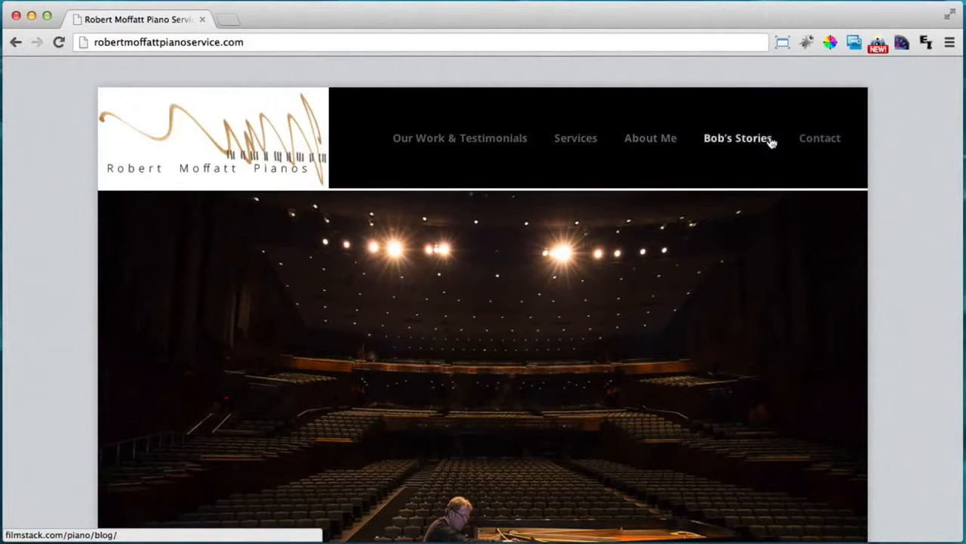
- Scroll to Recent Work and filter it to Testimonials, then to Who We Have Worked With
scroll(941, 261, down, 3)
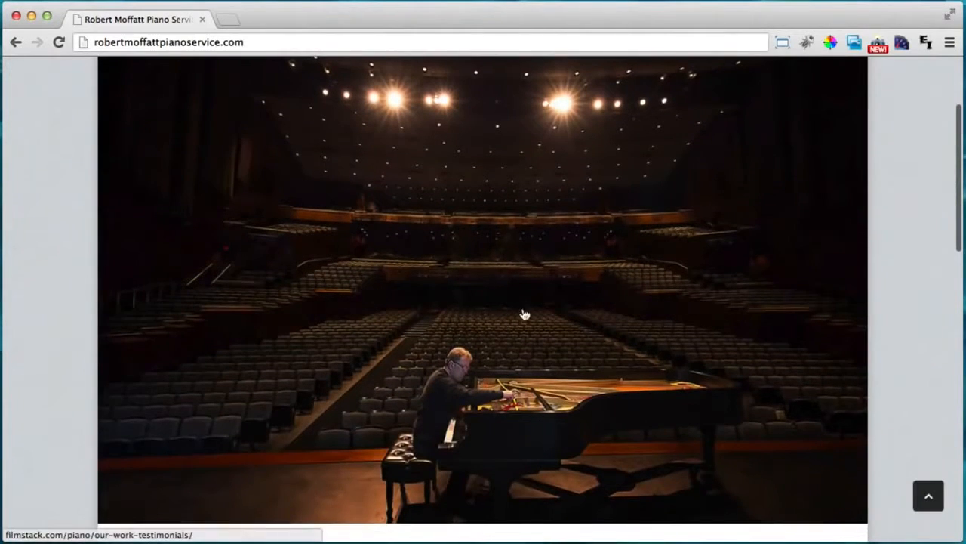
scroll(890, 264, down, 5)
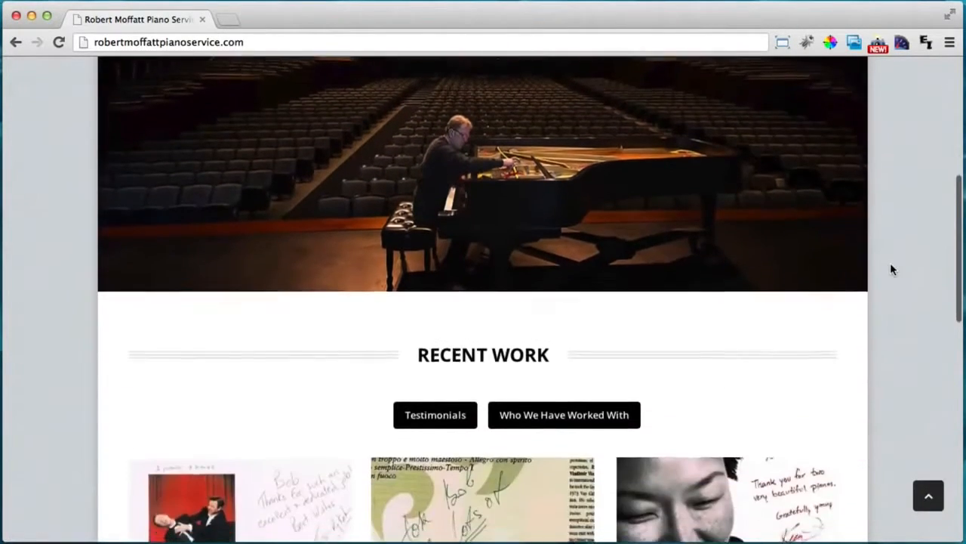
click(451, 306)
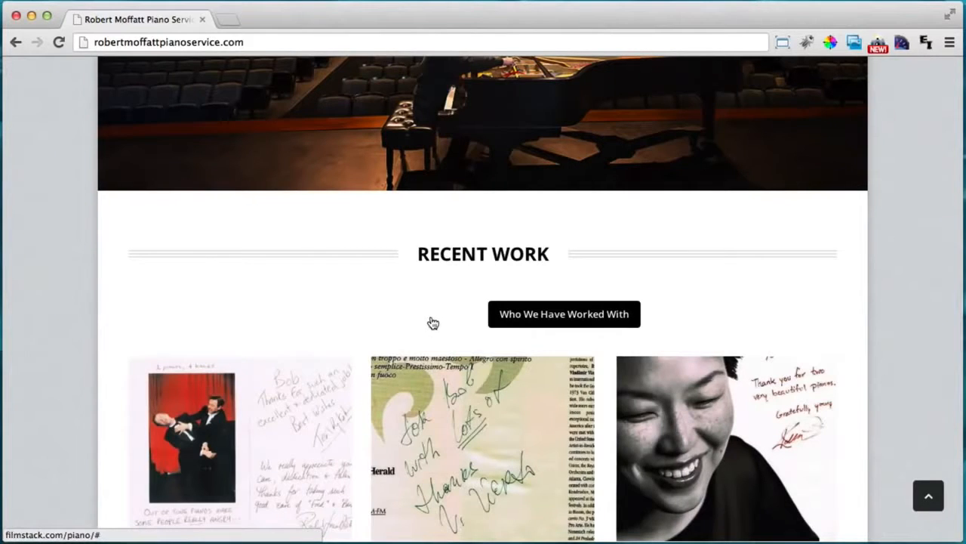
click(508, 320)
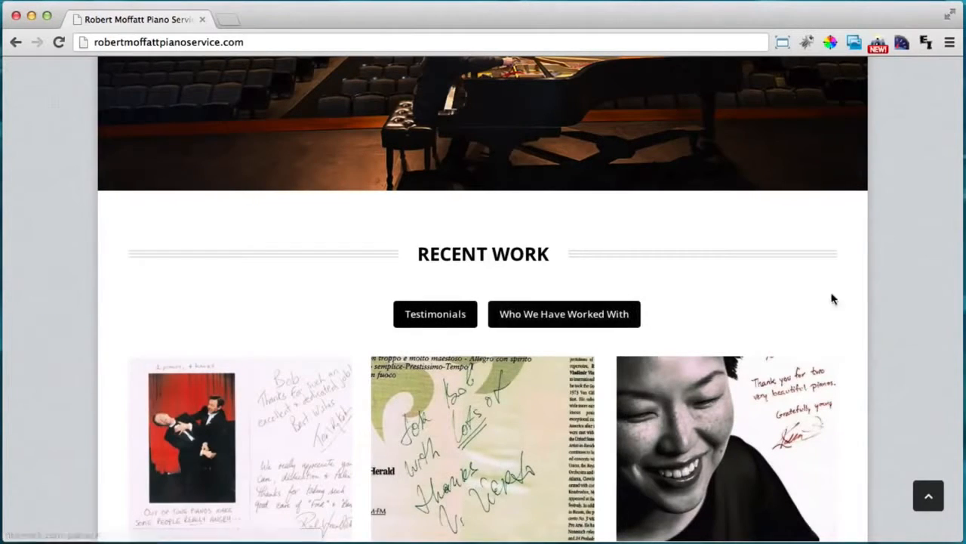
- Browse the gallery and show only the Who We Have Worked With projects
scroll(845, 294, down, 1)
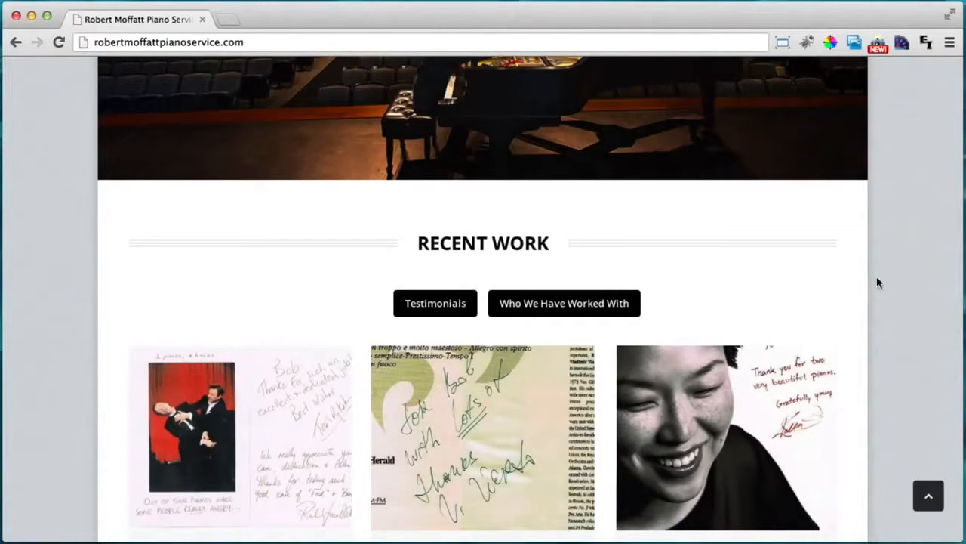
scroll(878, 278, down, 3)
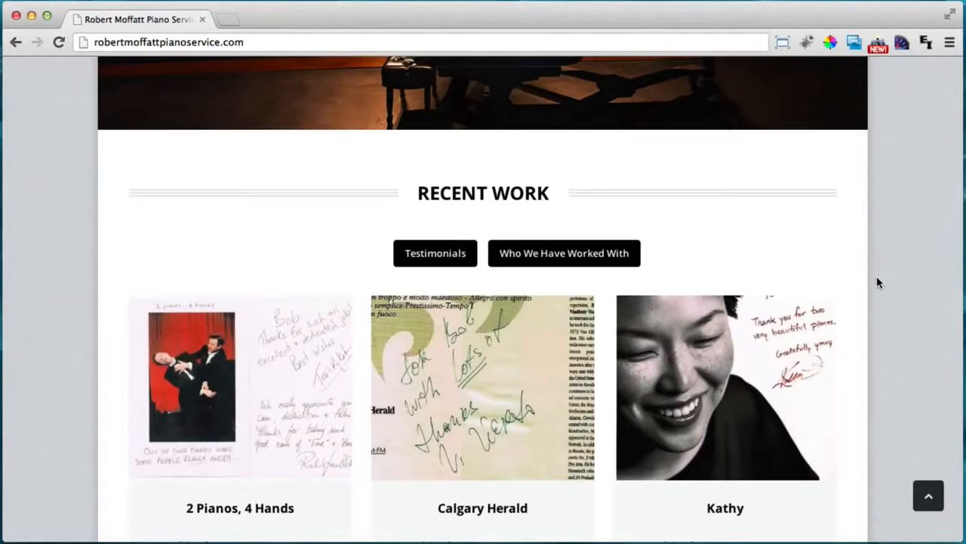
scroll(877, 282, down, 4)
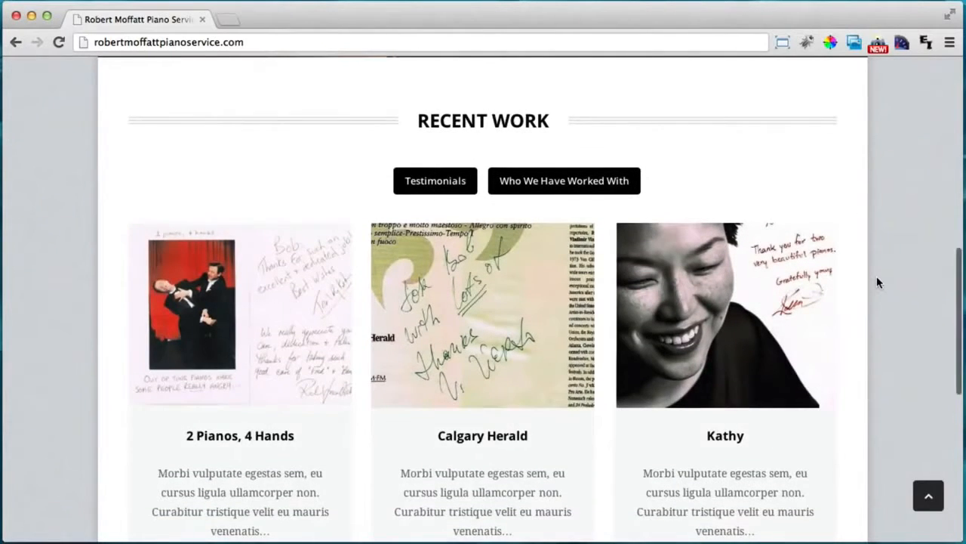
scroll(876, 282, down, 3)
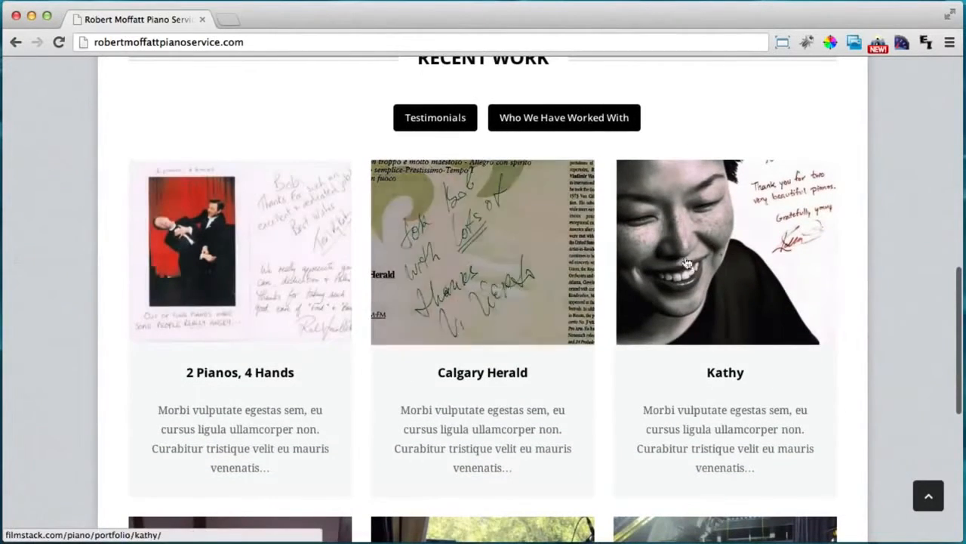
scroll(889, 282, down, 6)
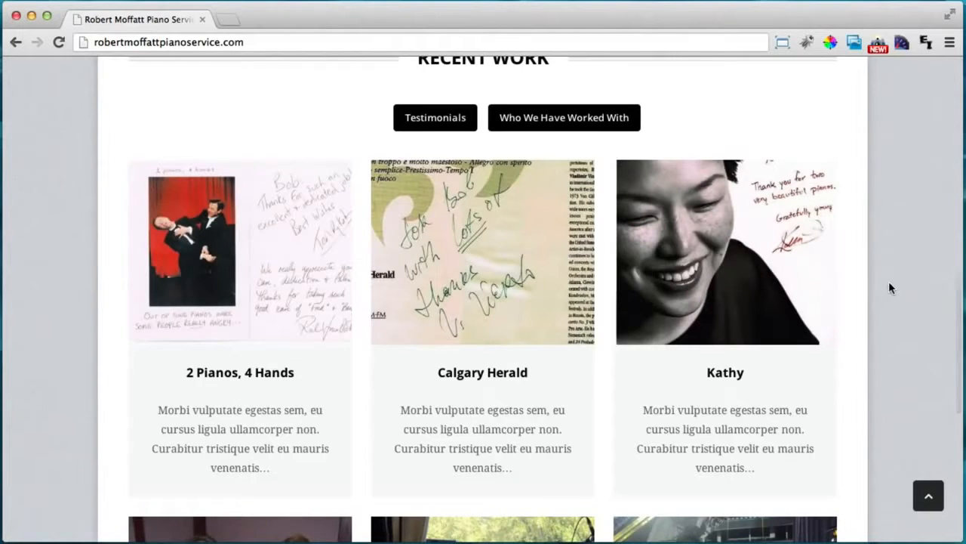
scroll(888, 283, down, 2)
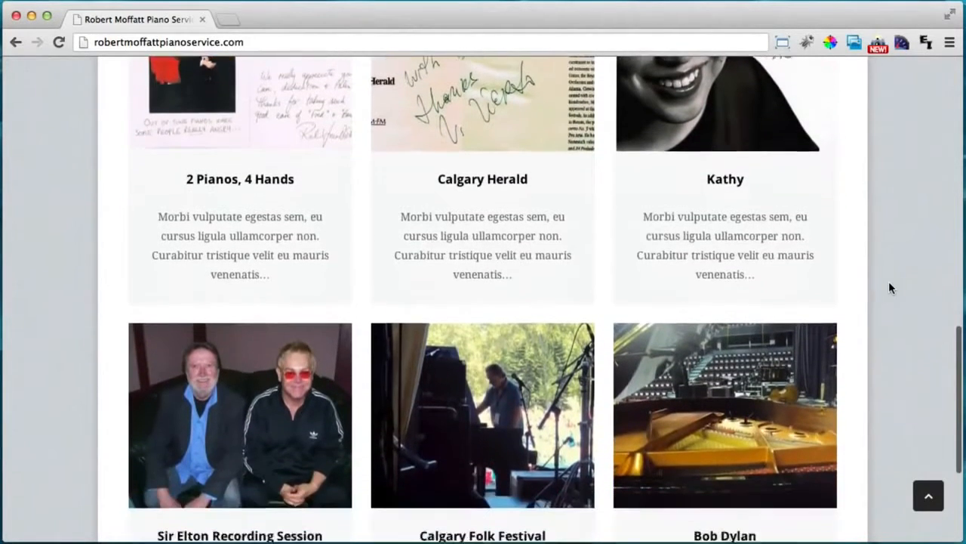
scroll(888, 282, up, 5)
scroll(889, 281, up, 2)
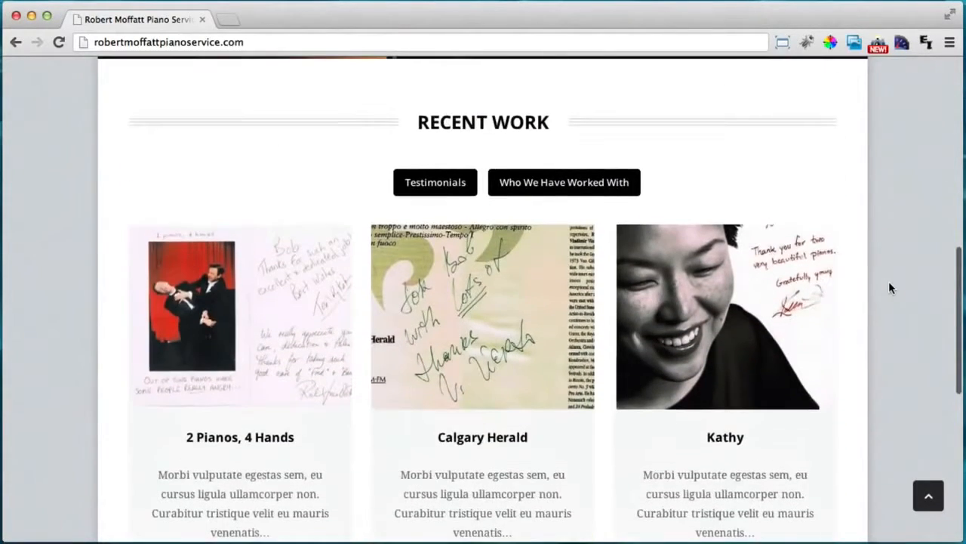
scroll(888, 287, up, 3)
scroll(888, 291, down, 2)
scroll(887, 290, down, 1)
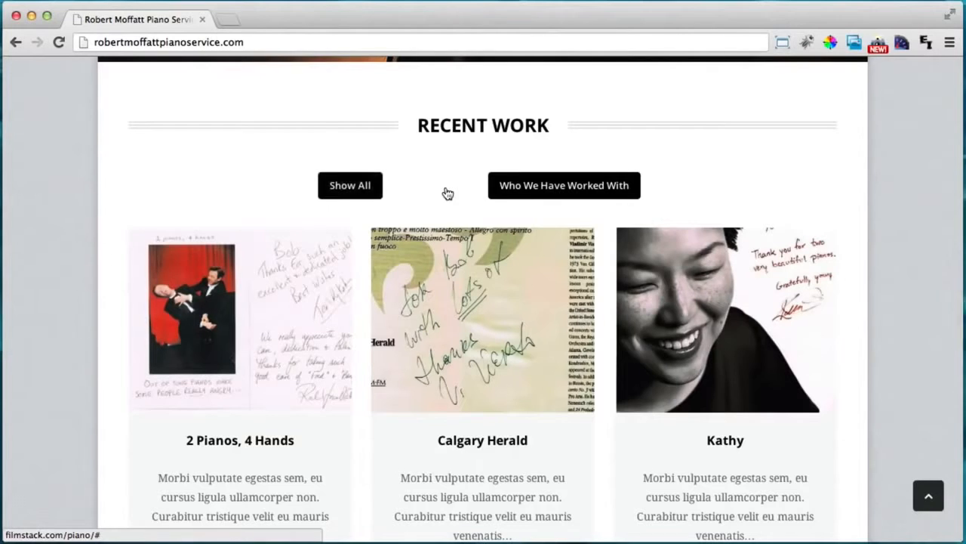
click(582, 192)
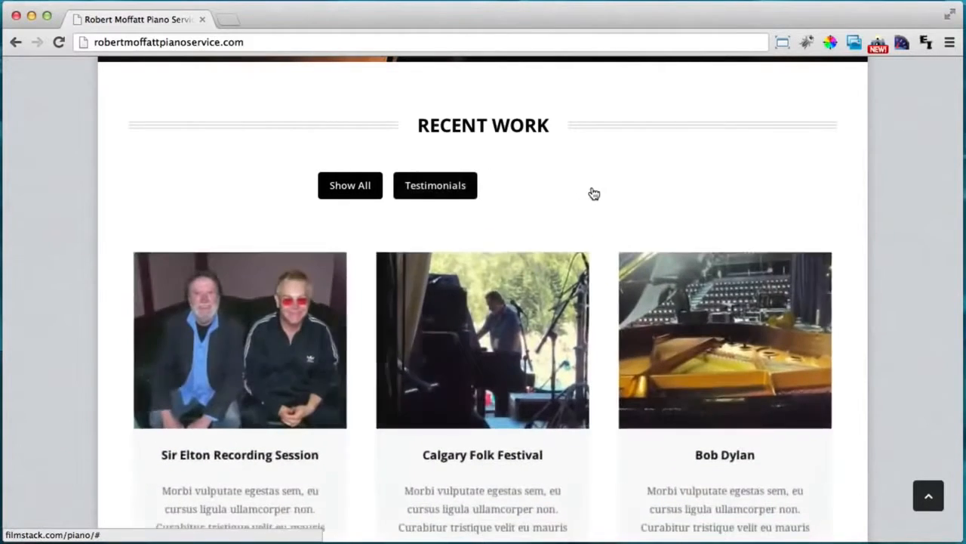
- Switch the gallery back to Testimonials and open the 2 Pianos, 4 Hands project details
scroll(876, 216, down, 1)
scroll(877, 217, down, 2)
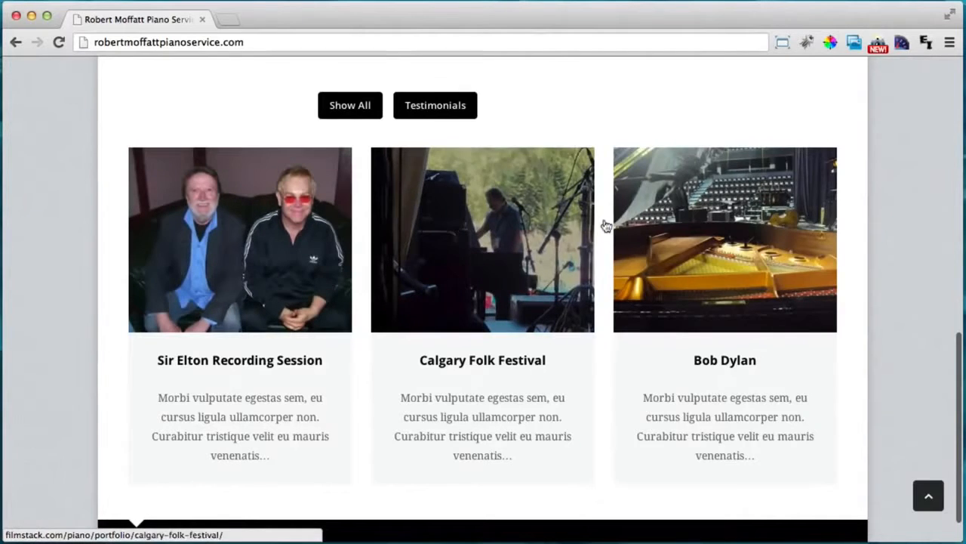
scroll(477, 151, up, 1)
click(445, 145)
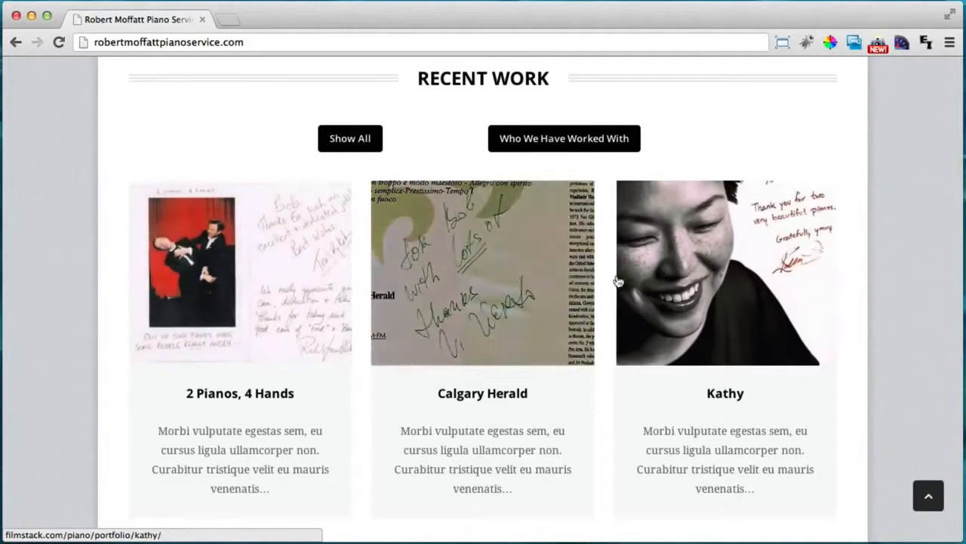
scroll(711, 291, up, 1)
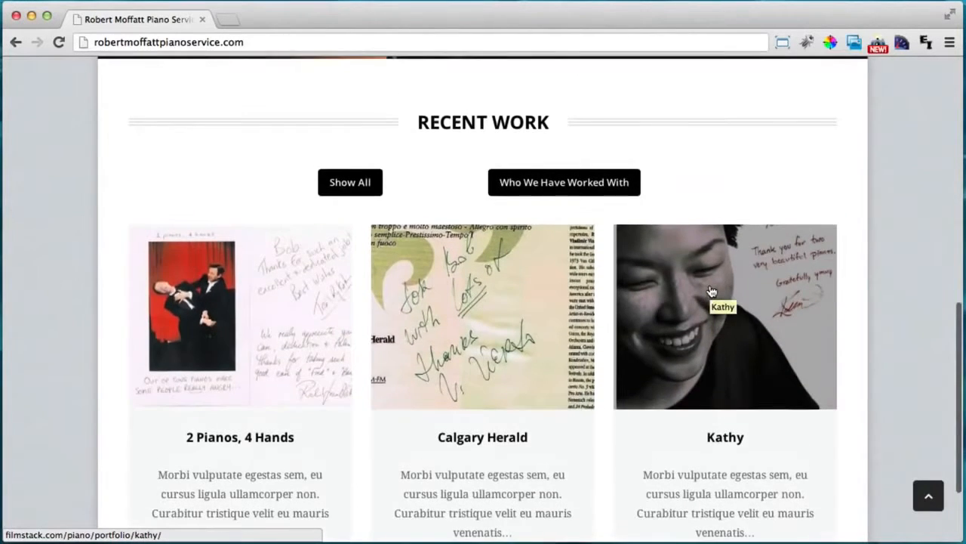
scroll(650, 294, down, 2)
click(290, 265)
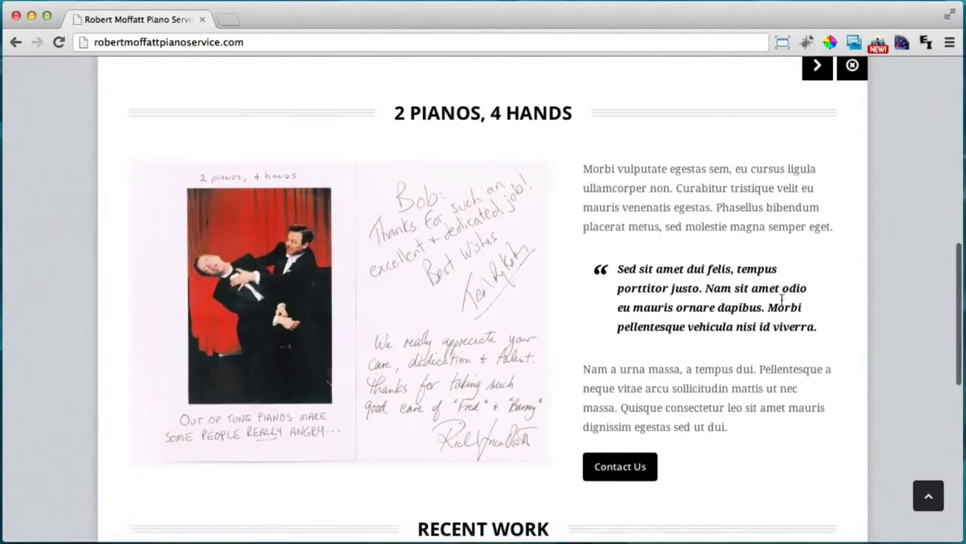
- Filter to Who We Have Worked With and open the Sir Elton Recording Session details
scroll(789, 324, down, 5)
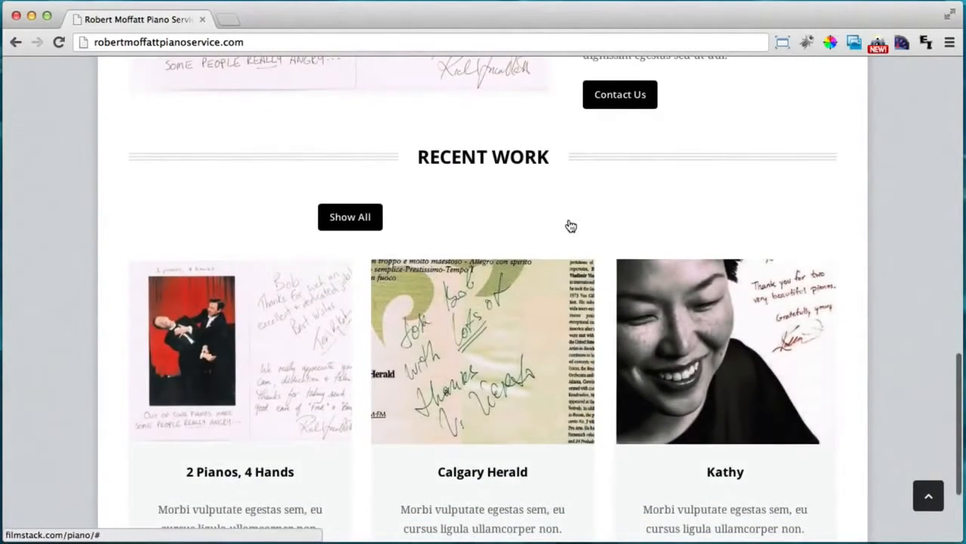
click(568, 225)
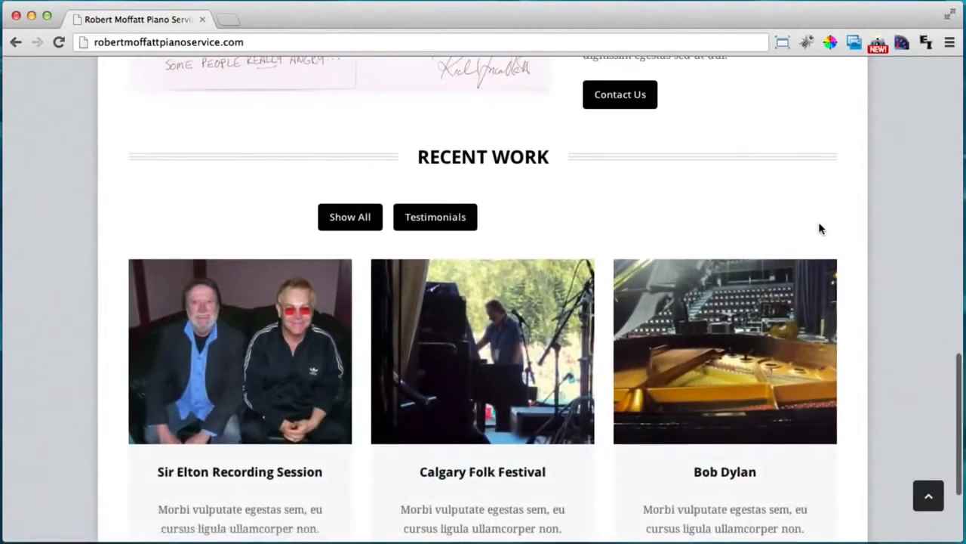
scroll(822, 233, down, 1)
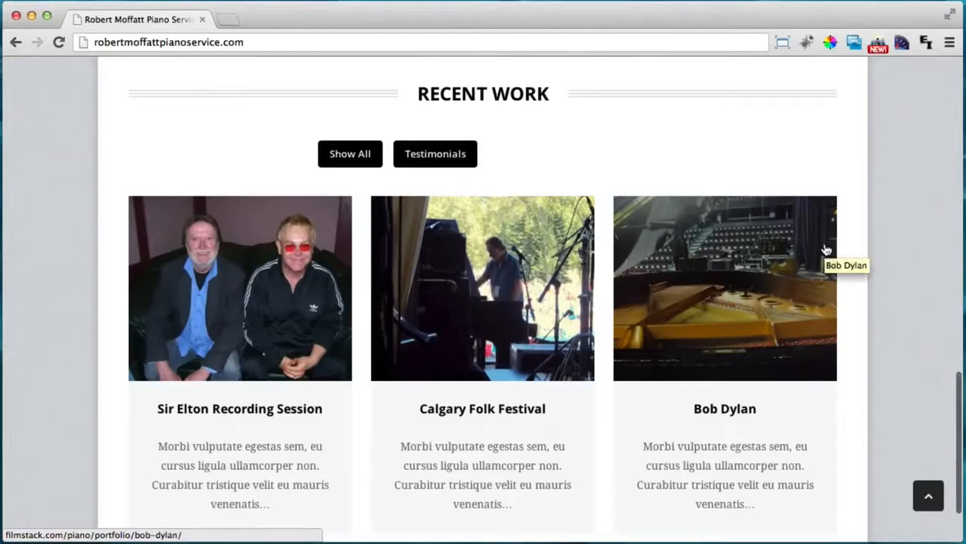
scroll(826, 259, down, 1)
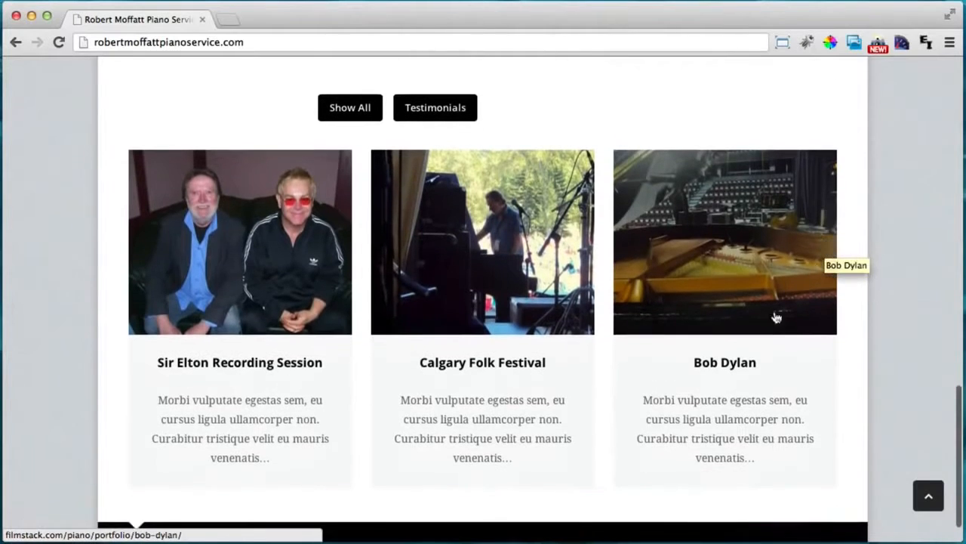
scroll(286, 284, down, 1)
click(286, 284)
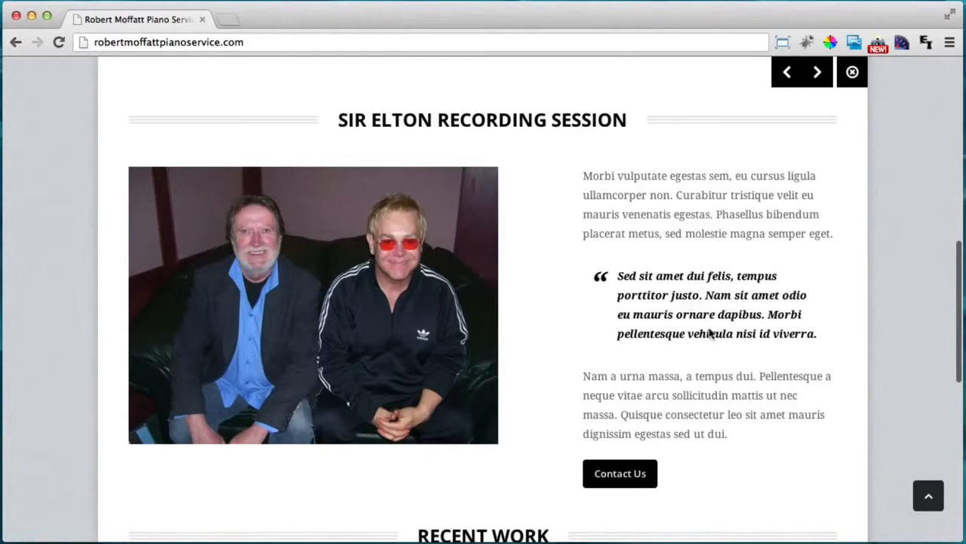
- Advance the expanded panel to the Calgary Folk Festival project
scroll(710, 332, up, 2)
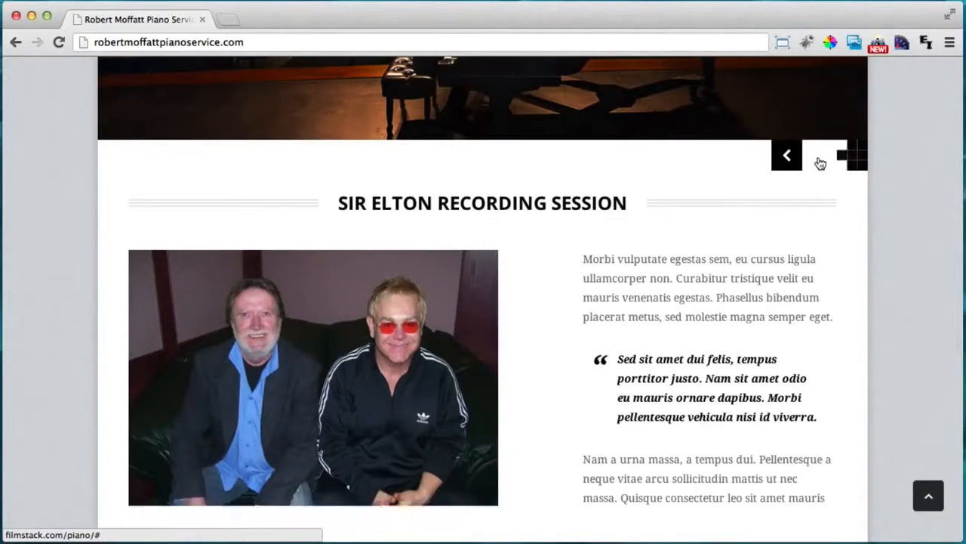
click(821, 164)
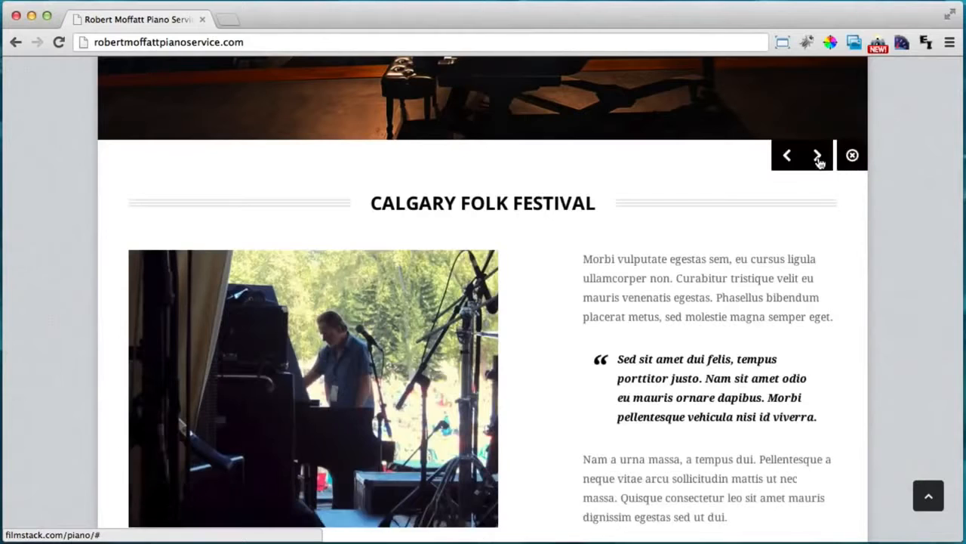
scroll(846, 309, down, 3)
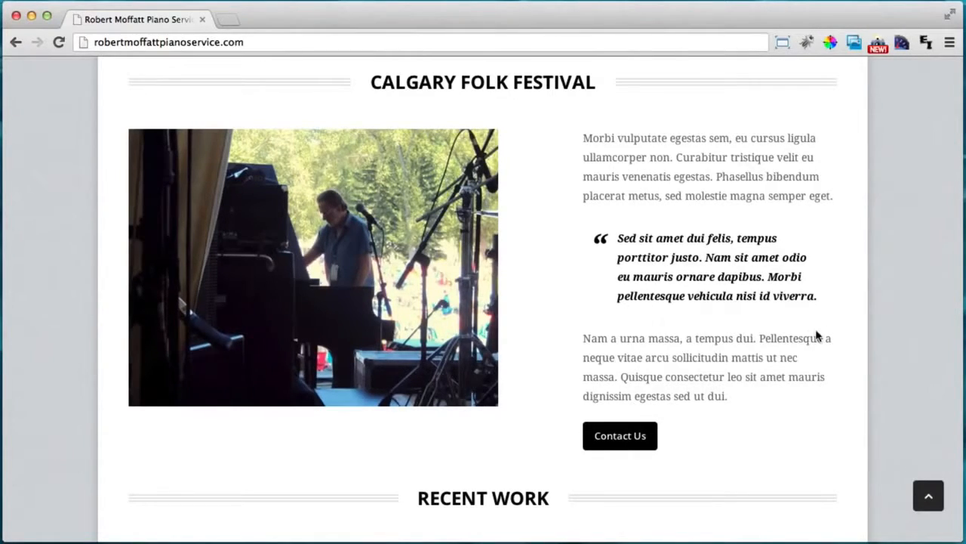
scroll(817, 336, up, 15)
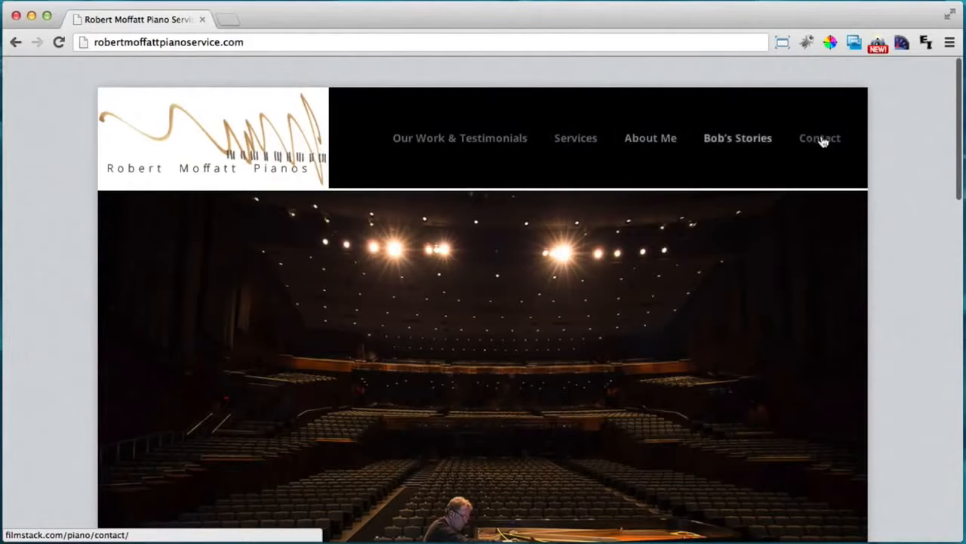
- Open the Our Work & Testimonials page, decline translation, and scroll to the project grid
click(447, 147)
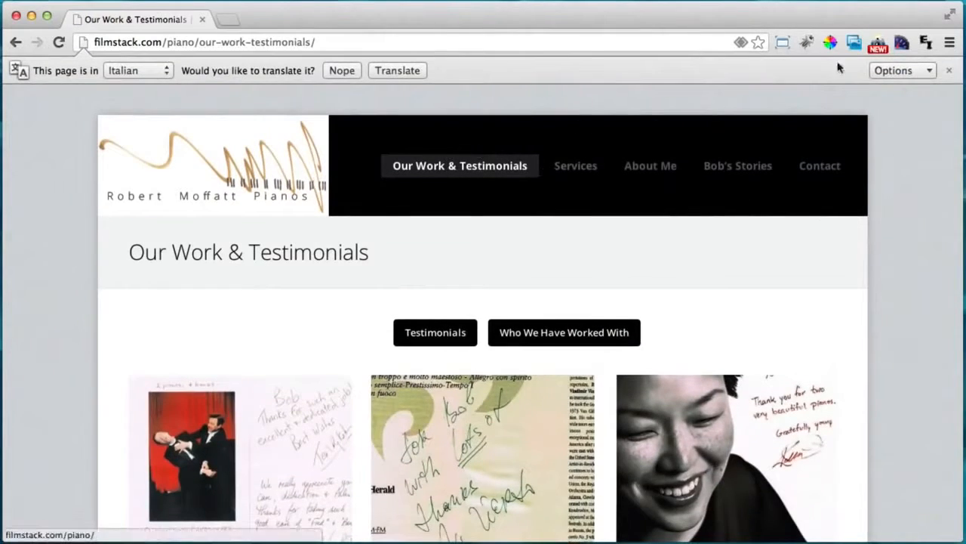
click(949, 70)
scroll(881, 210, down, 3)
scroll(878, 204, down, 2)
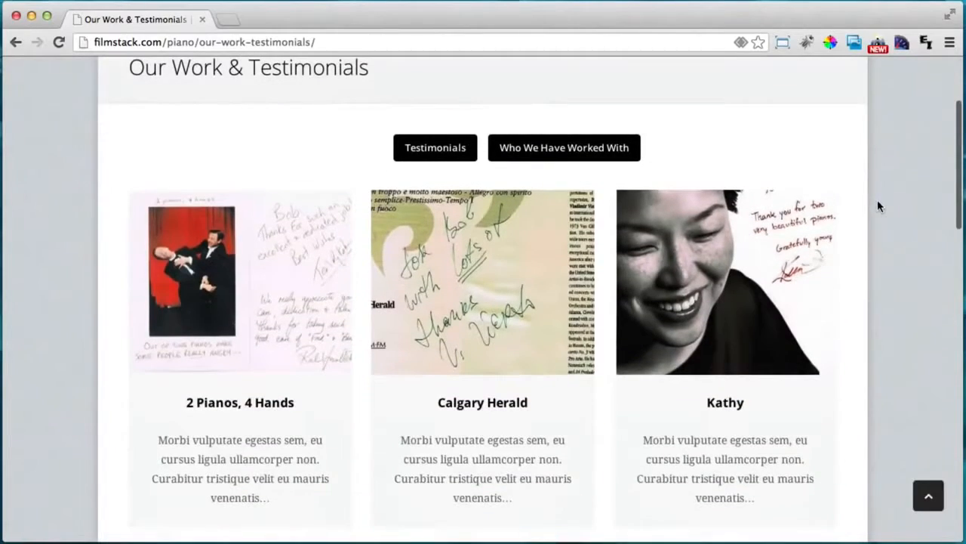
scroll(762, 279, down, 10)
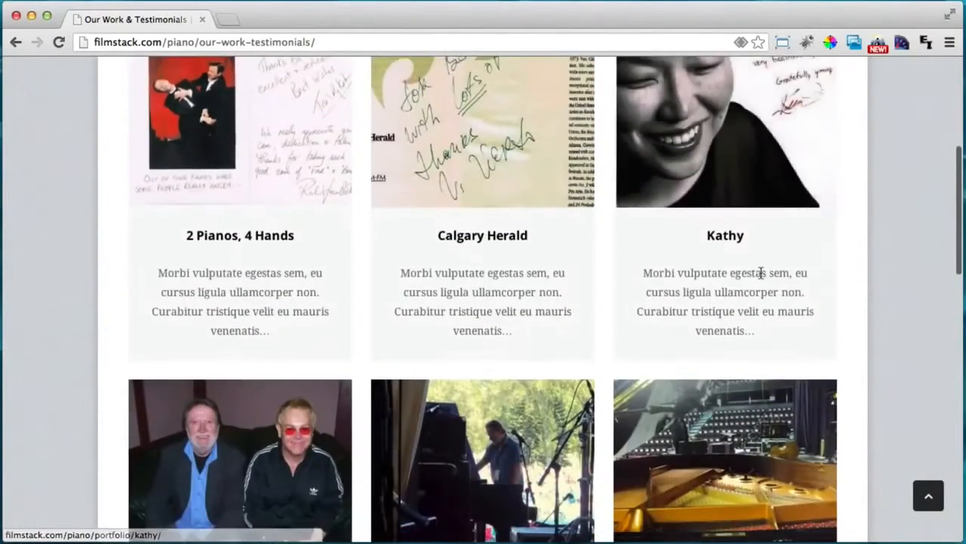
scroll(386, 300, down, 8)
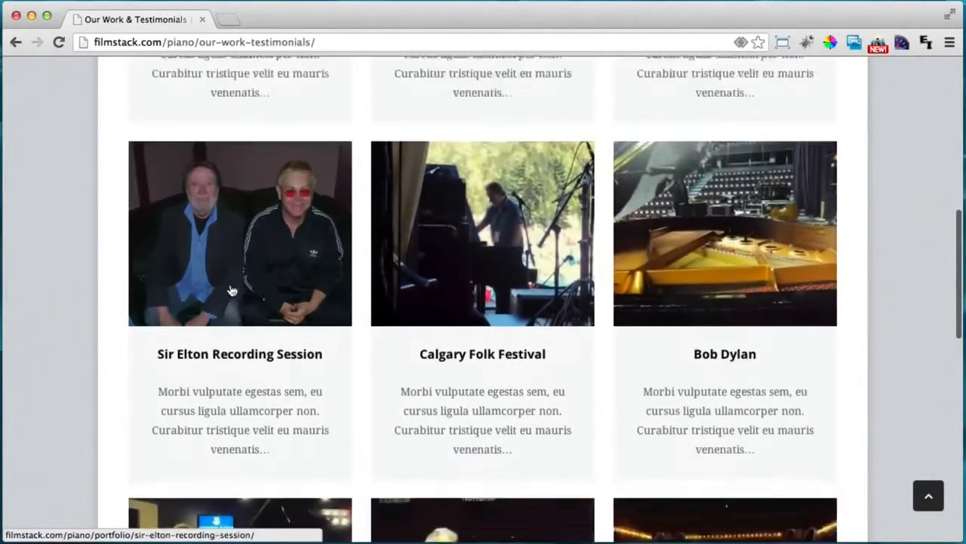
scroll(743, 322, down, 10)
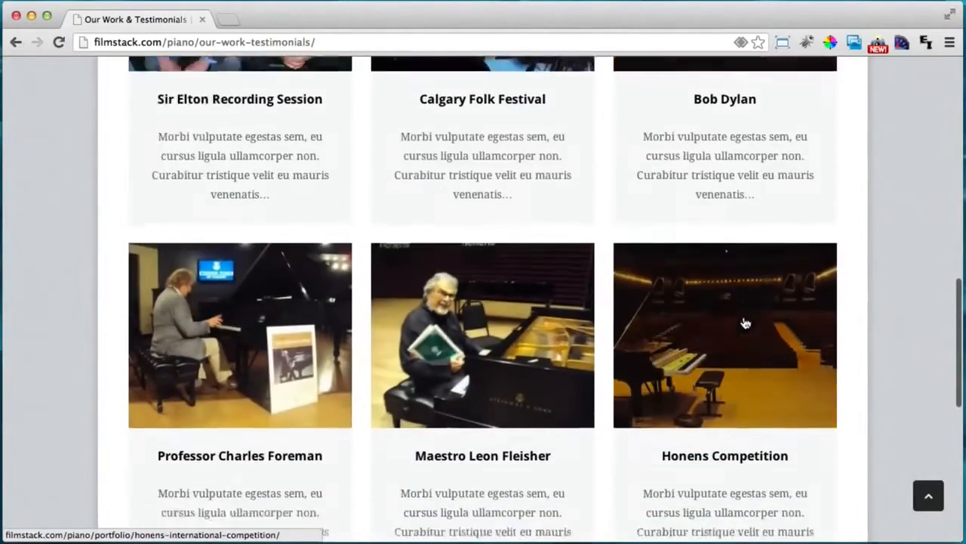
scroll(313, 340, down, 20)
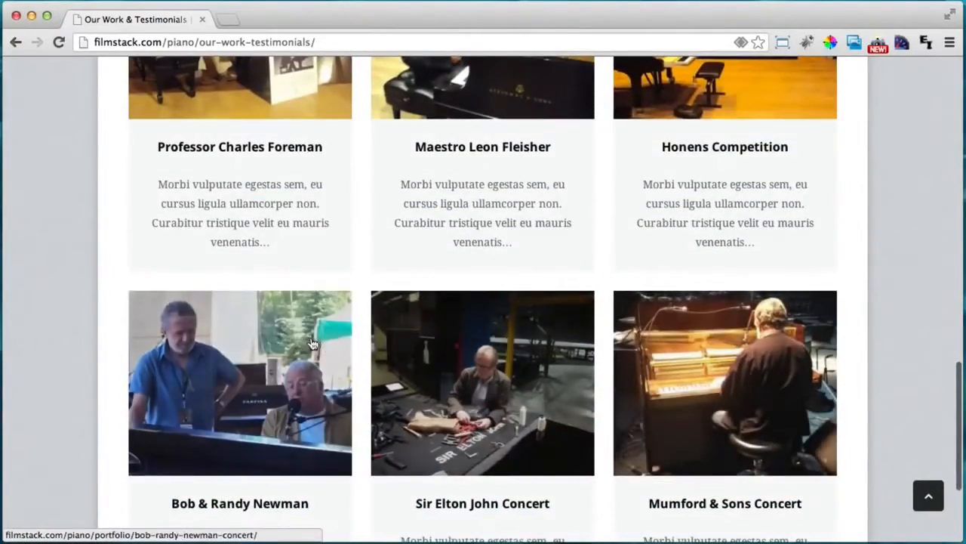
scroll(310, 337, up, 5)
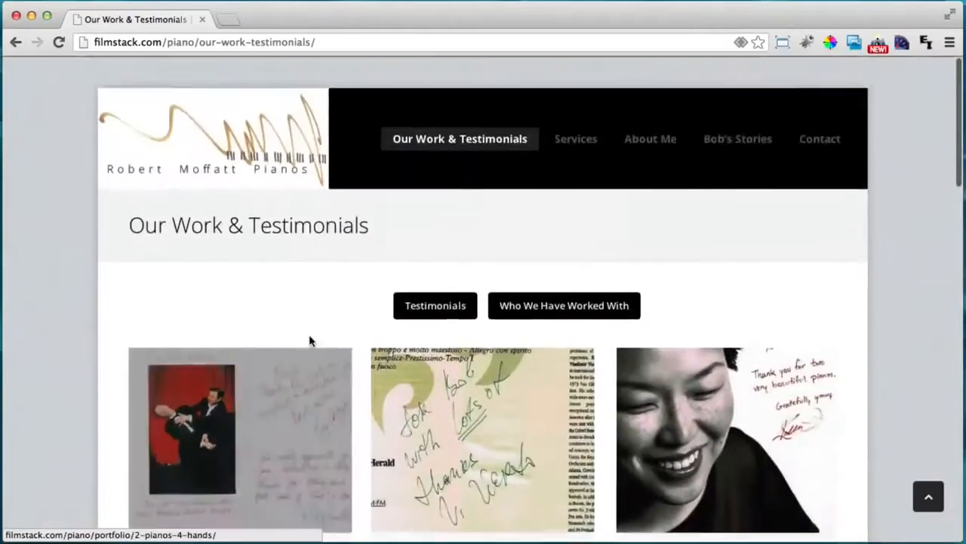
- Filter to Testimonials, then Who We Have Worked With, and expand the Bob Dylan stage piano project
click(436, 306)
scroll(623, 281, down, 3)
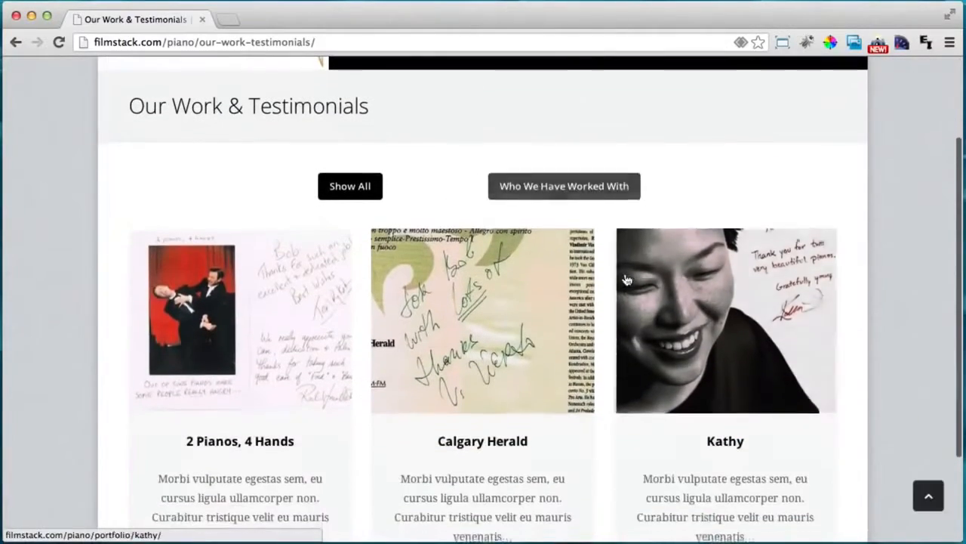
click(555, 187)
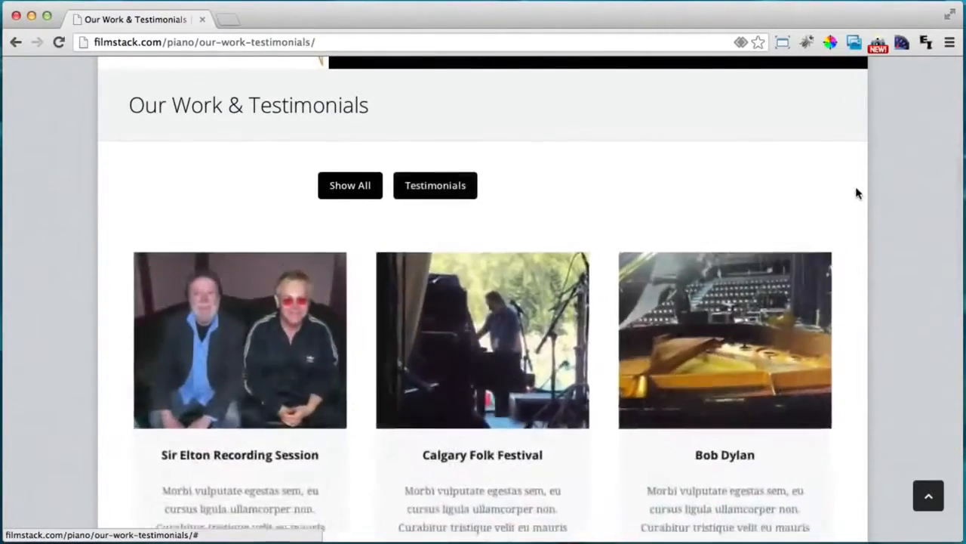
scroll(856, 192, down, 8)
scroll(856, 196, up, 4)
scroll(856, 201, up, 6)
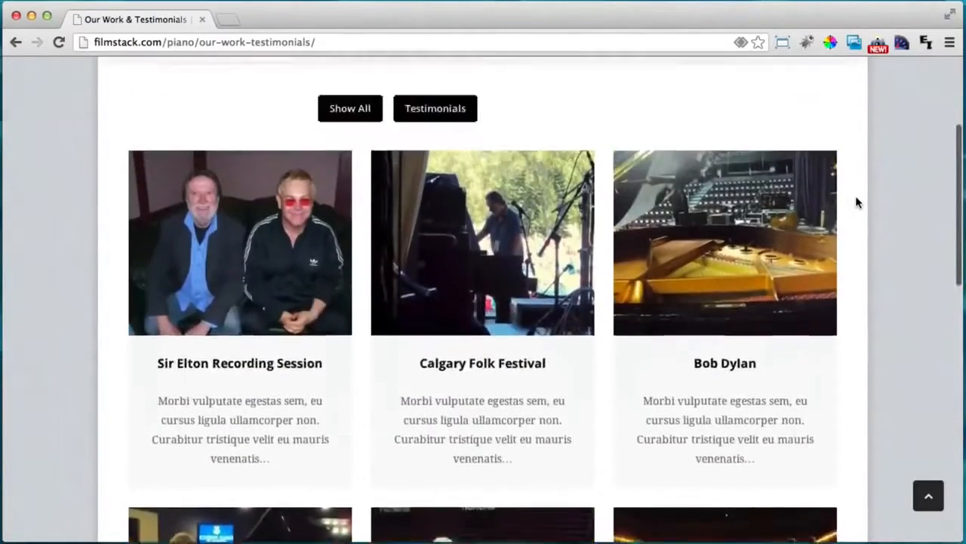
scroll(852, 207, down, 3)
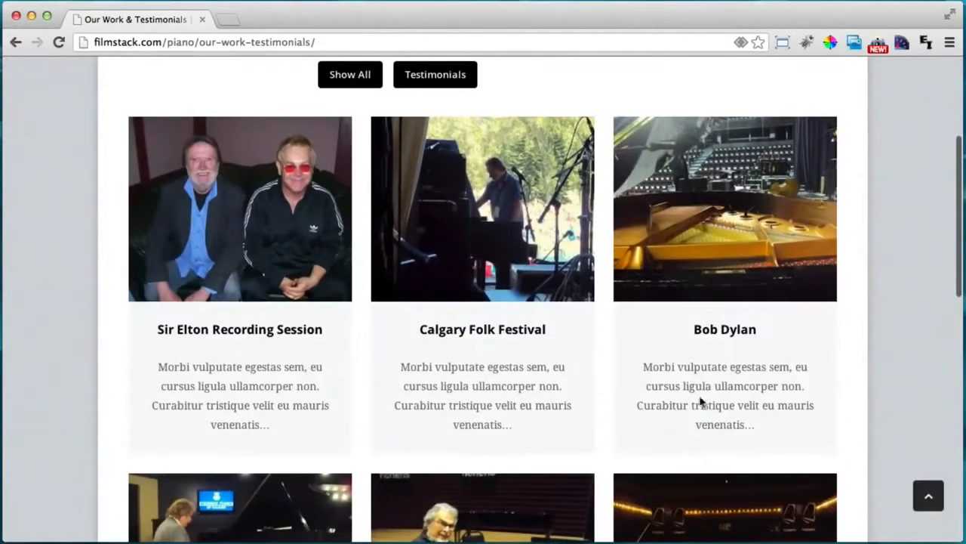
click(740, 226)
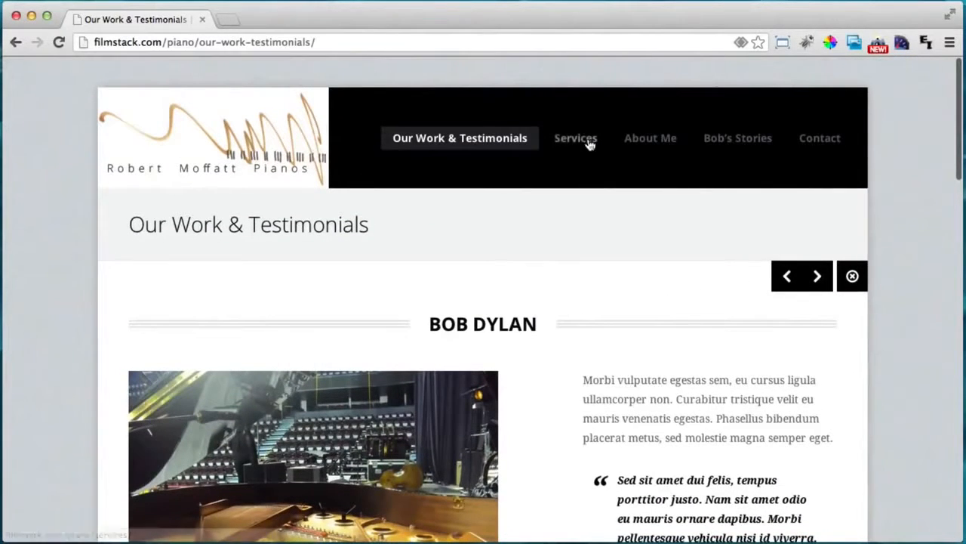
- Open the Services page and review the Tuning, Repair, Refinishing and Case Design prices
click(576, 144)
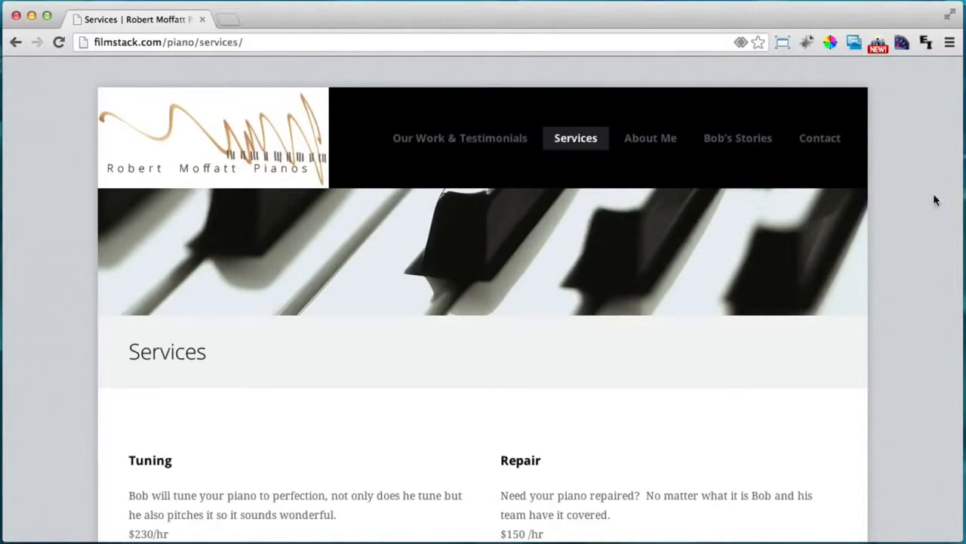
scroll(397, 215, down, 3)
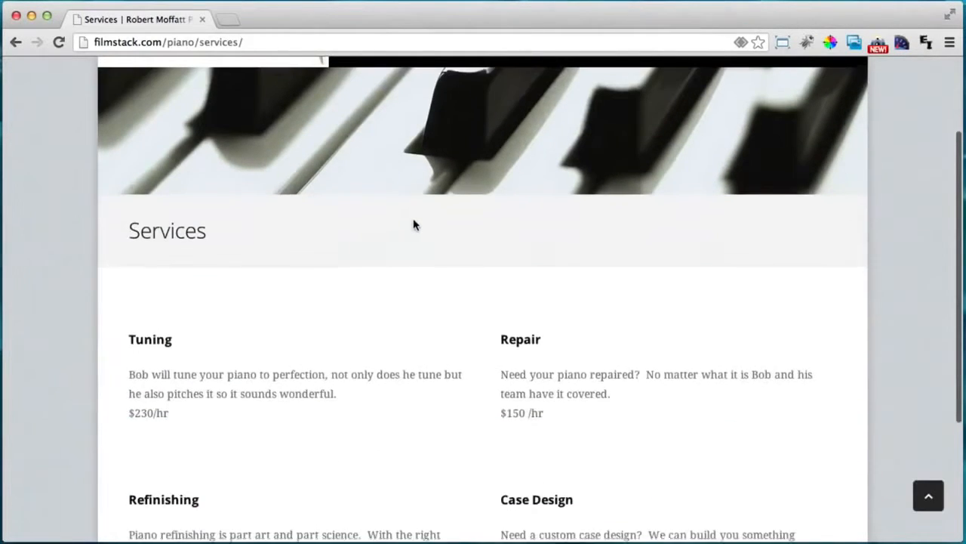
scroll(415, 224, up, 3)
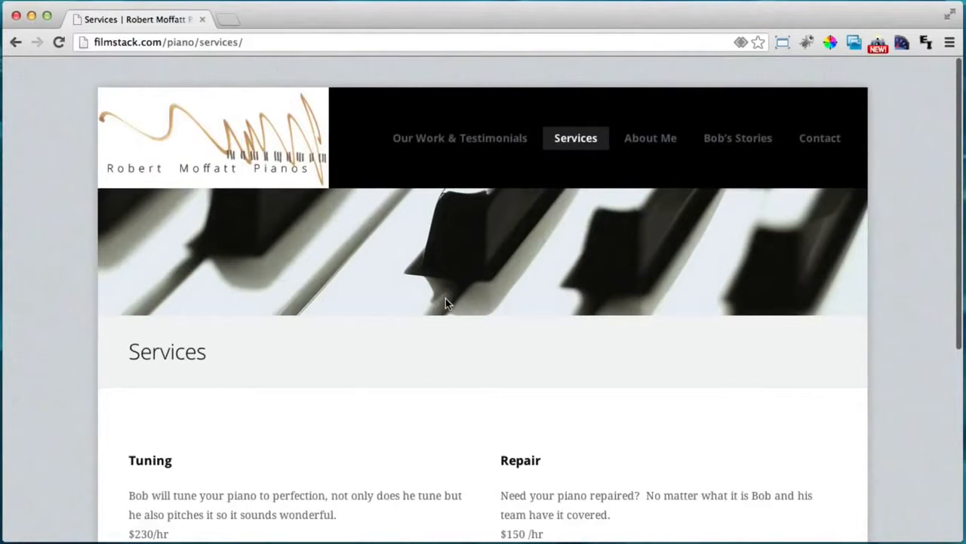
scroll(427, 297, down, 4)
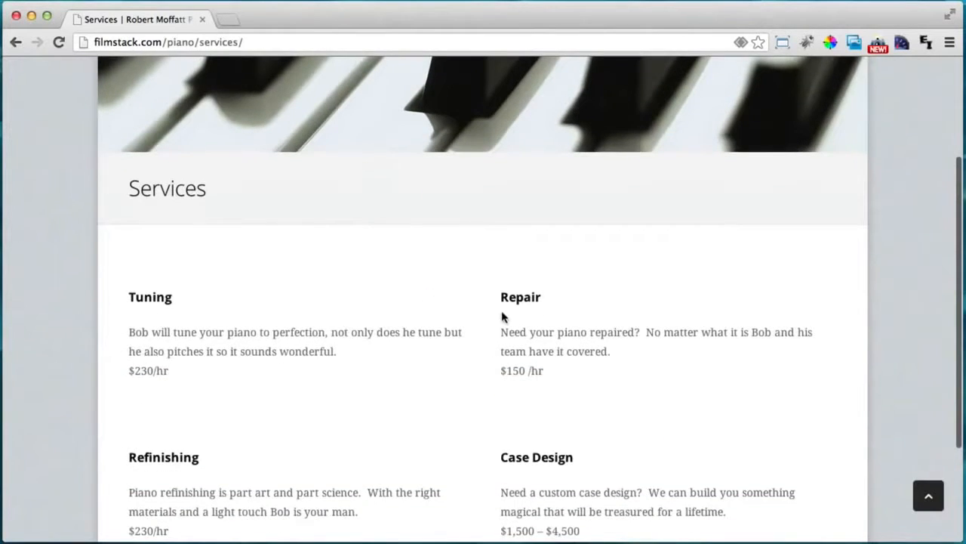
scroll(380, 361, down, 2)
scroll(581, 407, down, 2)
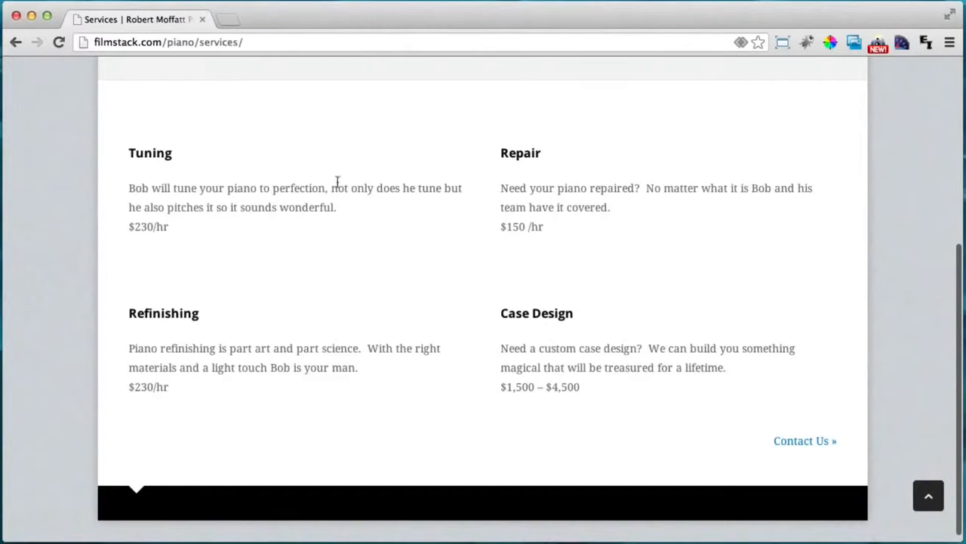
scroll(413, 260, up, 3)
scroll(413, 259, up, 3)
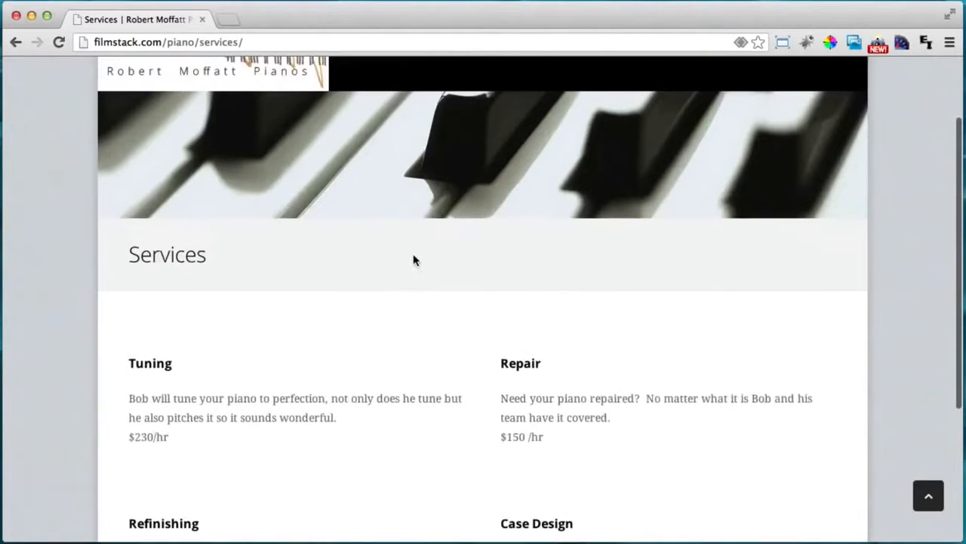
scroll(302, 325, up, 3)
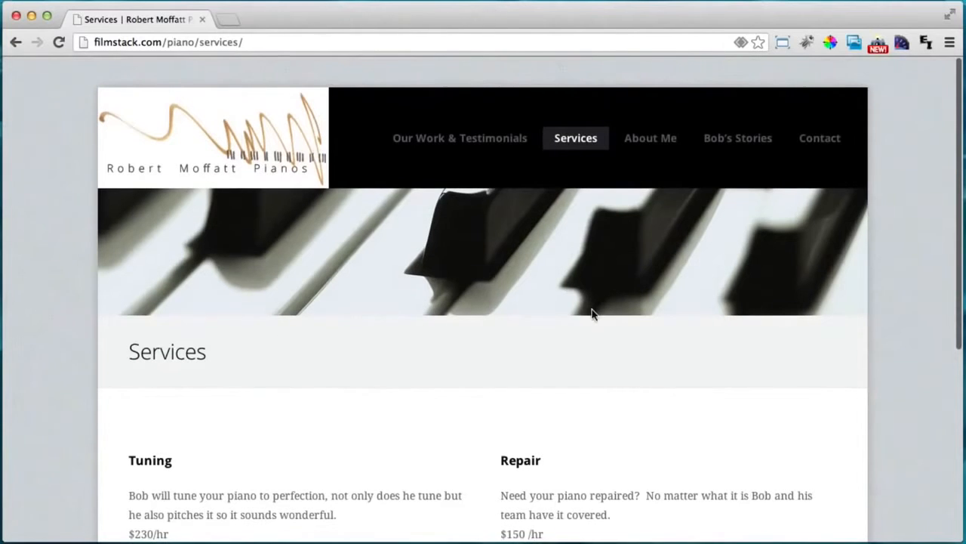
- Open the About Me page and read the technician's 40-year biography
click(651, 138)
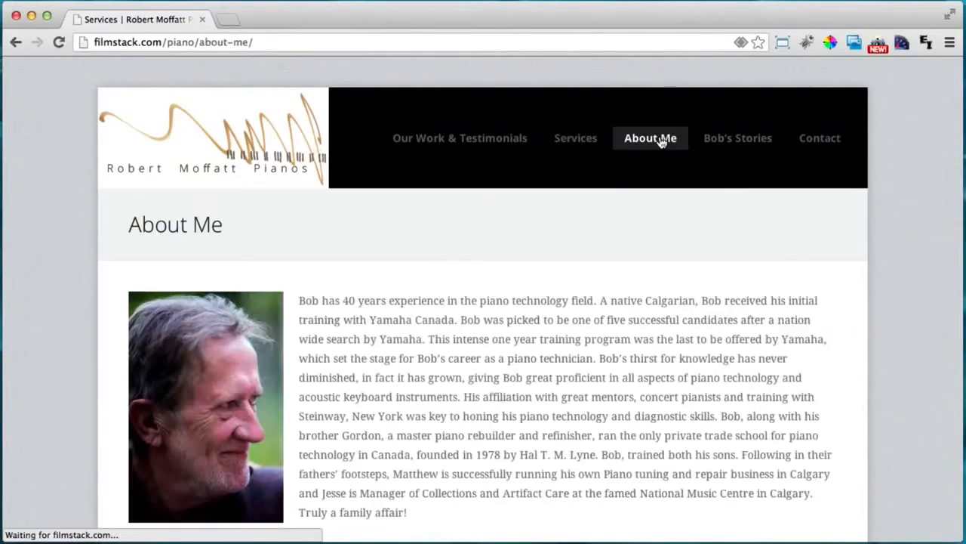
scroll(721, 339, down, 2)
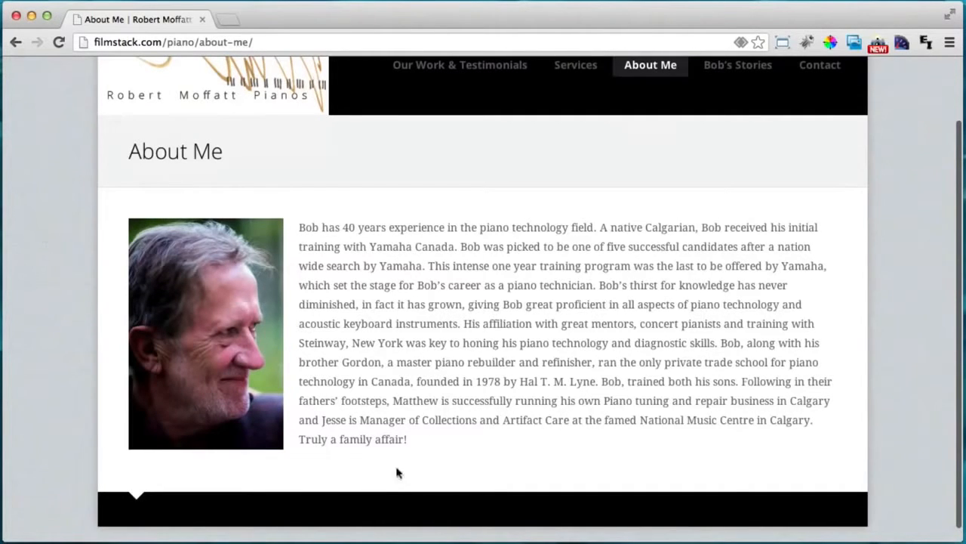
scroll(559, 320, up, 2)
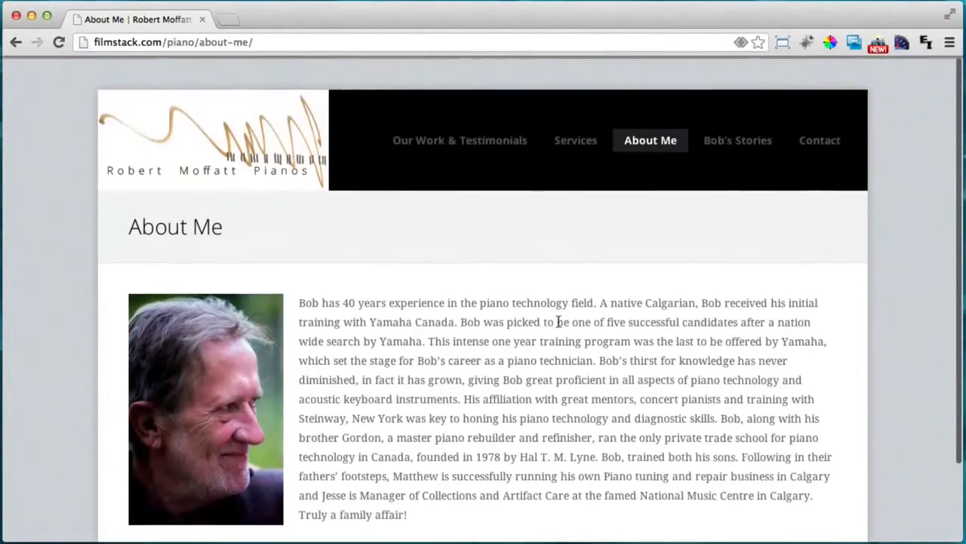
- Open the blog stories page and scroll through the posts
click(737, 138)
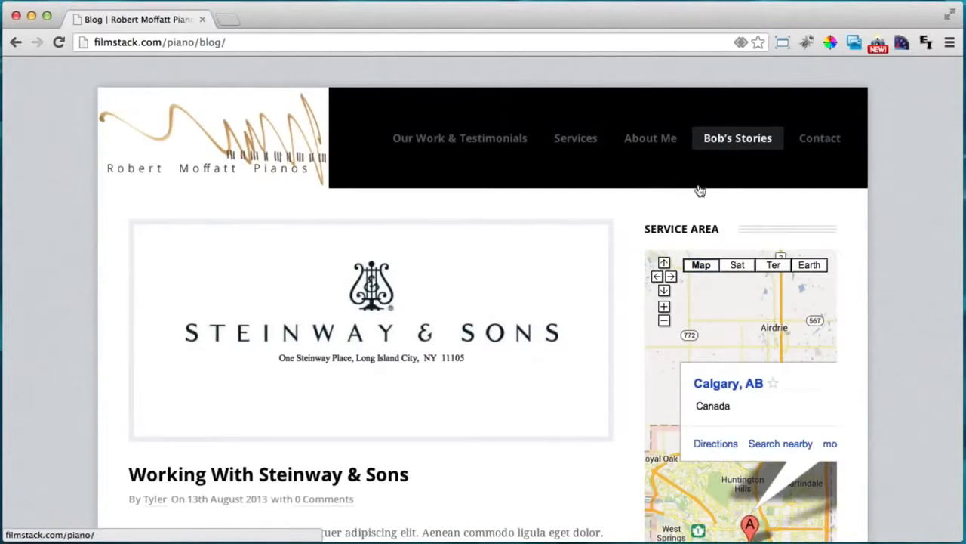
scroll(637, 224, down, 2)
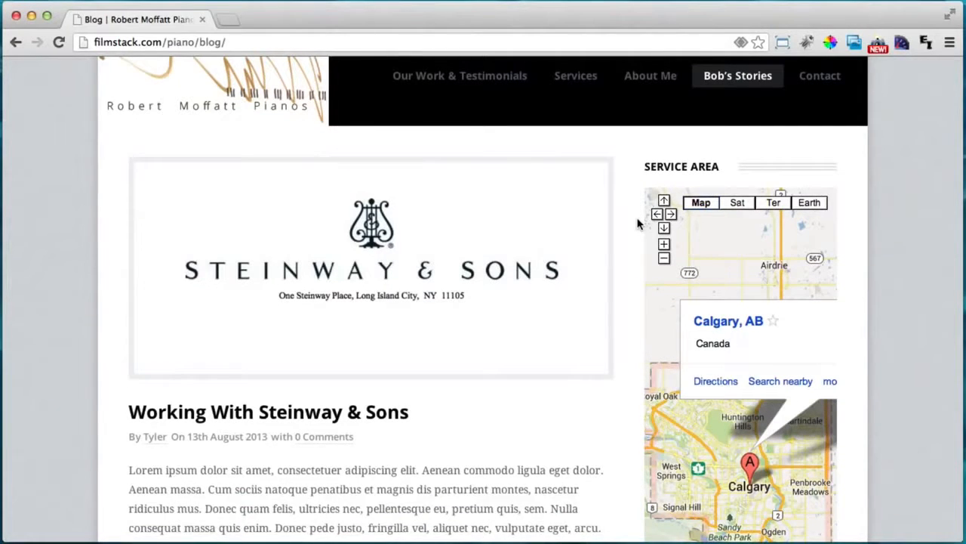
scroll(637, 223, up, 2)
scroll(636, 223, down, 3)
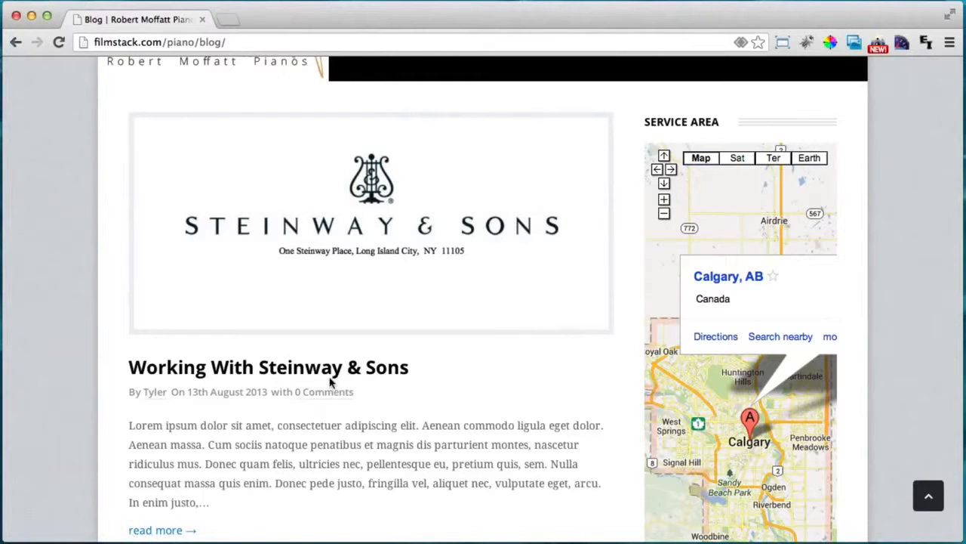
scroll(507, 374, down, 1)
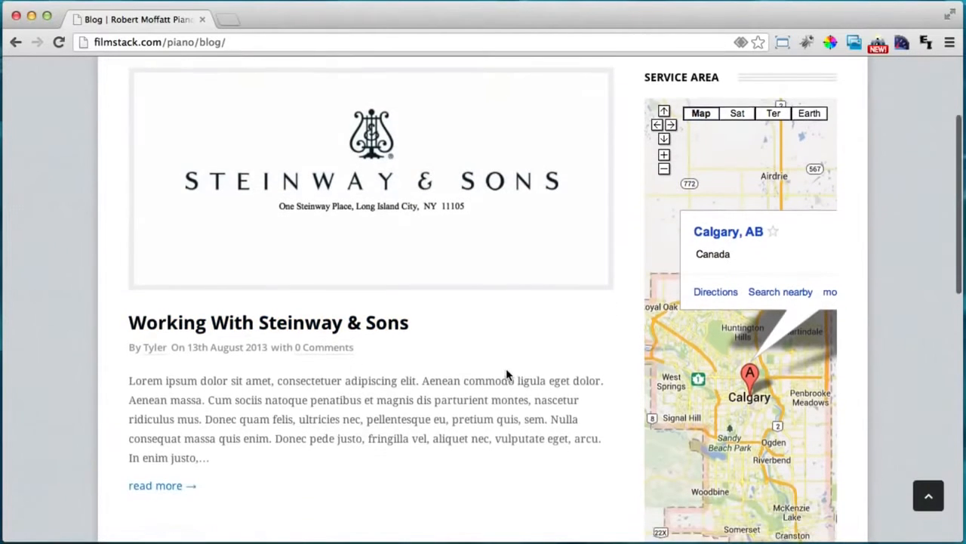
scroll(506, 373, up, 1)
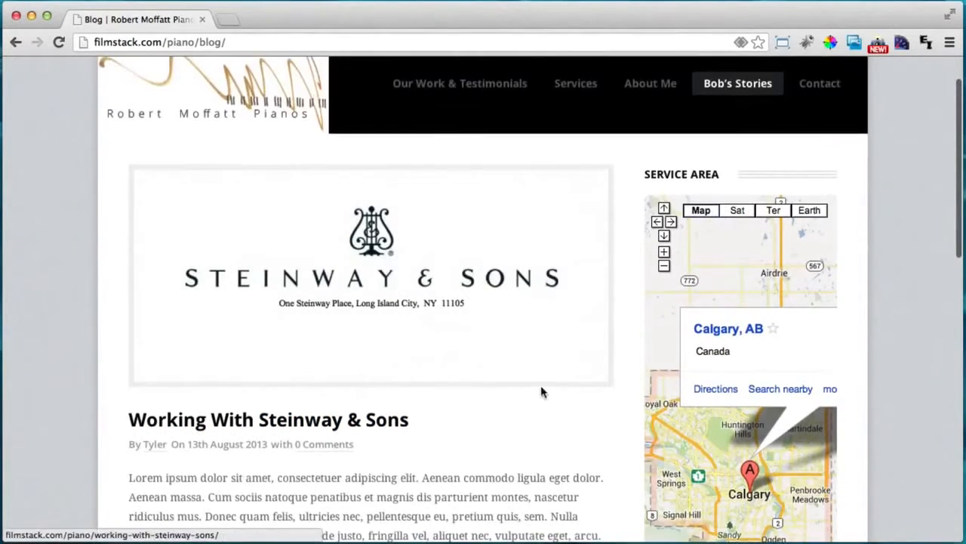
scroll(521, 377, down, 1)
scroll(508, 366, down, 1)
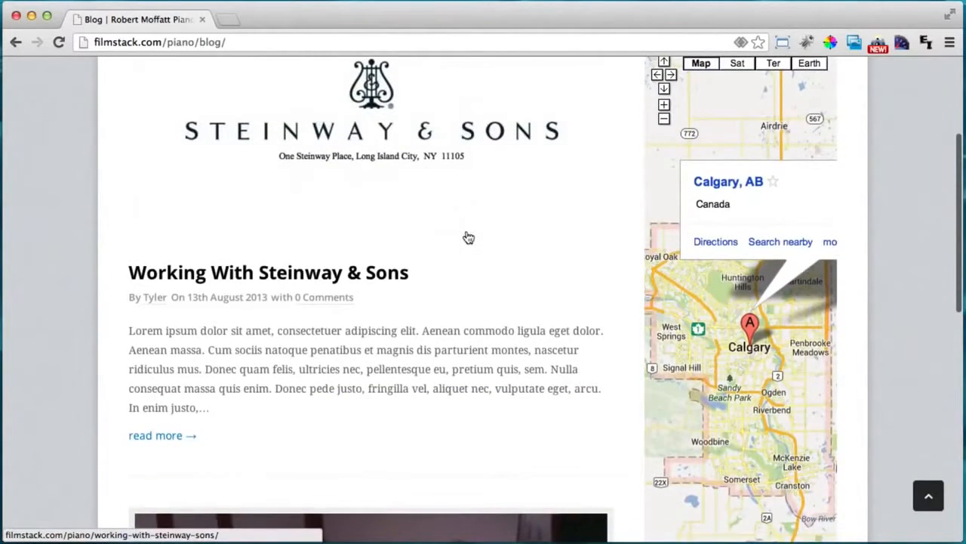
scroll(468, 238, down, 5)
scroll(593, 220, down, 4)
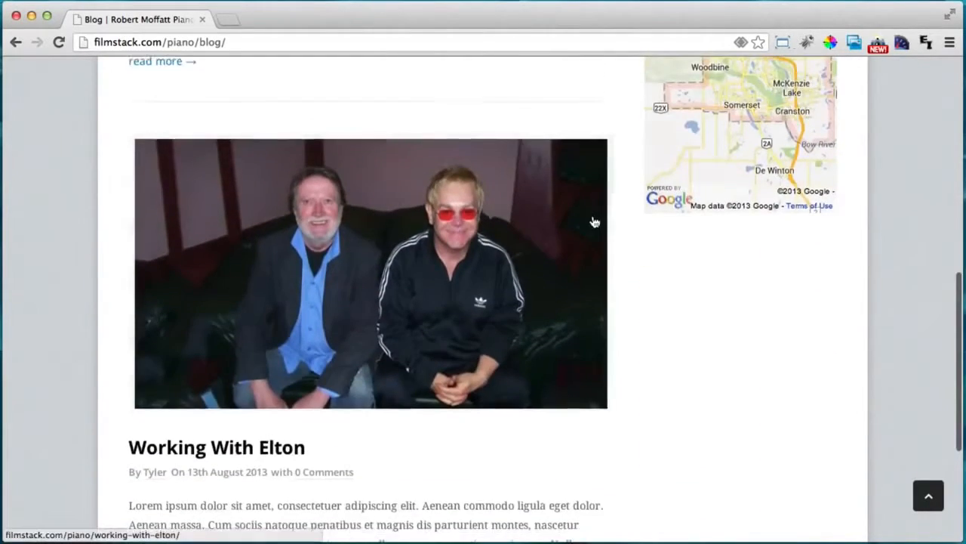
scroll(593, 219, down, 4)
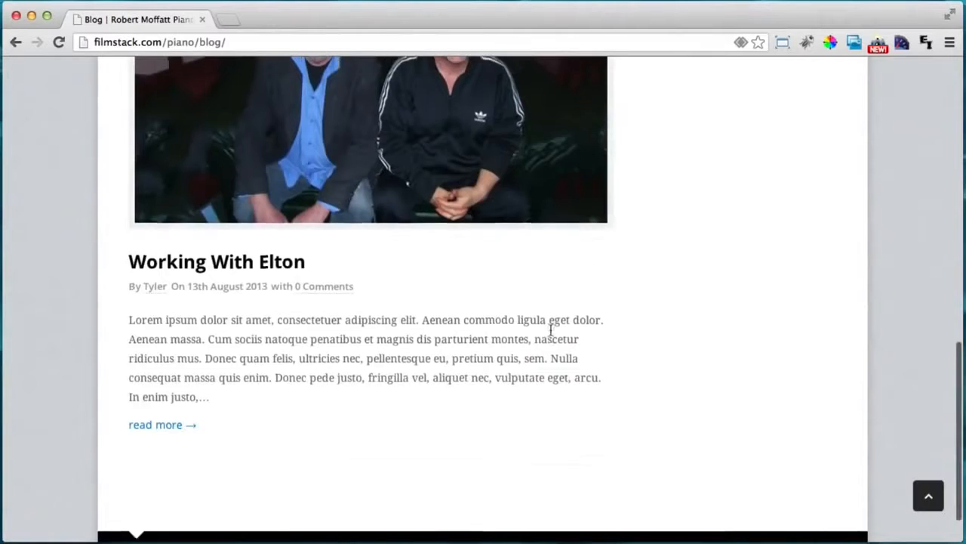
scroll(513, 346, up, 2)
scroll(581, 332, up, 4)
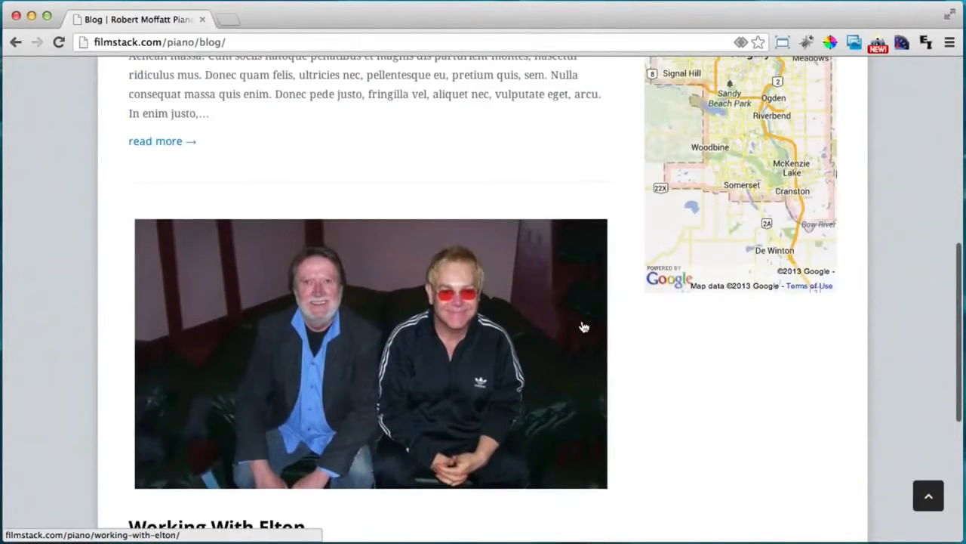
scroll(582, 326, up, 7)
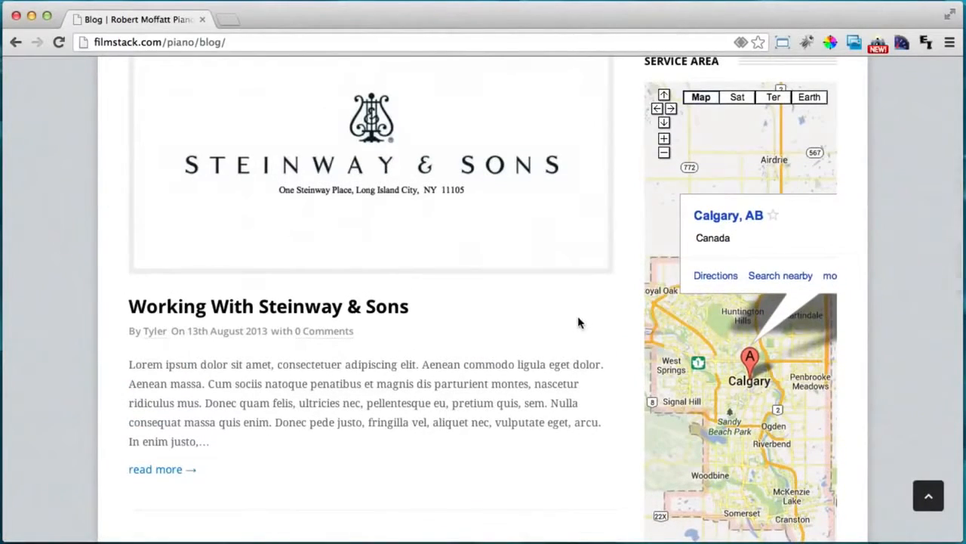
scroll(578, 323, up, 1)
- Open the Working With Steinway & Sons post and read through the full article
click(272, 340)
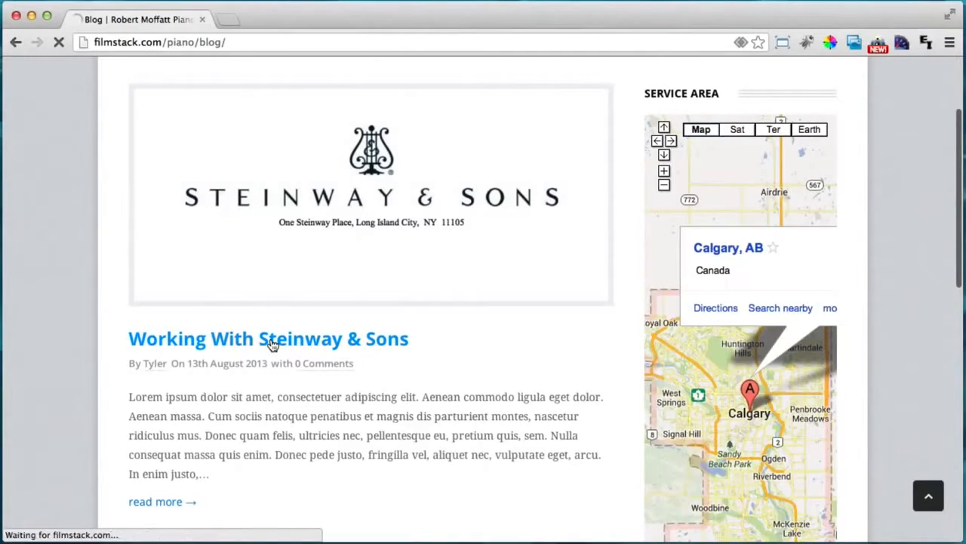
scroll(602, 266, down, 10)
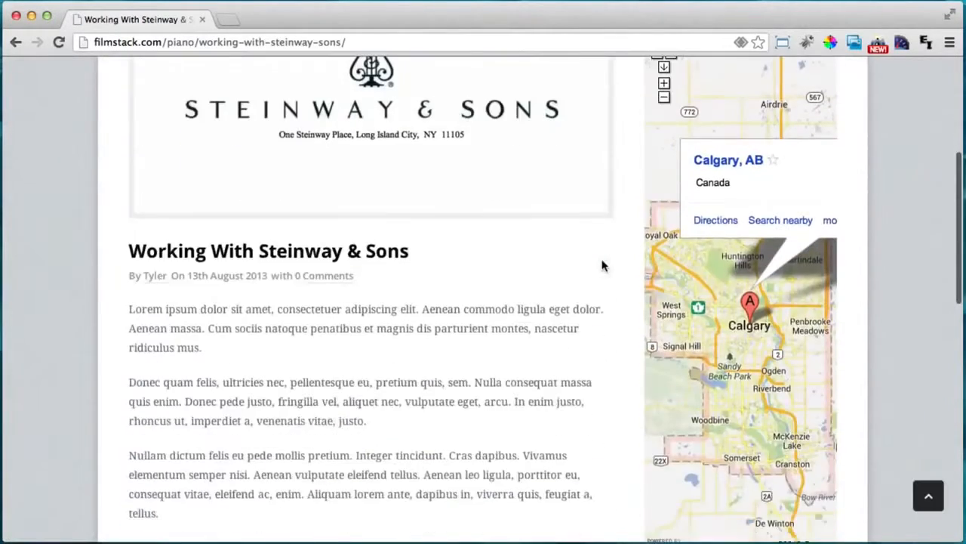
scroll(451, 333, down, 4)
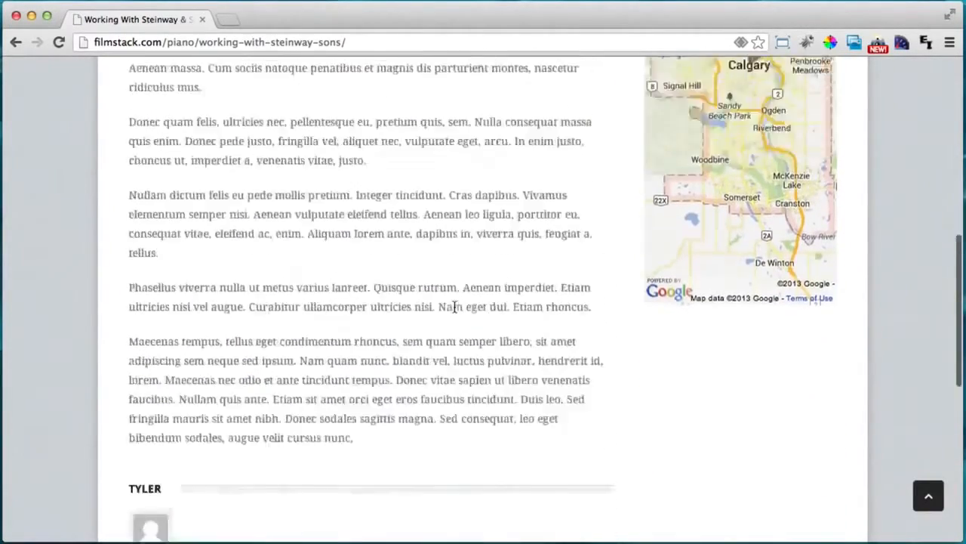
scroll(454, 310, up, 15)
scroll(454, 308, down, 16)
scroll(454, 308, down, 4)
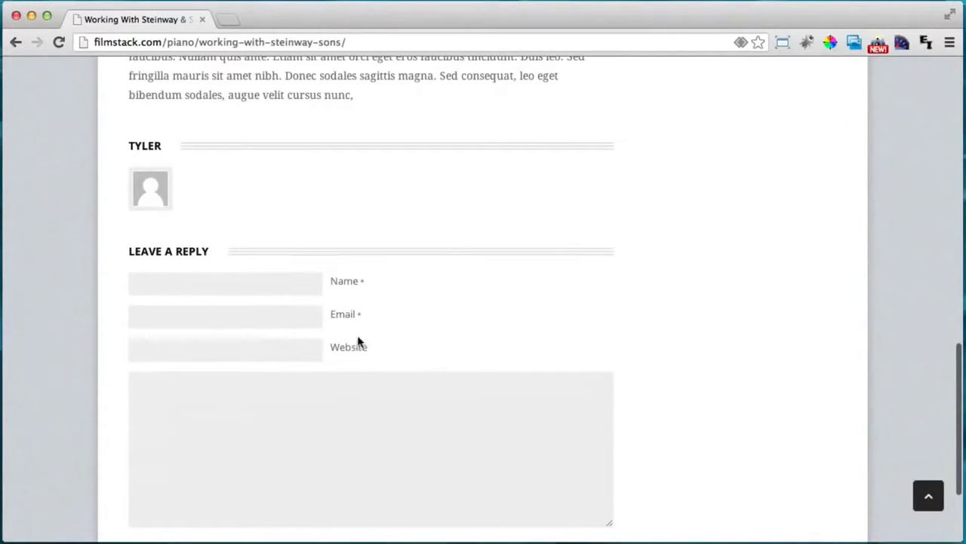
scroll(357, 339, up, 1)
scroll(530, 296, up, 15)
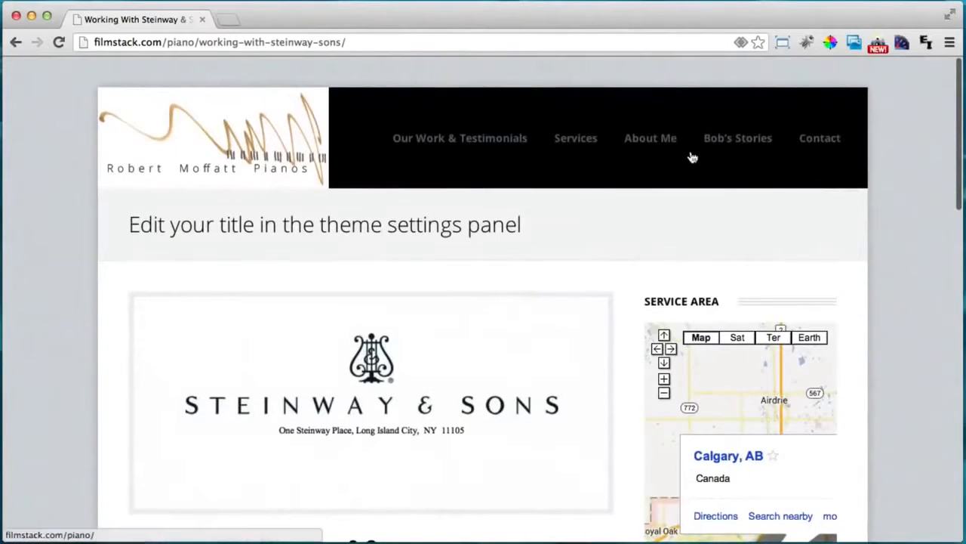
click(818, 143)
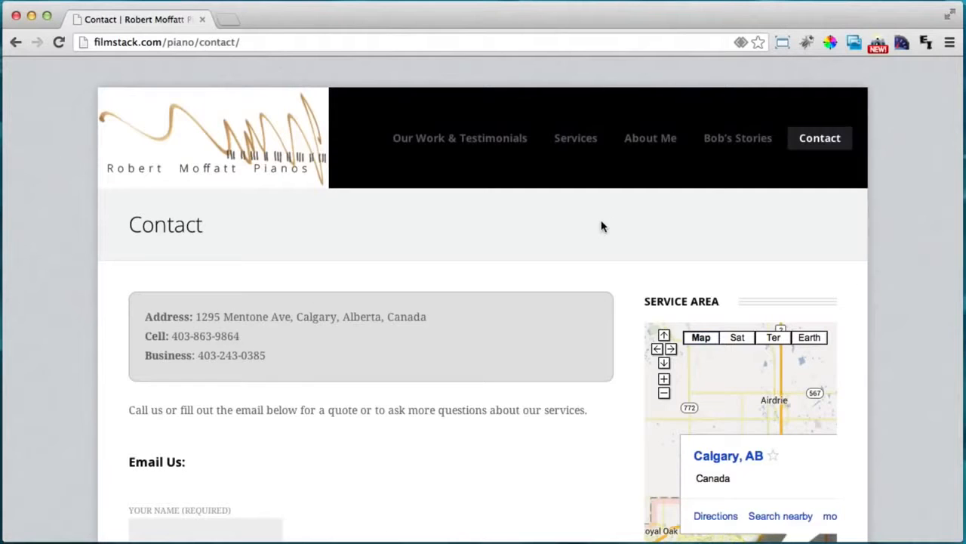
scroll(602, 226, down, 3)
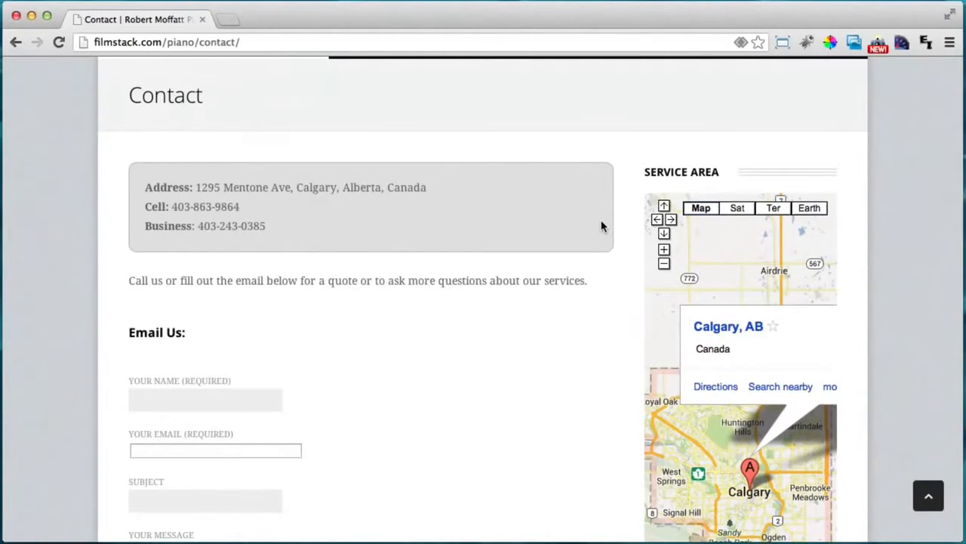
scroll(593, 230, up, 3)
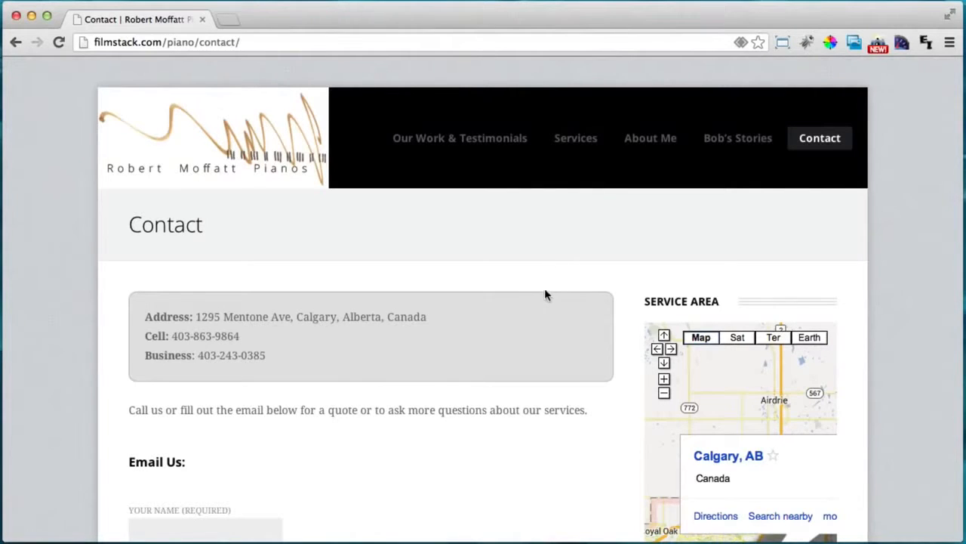
scroll(545, 291, down, 1)
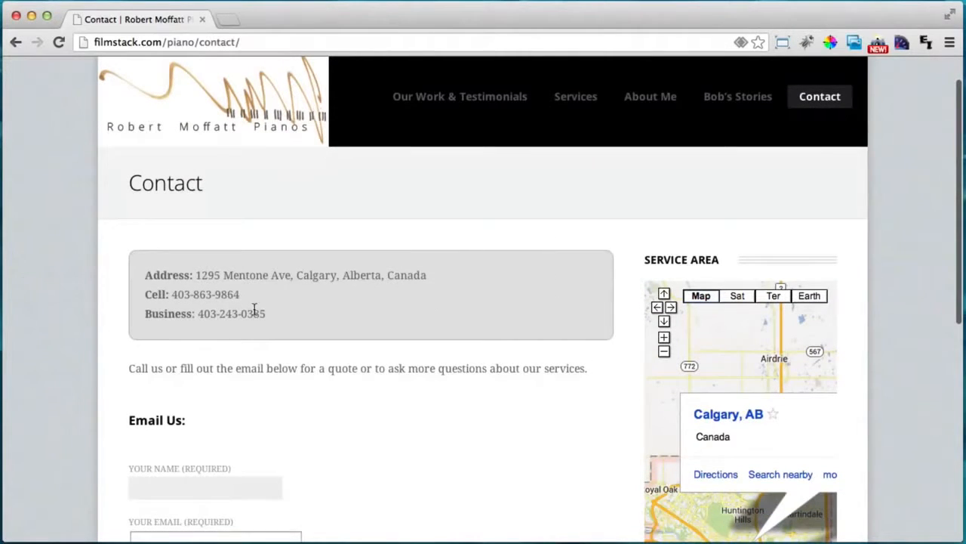
scroll(332, 302, down, 4)
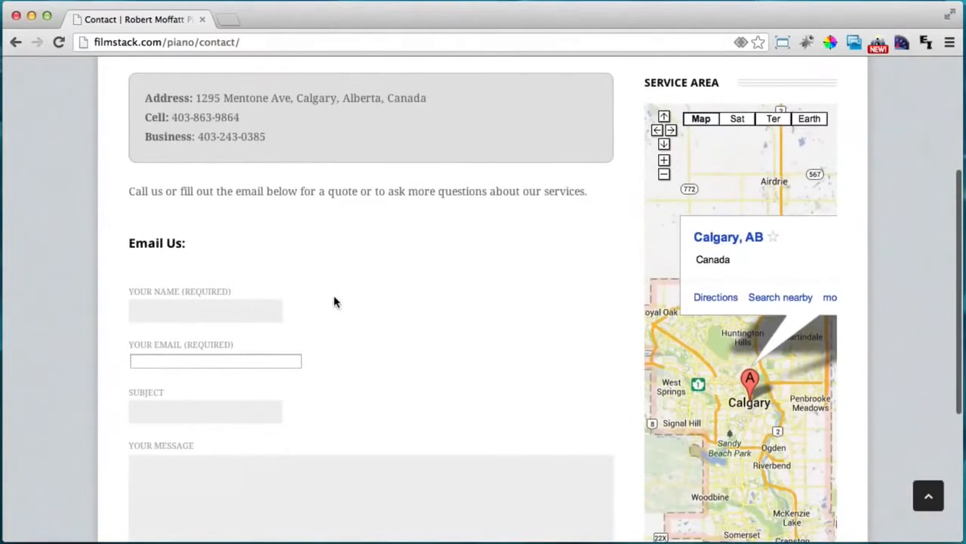
scroll(336, 302, down, 4)
scroll(335, 298, up, 7)
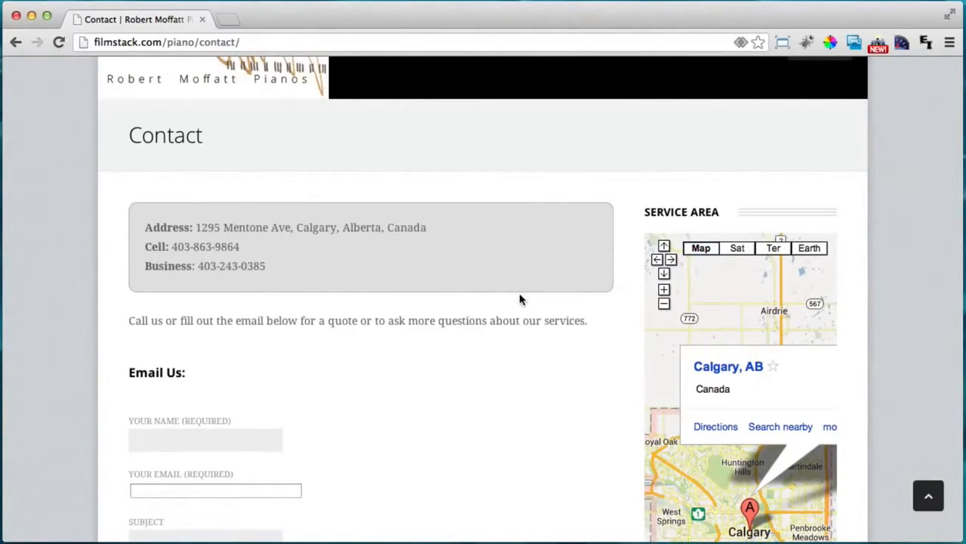
scroll(519, 296, down, 3)
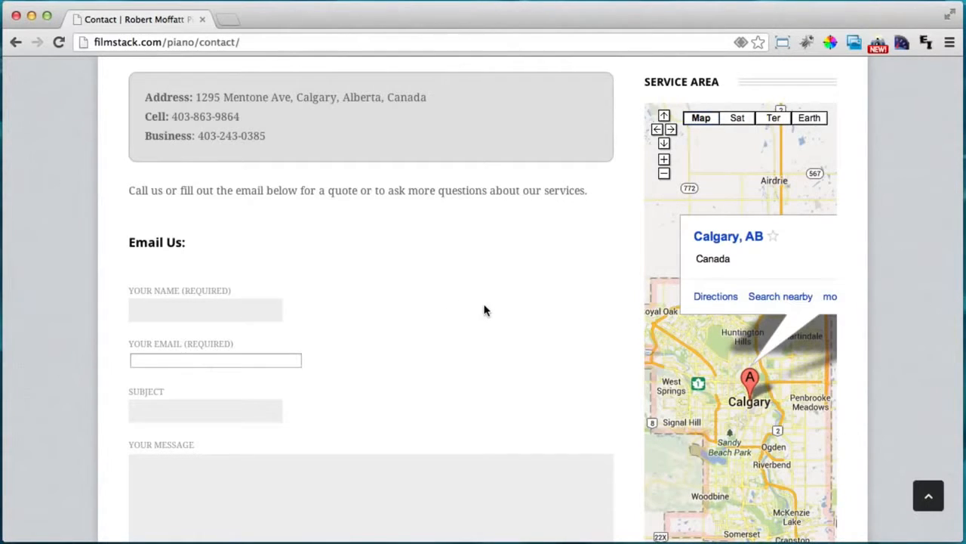
scroll(487, 311, up, 5)
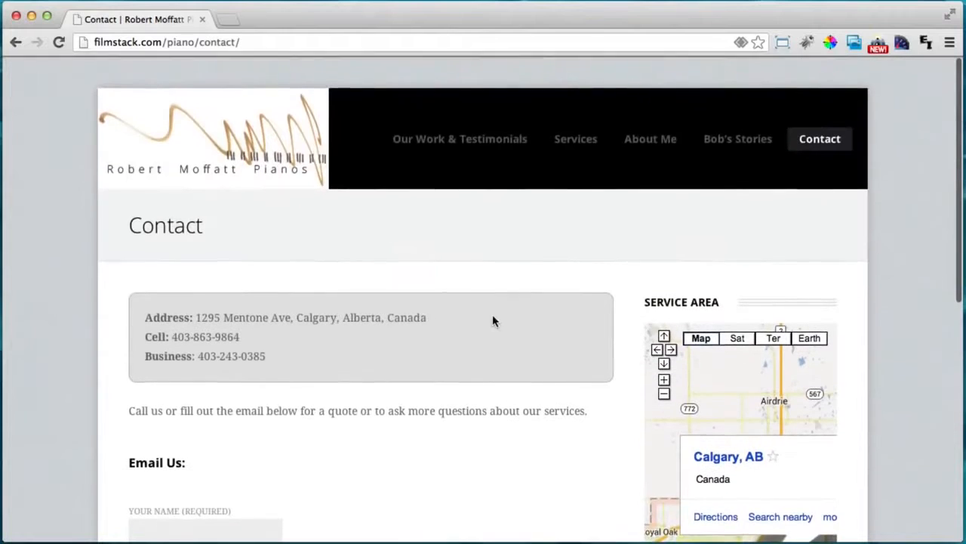
- Go to the piano site's homepage and scroll down to Recent Work
click(292, 144)
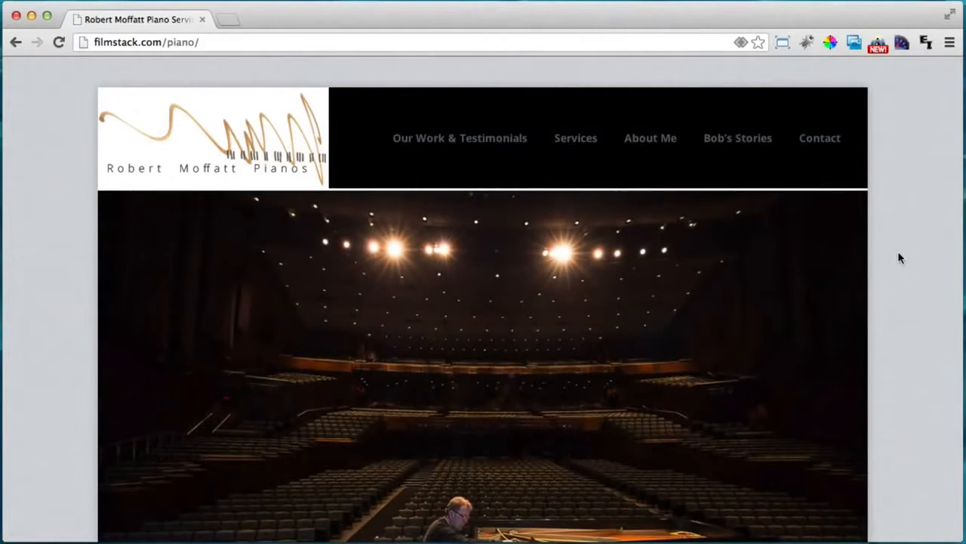
scroll(899, 253, down, 5)
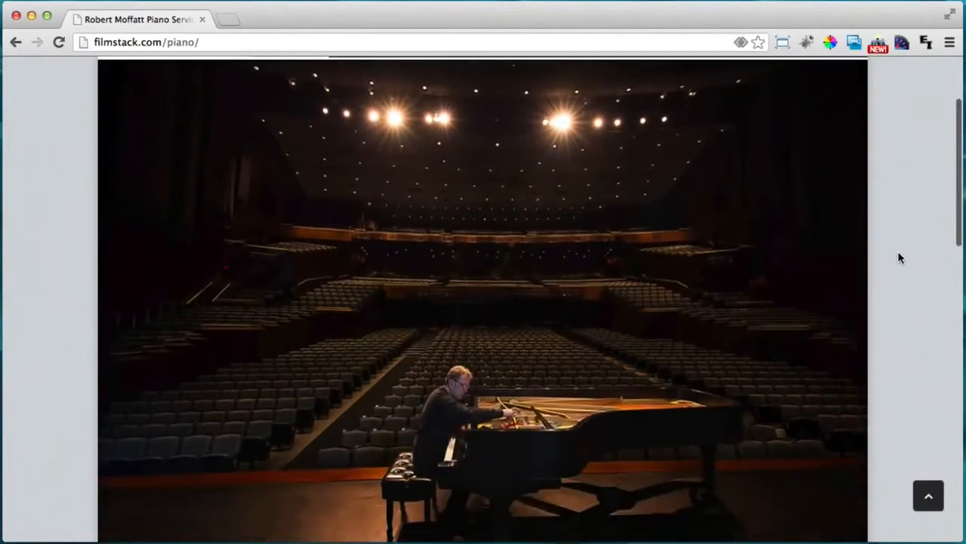
scroll(898, 258, down, 8)
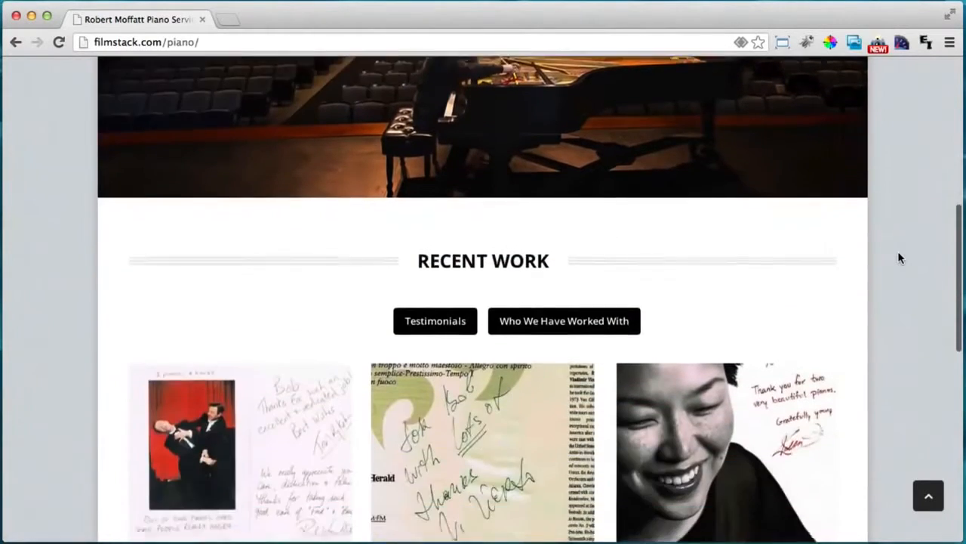
scroll(899, 258, down, 5)
scroll(899, 258, up, 10)
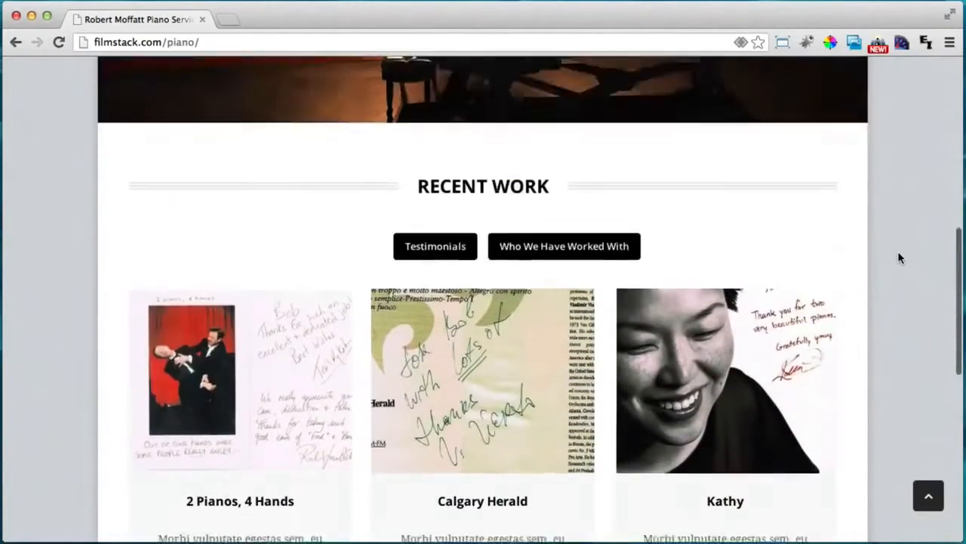
scroll(899, 257, up, 5)
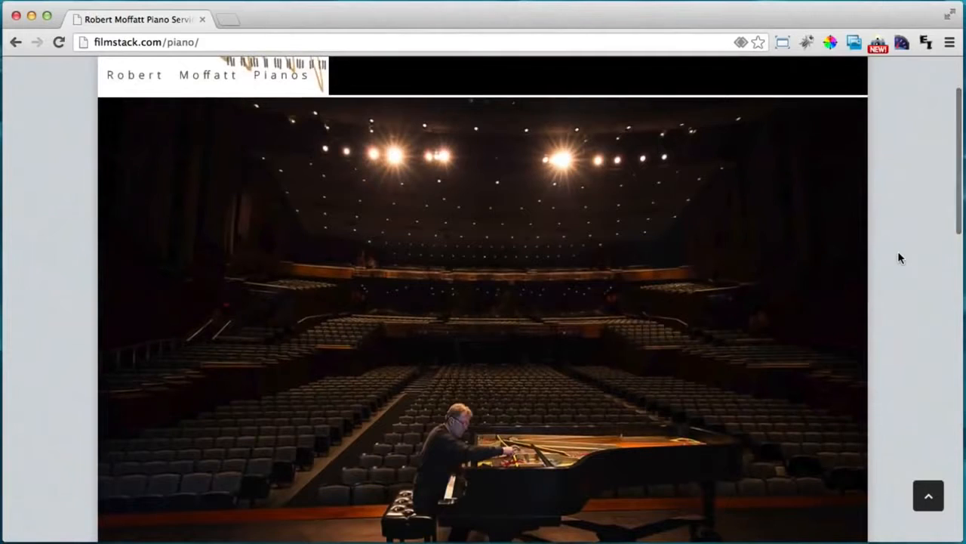
scroll(898, 258, up, 2)
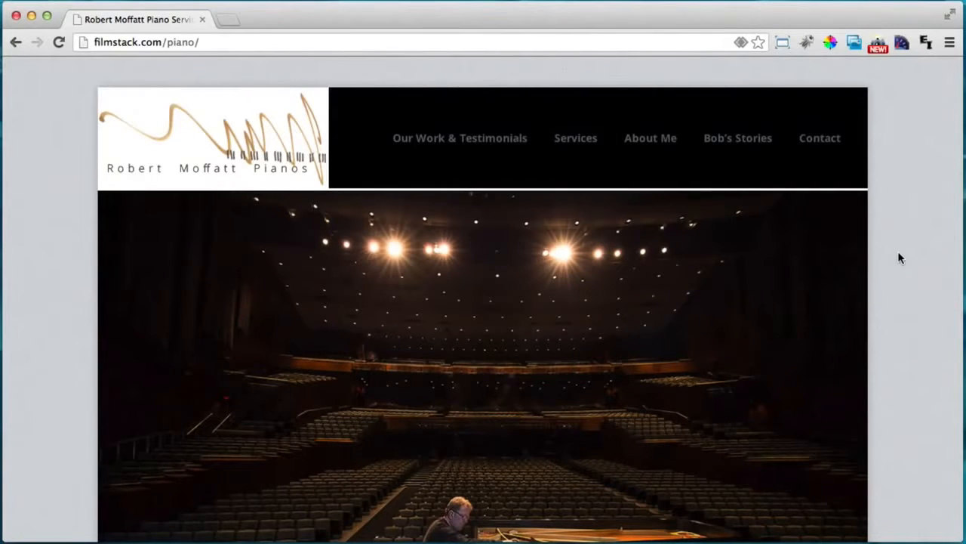
scroll(898, 257, down, 10)
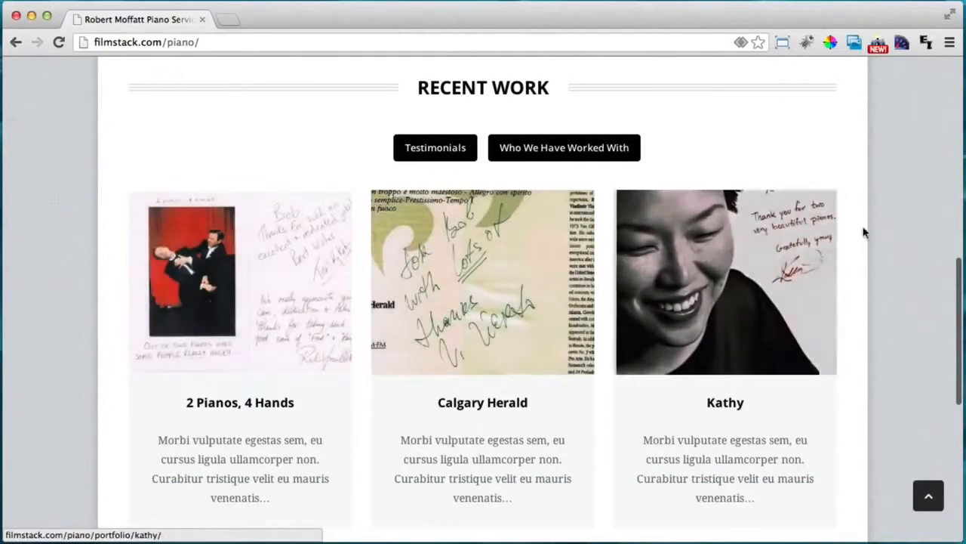
scroll(867, 225, down, 5)
scroll(870, 222, up, 5)
- Toggle Recent Work to Who We Have Worked With and back to Testimonials, then return to top
click(539, 236)
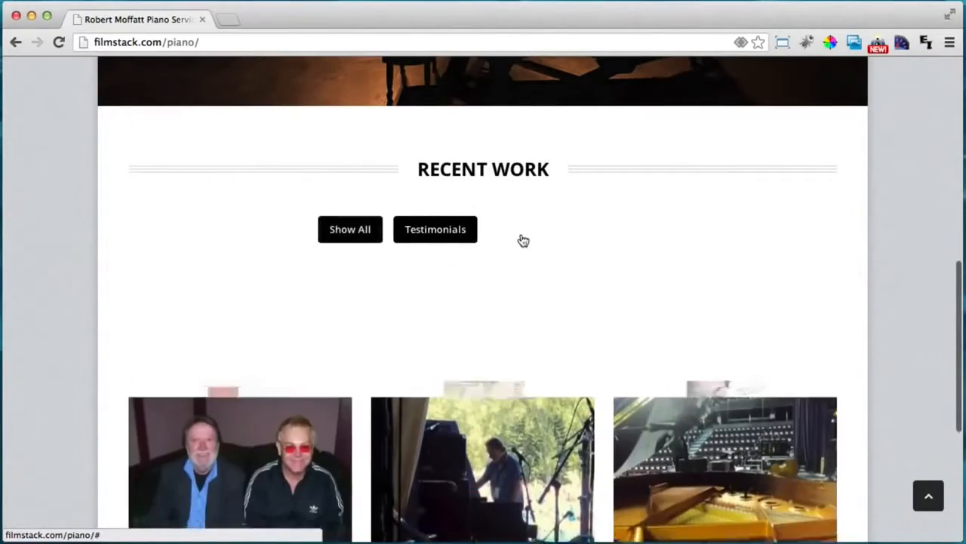
click(420, 231)
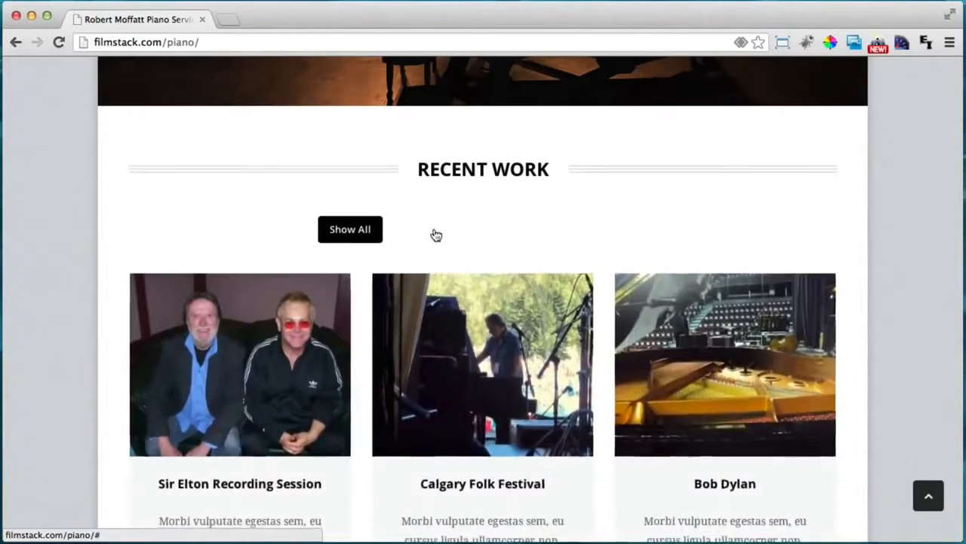
scroll(844, 231, down, 3)
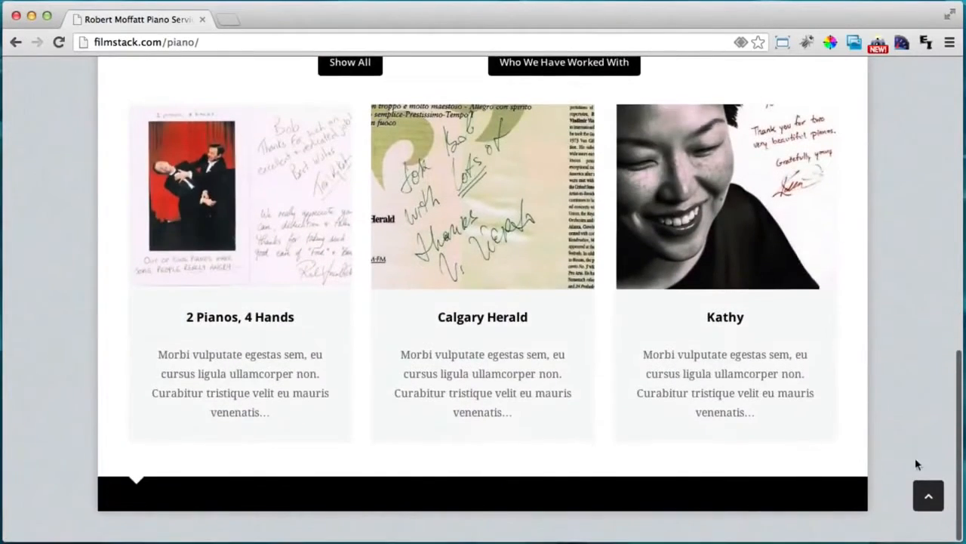
click(927, 495)
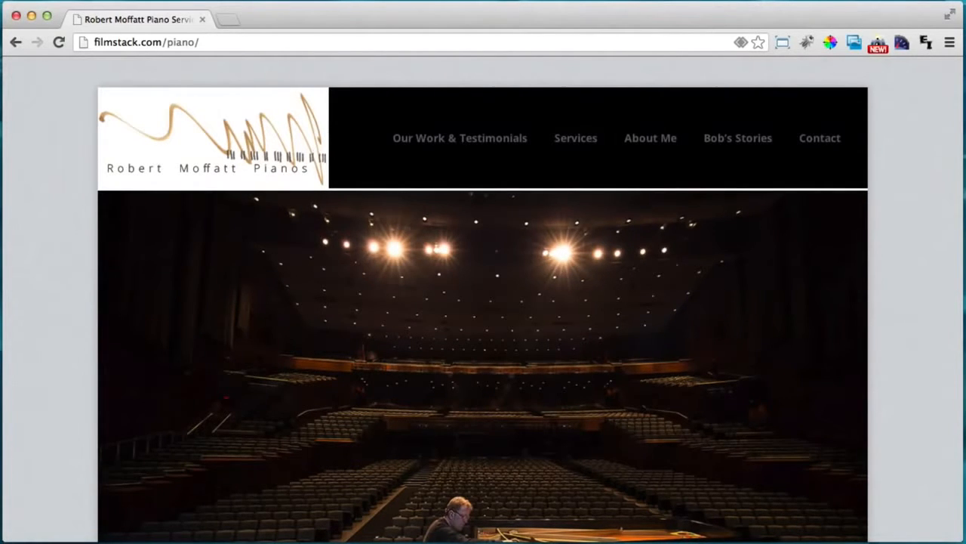
key(super+Tab)
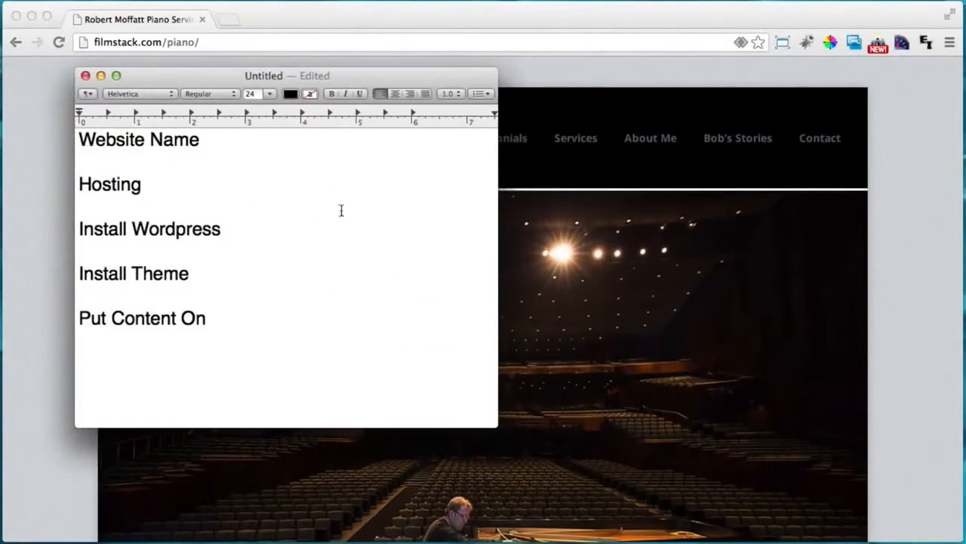
click(289, 142)
text(www.)
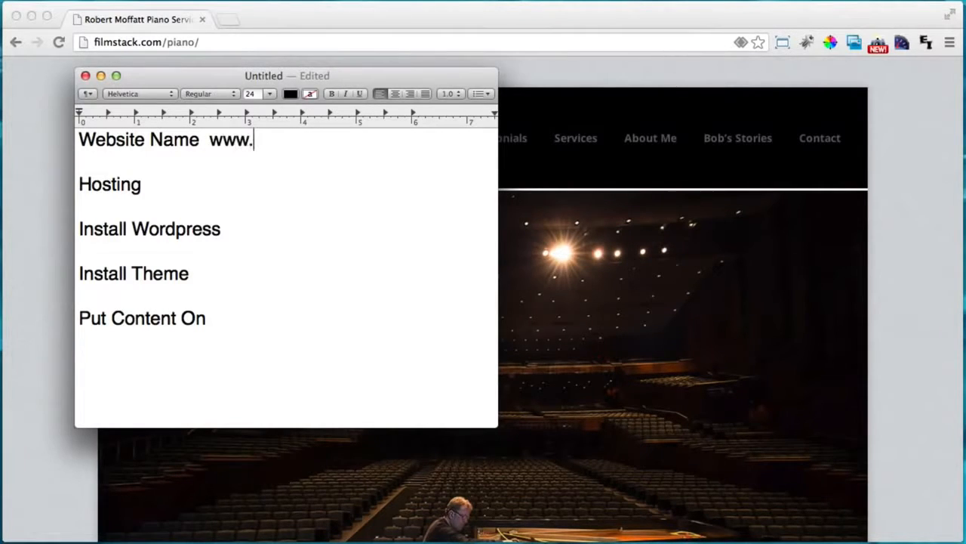
text(YourWeb)
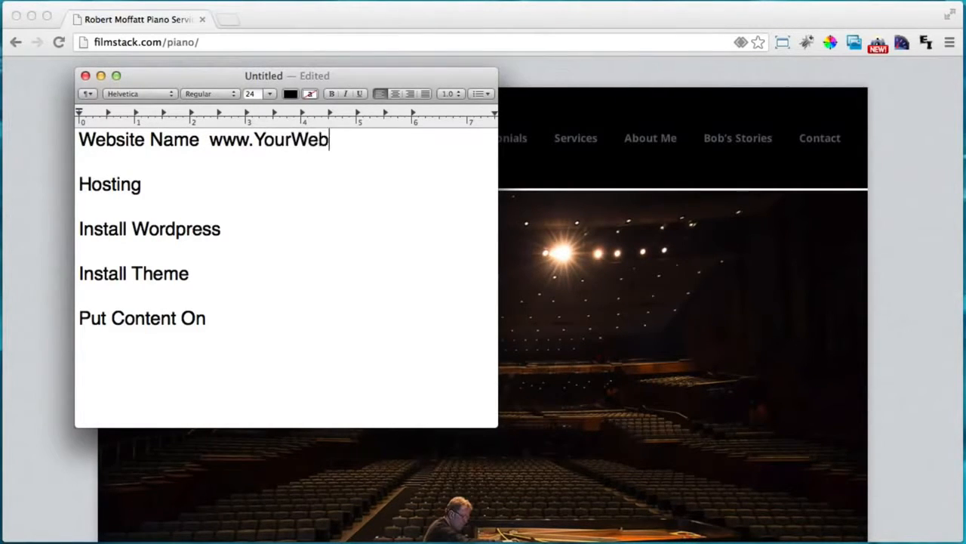
text(site.com)
key(BackSpace)
key(BackSpace)
key(BackSpace)
key(BackSpace)
key(BackSpace)
key(BackSpace)
key(BackSpace)
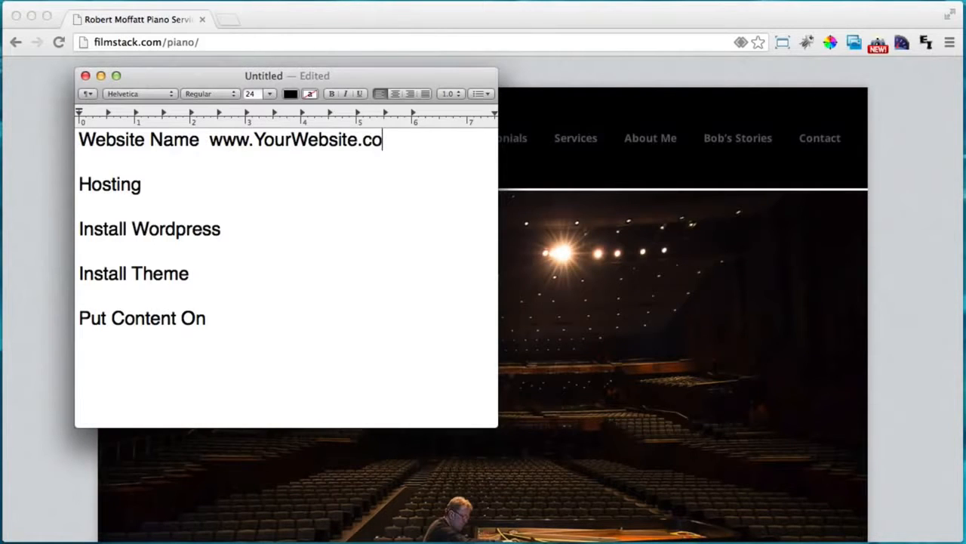
key(BackSpace)
key(BackSpace)
key(BackSpace)
key(BackSpace)
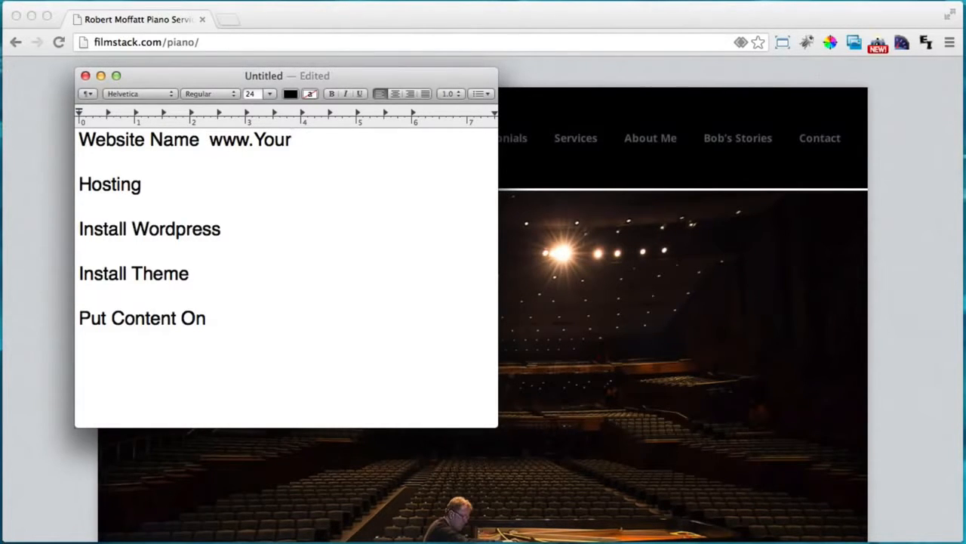
text(Business.com)
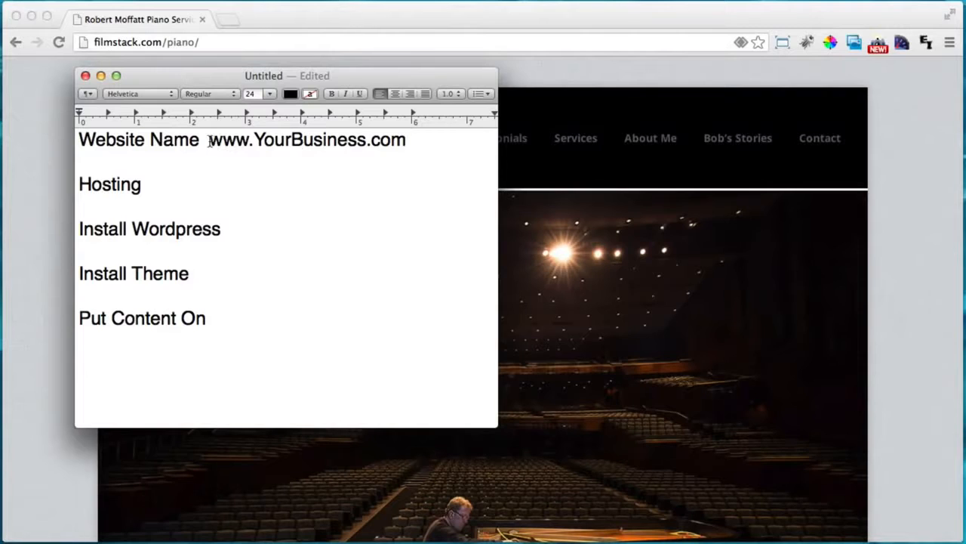
drag(210, 140, 421, 139)
click(420, 142)
- Add "- $13 Per Year" after the domain, widening the window to fit the line
text(13)
key(BackSpace)
key(BackSpace)
text($13)
drag(498, 422, 653, 422)
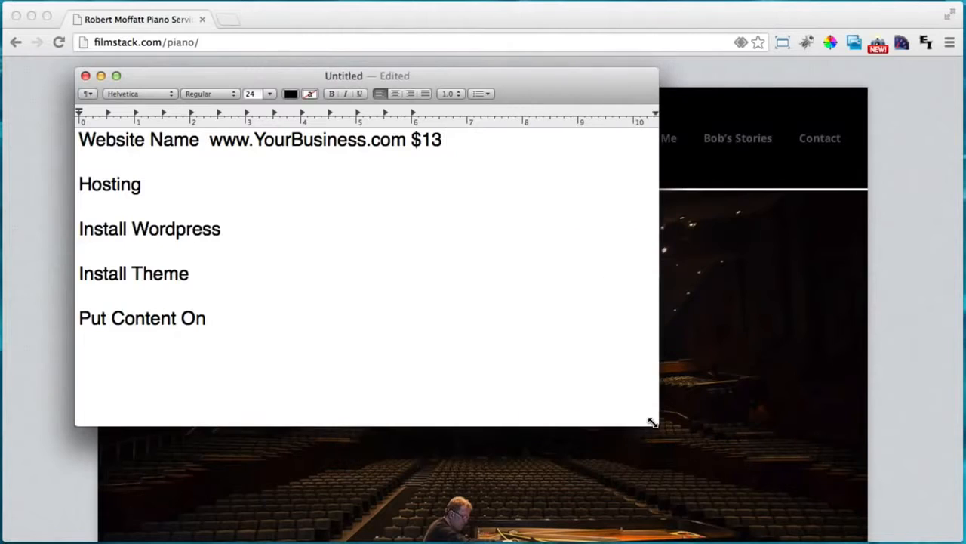
text(Per Year)
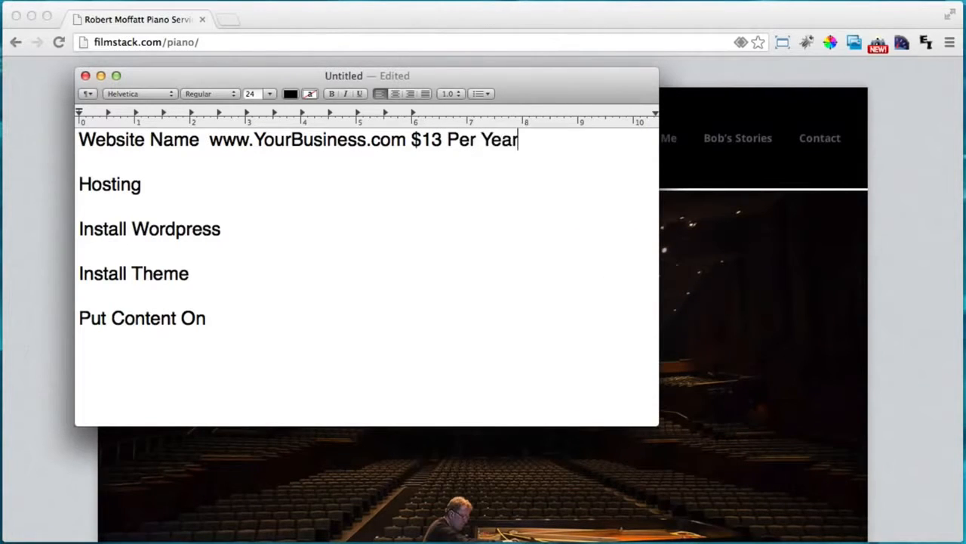
key(Left)
key(Left)
key(Left)
key(Left)
key(Left)
key(Right)
text(-)
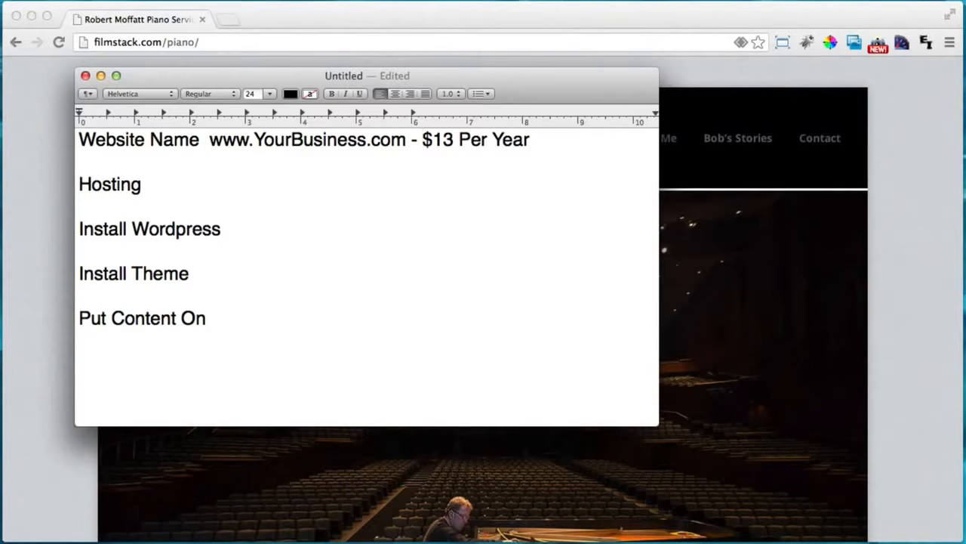
click(175, 189)
drag(209, 141, 405, 142)
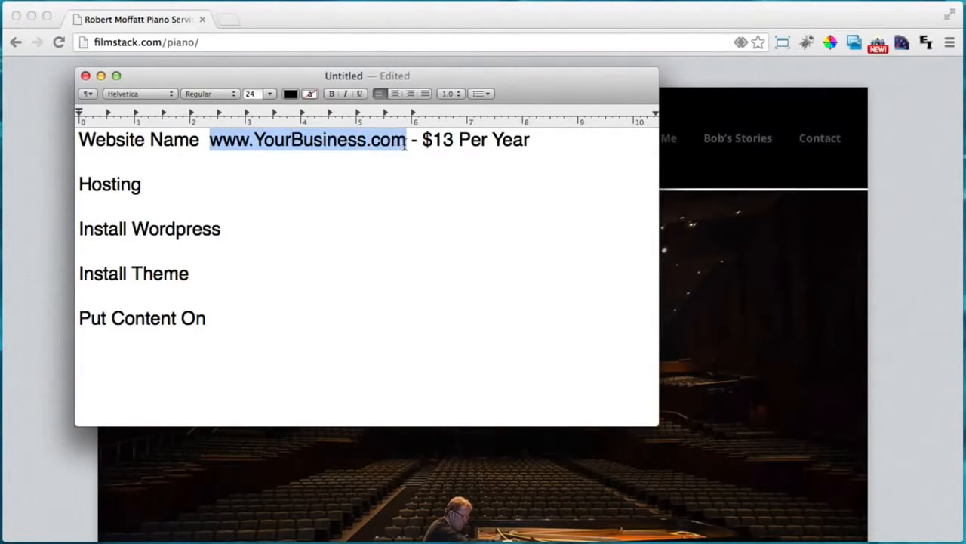
click(181, 187)
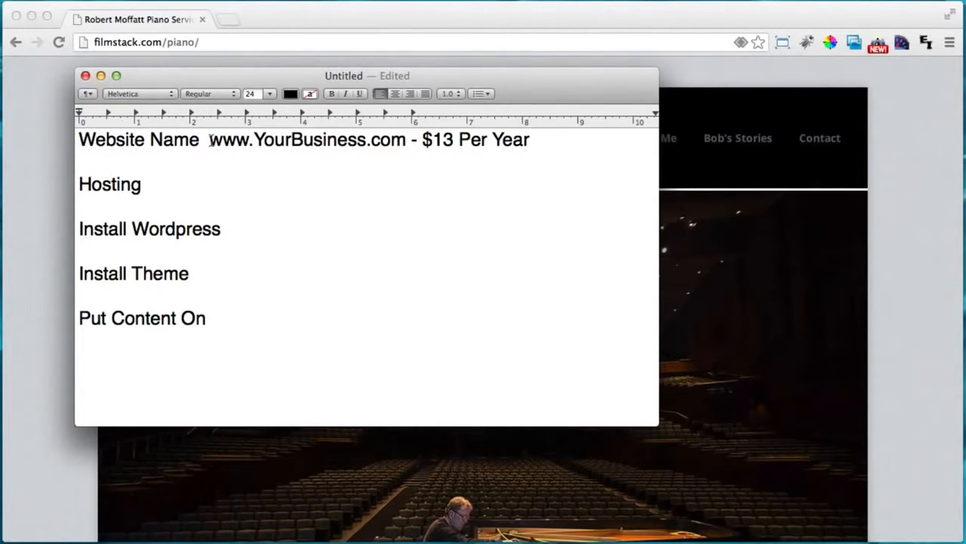
drag(210, 140, 406, 140)
click(217, 185)
drag(200, 75, 519, 2)
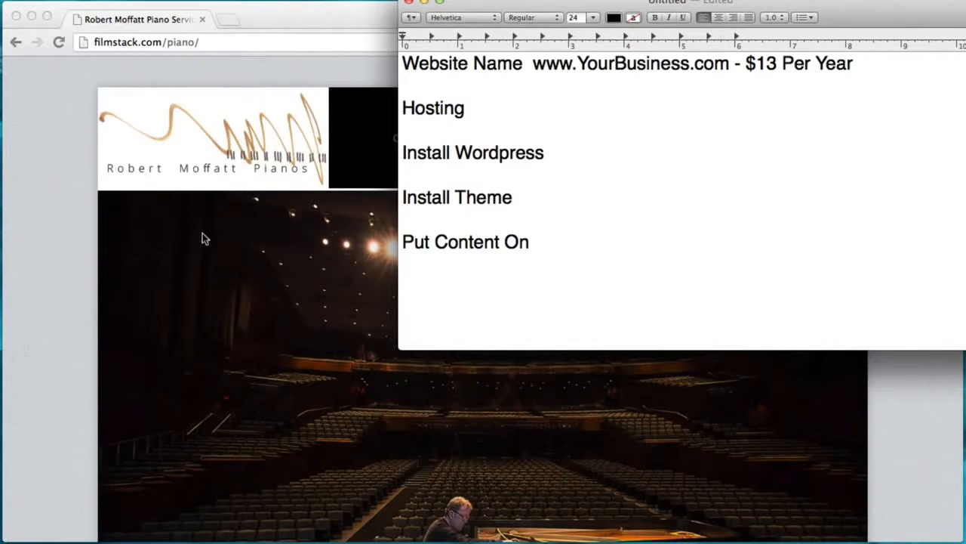
- Move the notes window to the centre and add "- $10 Month" after Hosting
scroll(280, 355, down, 10)
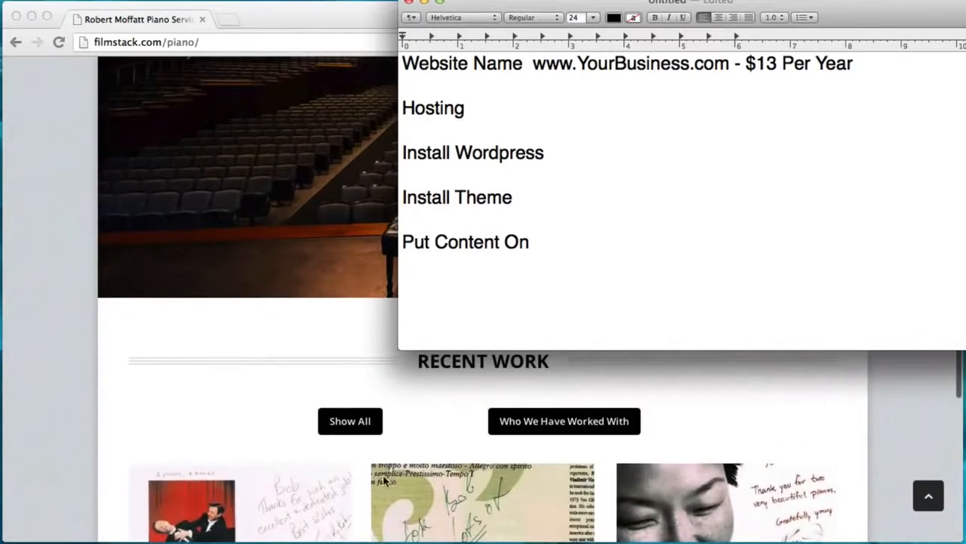
scroll(330, 284, up, 10)
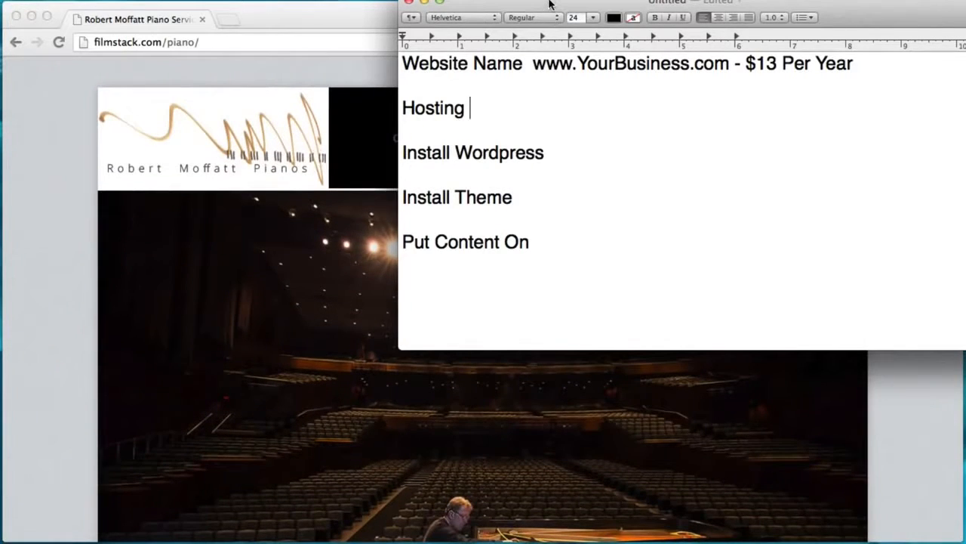
drag(549, 5, 222, 117)
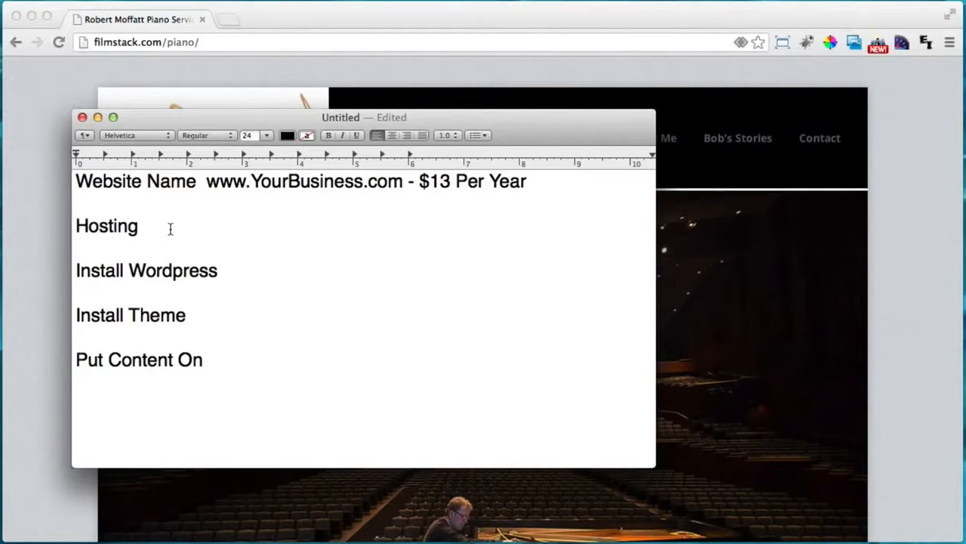
text(- $10 Month)
drag(272, 231, 33, 200)
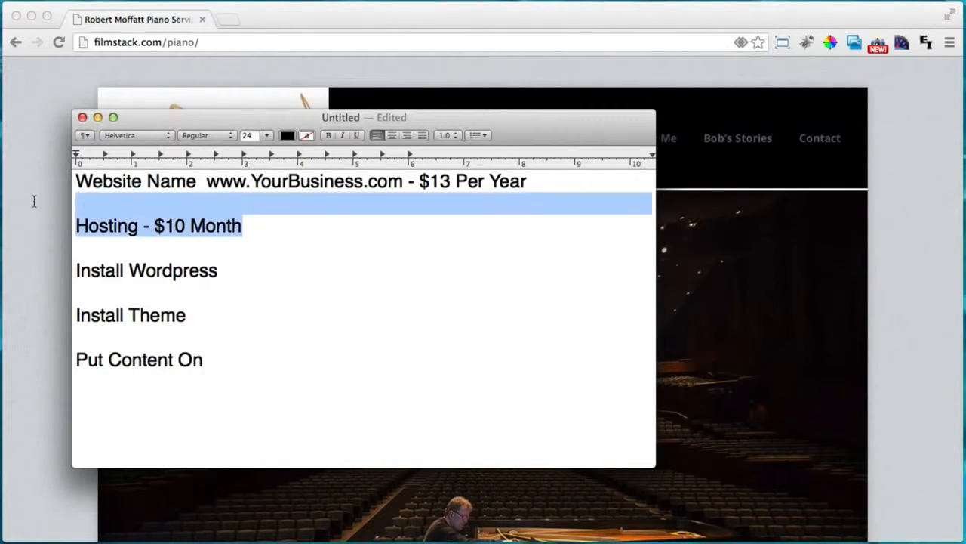
click(293, 226)
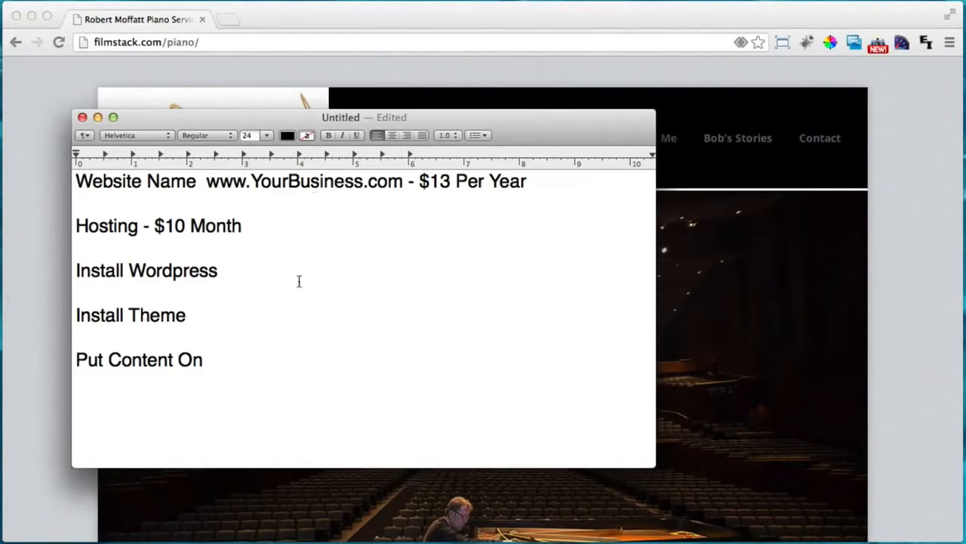
- Add "- Free" after Install Wordpress and a dash after Install Theme, then shift the window right
click(258, 274)
text(- Free)
click(248, 324)
text(-)
drag(273, 123, 511, 153)
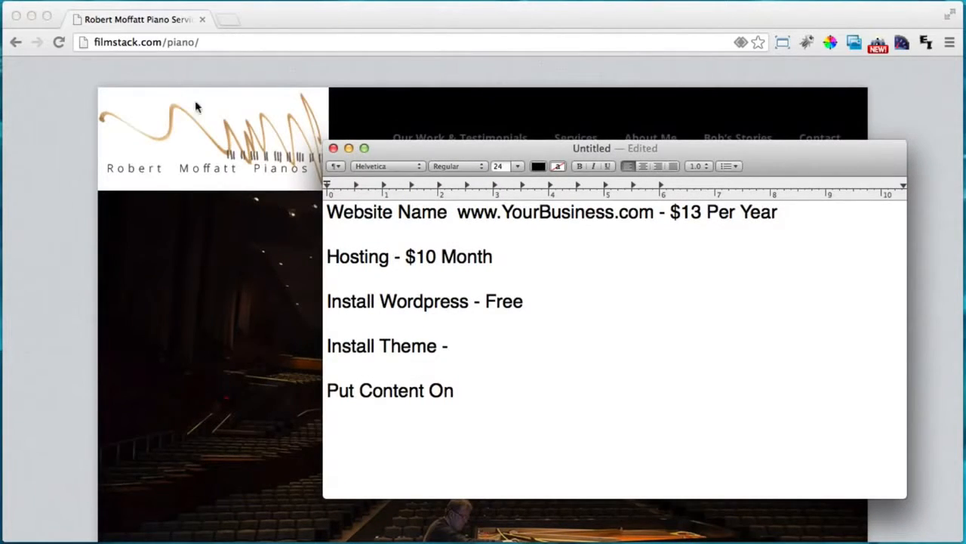
- Give Install Theme the cost '$40.00 or FREE' and mark Put Content On as '- FREE'
scroll(131, 293, down, 5)
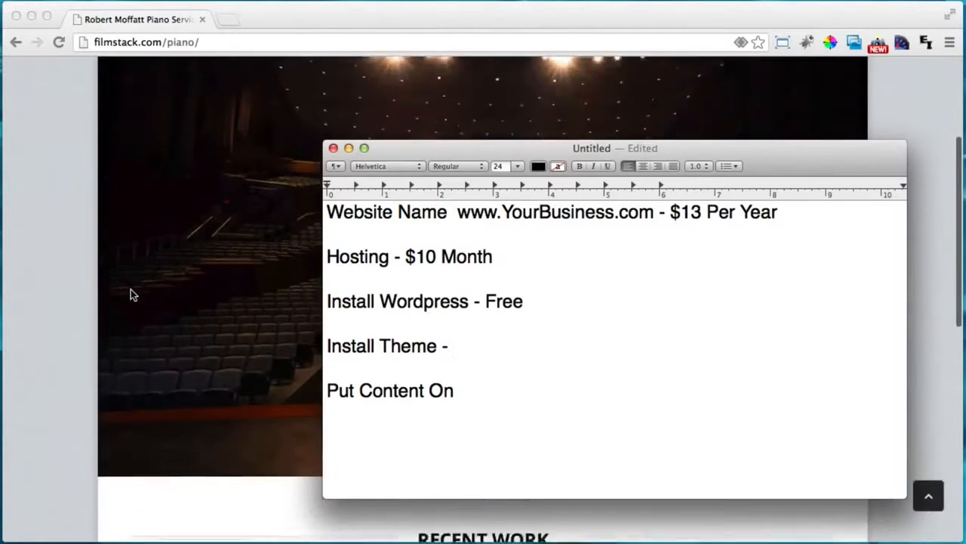
scroll(131, 294, up, 5)
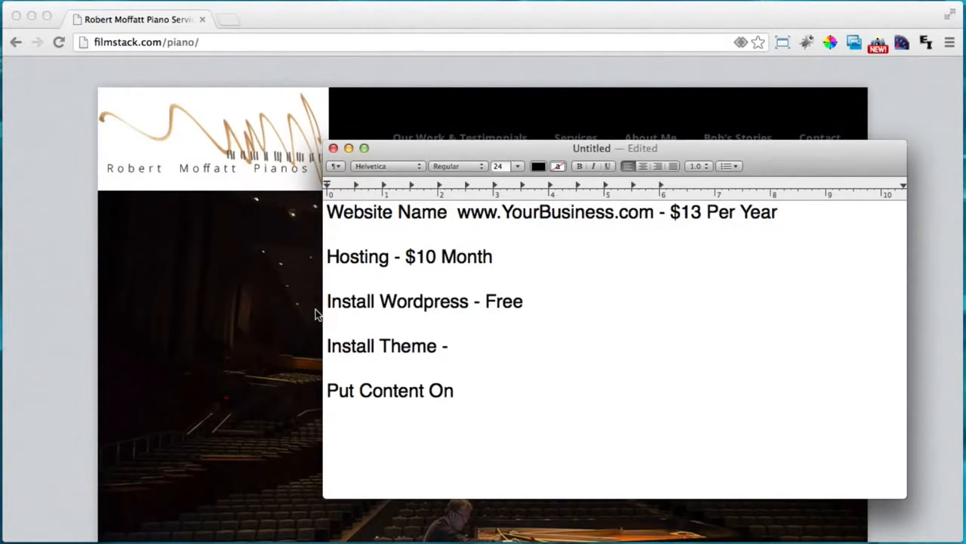
text($40.00)
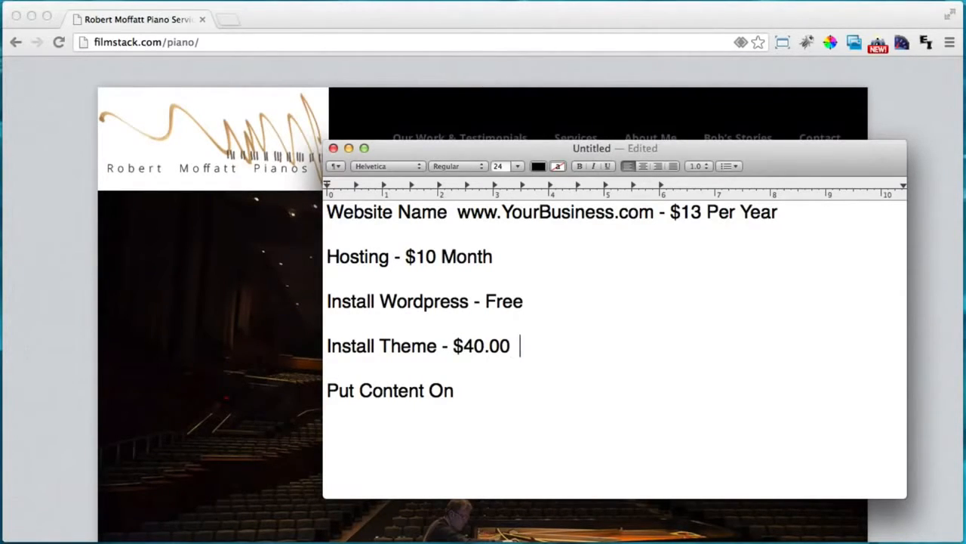
text(  or FREE)
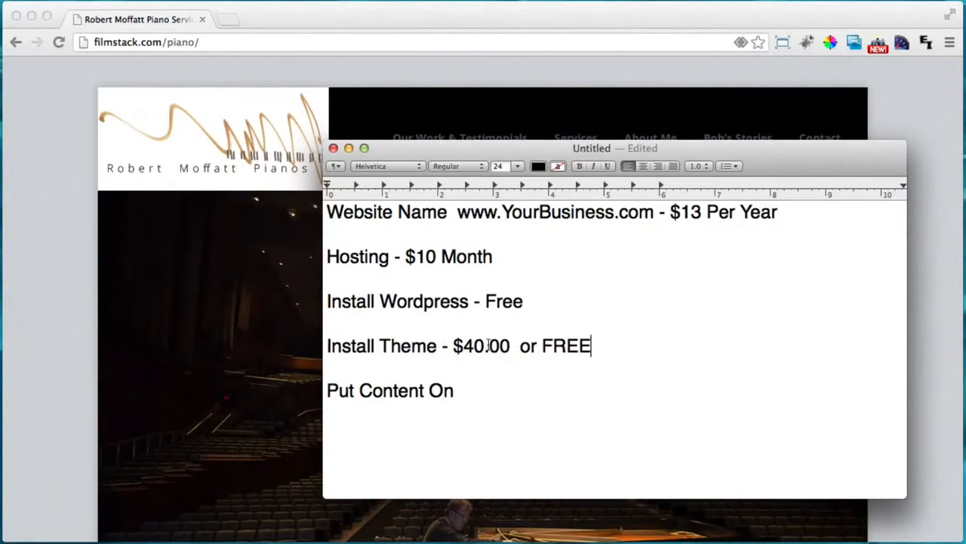
click(543, 346)
drag(543, 346, 607, 342)
click(582, 345)
text(-)
scroll(194, 268, down, 10)
scroll(194, 268, up, 5)
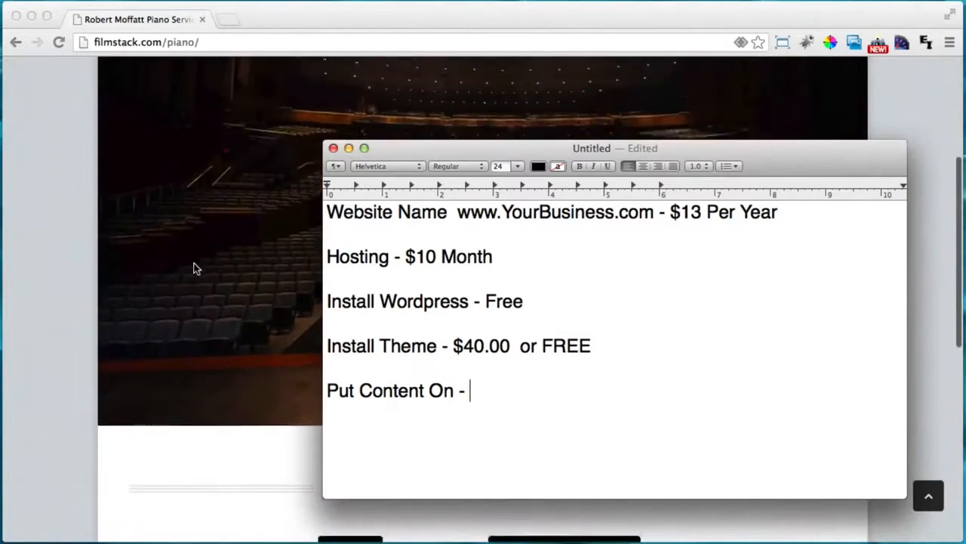
scroll(194, 268, up, 5)
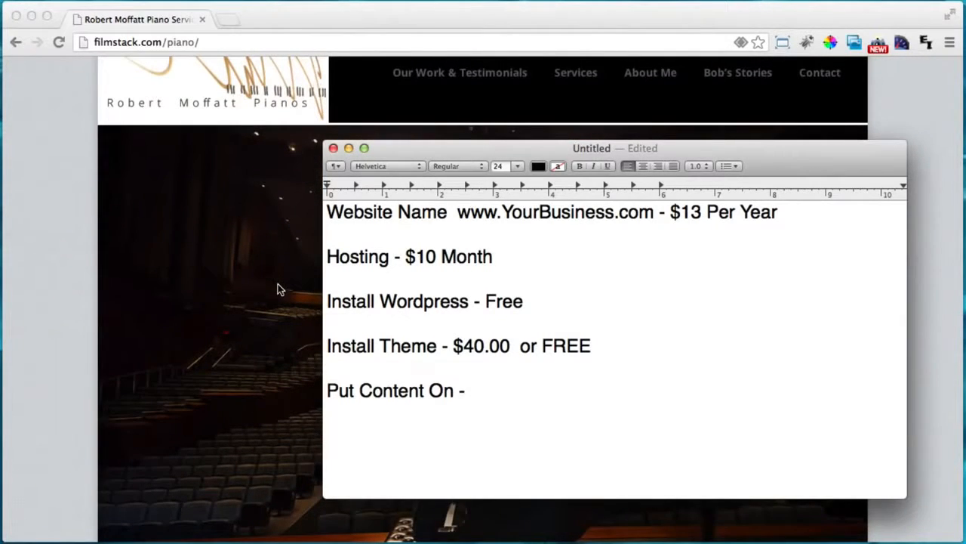
text(FREE)
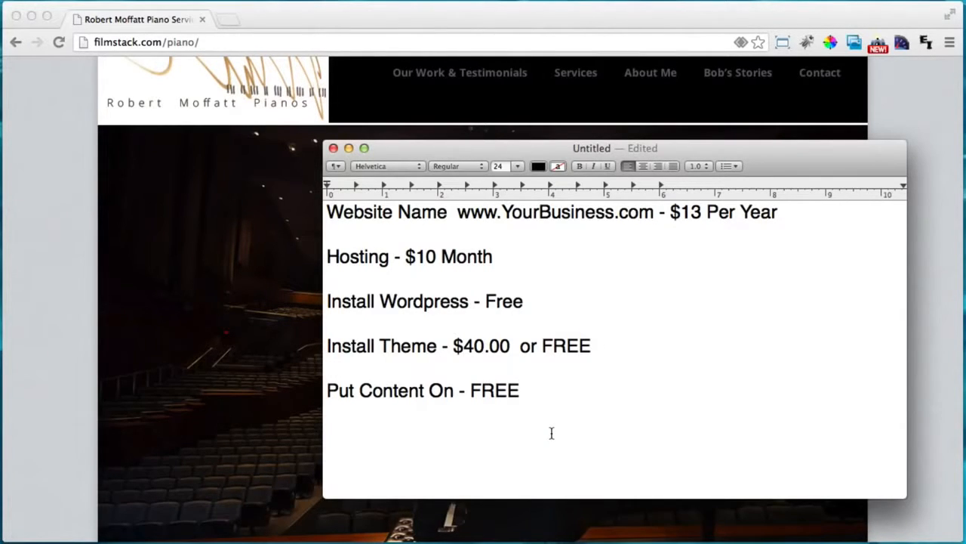
key(Return)
text($63 To Star)
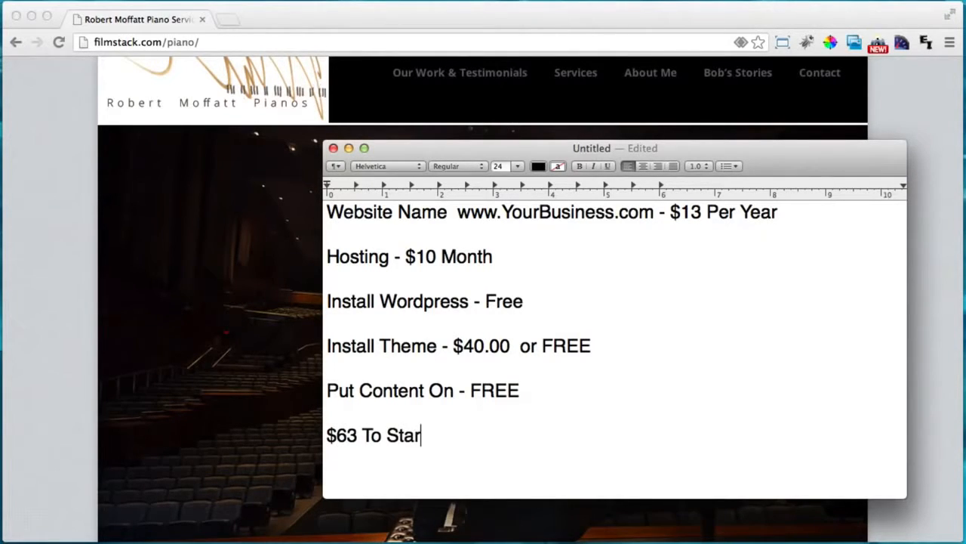
text(t)
drag(453, 346, 504, 345)
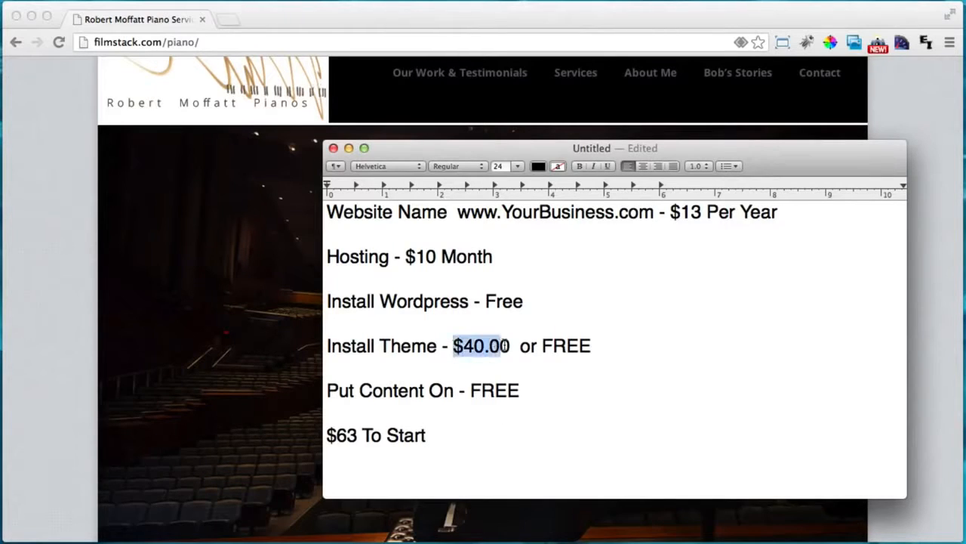
click(501, 345)
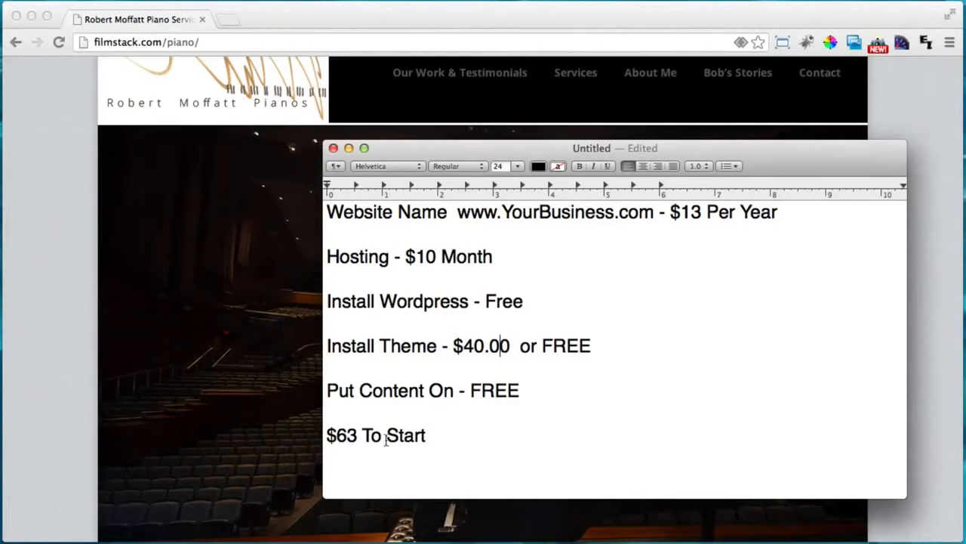
click(354, 436)
click(348, 435)
key(BackSpace)
text(2)
drag(327, 436, 421, 435)
click(421, 435)
click(441, 435)
click(358, 435)
key(BackSpace)
text(0)
click(444, 436)
text($)
key(BackSpace)
text(- $60)
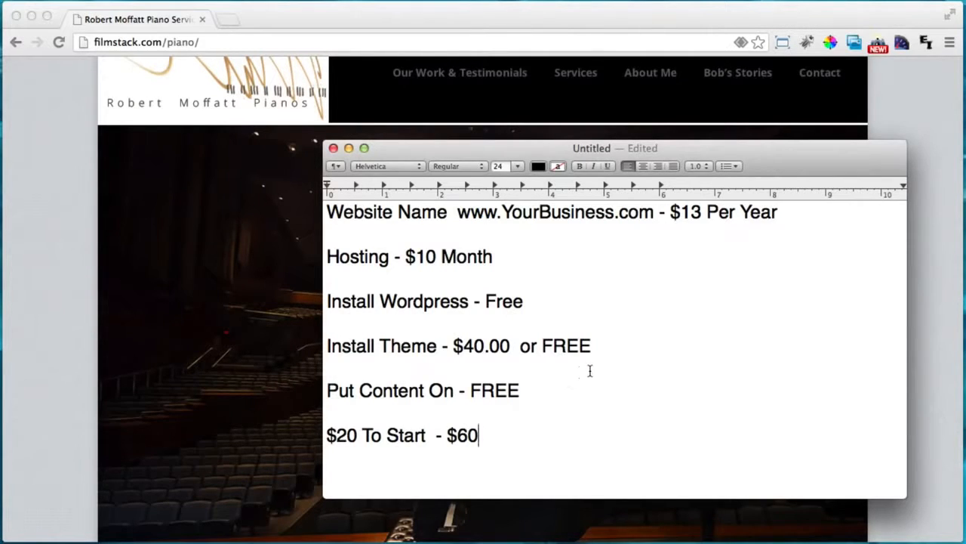
drag(501, 436, 328, 435)
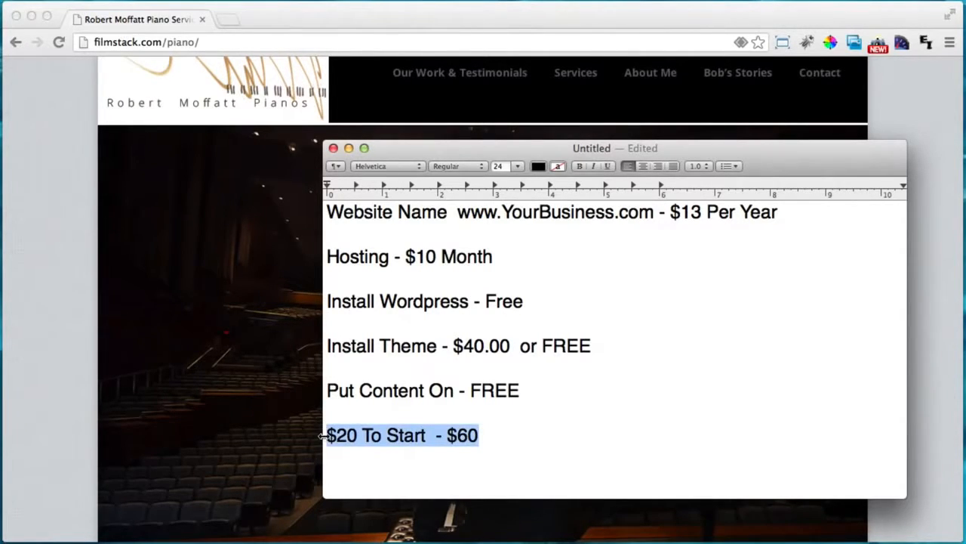
key(BackSpace)
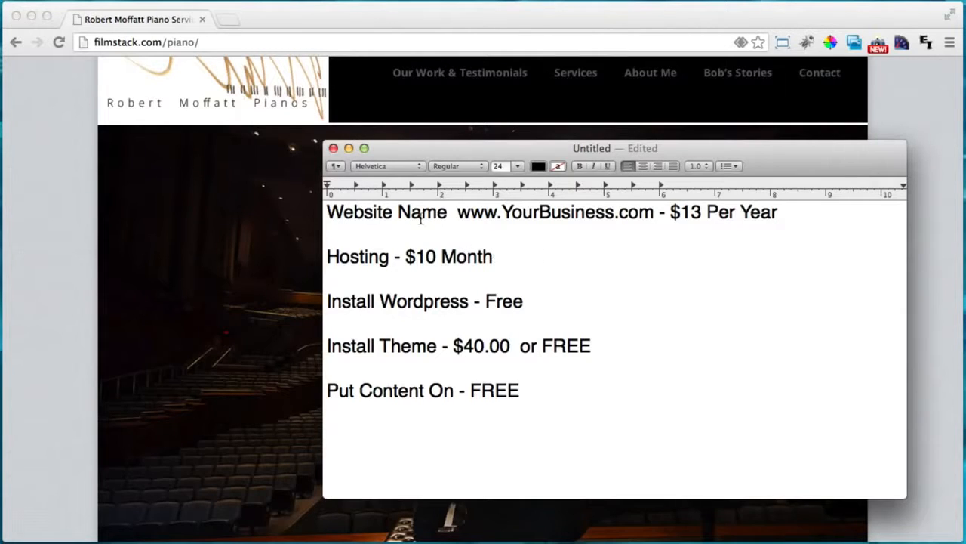
drag(328, 213, 523, 257)
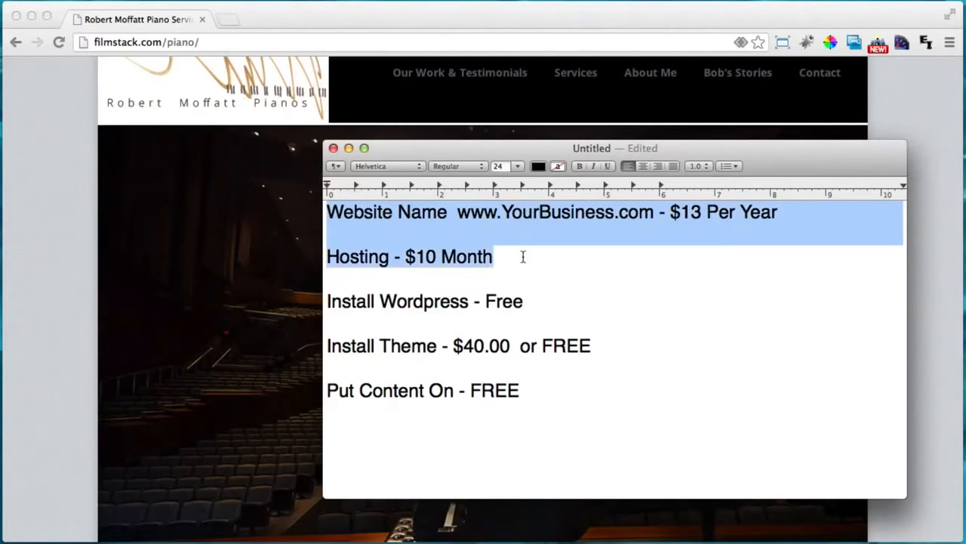
click(523, 261)
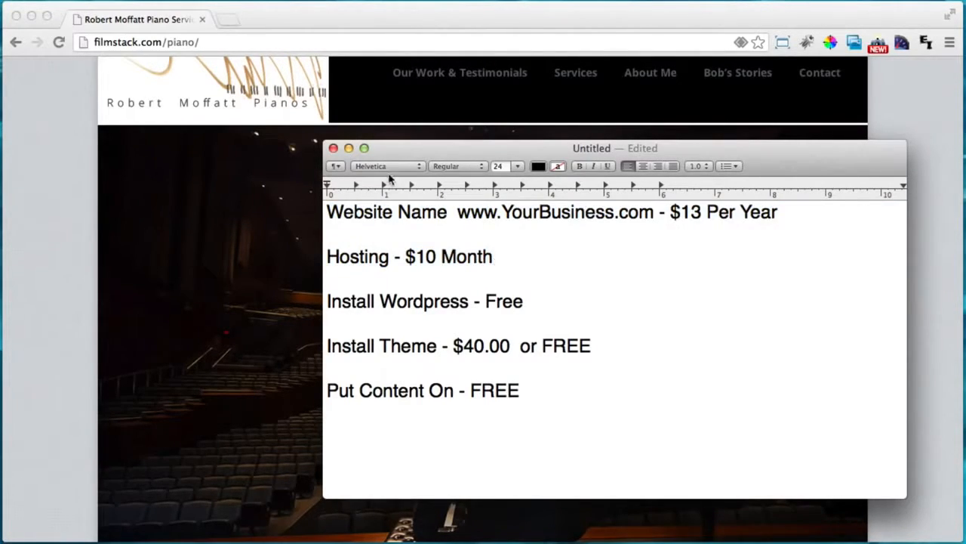
click(348, 149)
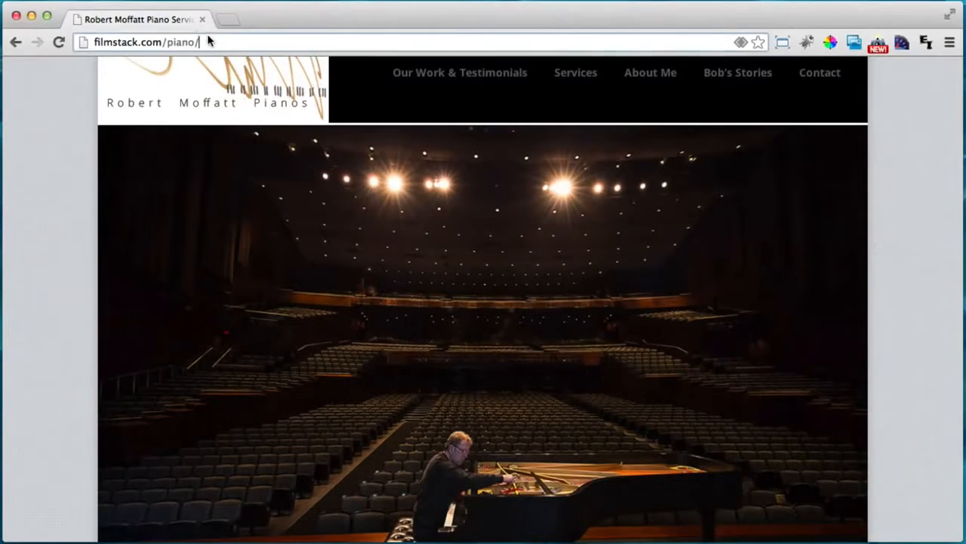
click(208, 38)
text(www.h)
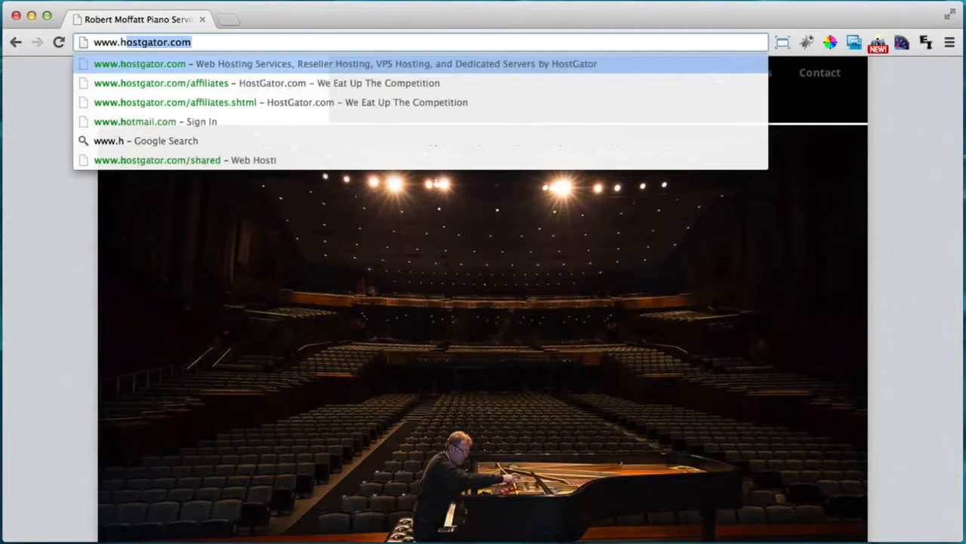
text(ostgatpr)
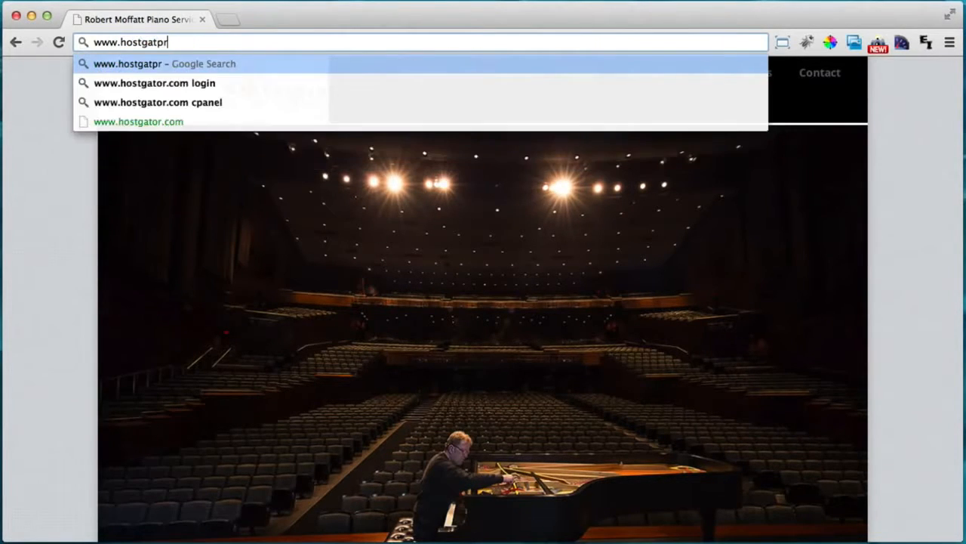
key(BackSpace)
text(or.com)
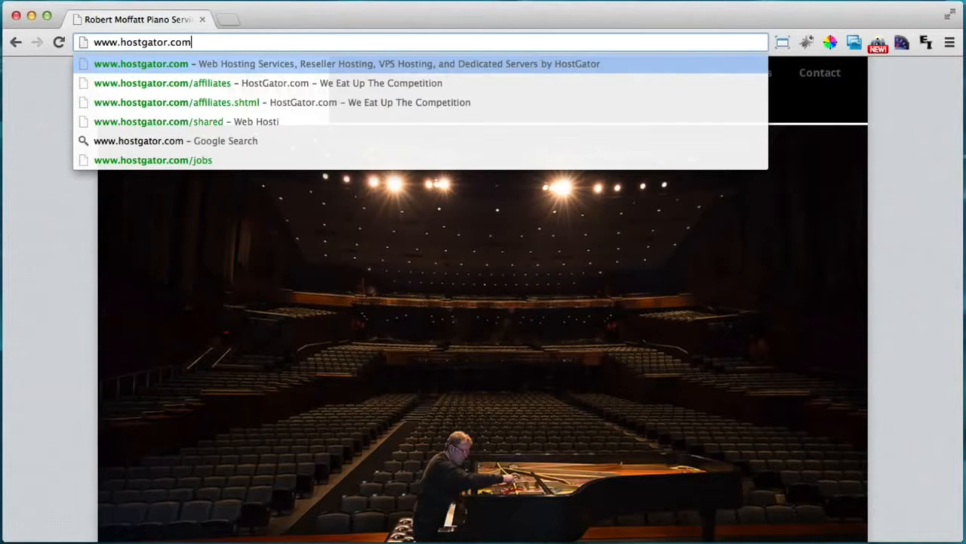
key(Return)
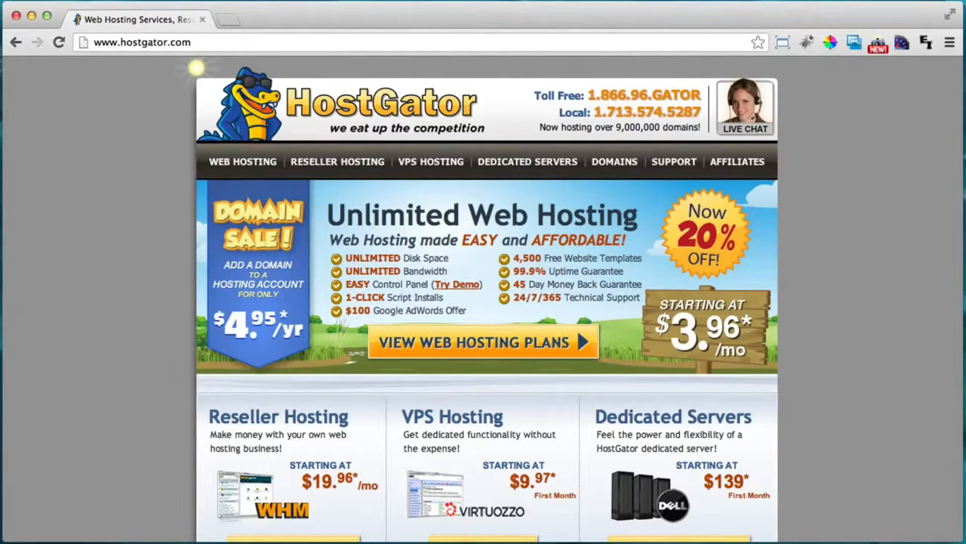
- Bring back the cost notes to check the domain and hosting costs, then hide them
key(super+Tab)
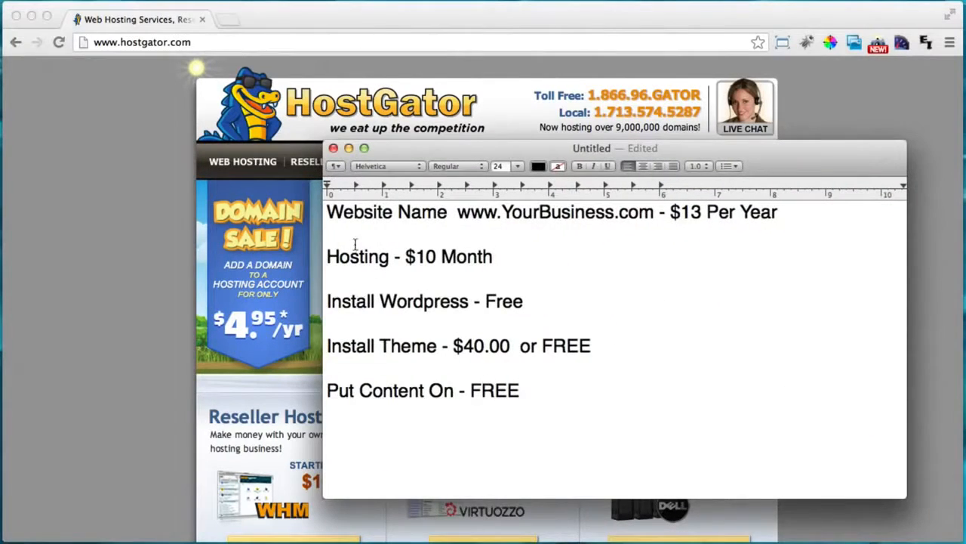
drag(326, 212, 444, 257)
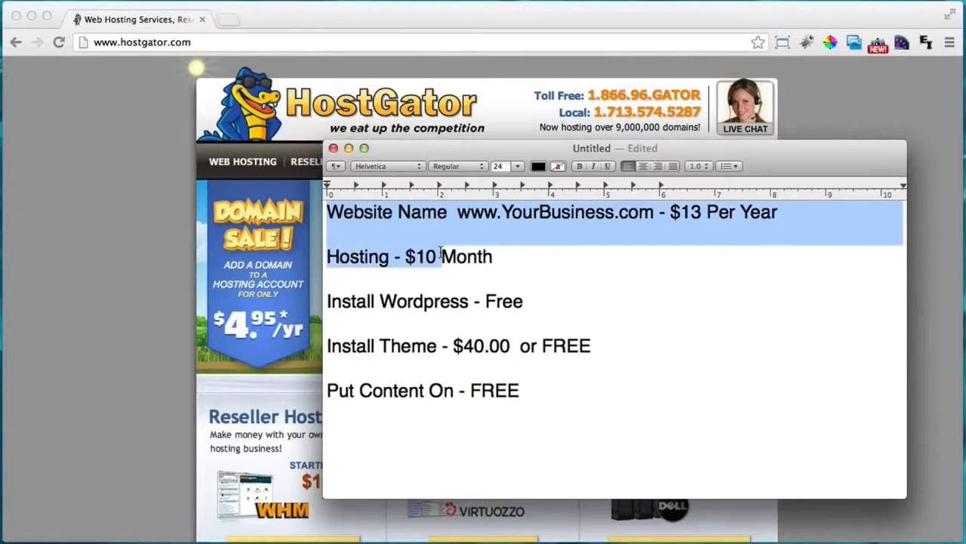
click(582, 270)
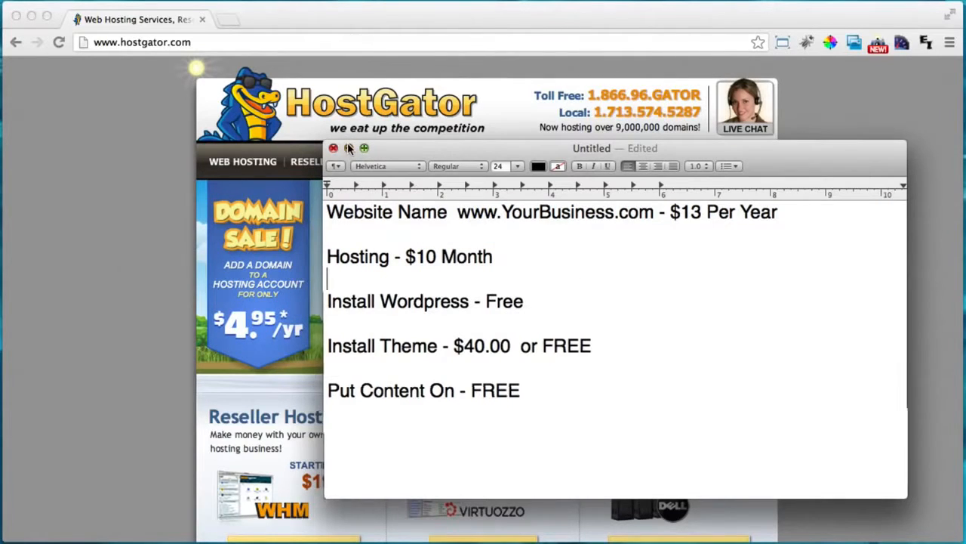
key(super+Tab)
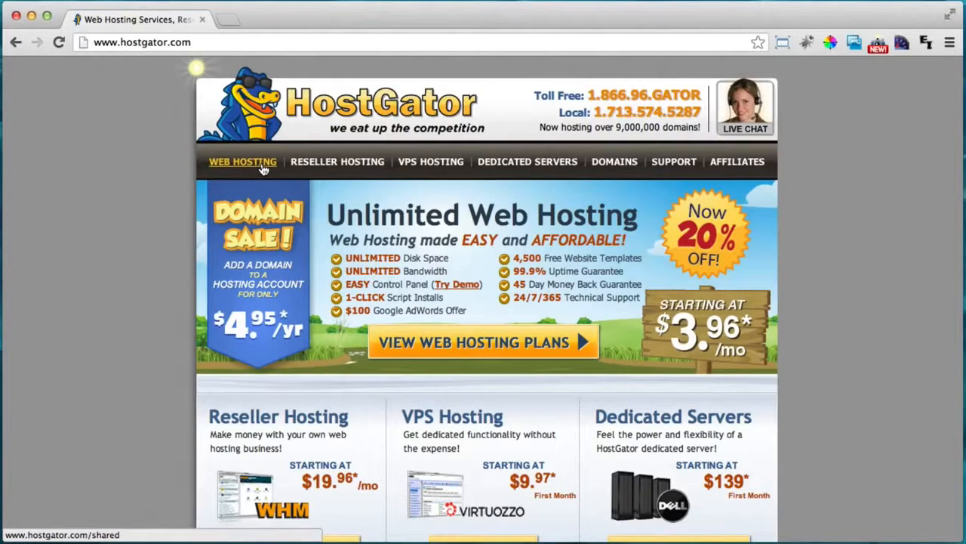
- Open HostGator's shared web hosting plans and review the Baby Plan features
click(263, 167)
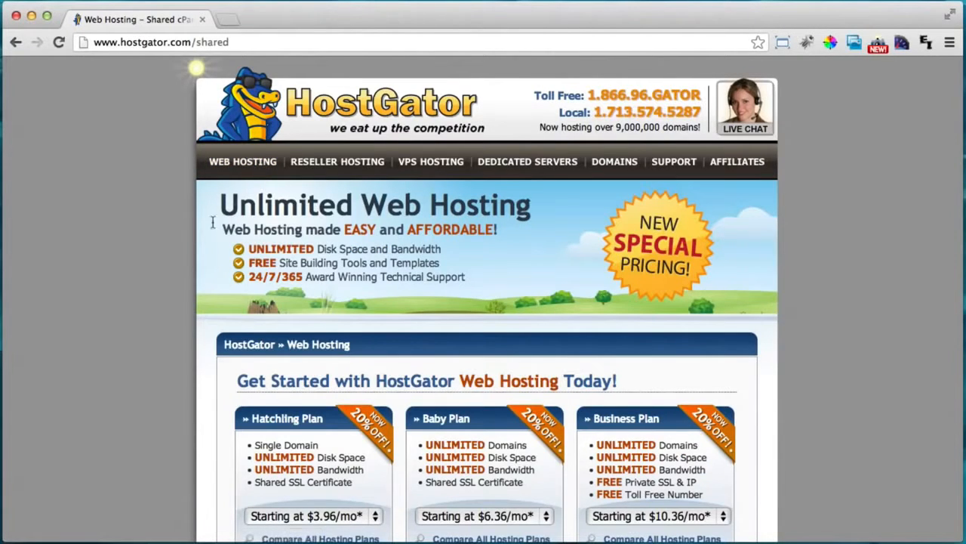
scroll(188, 245, down, 2)
scroll(187, 245, up, 2)
scroll(880, 226, down, 2)
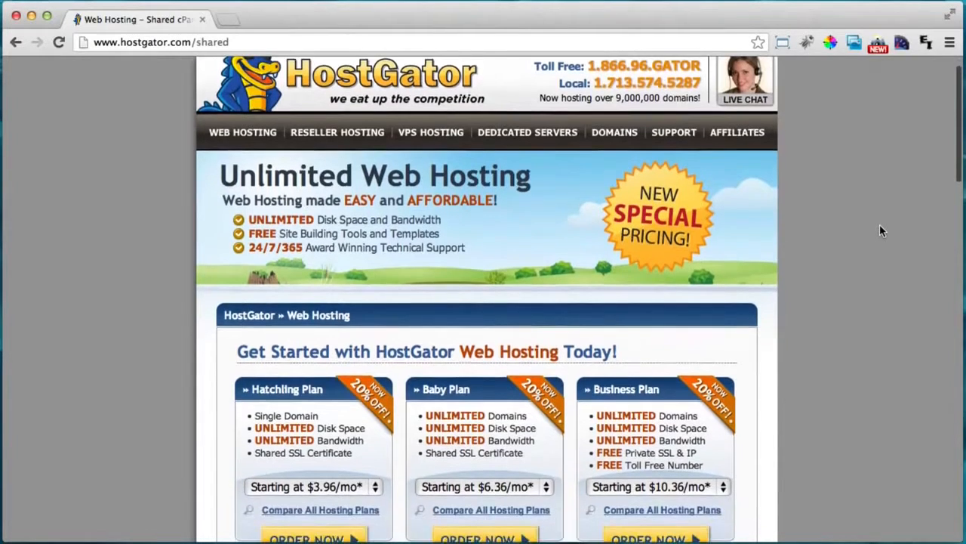
scroll(880, 226, up, 2)
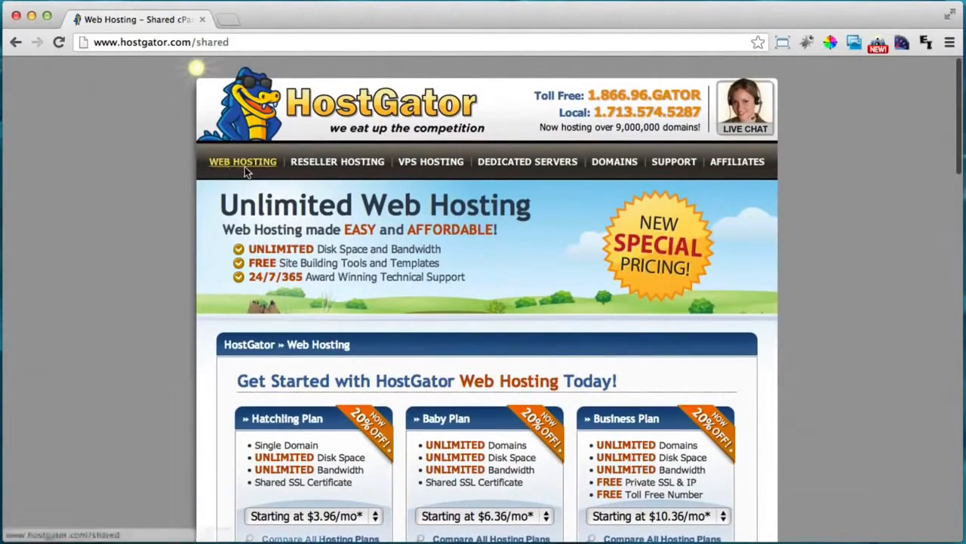
scroll(251, 227, down, 5)
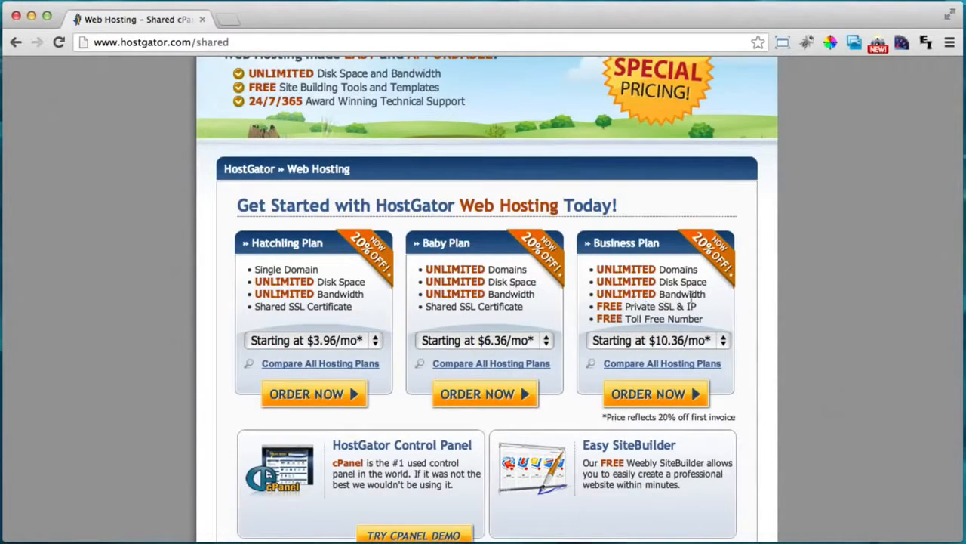
scroll(749, 300, up, 3)
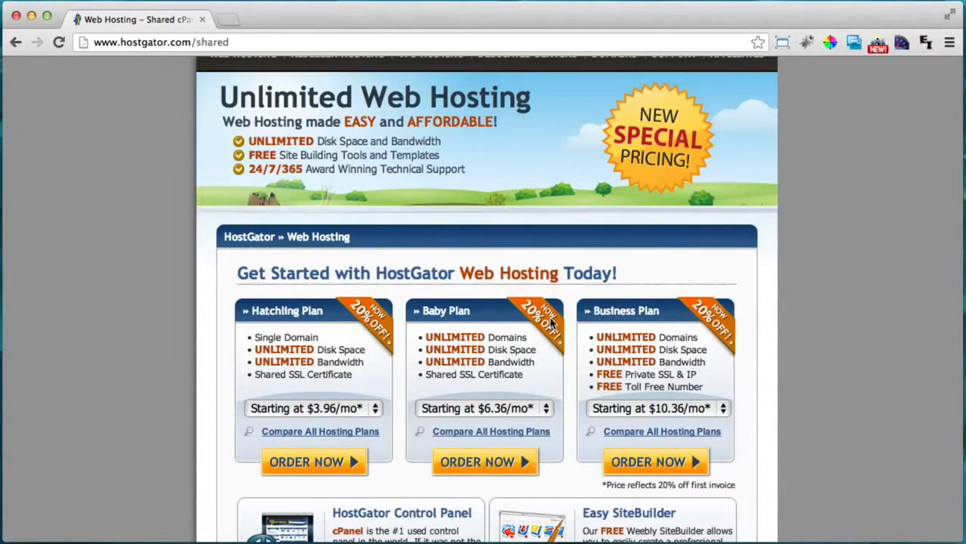
scroll(550, 322, down, 1)
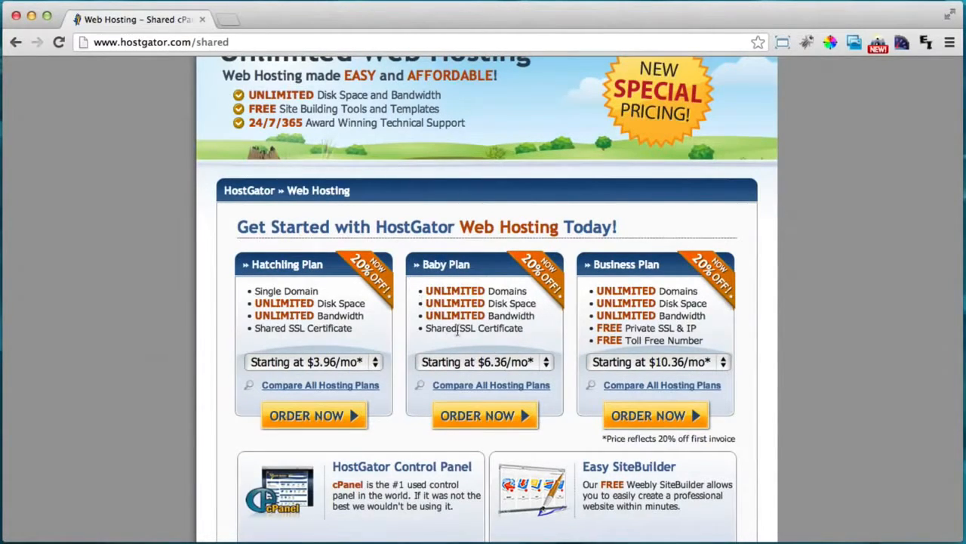
drag(425, 291, 527, 287)
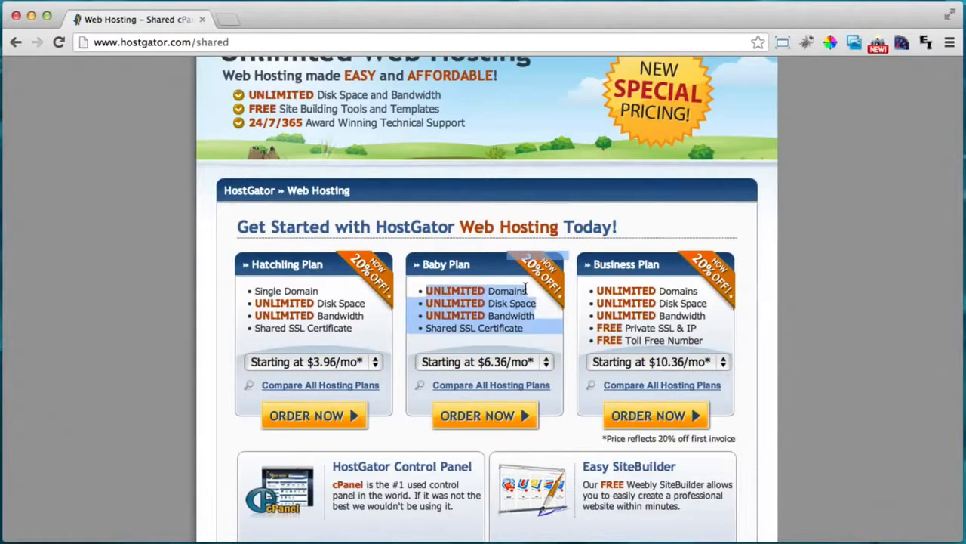
click(526, 288)
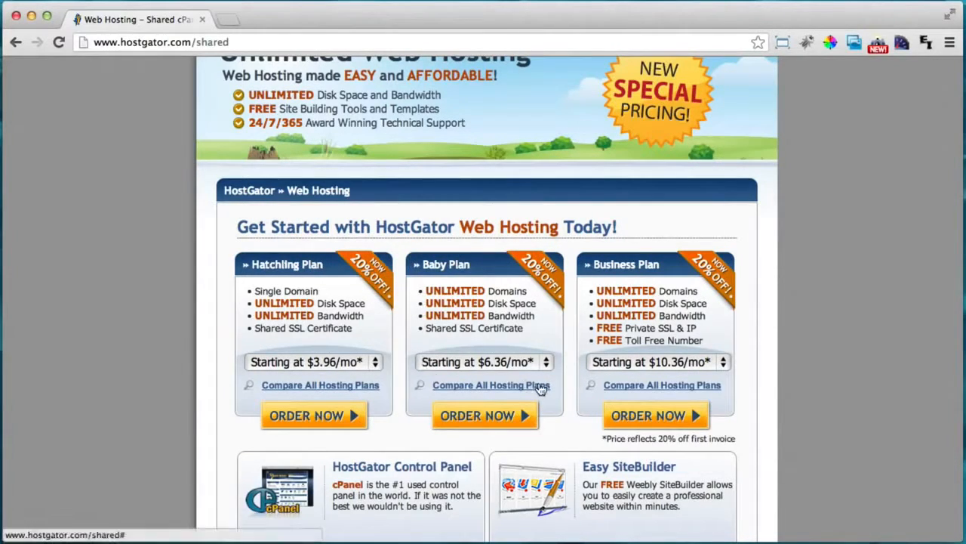
- Set the Baby Plan billing term to Monthly at $7.96/mo
scroll(545, 364, up, 1)
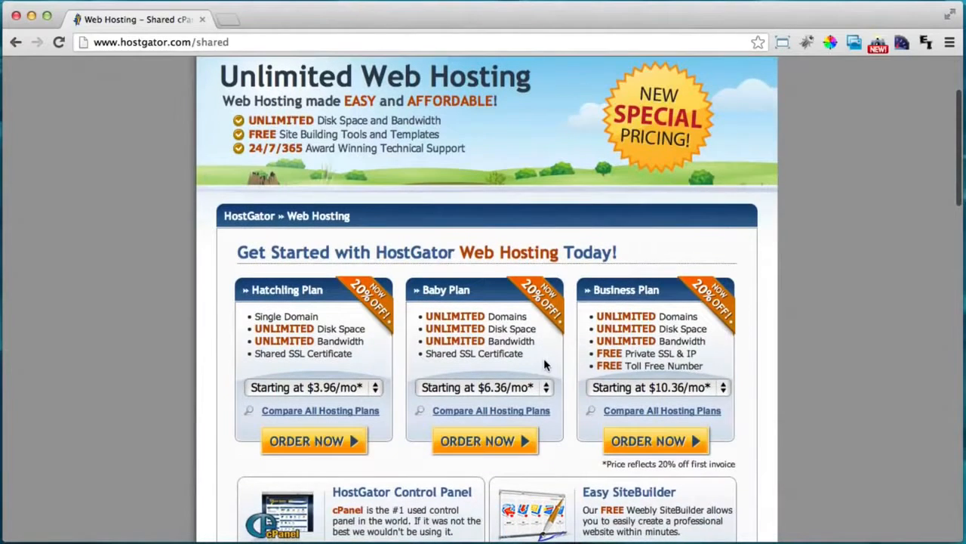
click(526, 389)
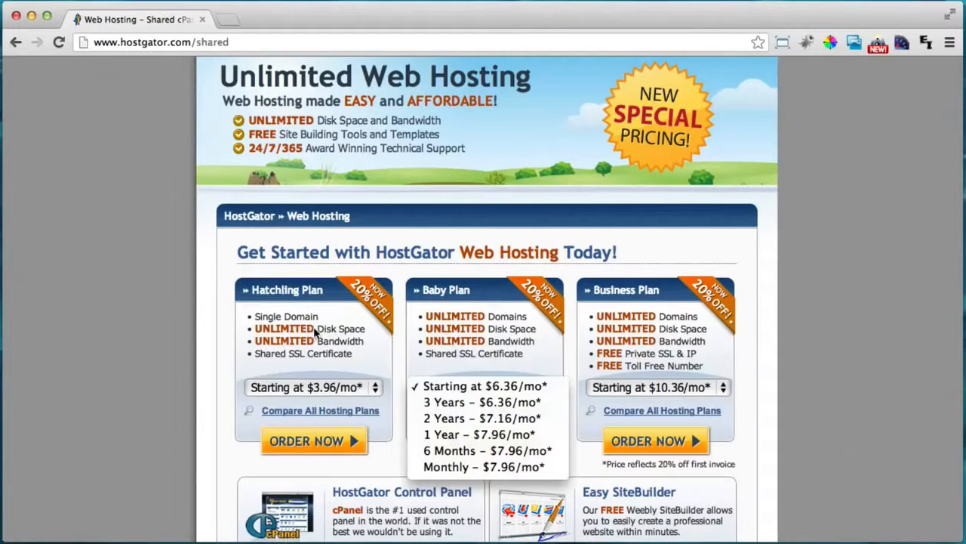
click(483, 468)
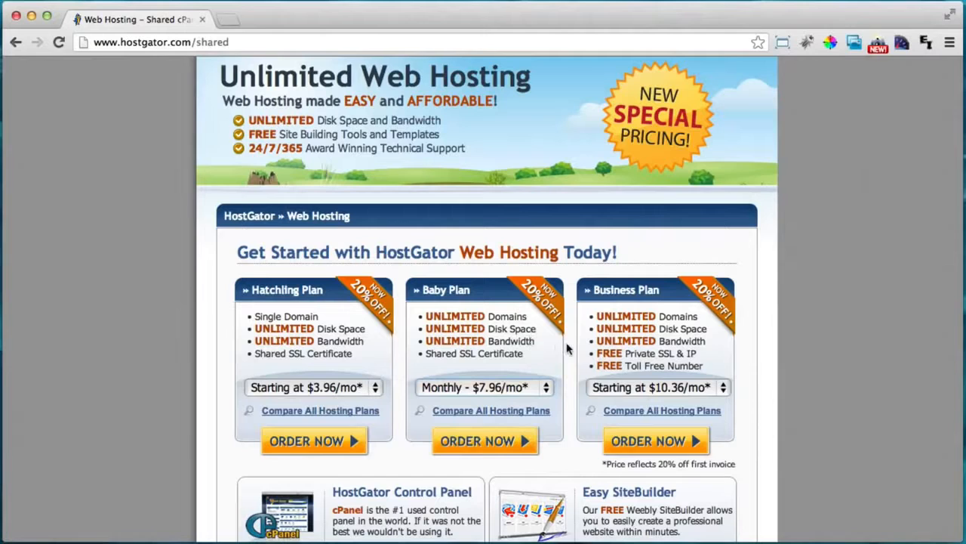
scroll(549, 383, down, 1)
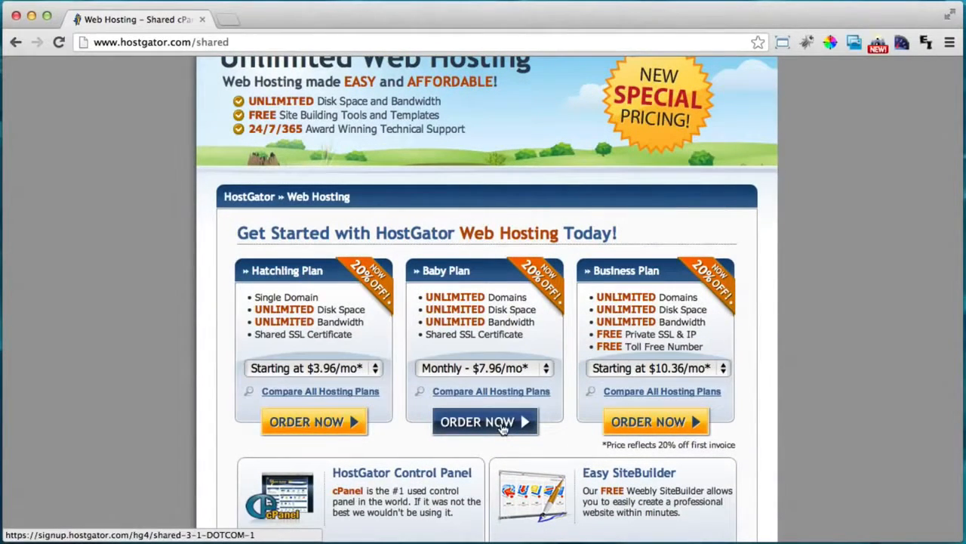
- Order the Baby Plan and check robertmoffattpianos.com availability, keeping the .com extension
click(501, 427)
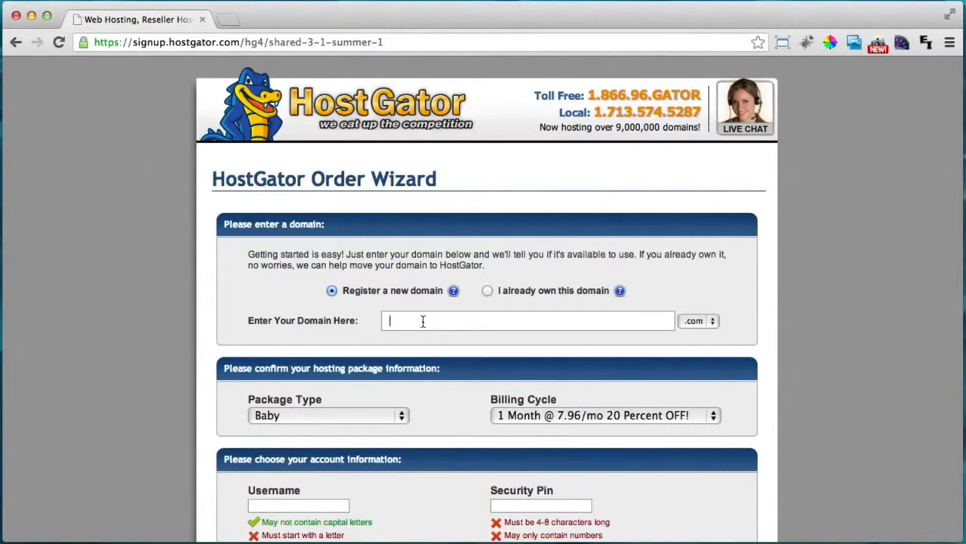
text(robertmoffattpianos)
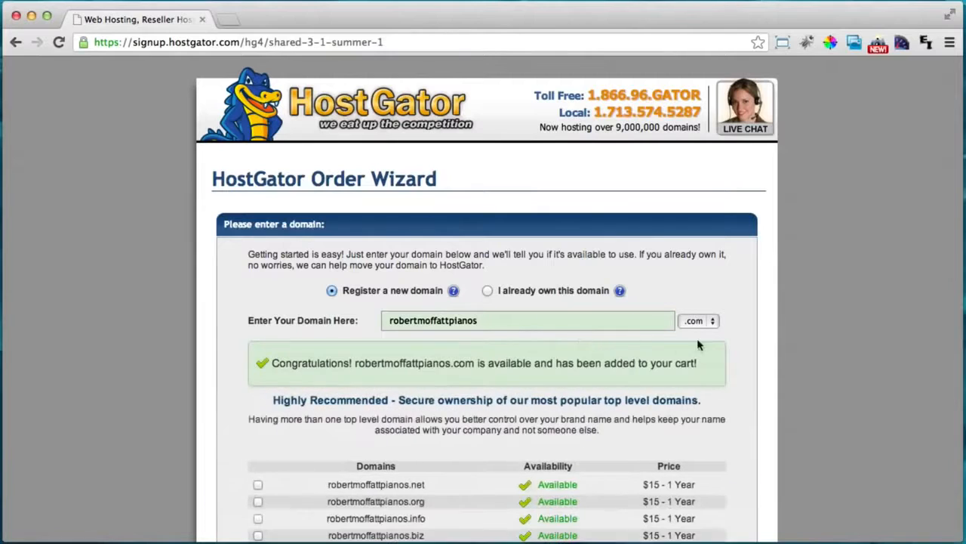
click(708, 320)
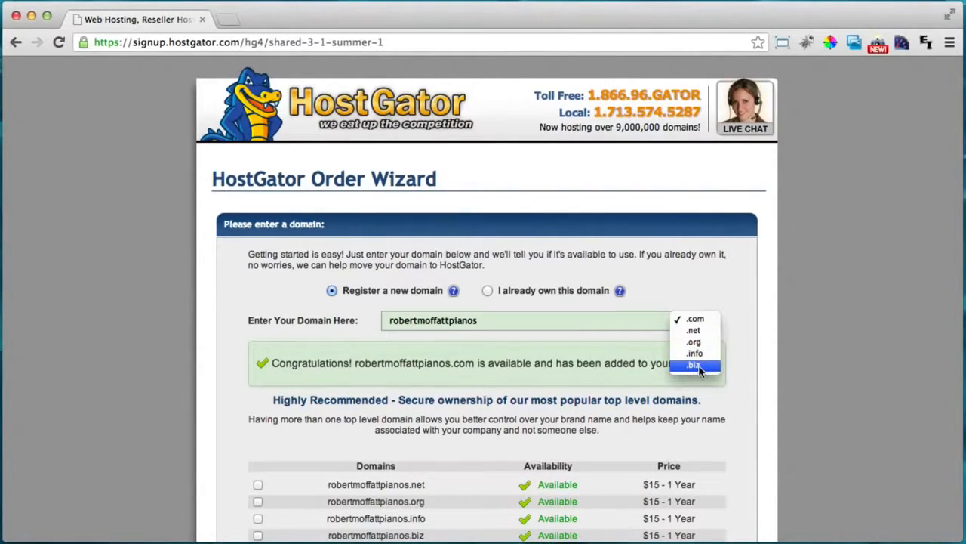
click(695, 318)
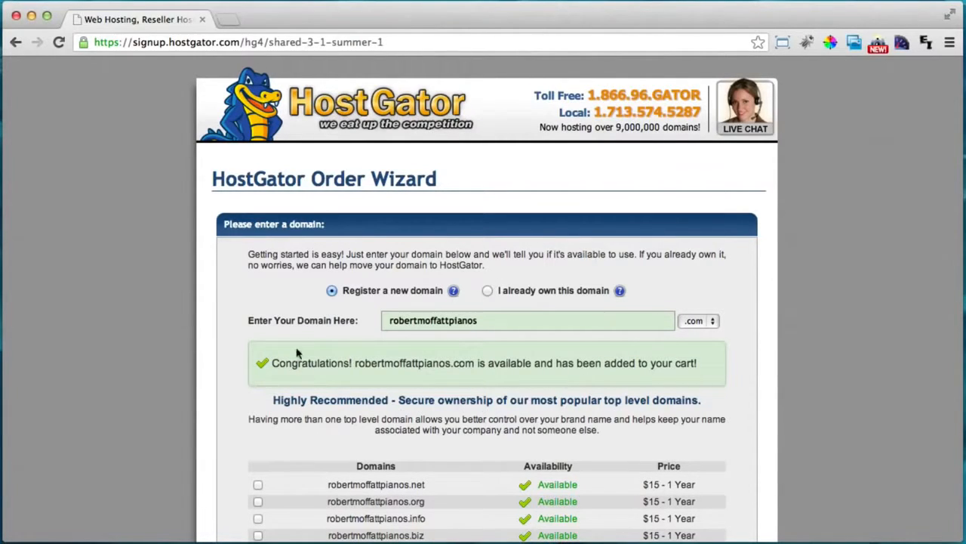
click(713, 328)
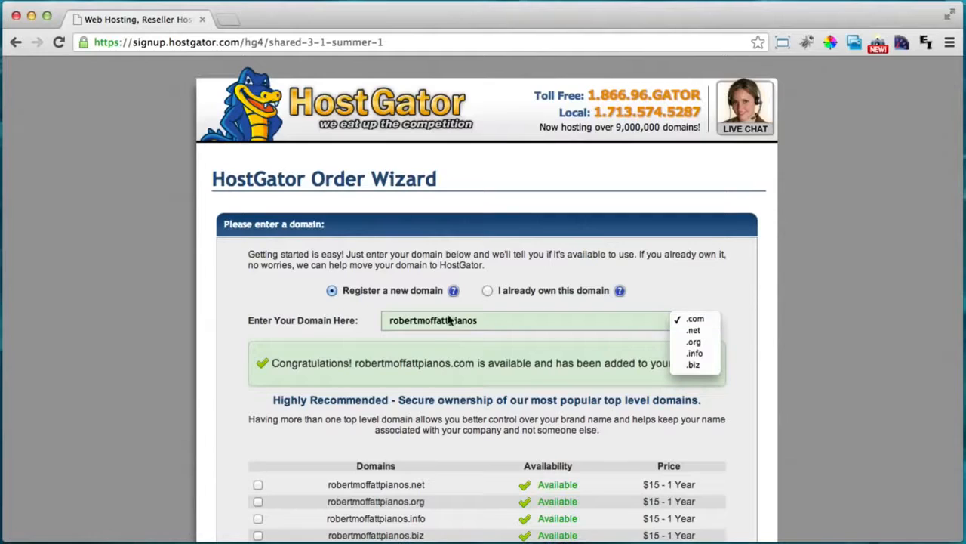
click(700, 322)
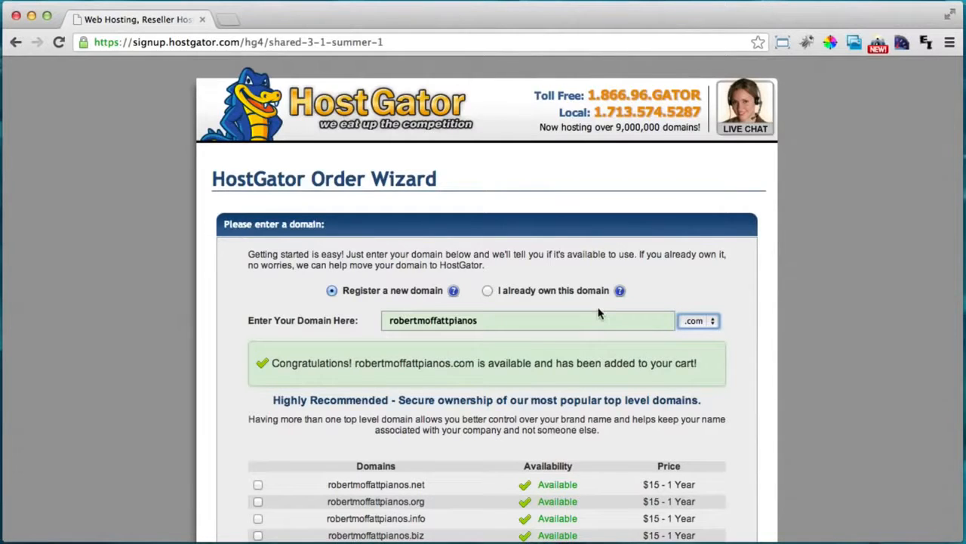
scroll(599, 308, down, 2)
scroll(598, 308, down, 2)
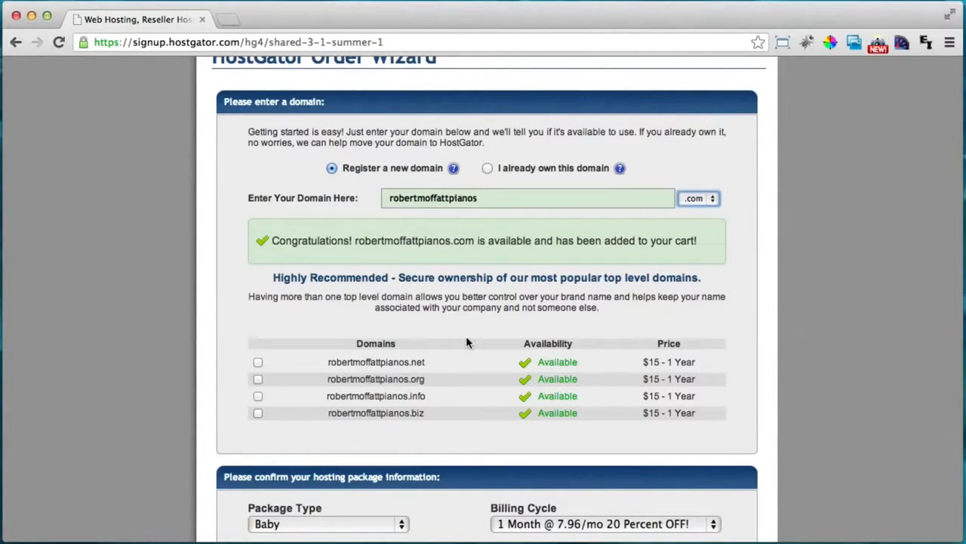
- Fill in the account username and a numeric security pin in the account information section
scroll(466, 342, down, 2)
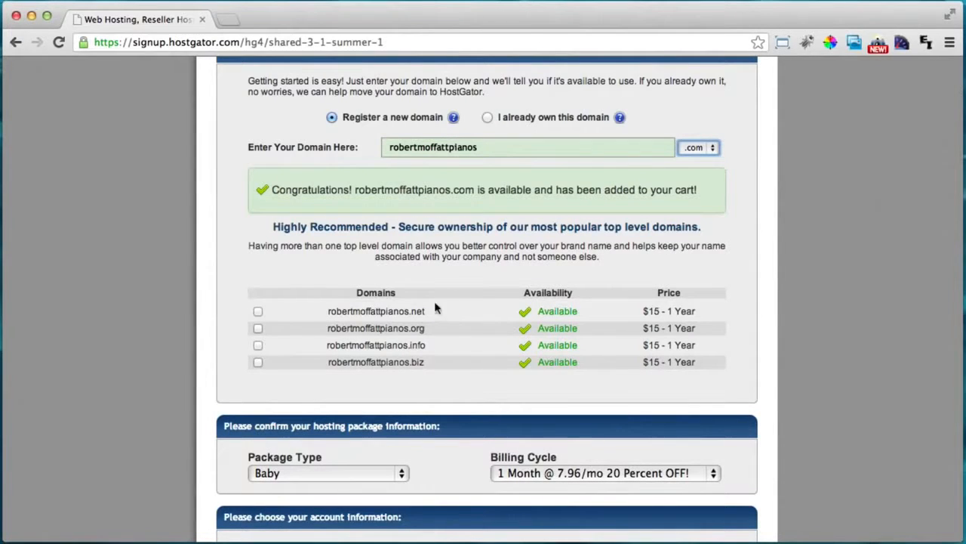
scroll(438, 302, down, 2)
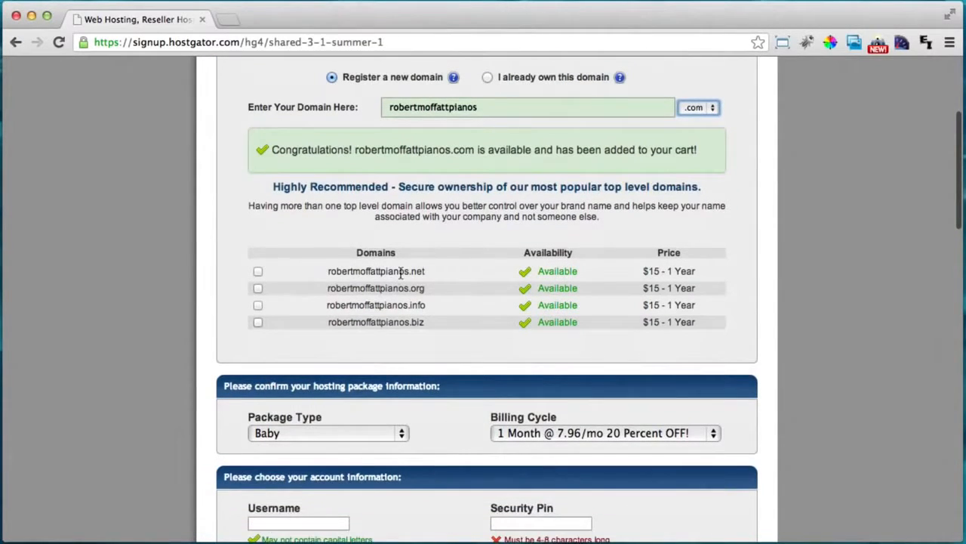
scroll(405, 274, down, 2)
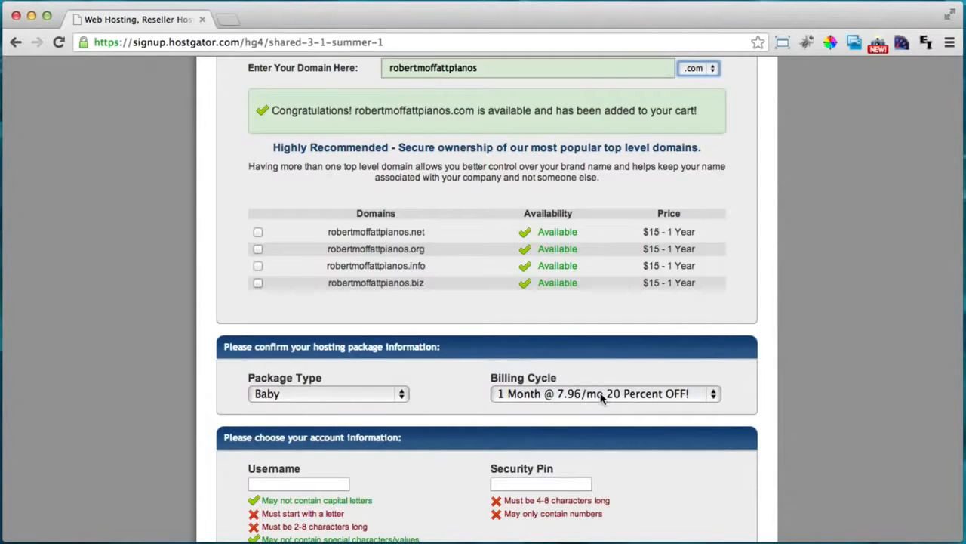
scroll(602, 398, down, 1)
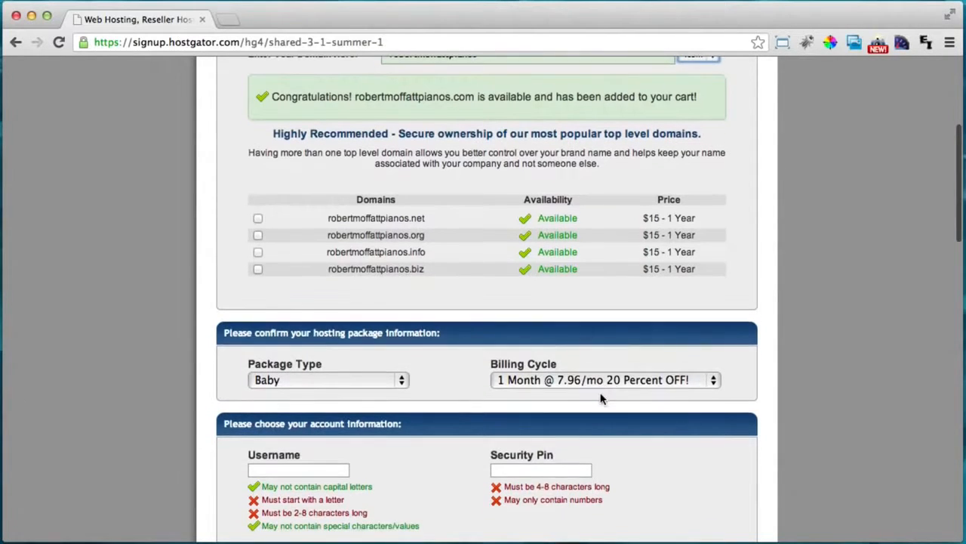
scroll(518, 364, down, 2)
scroll(518, 363, down, 5)
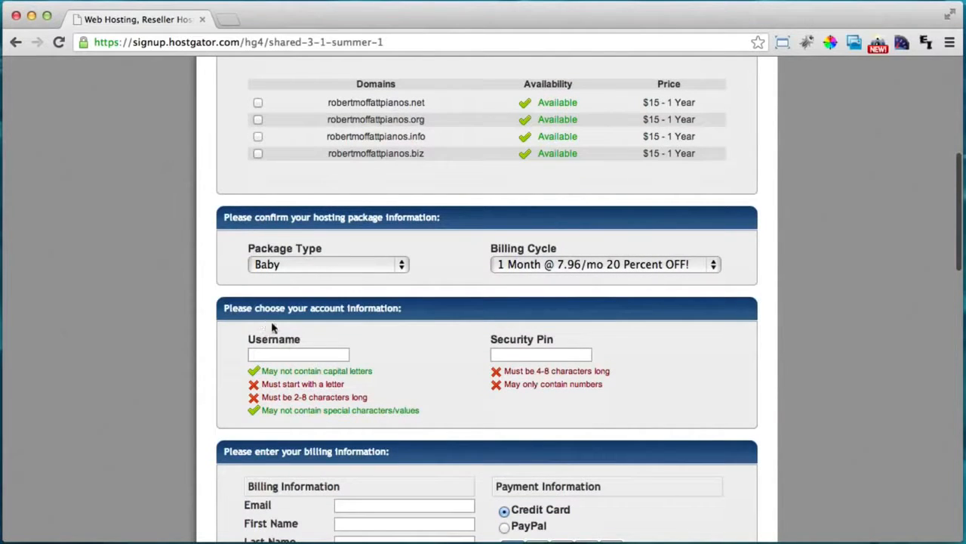
click(306, 354)
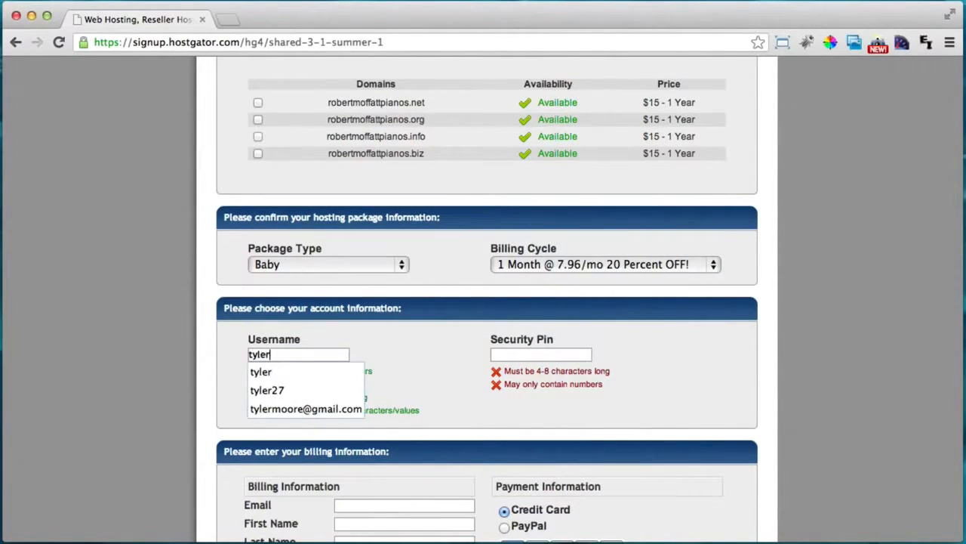
key(Tab)
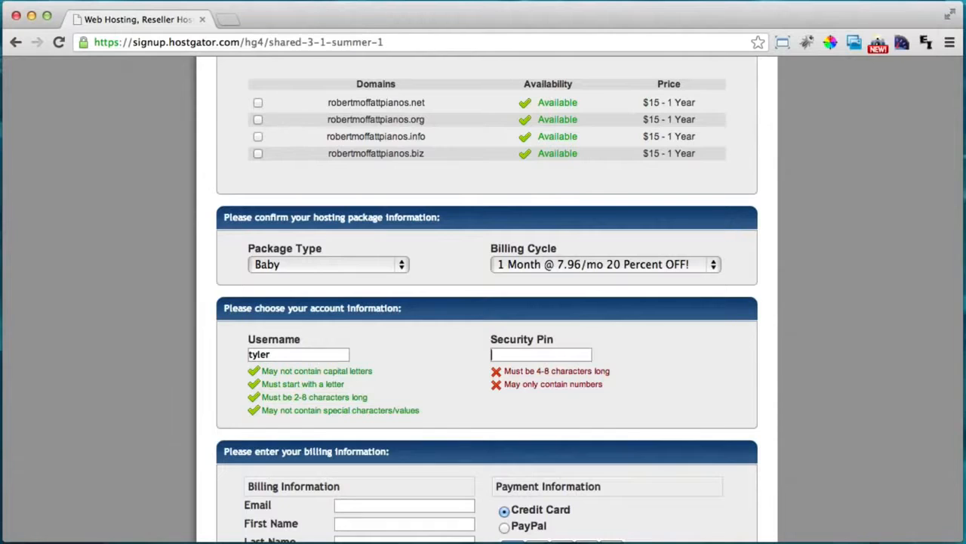
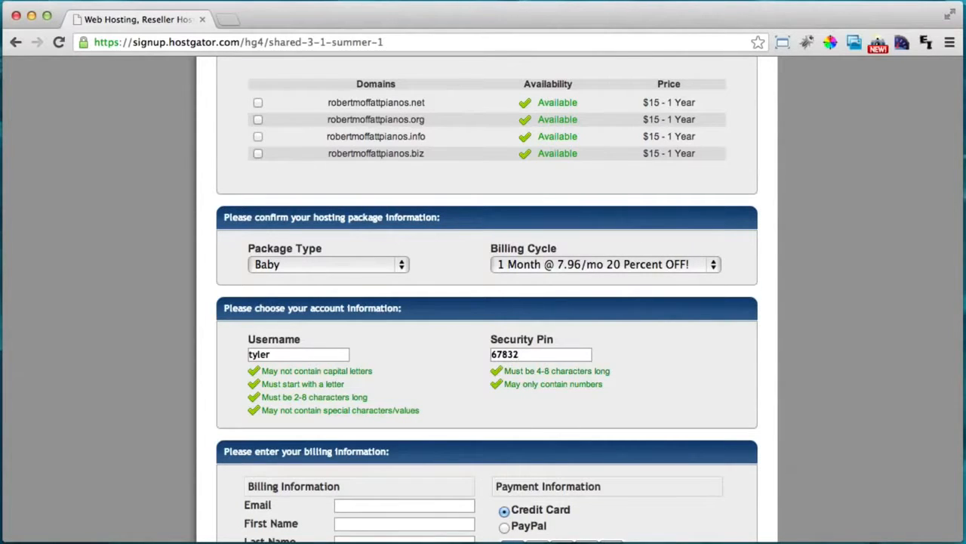
scroll(381, 323, down, 5)
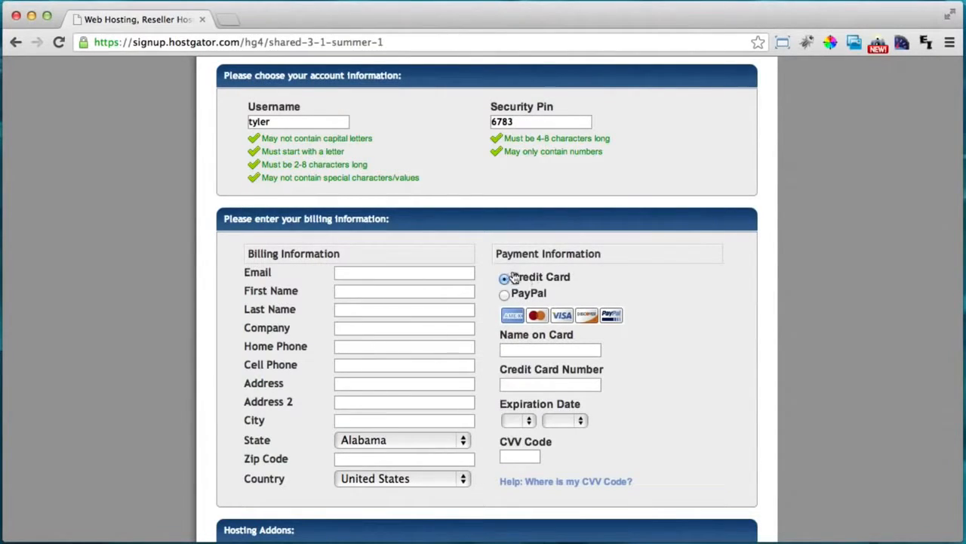
- Untick Domain Privacy Protection ($9.95/yr) in the hosting add-ons, leaving SiteLock added
scroll(456, 272, down, 1)
scroll(456, 271, down, 5)
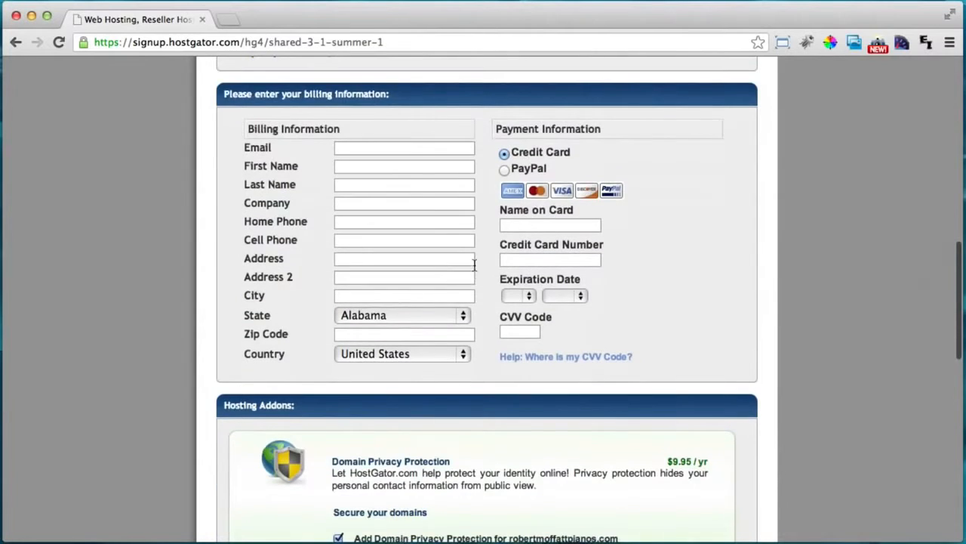
scroll(476, 268, down, 2)
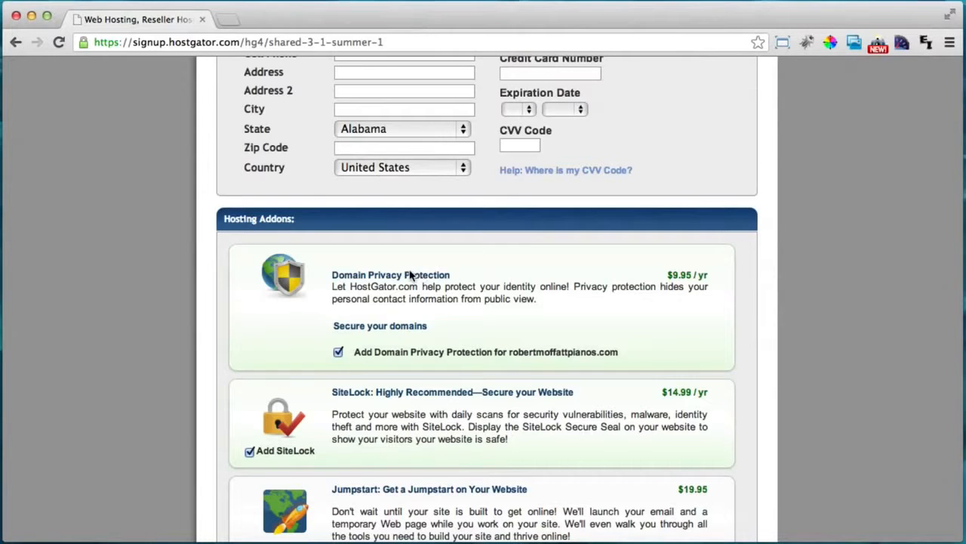
scroll(408, 278, down, 1)
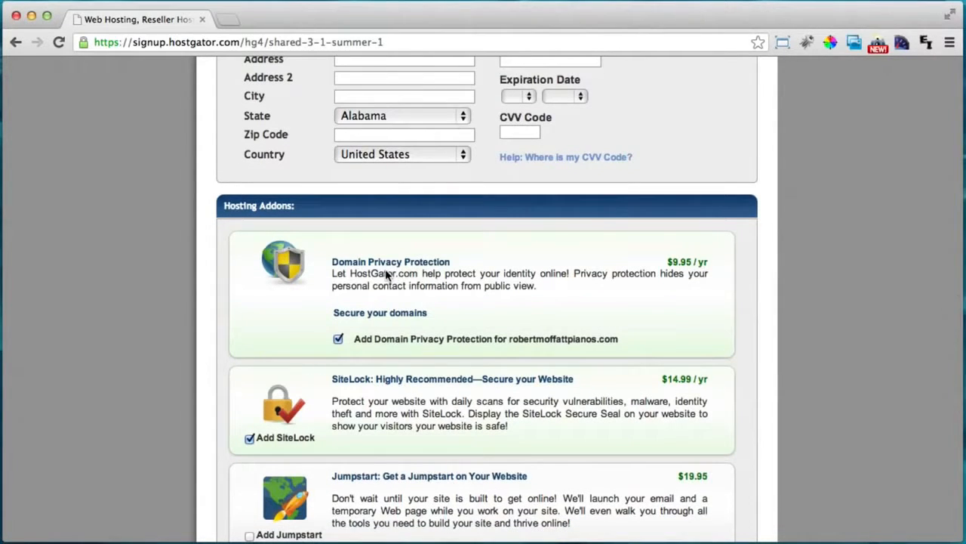
scroll(401, 287, up, 3)
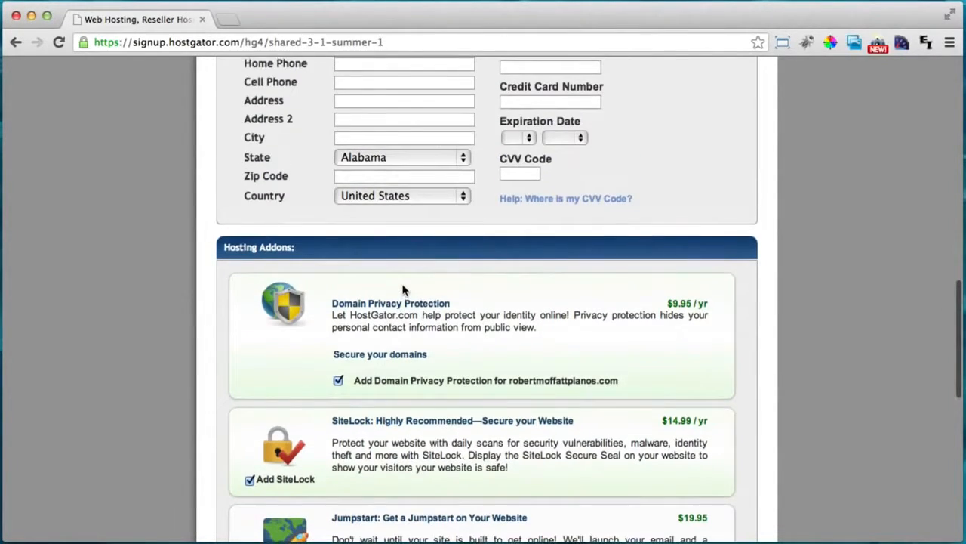
scroll(402, 290, up, 3)
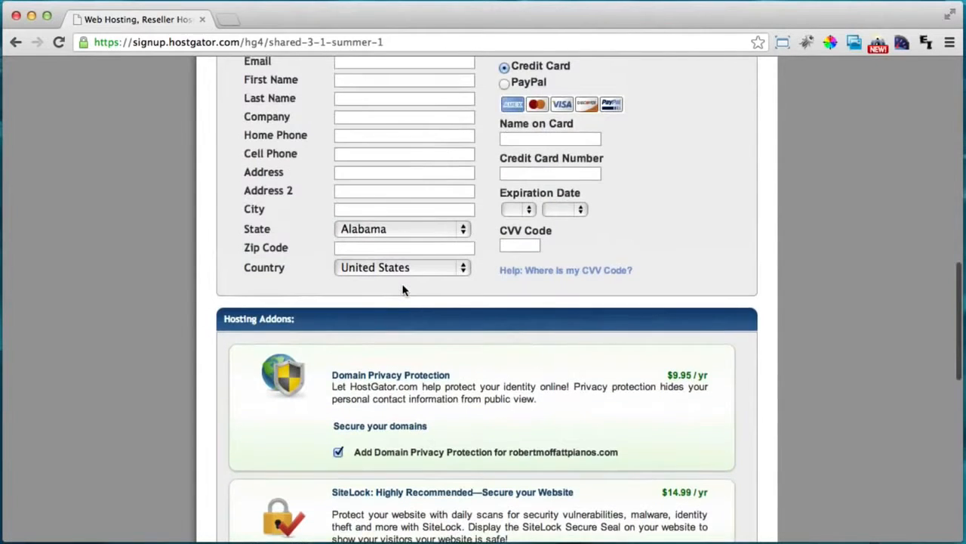
scroll(403, 290, down, 4)
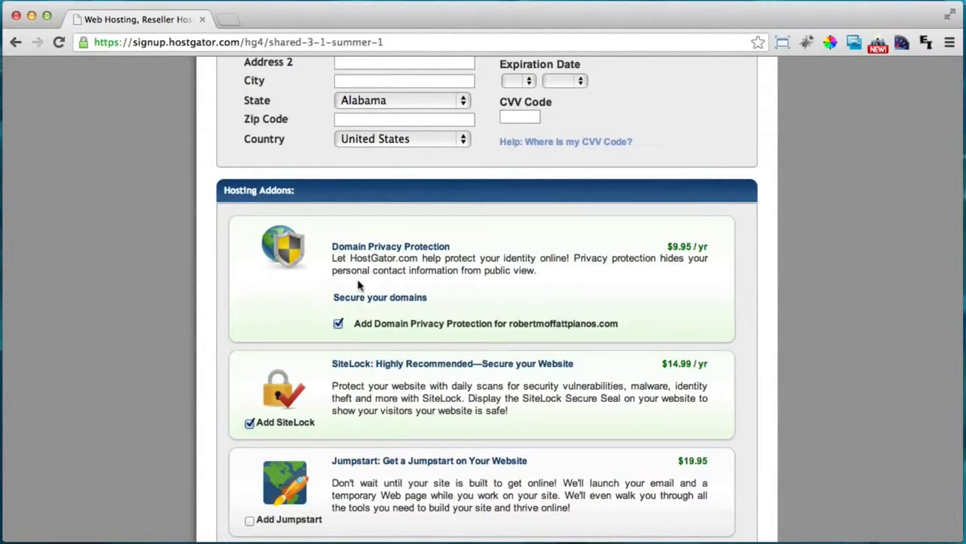
scroll(369, 272, down, 1)
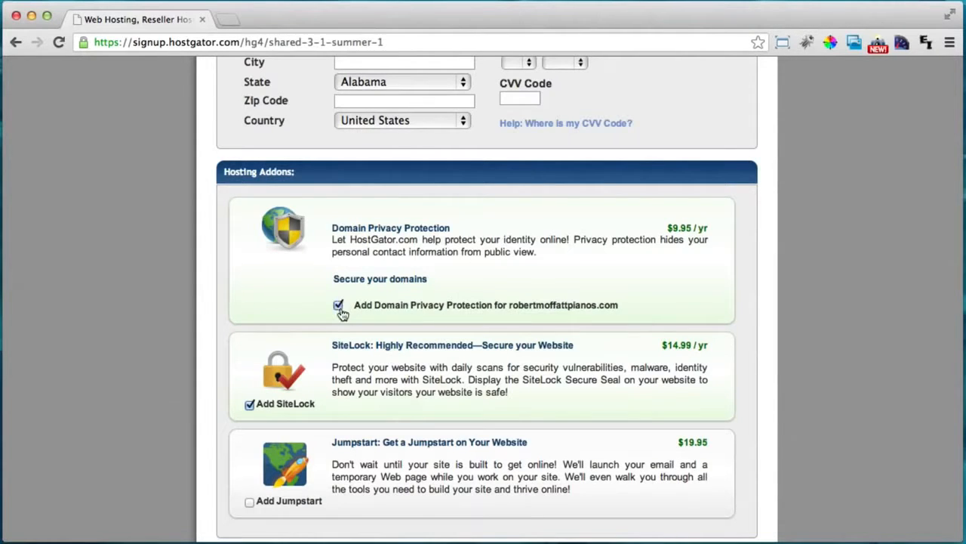
click(338, 307)
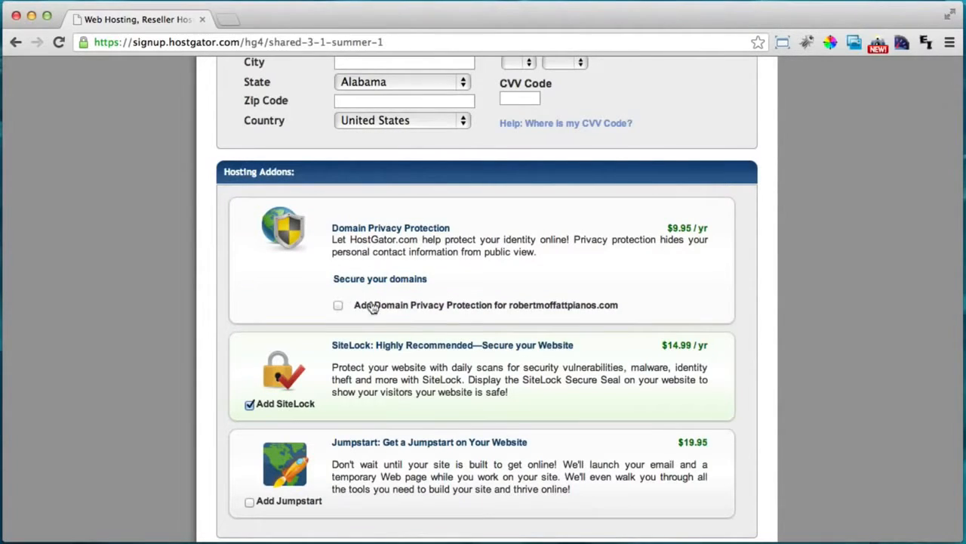
scroll(373, 305, down, 2)
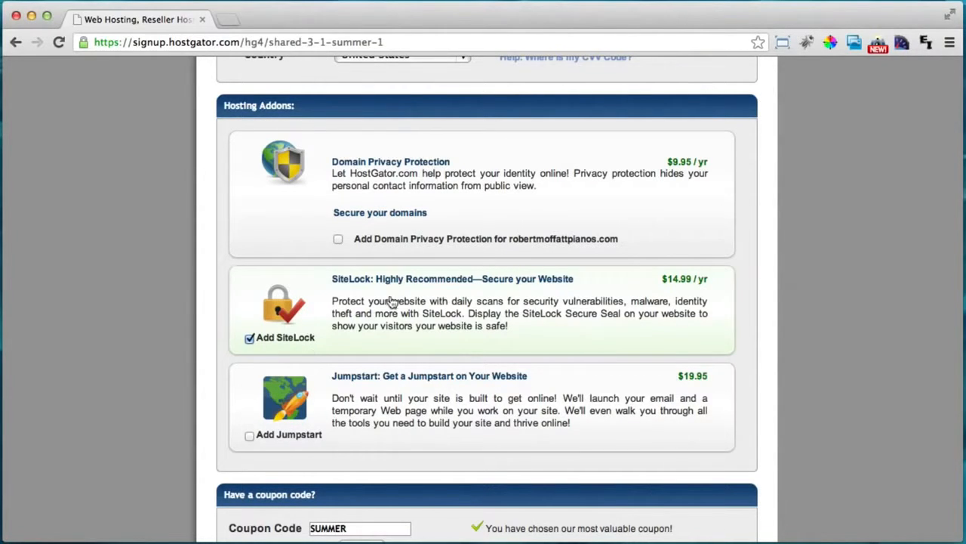
- Remove the SiteLock add-on and validate the ThirtyFive coupon code
click(250, 340)
scroll(309, 303, down, 3)
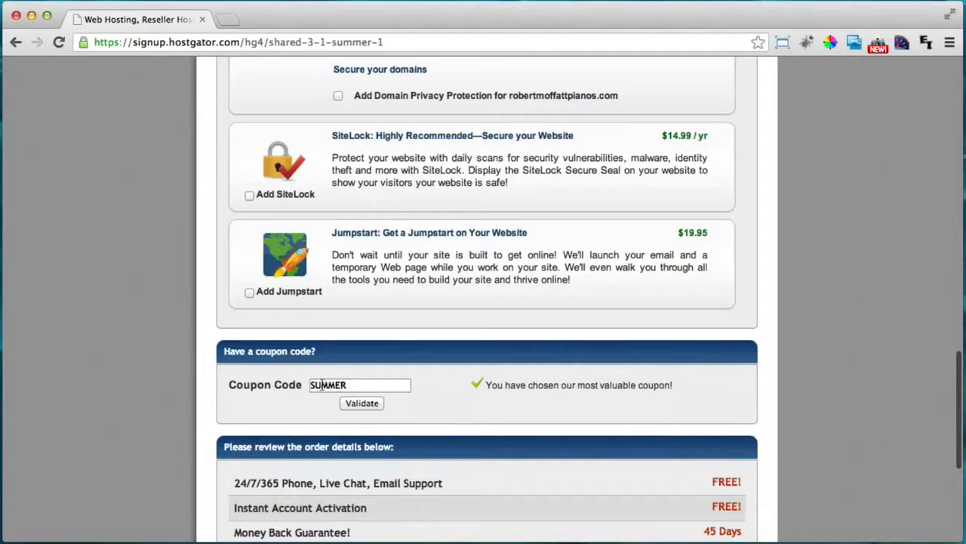
drag(361, 385, 305, 385)
scroll(461, 360, down, 1)
scroll(455, 395, down, 3)
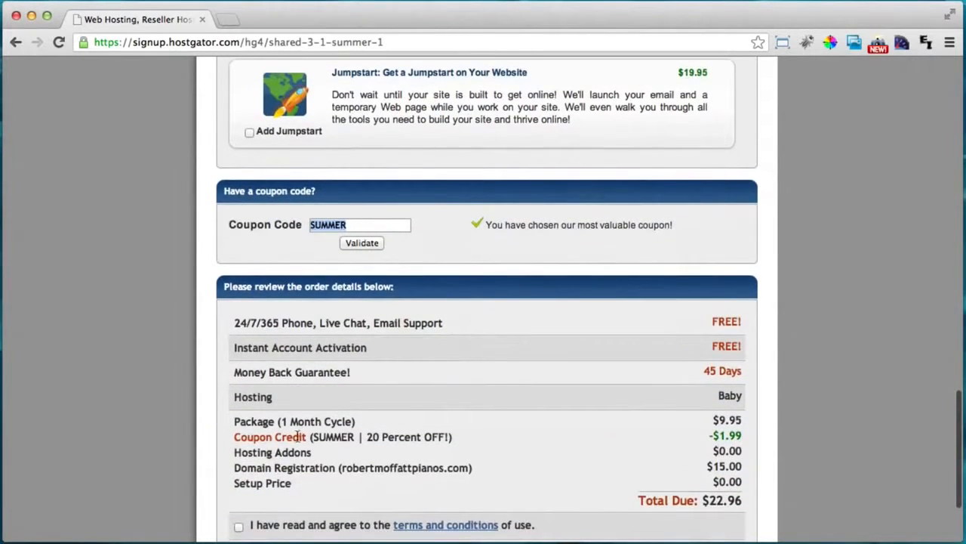
scroll(404, 428, up, 1)
scroll(404, 429, up, 2)
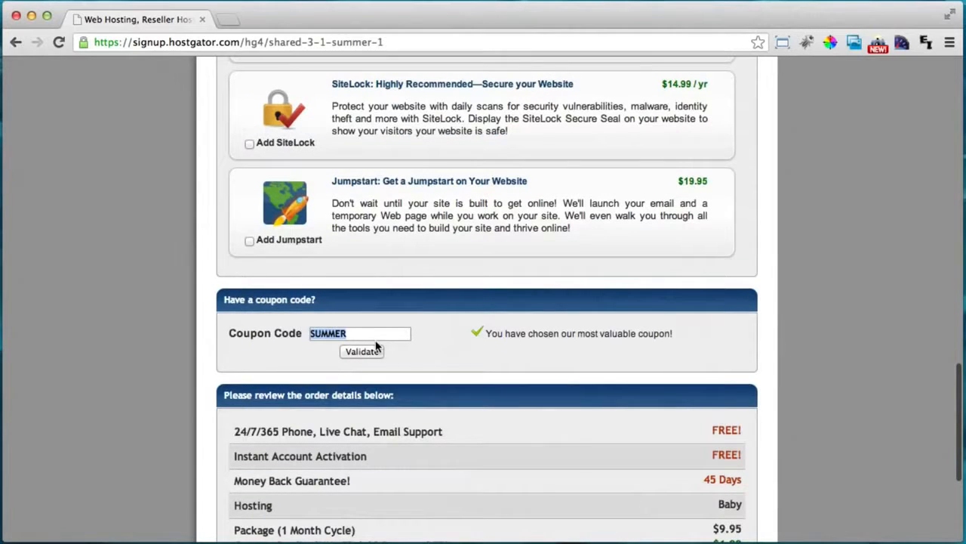
text(ThirtyFive)
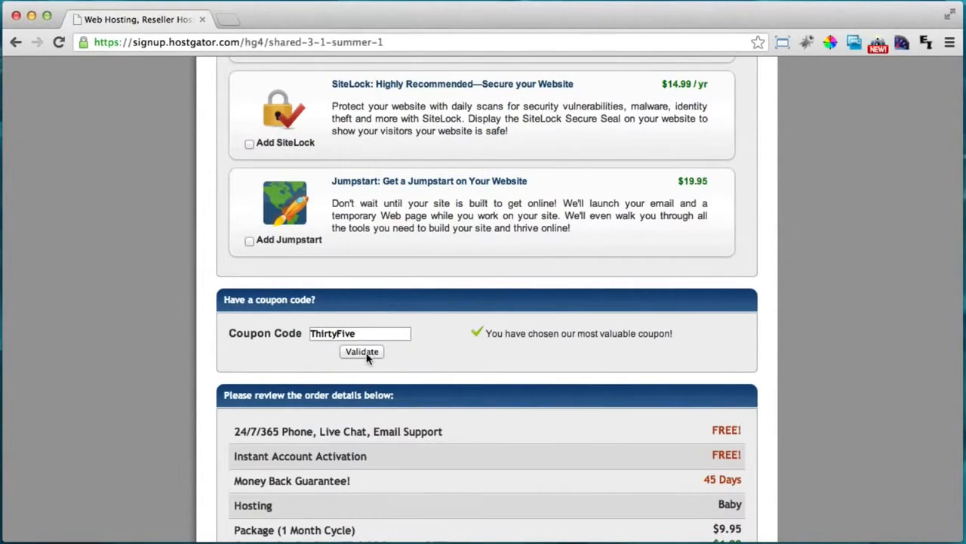
click(365, 354)
- Review the 35 percent coupon credit and the included support options such as Live Chat
scroll(449, 349, down, 3)
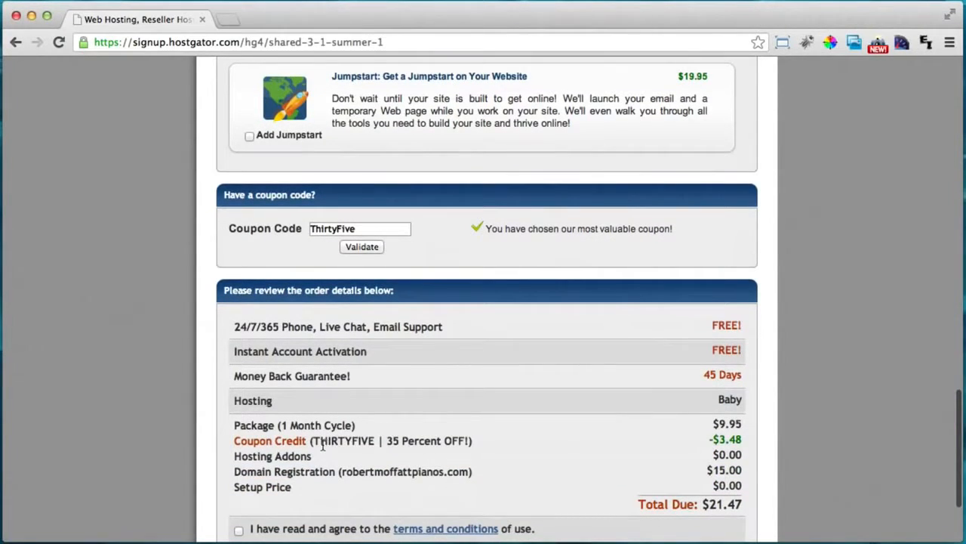
drag(316, 442, 439, 444)
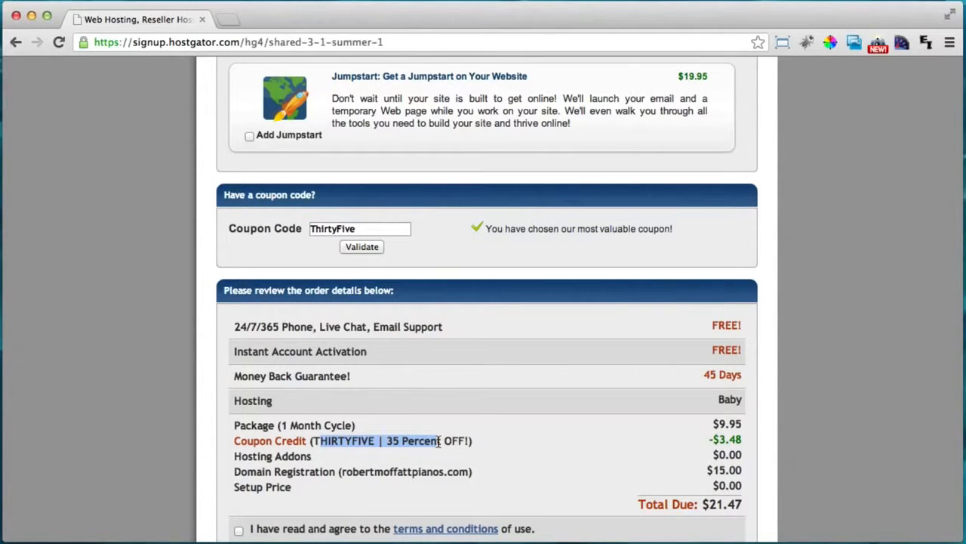
click(438, 443)
scroll(490, 419, up, 5)
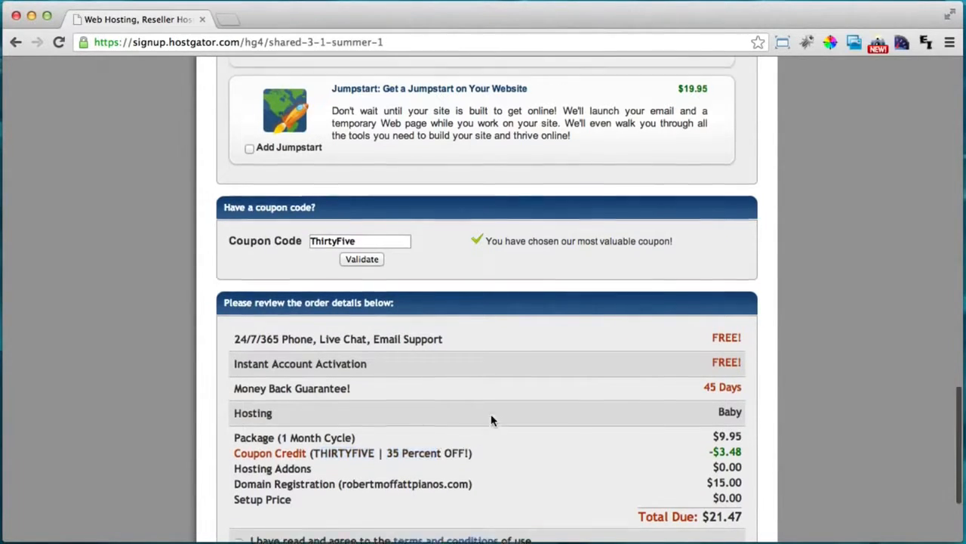
scroll(491, 419, down, 5)
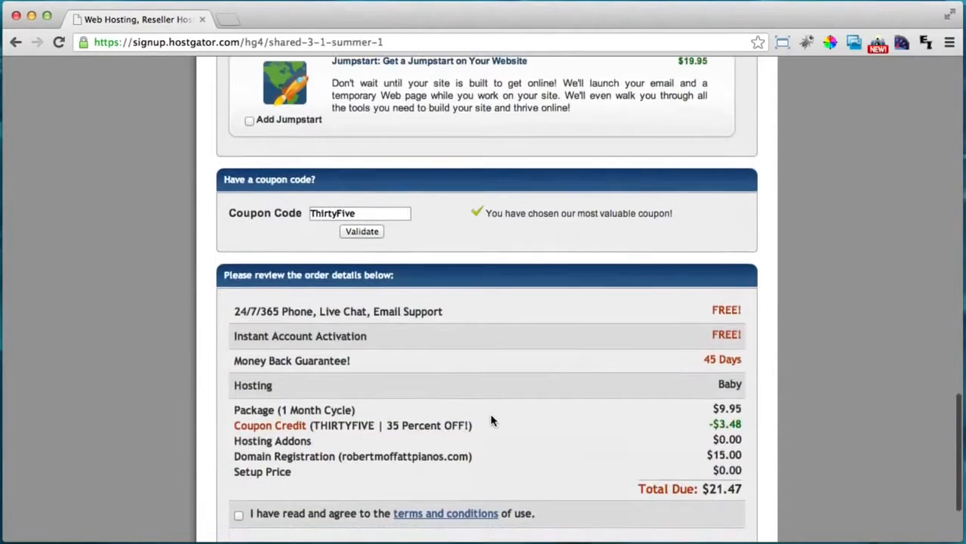
scroll(469, 317, up, 2)
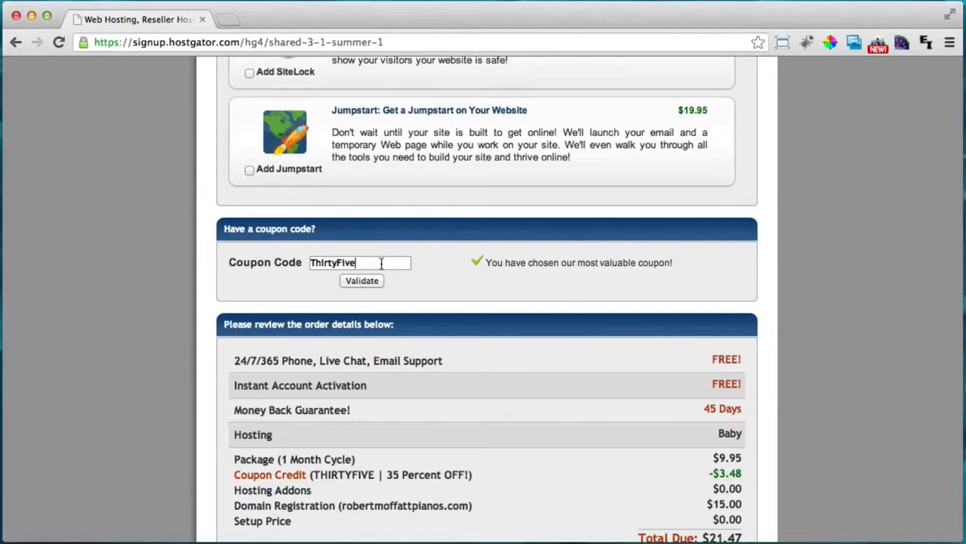
scroll(451, 297, down, 3)
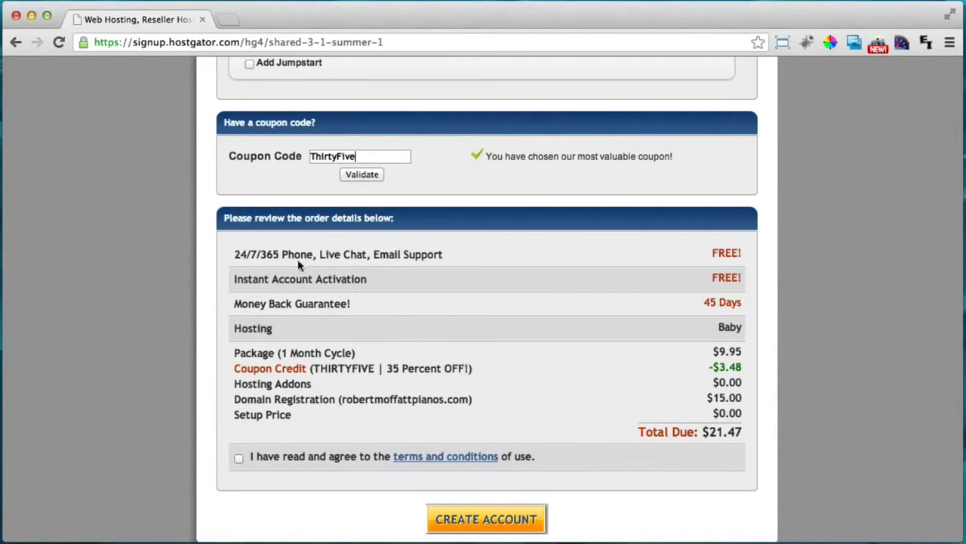
drag(250, 254, 419, 251)
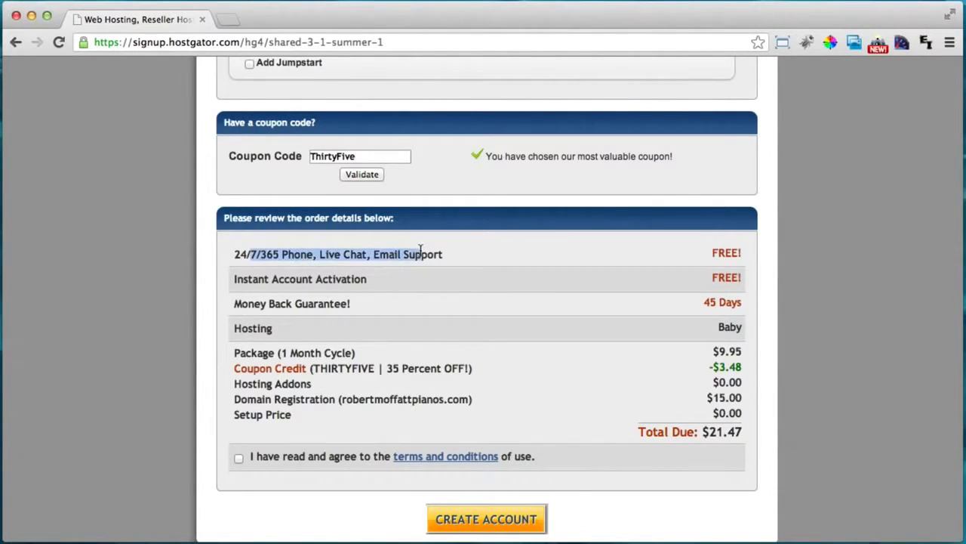
click(420, 252)
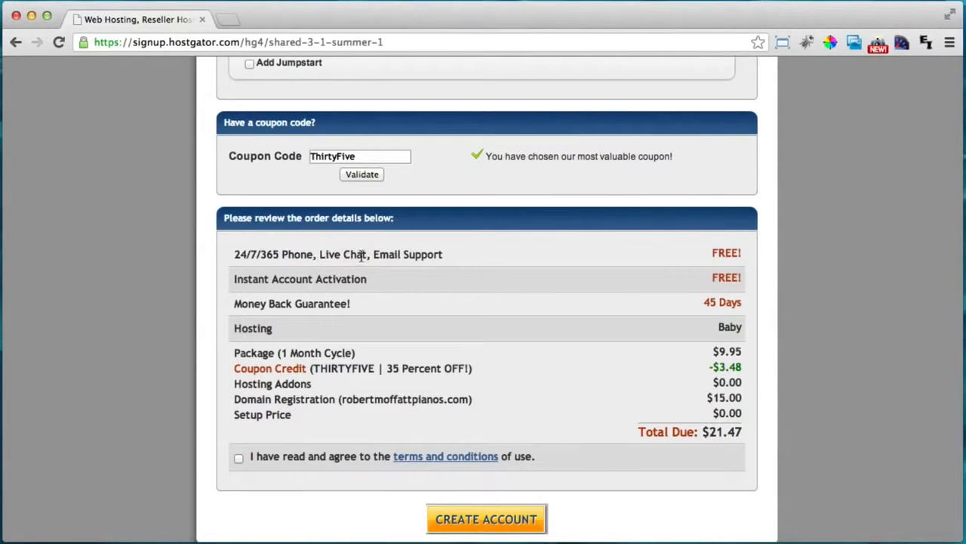
drag(314, 255, 368, 254)
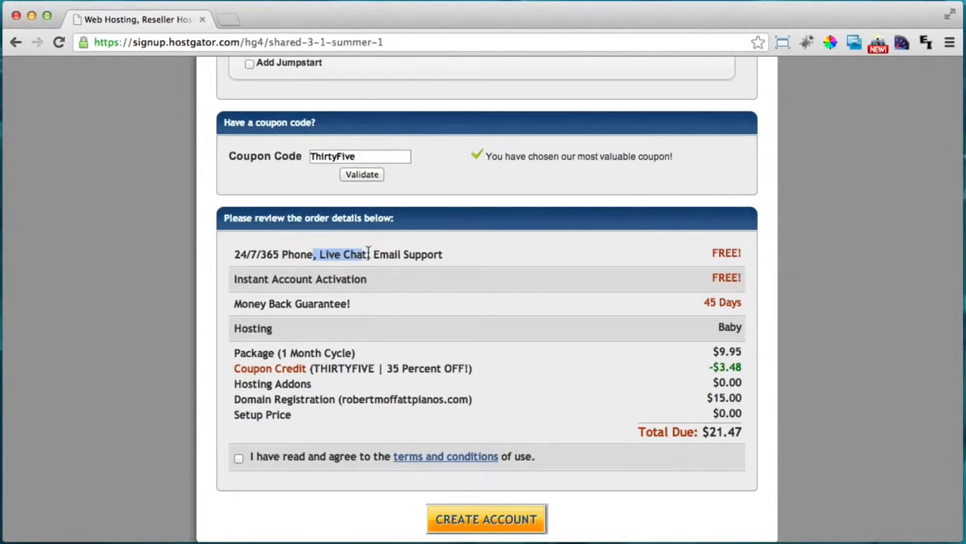
click(370, 253)
- Check the 35 Percent OFF discount and domain name, then create the account for $21.47
scroll(383, 259, down, 1)
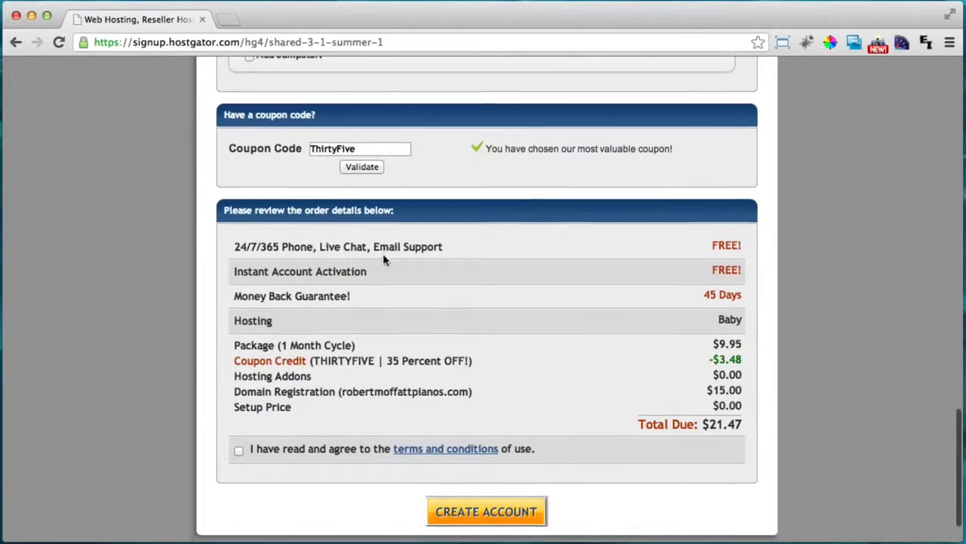
scroll(383, 259, down, 1)
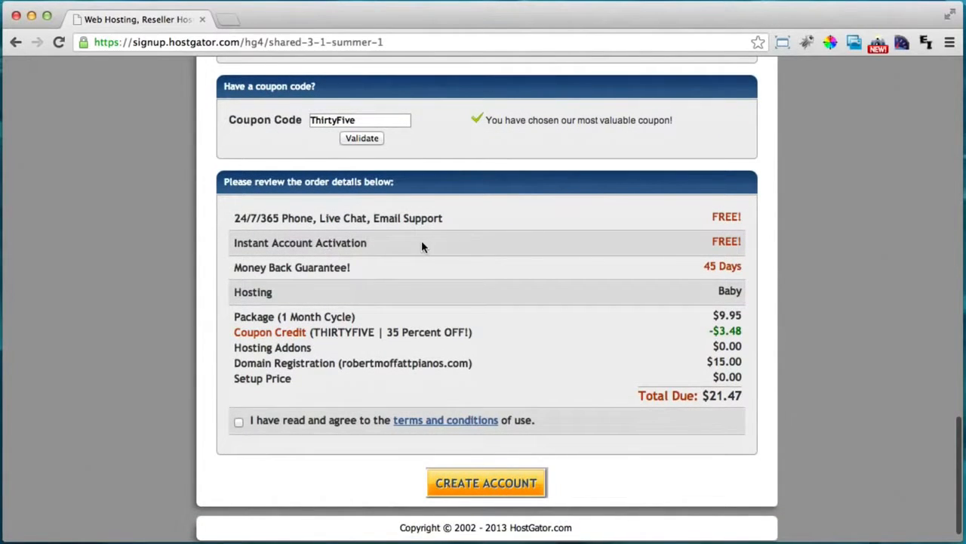
scroll(550, 274, down, 1)
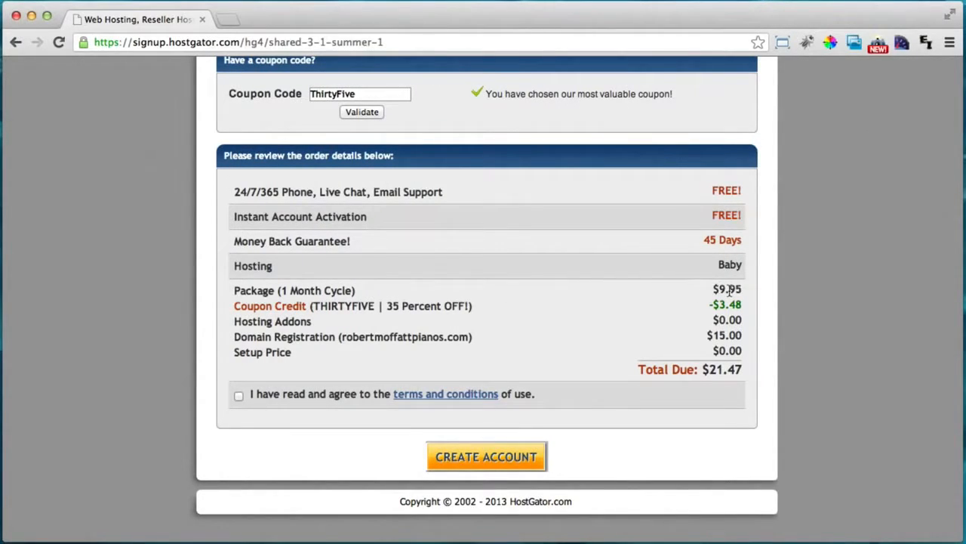
drag(386, 305, 469, 305)
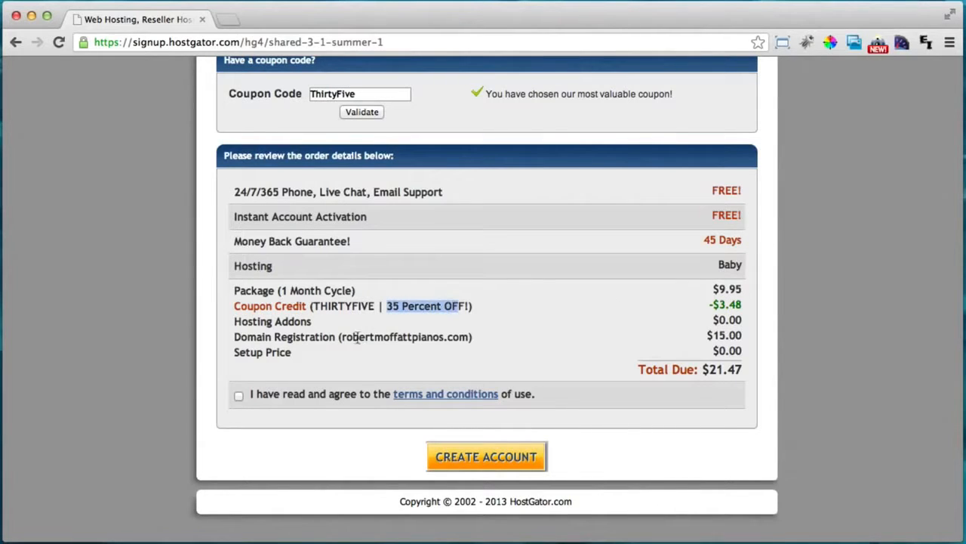
drag(341, 338, 434, 339)
click(432, 341)
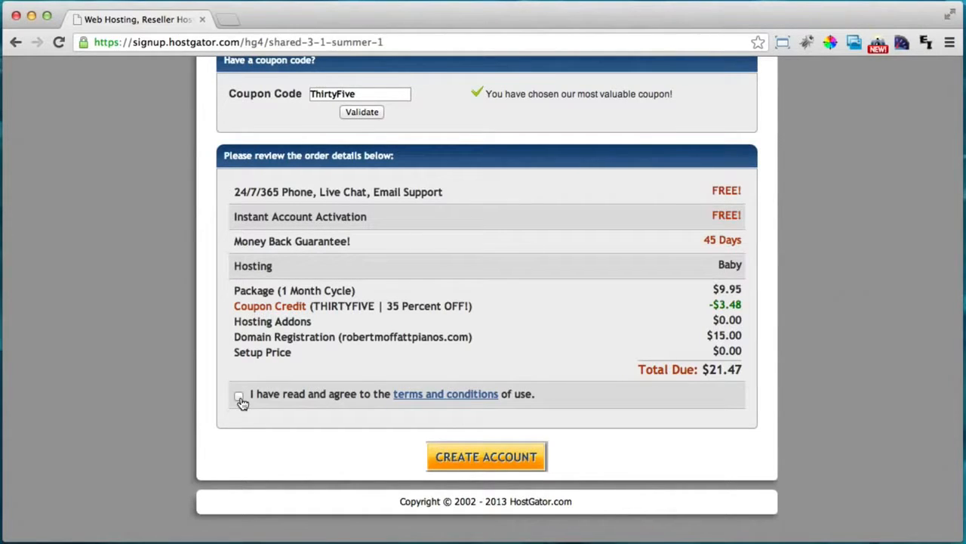
scroll(442, 310, down, 1)
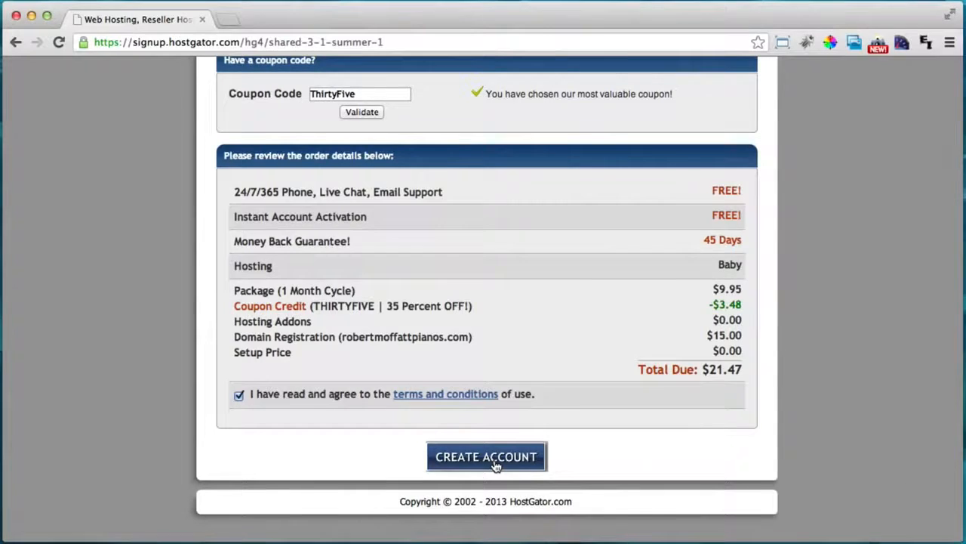
click(496, 466)
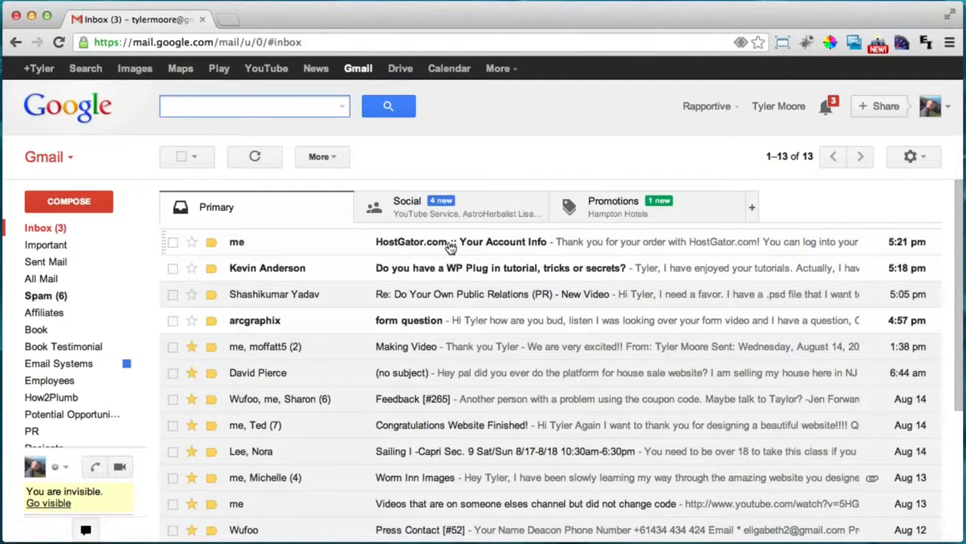
- Open the 'HostGator.com :: Your Account Info' email and read through its plan and nameserver details
click(486, 247)
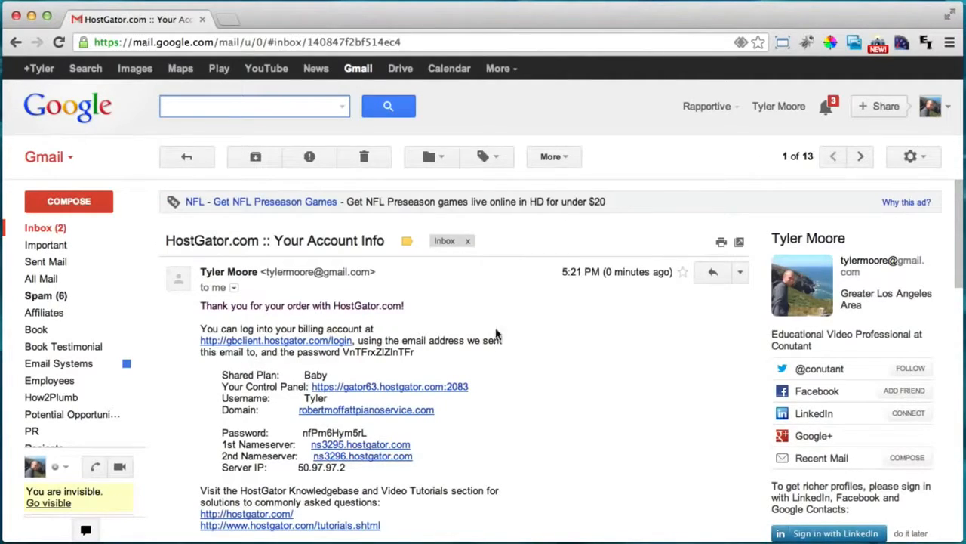
scroll(492, 329, down, 1)
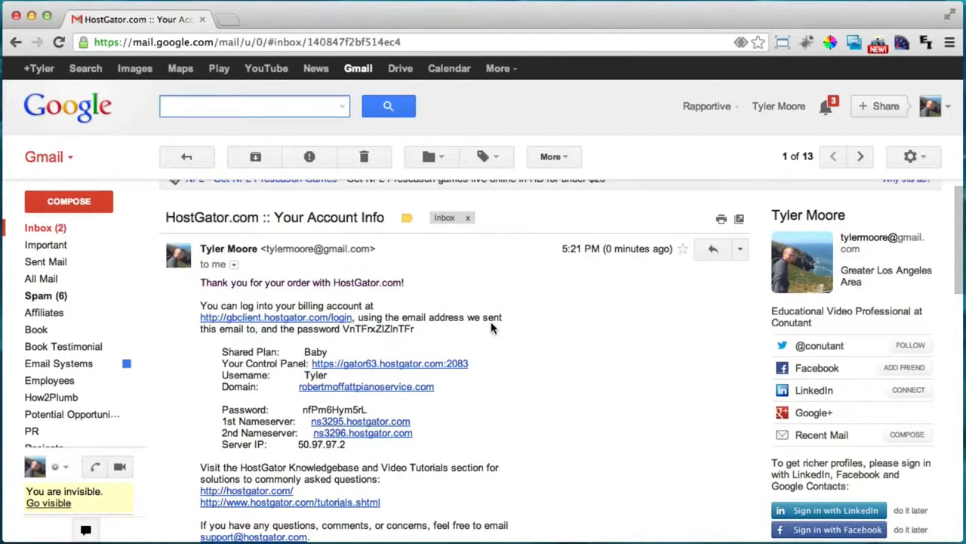
scroll(491, 327, down, 1)
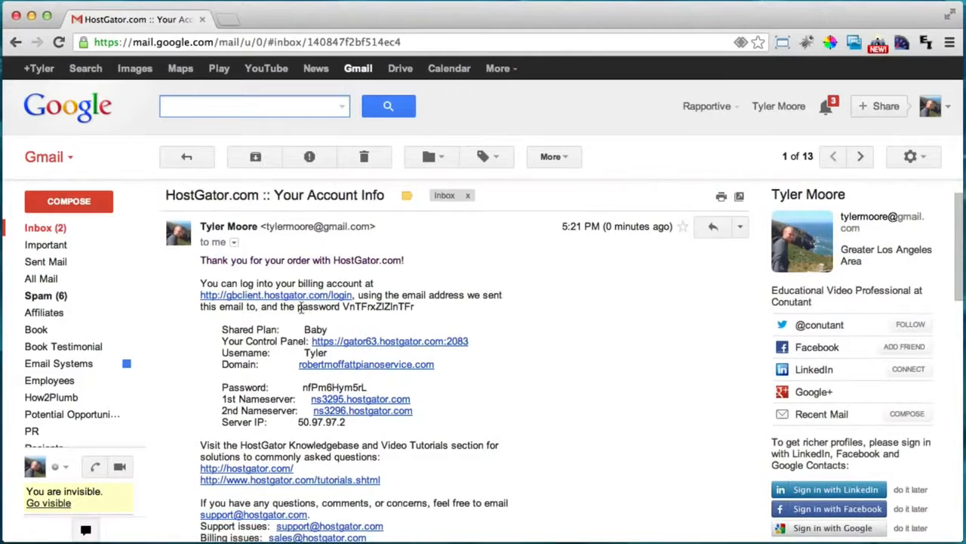
scroll(508, 310, down, 2)
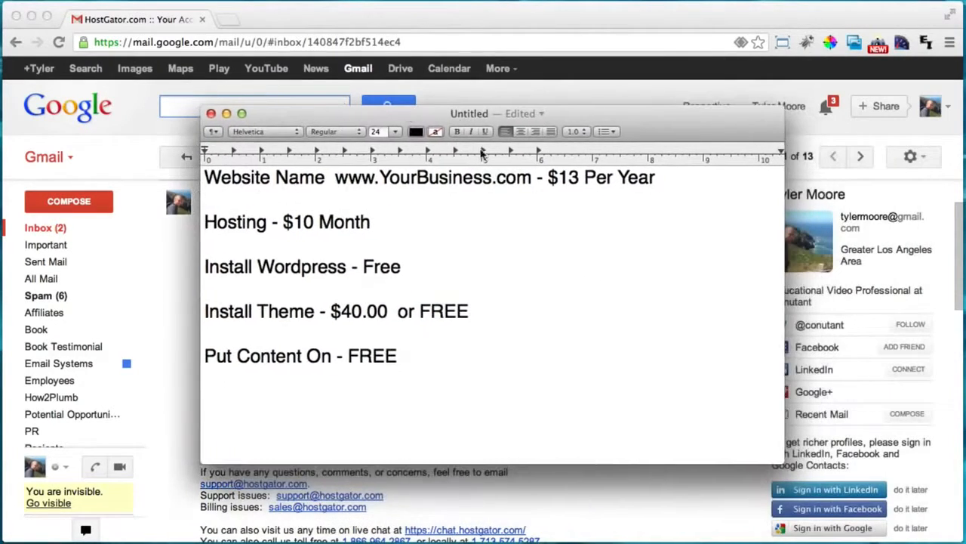
- Mark the Website Name and Hosting checklist lines as Done, then minimize the notes
drag(669, 177, 539, 177)
text(Done)
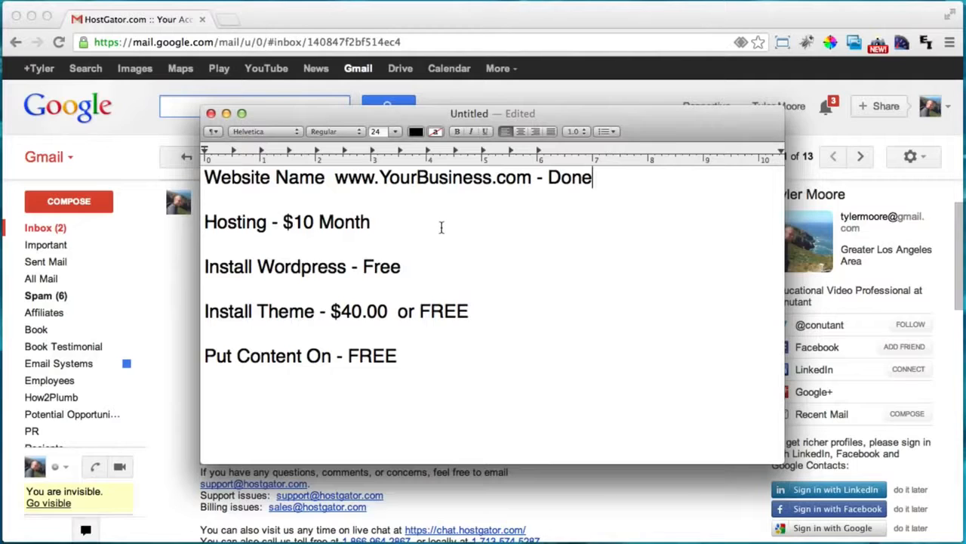
text( - Done)
drag(425, 268, 206, 274)
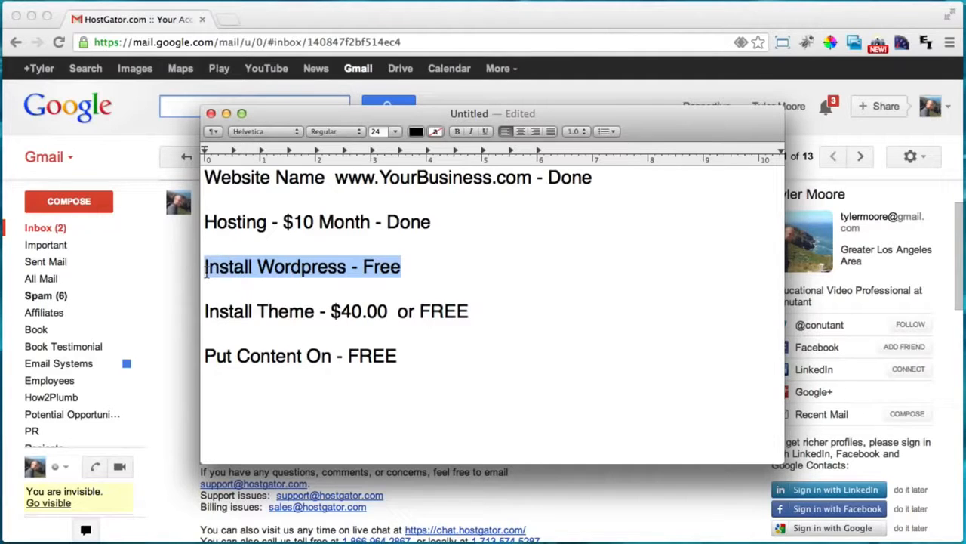
click(457, 269)
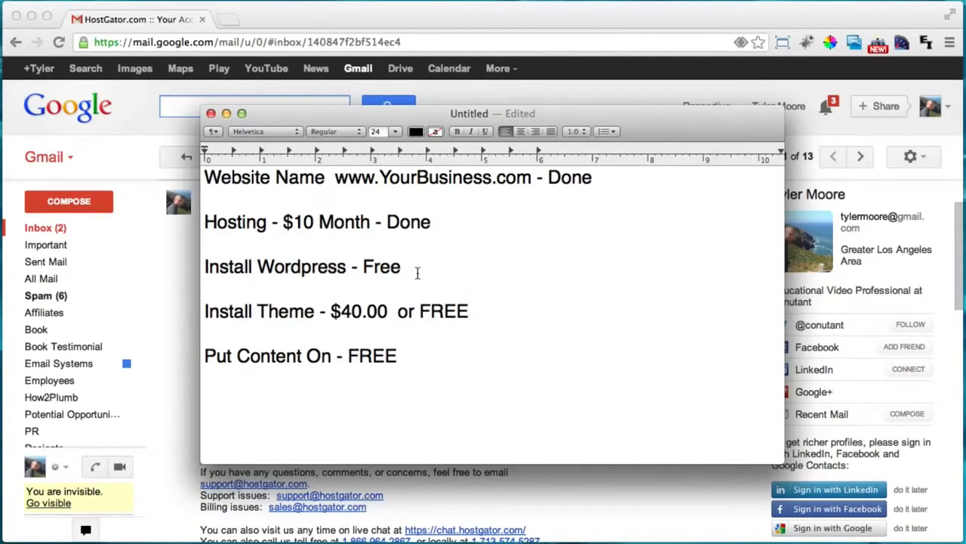
drag(202, 268, 213, 268)
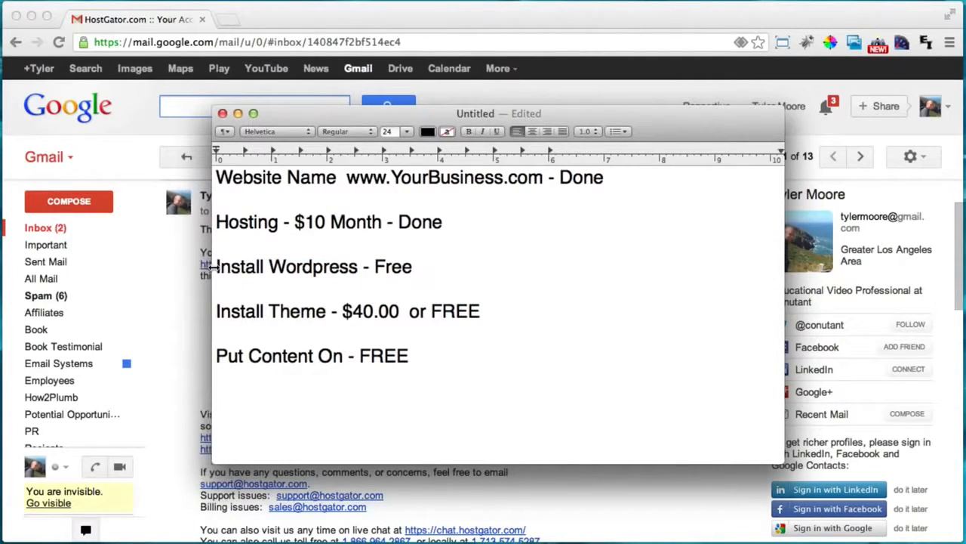
click(238, 114)
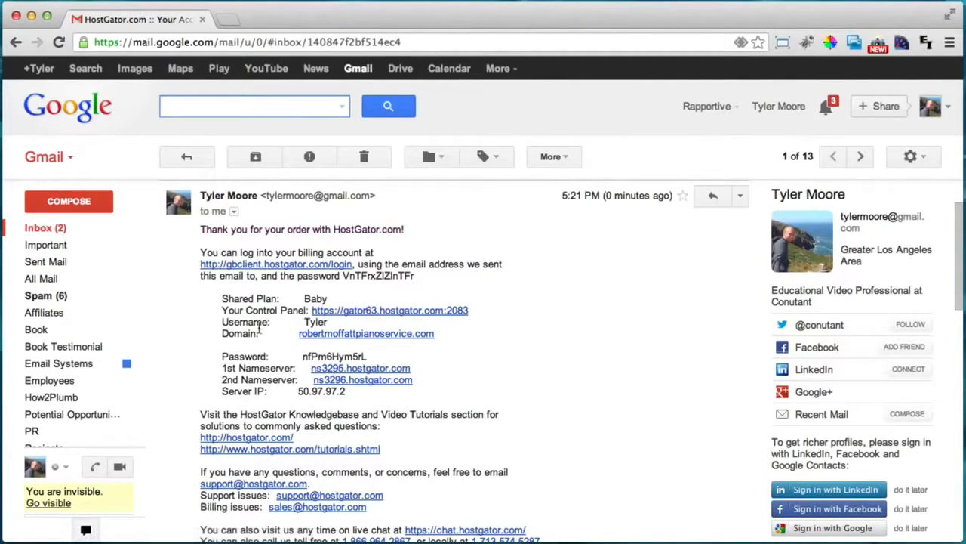
- Review the control panel link and login details in the email, then open the cPanel login page
drag(220, 309, 296, 309)
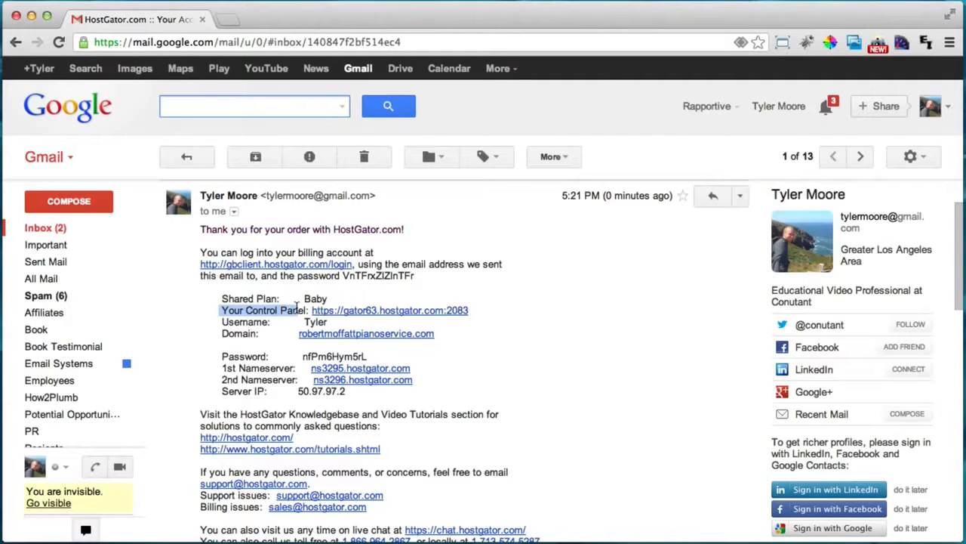
drag(222, 323, 273, 323)
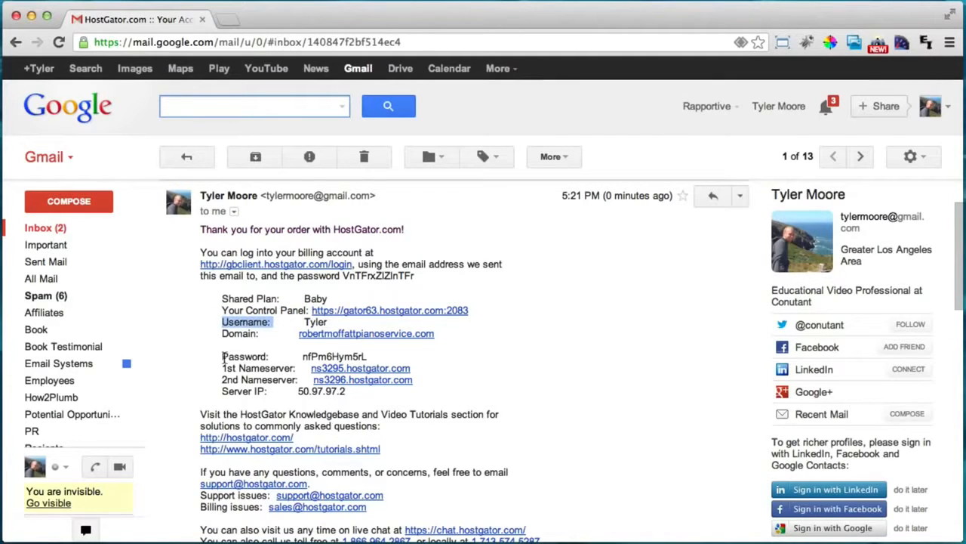
drag(222, 356, 281, 356)
click(274, 357)
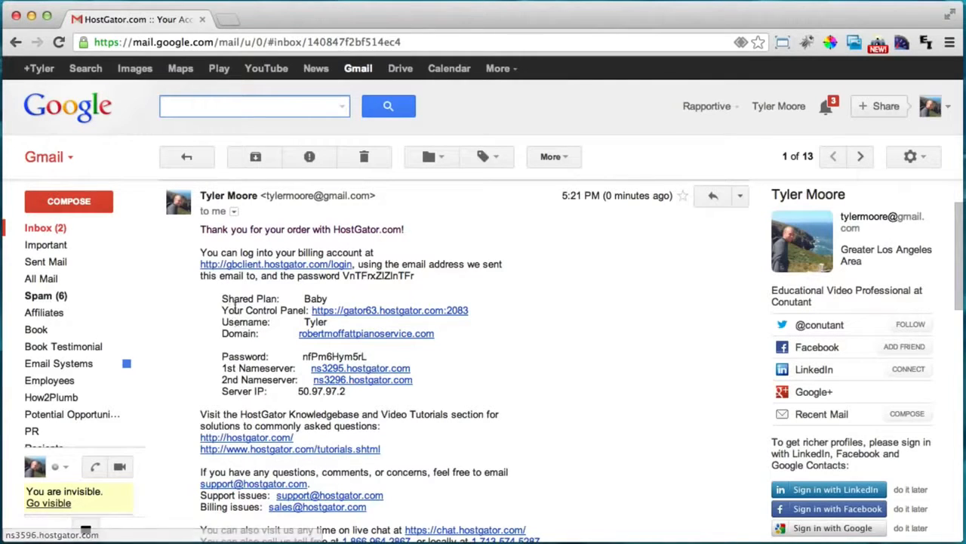
drag(220, 311, 311, 311)
click(571, 355)
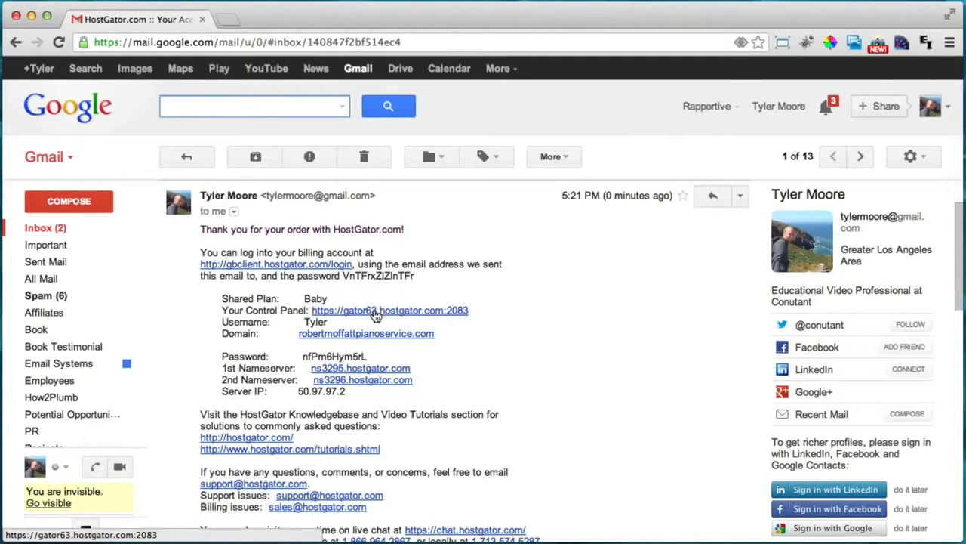
click(376, 316)
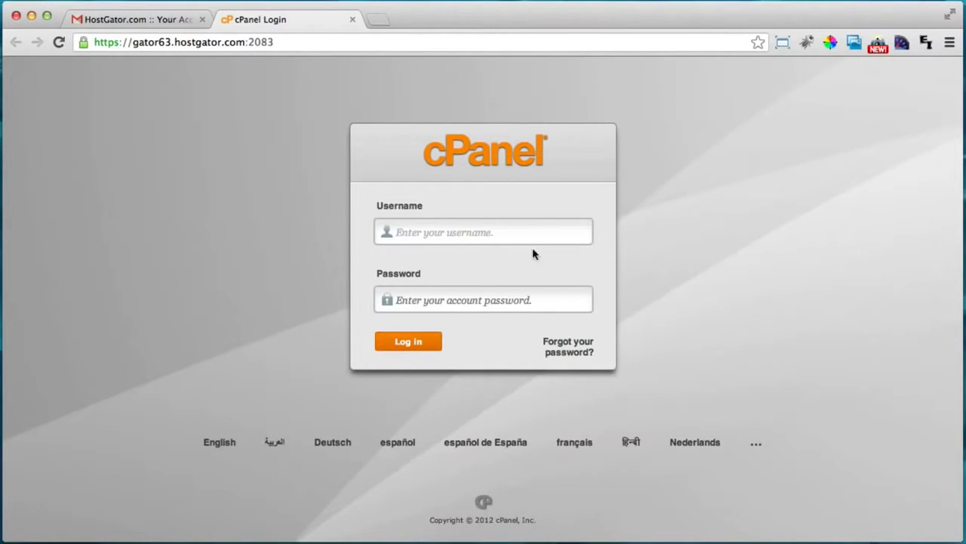
- Copy the account username from the HostGator welcome email into the cPanel Login Username field
click(157, 24)
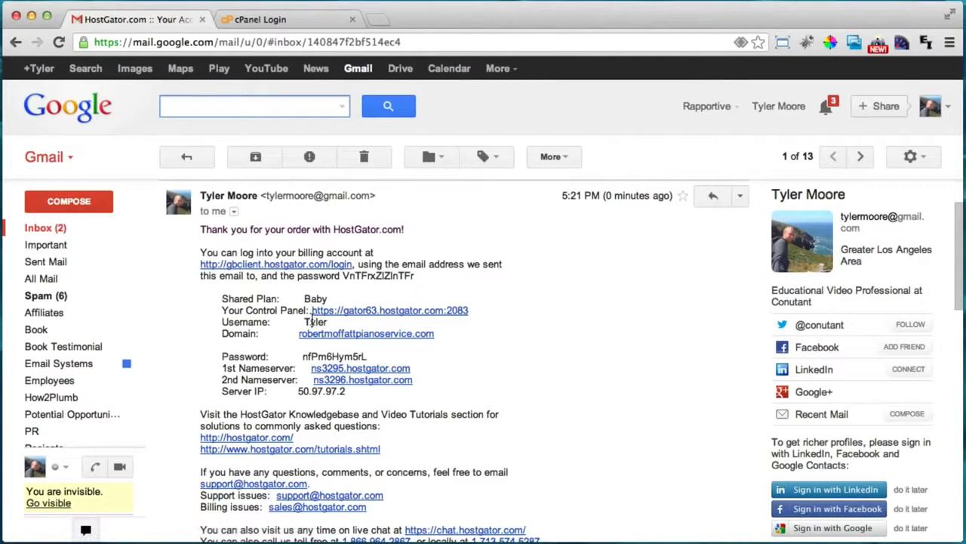
double_click(313, 321)
right_click(312, 323)
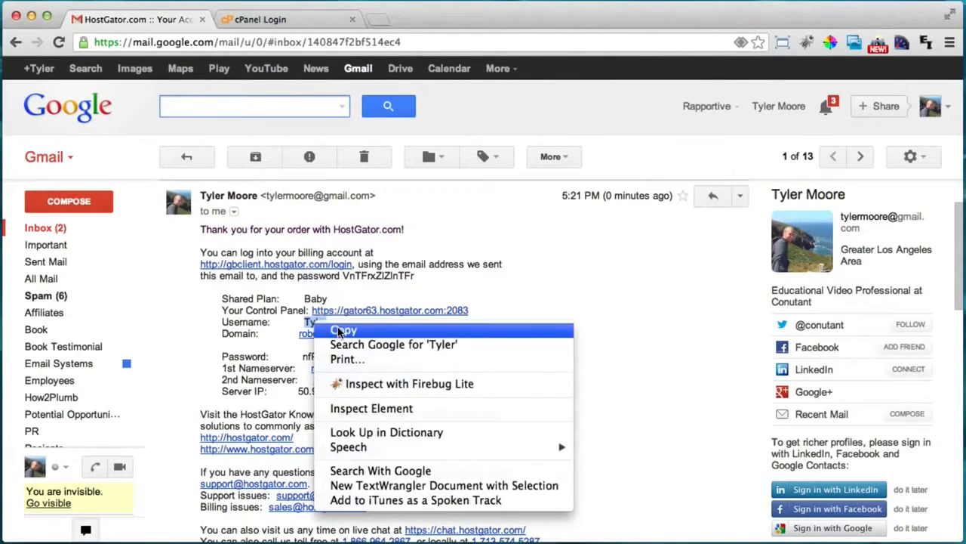
click(336, 330)
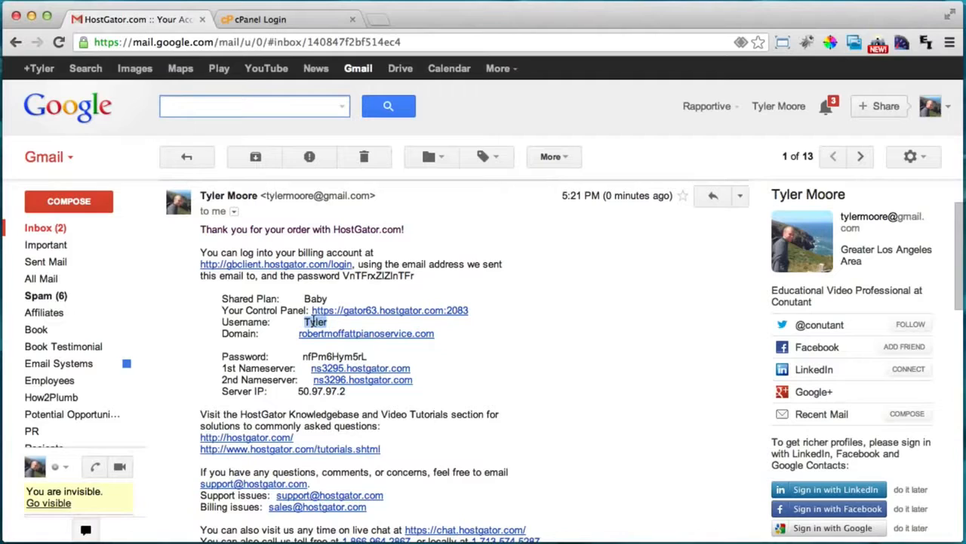
click(309, 21)
right_click(418, 234)
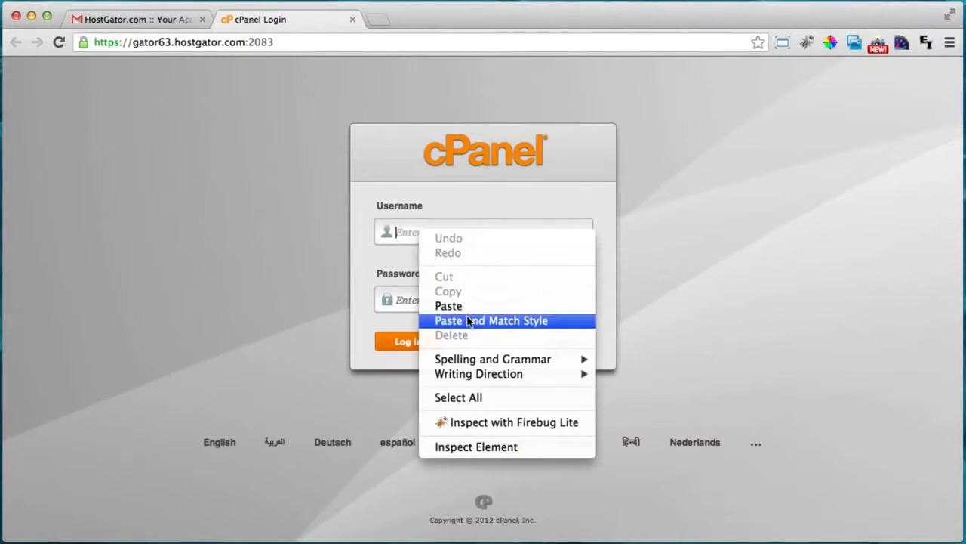
click(469, 306)
- Copy the account password from the welcome email into the cPanel Password field
click(134, 21)
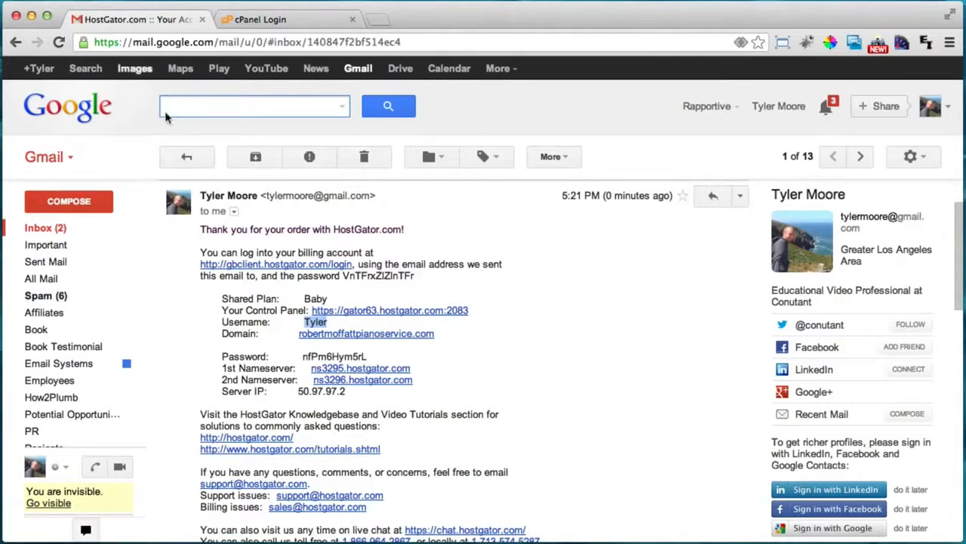
drag(302, 357, 369, 356)
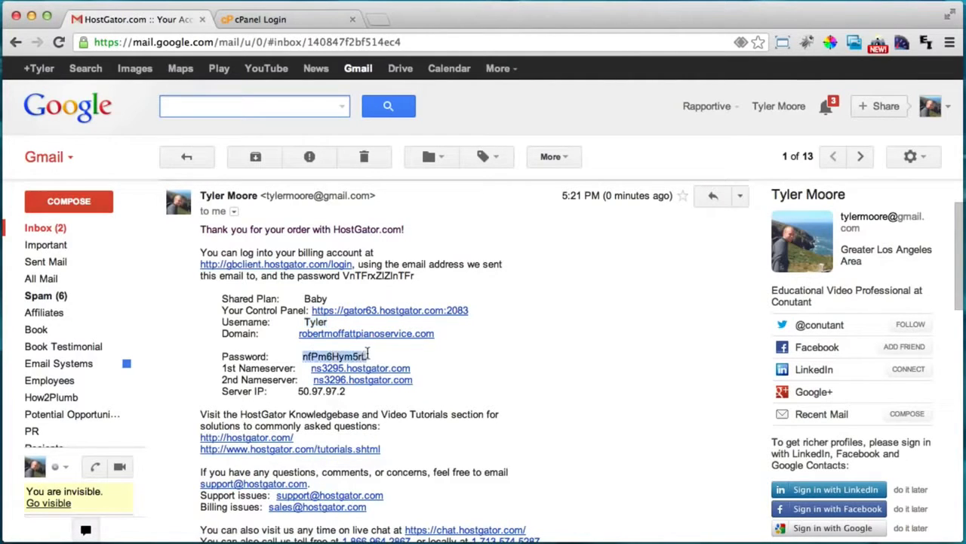
right_click(358, 356)
click(385, 363)
click(291, 21)
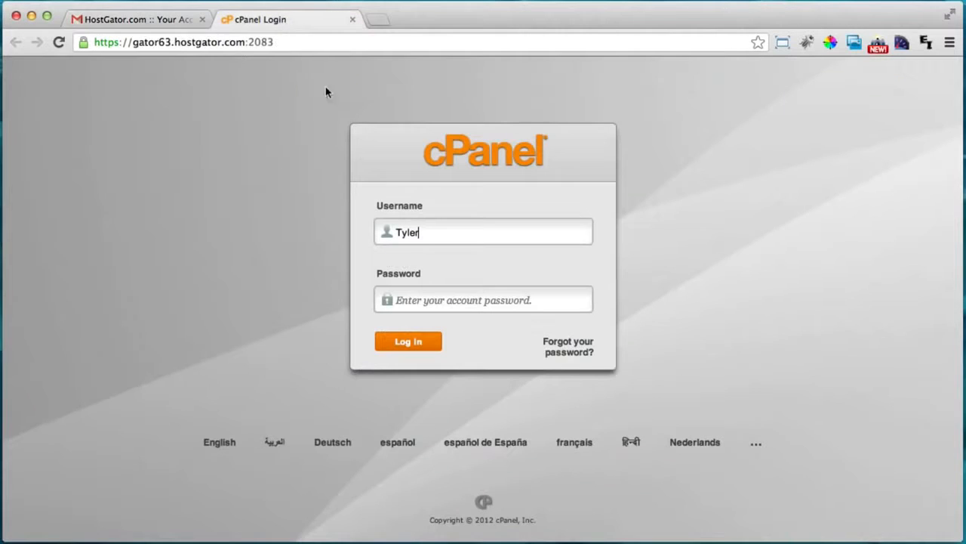
click(427, 303)
right_click(424, 306)
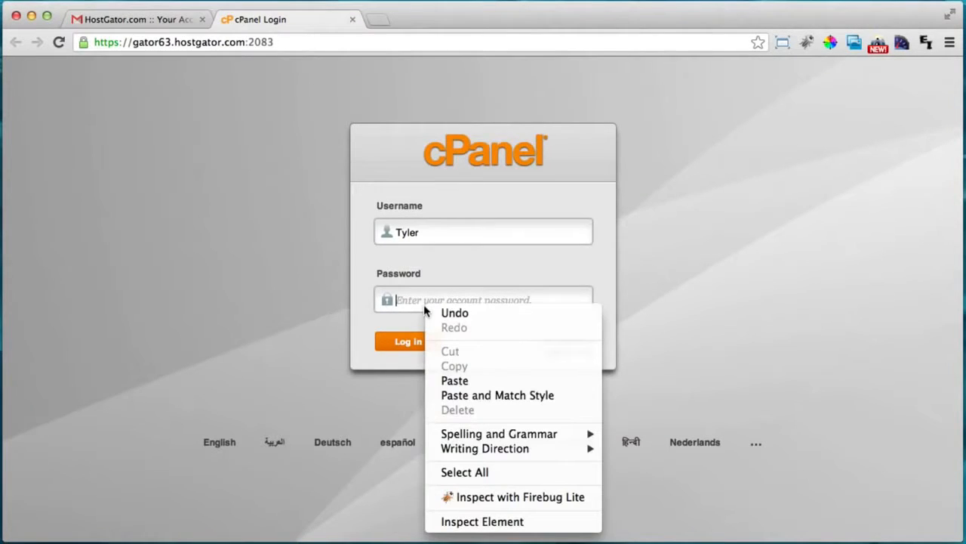
click(455, 381)
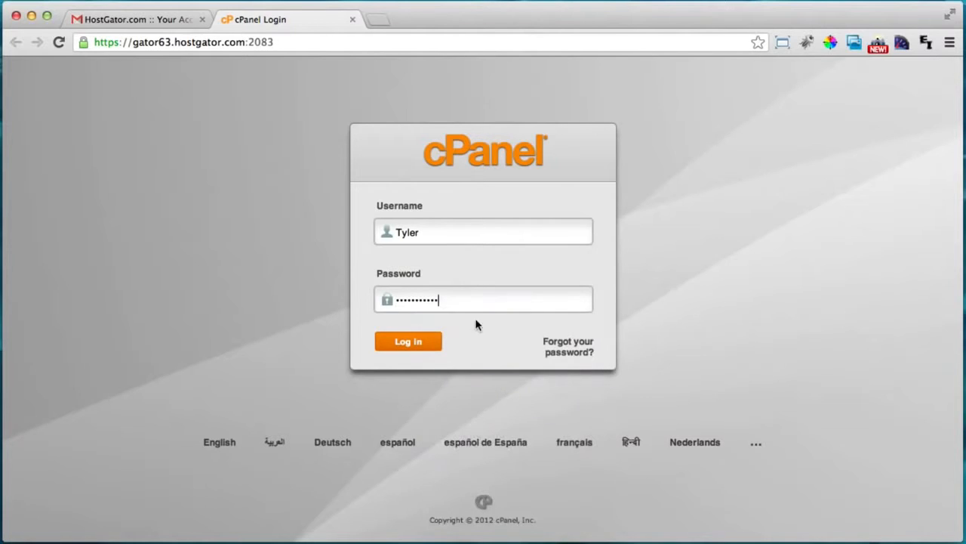
- Log in to cPanel, dismiss the Welcome, SSL and save-password prompts, and scroll to Software/Services
click(415, 344)
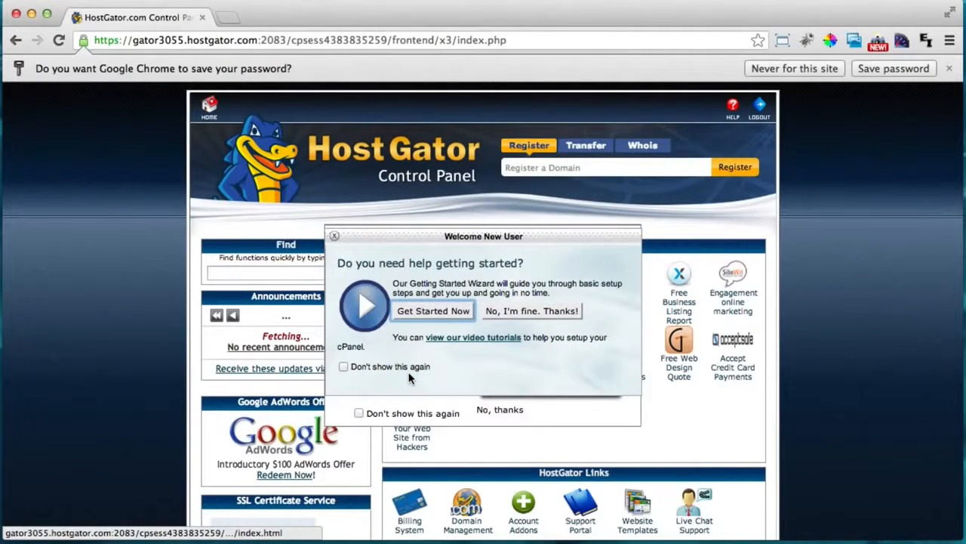
click(335, 238)
click(334, 236)
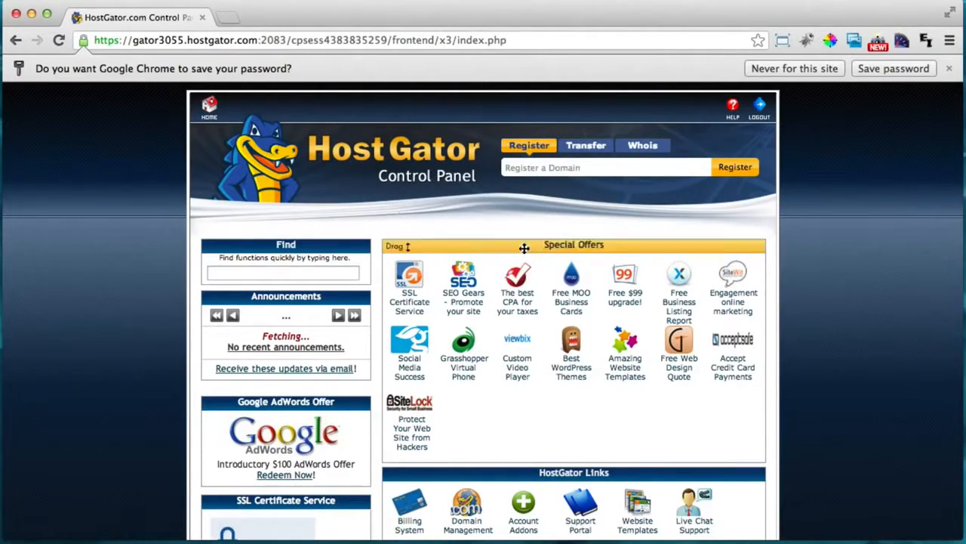
scroll(664, 241, down, 2)
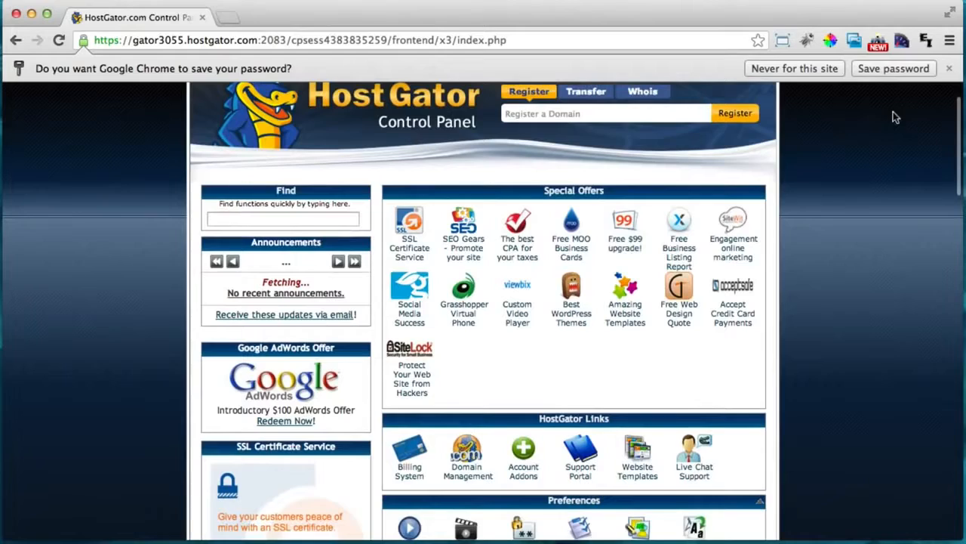
click(949, 68)
scroll(691, 201, down, 5)
scroll(691, 201, down, 15)
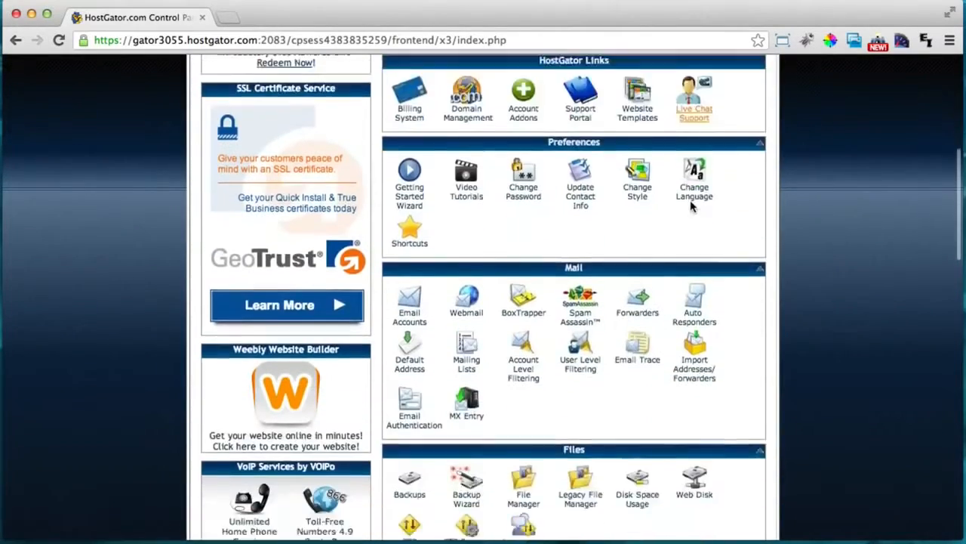
scroll(690, 206, down, 4)
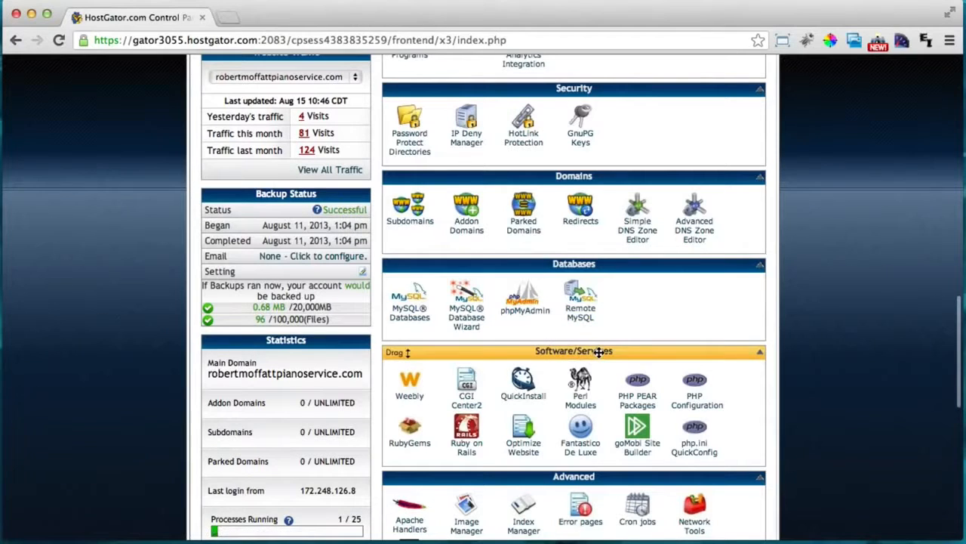
- Start a QuickInstall WordPress install on the robertmoffattpianoservice.com domain
click(526, 385)
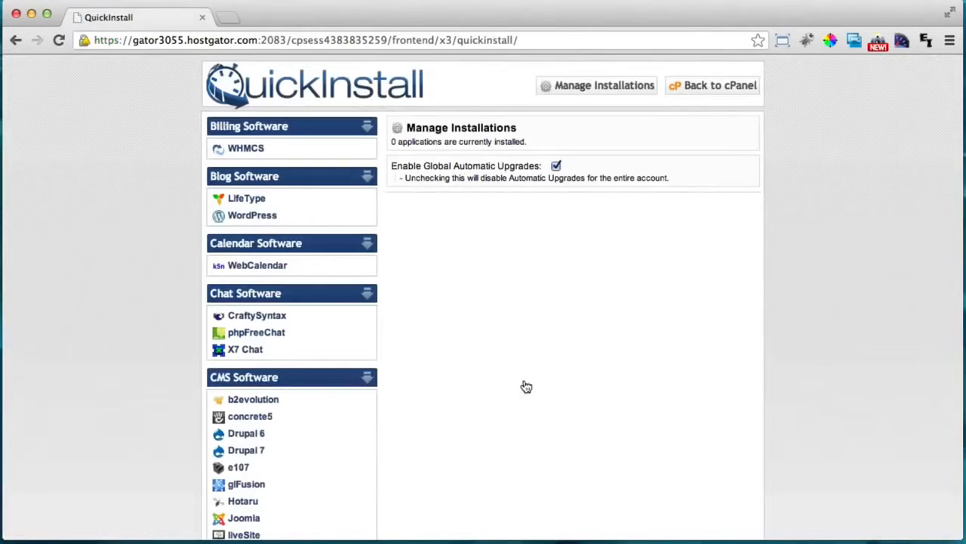
click(286, 219)
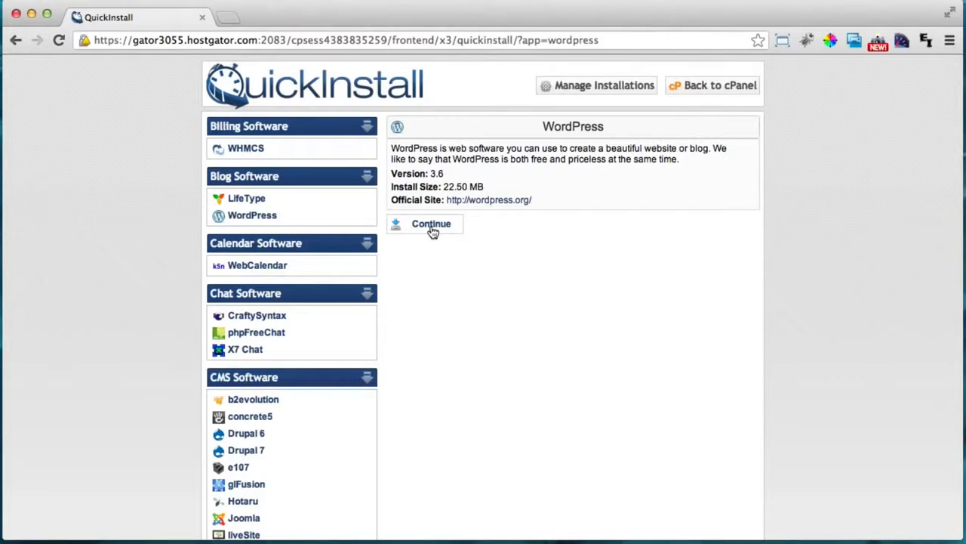
click(432, 227)
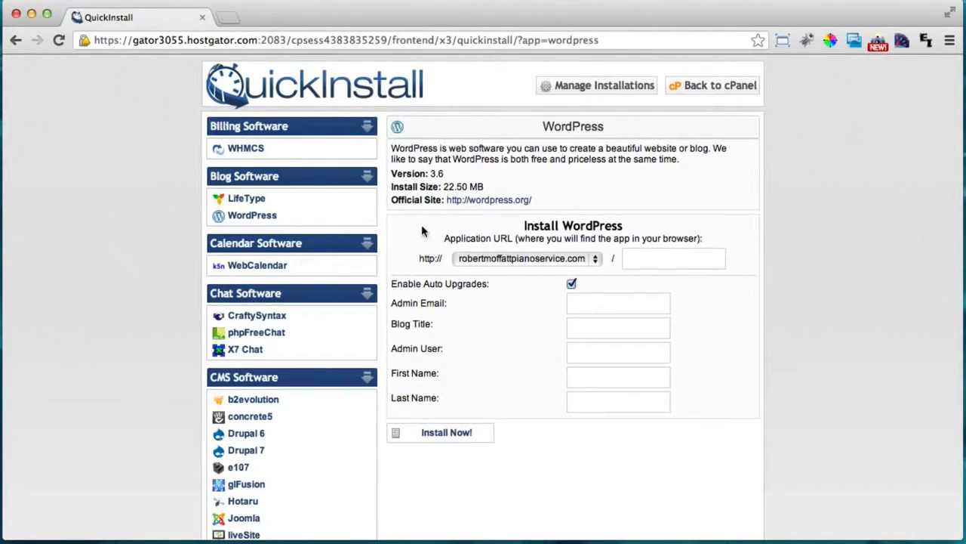
click(573, 258)
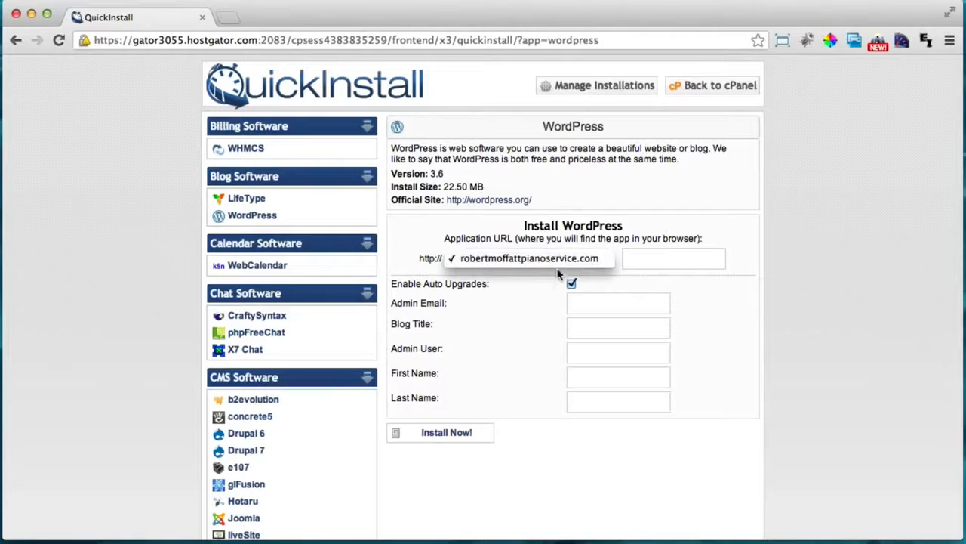
click(557, 262)
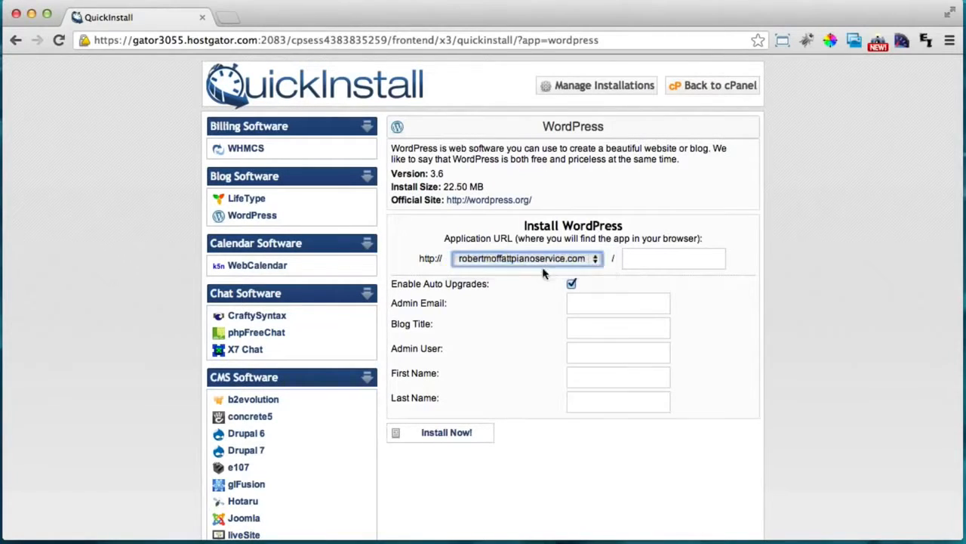
click(645, 260)
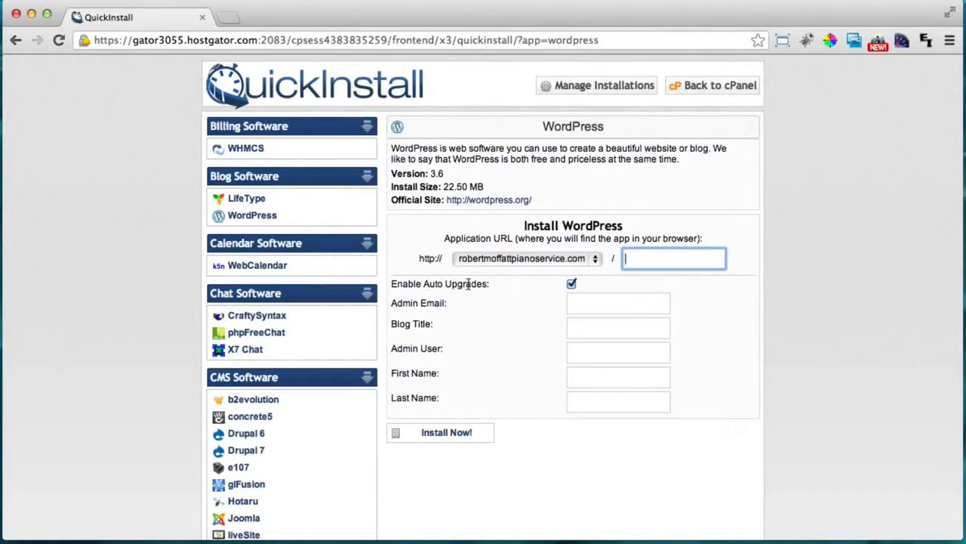
- Fill in the admin email and username, set the blog title to 'Piano Services', and install
click(591, 301)
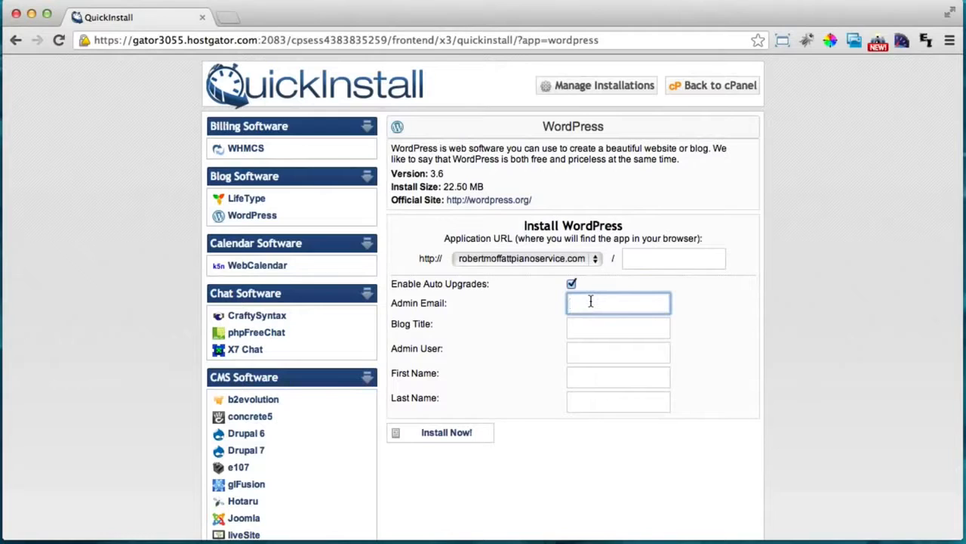
text(tyl)
key(Down)
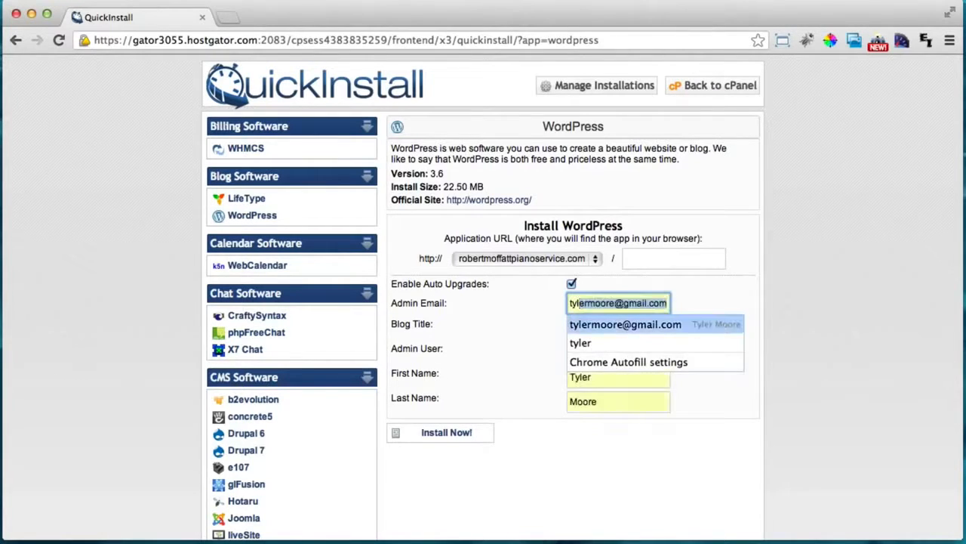
key(Return)
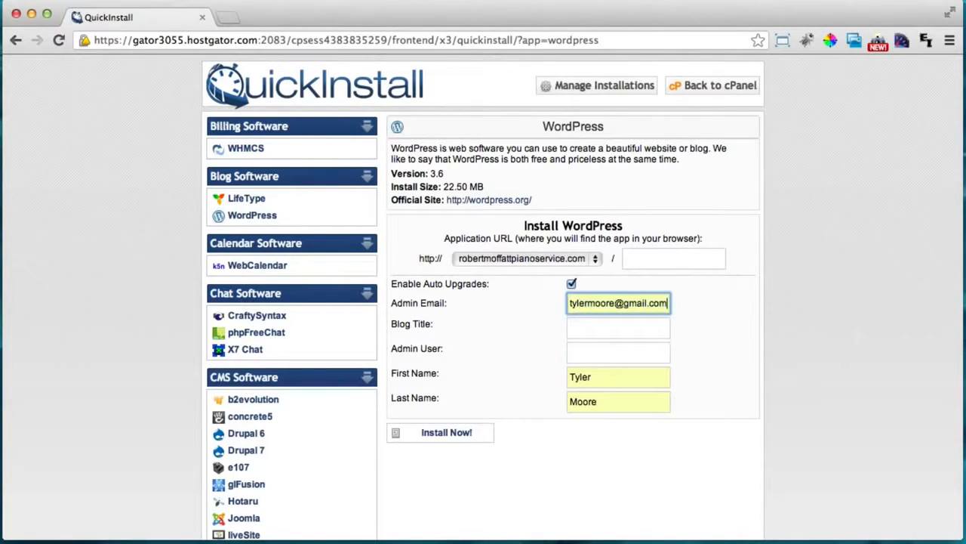
click(592, 353)
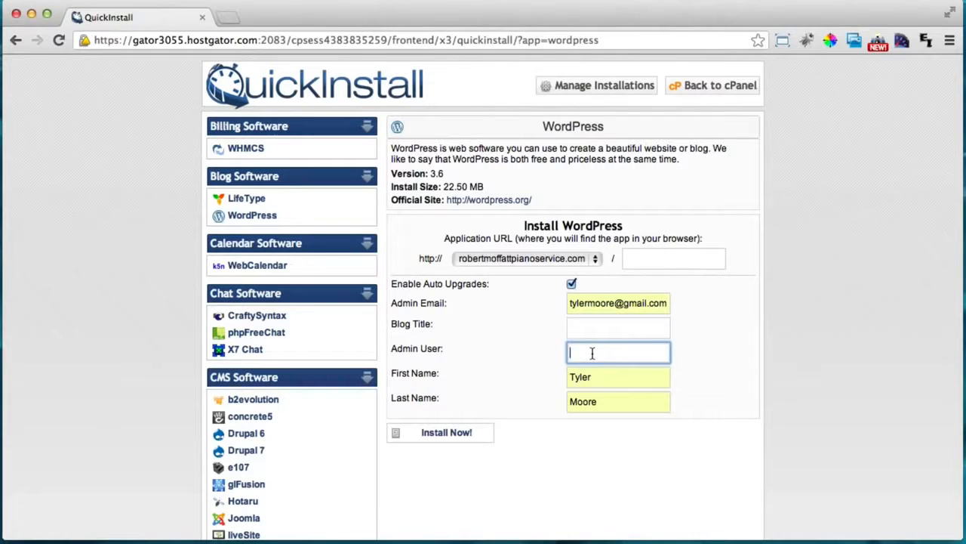
text(Bob)
click(601, 330)
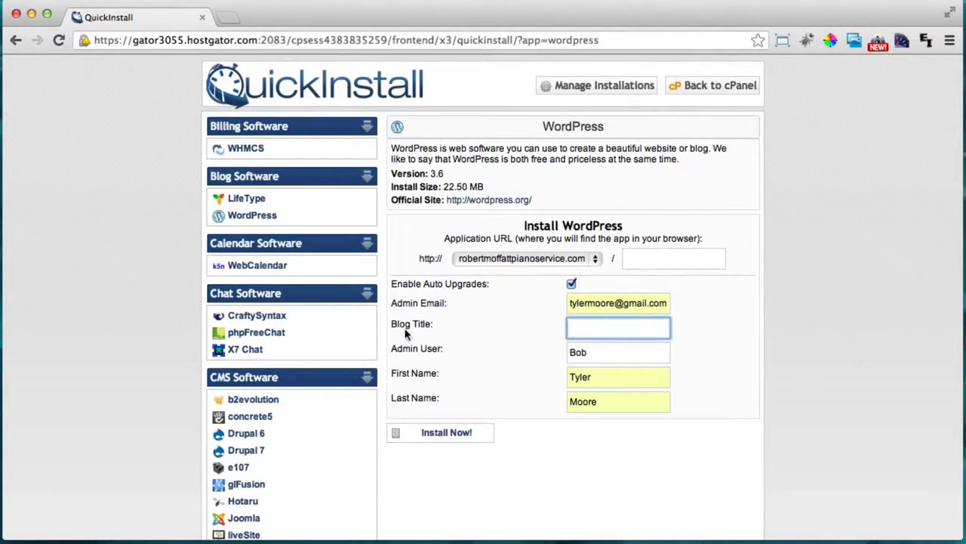
text(Piano Services)
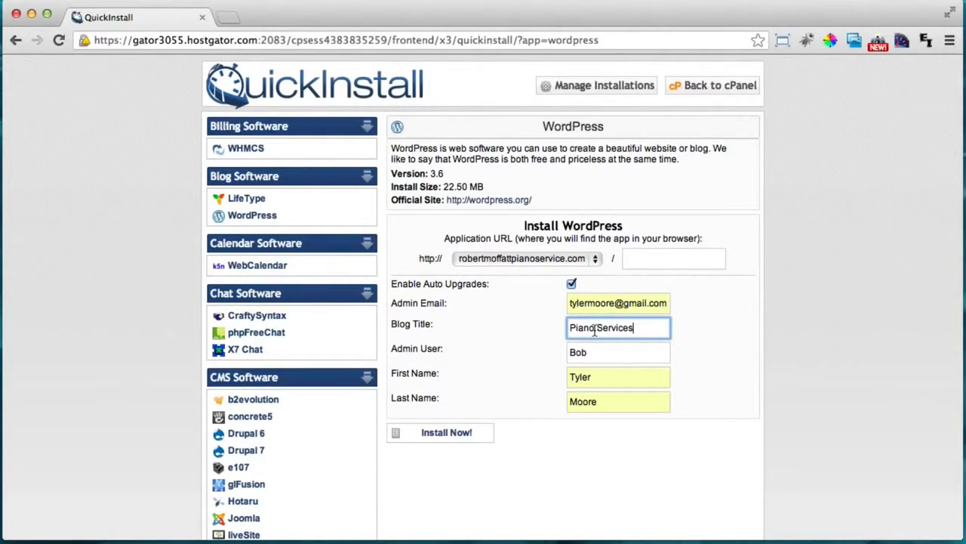
click(456, 436)
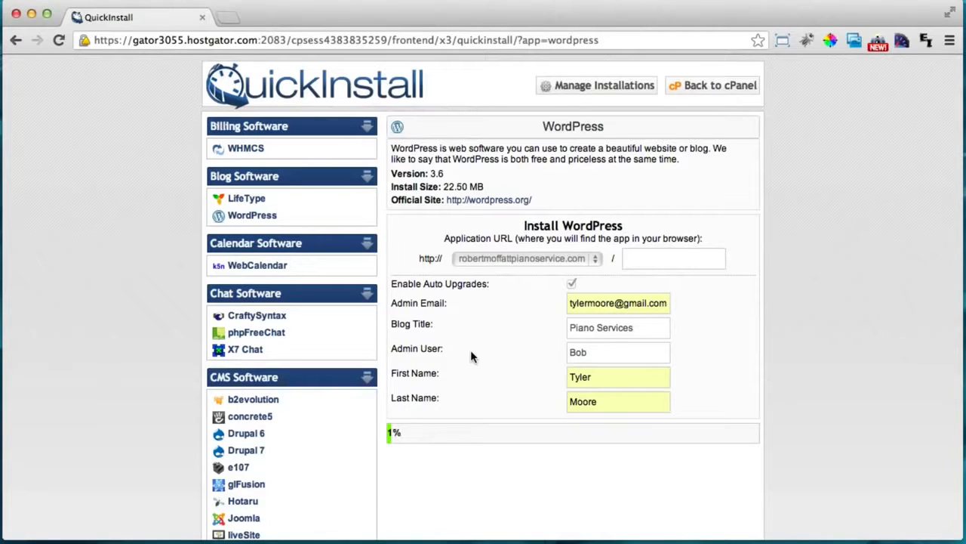
- Follow the QuickInstall progress to 100% and review the generated admin username and password
scroll(471, 354, down, 1)
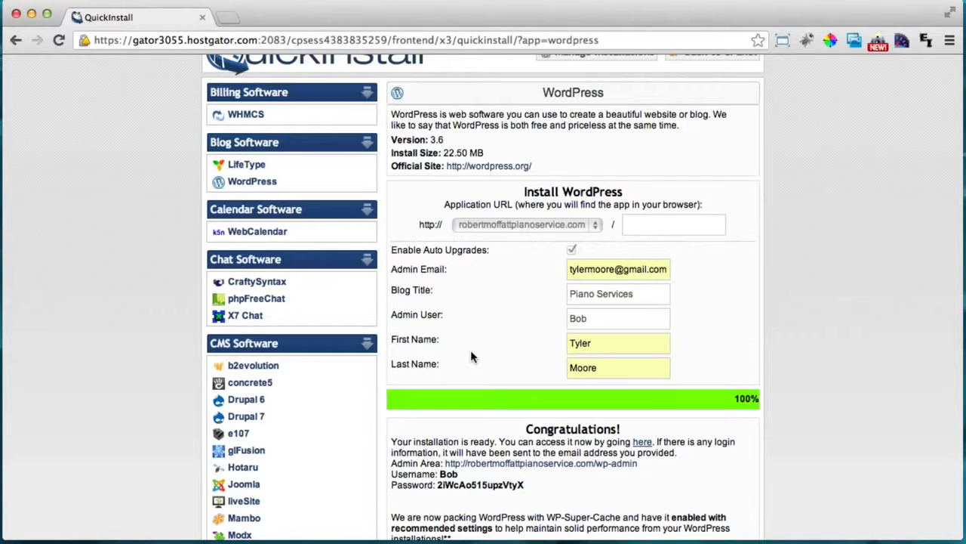
scroll(470, 349, down, 2)
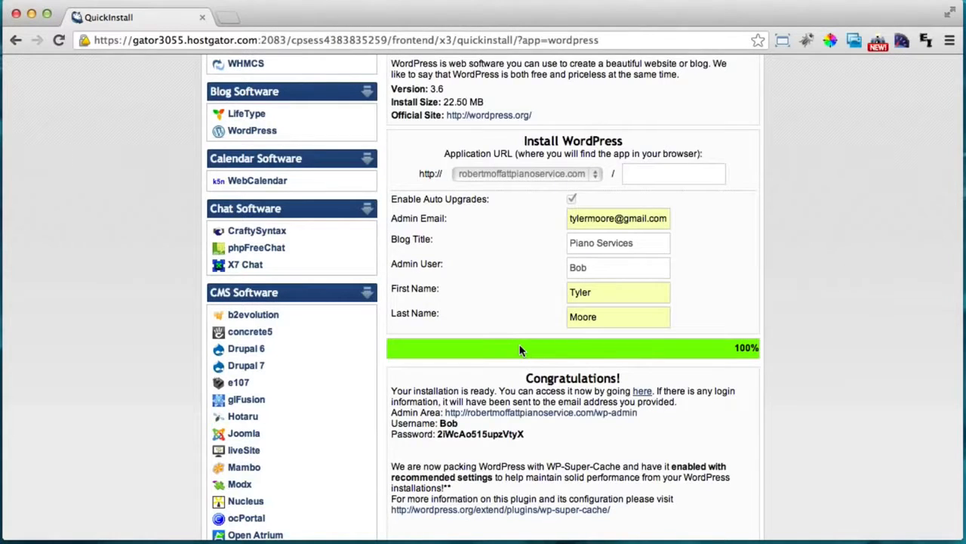
scroll(520, 350, down, 2)
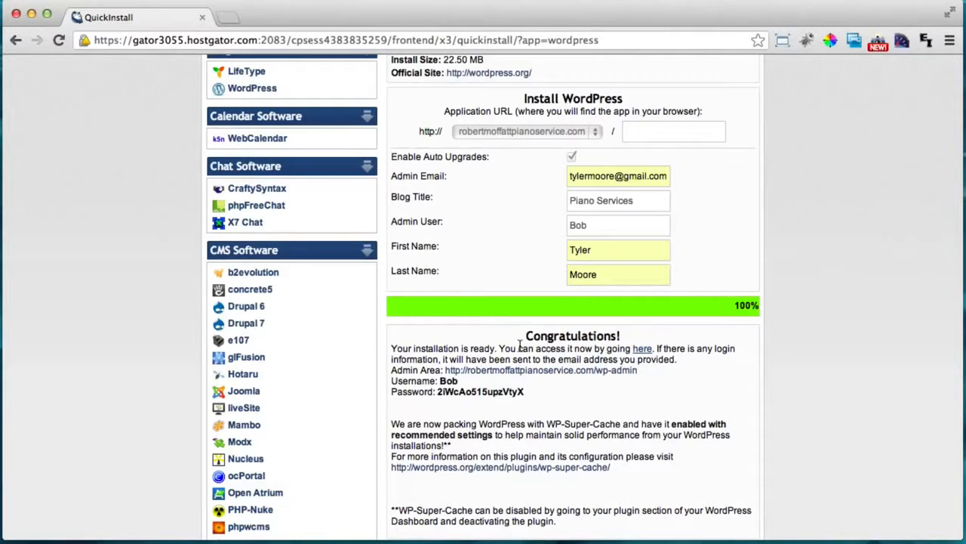
scroll(519, 346, up, 1)
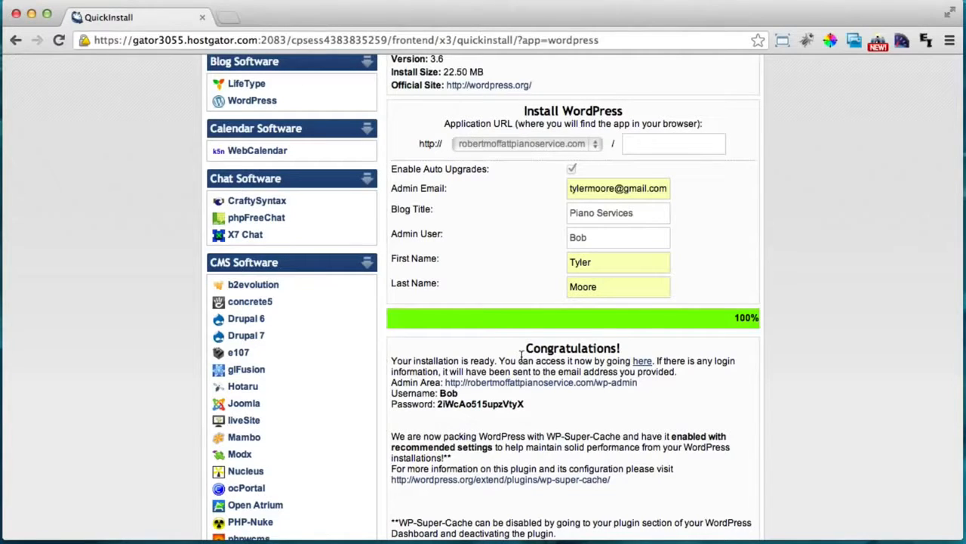
scroll(521, 355, down, 3)
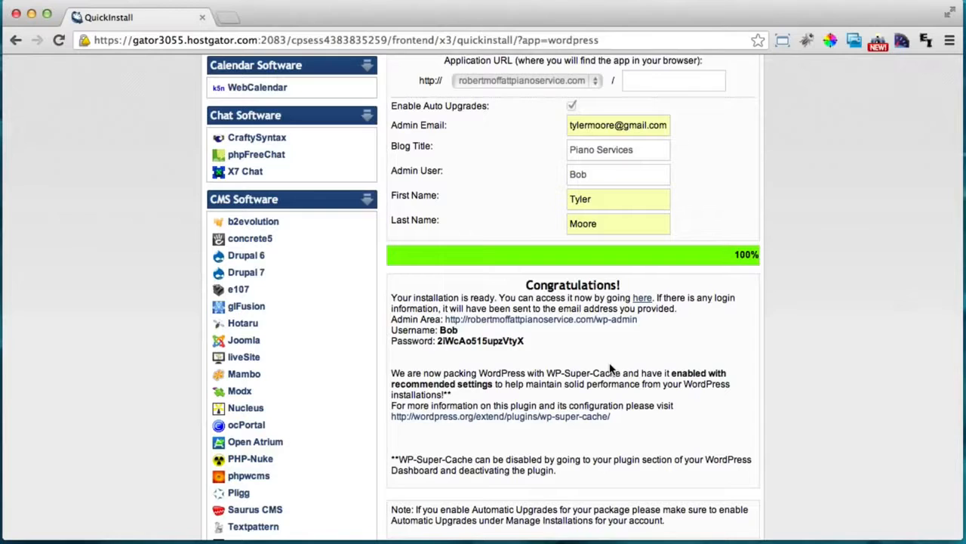
drag(392, 333, 535, 340)
click(535, 340)
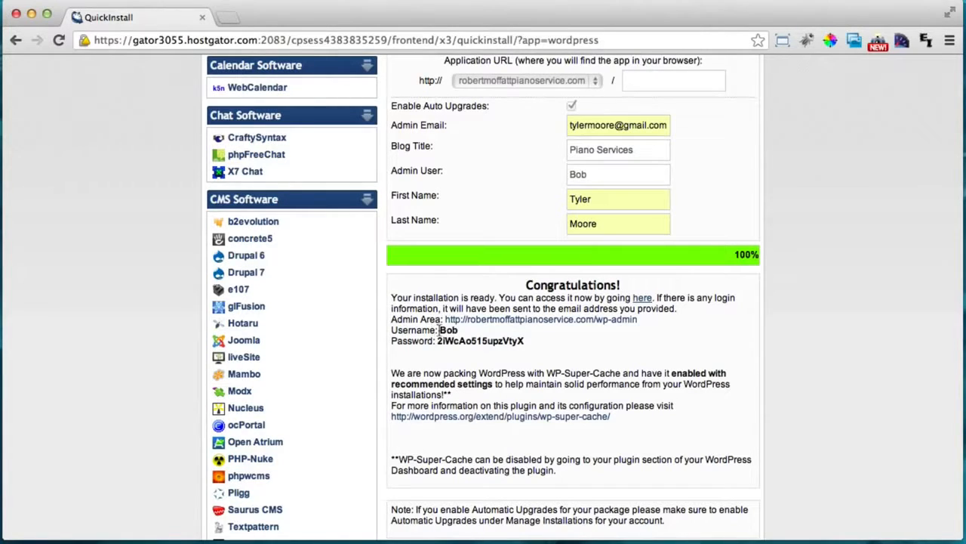
- Open the Piano Services site in a new tab, view the Sample Page, then return home
click(641, 298)
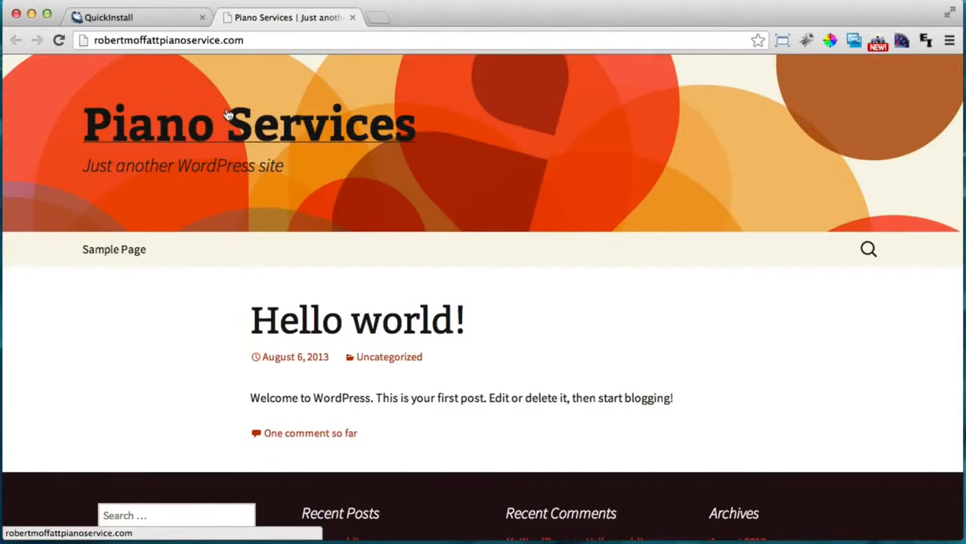
scroll(395, 280, down, 5)
scroll(395, 281, up, 5)
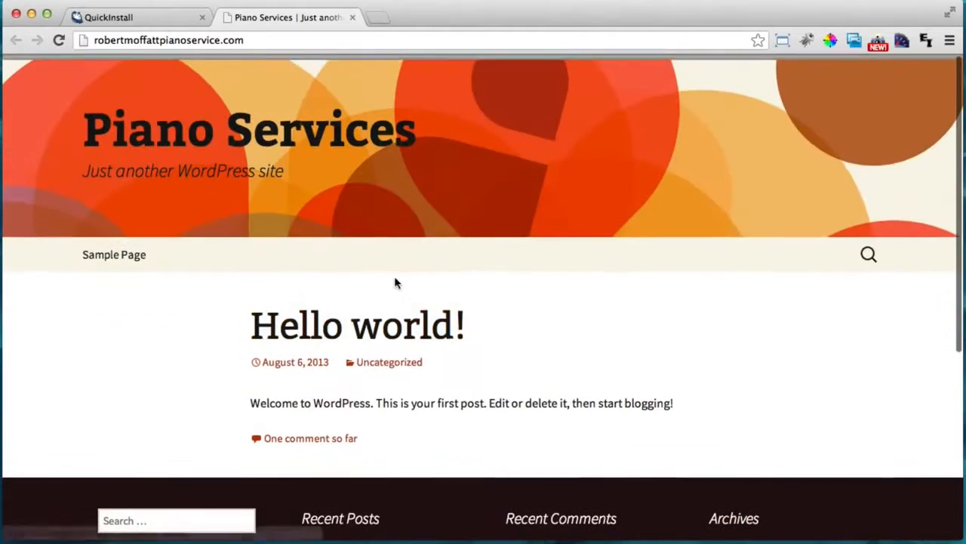
scroll(302, 189, down, 2)
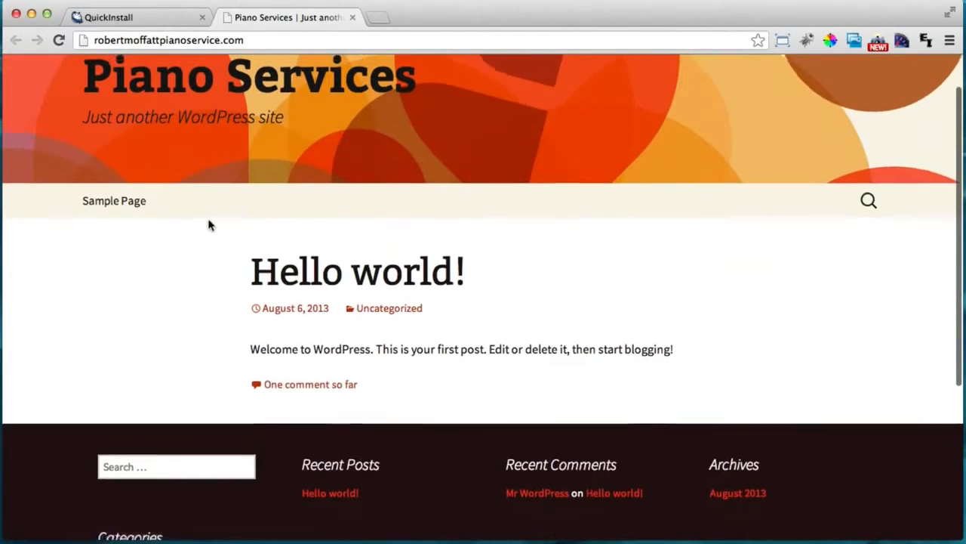
scroll(204, 226, up, 2)
click(136, 253)
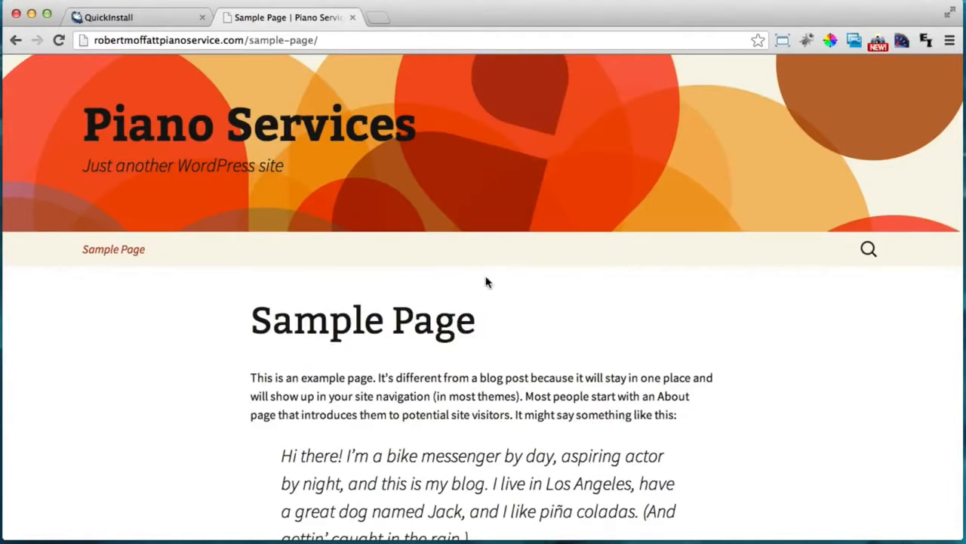
scroll(484, 284, down, 10)
scroll(484, 284, down, 5)
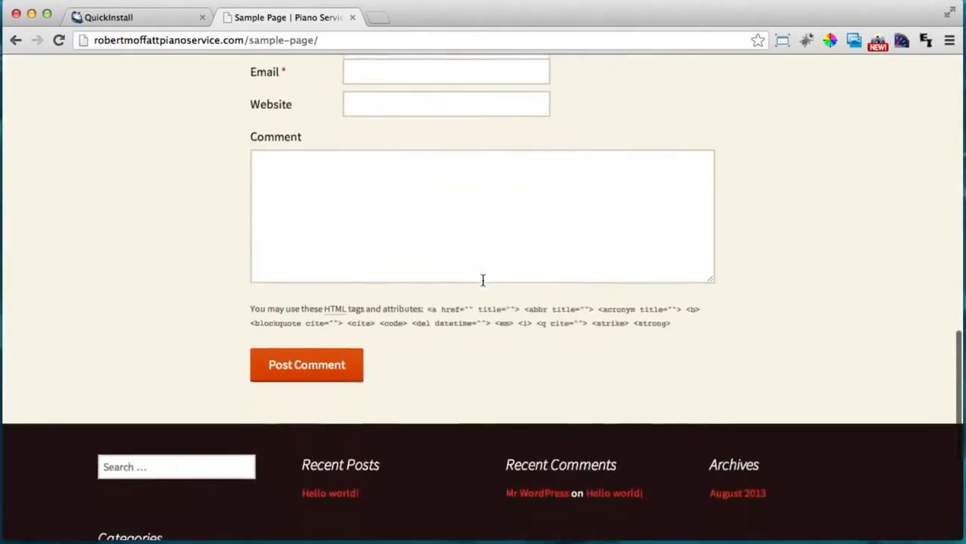
scroll(482, 279, up, 15)
scroll(483, 282, down, 1)
click(146, 136)
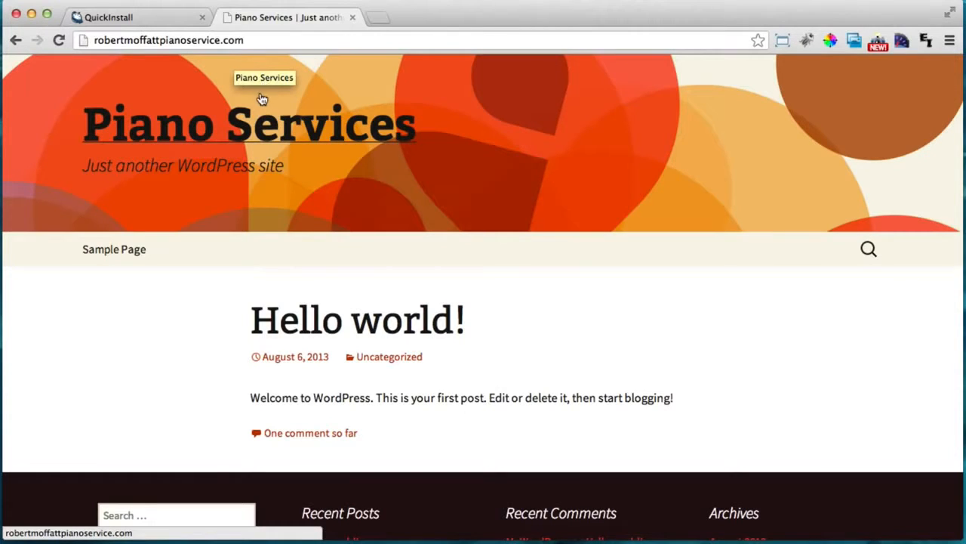
- Load the site's /wp-admin login page by appending it to the domain
click(265, 40)
click(272, 40)
click(273, 41)
text(/wp-)
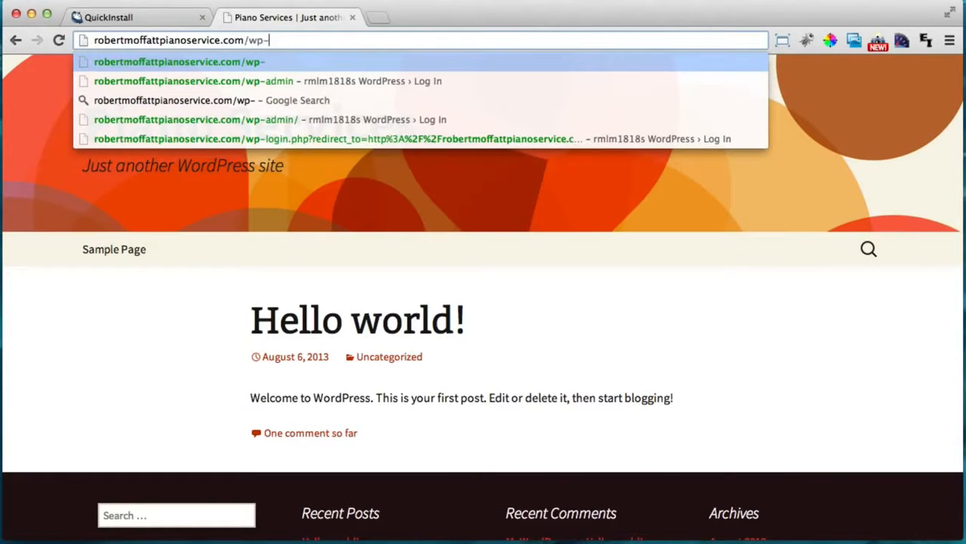
text(admon)
key(BackSpace)
key(BackSpace)
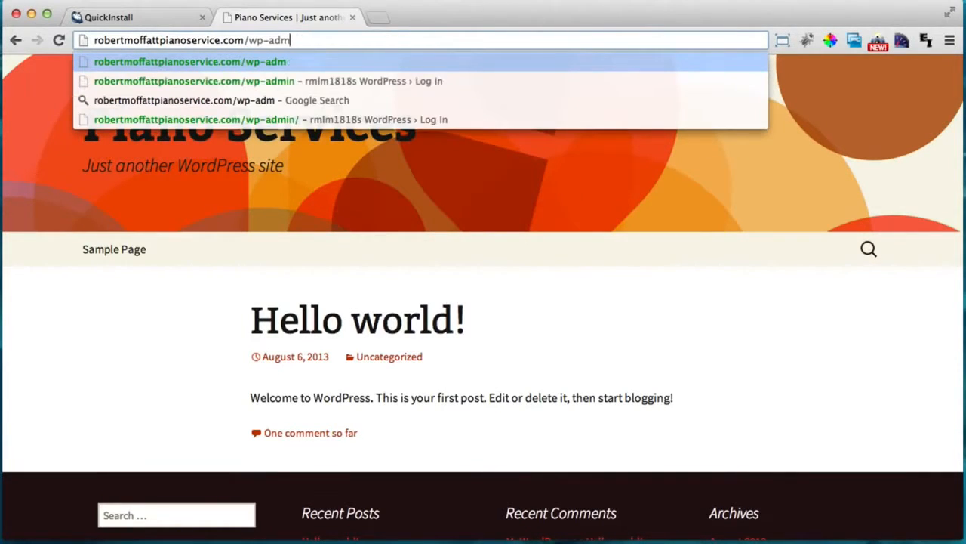
text(in)
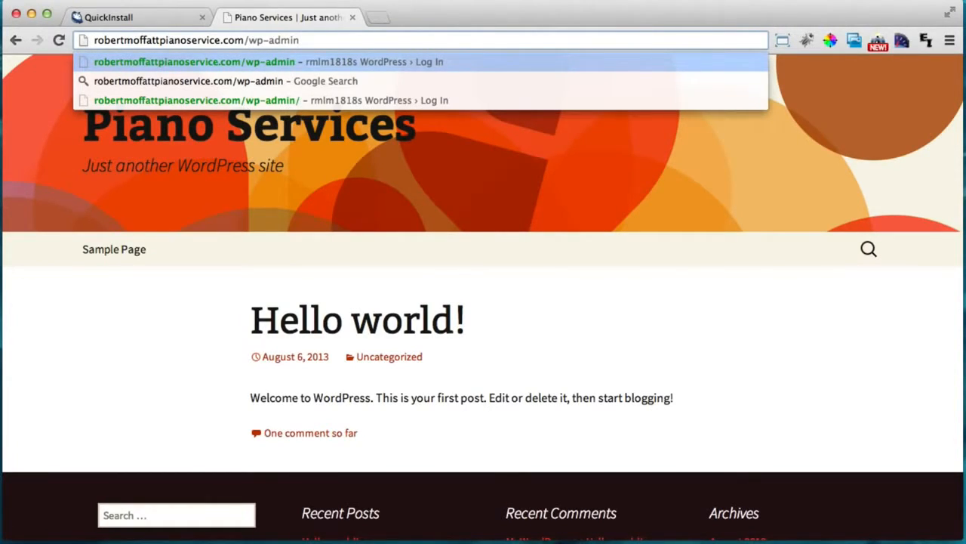
key(Return)
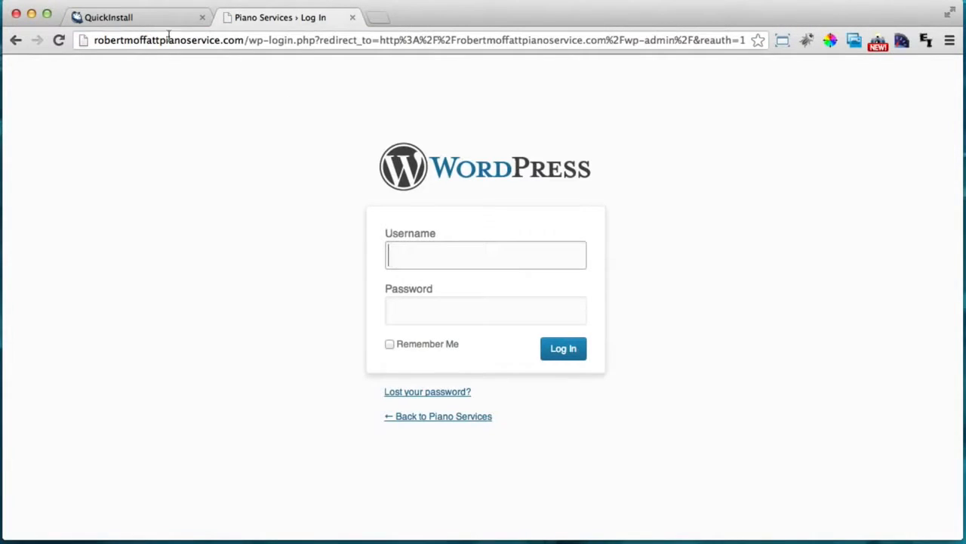
- Paste the generated admin username and password from QuickInstall into the login form and log in
click(161, 22)
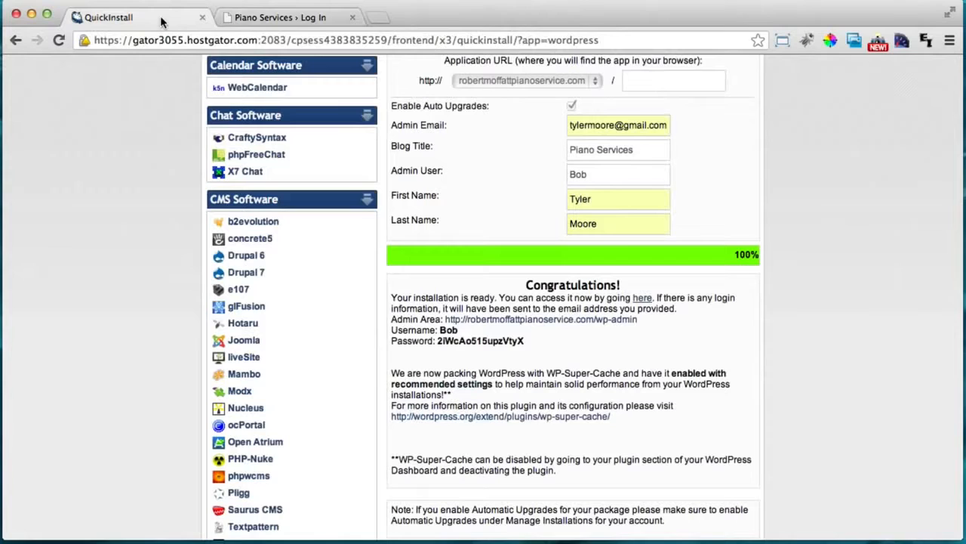
double_click(448, 331)
key(super+c)
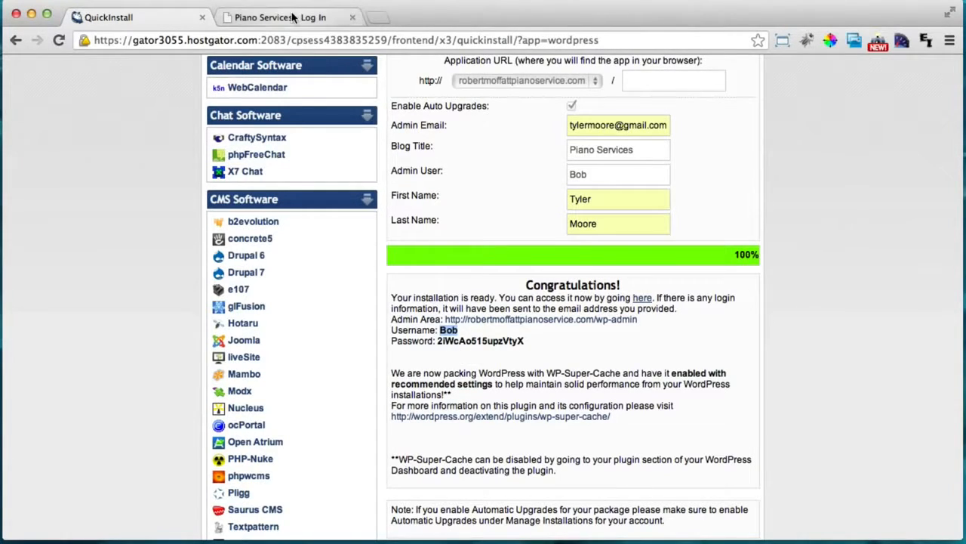
click(253, 18)
key(super+v)
click(154, 21)
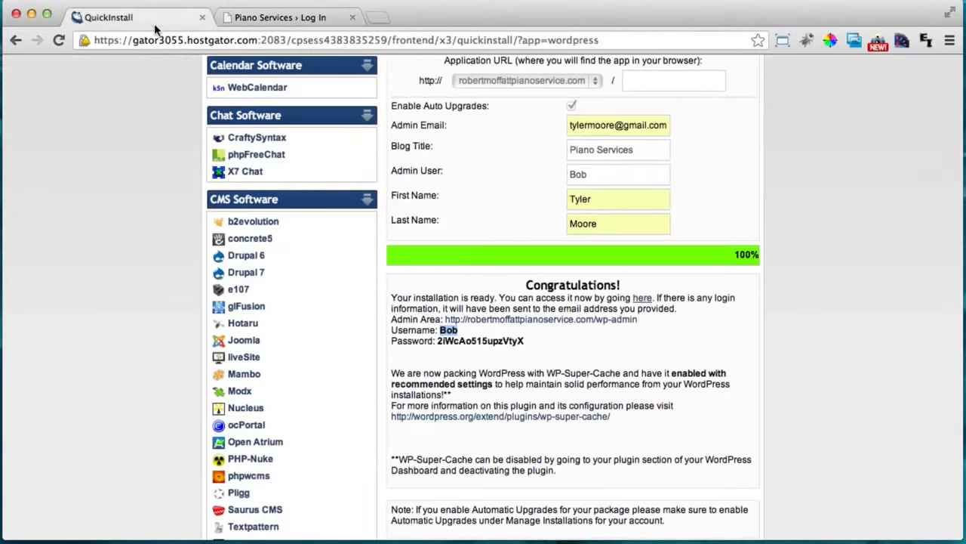
double_click(470, 338)
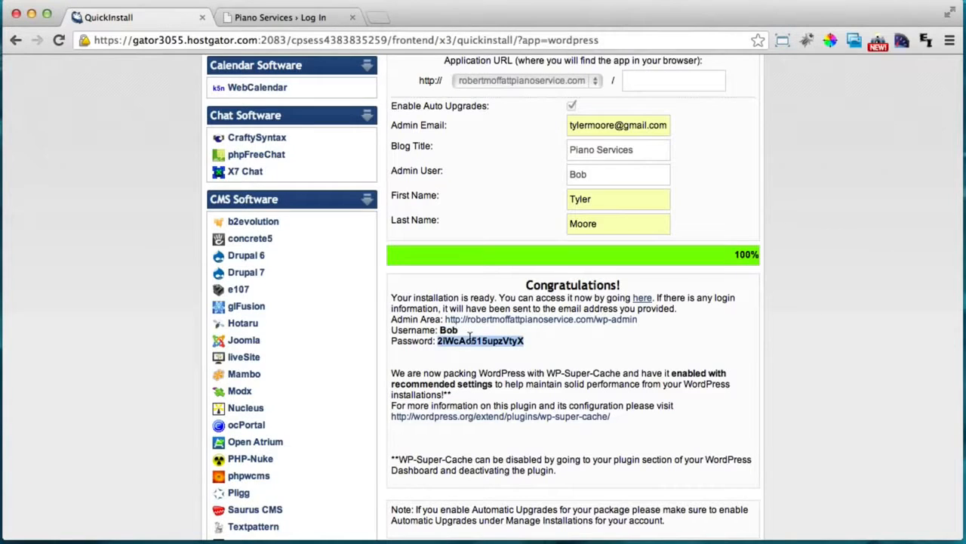
click(306, 22)
click(442, 310)
key(super+v)
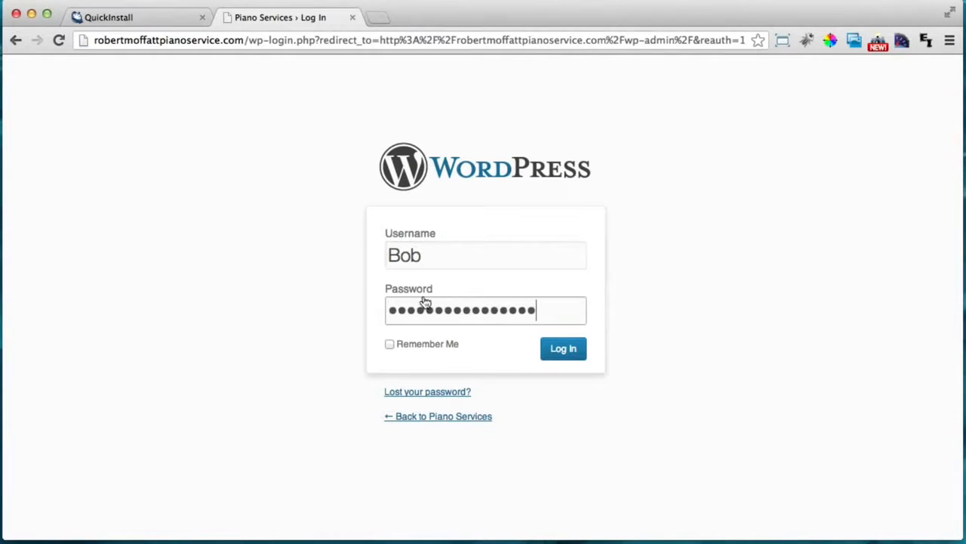
click(561, 352)
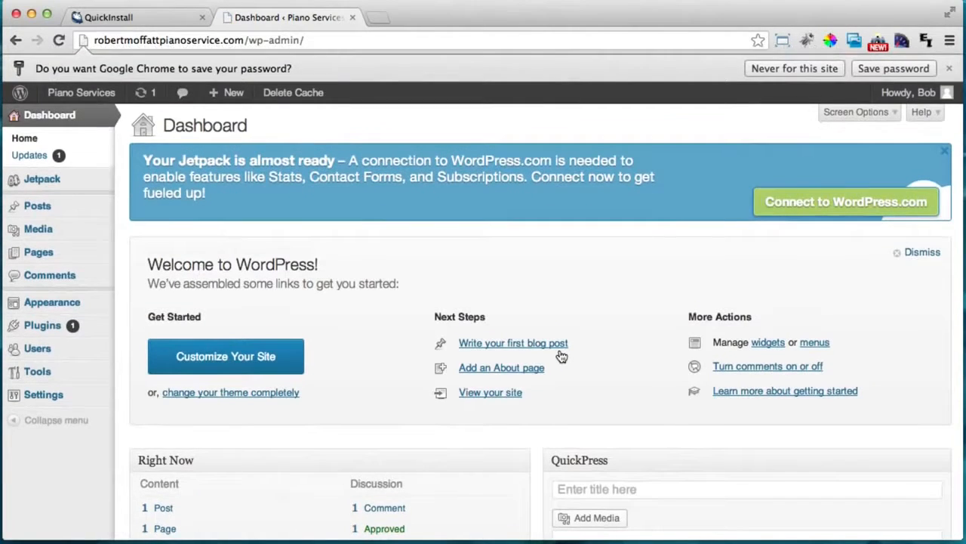
- Decline saving the password, close the QuickInstall tab, and open the Users list
click(949, 68)
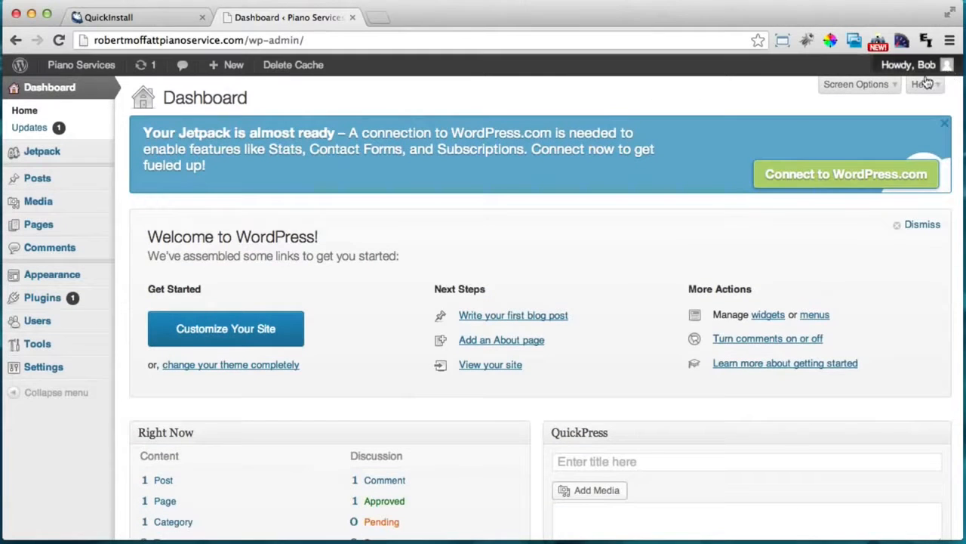
click(138, 23)
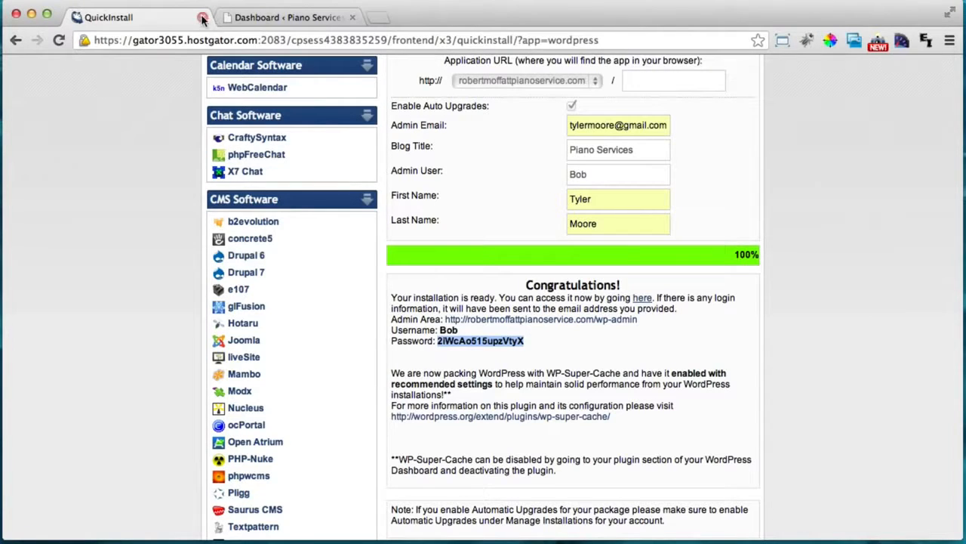
click(202, 18)
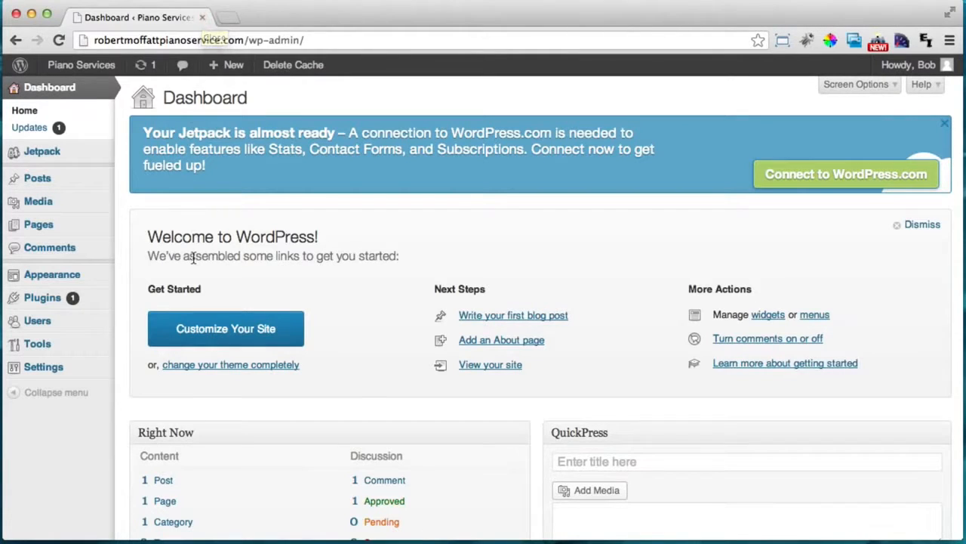
mouse_move(56, 329)
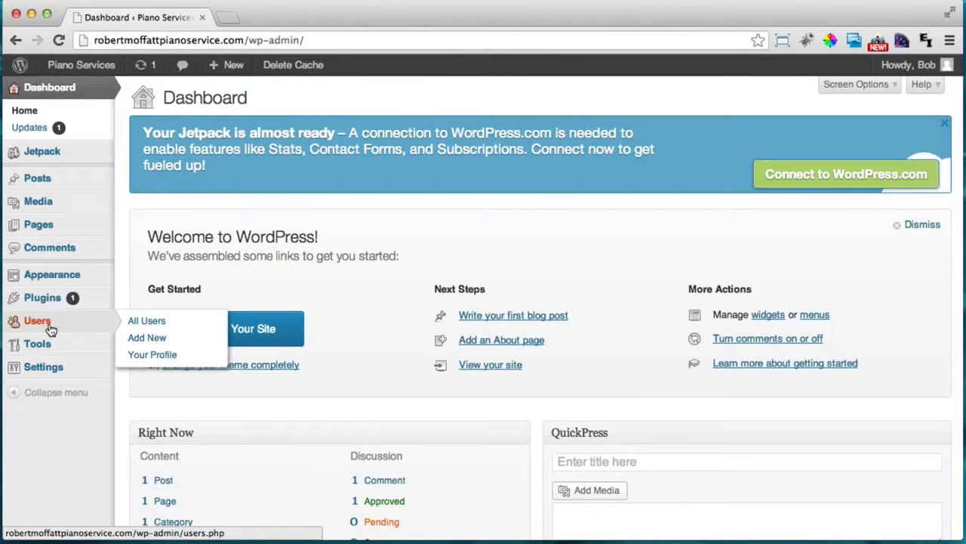
click(50, 324)
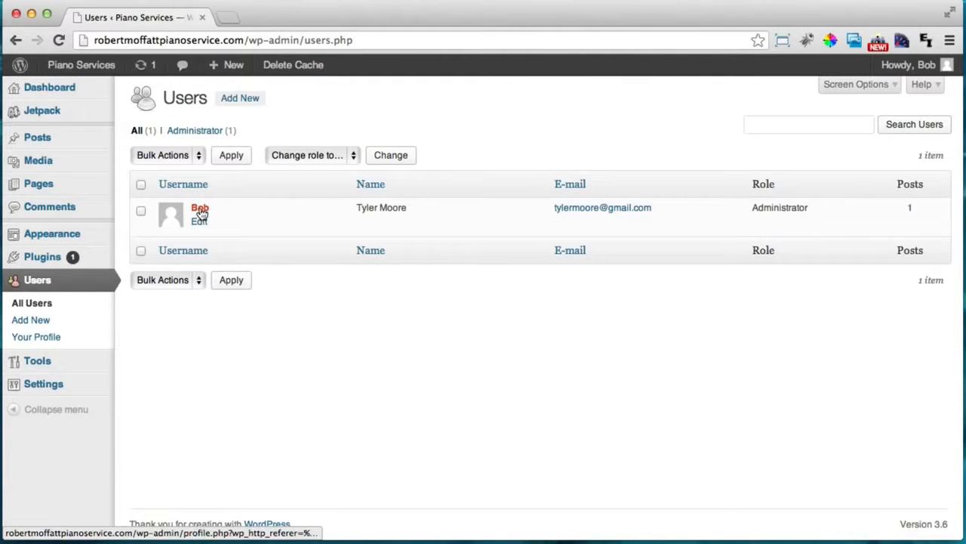
- On the administrator's profile, enter a new password in both password fields and update the profile
click(200, 215)
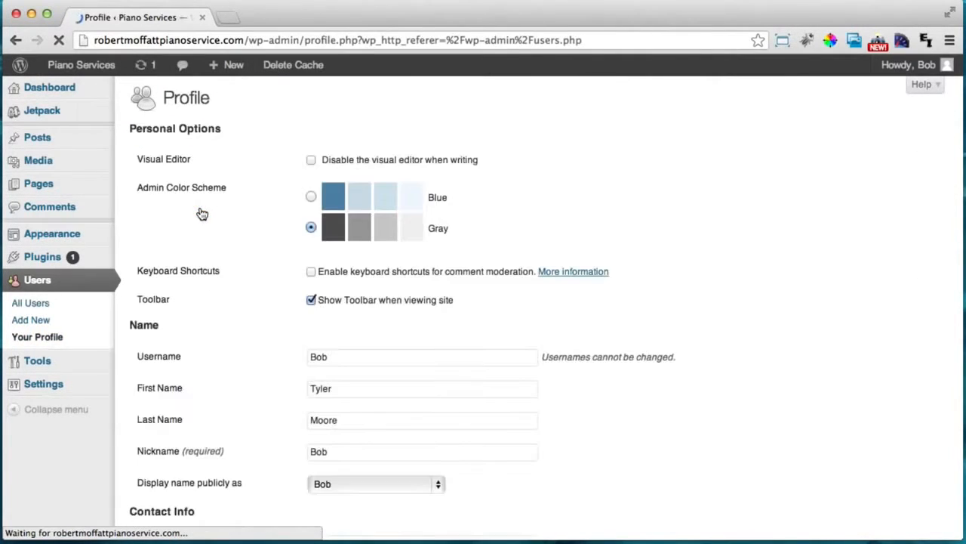
scroll(356, 280, down, 5)
scroll(358, 278, down, 5)
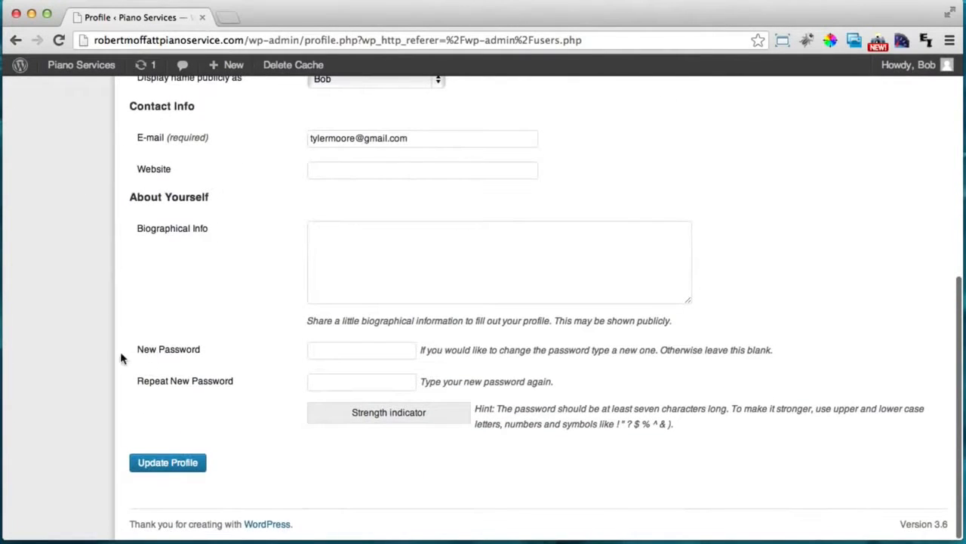
click(362, 356)
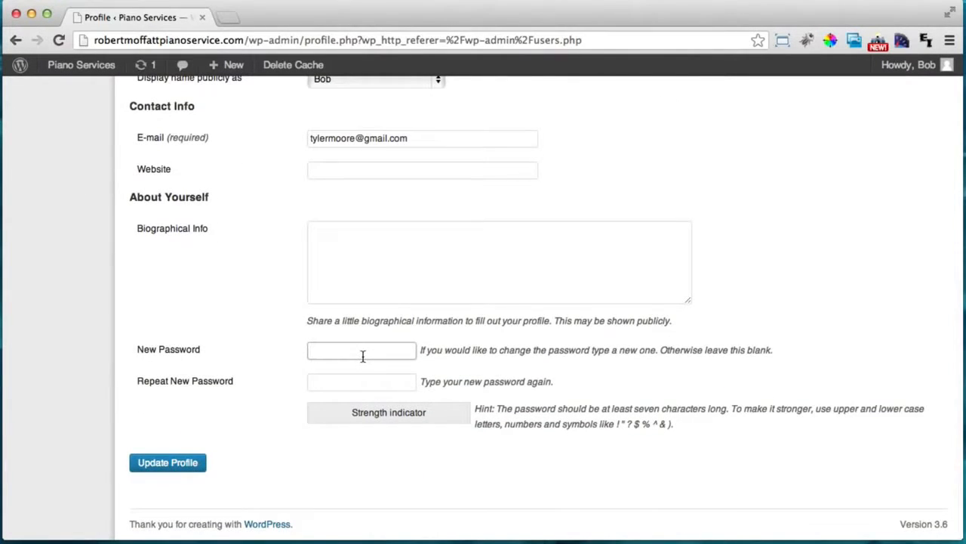
text(•••••••••••)
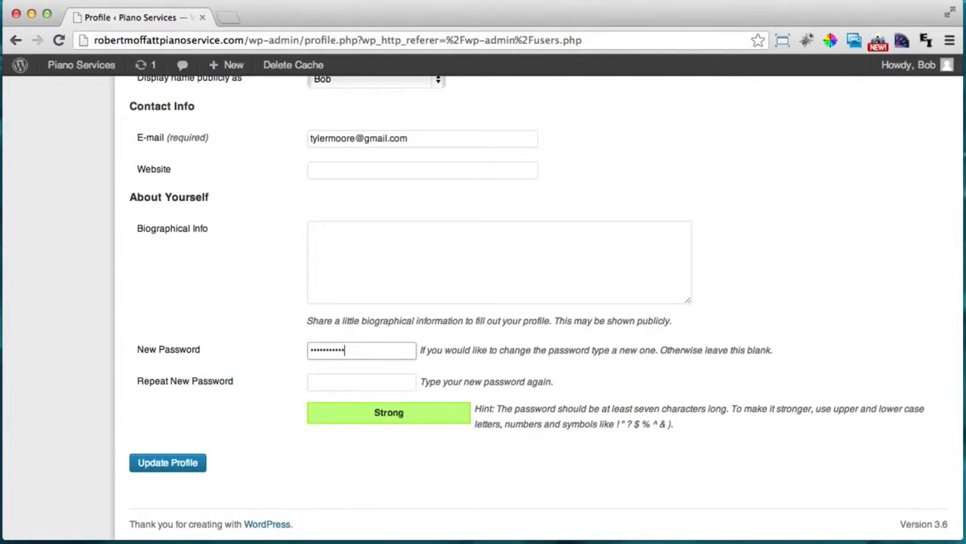
key(Tab)
text(•••••••••••)
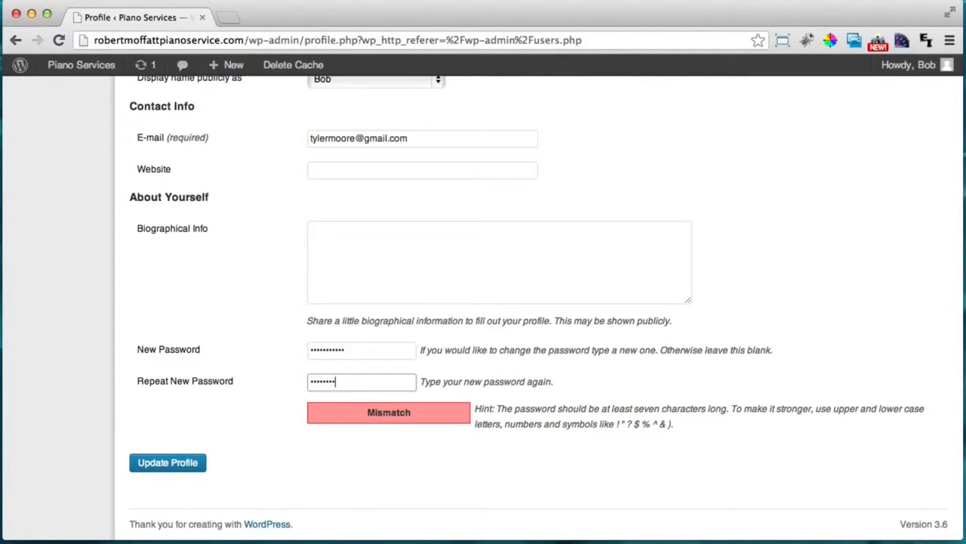
click(167, 463)
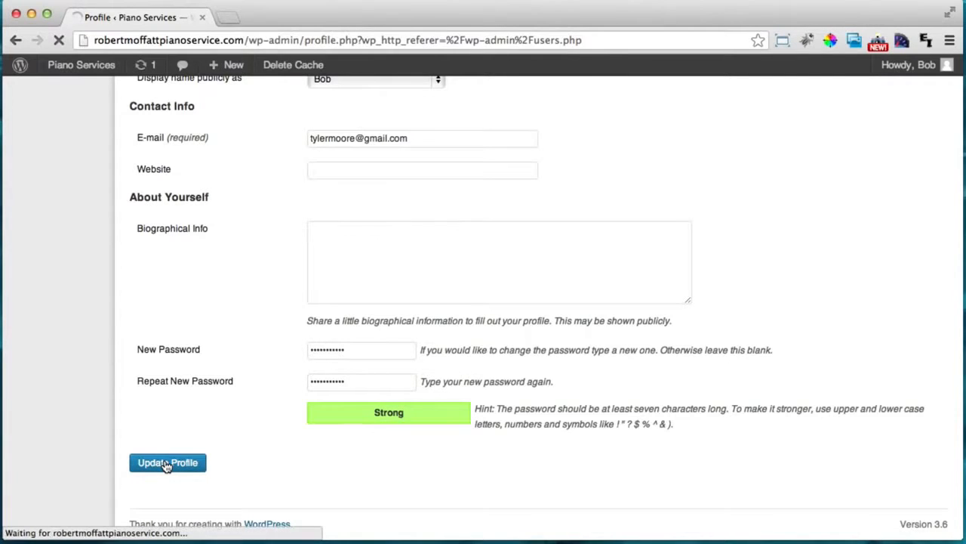
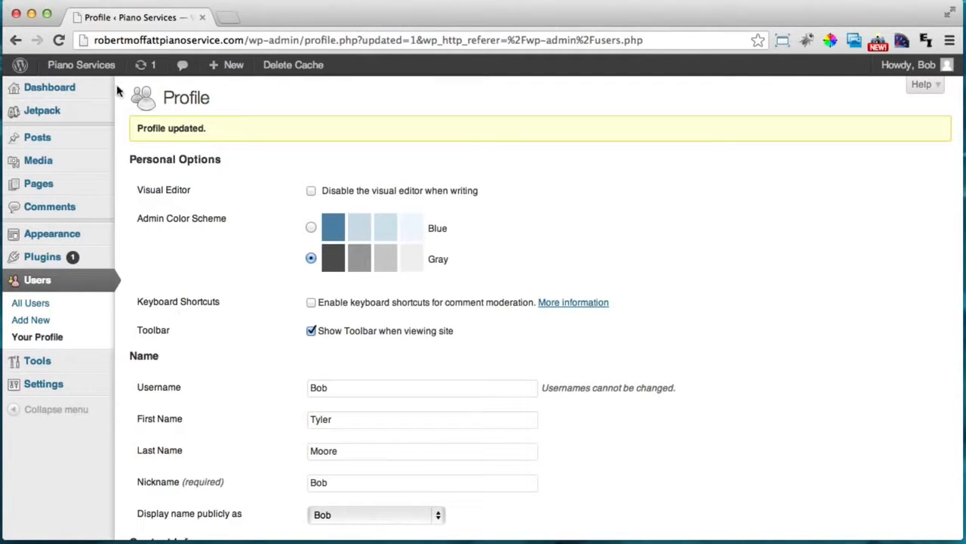
- Set WP Super Cache to Caching Off on its Easy tab and apply the status update
mouse_move(115, 76)
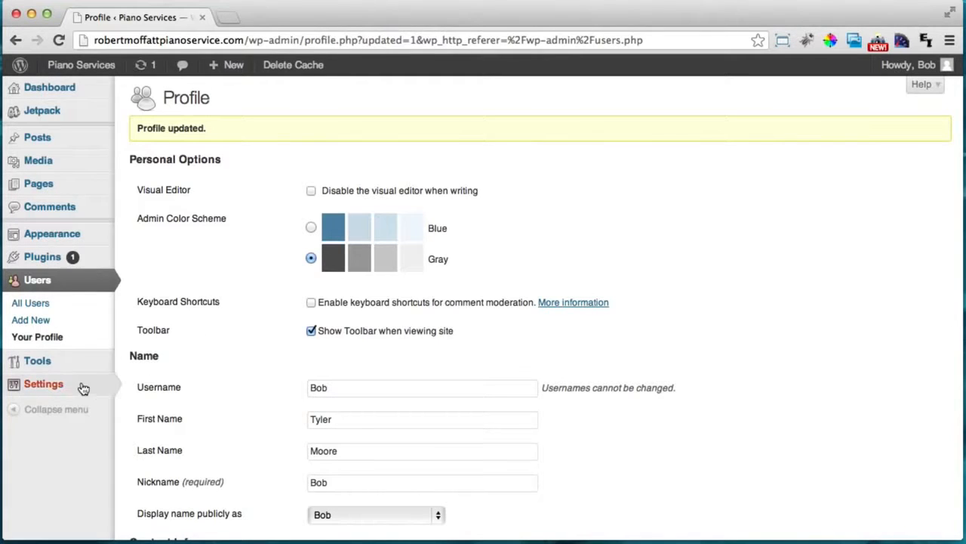
mouse_move(80, 385)
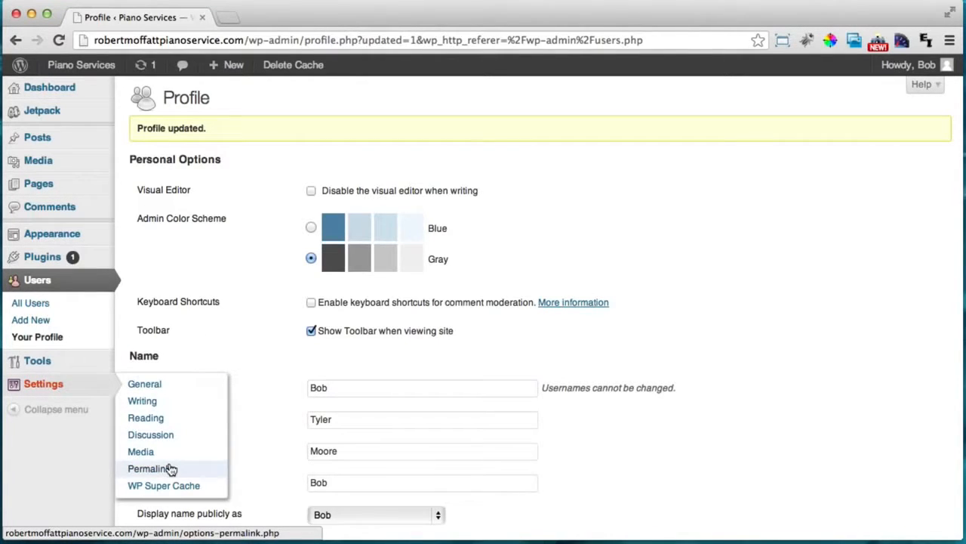
click(171, 490)
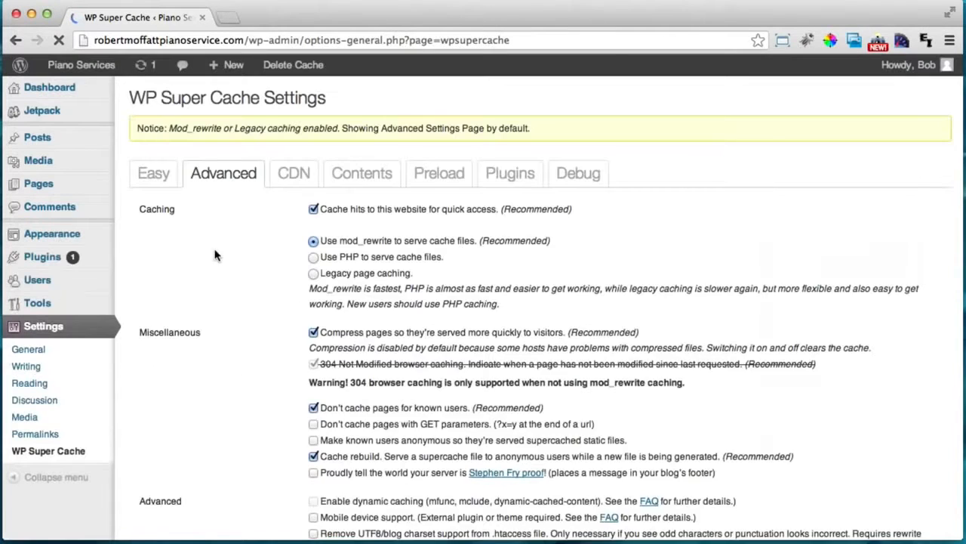
click(164, 183)
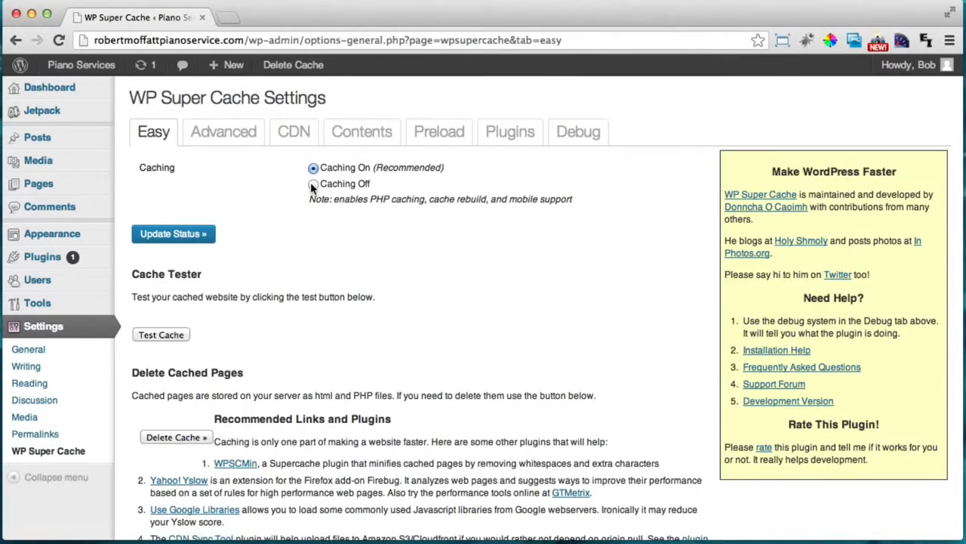
click(313, 185)
click(174, 234)
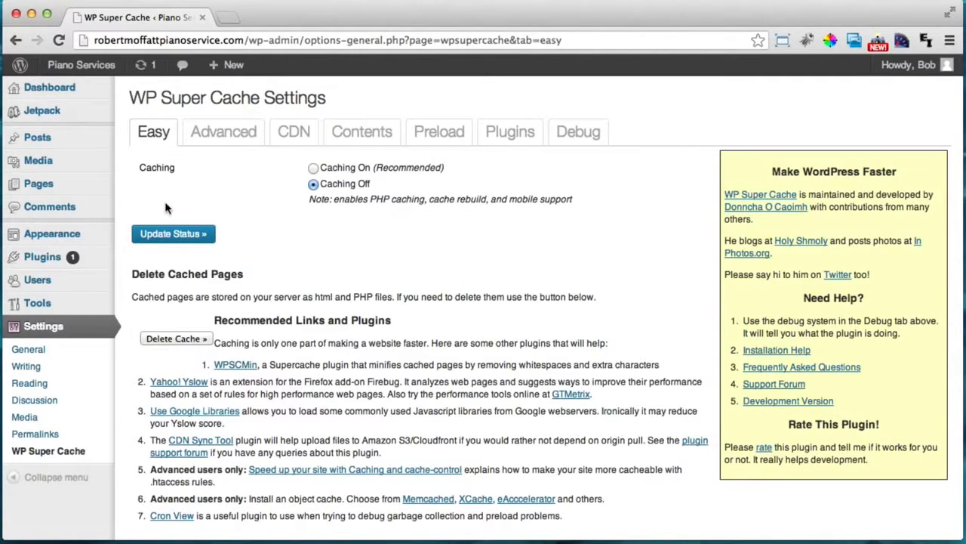
click(50, 262)
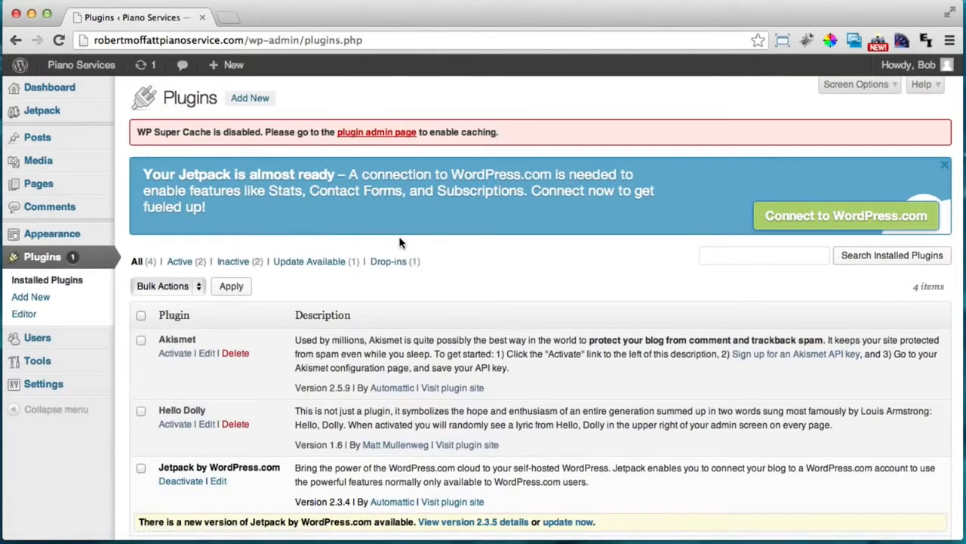
- Deactivate the WP Super Cache plugin, then delete it and confirm
scroll(400, 241, down, 5)
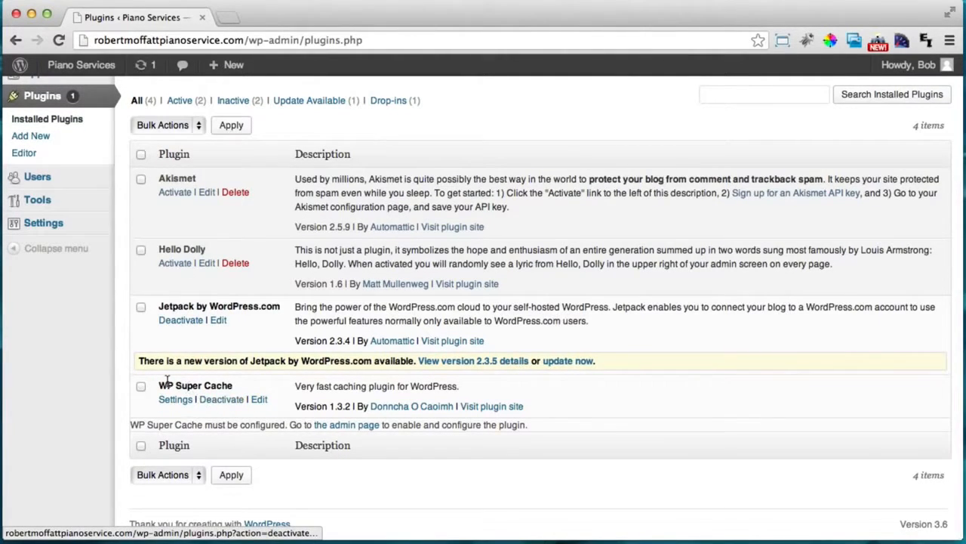
drag(161, 385, 218, 385)
click(232, 406)
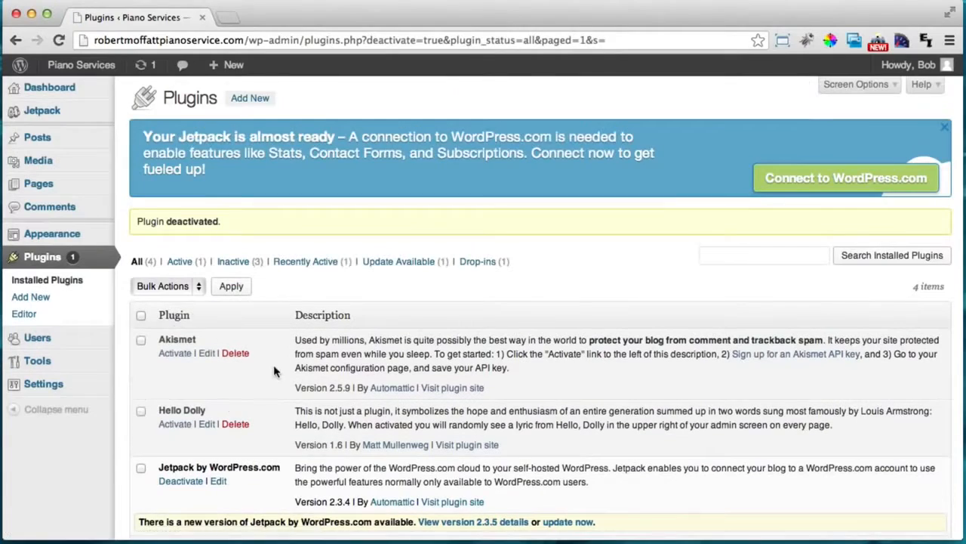
scroll(274, 367, down, 5)
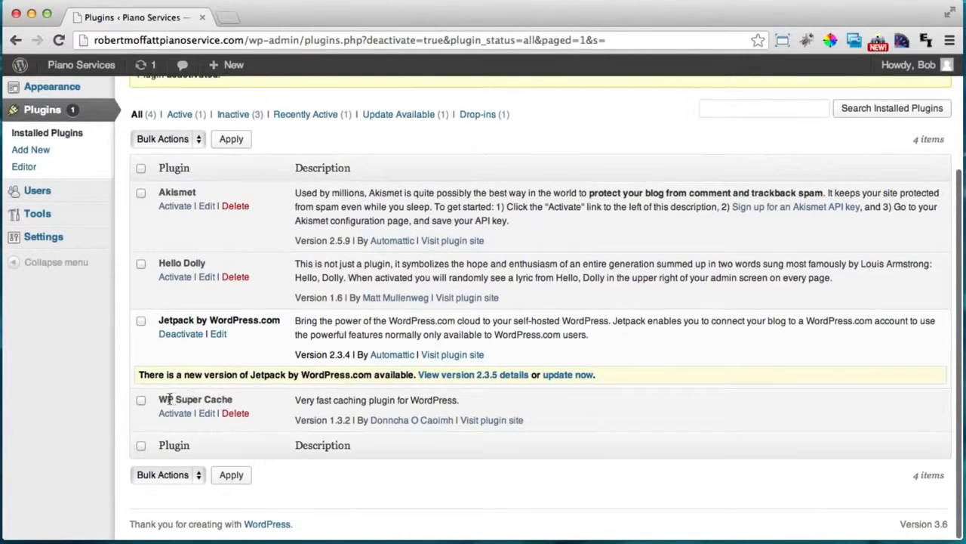
click(238, 414)
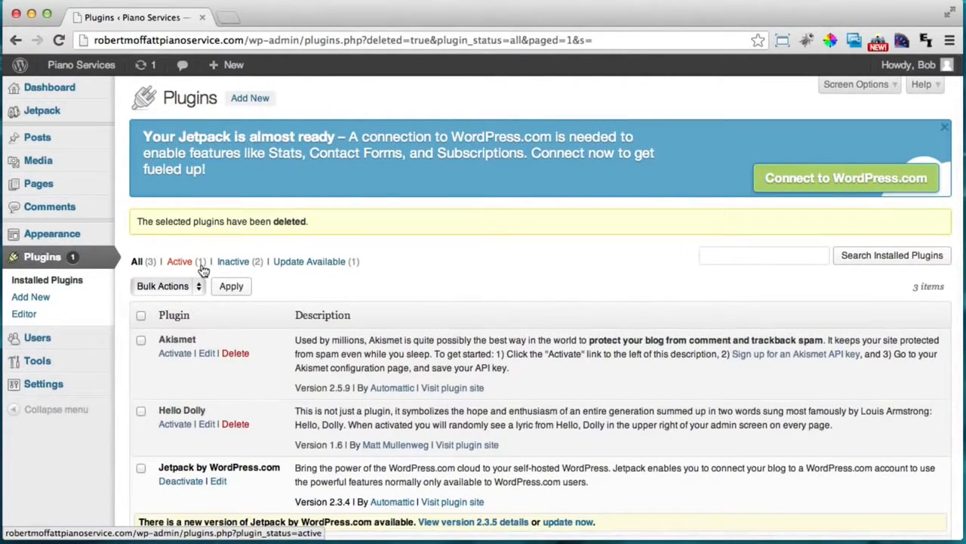
- Save the permalinks with the Post name structure, then return to the Dashboard
mouse_move(60, 386)
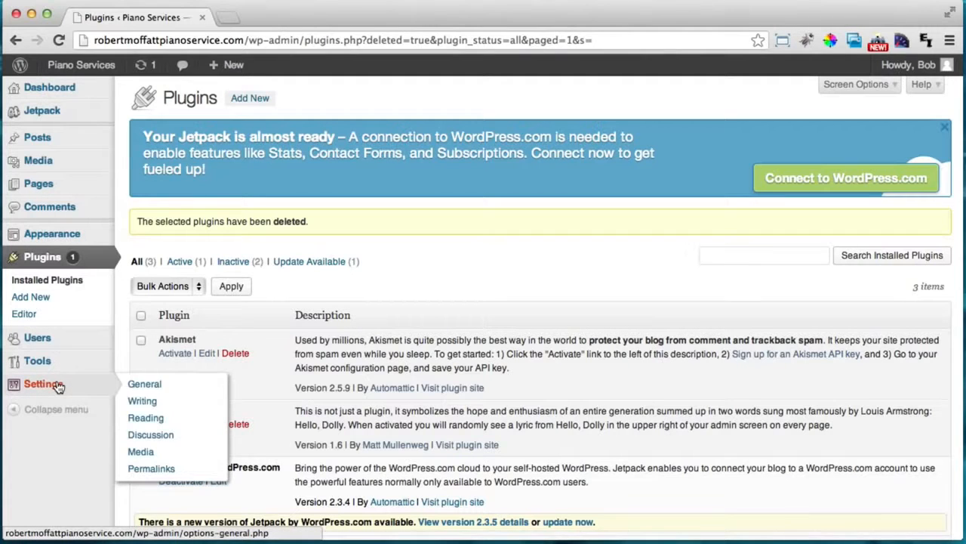
click(167, 470)
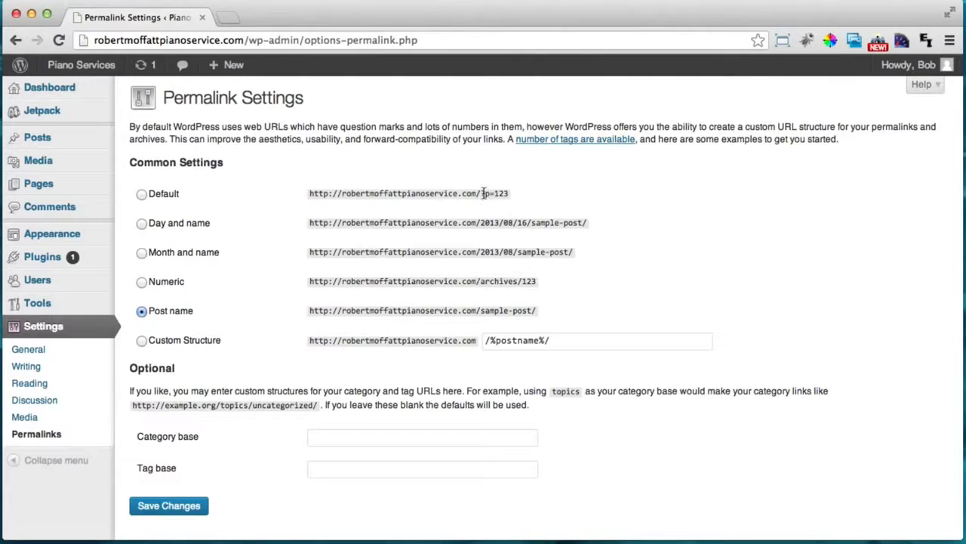
drag(481, 194, 505, 192)
click(172, 508)
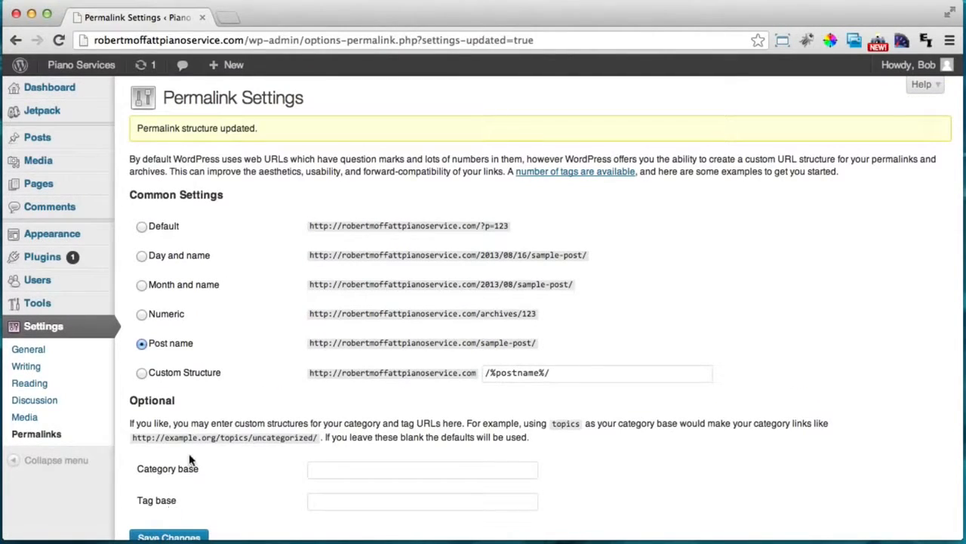
mouse_move(74, 90)
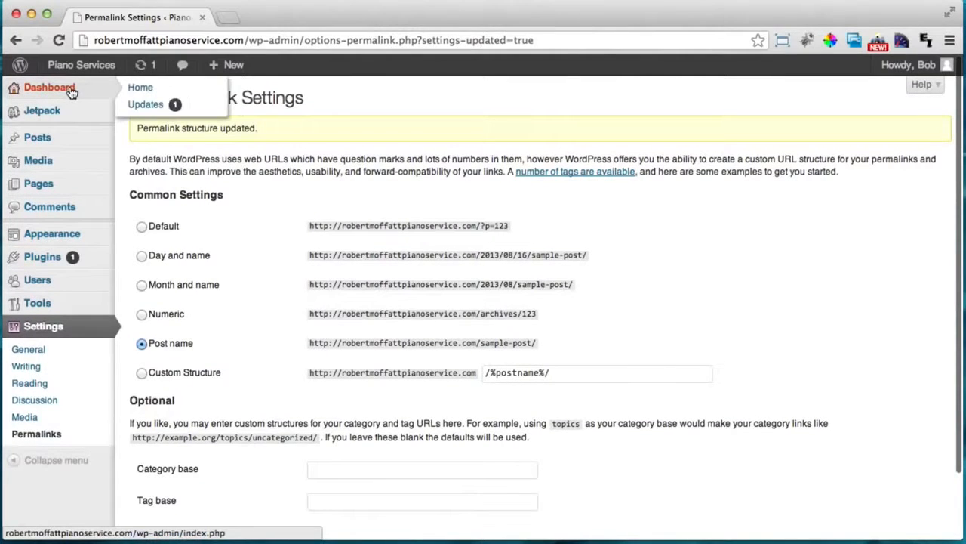
click(68, 90)
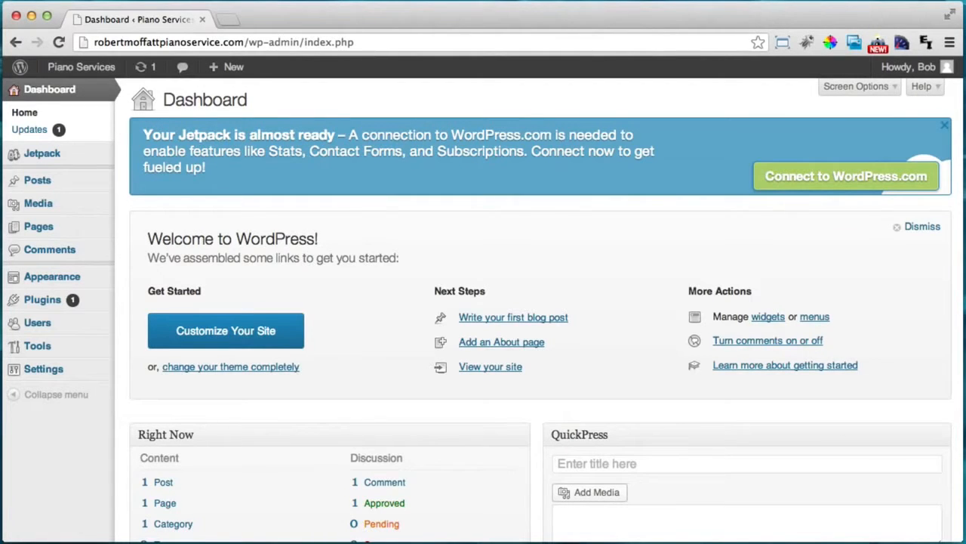
- Change 'Free' to 'Done' on the Install Wordpress checklist line and minimise TextEdit
key(super+Tab)
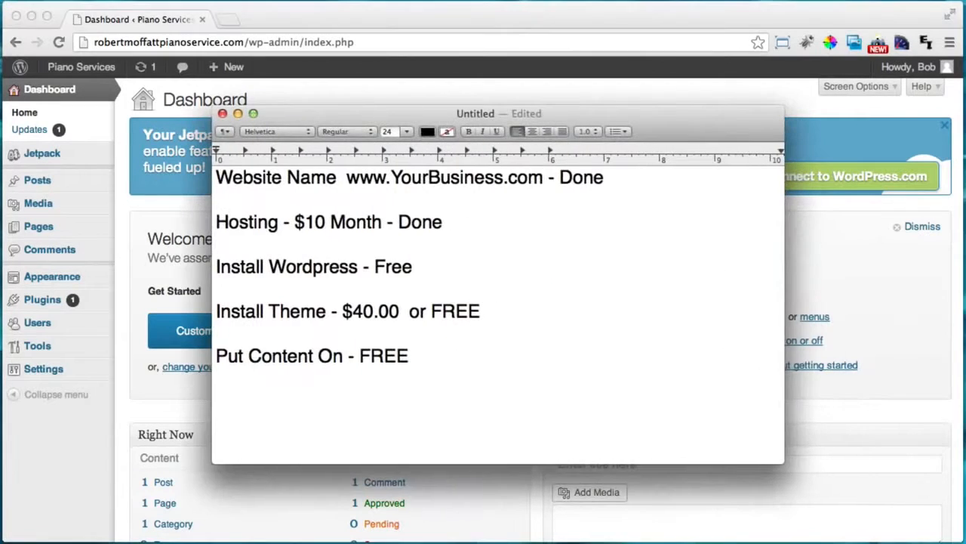
double_click(395, 266)
text(Done)
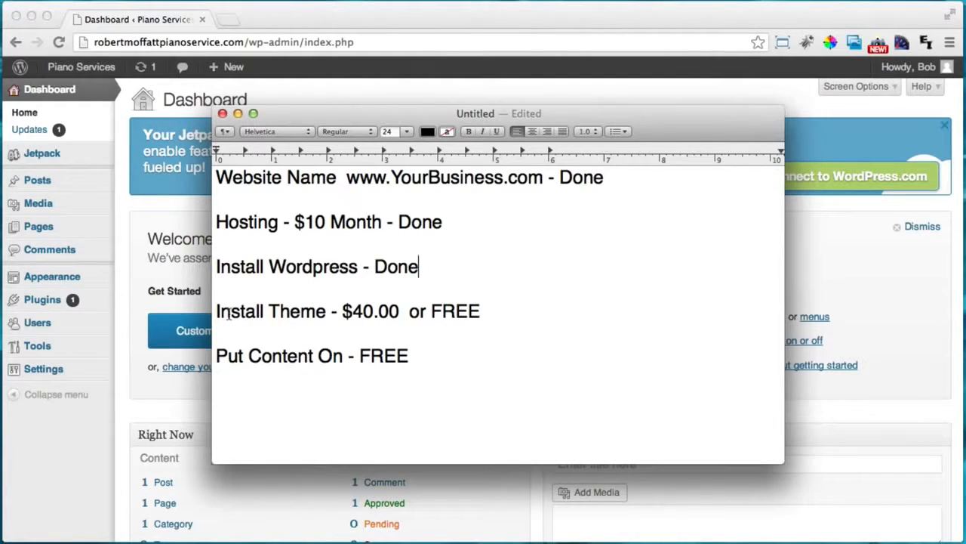
drag(228, 315, 324, 311)
click(324, 311)
drag(231, 121, 462, 123)
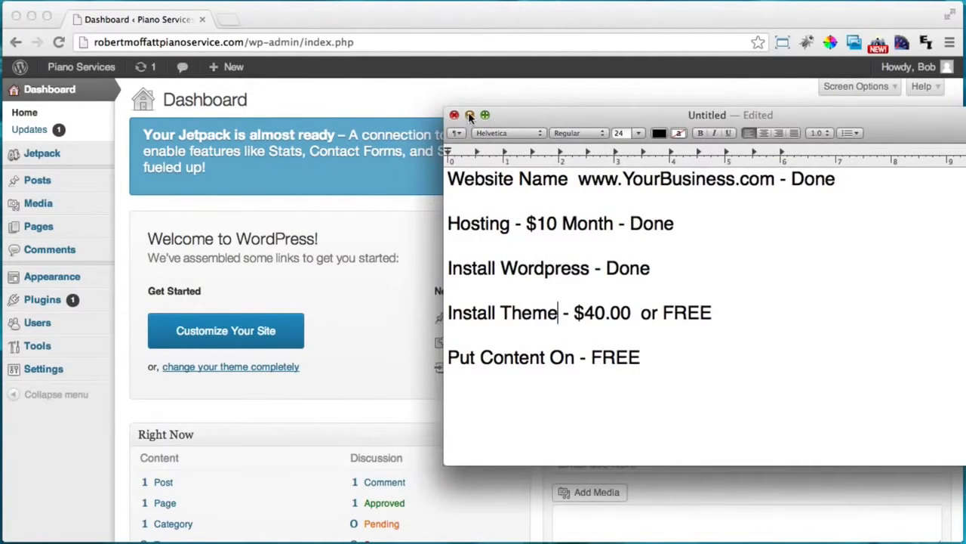
click(469, 115)
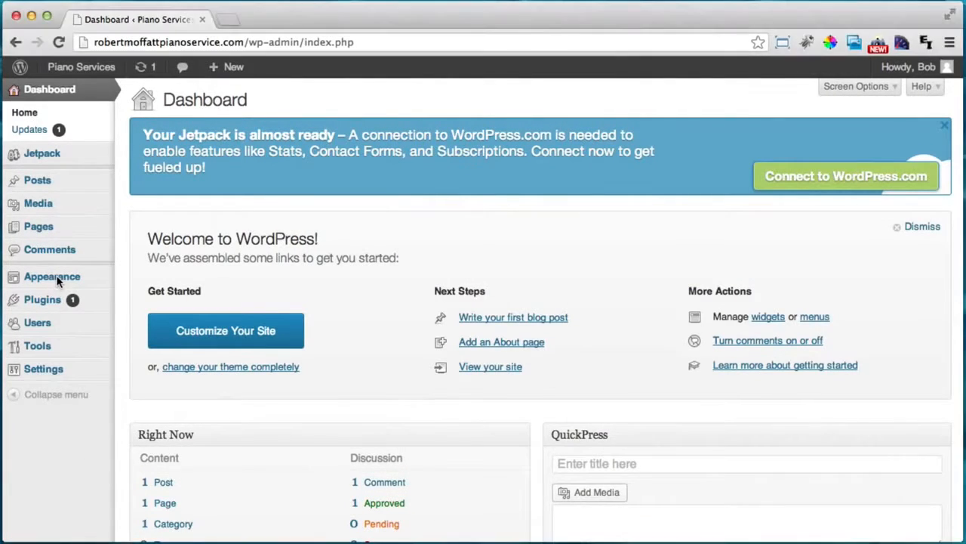
- Install the featured Annotum Base theme and activate it
mouse_move(57, 281)
click(160, 278)
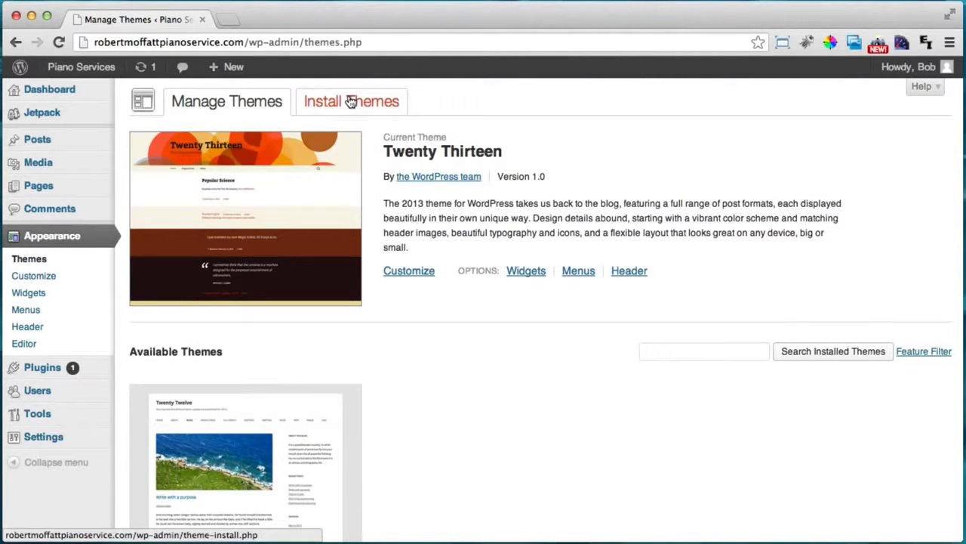
click(351, 102)
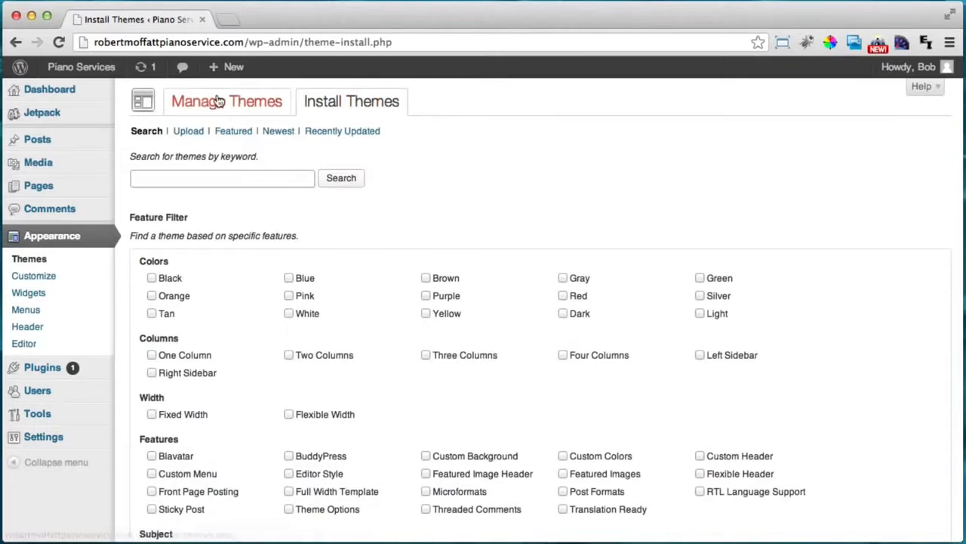
click(240, 133)
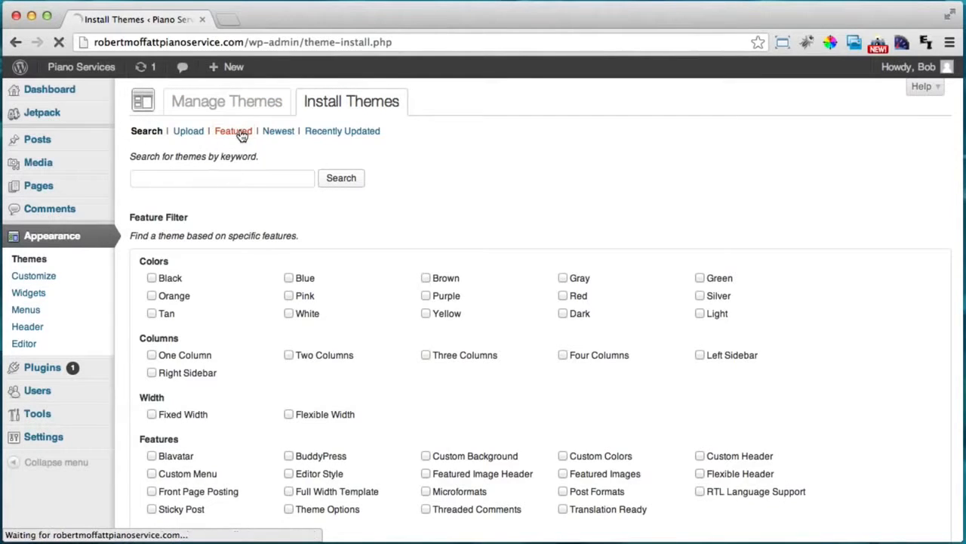
scroll(381, 195, down, 5)
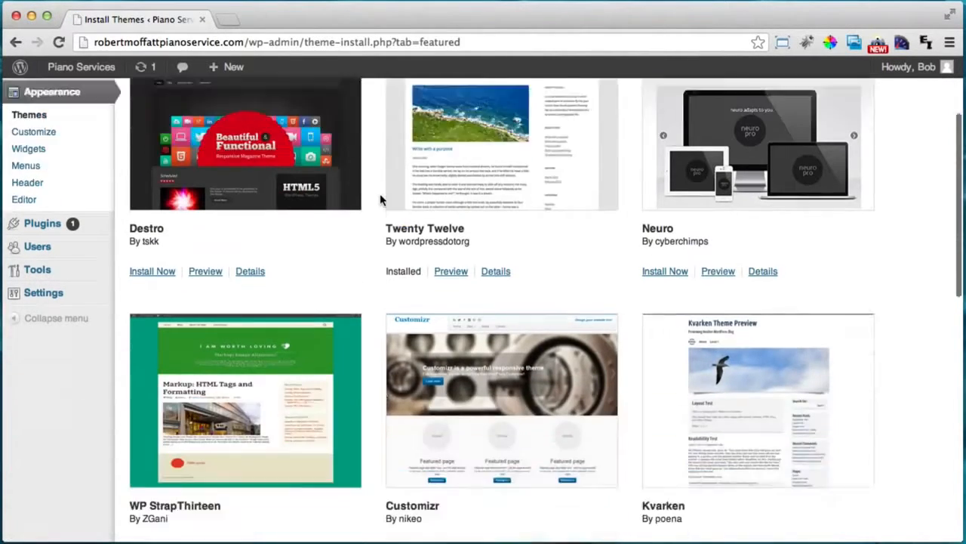
scroll(380, 194, down, 5)
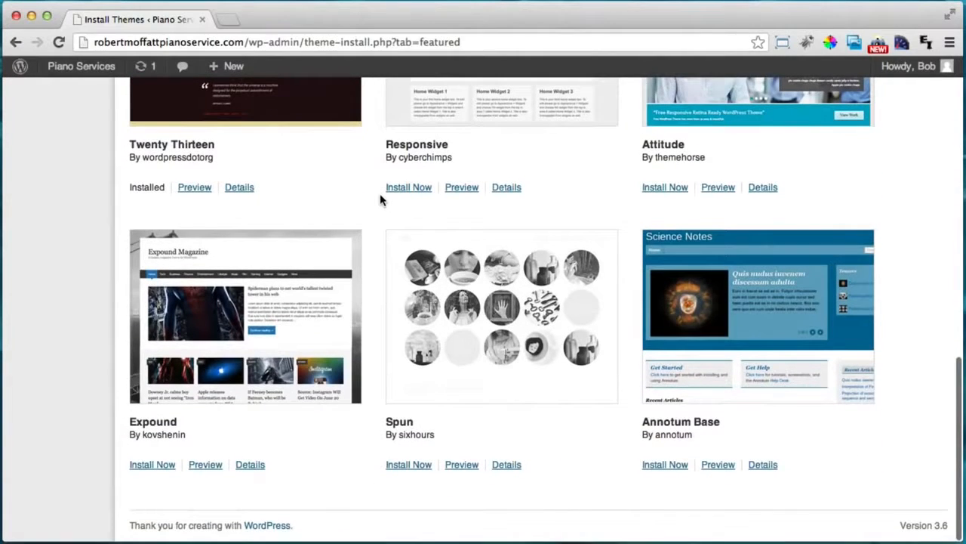
click(666, 468)
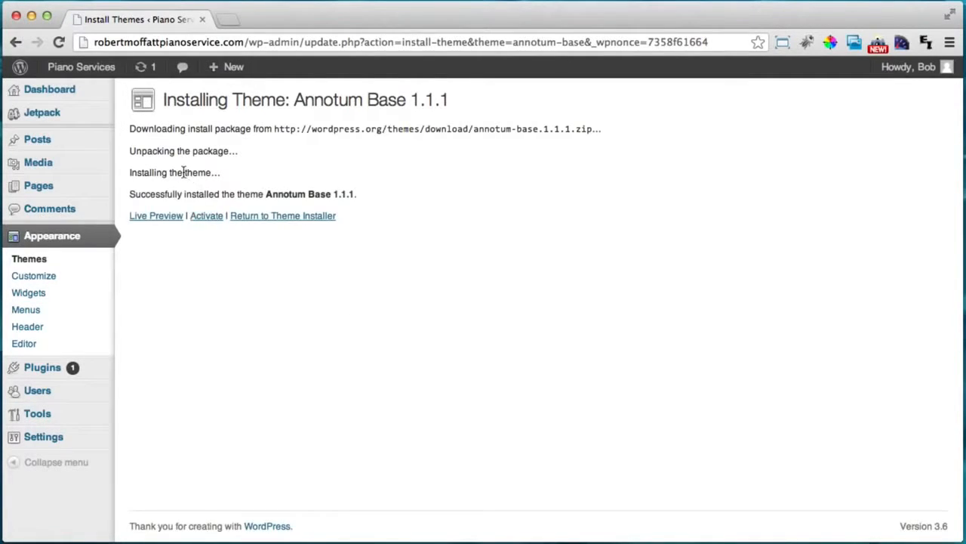
click(210, 216)
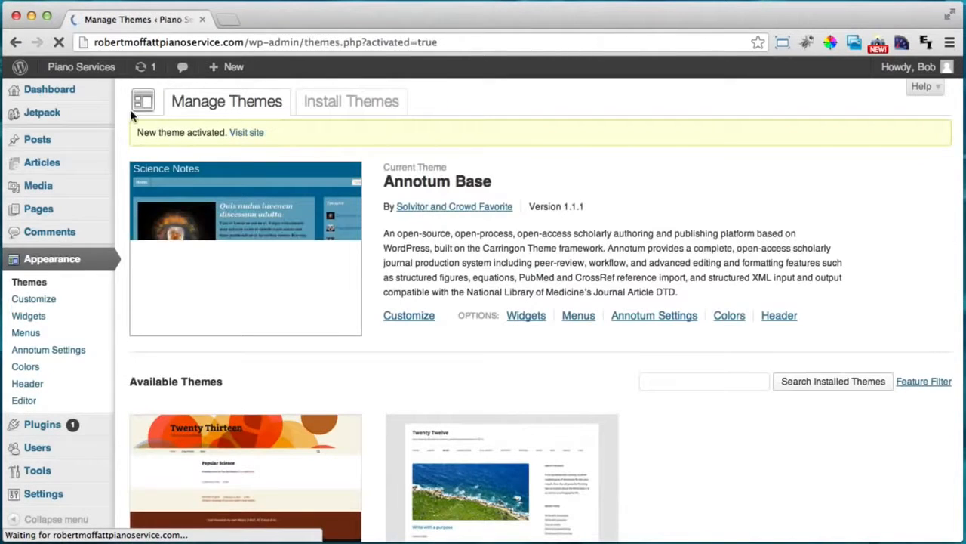
- Preview the live Piano Services site in the new theme, then close that tab
super+click(94, 67)
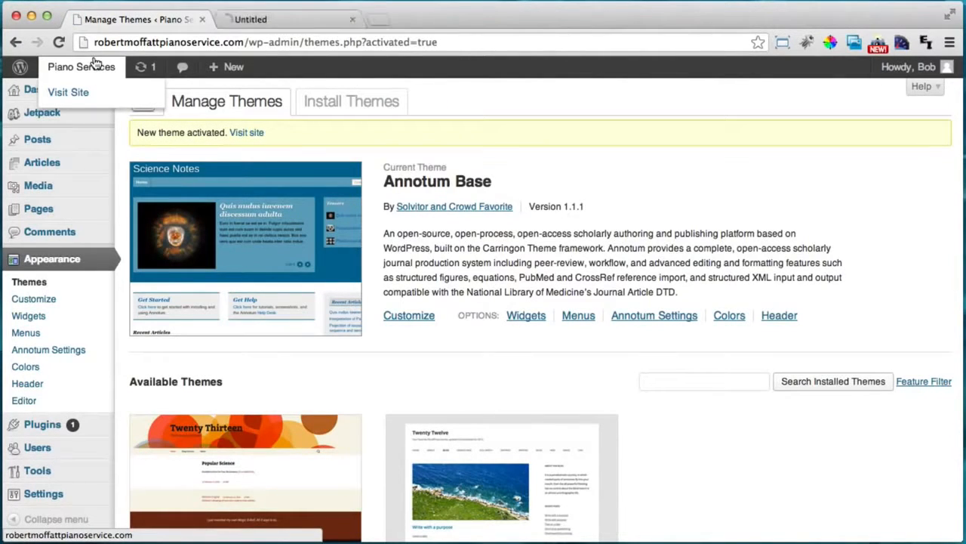
click(264, 19)
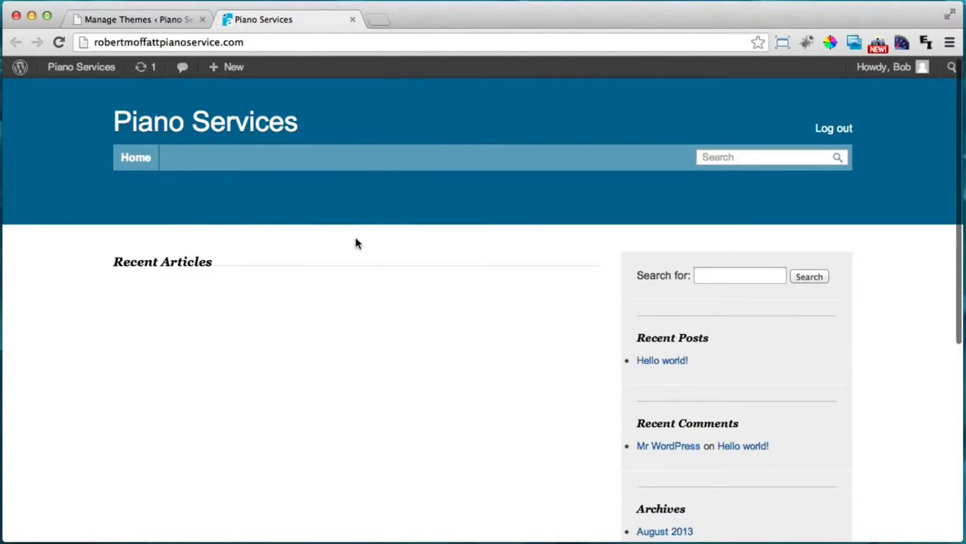
scroll(355, 243, down, 5)
scroll(355, 244, up, 5)
click(352, 19)
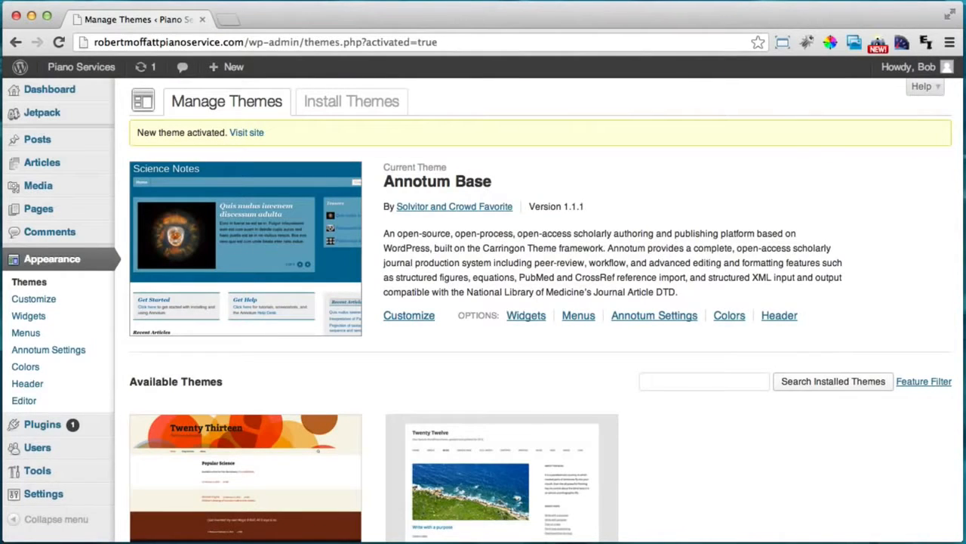
- Check the $40.00 theme price noted in the checklist, then minimise the checklist
key(super+Tab)
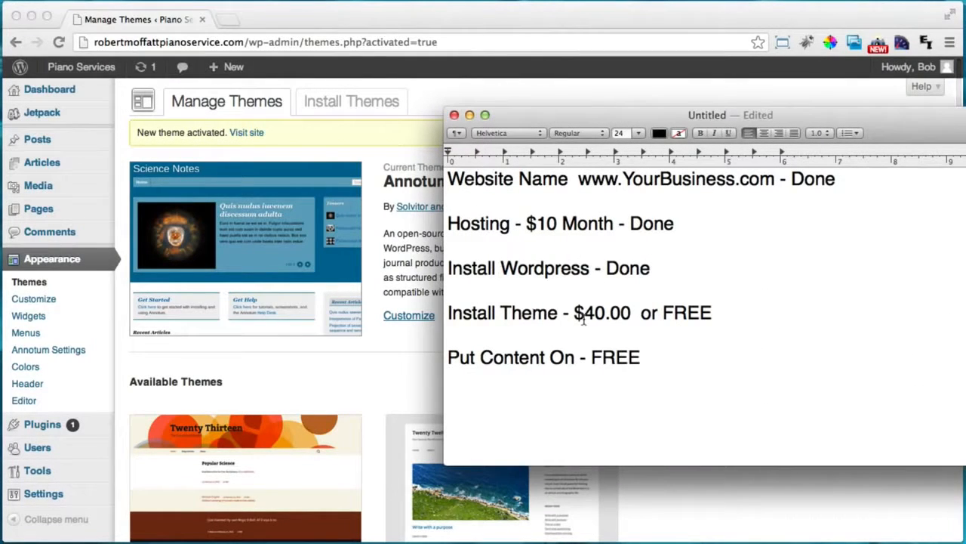
drag(575, 313, 631, 313)
click(631, 312)
click(470, 115)
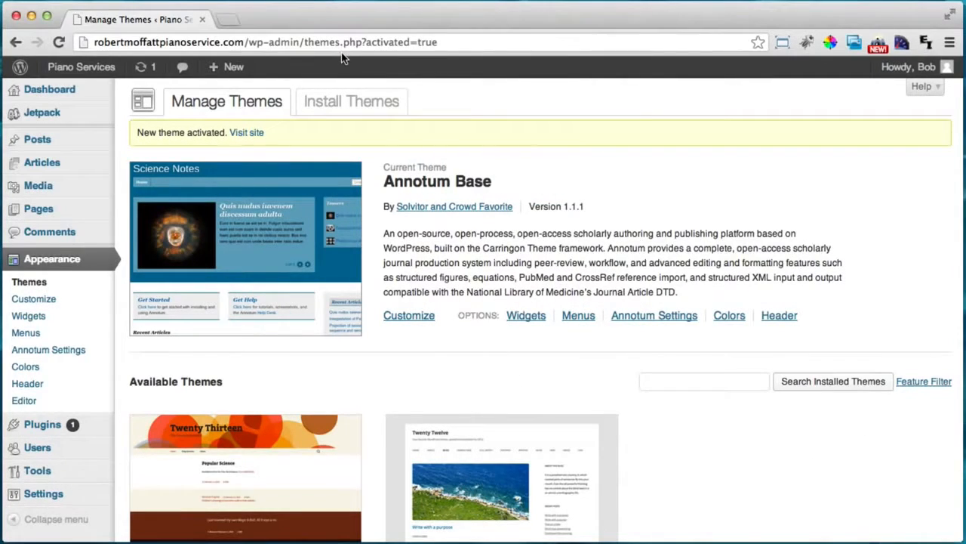
key(super+t)
- Search ThemeForest for 'delta' and view the Delta portfolio theme's item page
text(theme)
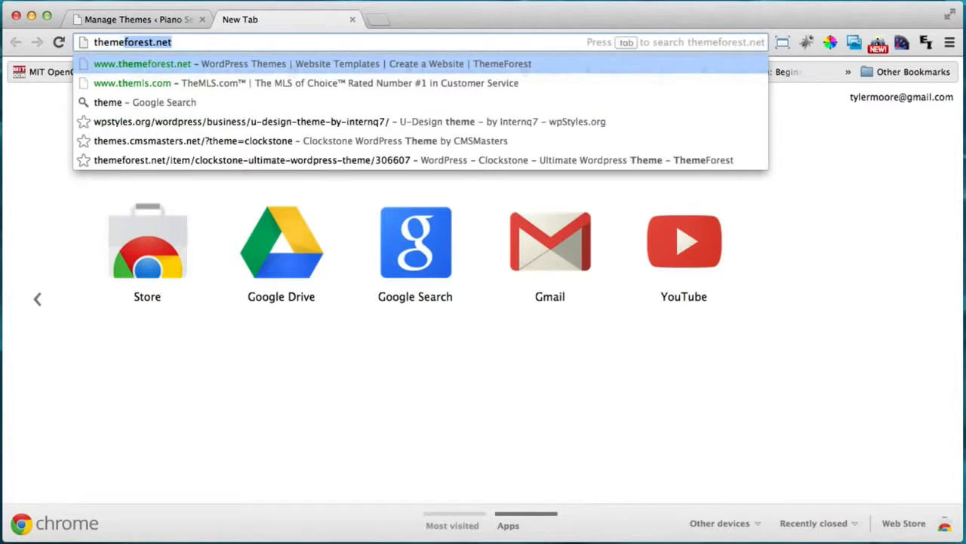
key(Return)
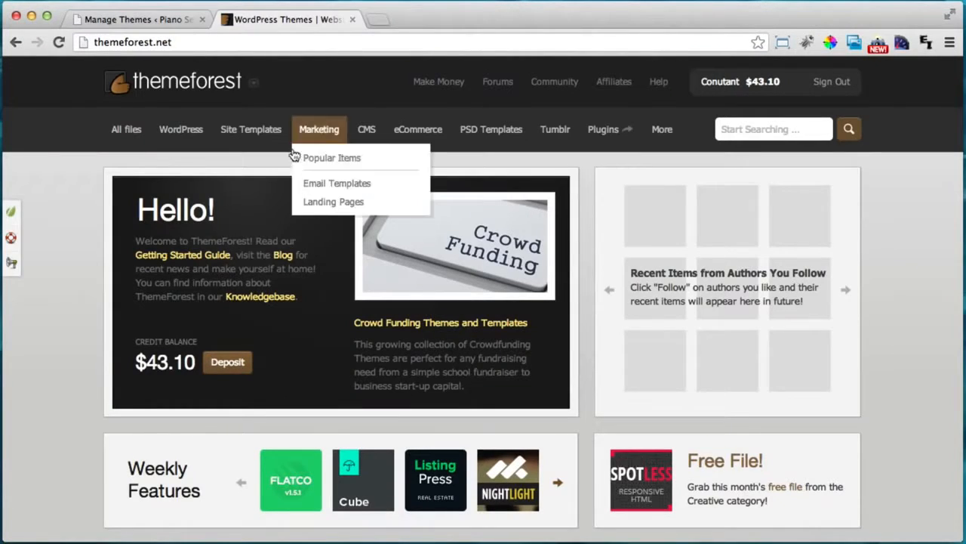
click(763, 129)
text(delta)
key(Return)
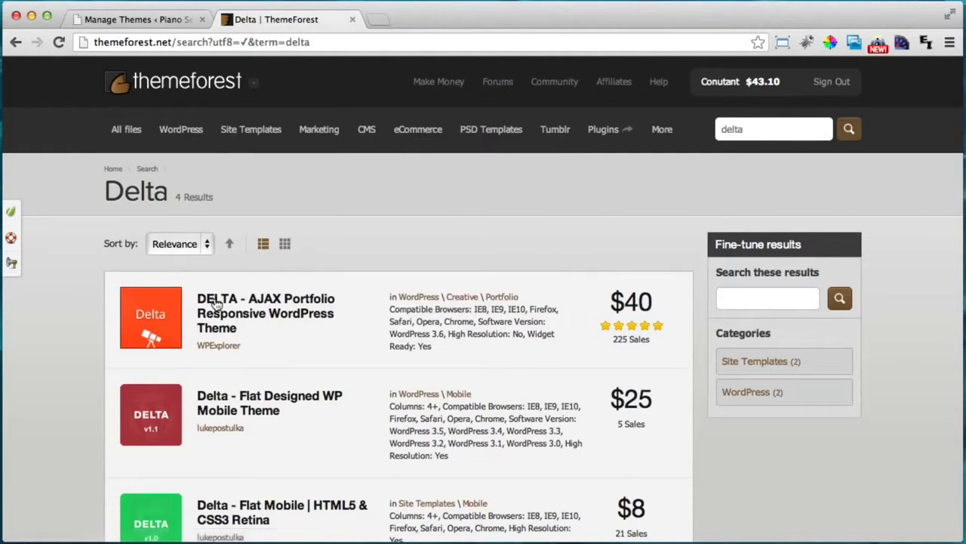
click(266, 301)
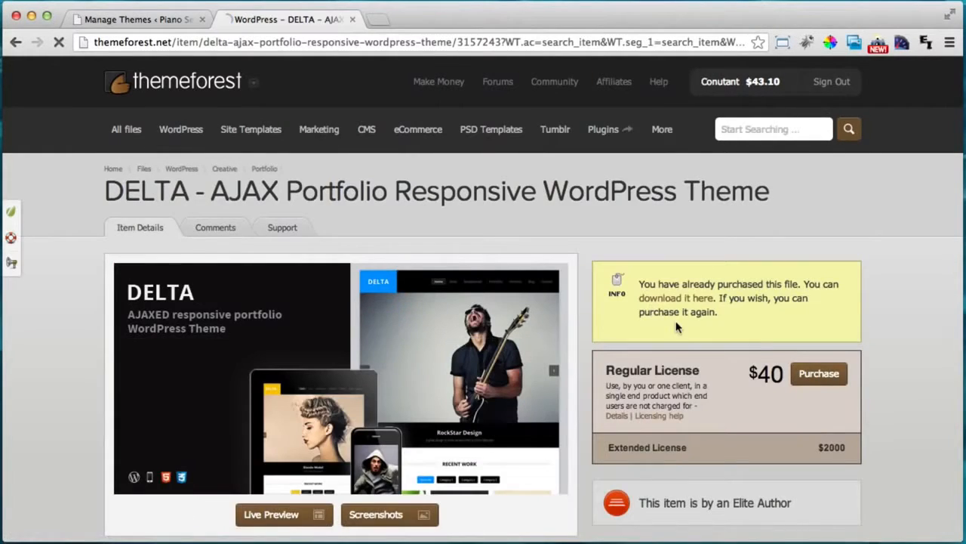
scroll(391, 301, down, 4)
scroll(391, 300, up, 3)
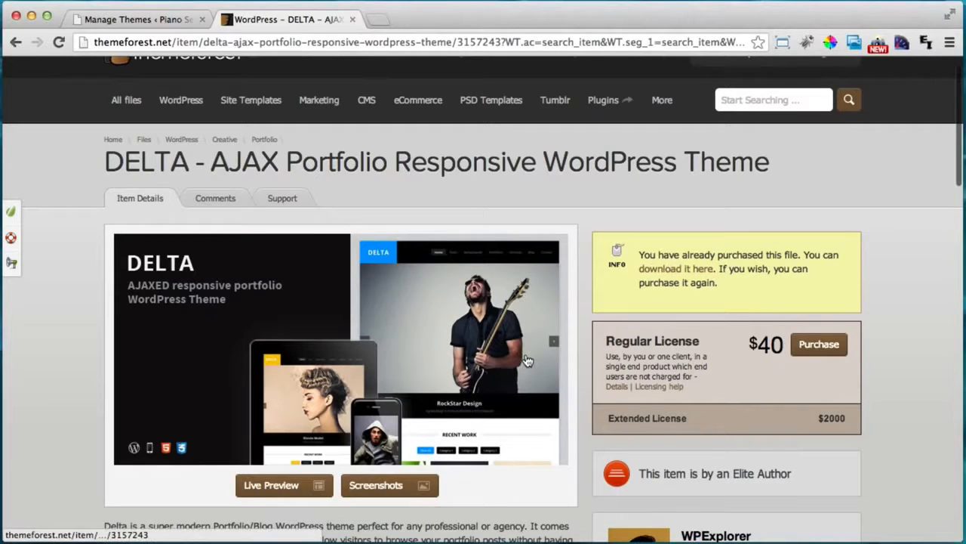
scroll(521, 295, up, 1)
scroll(521, 294, up, 2)
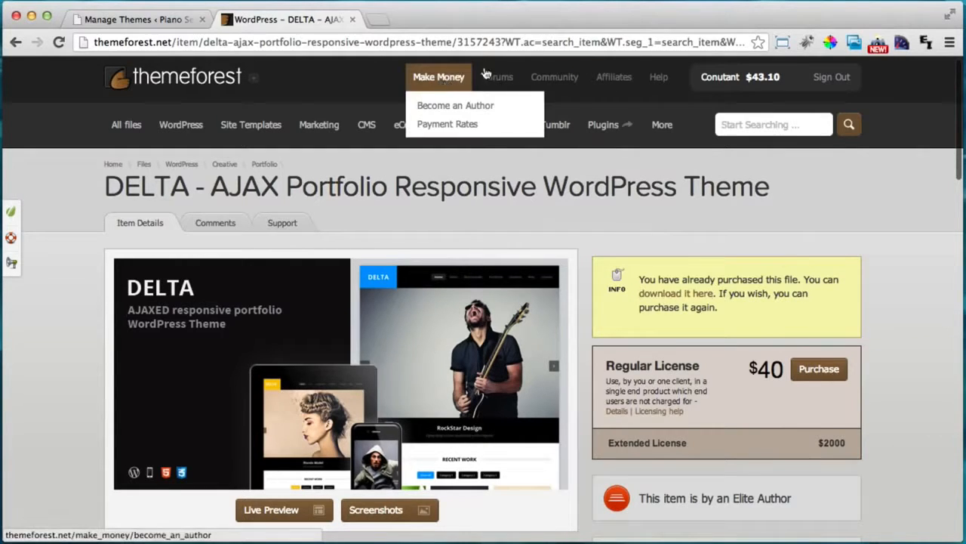
- Download Delta's installable WordPress file from the account's Downloads, then close the ThemeForest tab
click(763, 83)
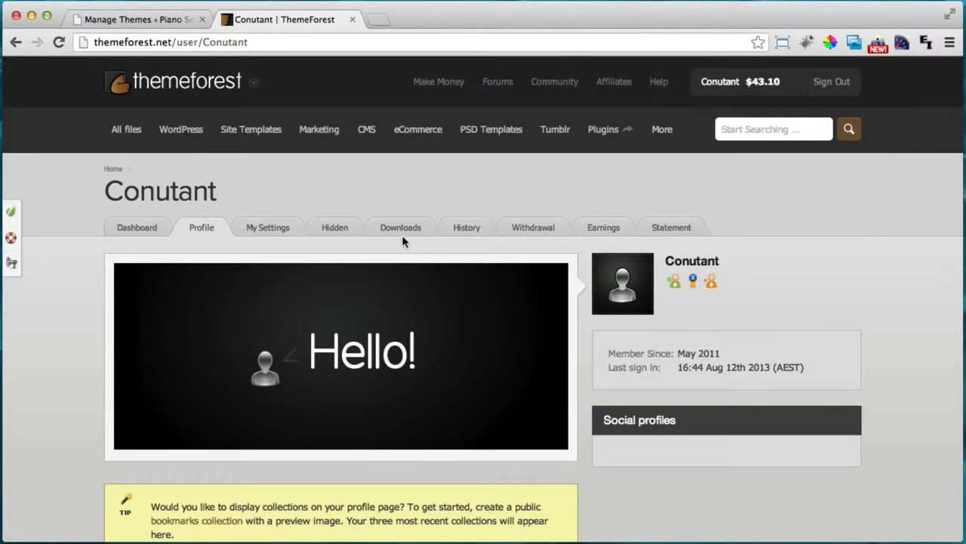
click(390, 229)
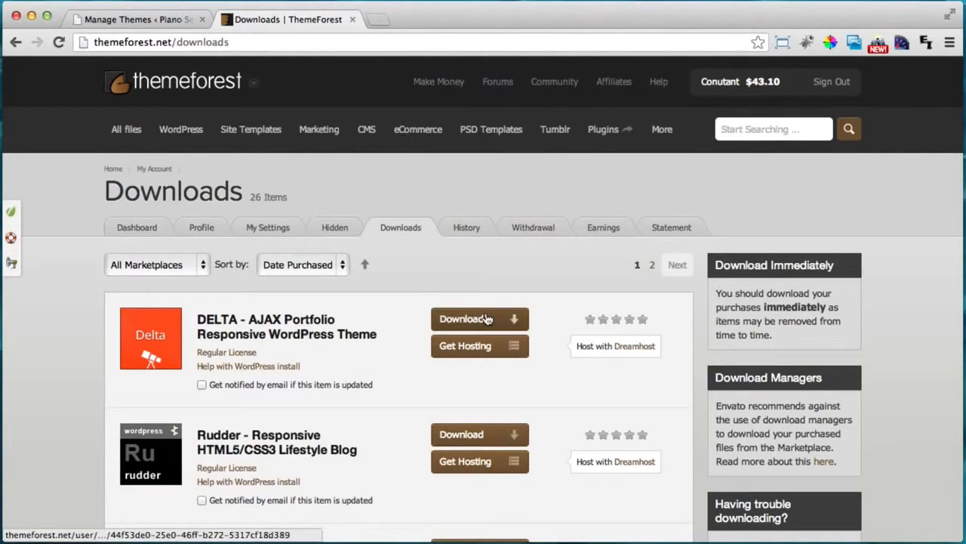
click(487, 319)
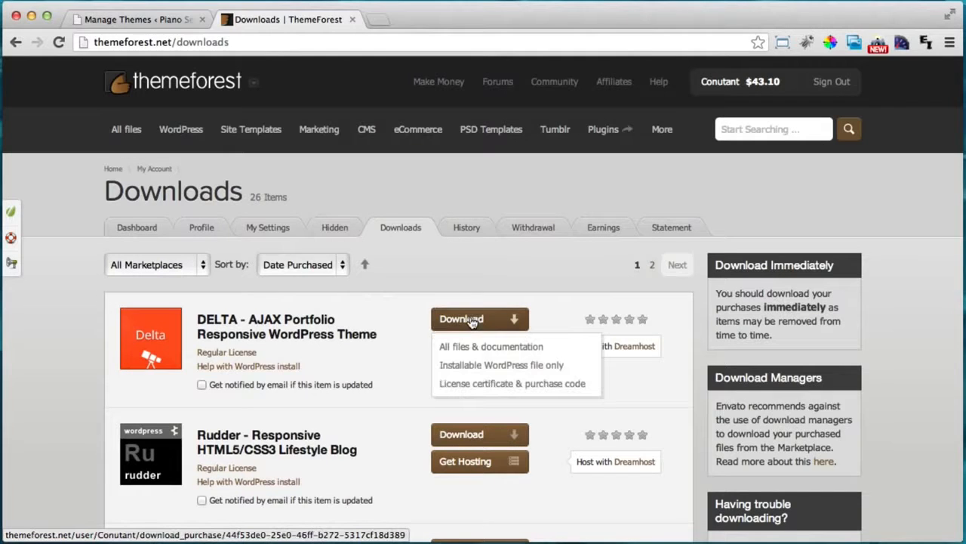
click(489, 372)
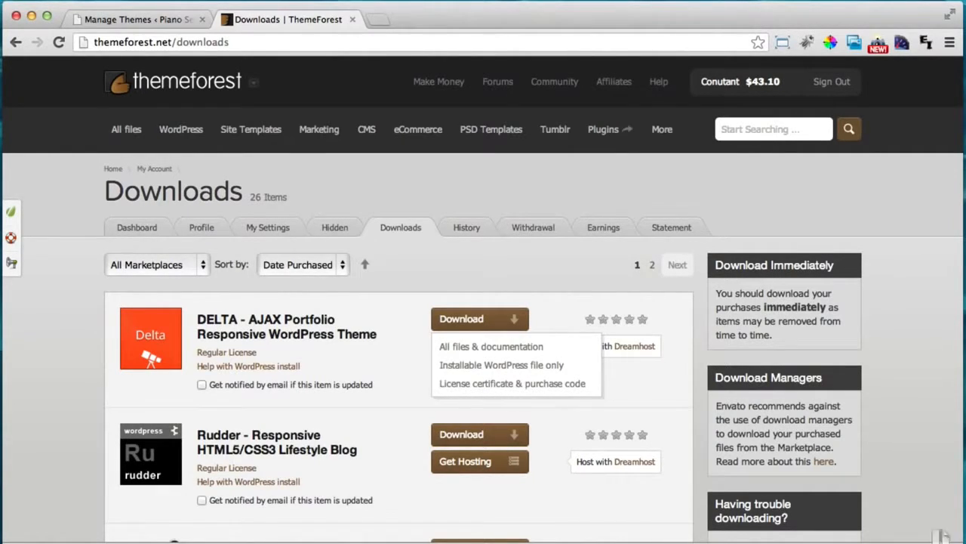
click(353, 19)
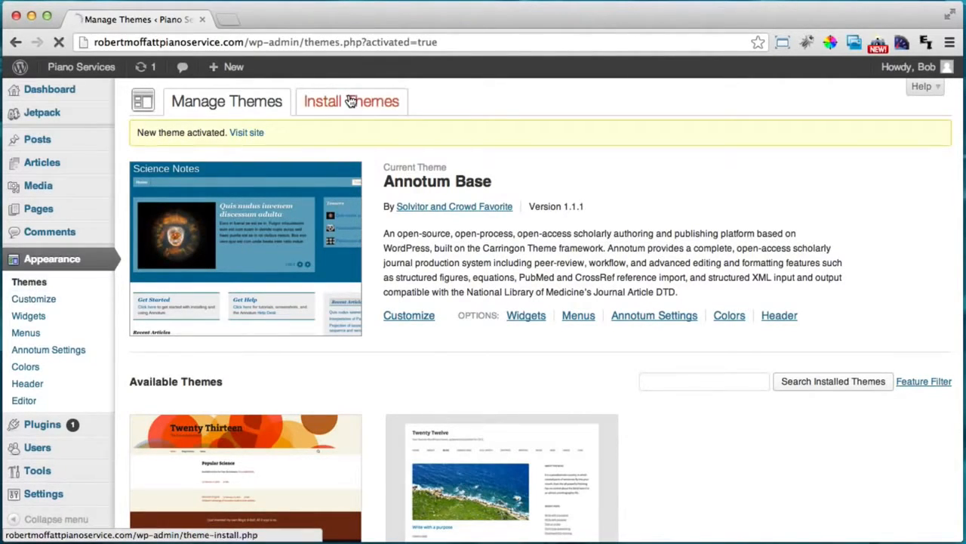
- Upload the themeforest zip from the Desktop and install the Delta theme
click(351, 101)
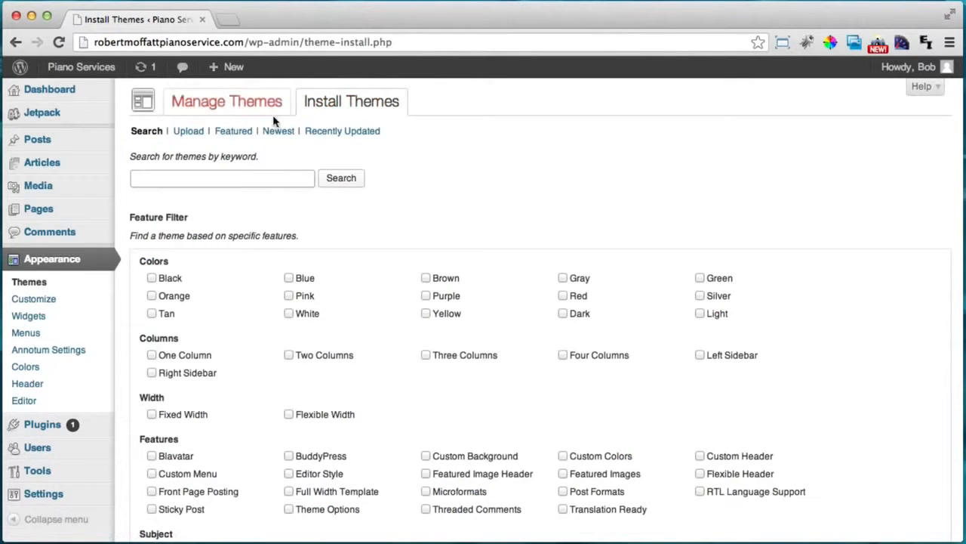
click(189, 132)
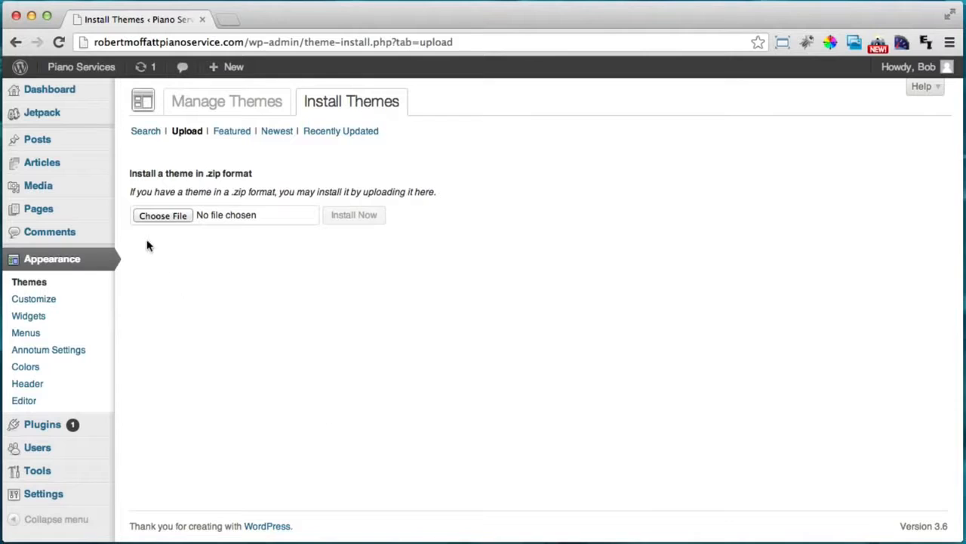
click(159, 216)
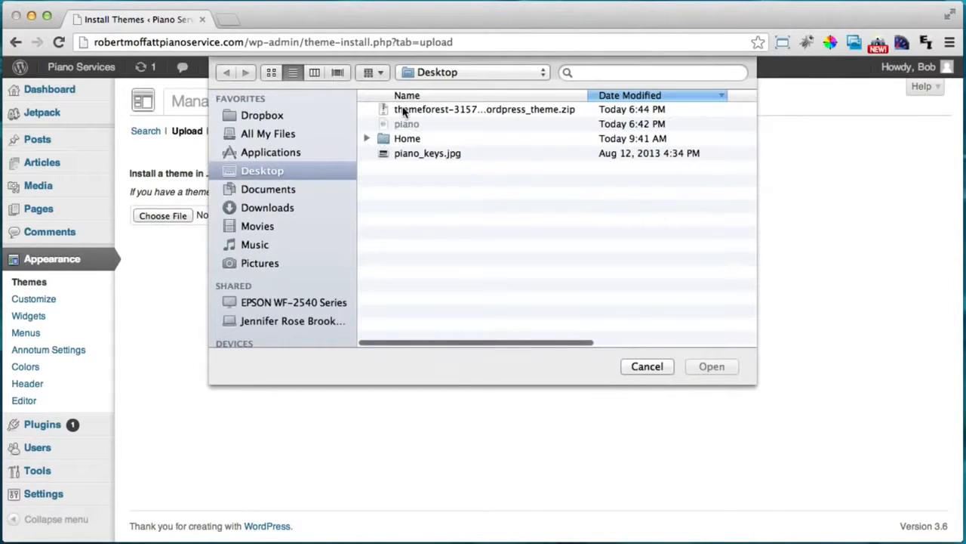
click(438, 110)
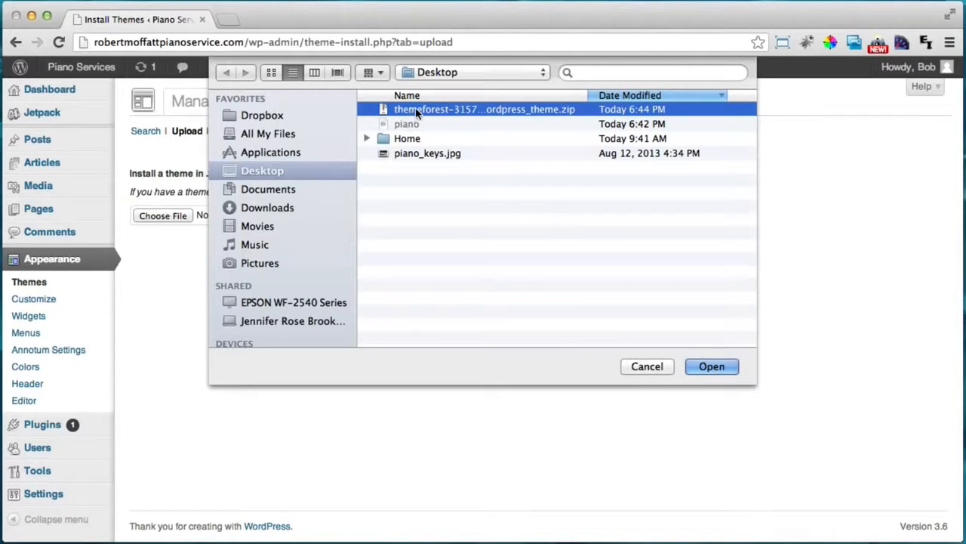
click(712, 368)
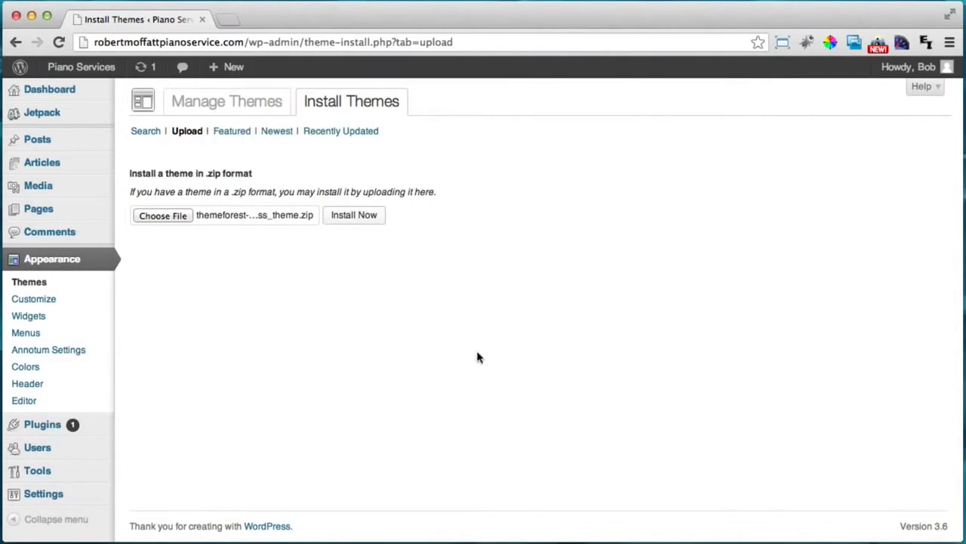
click(344, 217)
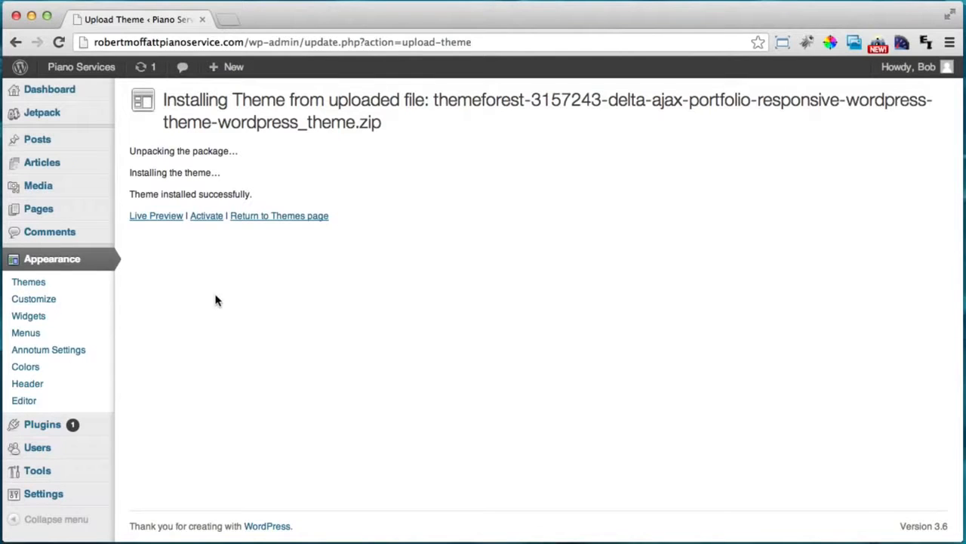
- Activate the Delta theme and check the new design on the live front page
click(201, 219)
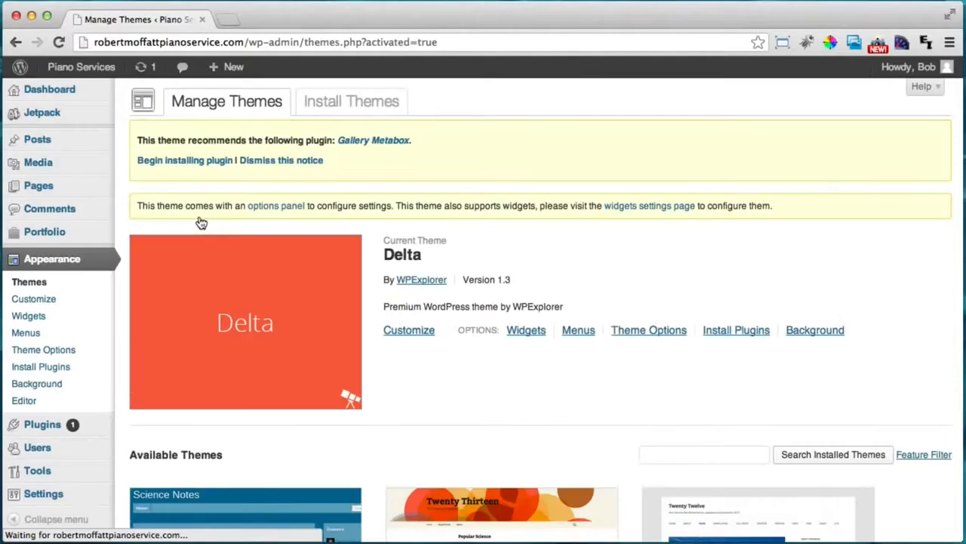
super+click(77, 67)
click(270, 19)
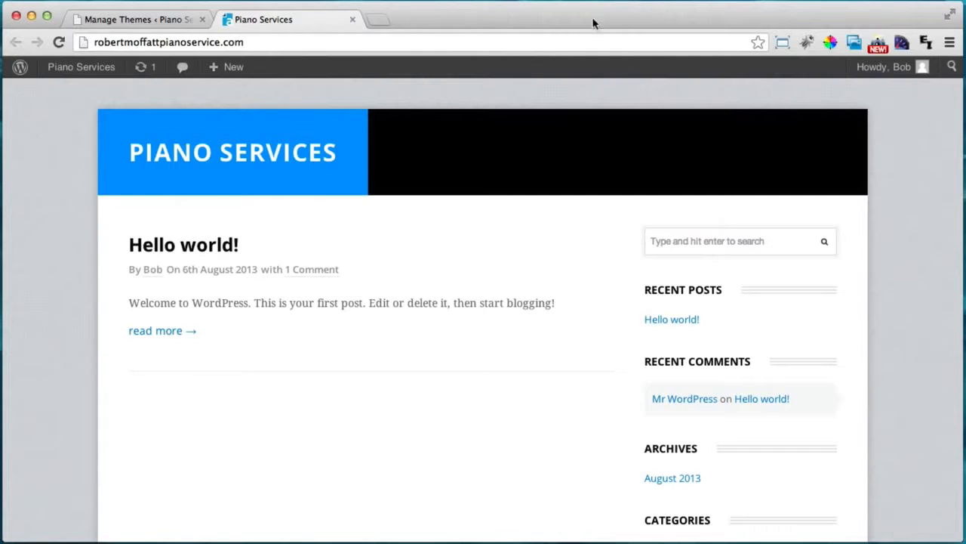
click(352, 20)
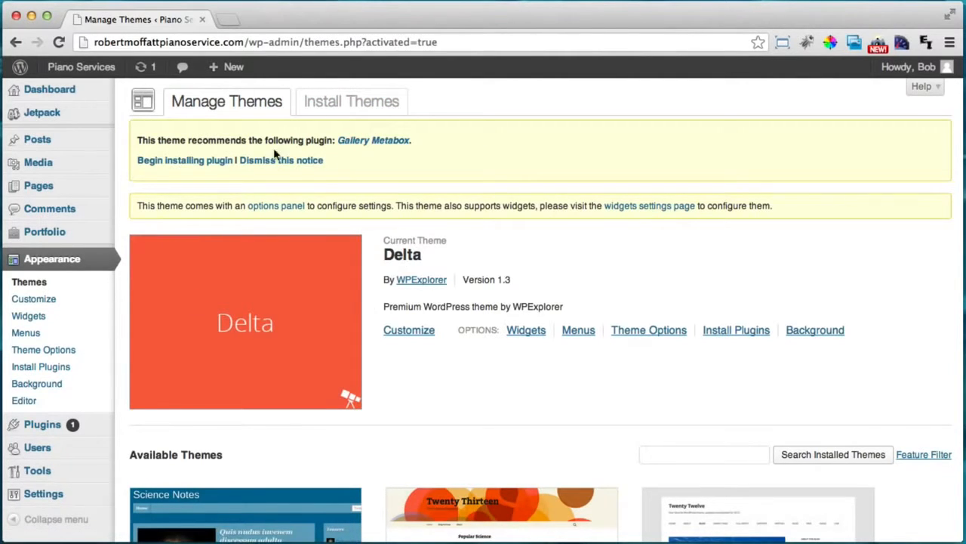
- Install the theme's recommended Gallery Metabox 1.5 plugin through the required plugins installer
drag(142, 144, 307, 136)
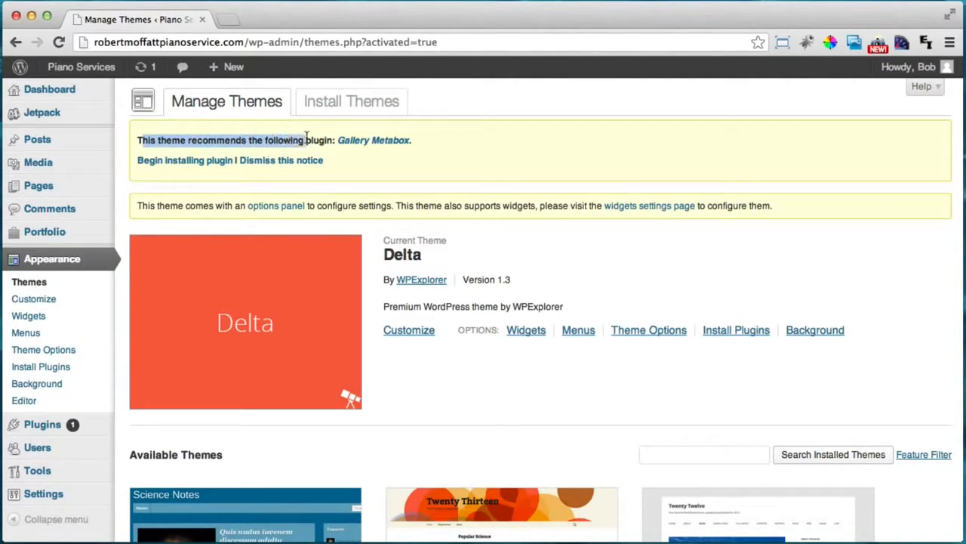
click(309, 138)
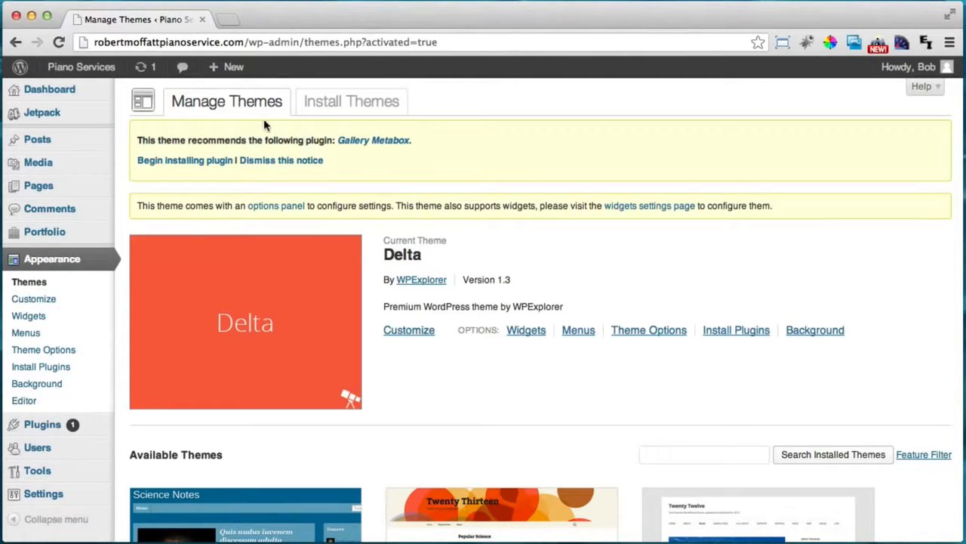
click(172, 161)
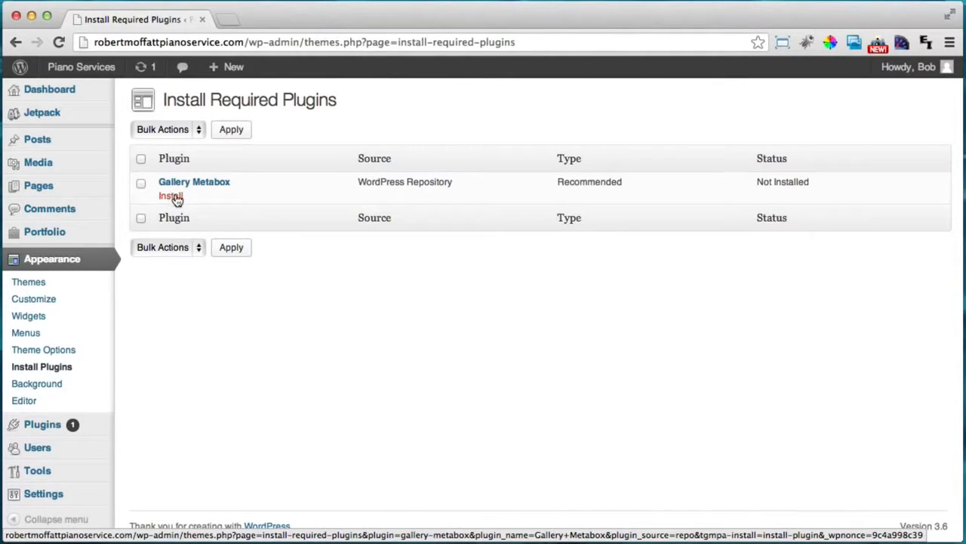
click(174, 198)
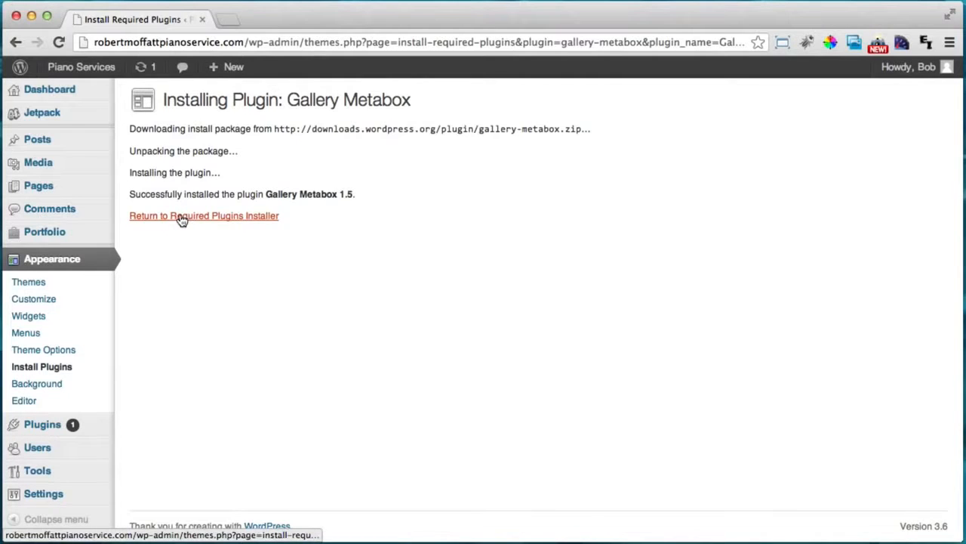
click(184, 218)
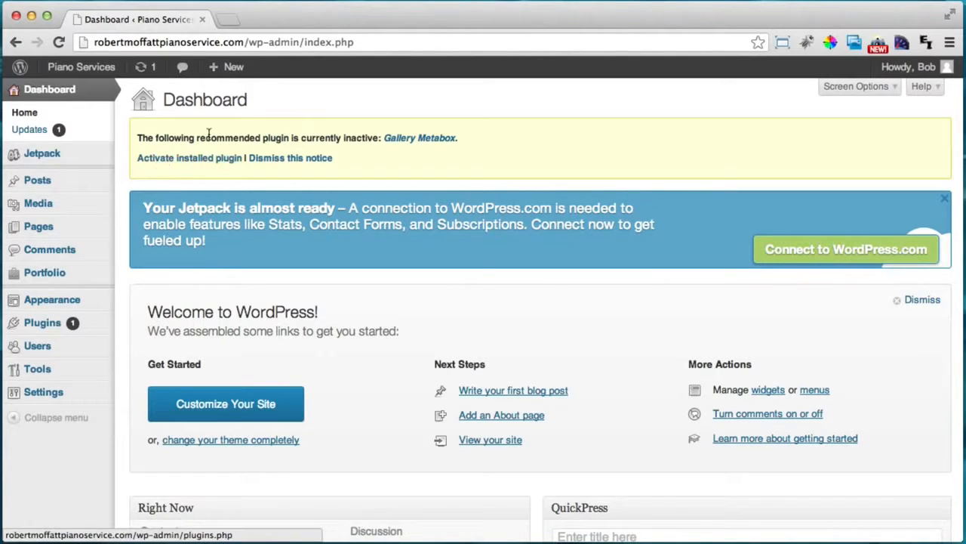
- Activate the installed Gallery Metabox plugin on the Plugins page
drag(211, 139, 340, 137)
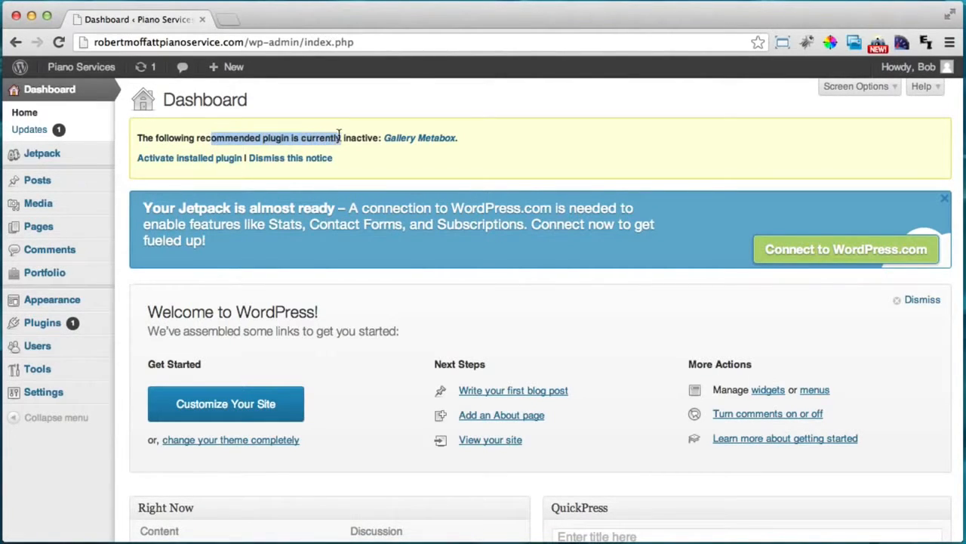
click(192, 160)
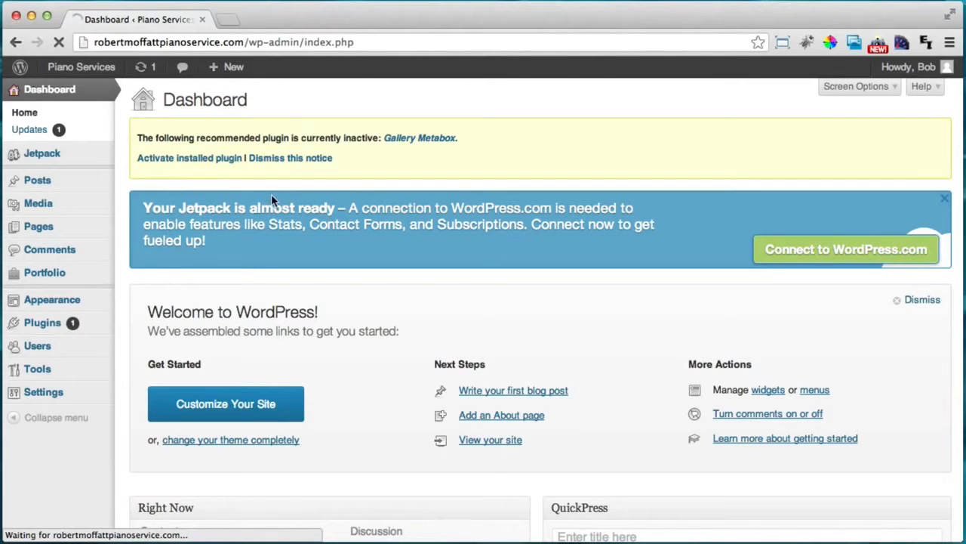
scroll(248, 240, down, 4)
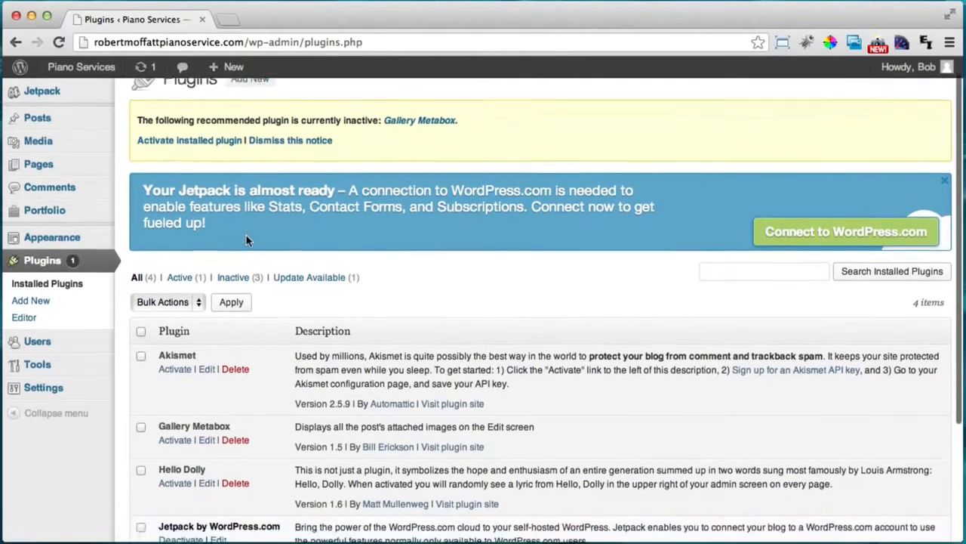
scroll(248, 239, down, 1)
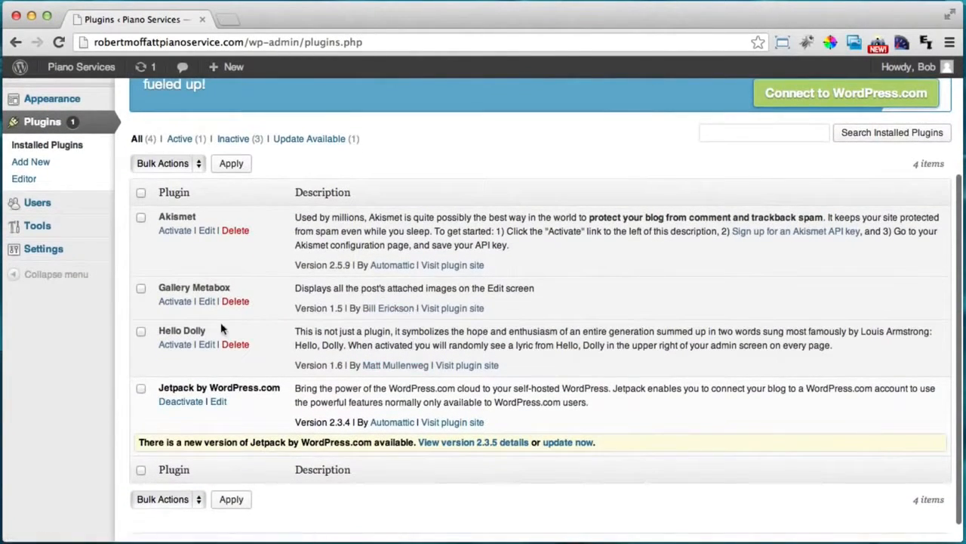
click(178, 302)
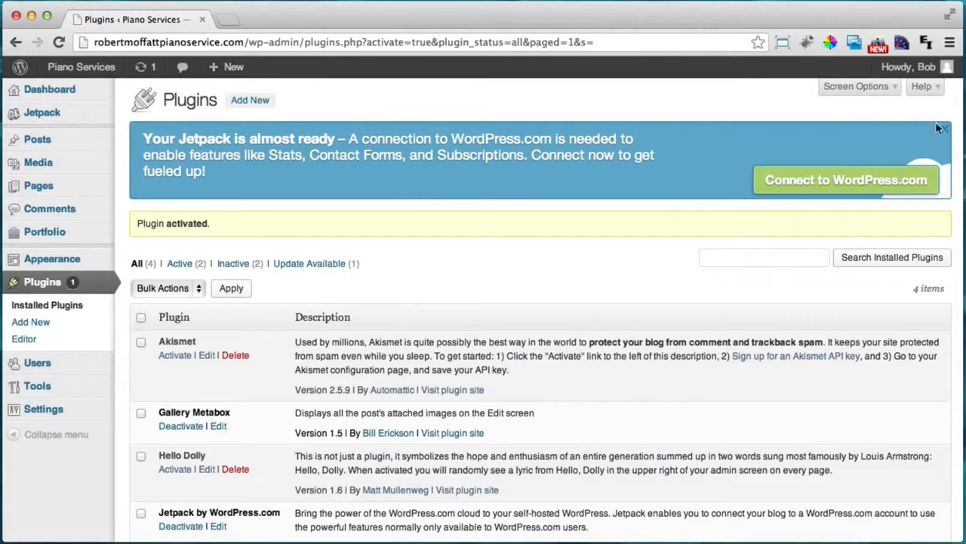
super+click(96, 77)
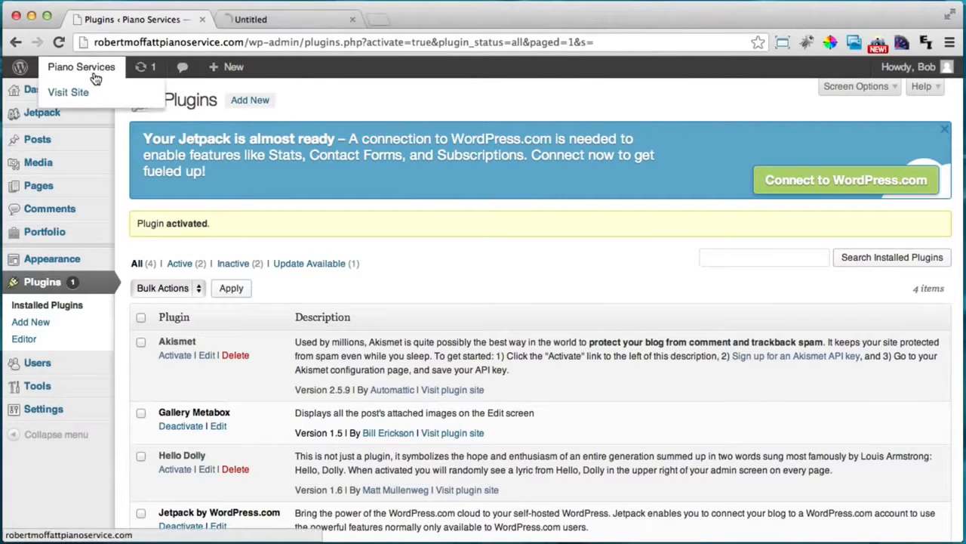
- In the checklist, replace the Install Theme line's '$40.00 or FREE' price with DONE!!
click(292, 19)
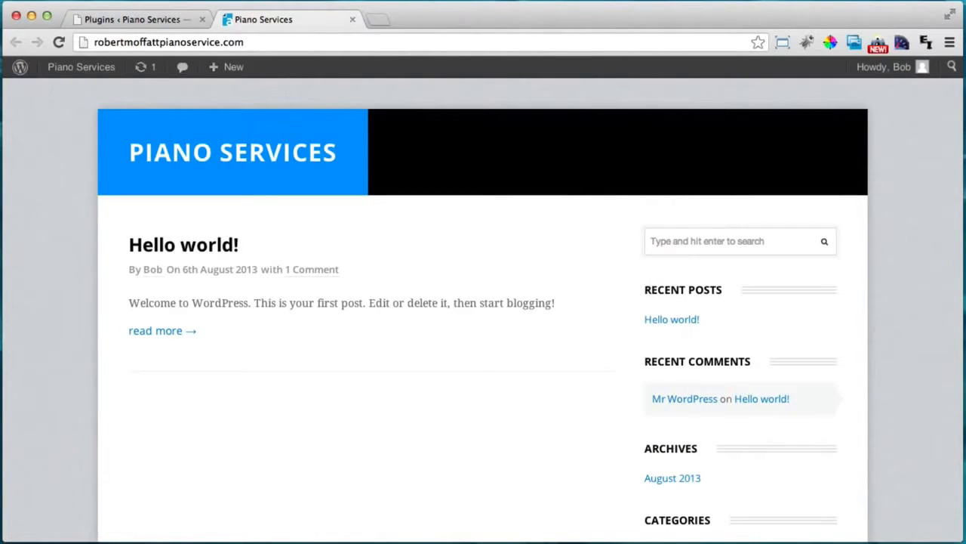
key(super+Tab)
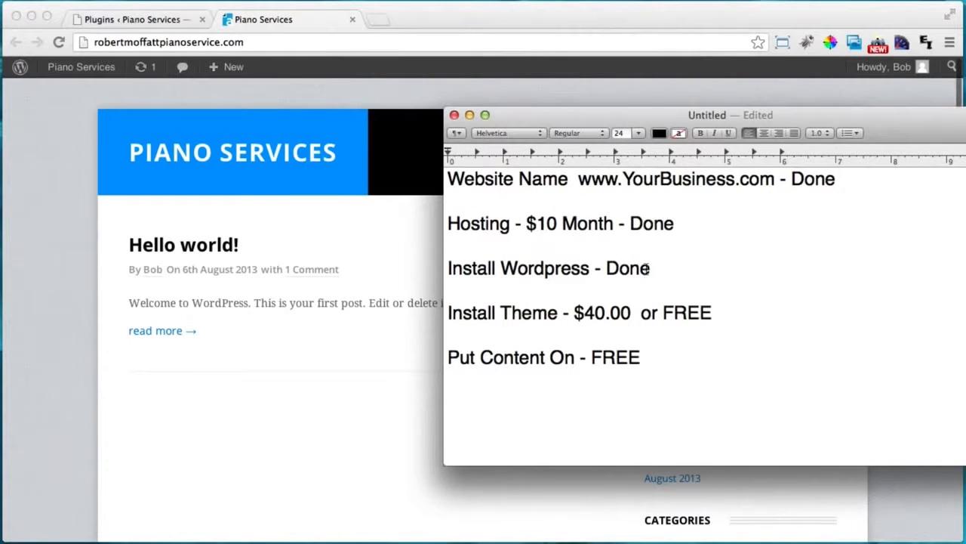
double_click(692, 314)
text(D)
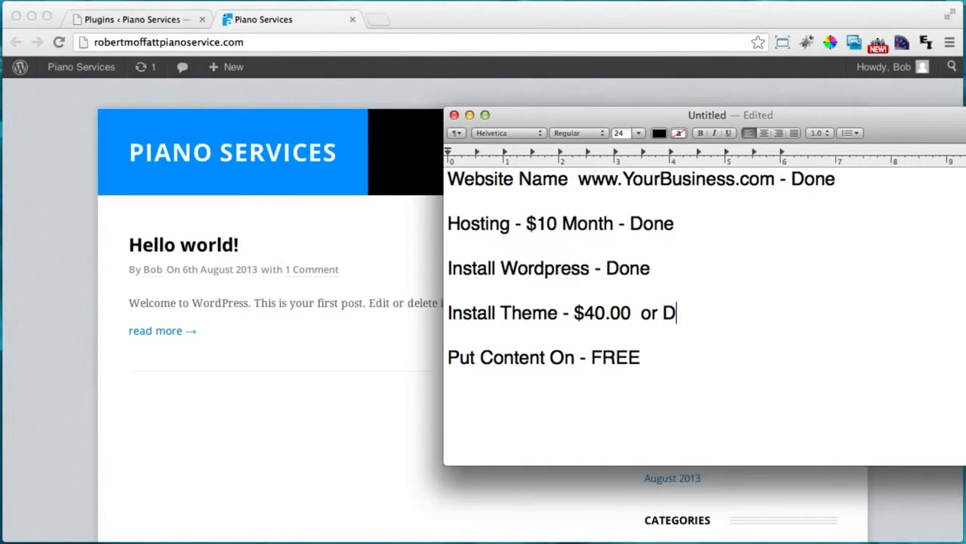
key(BackSpace)
drag(688, 300, 575, 313)
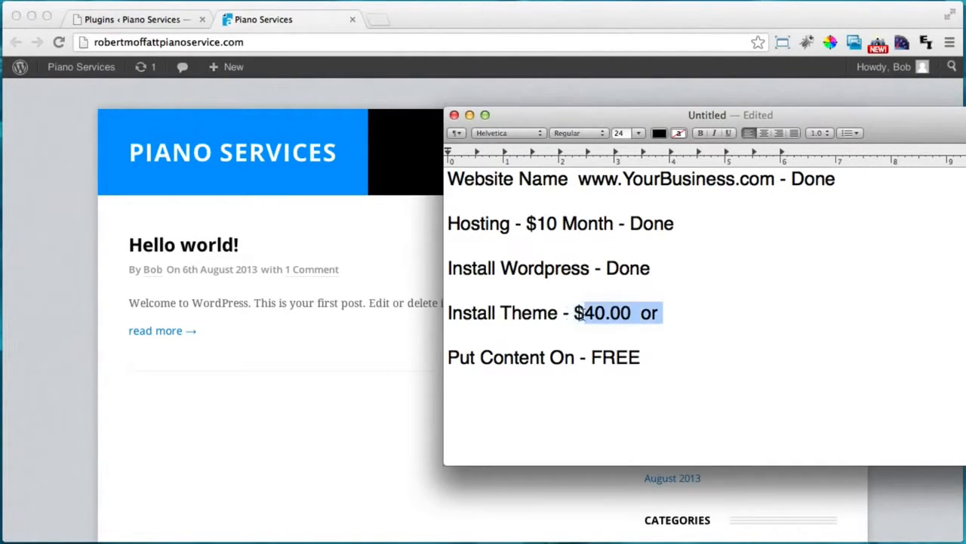
text(DONE!!)
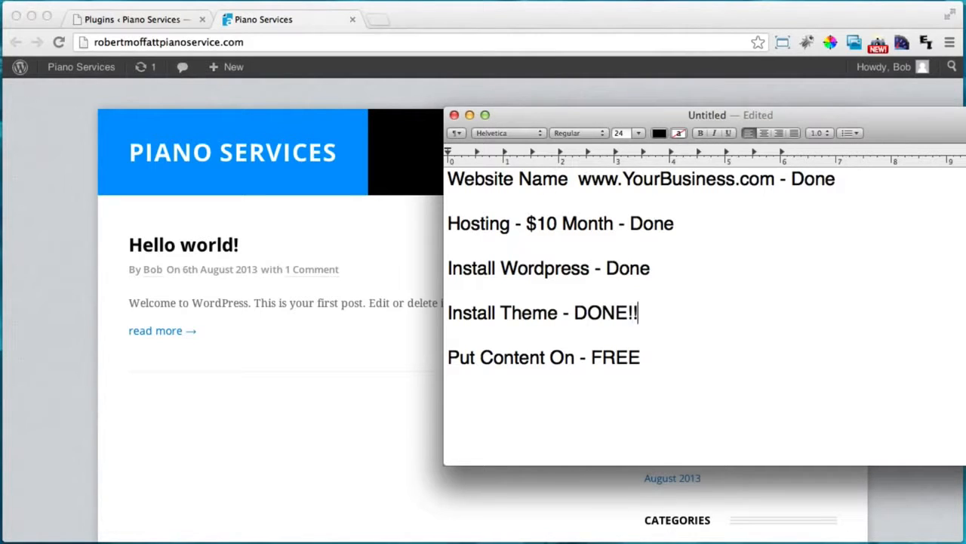
- Minimize the checklist notes and close the live site tab, leaving the Plugins page in front
click(461, 359)
click(342, 433)
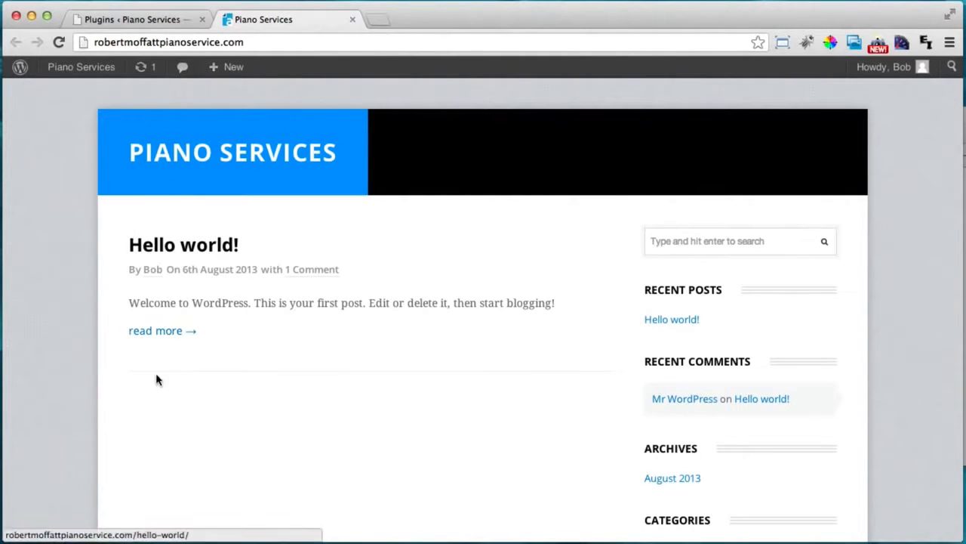
scroll(167, 394, down, 2)
scroll(167, 394, up, 2)
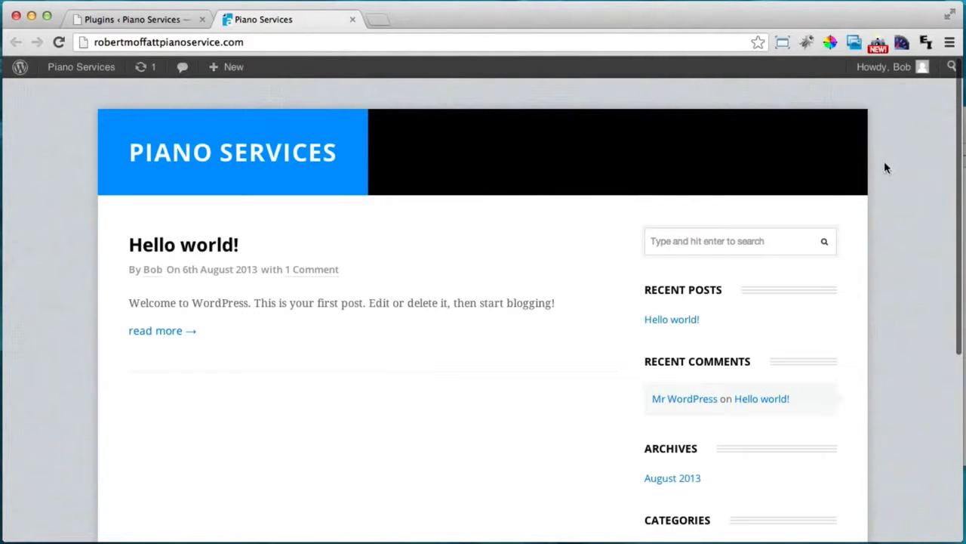
click(965, 151)
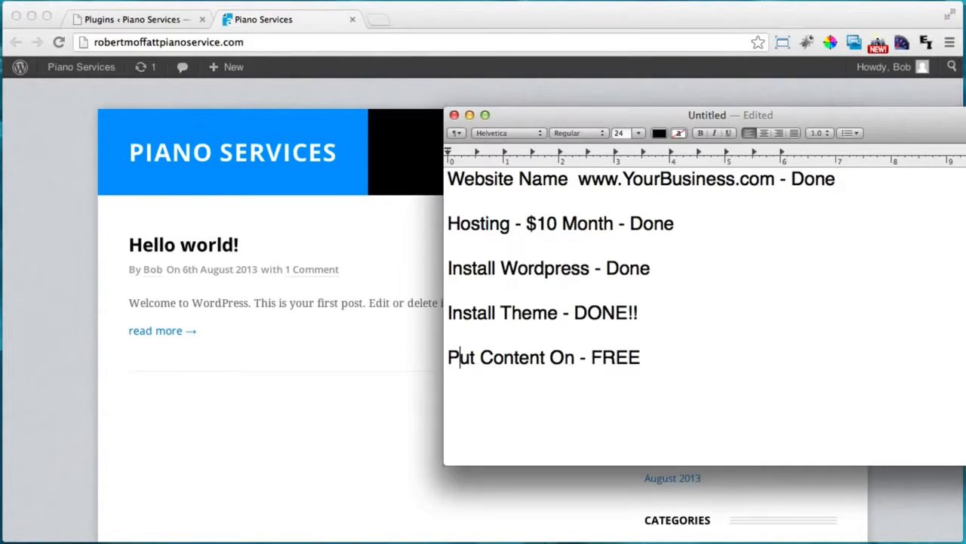
click(469, 115)
click(351, 19)
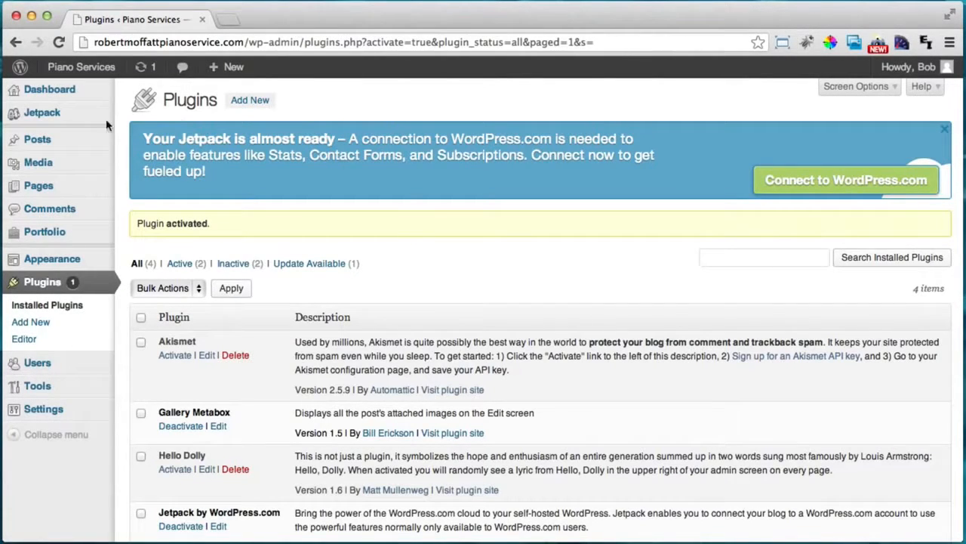
super+click(79, 67)
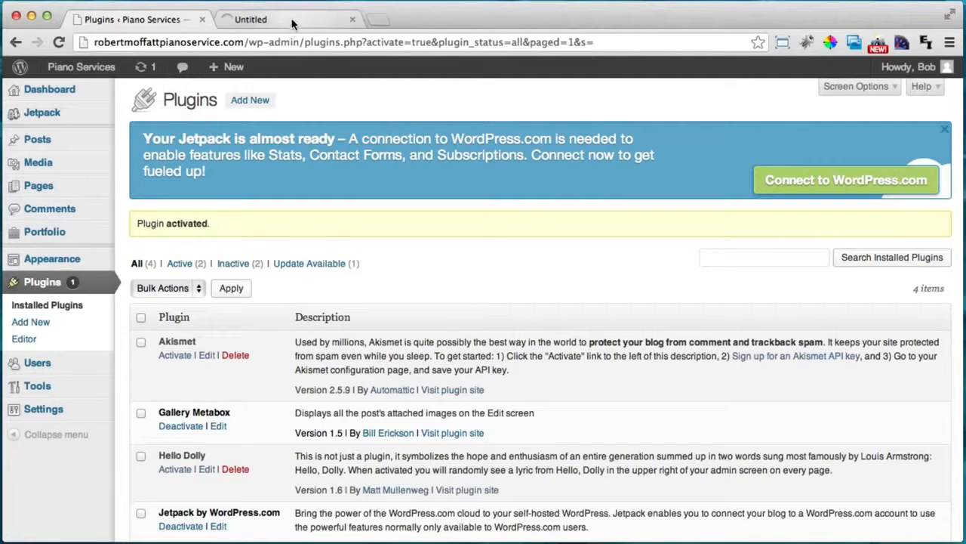
click(292, 21)
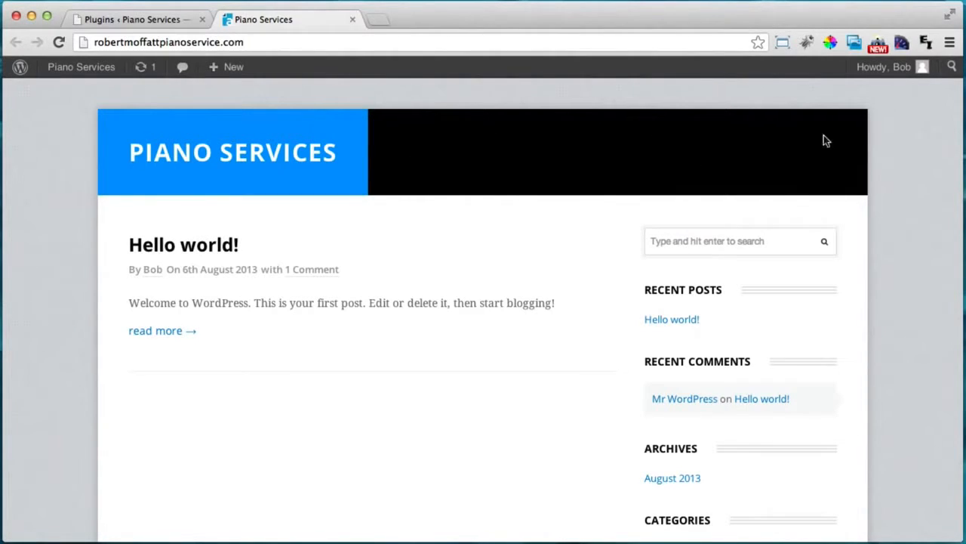
click(353, 18)
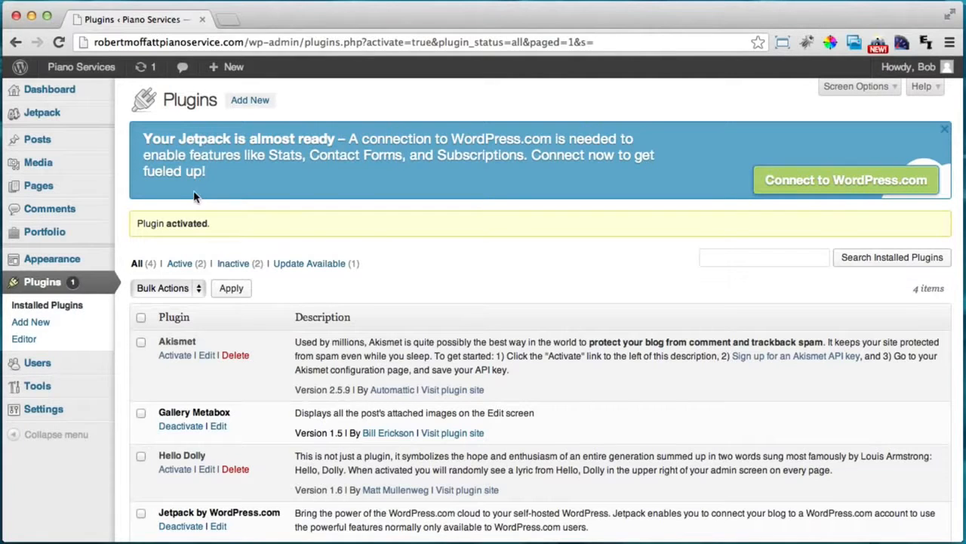
mouse_move(38, 187)
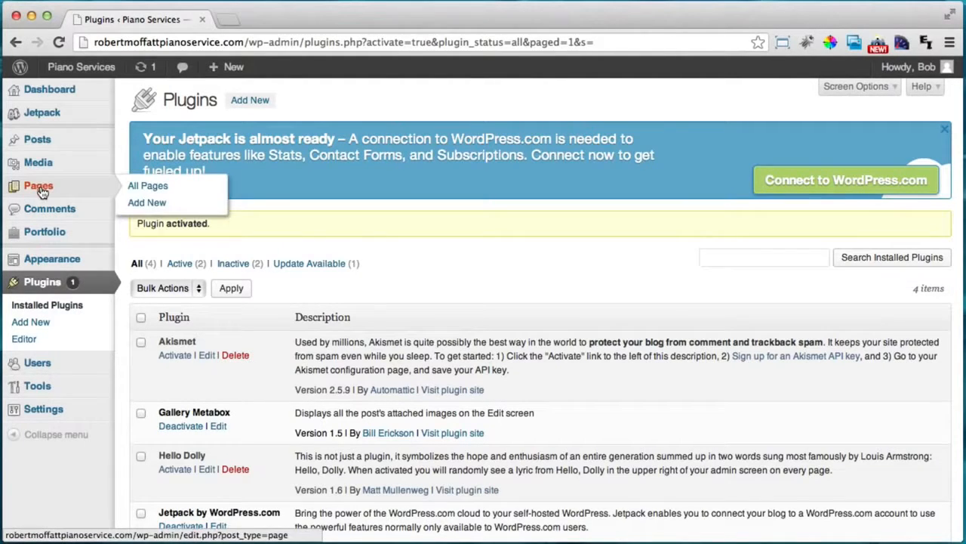
- Create and publish a page titled 'Our Work & Testimonials'
click(146, 204)
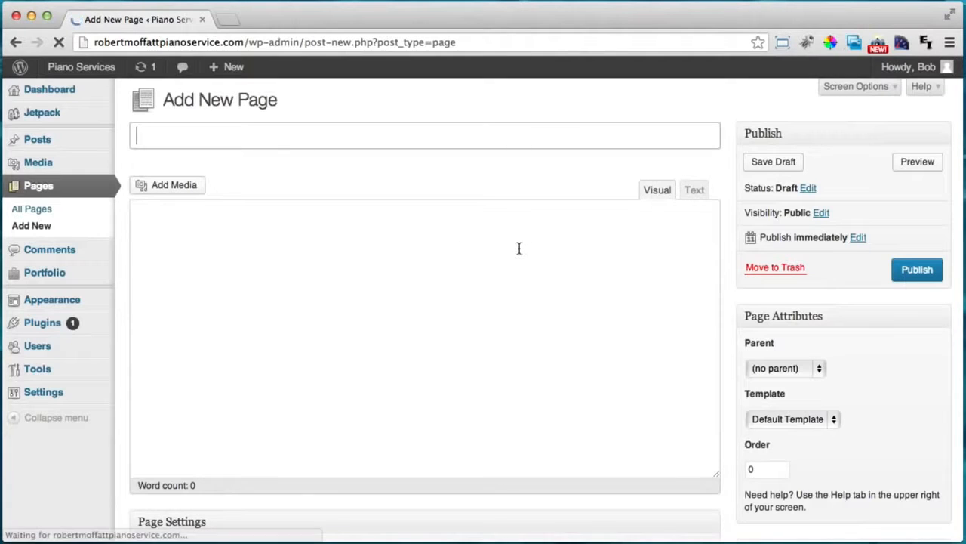
mouse_move(226, 66)
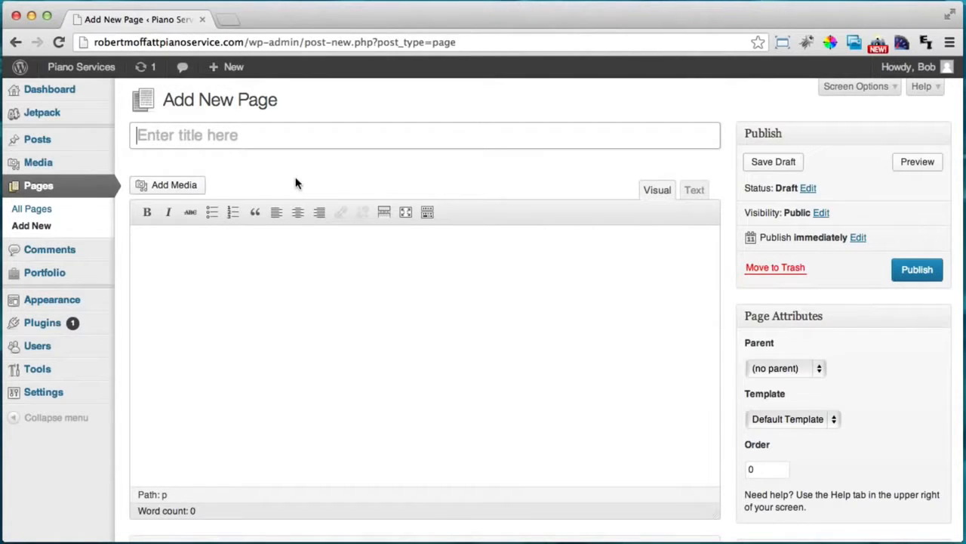
key(shift)
text(Our Works)
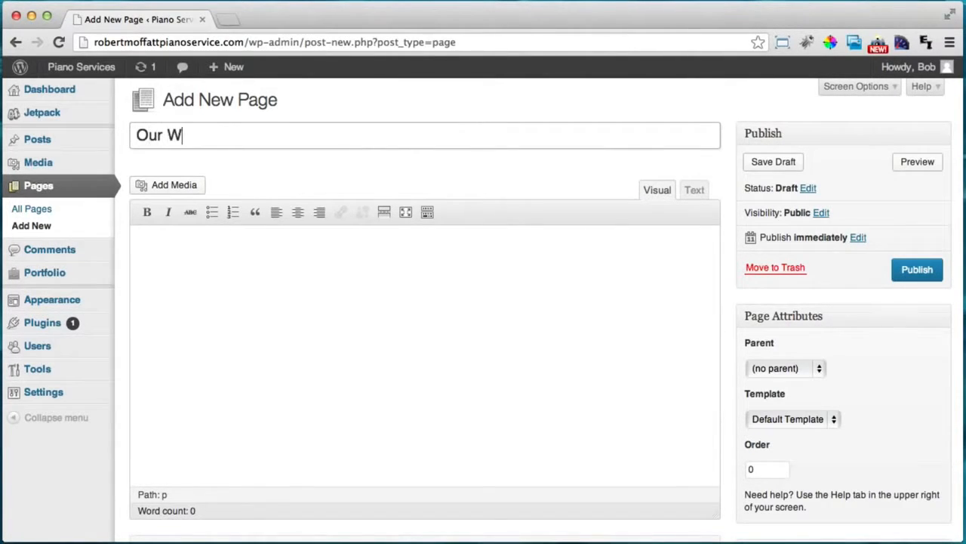
key(BackSpace)
key(BackSpace)
text(& Testimonials)
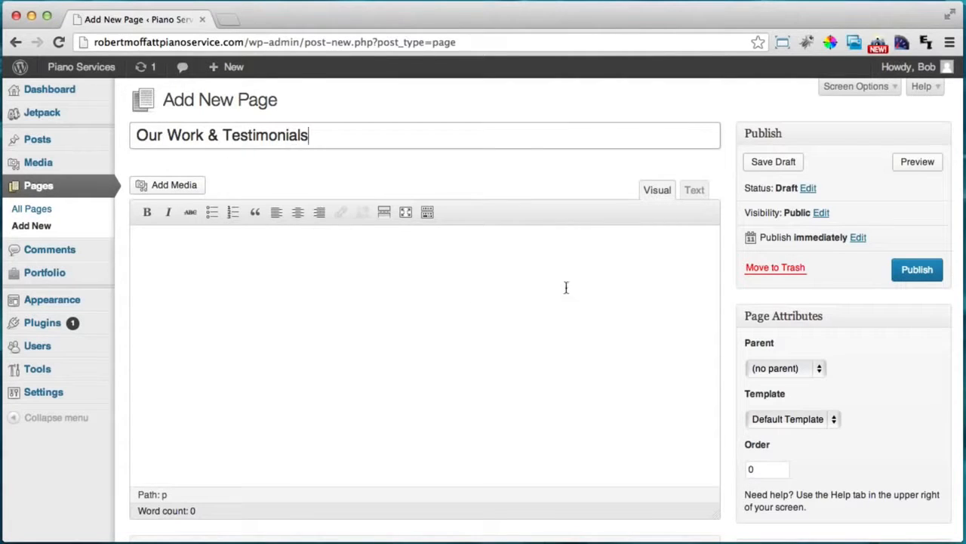
click(907, 270)
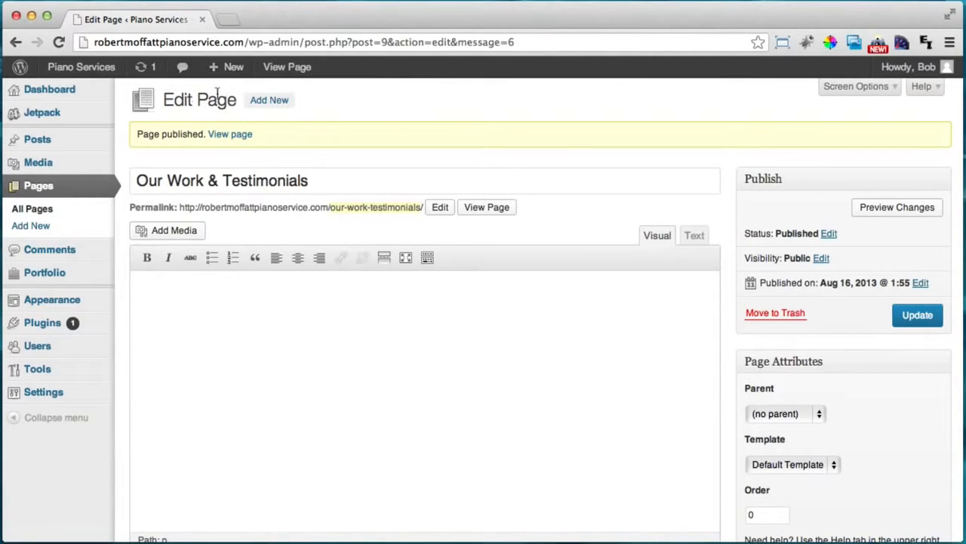
- Create and publish the 'Services' and 'About Me' pages
click(263, 103)
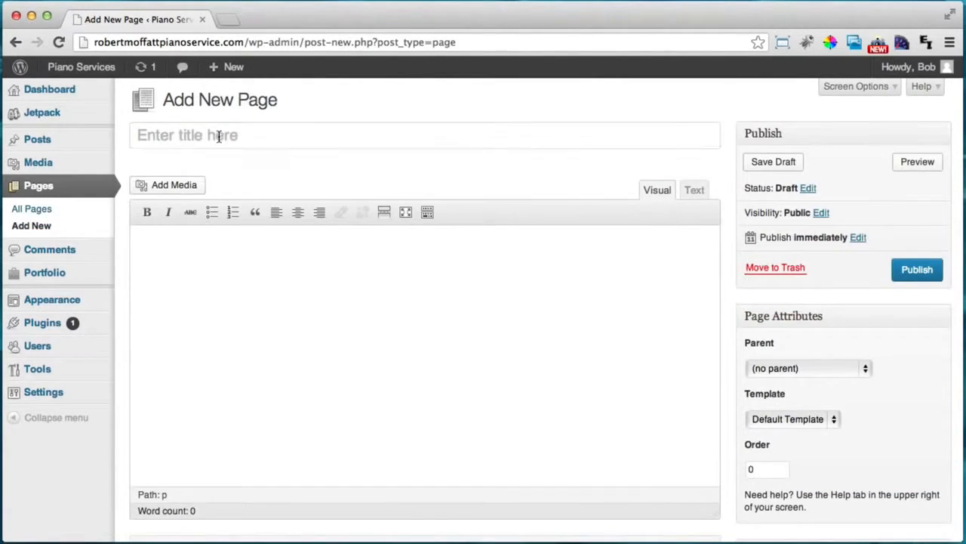
click(218, 136)
text(Services)
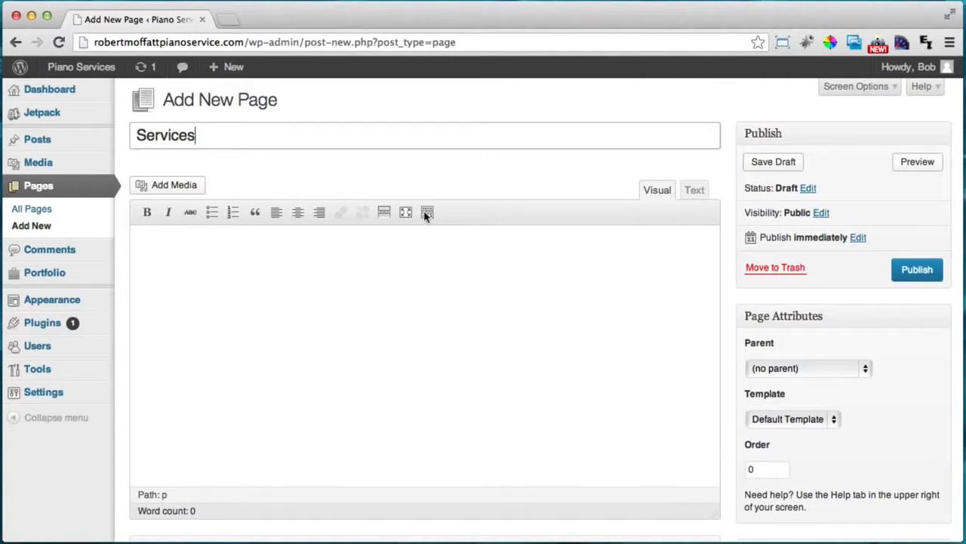
click(927, 269)
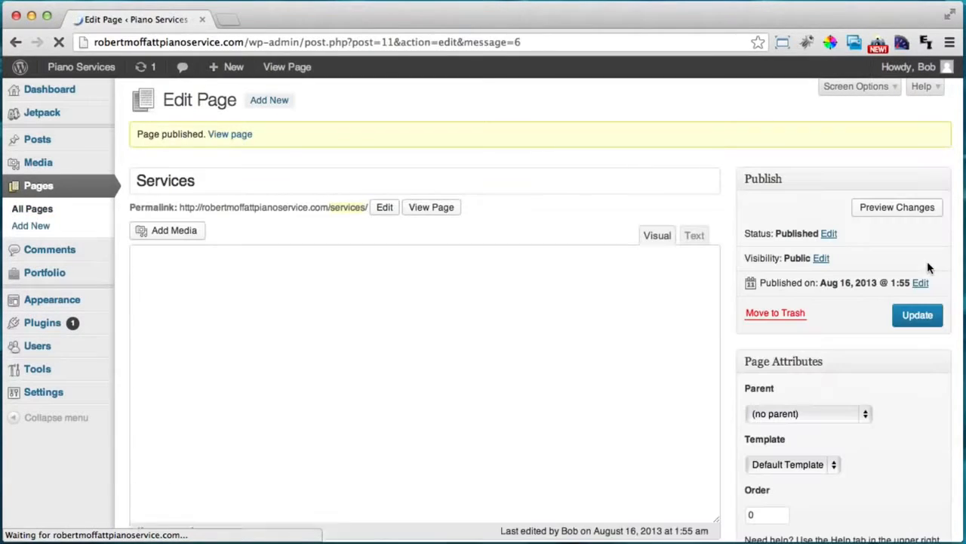
click(267, 104)
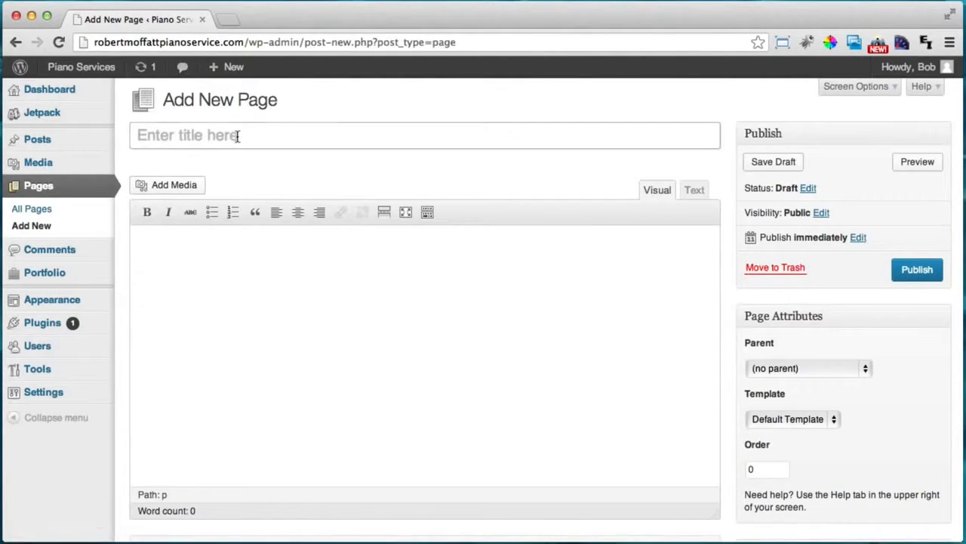
click(238, 136)
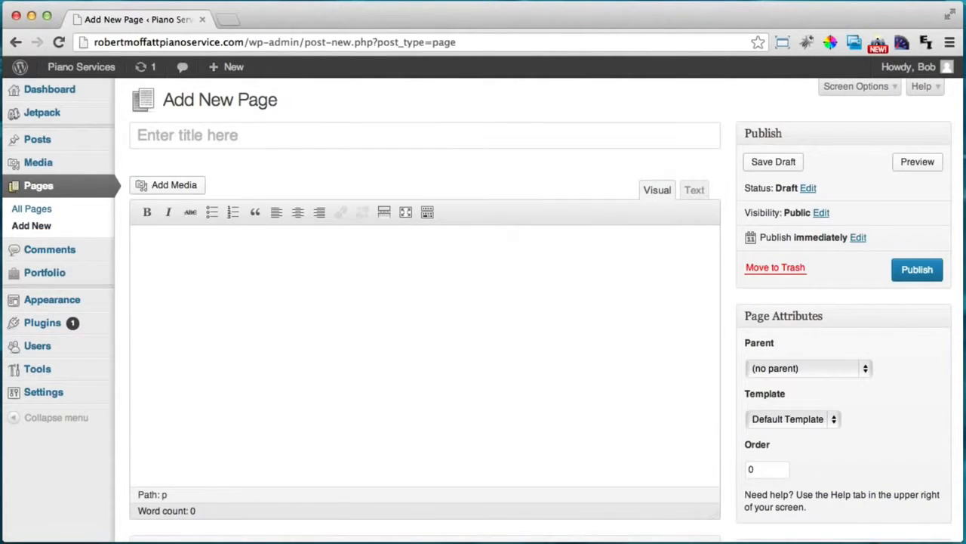
click(197, 139)
text(About Me)
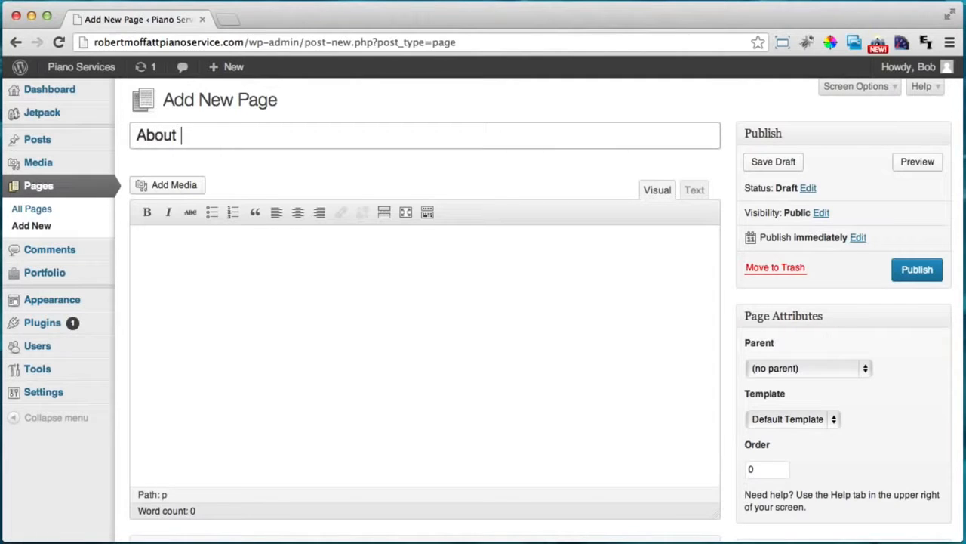
click(916, 272)
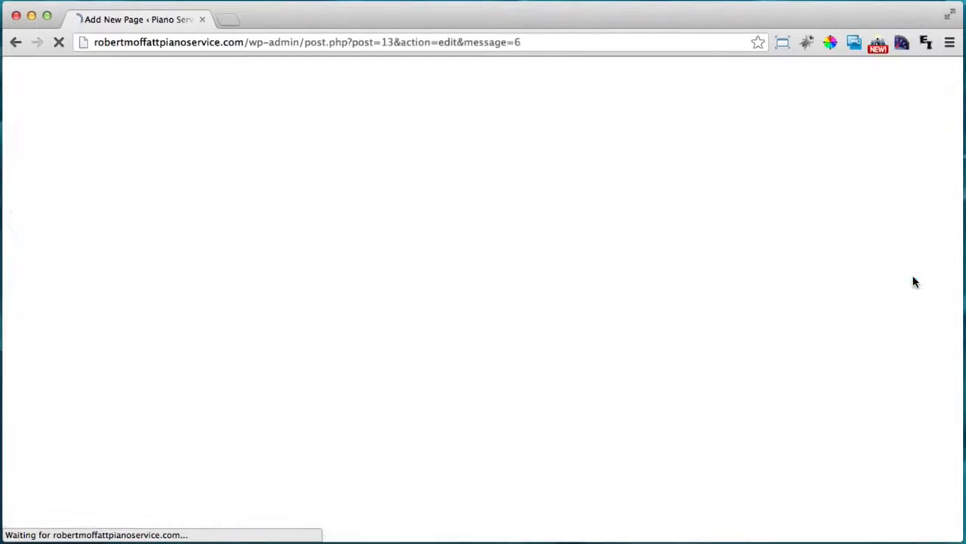
- Create and publish the 'Bob's Stories' and 'Contact' pages
click(262, 105)
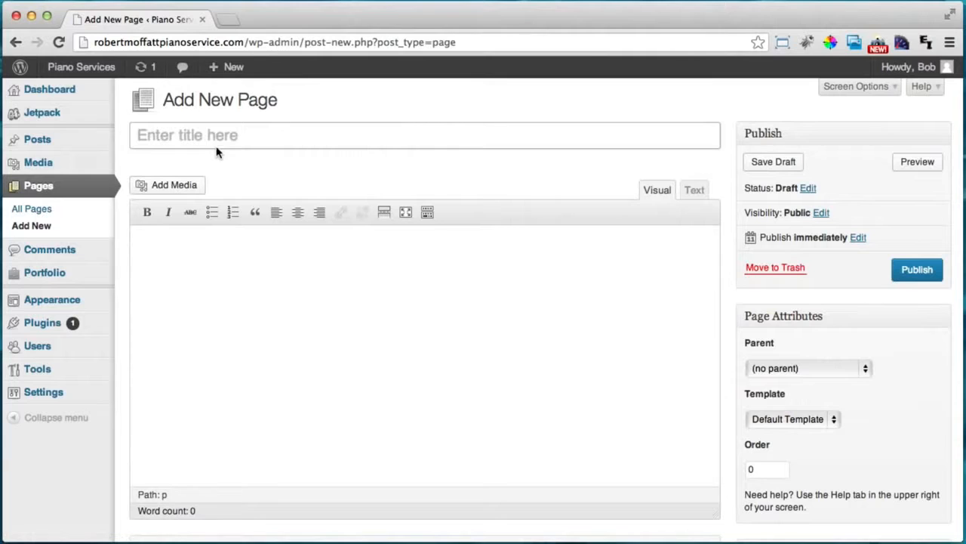
click(204, 125)
text(Bob's S)
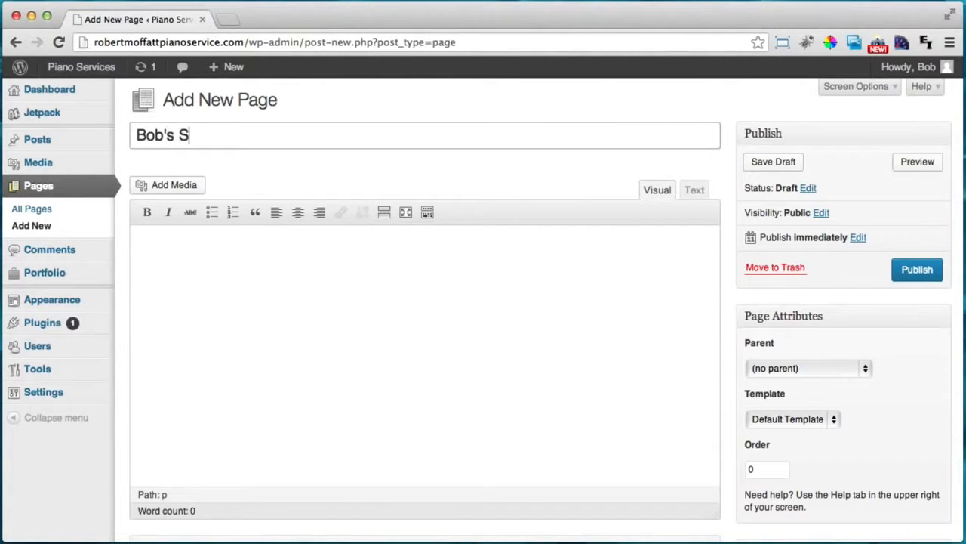
text(tories)
click(916, 277)
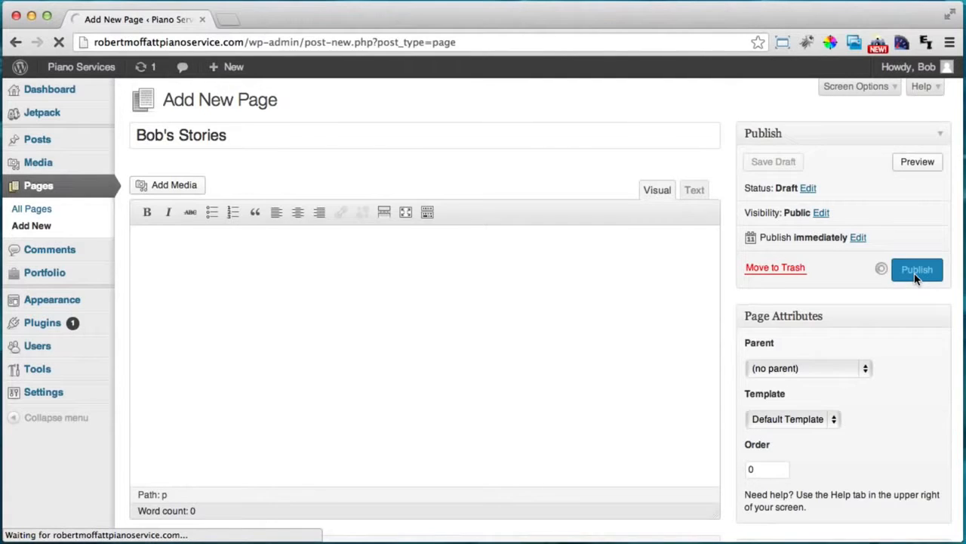
click(268, 104)
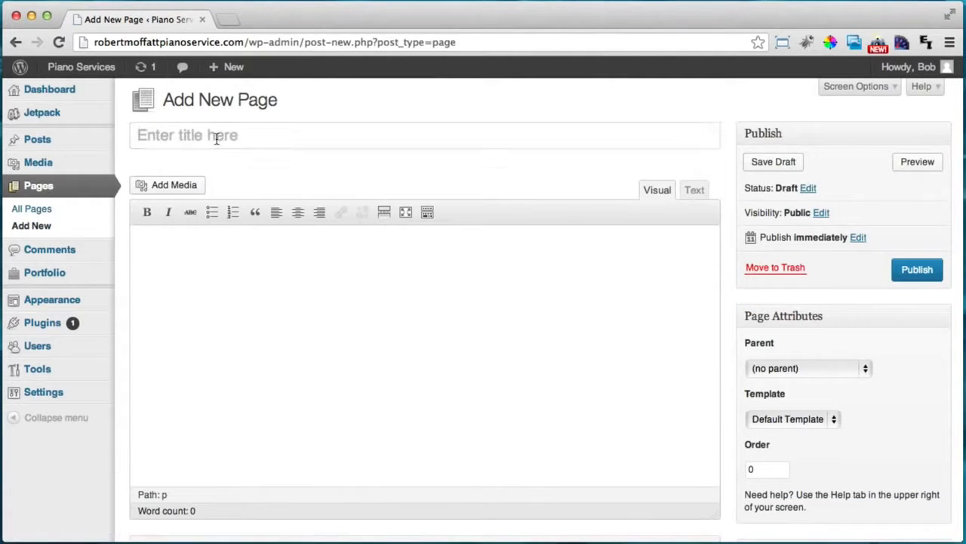
click(216, 138)
text(Contact)
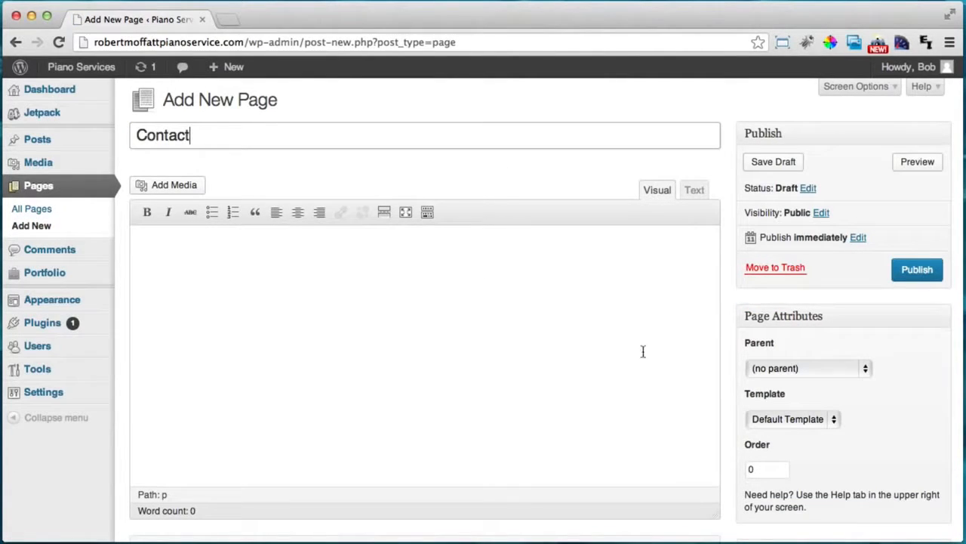
click(935, 278)
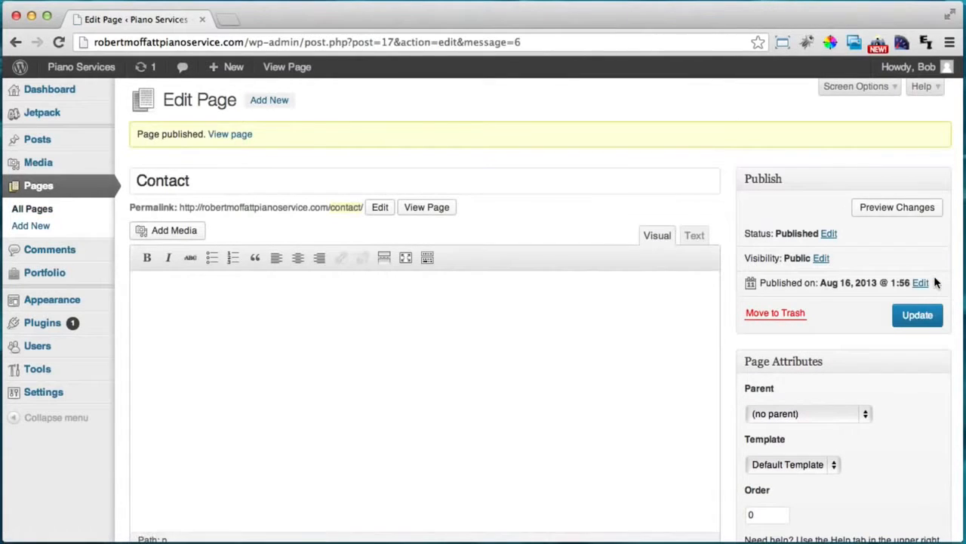
super+click(80, 66)
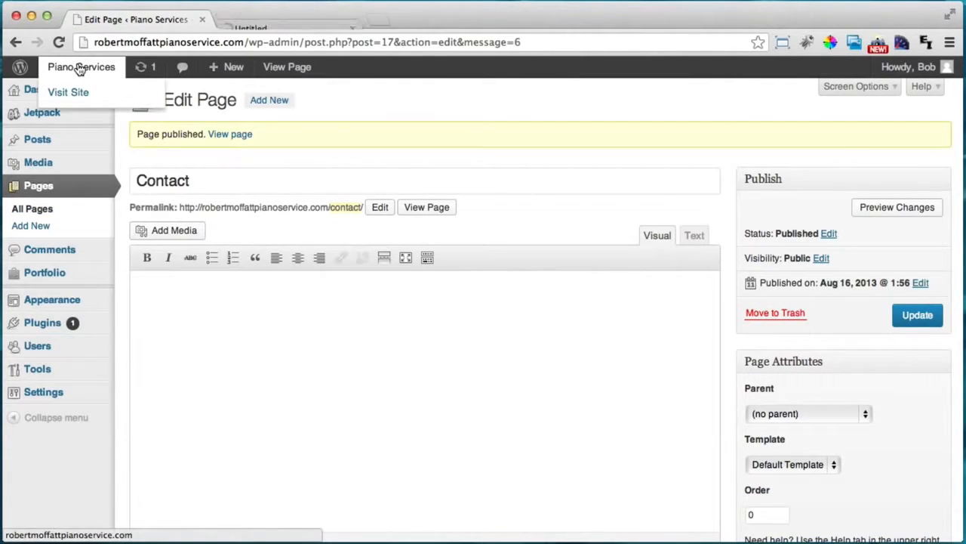
click(272, 21)
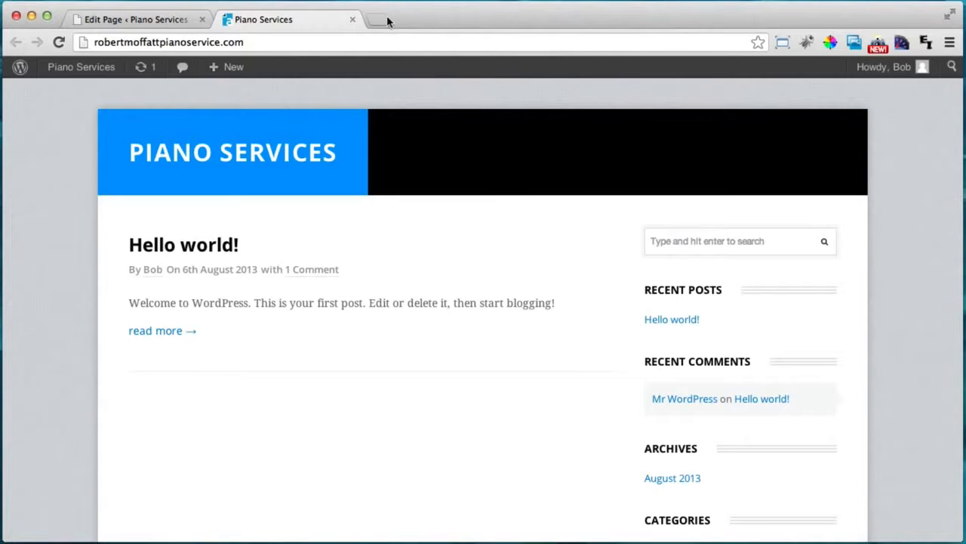
click(352, 19)
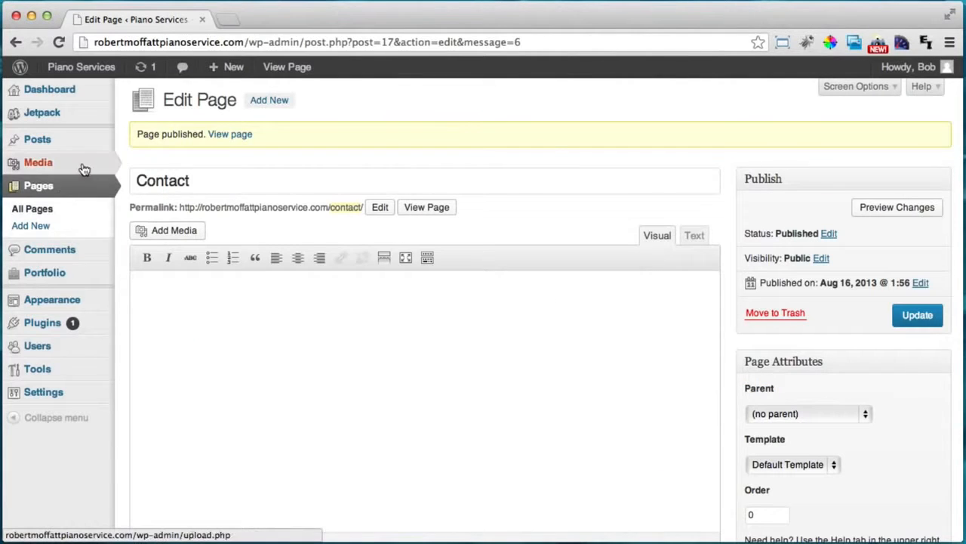
mouse_move(54, 305)
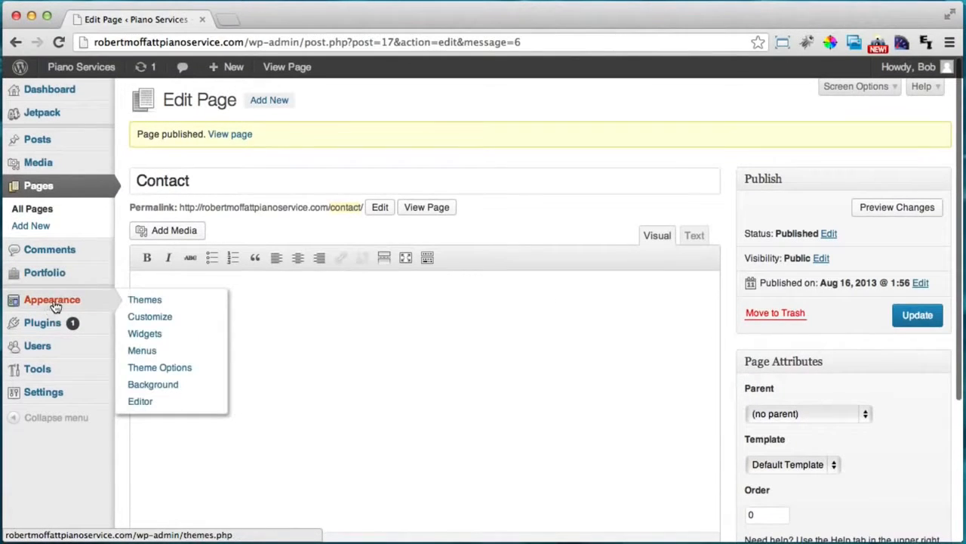
- Under Appearance > Menus, create a new menu named 'MAIN MENU'
click(157, 351)
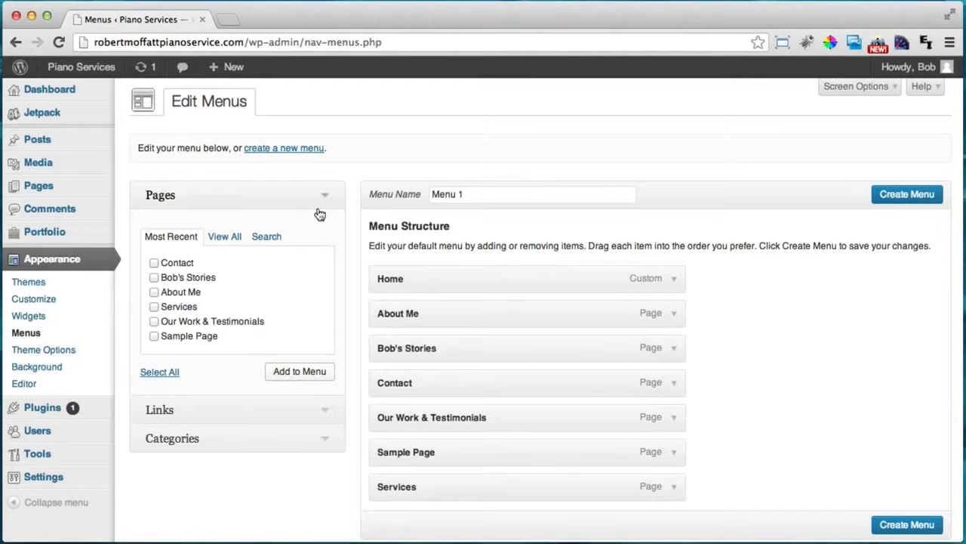
click(284, 151)
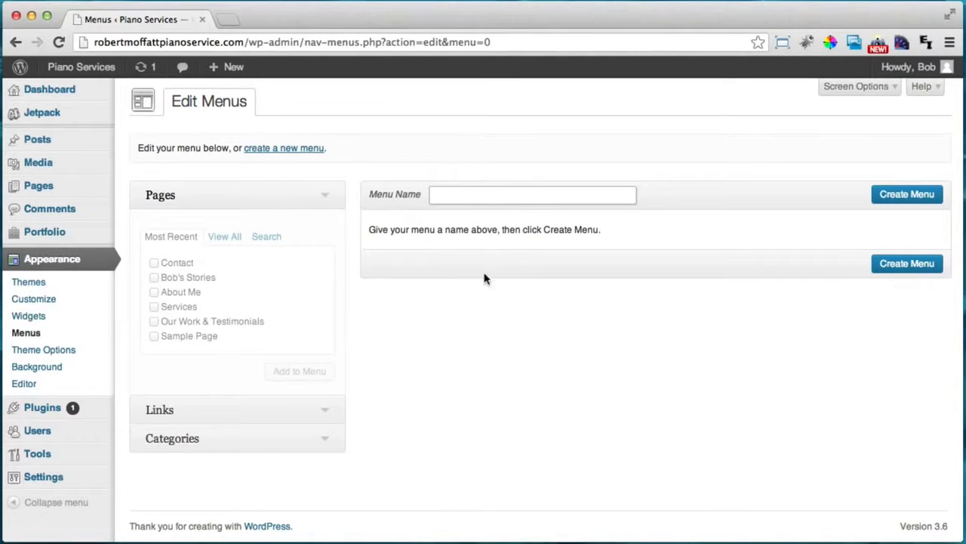
click(448, 195)
text(M)
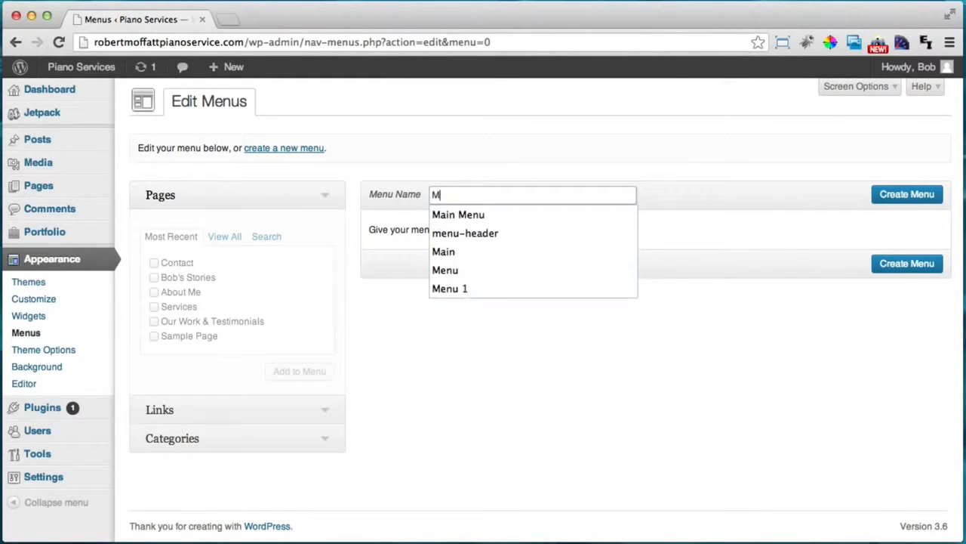
text(AIN MENU)
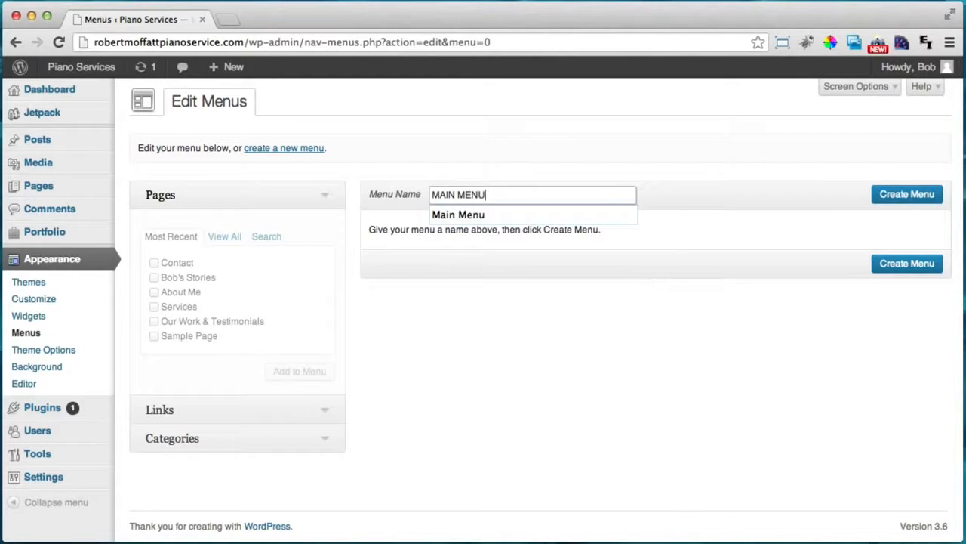
click(881, 199)
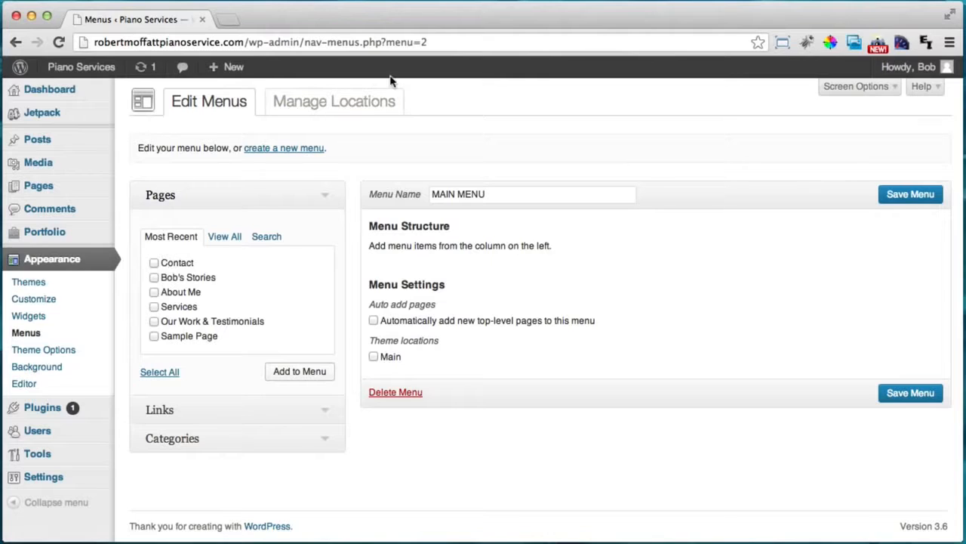
- Tick Contact, About Me, Services and Our Work & Testimonials in the Pages box
click(154, 263)
click(154, 292)
click(153, 307)
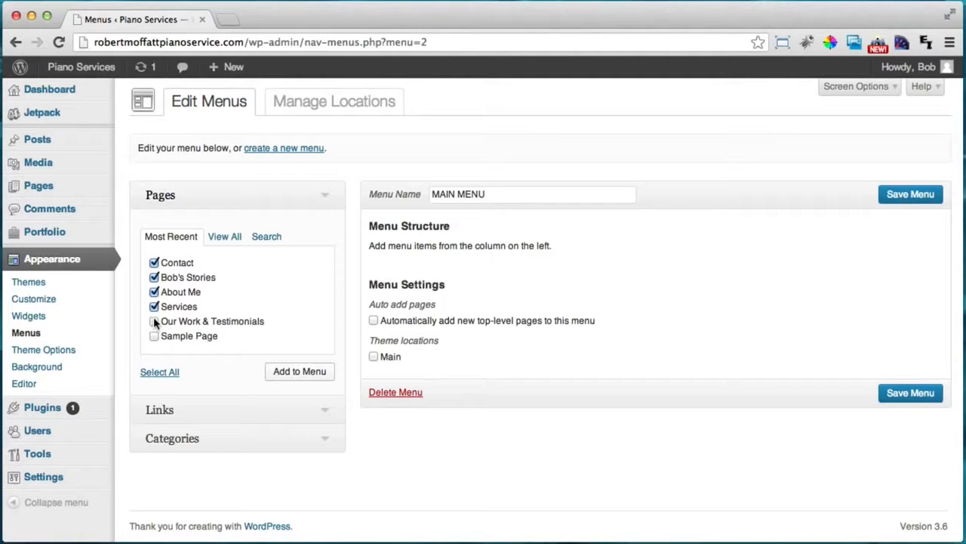
click(155, 323)
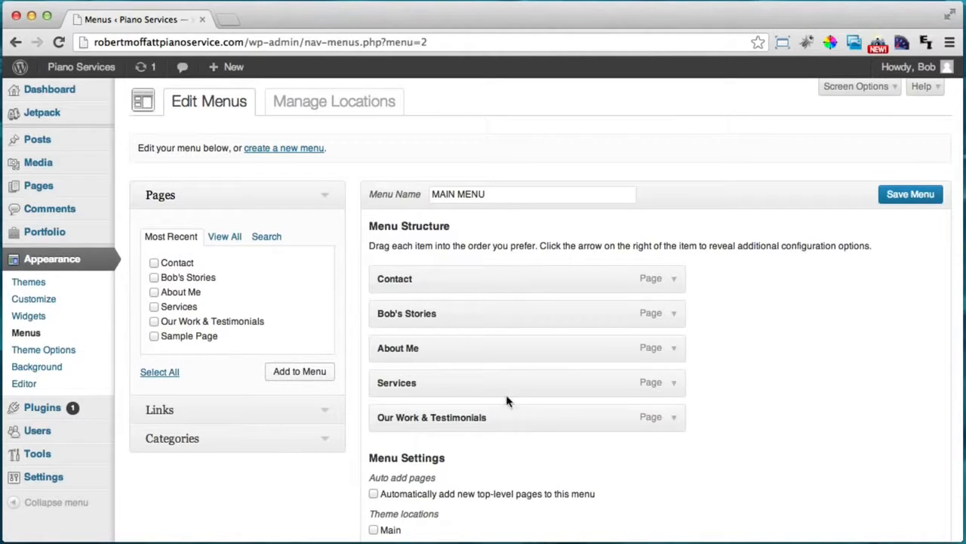
- Drag the menu items into order: Our Work & Testimonials, Services, About Me, Bob's Stories, Contact
drag(440, 410, 431, 265)
drag(412, 410, 402, 347)
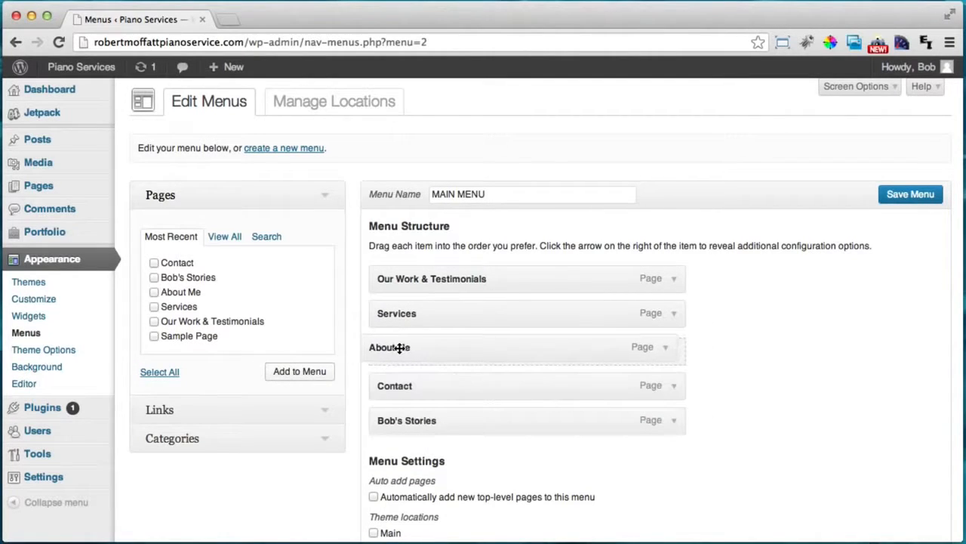
drag(408, 417, 403, 394)
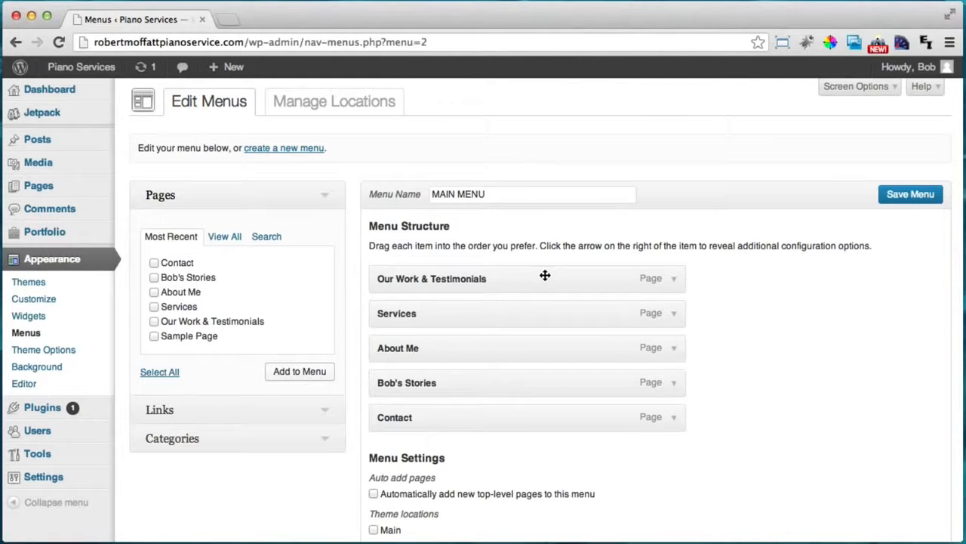
mouse_move(545, 274)
mouse_down()
mouse_move(533, 433)
mouse_move(528, 268)
mouse_up()
- Tick the Main theme location for MAIN MENU, save the menu, and open the live site
scroll(462, 343, down, 3)
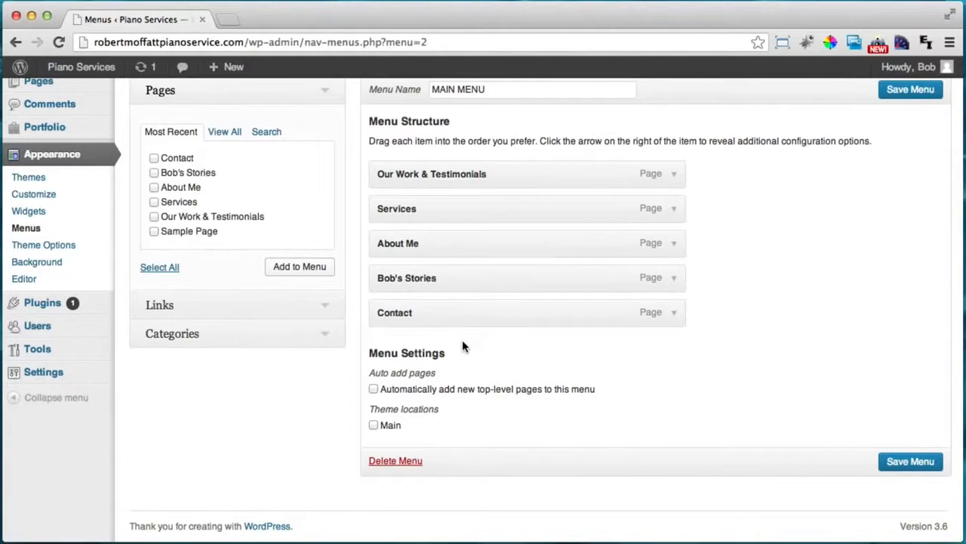
triple_click(428, 362)
drag(428, 363, 441, 350)
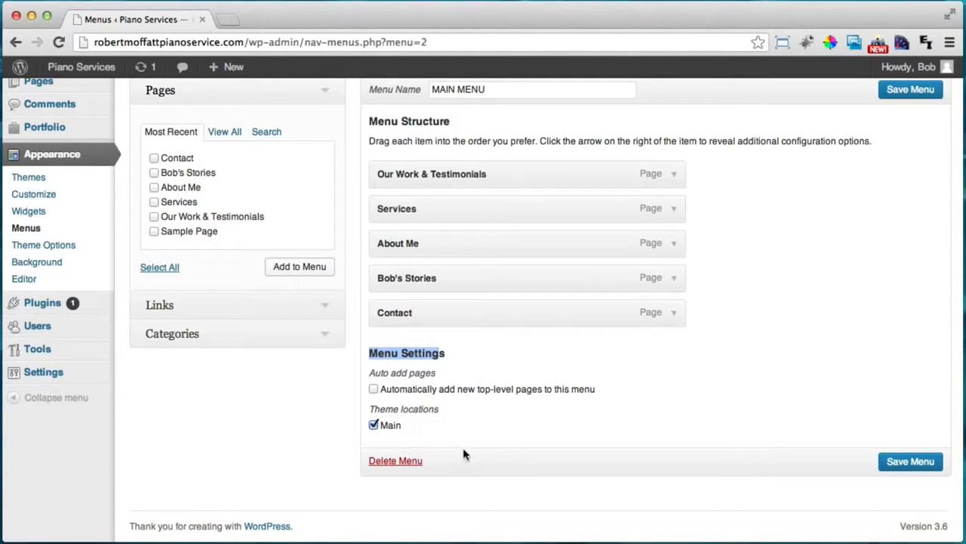
scroll(529, 315, up, 2)
scroll(533, 315, up, 1)
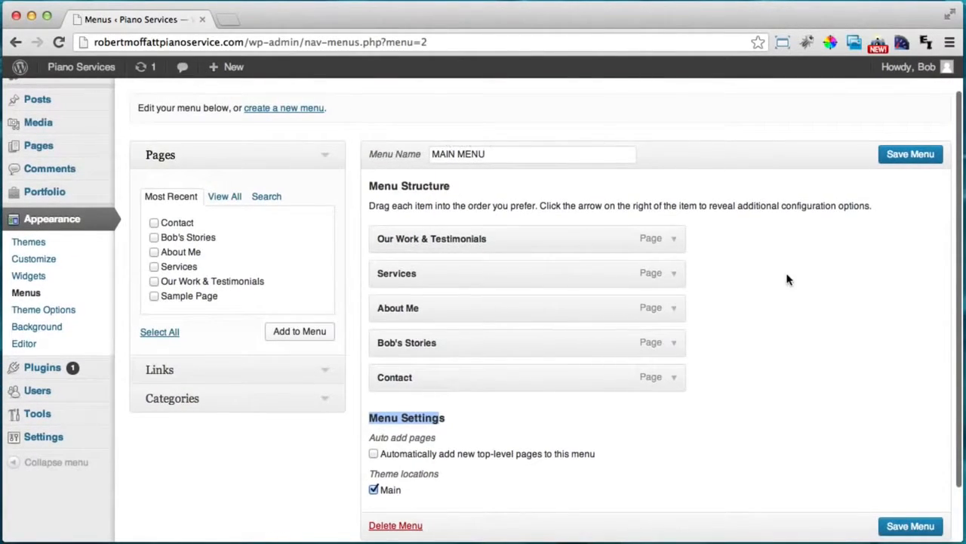
click(905, 159)
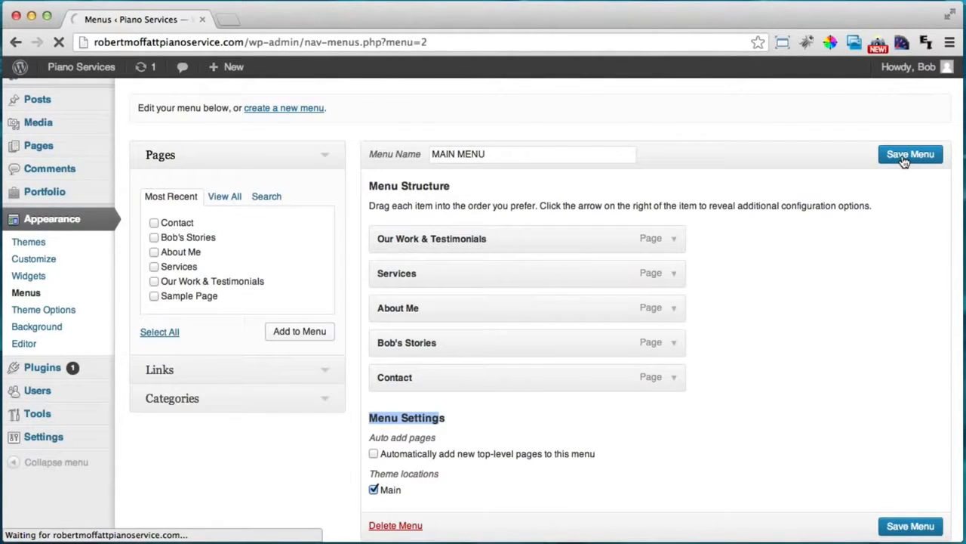
scroll(719, 285, up, 3)
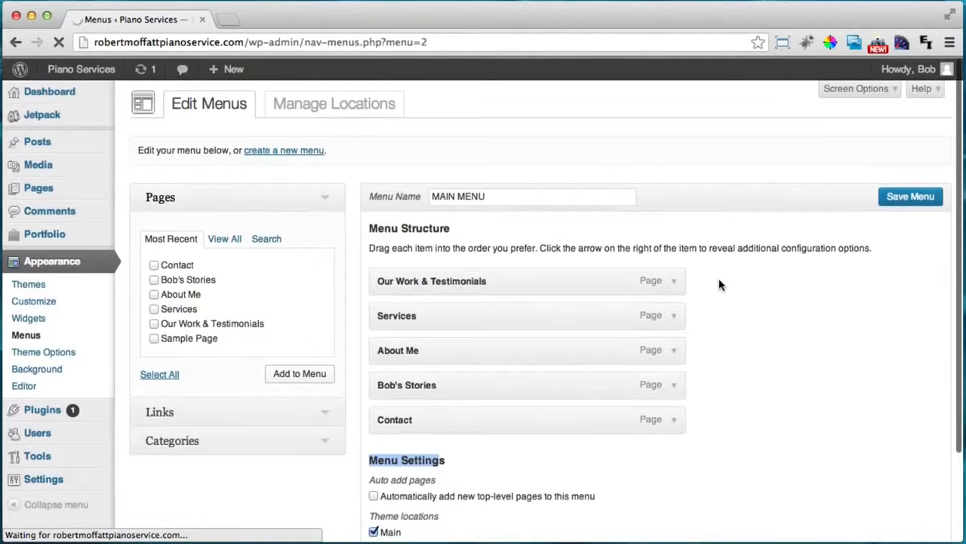
scroll(718, 285, down, 3)
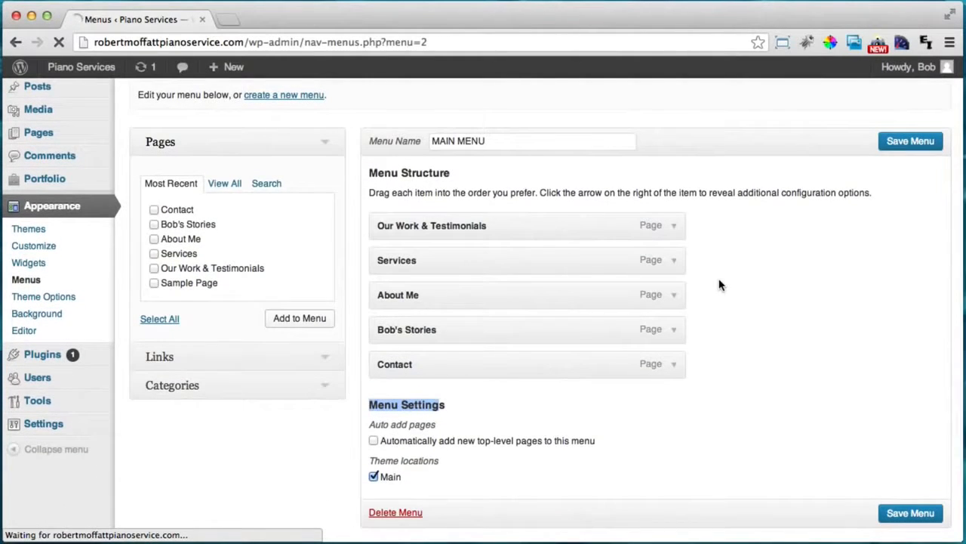
scroll(722, 243, up, 3)
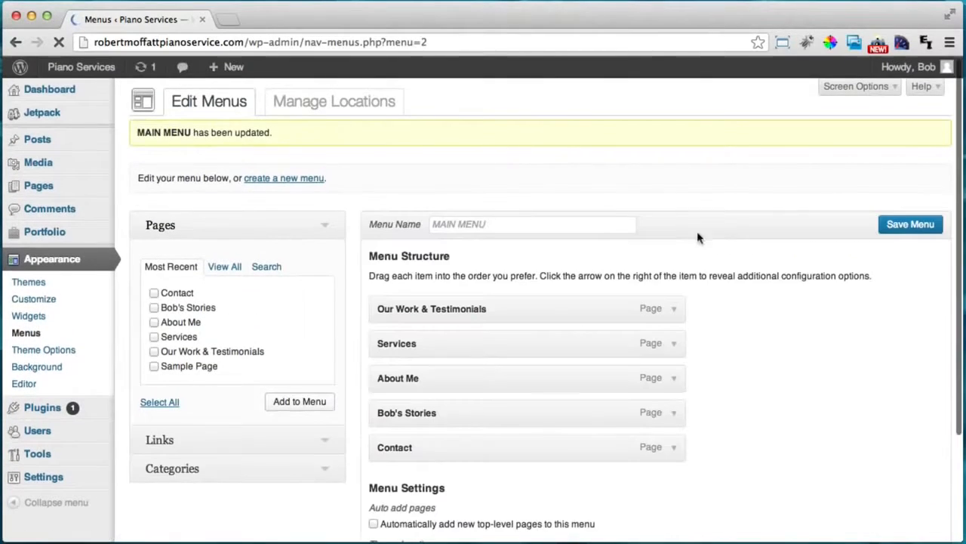
super+click(89, 68)
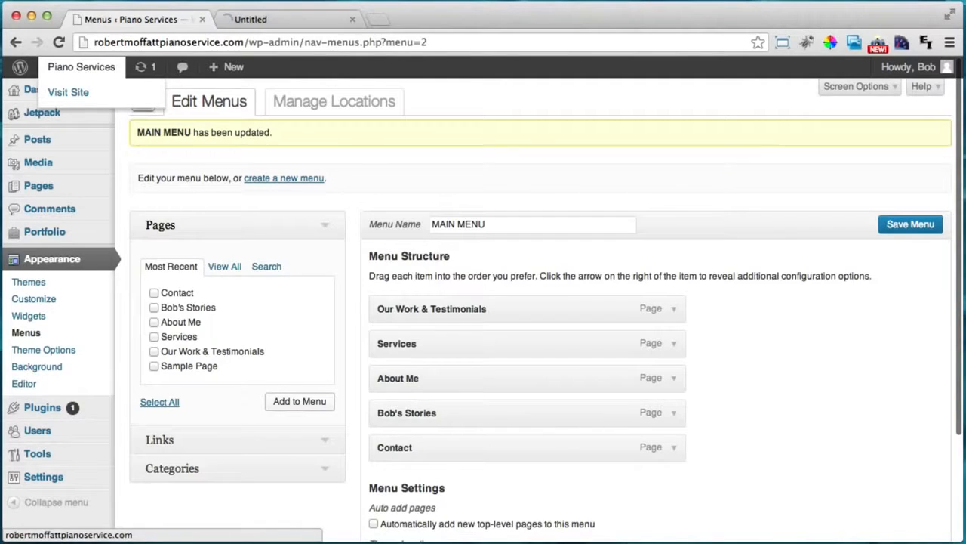
click(280, 20)
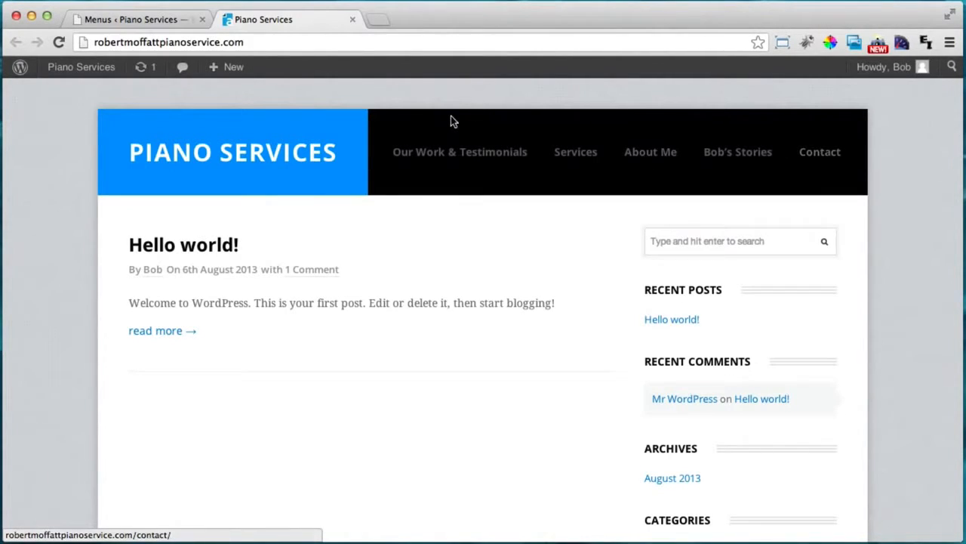
click(646, 156)
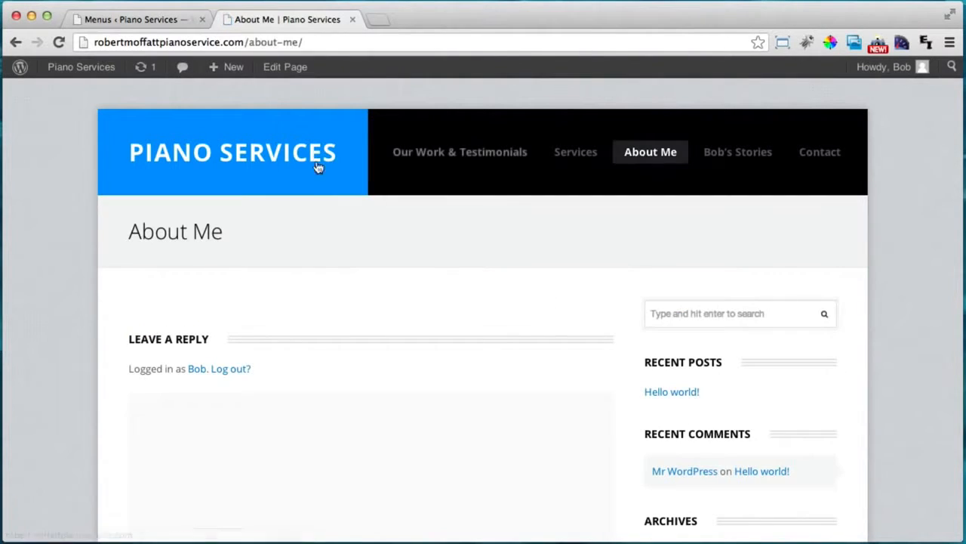
drag(129, 231, 231, 234)
click(243, 240)
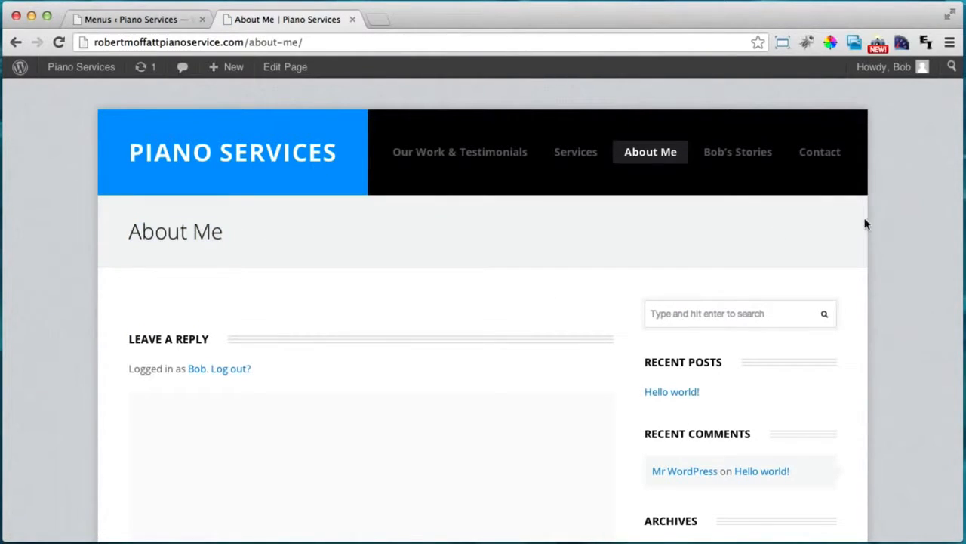
click(820, 151)
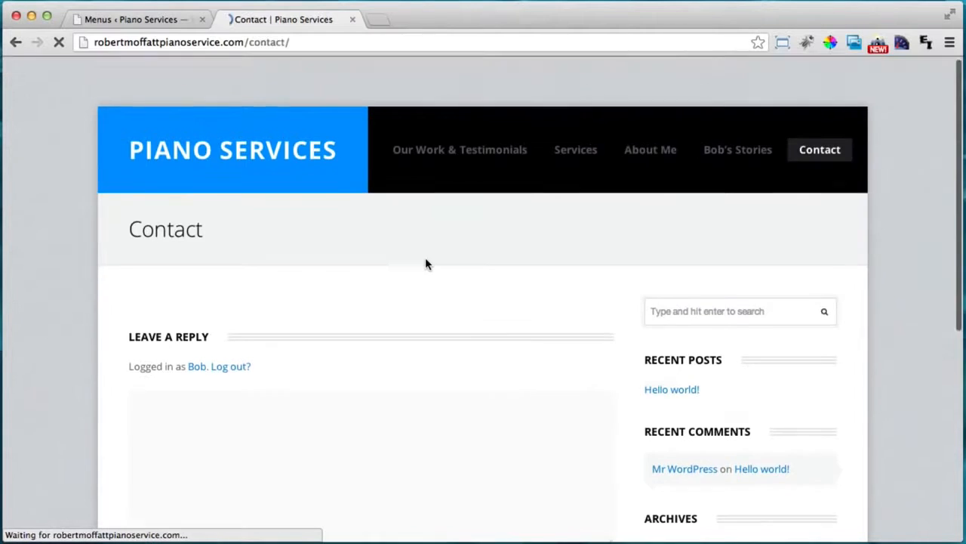
scroll(425, 259, down, 3)
scroll(425, 259, up, 3)
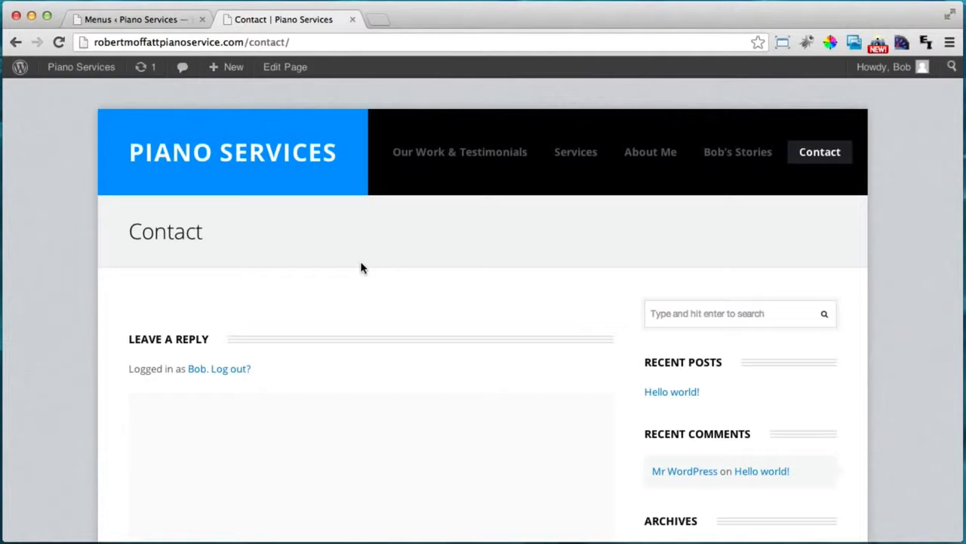
click(652, 154)
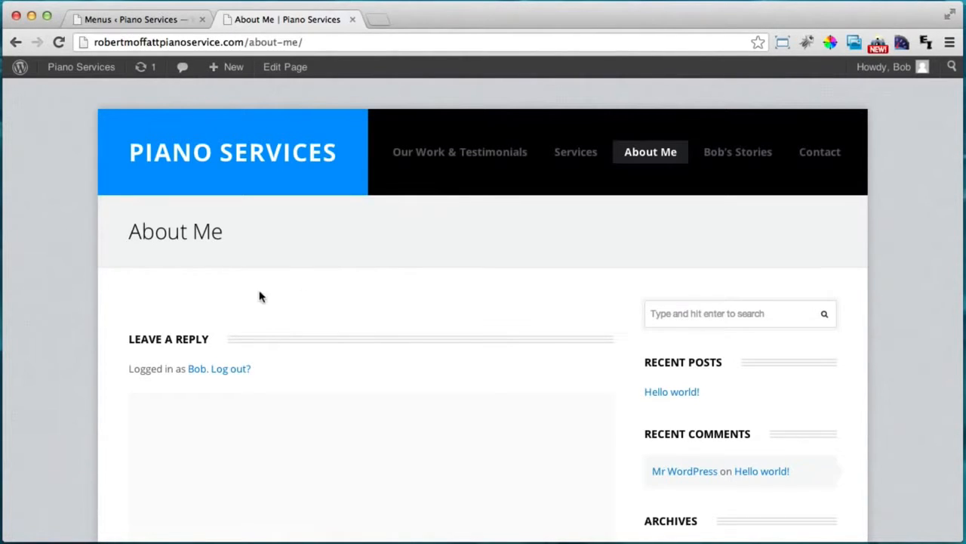
scroll(268, 377, down, 1)
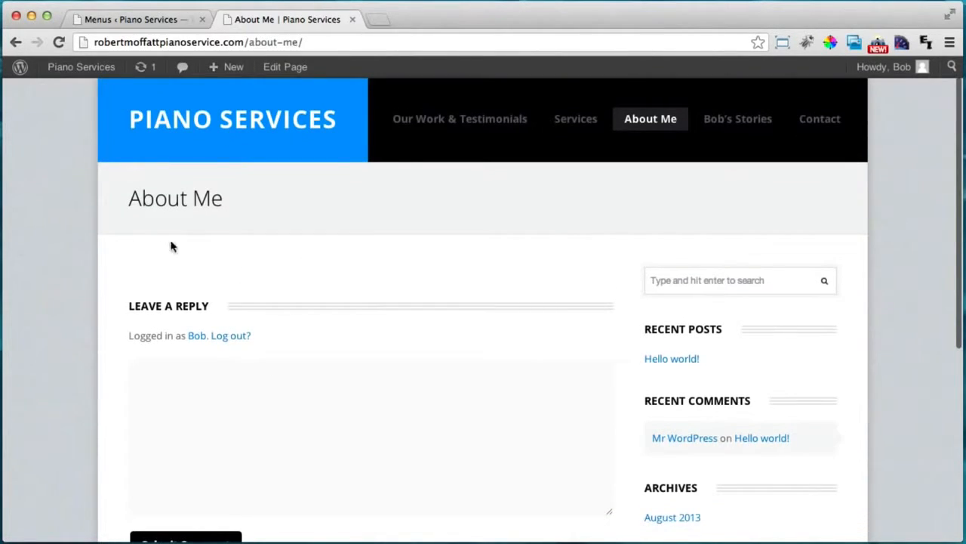
click(160, 397)
scroll(433, 296, up, 2)
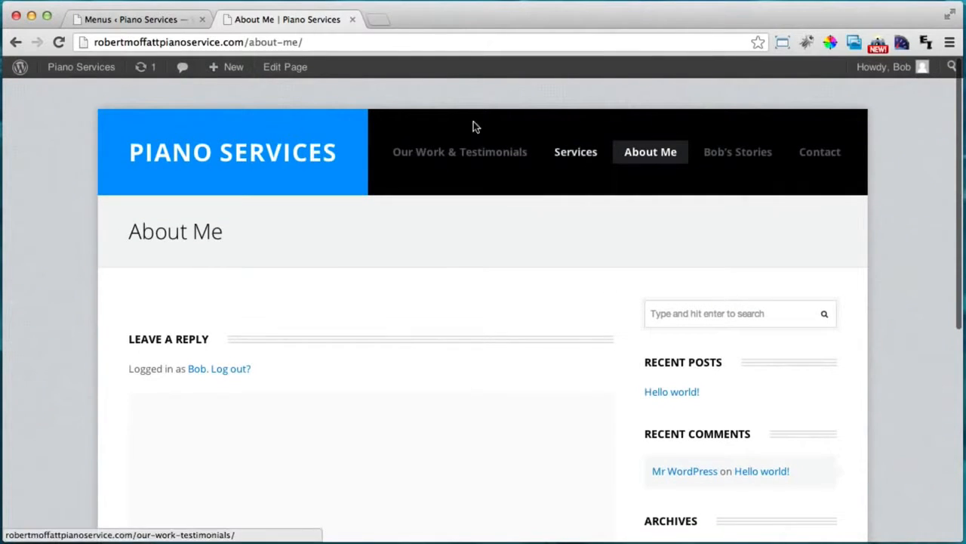
click(352, 20)
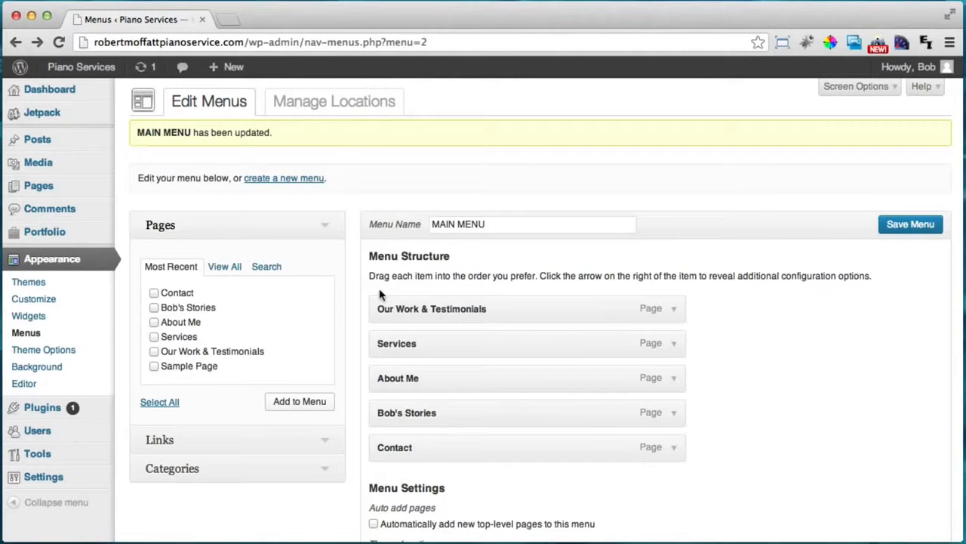
- Paste the 40-years-in-piano-technology biography into the About Me page body and update it
click(40, 188)
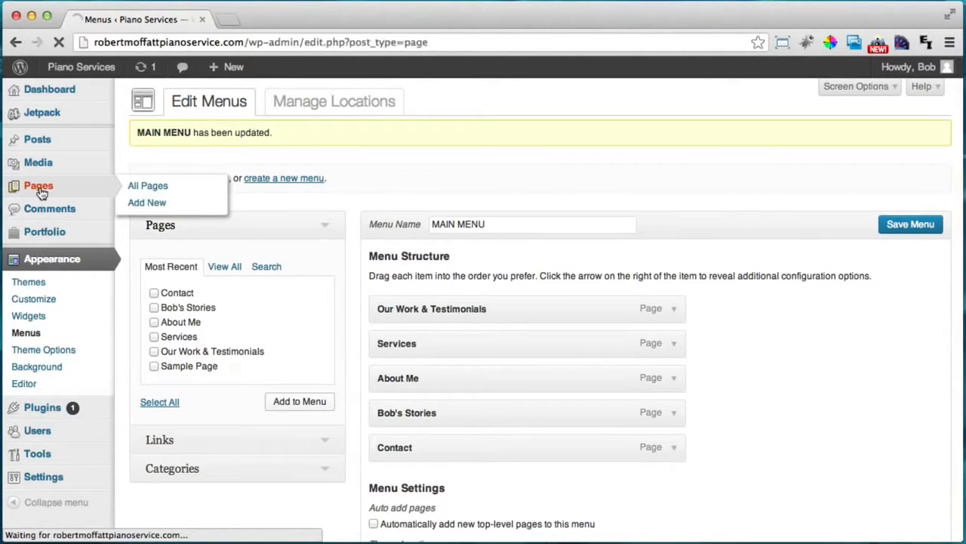
mouse_move(188, 217)
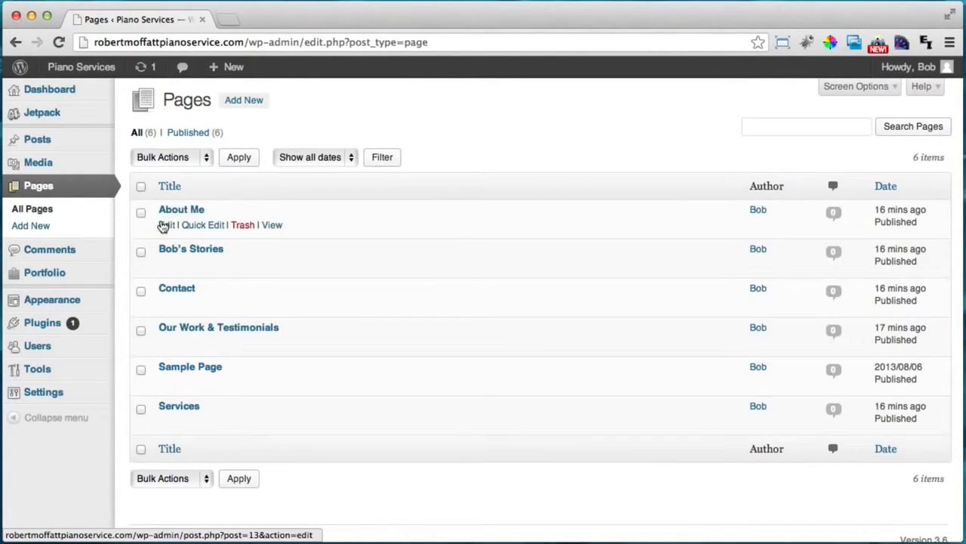
click(164, 228)
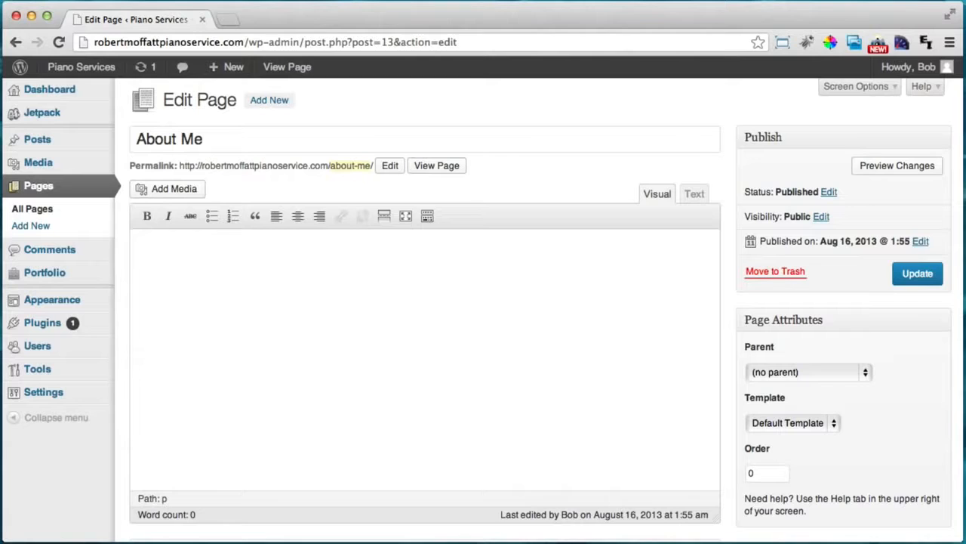
key(super+Tab)
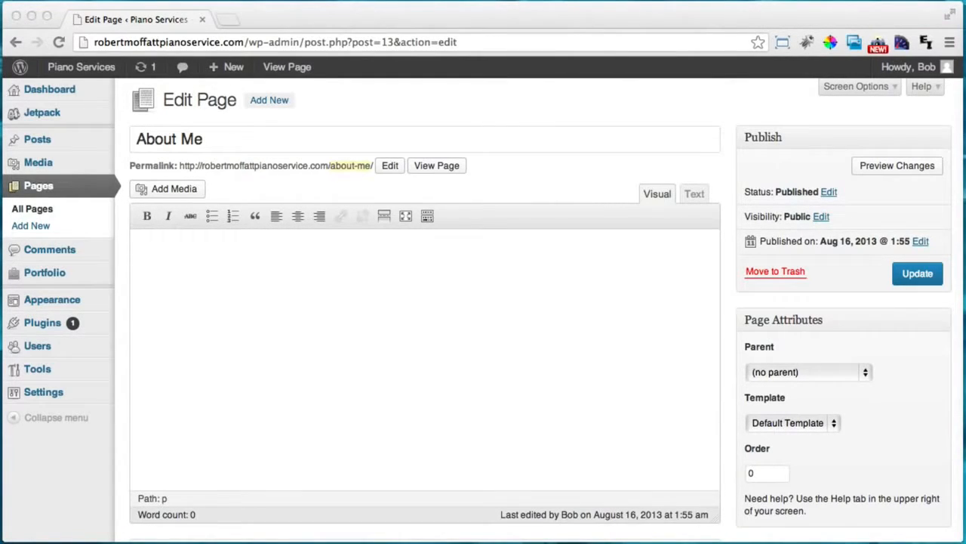
click(297, 320)
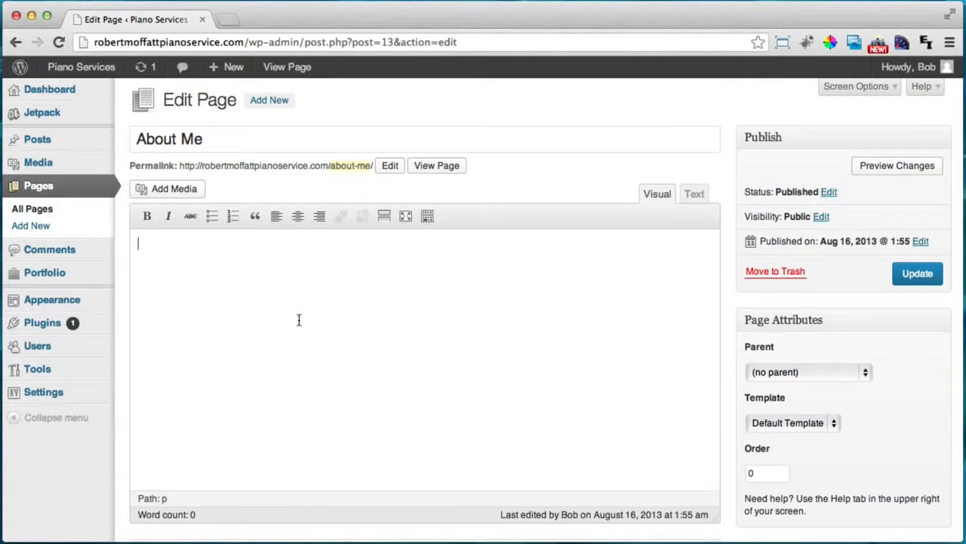
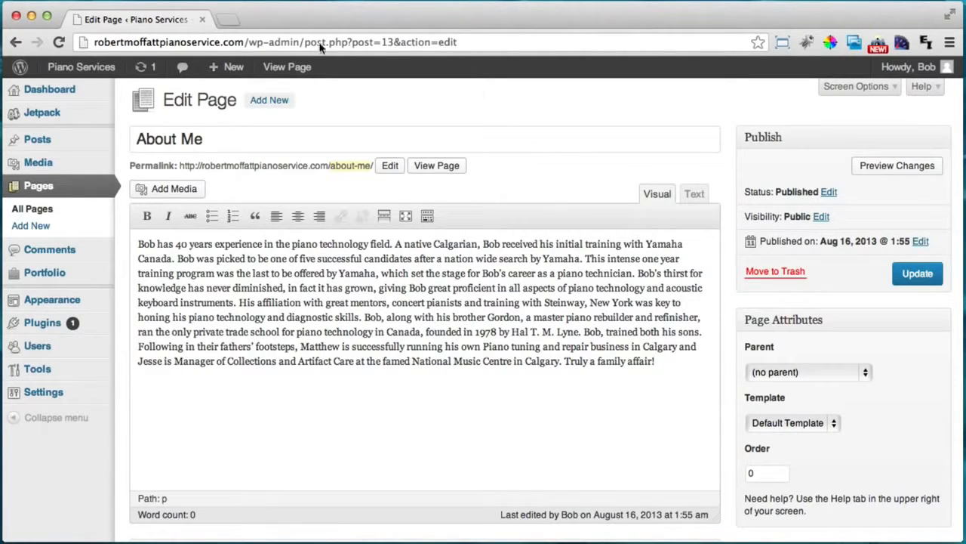
click(919, 278)
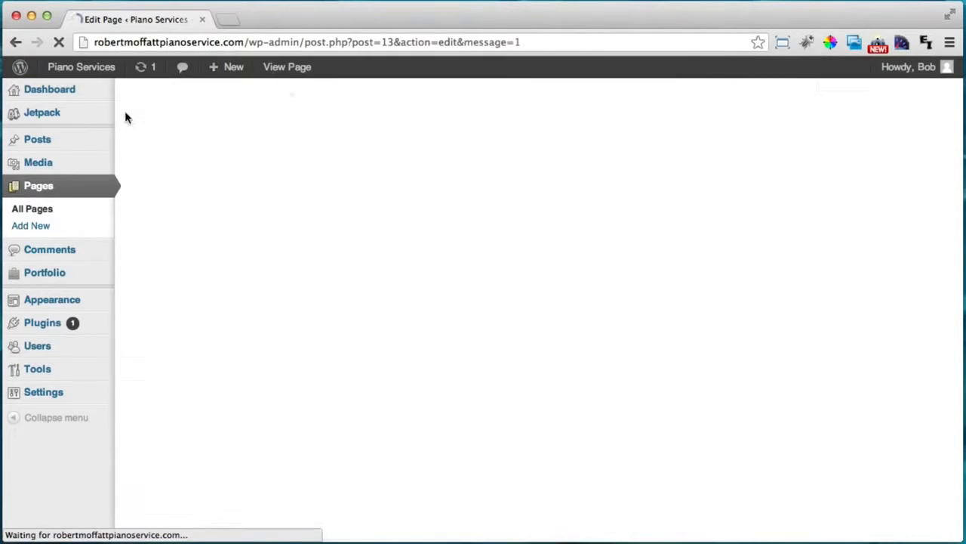
- Open the live site in a new tab, review the About Me biography, then return to the editor
super+click(81, 70)
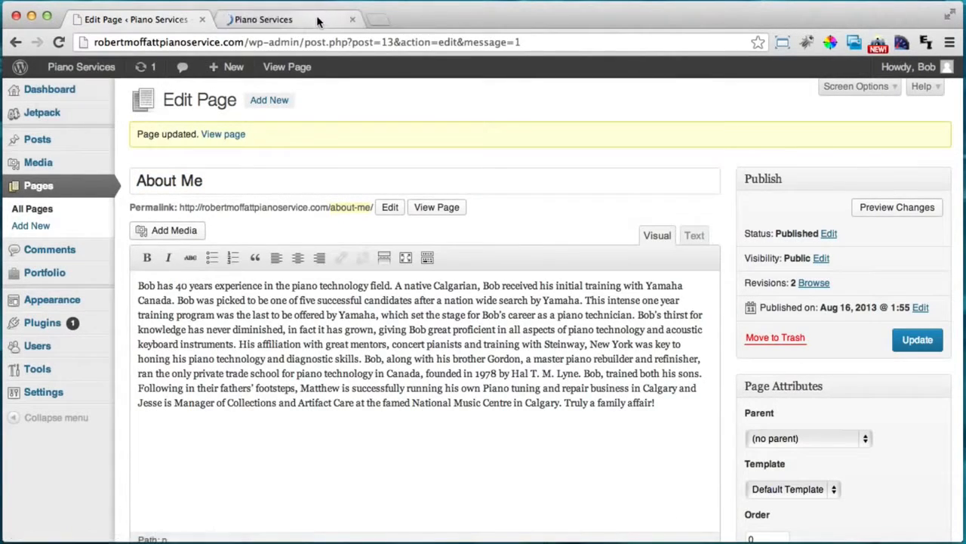
click(315, 19)
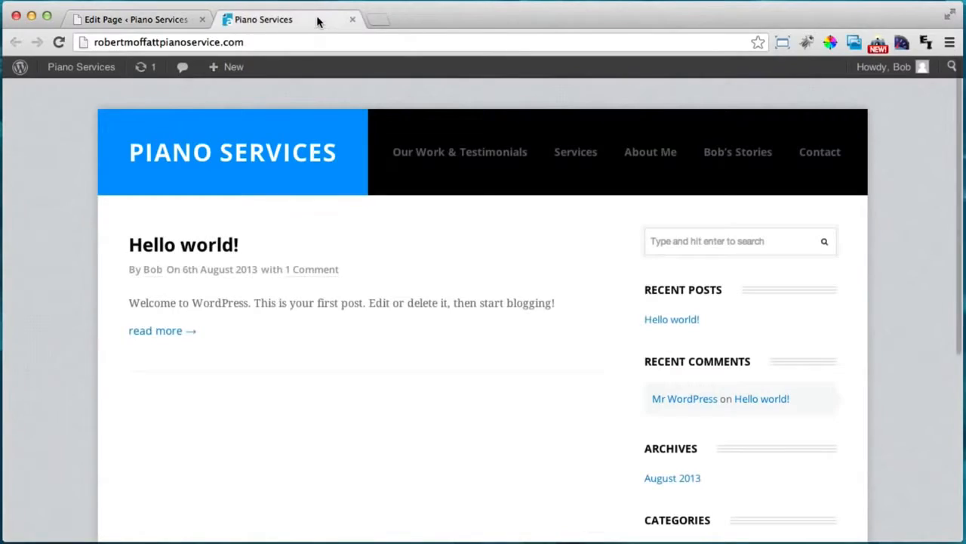
click(649, 162)
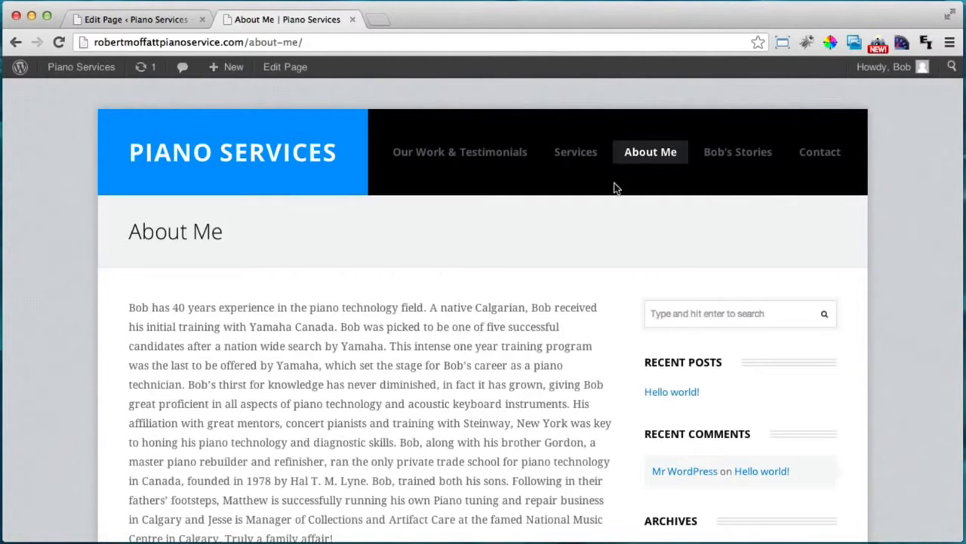
scroll(471, 274, down, 3)
scroll(471, 273, up, 1)
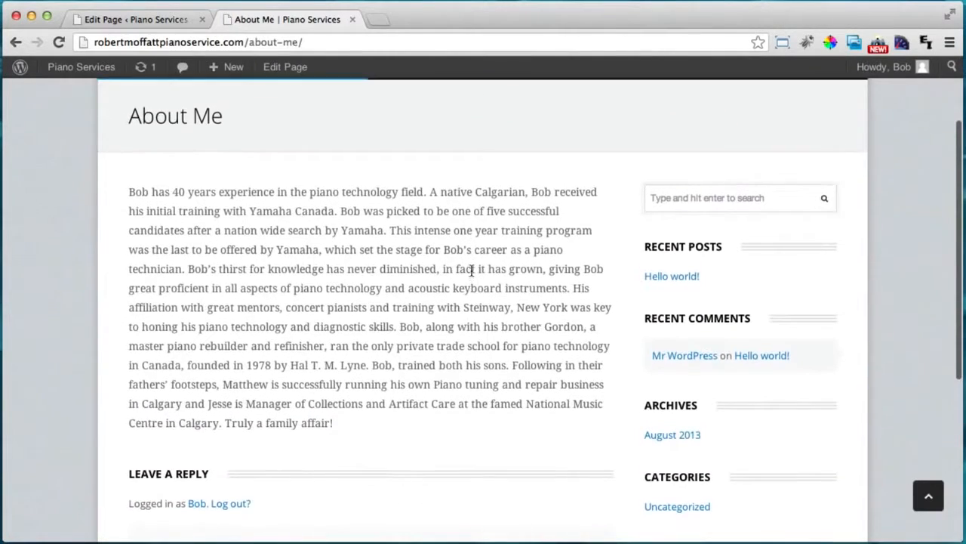
scroll(471, 271, down, 1)
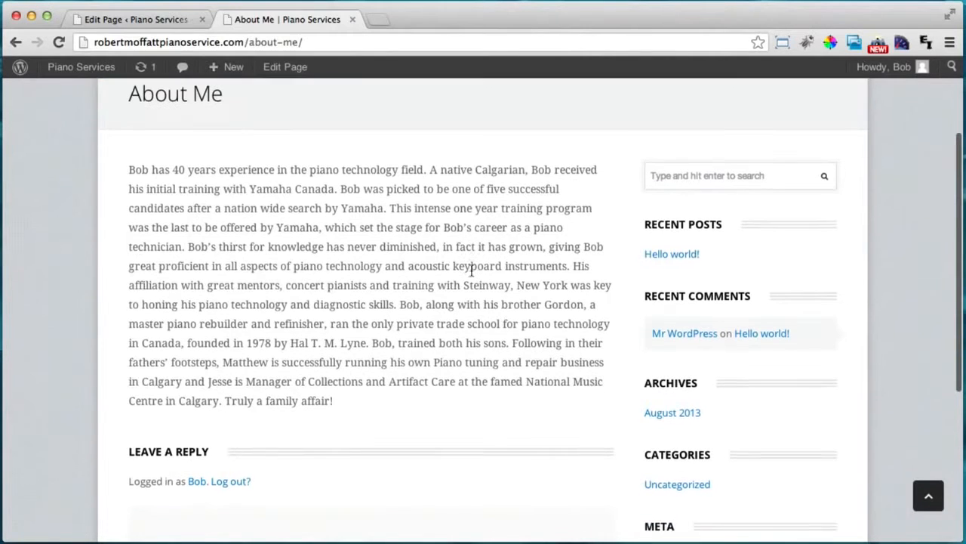
double_click(661, 224)
double_click(673, 293)
scroll(674, 295, down, 5)
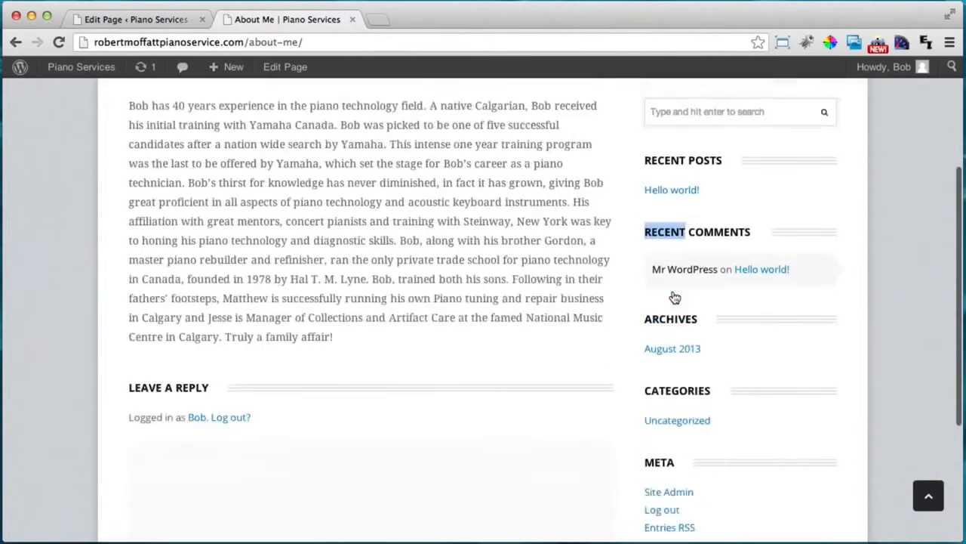
click(130, 339)
drag(130, 339, 212, 350)
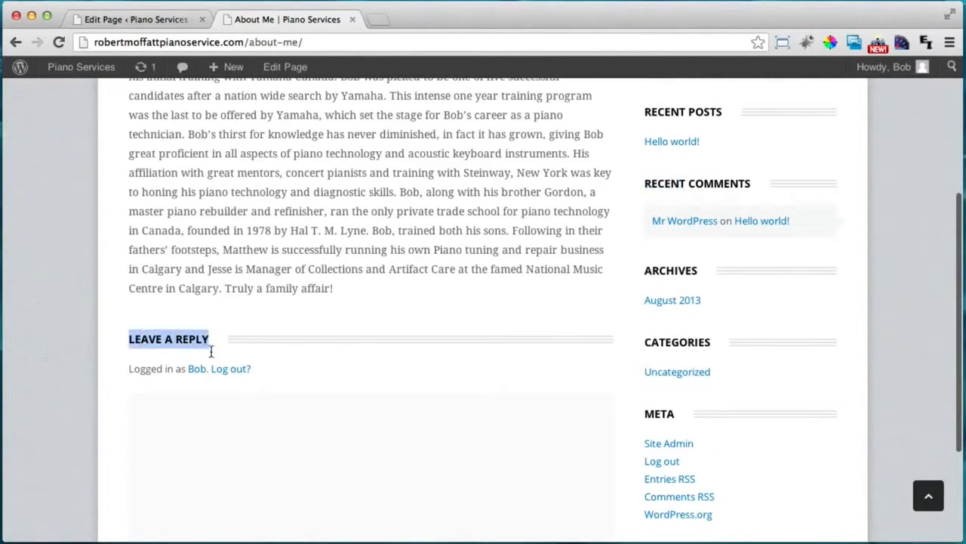
scroll(227, 358, down, 5)
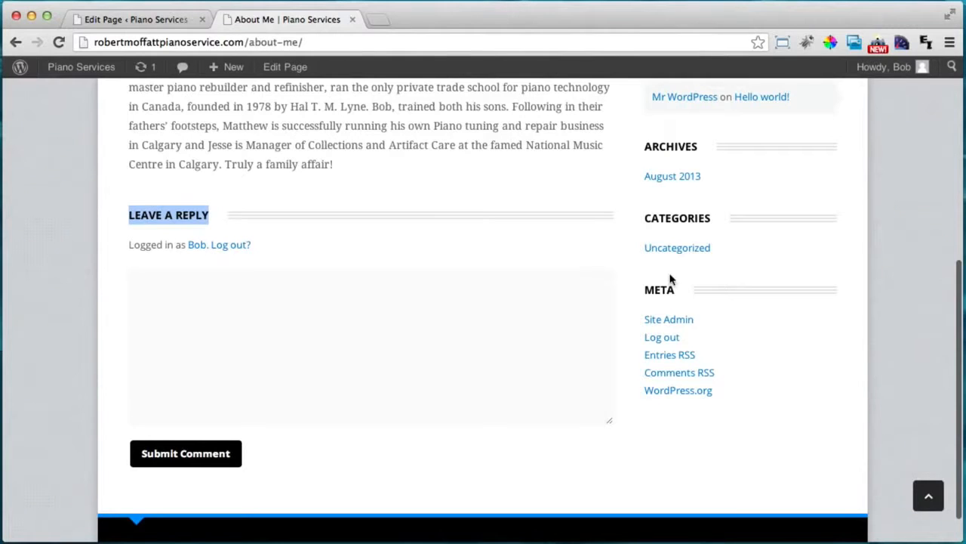
scroll(671, 280, up, 1)
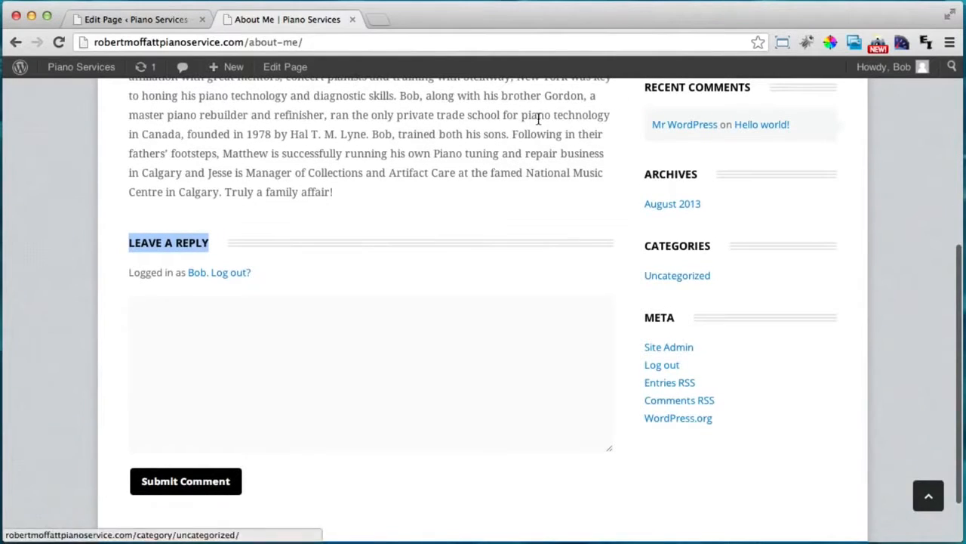
click(173, 21)
scroll(794, 380, down, 2)
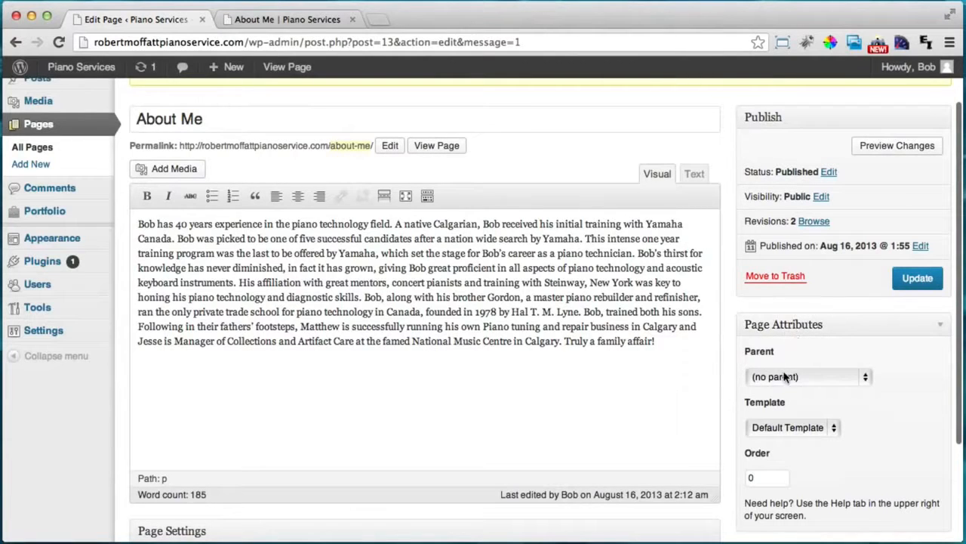
- Switch the About Me page template to Full-Width and update the page
click(814, 425)
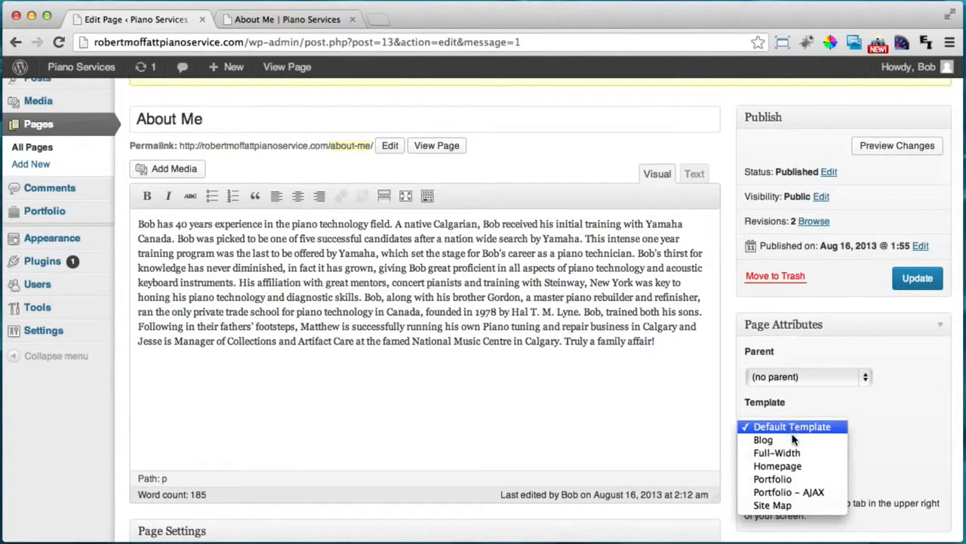
click(796, 453)
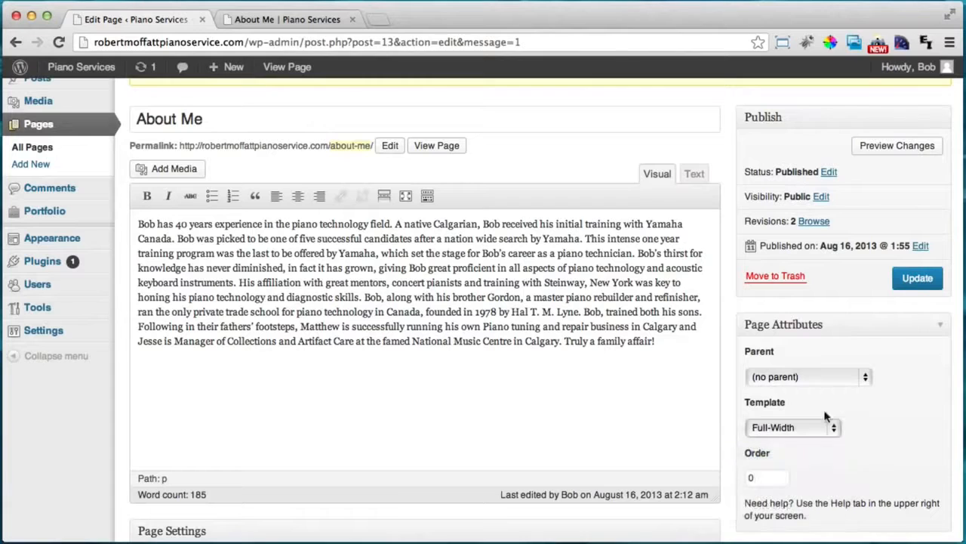
click(915, 278)
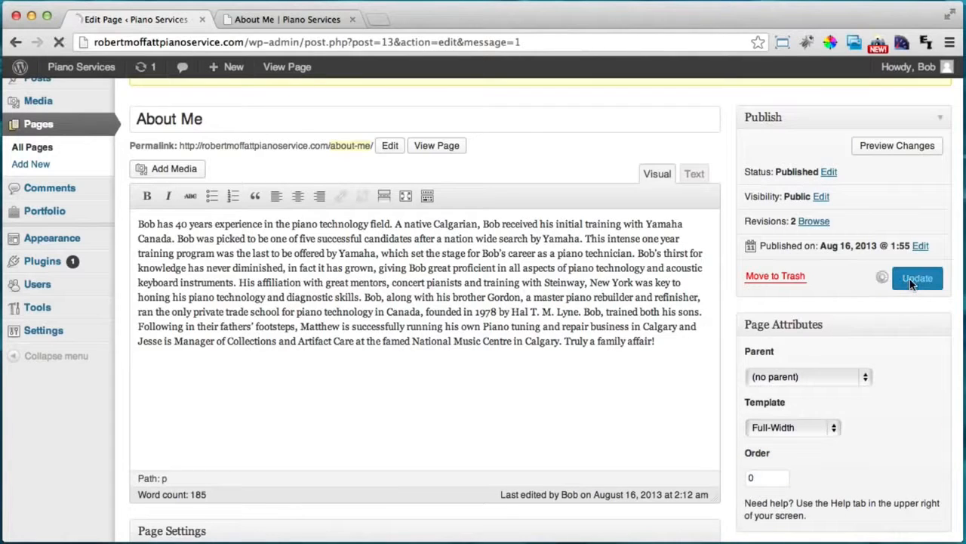
- Reload the live About Me page to confirm the full-width bio, then return to the editor
click(260, 23)
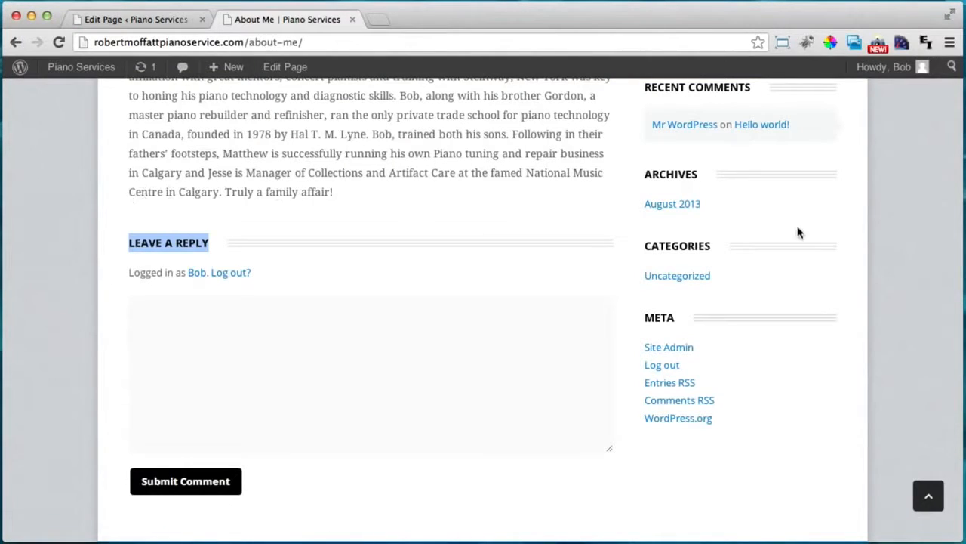
click(381, 146)
scroll(380, 147, up, 4)
click(59, 43)
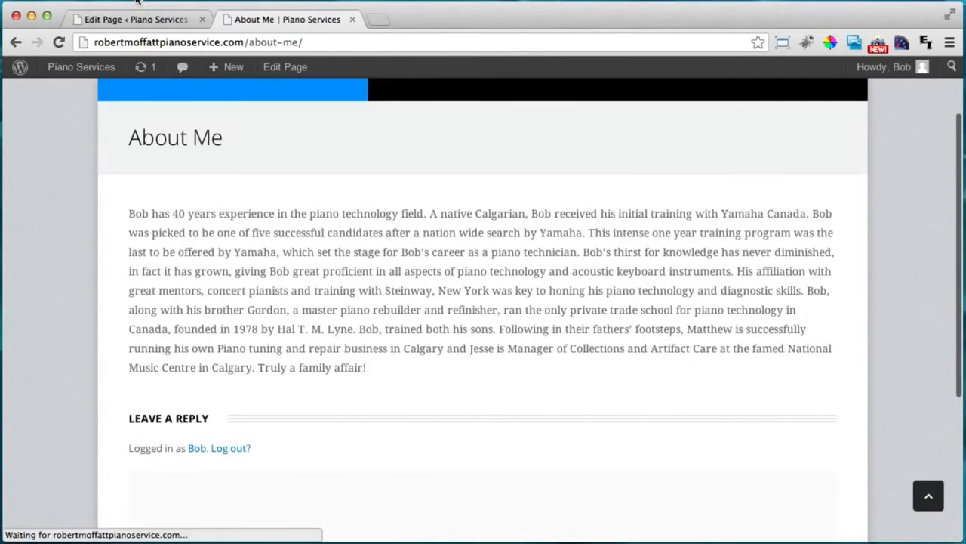
click(126, 21)
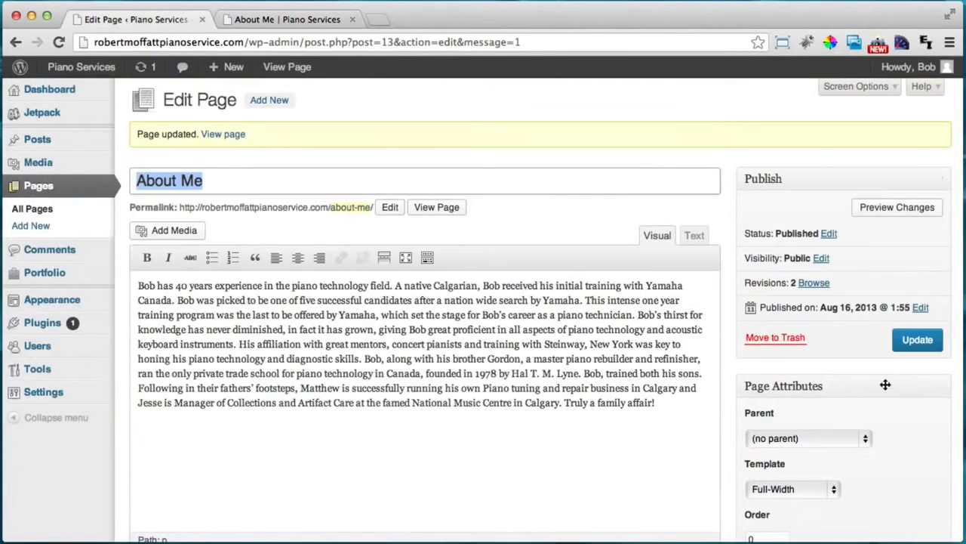
click(232, 25)
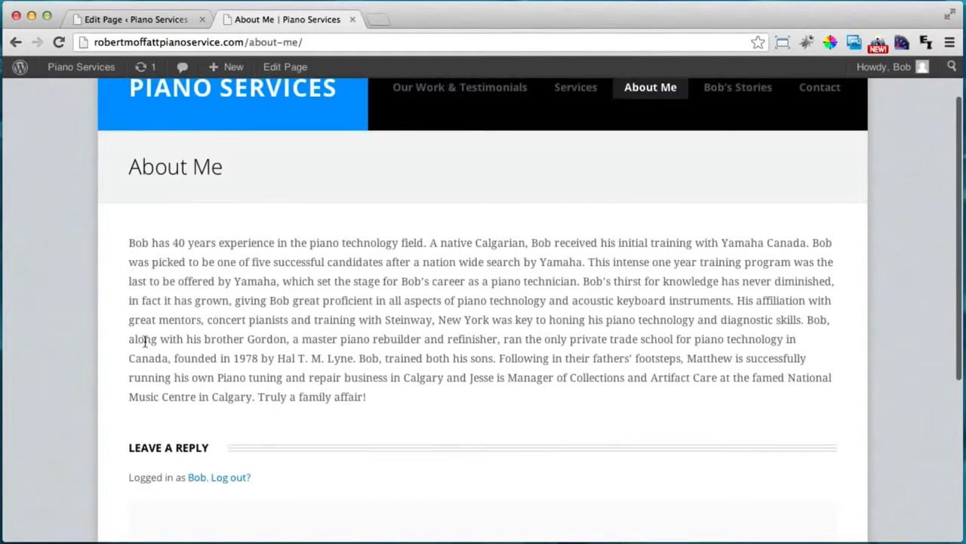
scroll(793, 321, down, 3)
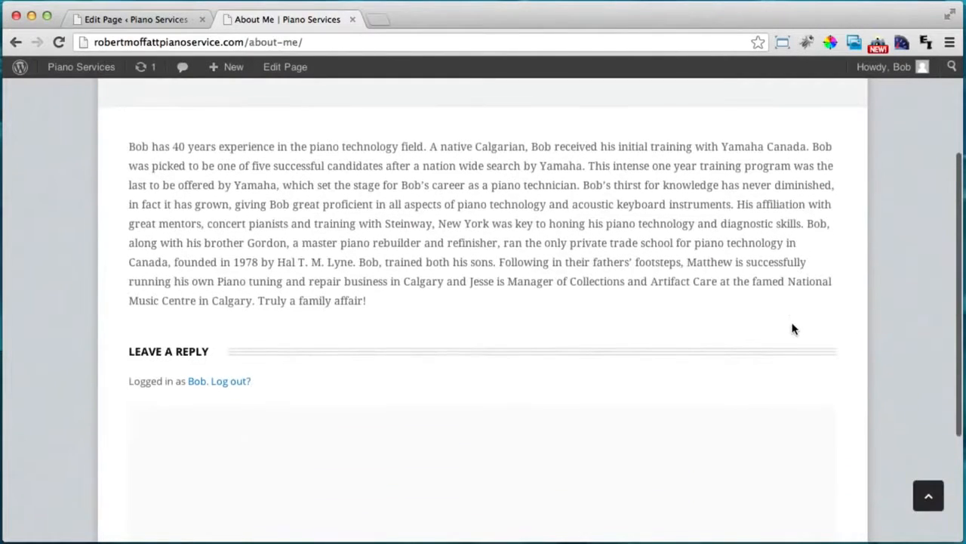
scroll(792, 328, down, 1)
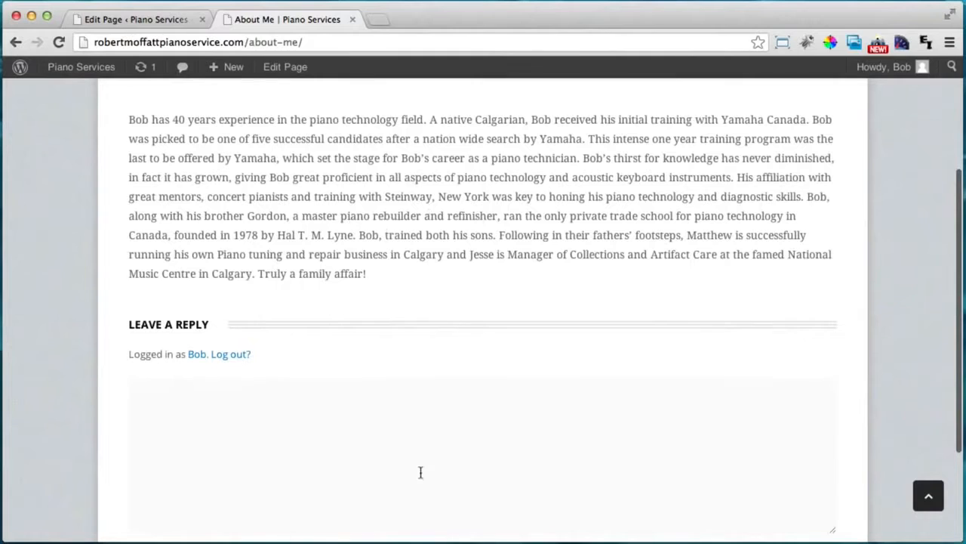
scroll(543, 400, down, 3)
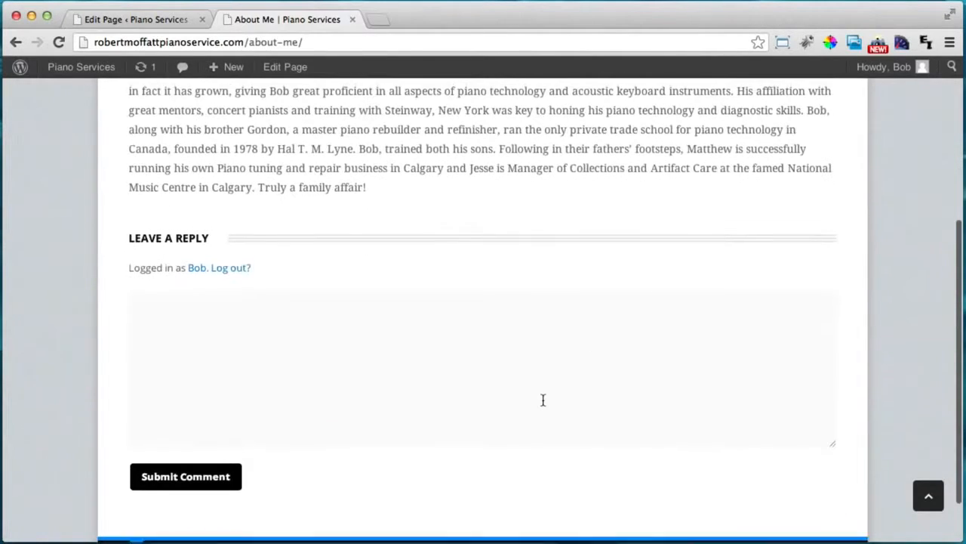
click(147, 20)
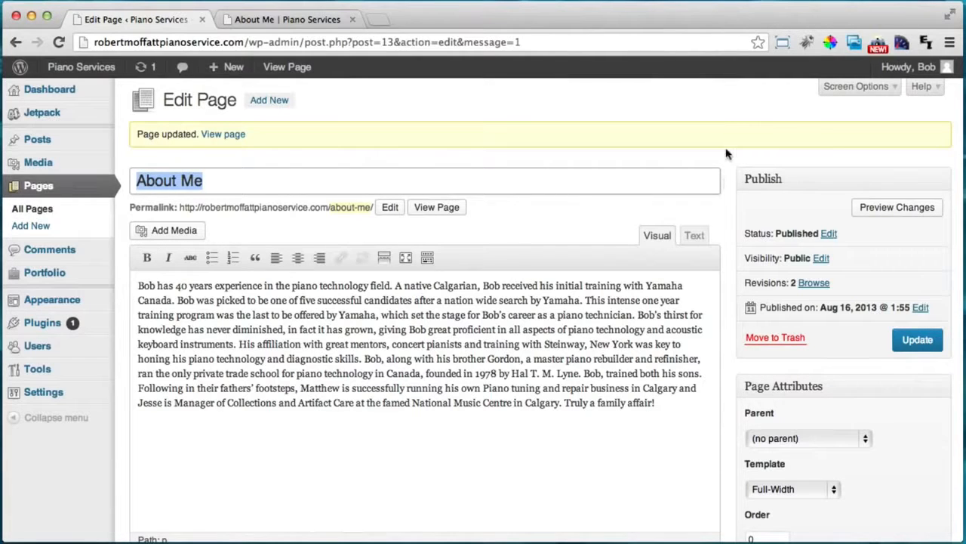
- Turn off comments and trackbacks/pingbacks on the About Me page and update it
click(714, 111)
click(884, 88)
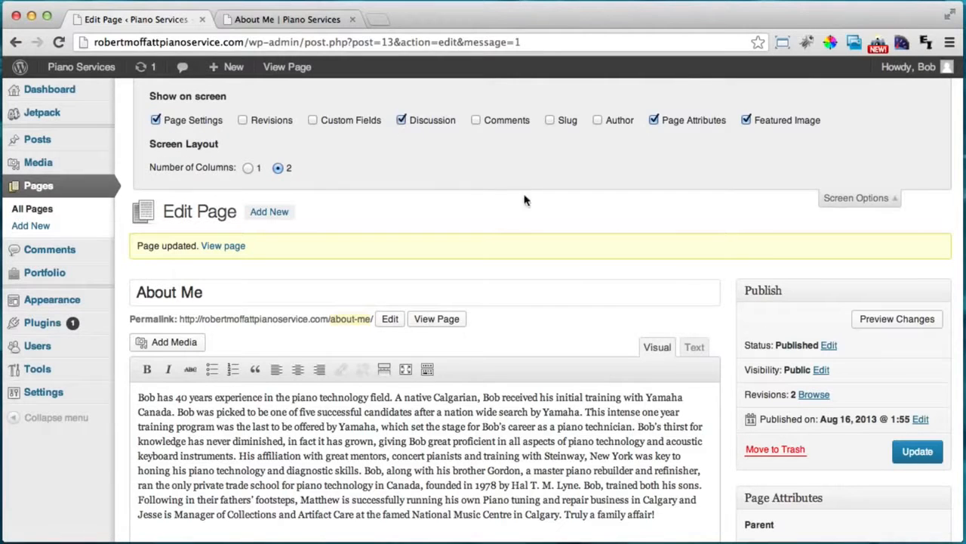
scroll(786, 243, down, 10)
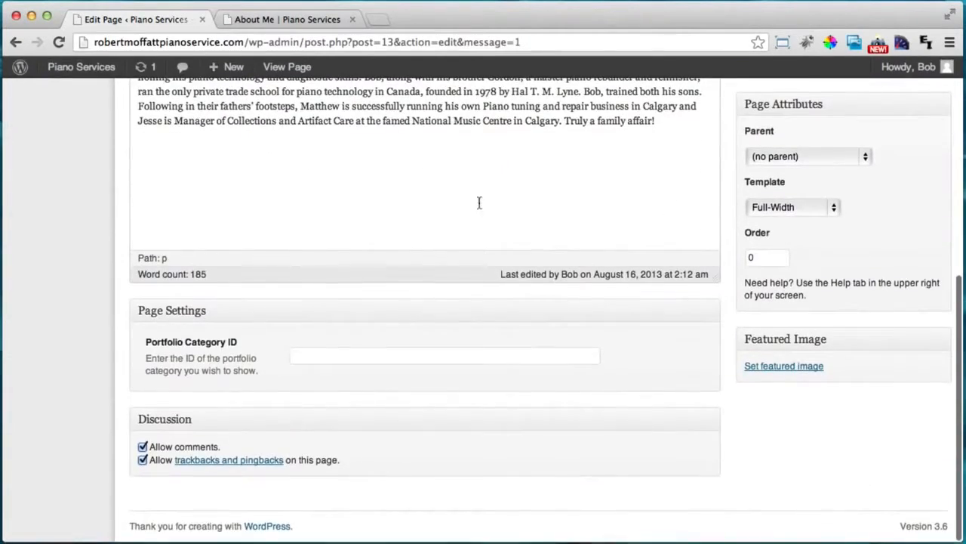
click(141, 448)
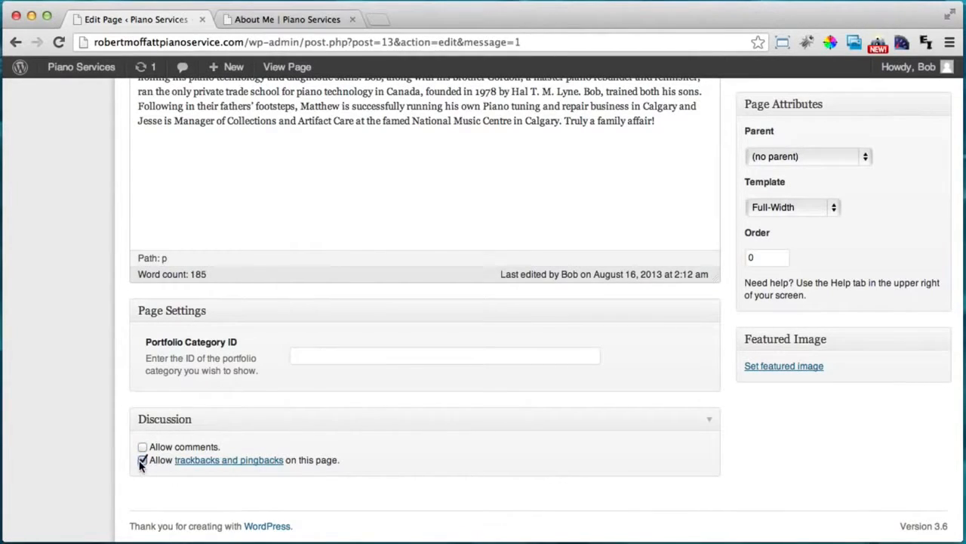
click(141, 460)
scroll(638, 427, up, 15)
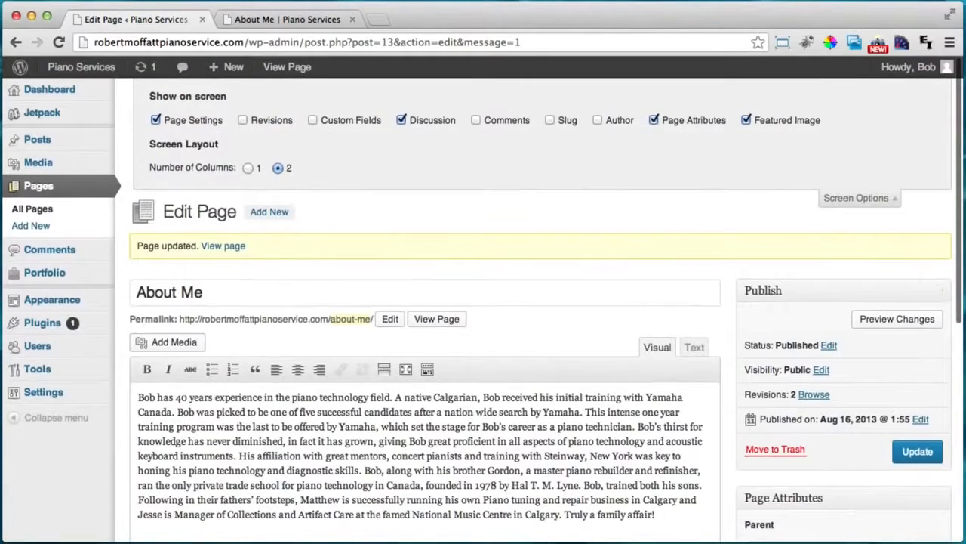
click(911, 451)
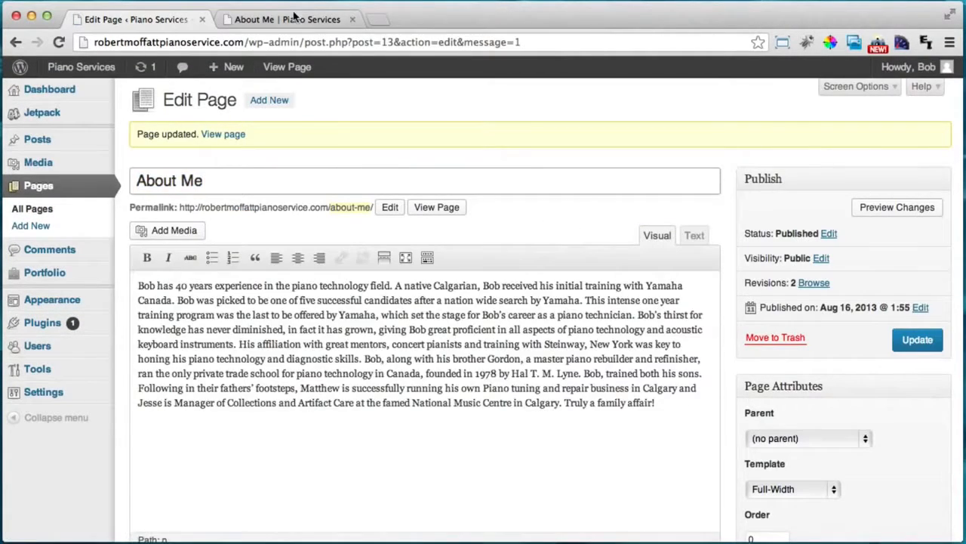
- Check the live About Me page, then return to the editor with the cursor in the bio
click(294, 18)
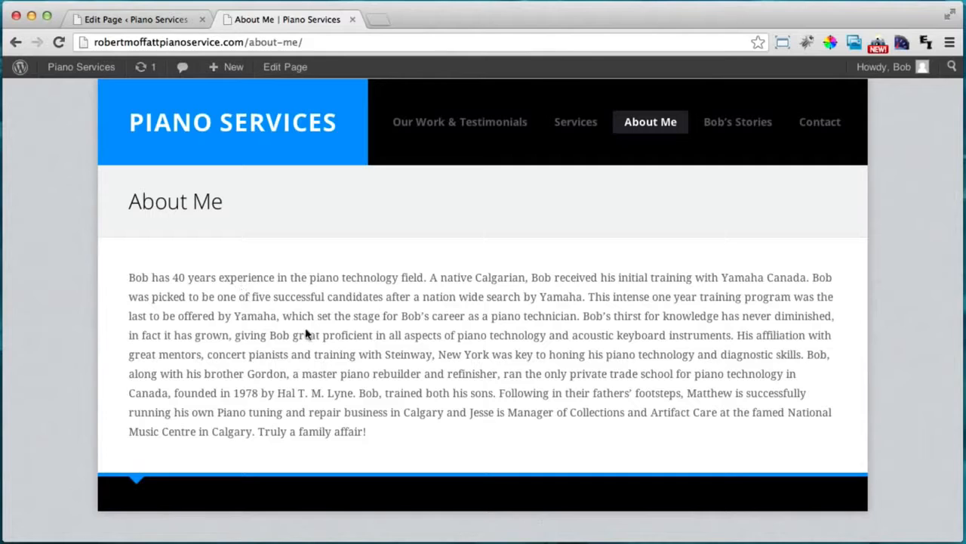
click(125, 20)
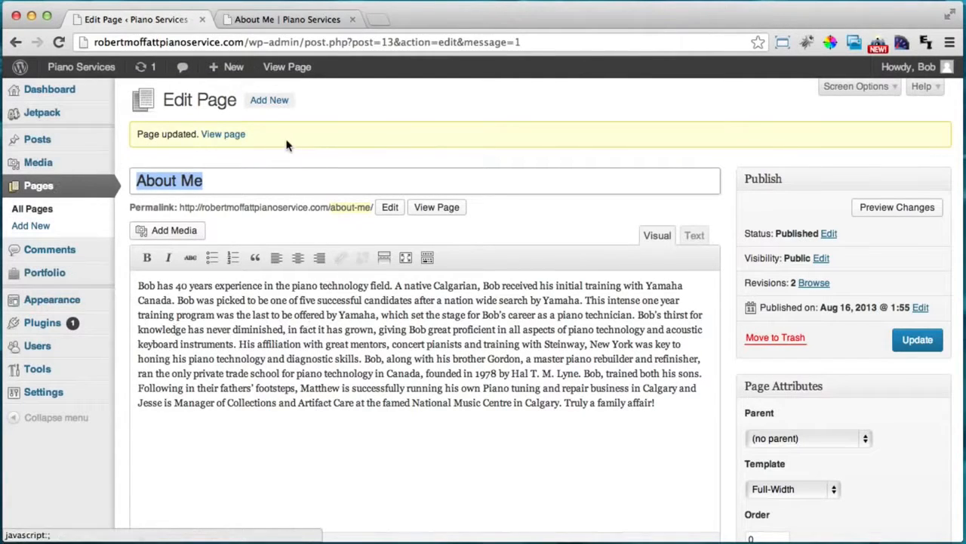
click(212, 314)
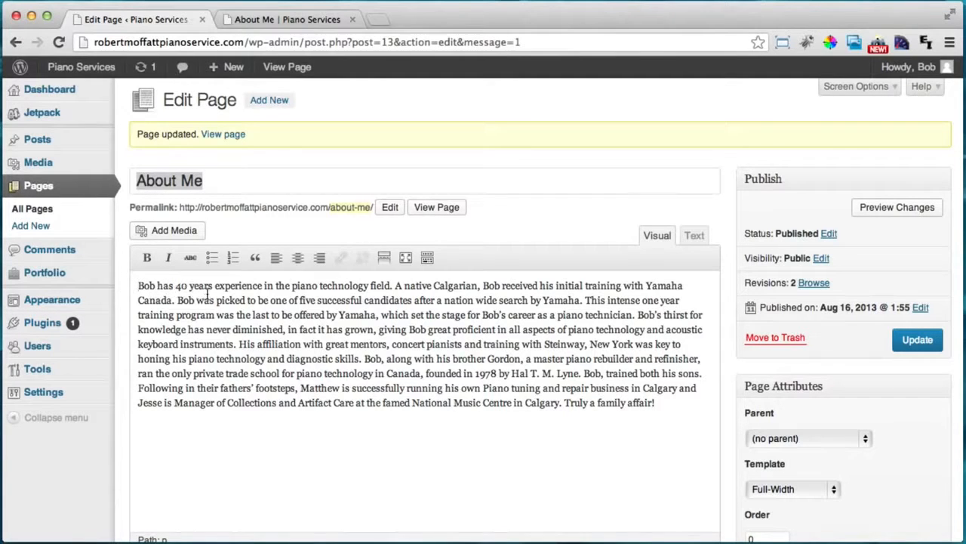
- Upload the portrait about.jpg from the bob folder through Add Media
click(166, 234)
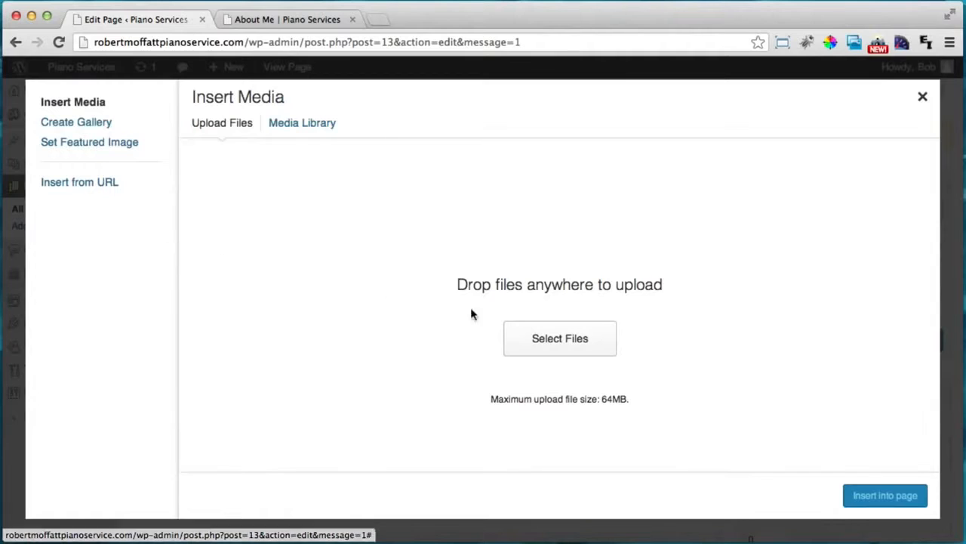
click(556, 348)
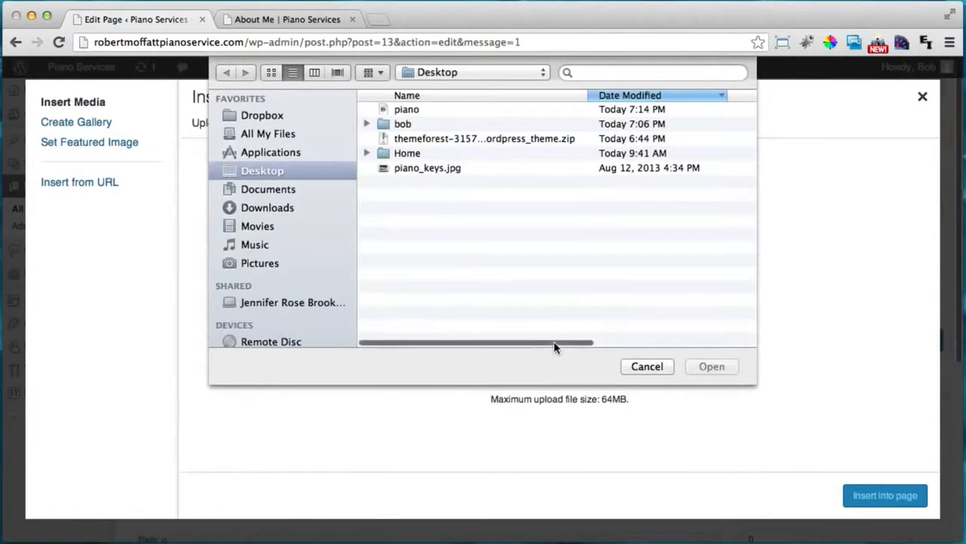
double_click(400, 124)
click(408, 127)
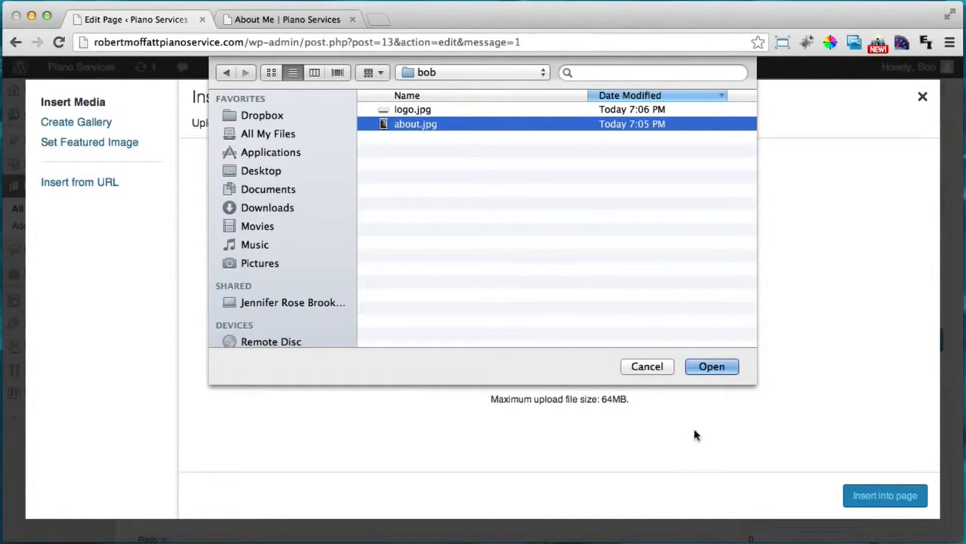
click(710, 365)
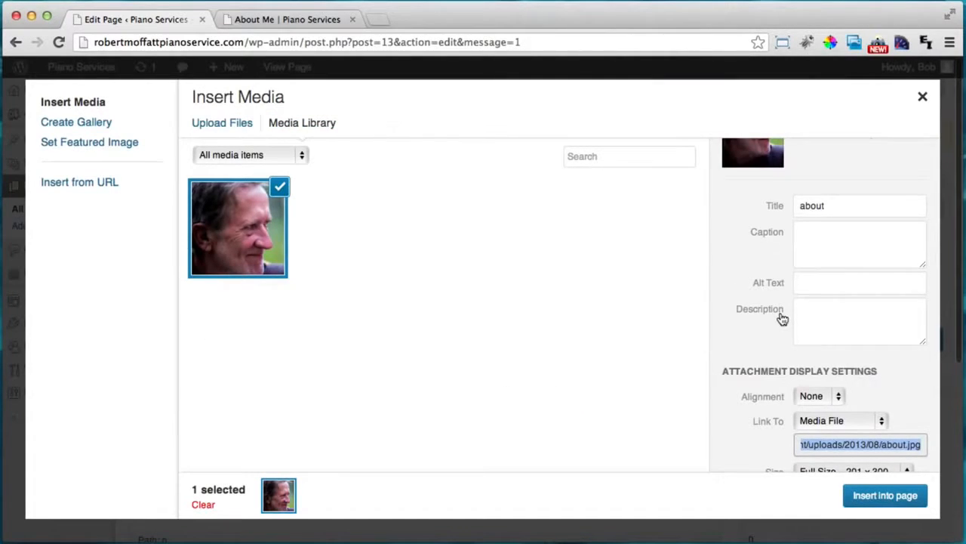
scroll(781, 319, down, 2)
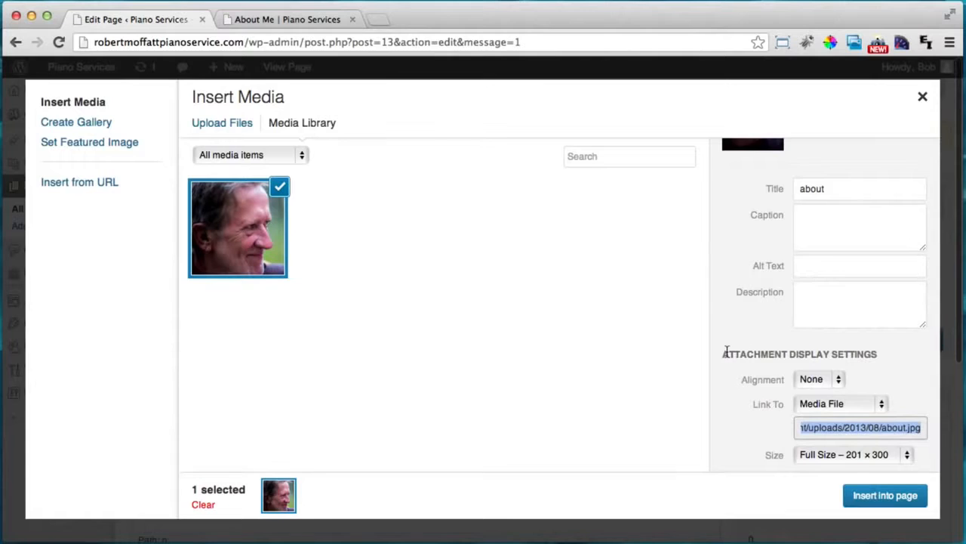
scroll(855, 359, down, 2)
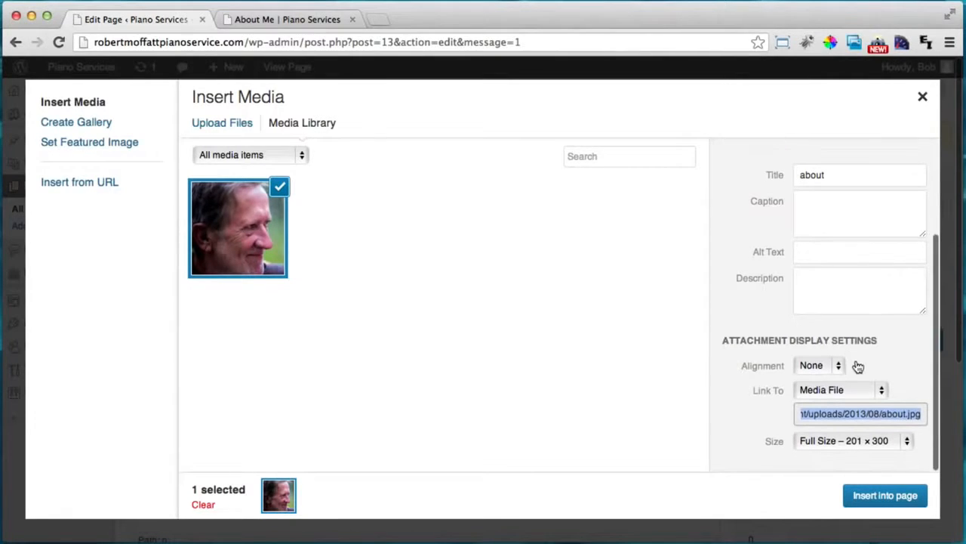
- Insert the portrait with Left alignment, link None and Full Size 201 × 300
click(810, 366)
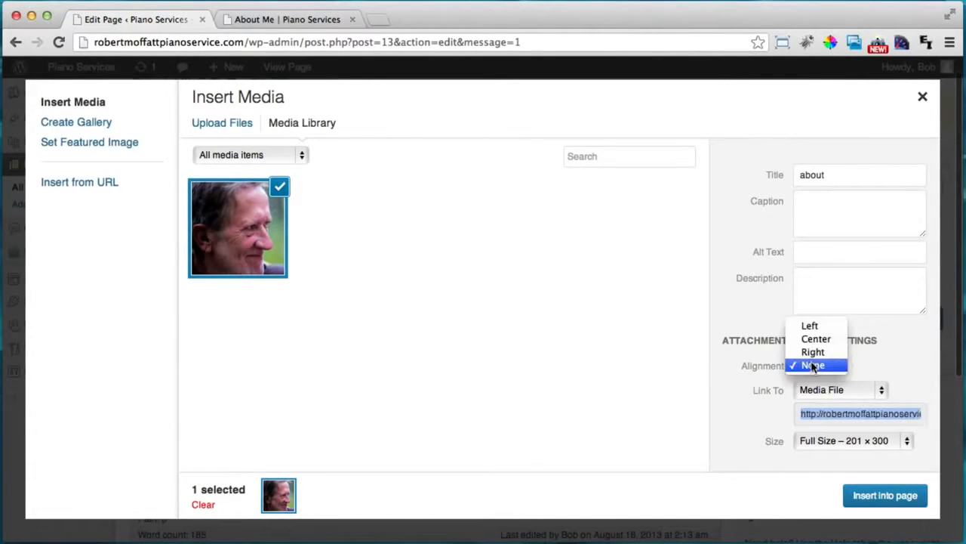
click(812, 323)
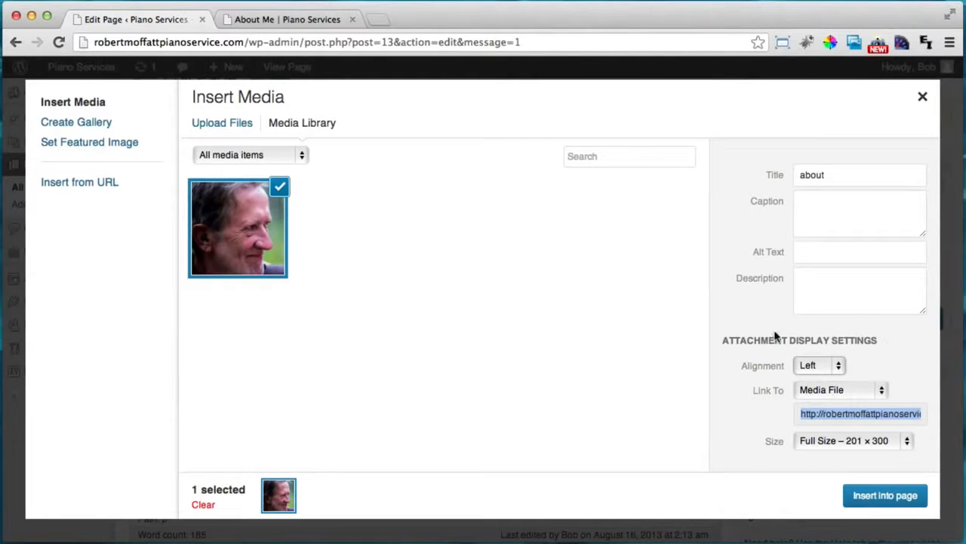
click(831, 394)
click(816, 428)
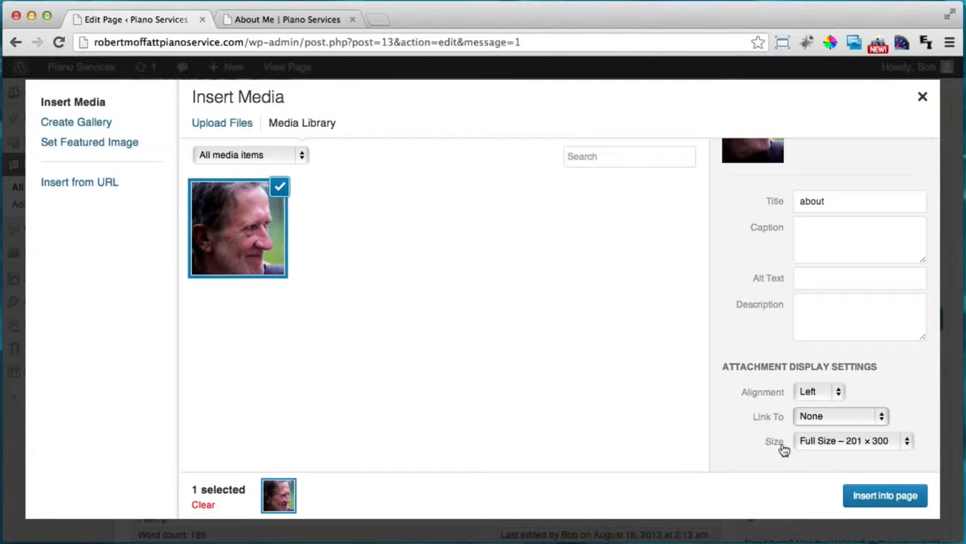
click(829, 448)
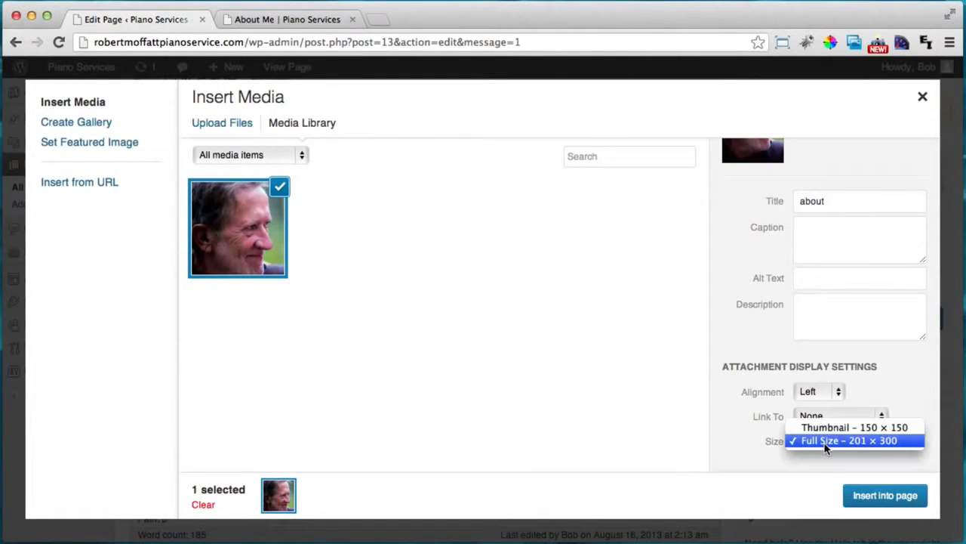
click(747, 458)
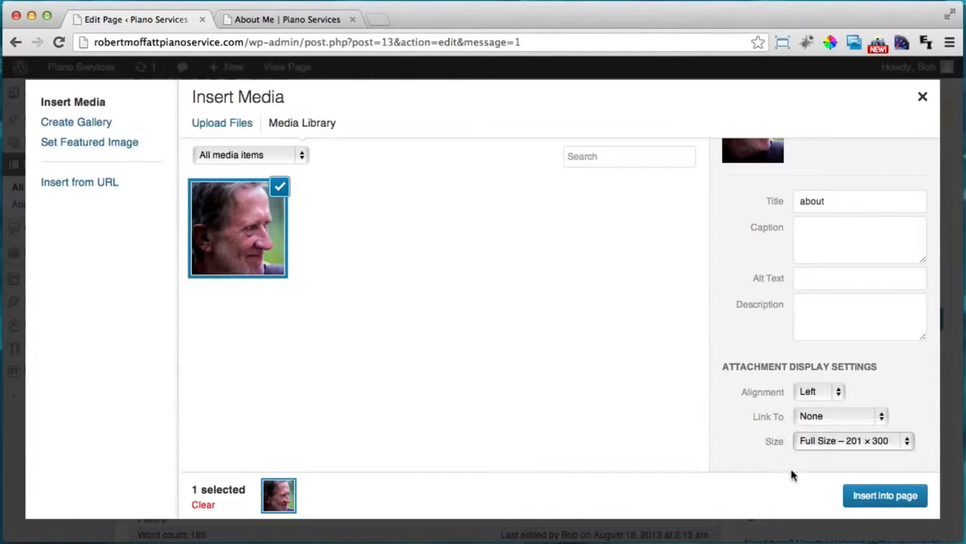
click(827, 447)
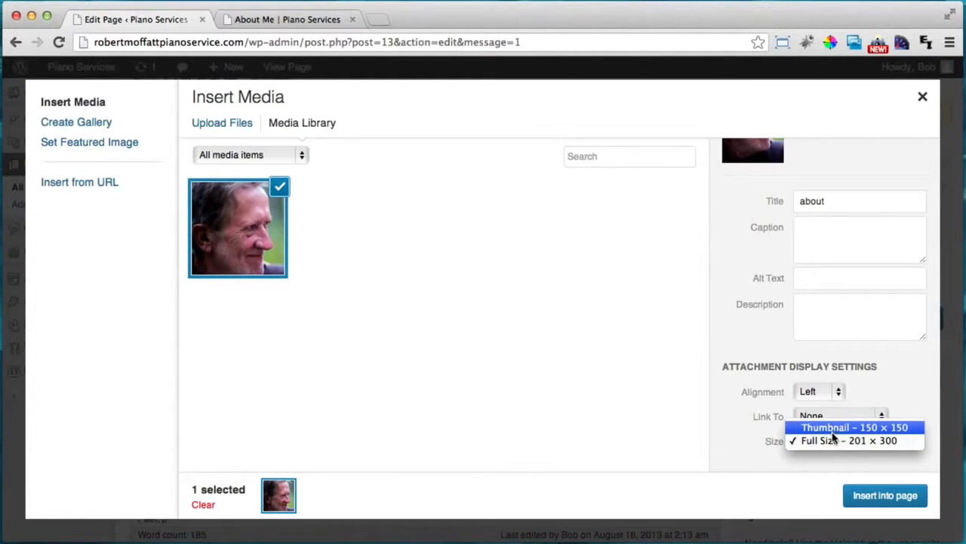
click(748, 453)
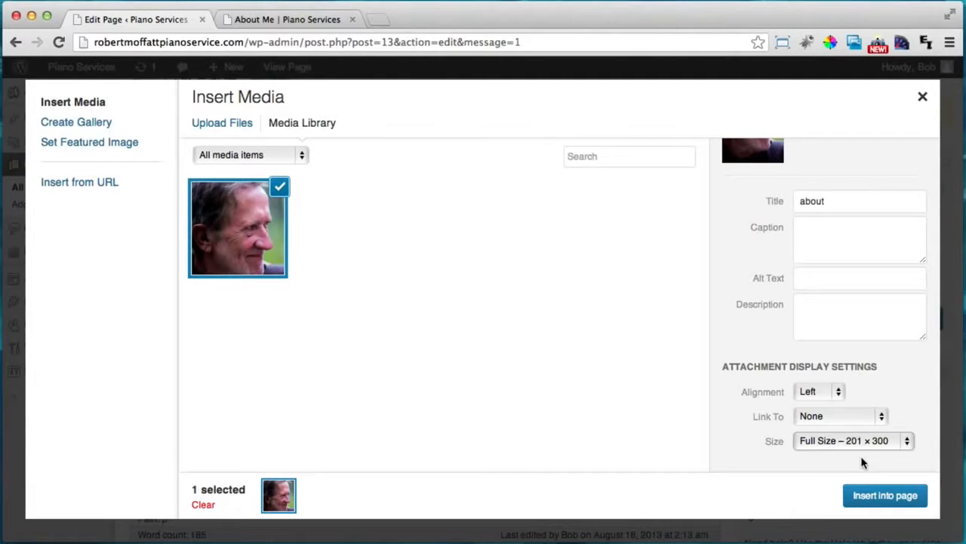
click(872, 500)
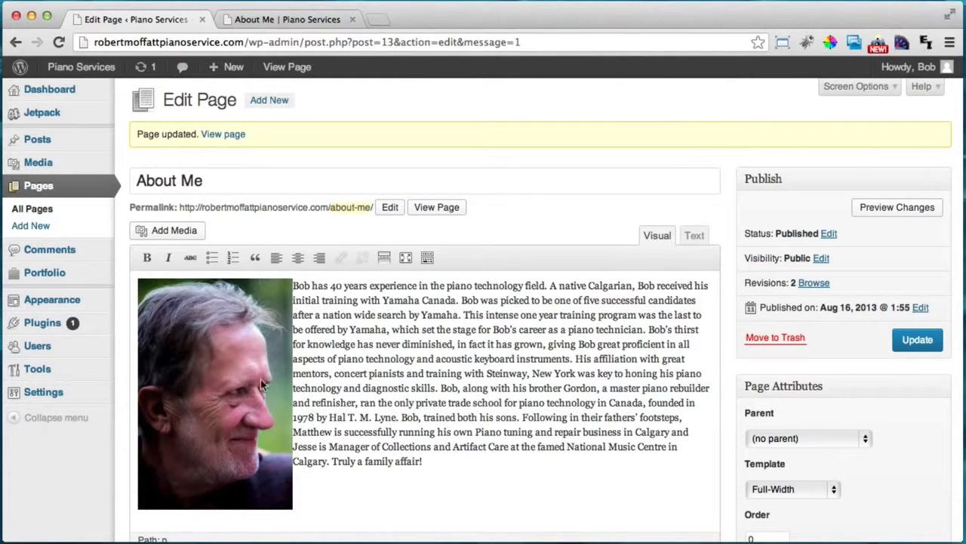
- Update the About Me page and confirm the live page shows the portrait left of the bio
click(918, 349)
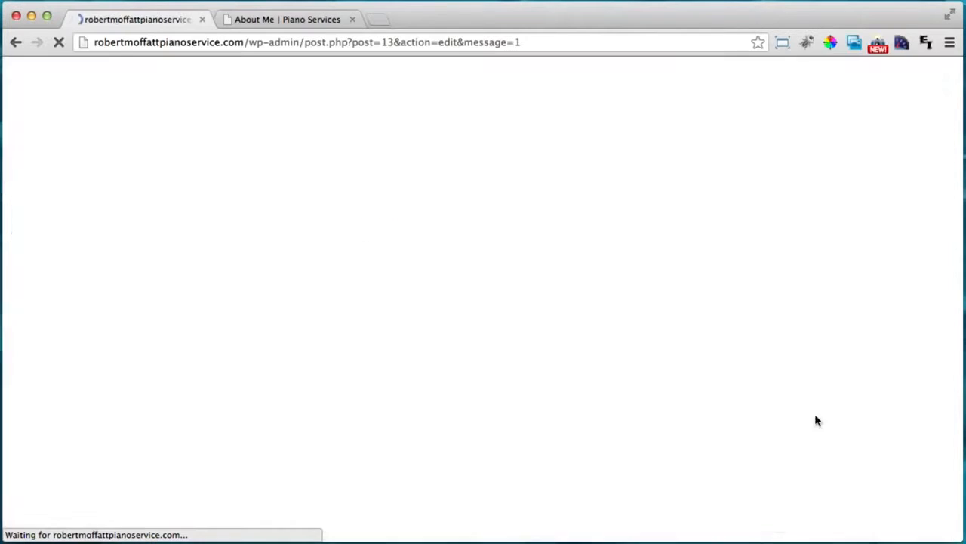
click(274, 18)
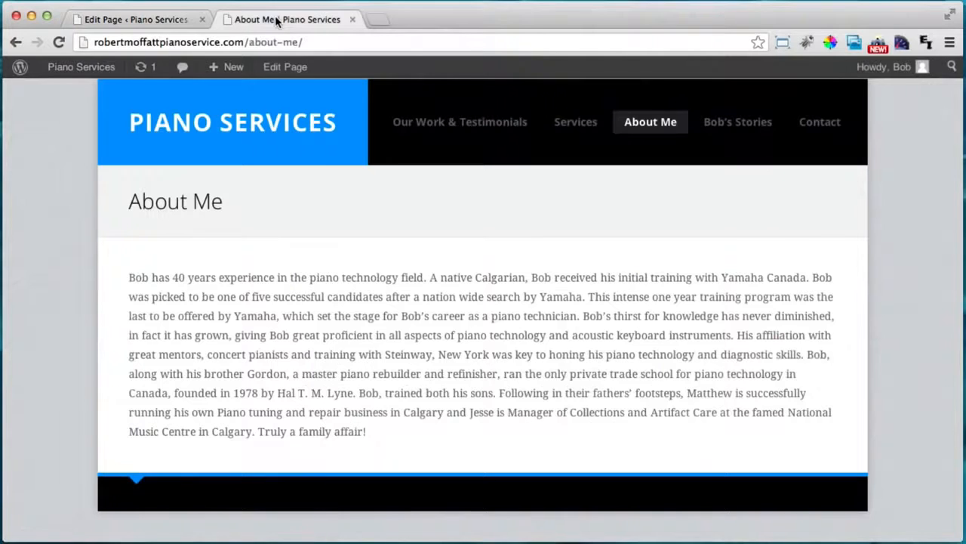
click(58, 43)
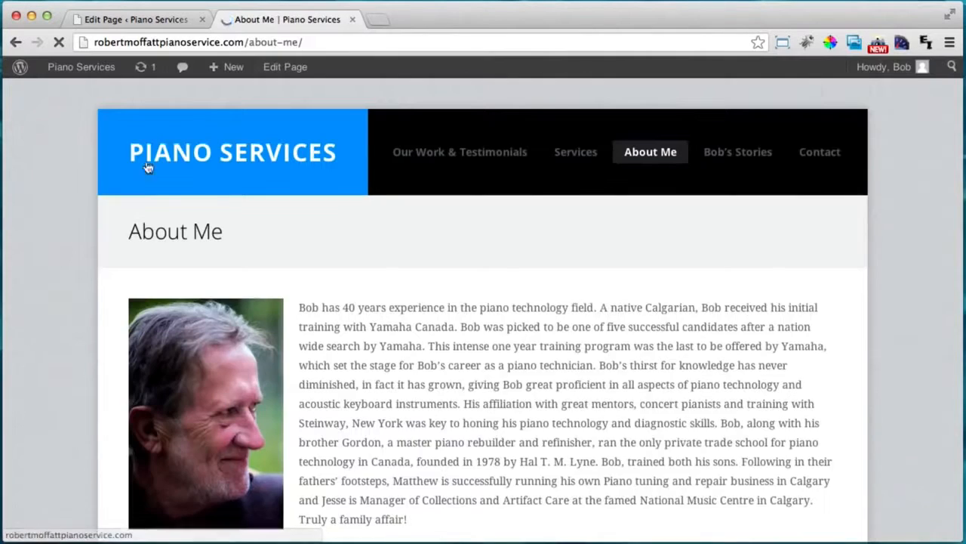
scroll(377, 268, down, 2)
scroll(378, 264, up, 2)
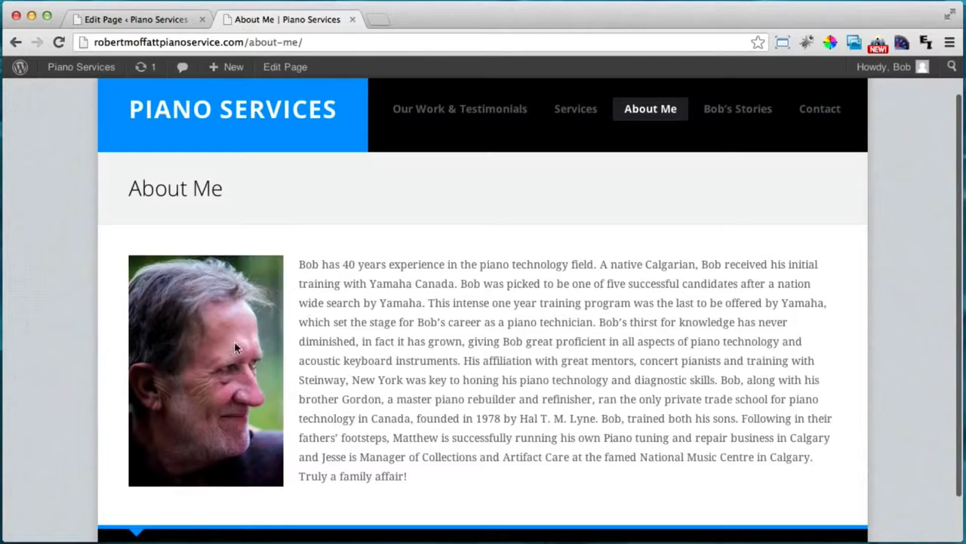
drag(300, 264, 526, 453)
click(526, 453)
scroll(528, 453, up, 1)
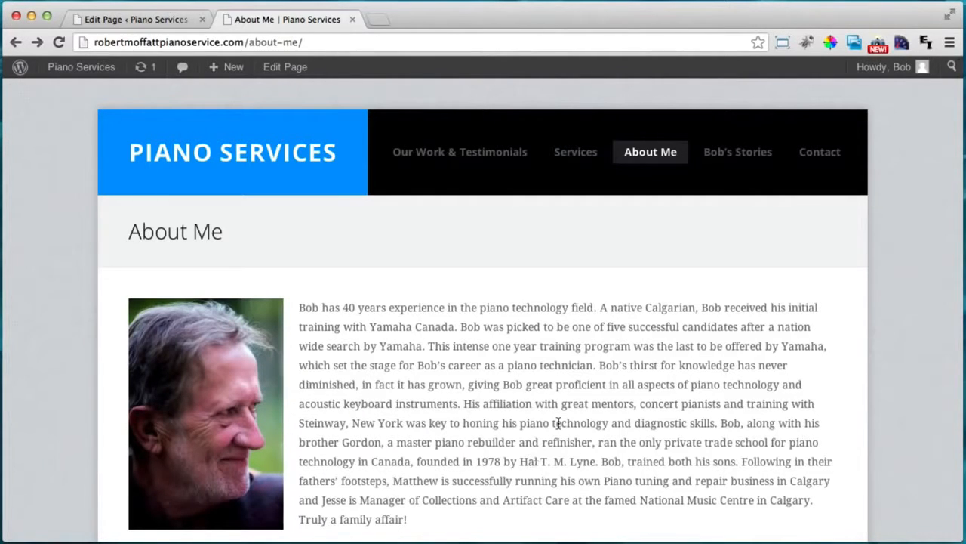
- Close the editor tab and open the Services page for editing
click(202, 20)
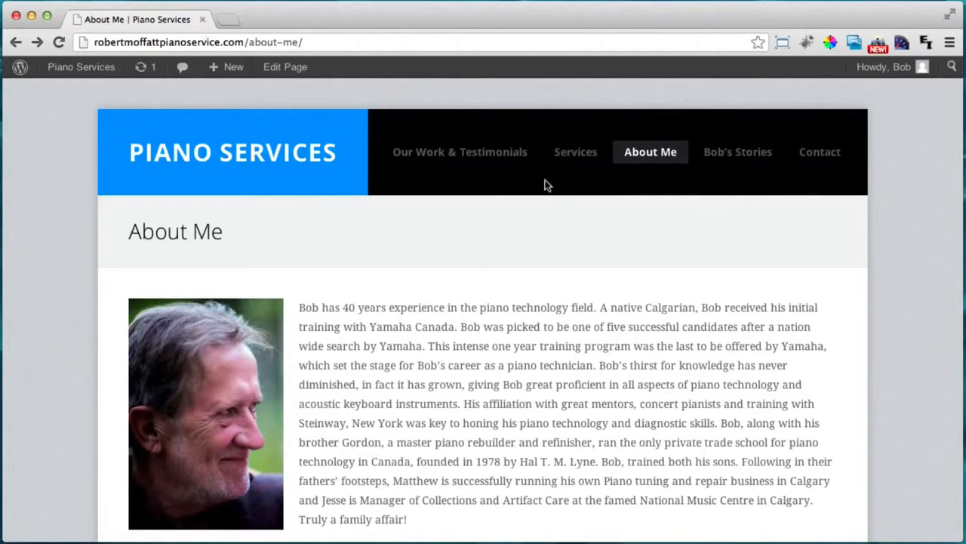
click(588, 162)
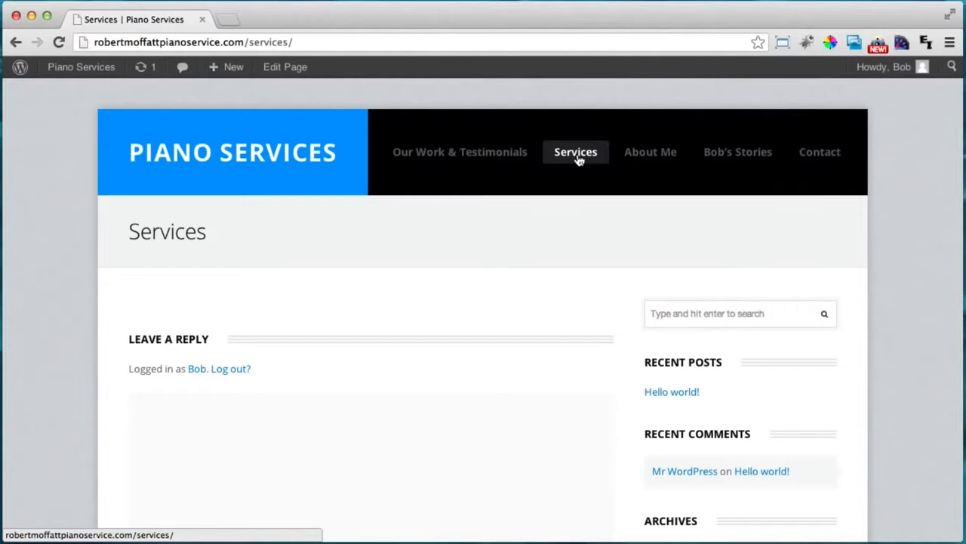
click(288, 74)
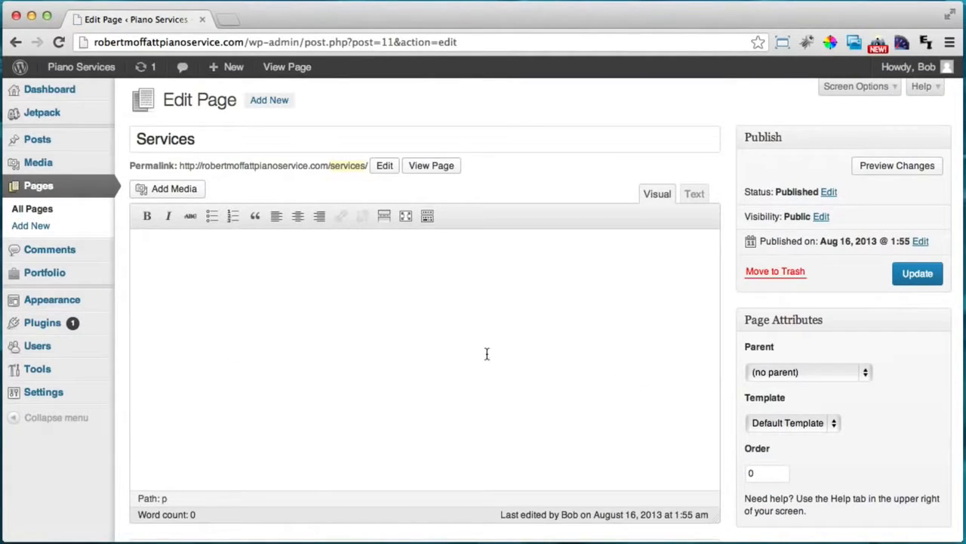
- Switch the Services page to the Full-Width template, update it, and view it live
scroll(838, 325, down, 2)
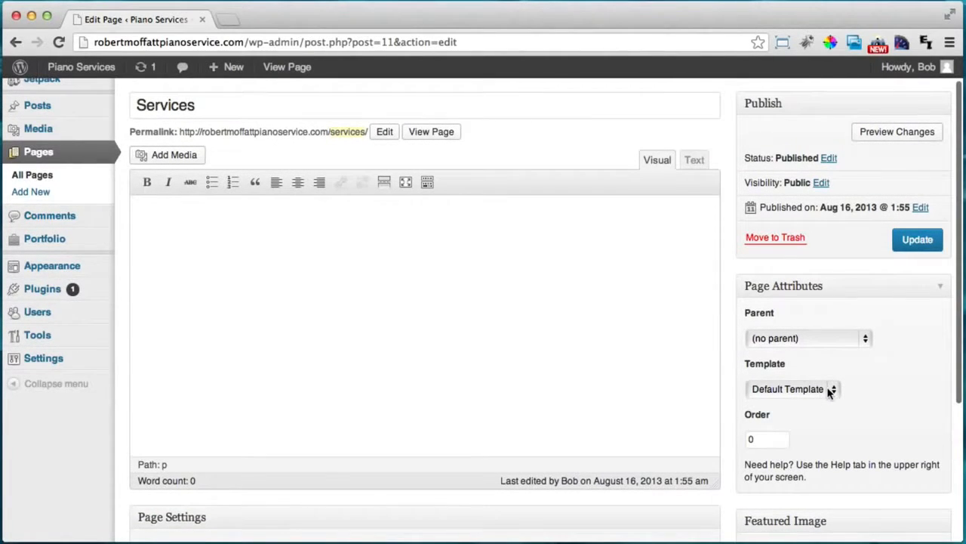
click(831, 390)
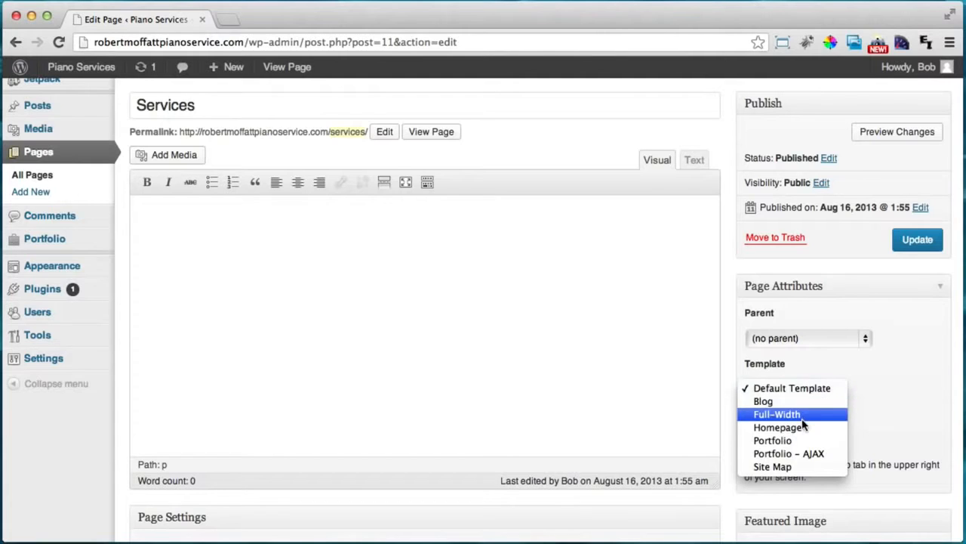
click(802, 418)
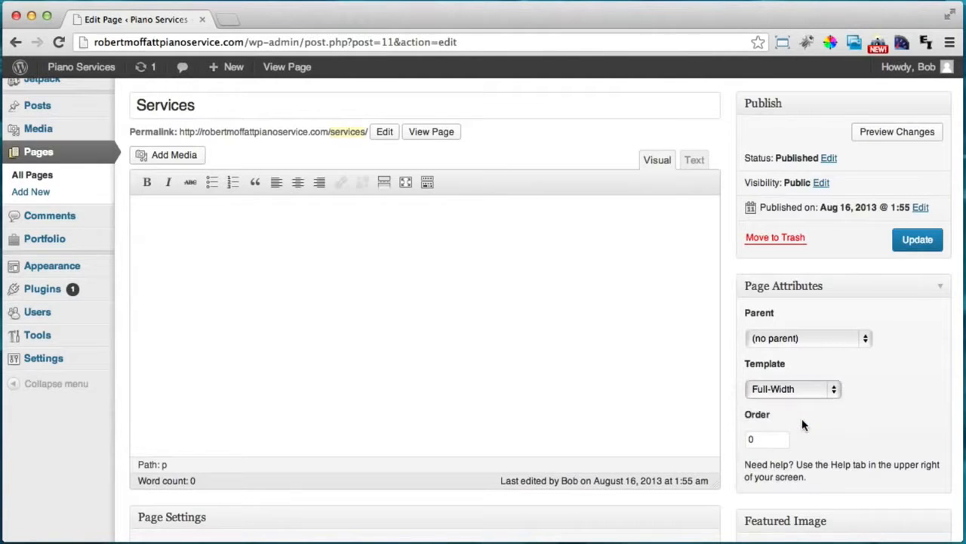
click(920, 243)
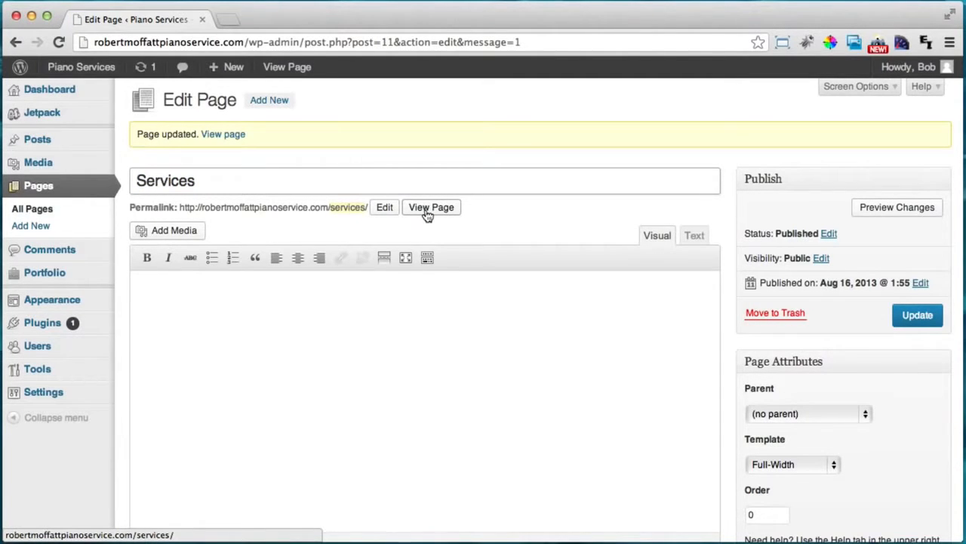
click(427, 214)
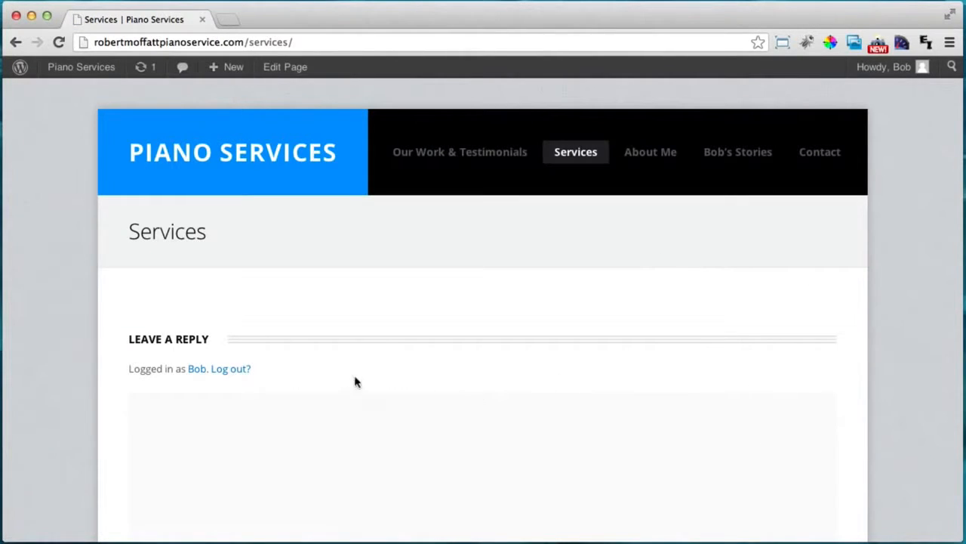
- Return from the live Services page to its editor, glancing at Screen Options
scroll(378, 344, down, 5)
scroll(373, 356, up, 2)
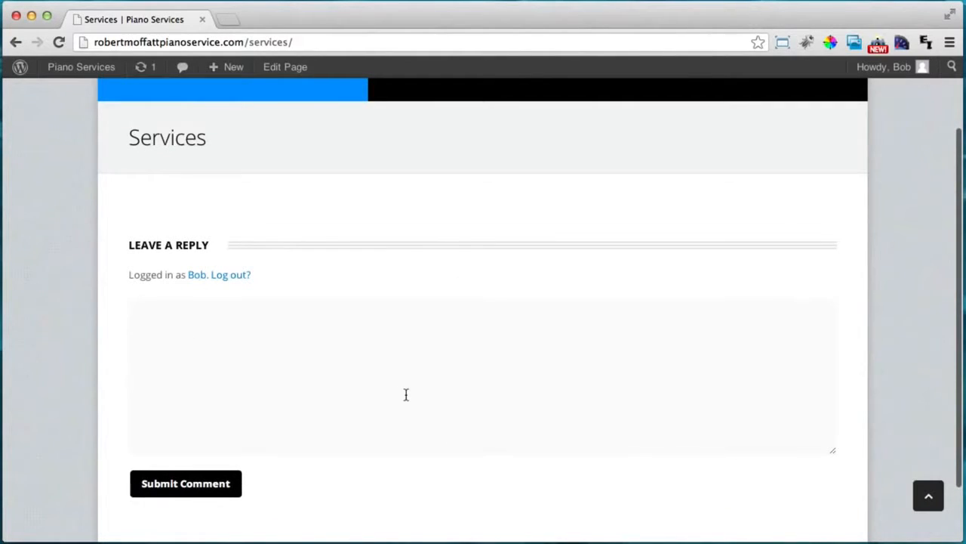
scroll(405, 394, up, 1)
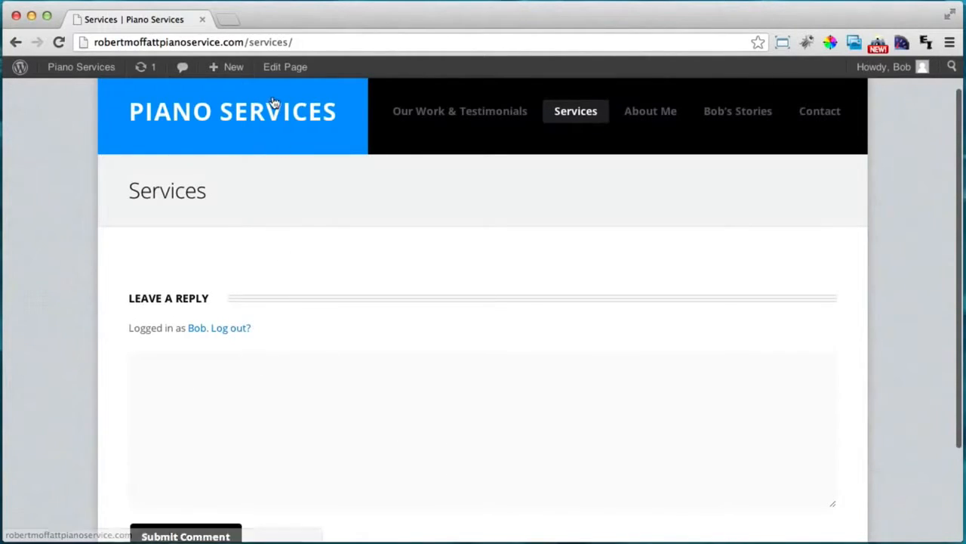
click(281, 69)
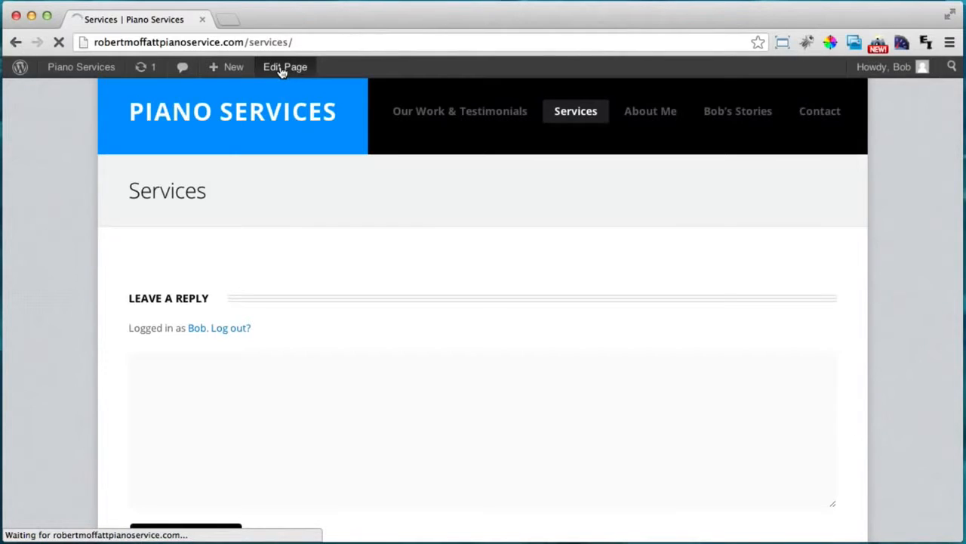
scroll(658, 367, down, 5)
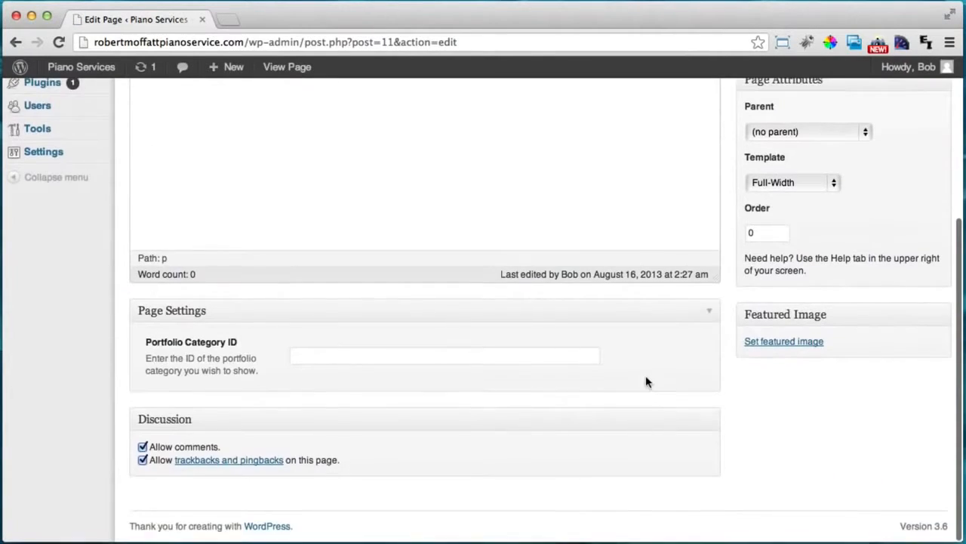
scroll(642, 377, up, 5)
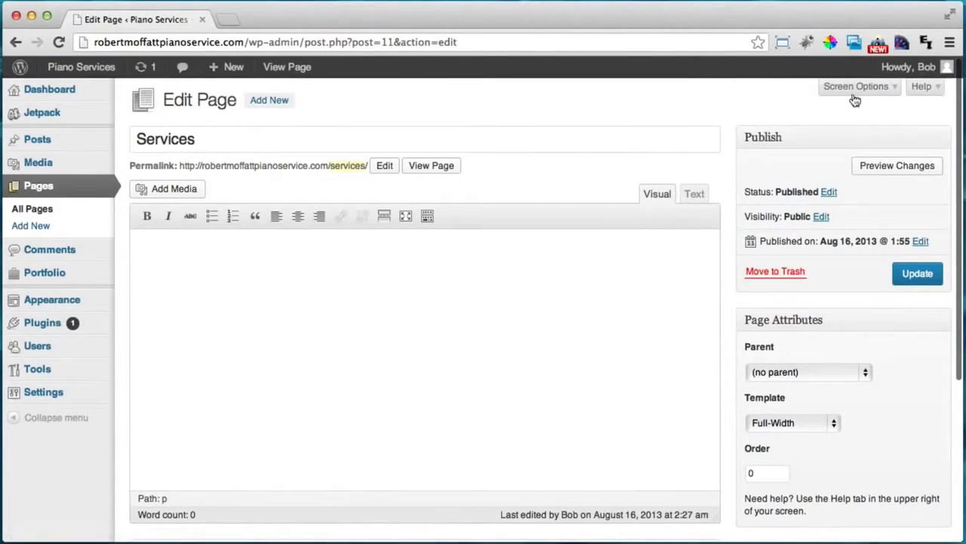
click(854, 90)
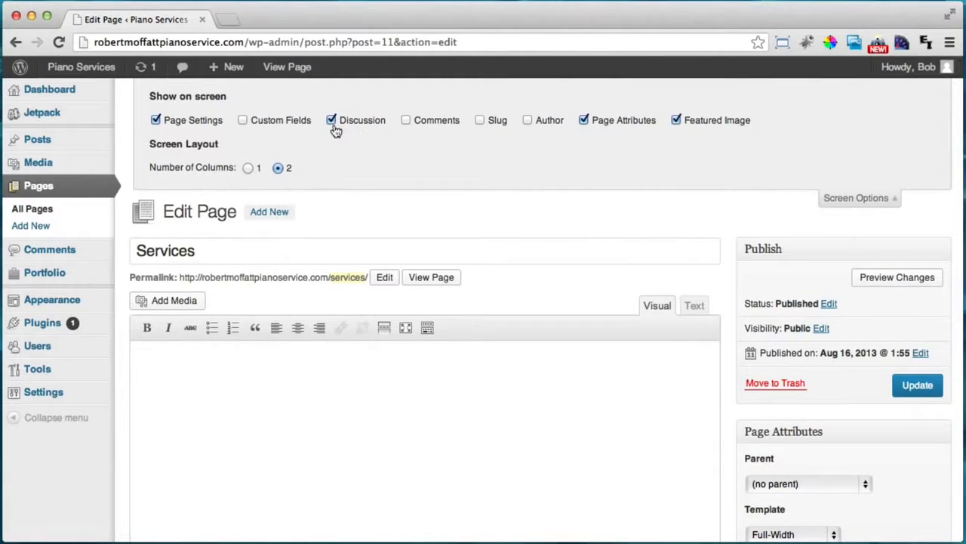
click(885, 201)
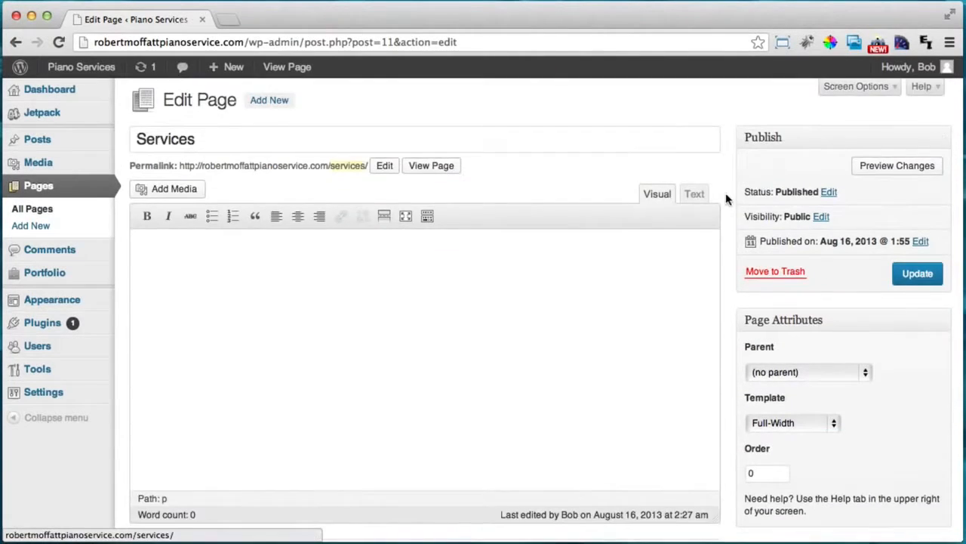
- Turn off comments and trackbacks for the Services page and update it
scroll(726, 193, down, 5)
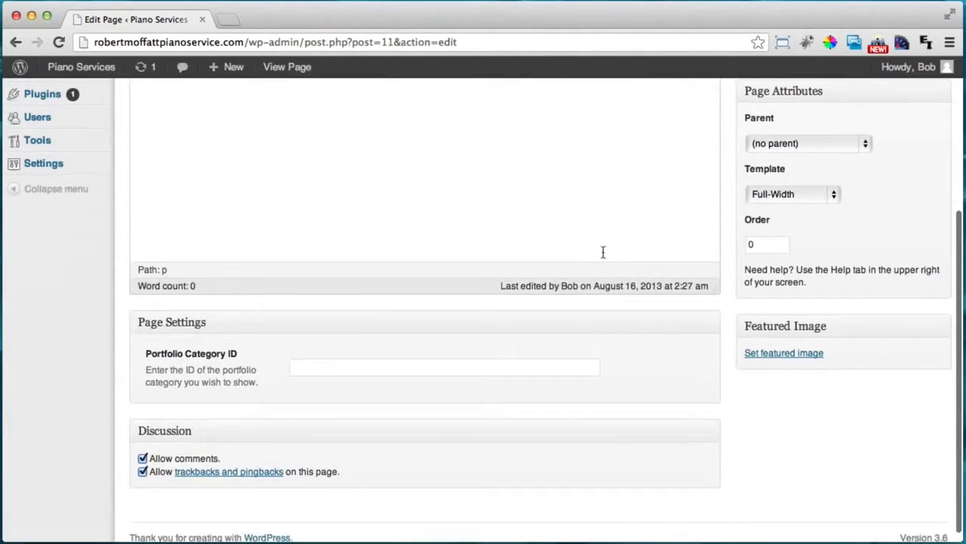
click(142, 459)
click(141, 471)
scroll(763, 409, up, 1)
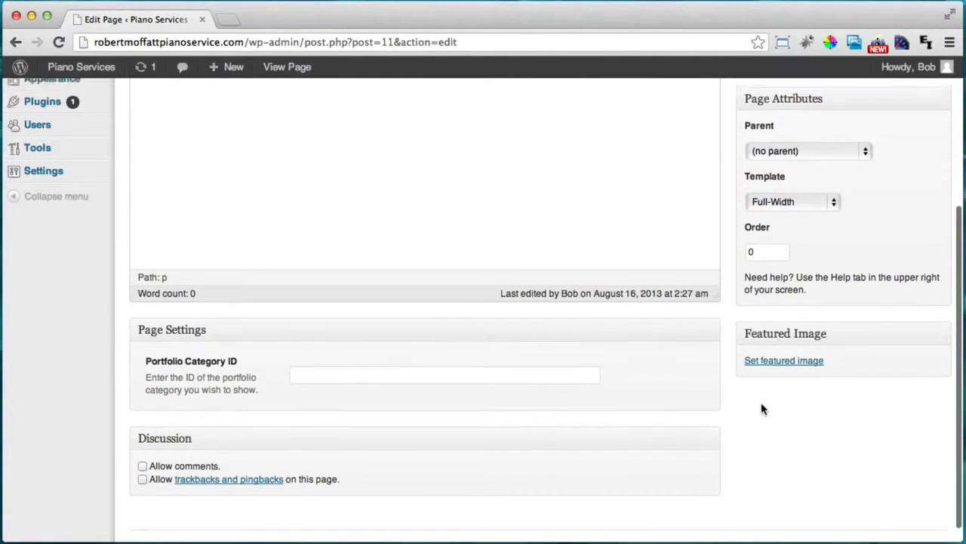
scroll(763, 408, up, 5)
click(936, 280)
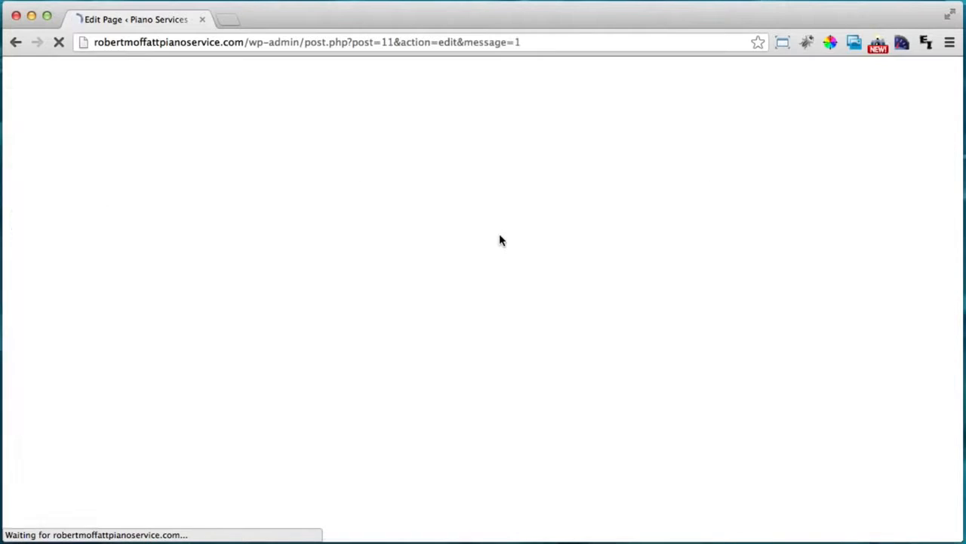
- Check the live Services page without its reply form, then return to its editor
click(431, 210)
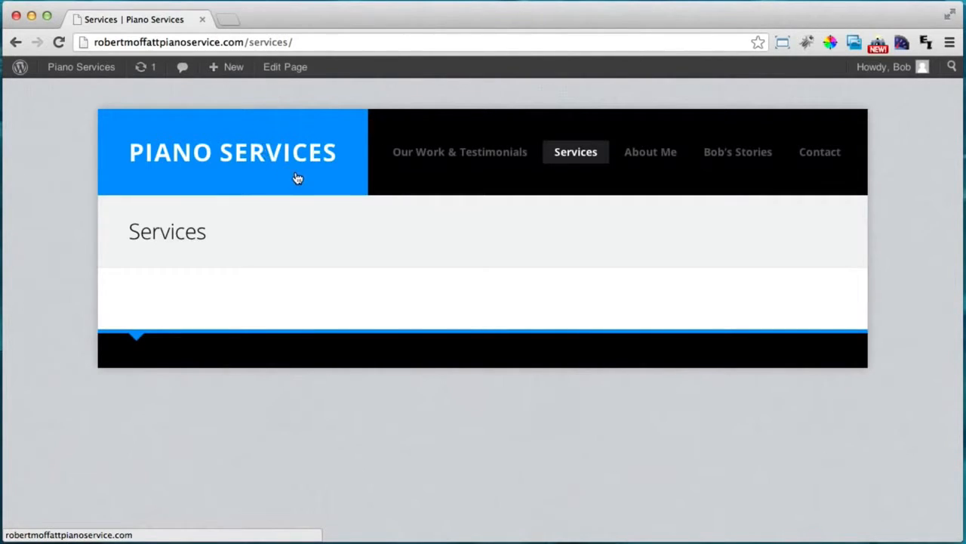
click(287, 70)
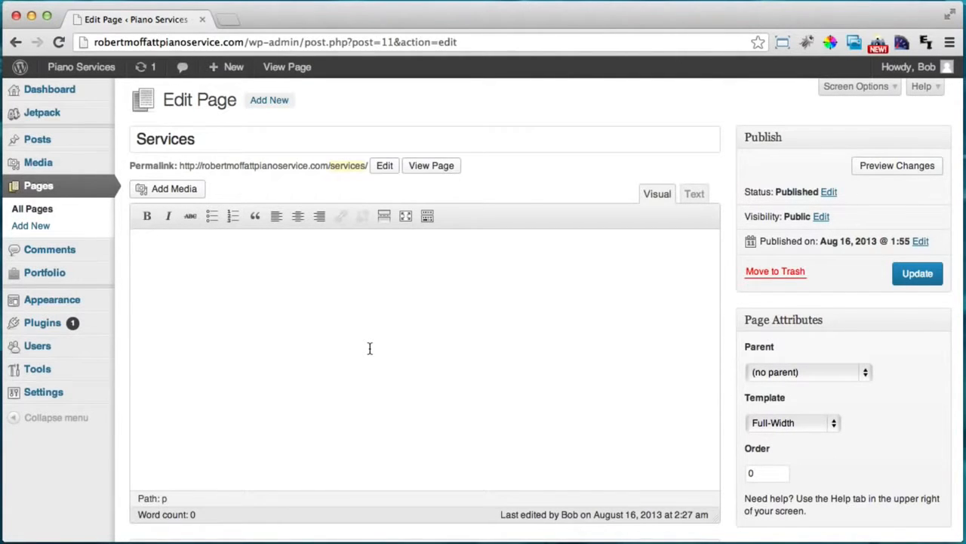
- Type test text in the Services editor and try right and left alignment on it
mouse_move(46, 327)
text(jfhsdkjhfksdhfjh)
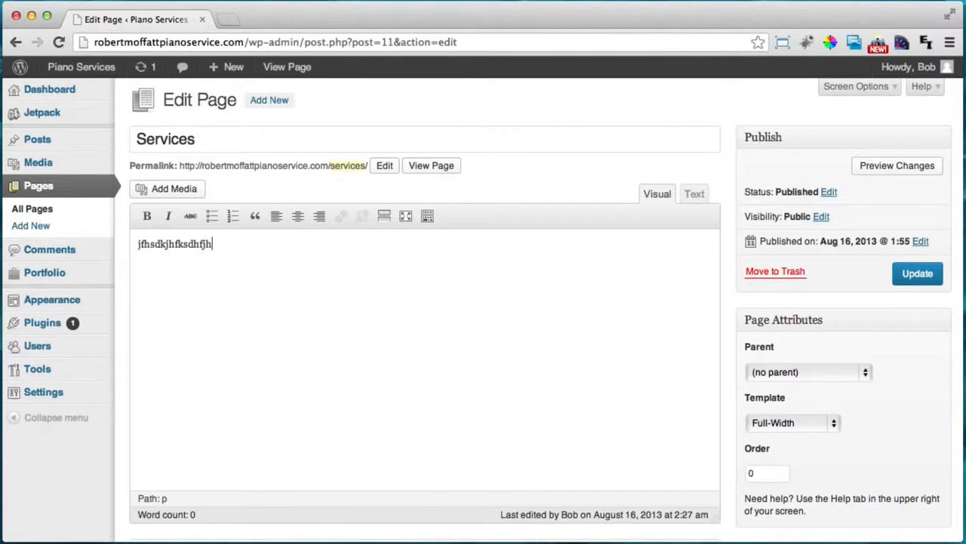
text(  ksdjflksfjlsfd)
drag(220, 243, 354, 242)
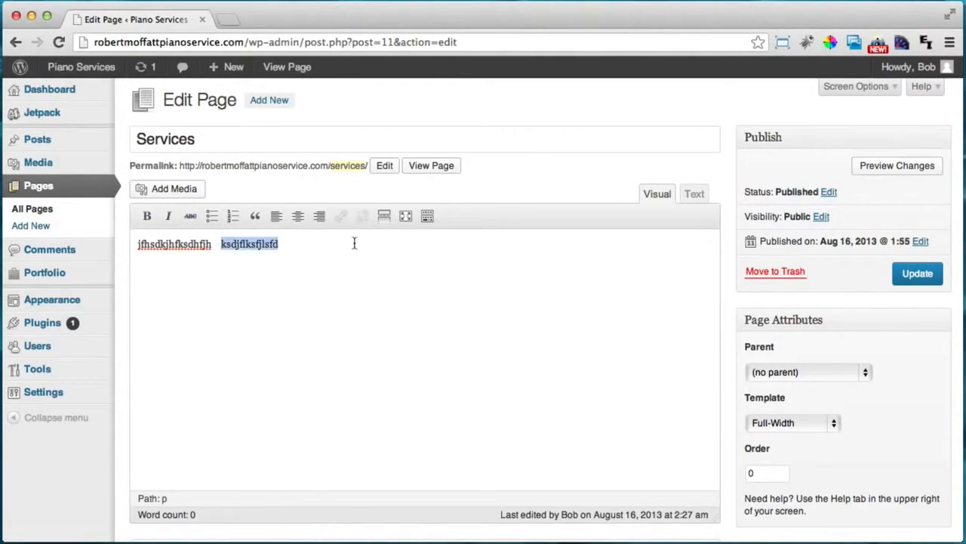
click(320, 218)
double_click(607, 249)
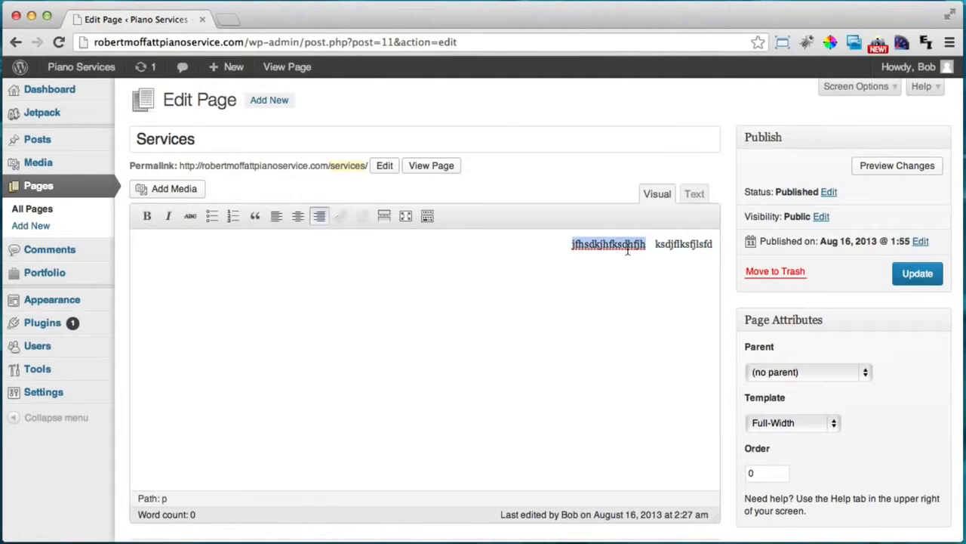
click(276, 216)
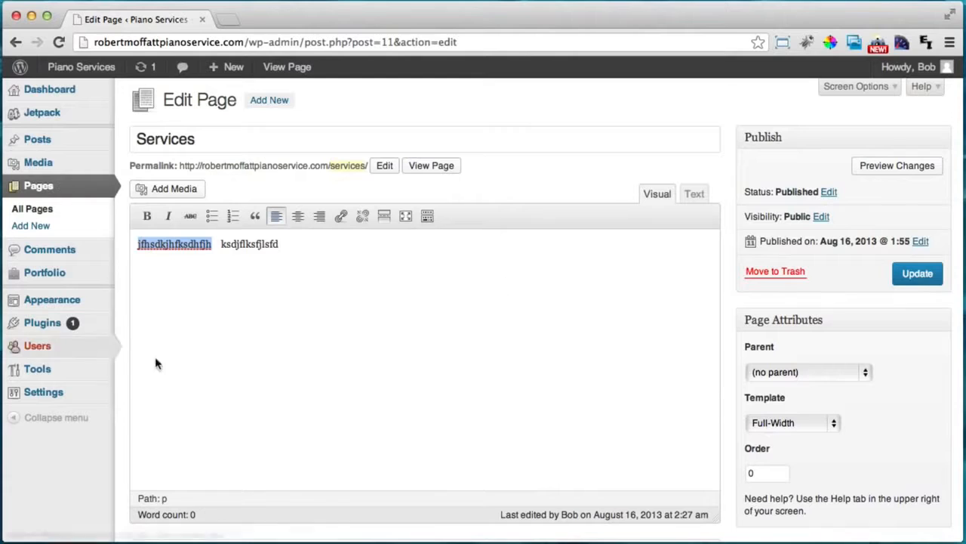
- Delete the test text and leave the editor for the Plugins page without saving
drag(308, 250, 134, 246)
key(BackSpace)
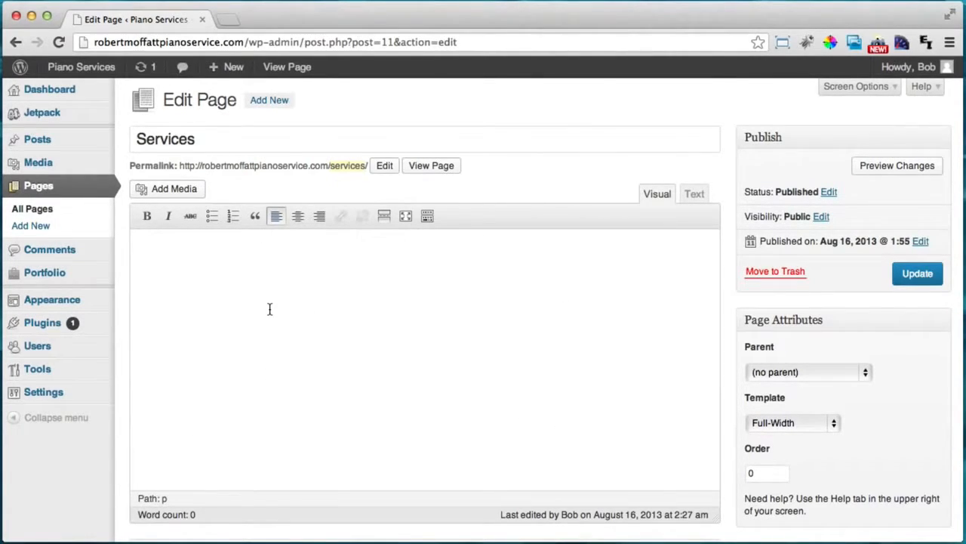
click(53, 326)
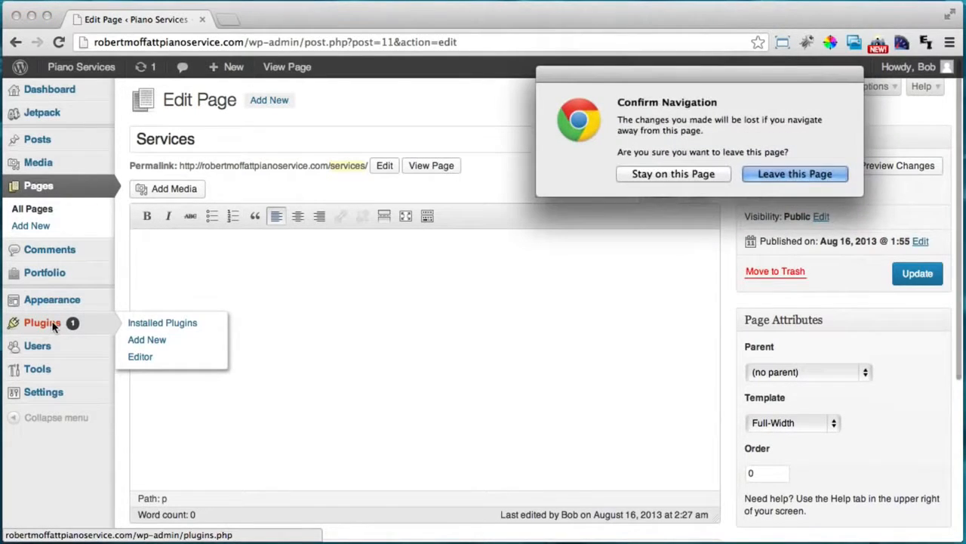
click(777, 173)
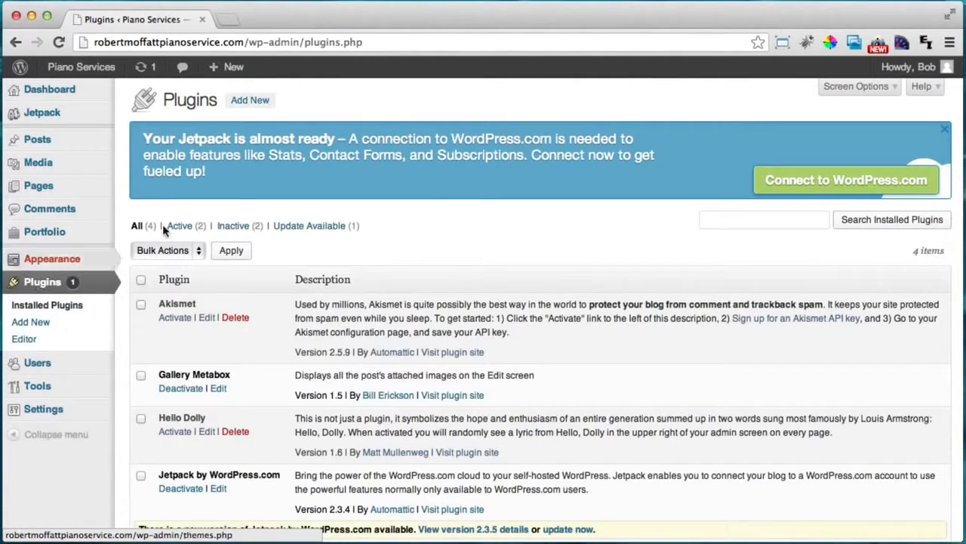
- Search the plugin directory for 'columns' via Add New, bringing up Columns 0.7.1 first
click(259, 102)
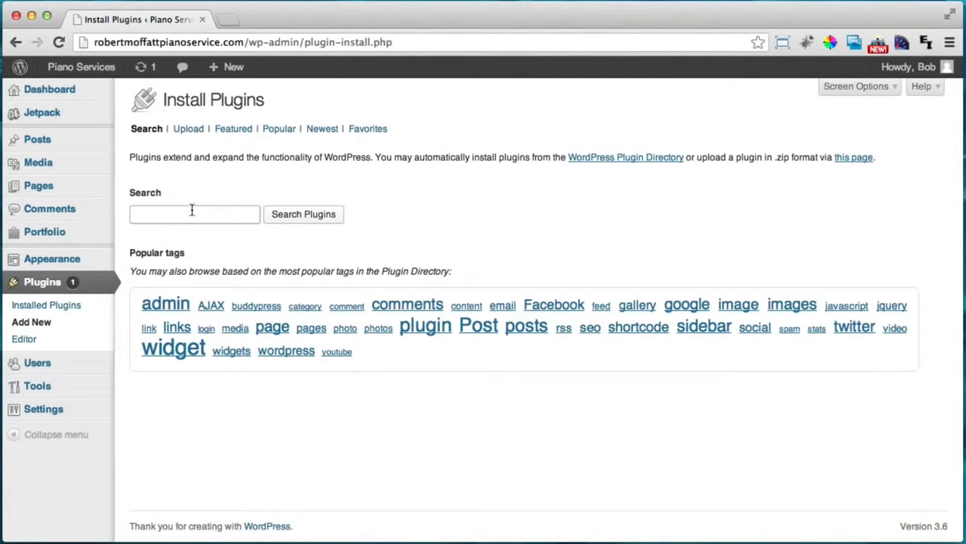
click(192, 212)
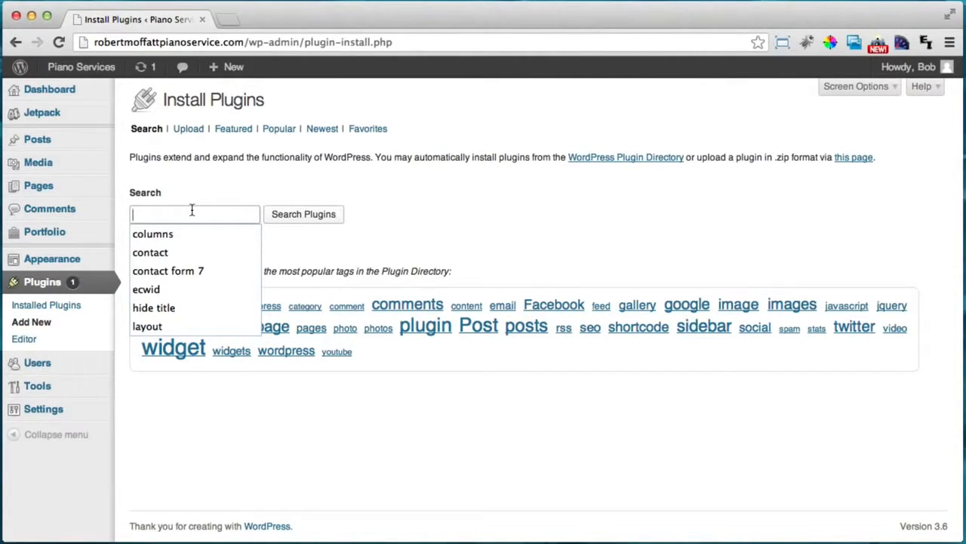
text(cp)
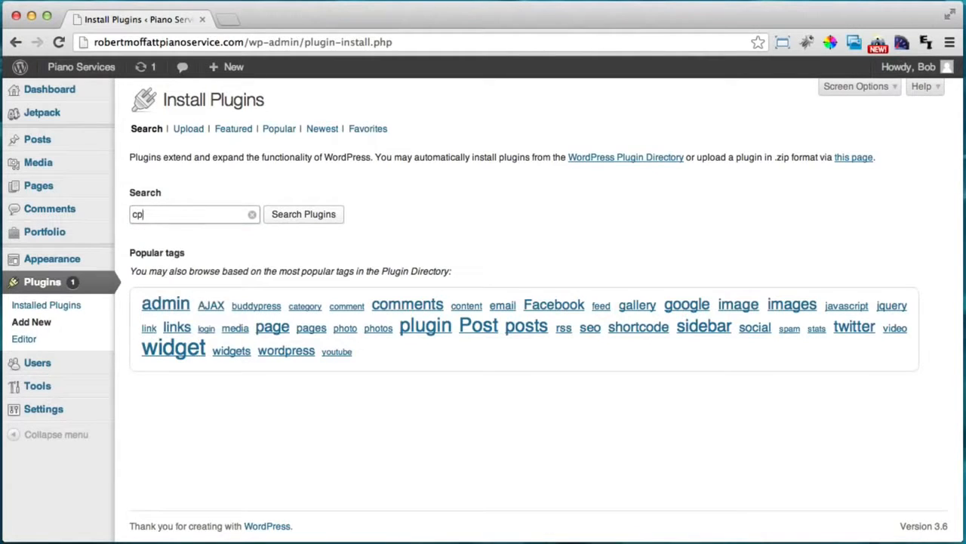
key(BackSpace)
text(olumns)
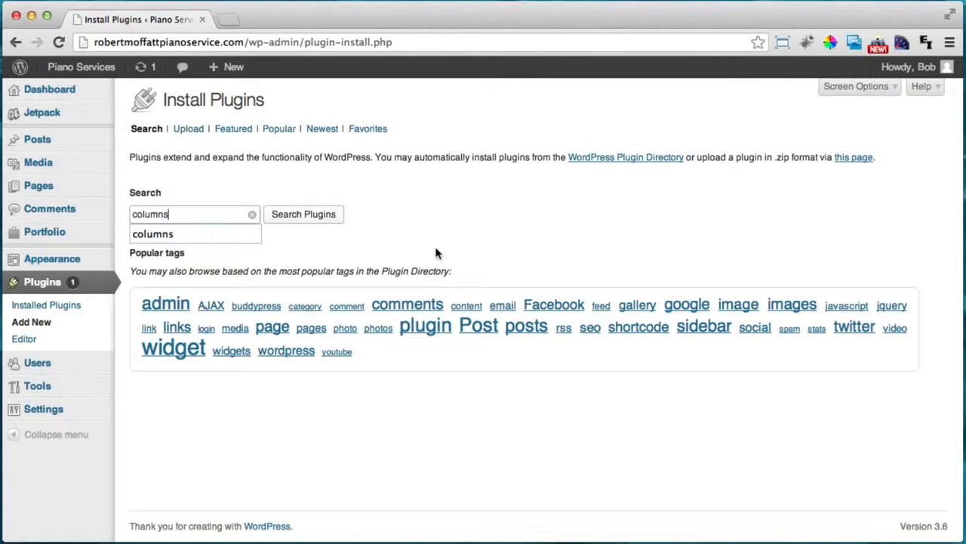
click(436, 252)
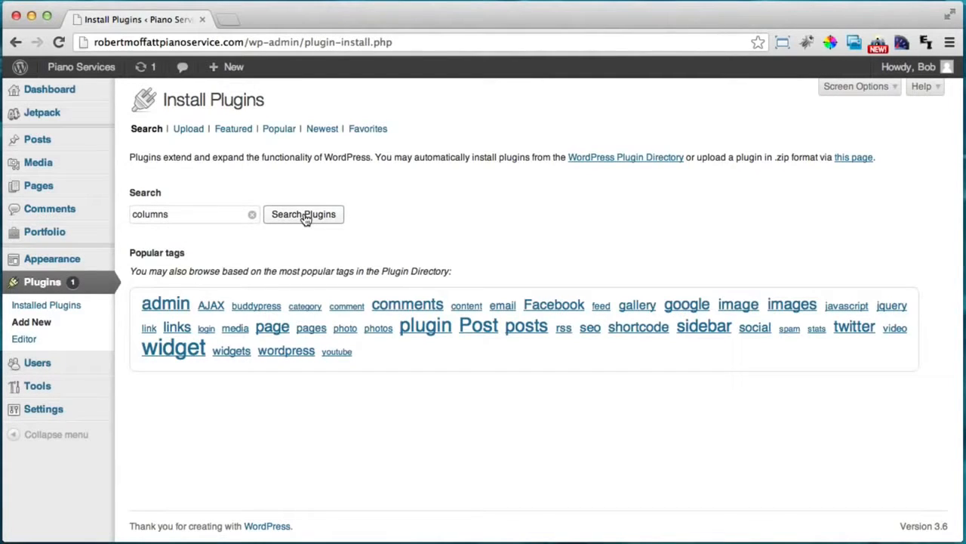
click(304, 217)
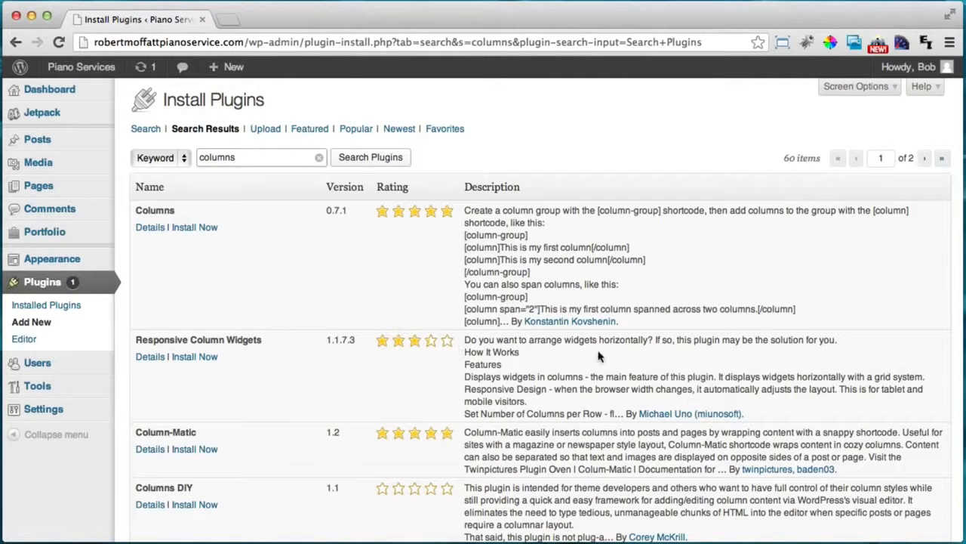
scroll(378, 351, down, 2)
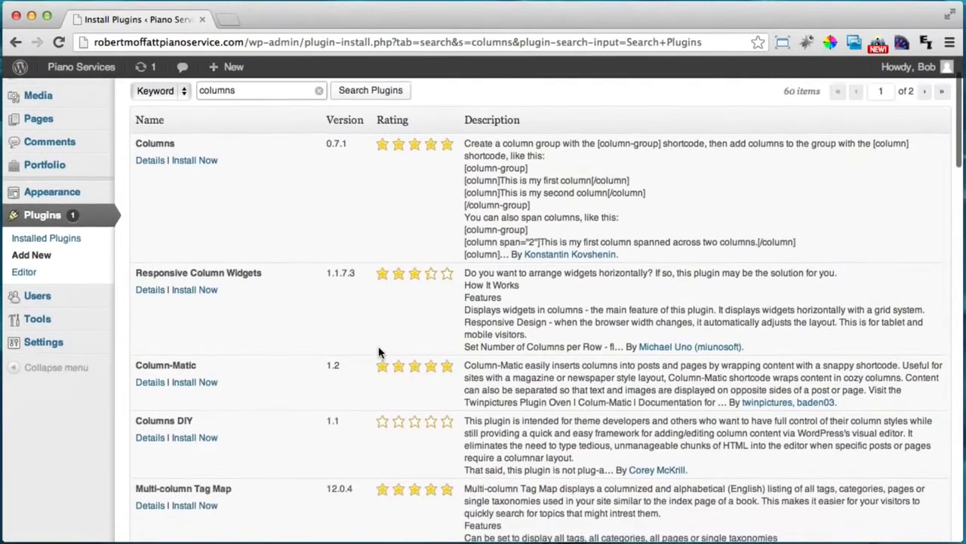
scroll(378, 346, up, 2)
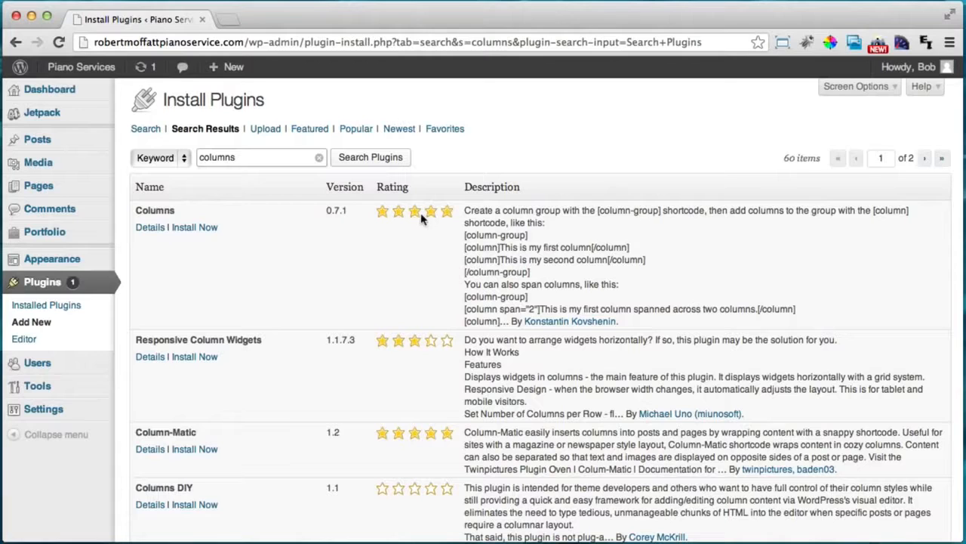
- Open the Columns plugin details and copy its example column-group shortcode
click(152, 232)
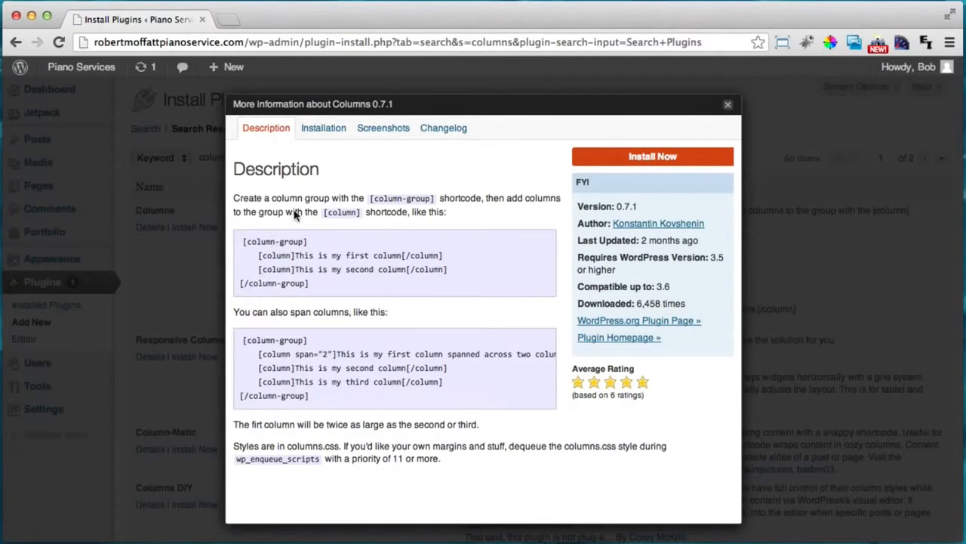
drag(243, 242, 310, 283)
right_click(308, 264)
click(343, 273)
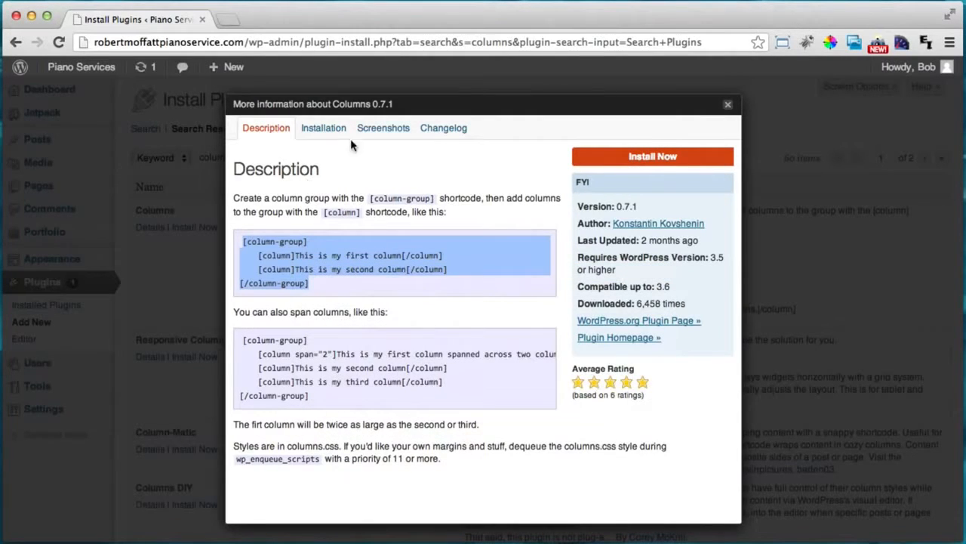
click(341, 262)
- Install and activate the Columns plugin
click(666, 161)
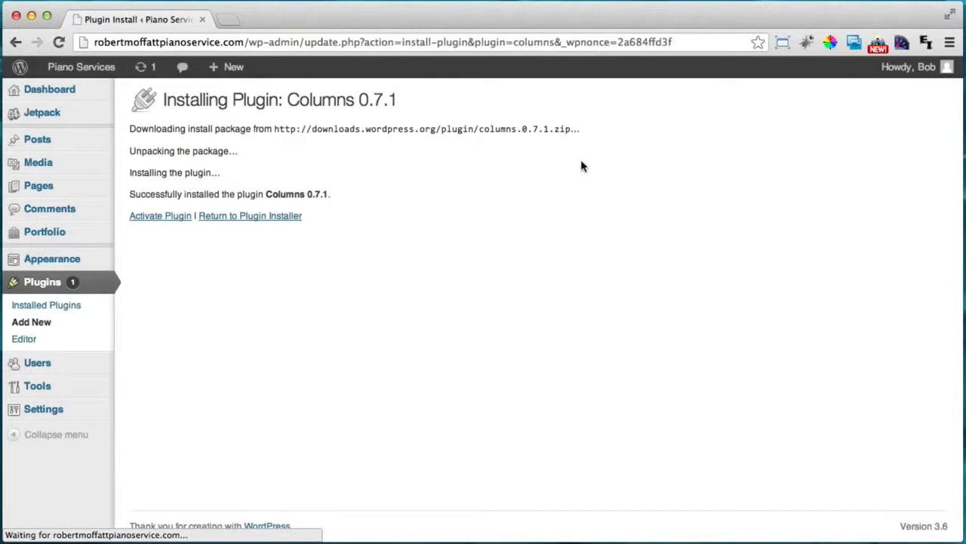
click(169, 219)
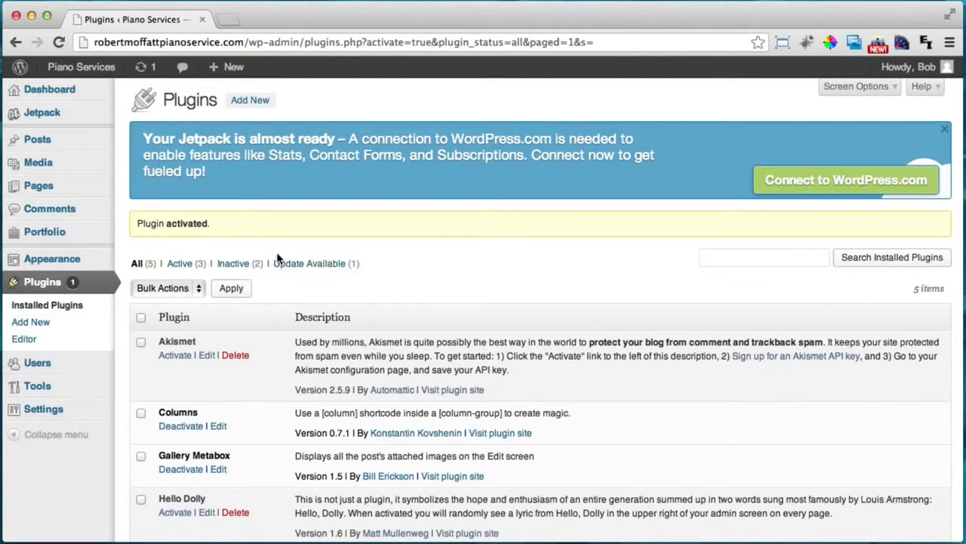
mouse_move(106, 236)
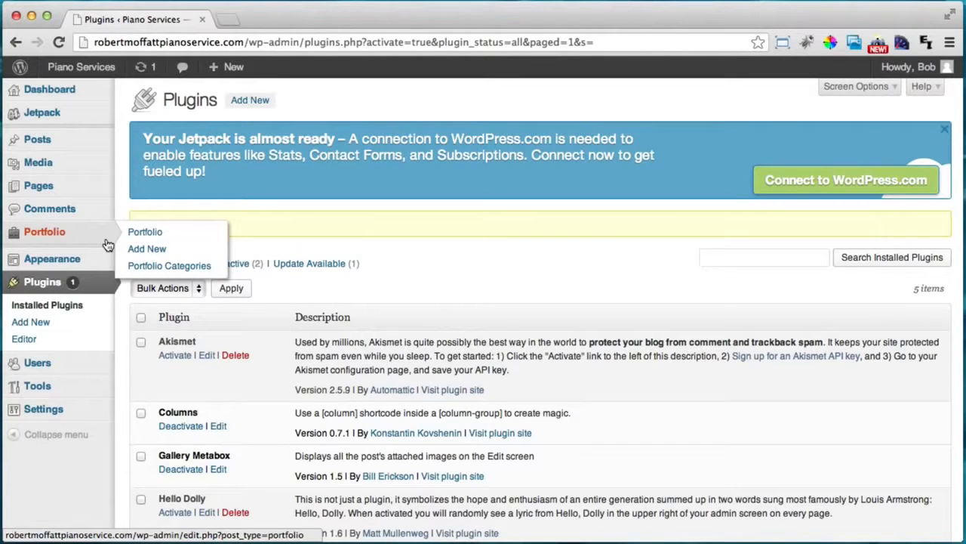
mouse_move(58, 185)
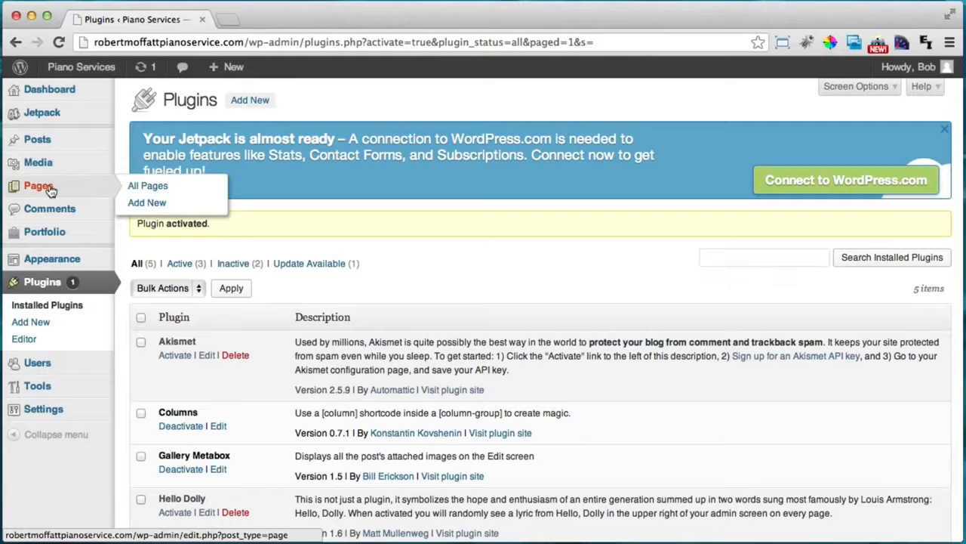
- Open the Services page in Text mode and paste the column-group shortcode
click(50, 188)
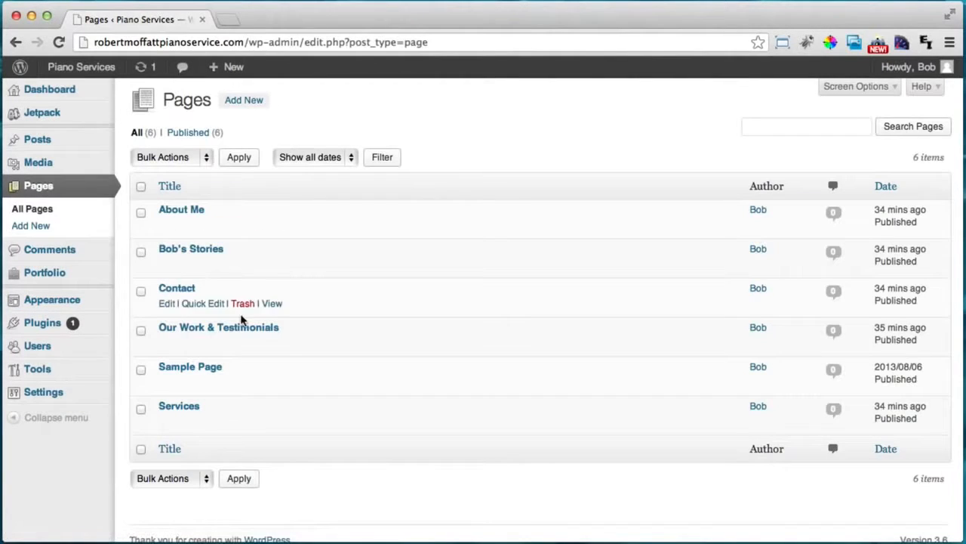
click(179, 407)
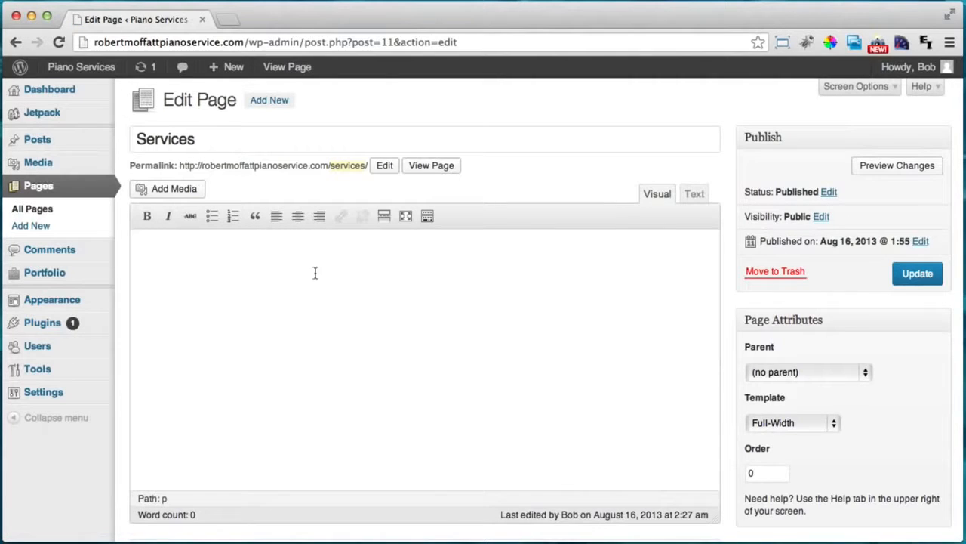
click(694, 196)
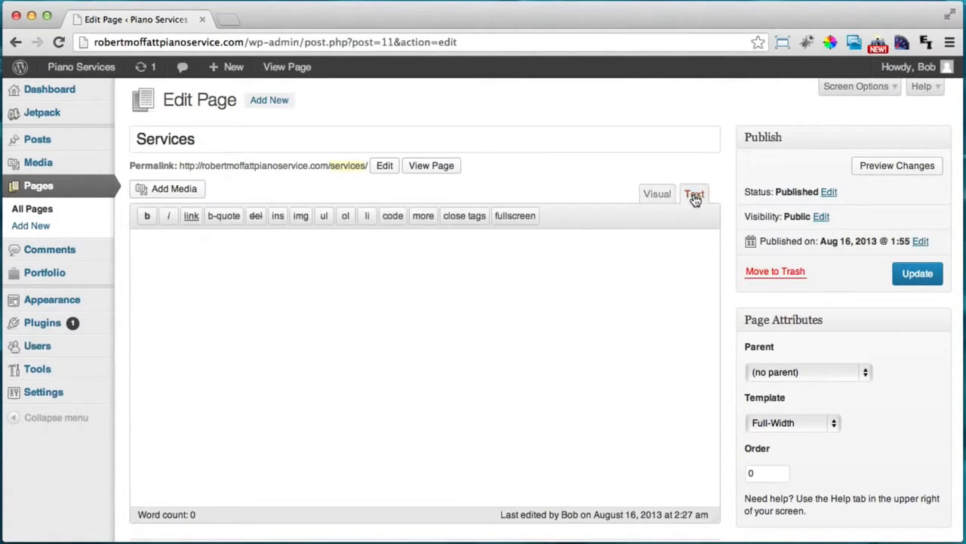
right_click(133, 255)
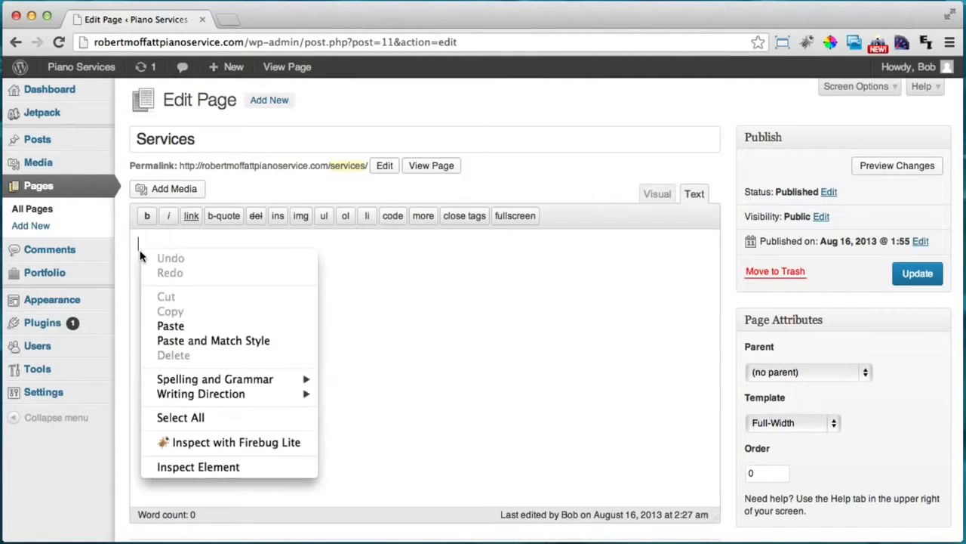
click(178, 327)
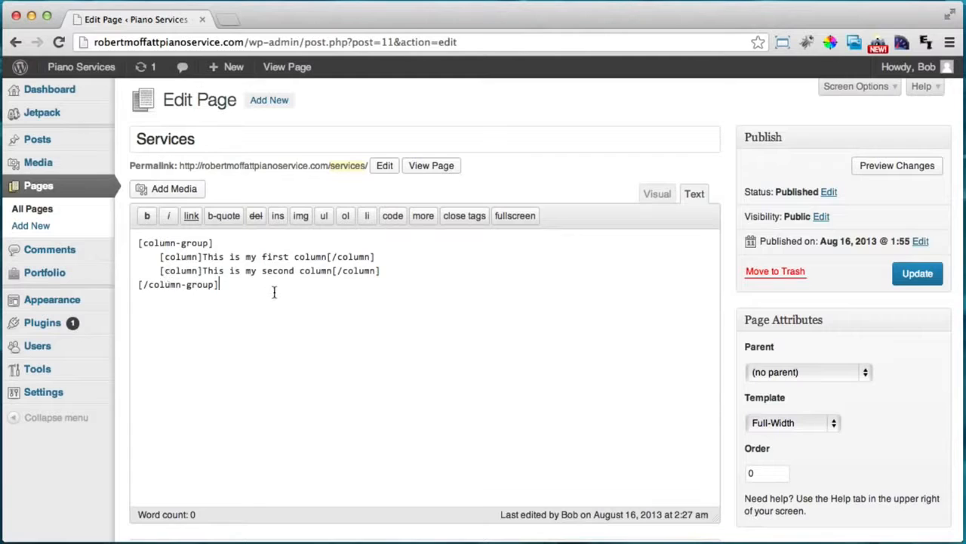
- Add a second copy of the column-group shortcode below the first and update the page
drag(274, 292, 138, 246)
right_click(178, 257)
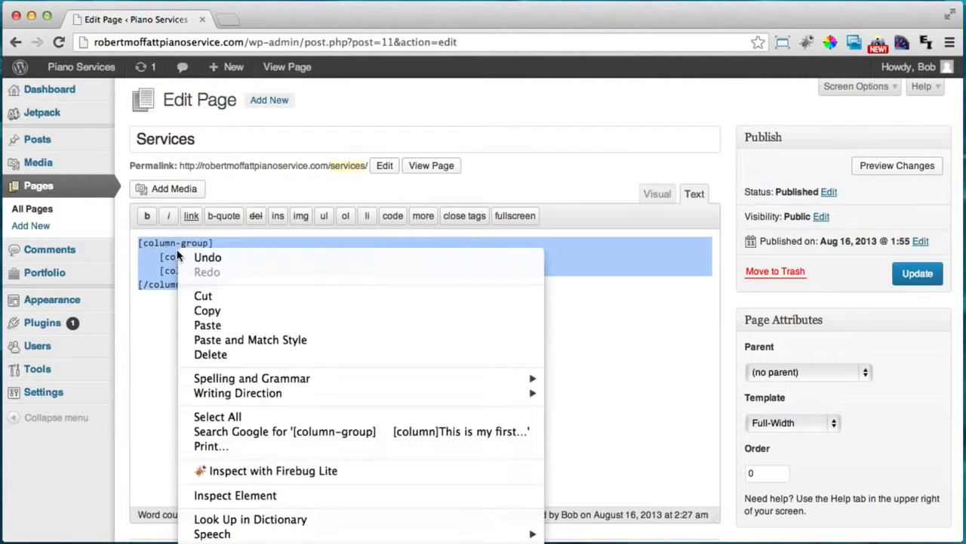
click(224, 311)
click(258, 291)
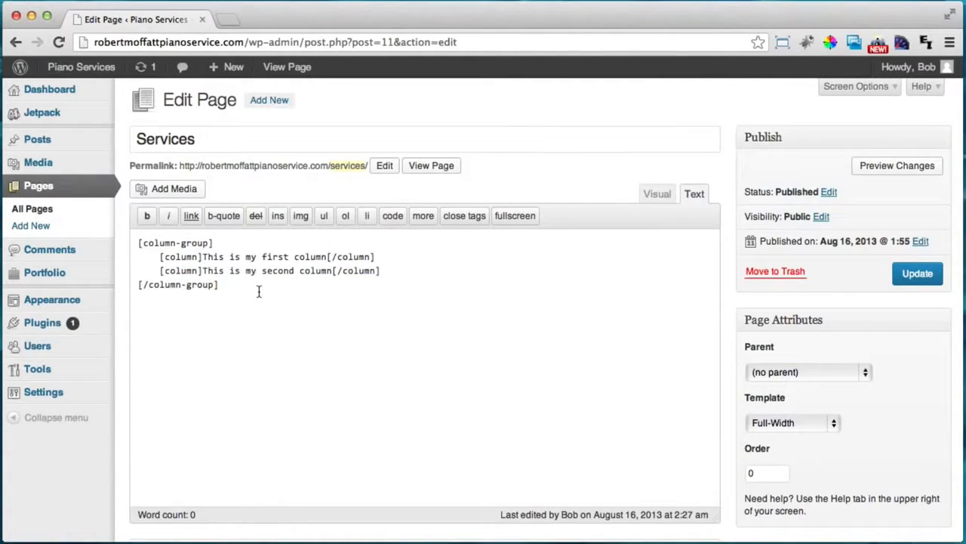
key(Return)
key(Return)
key(ctrl+v)
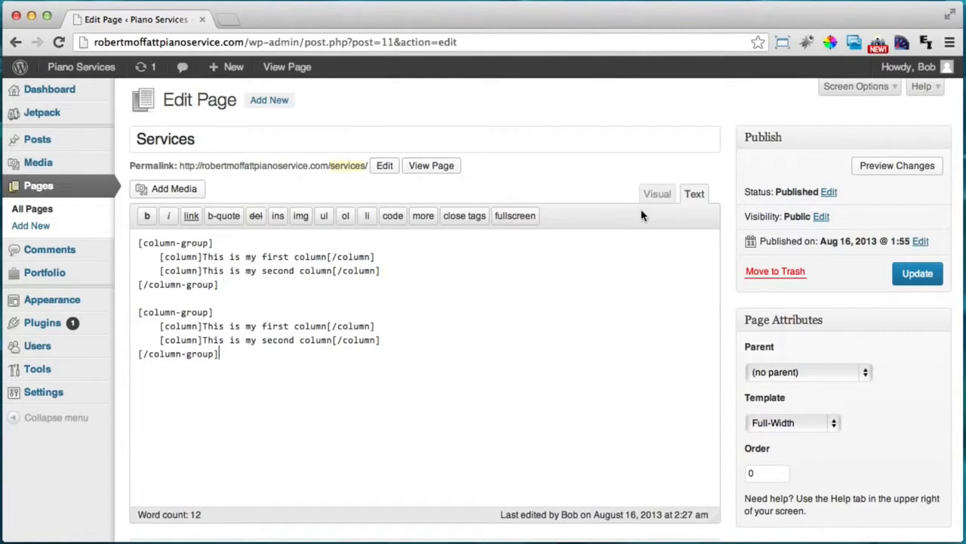
click(655, 195)
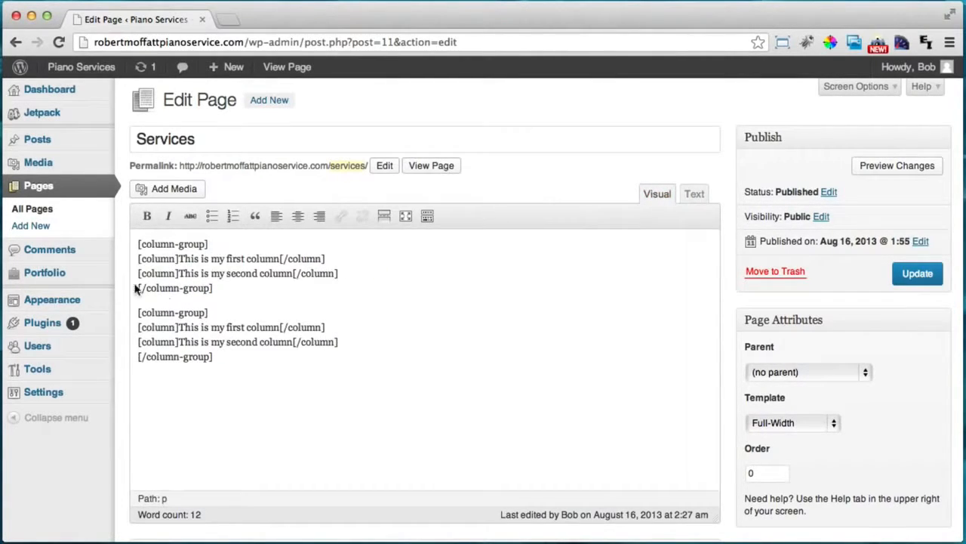
click(916, 277)
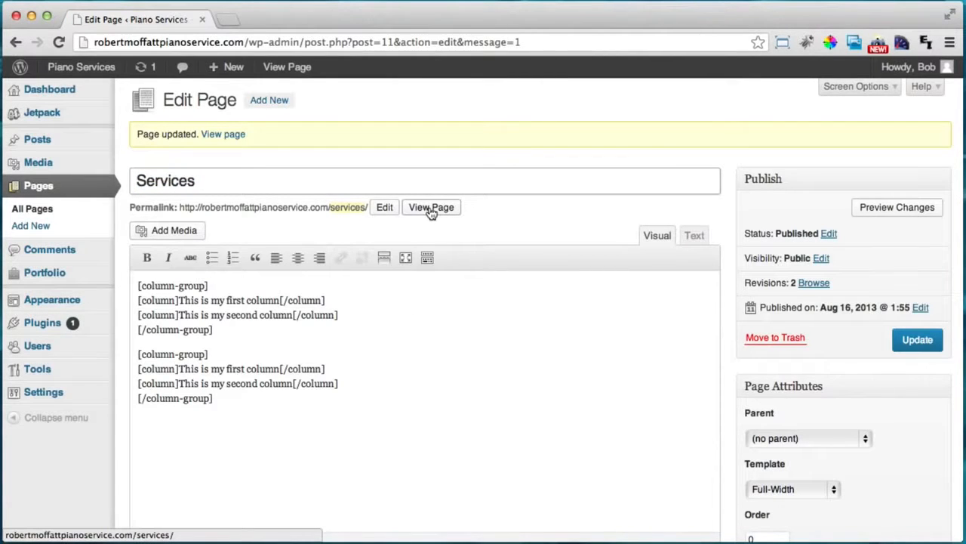
- Verify the live Services page shows both placeholder rows side by side, then reopen the editor
click(431, 208)
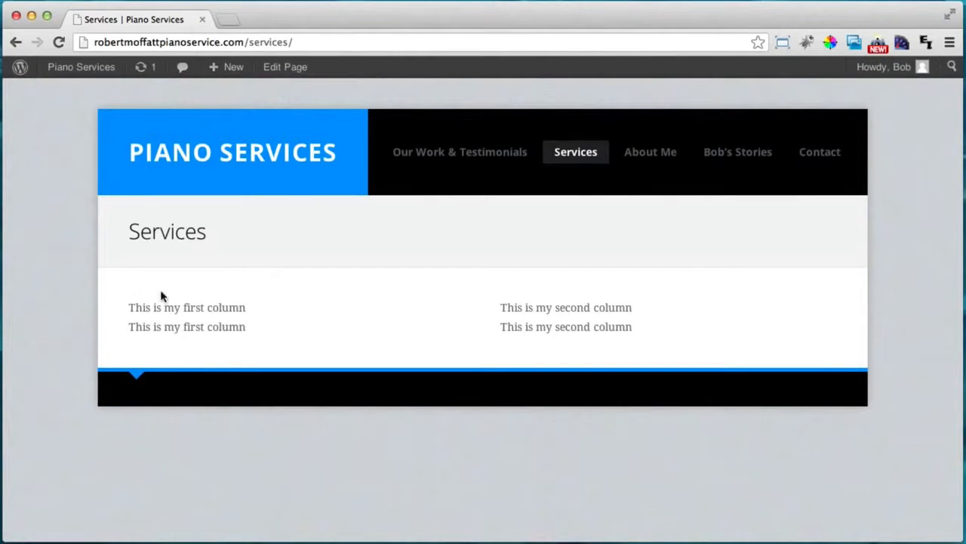
drag(129, 307, 239, 307)
drag(504, 308, 652, 302)
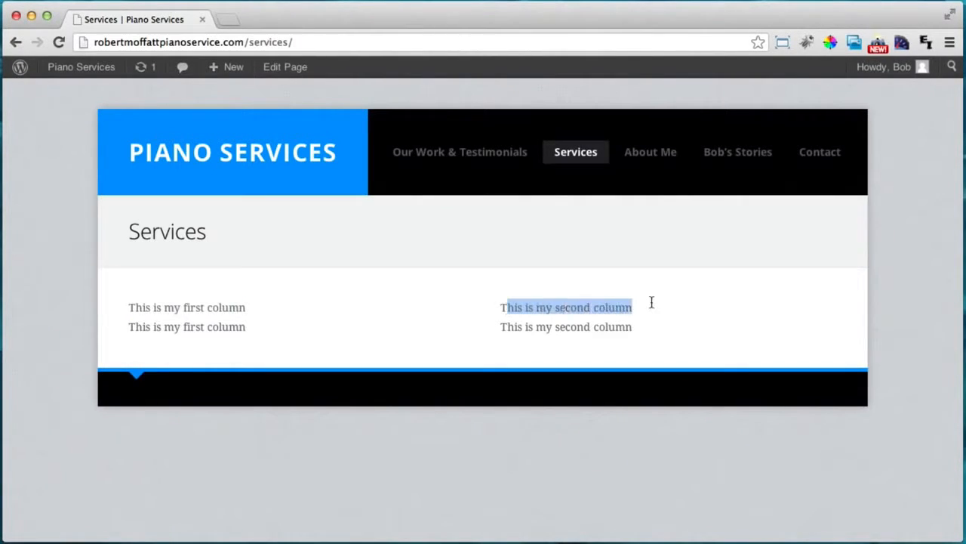
drag(127, 327, 260, 328)
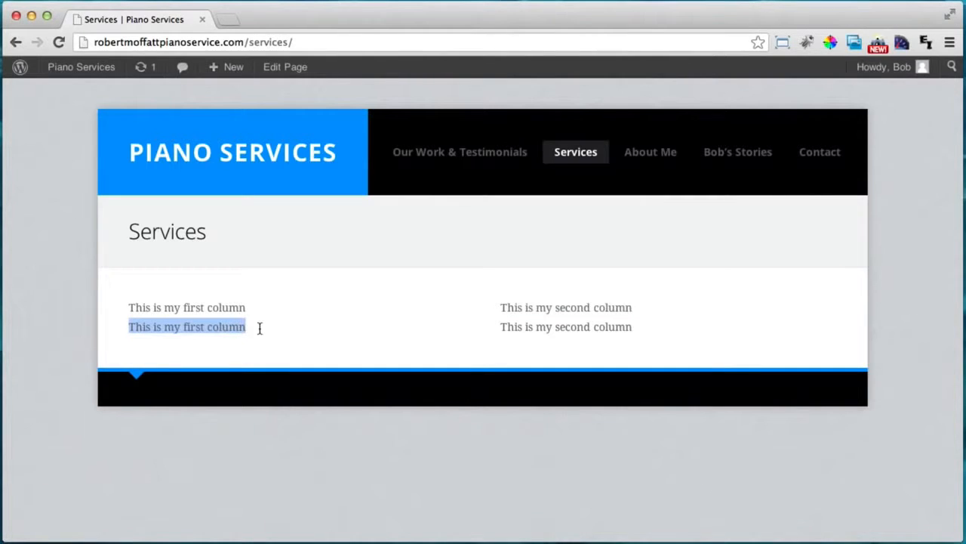
drag(503, 327, 662, 323)
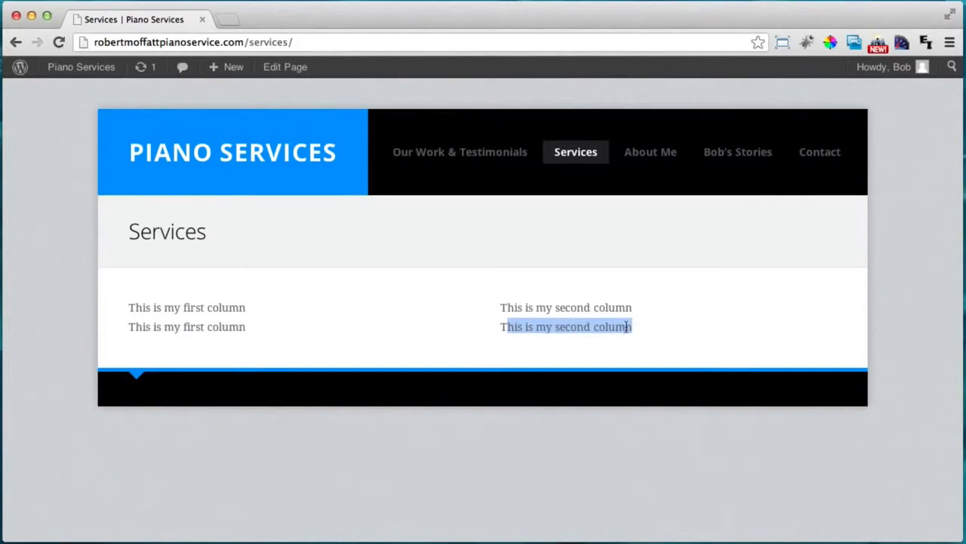
click(618, 329)
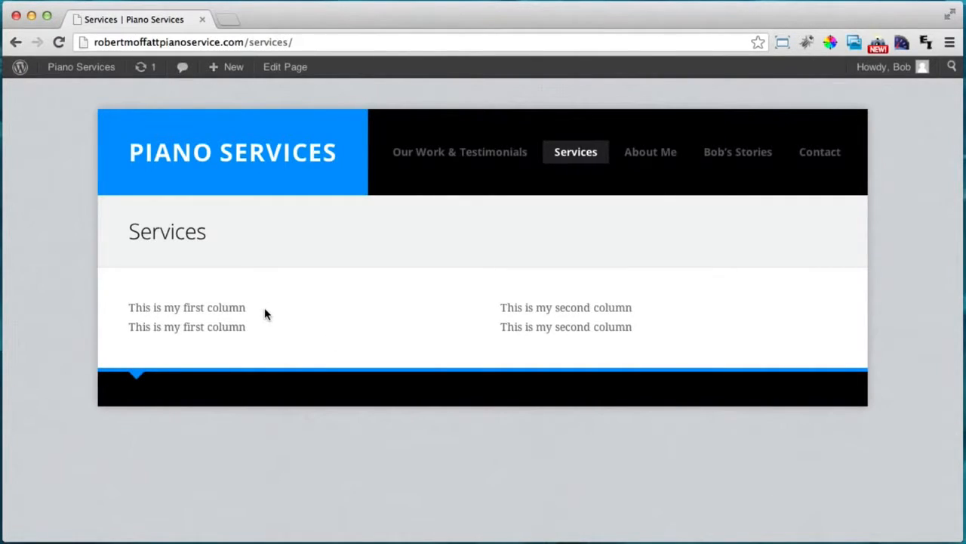
click(288, 69)
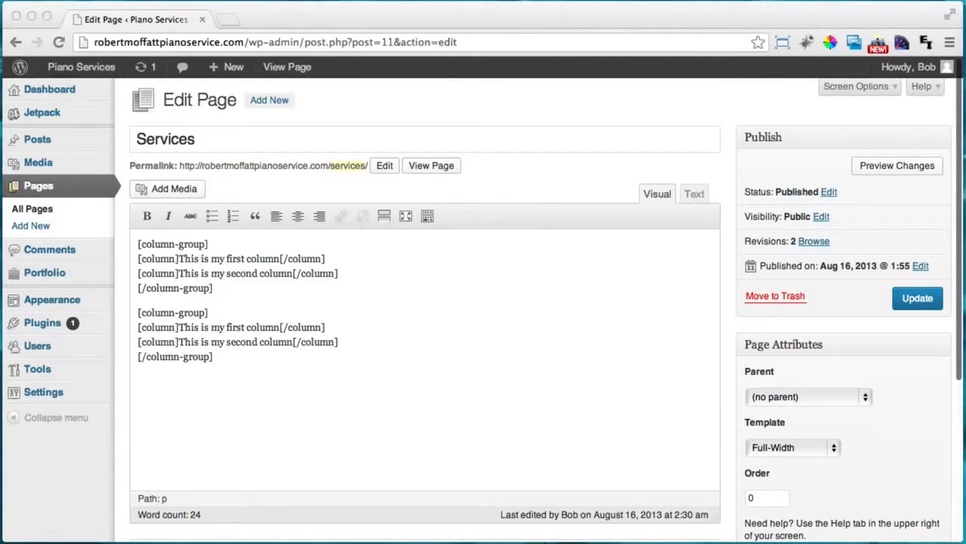
- Paste the prepared Tuning service text over the first column's placeholder
right_click(963, 201)
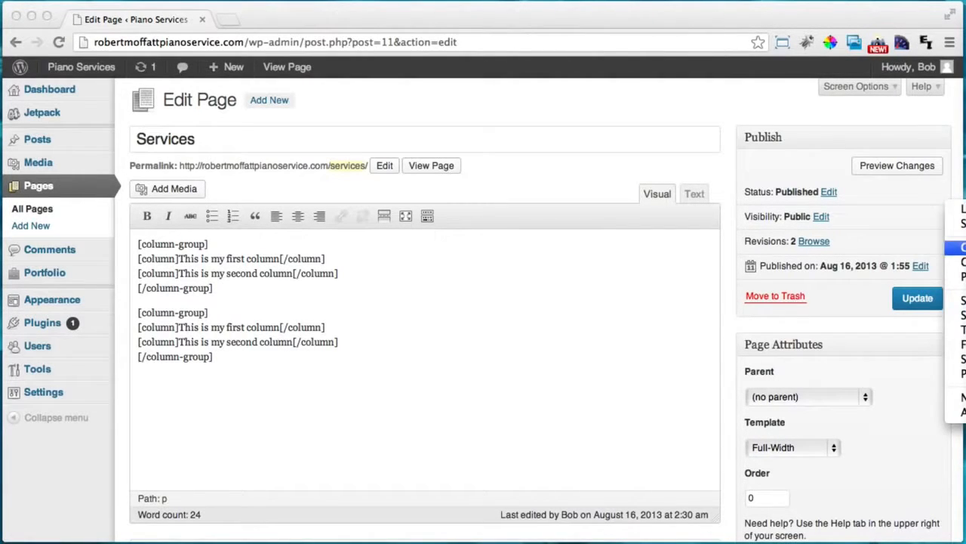
click(956, 262)
click(330, 294)
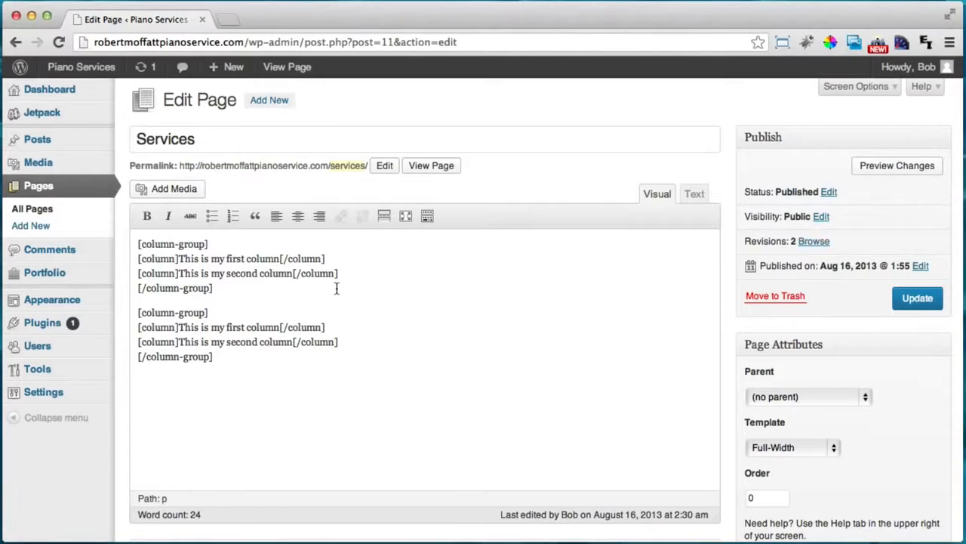
drag(281, 259, 180, 260)
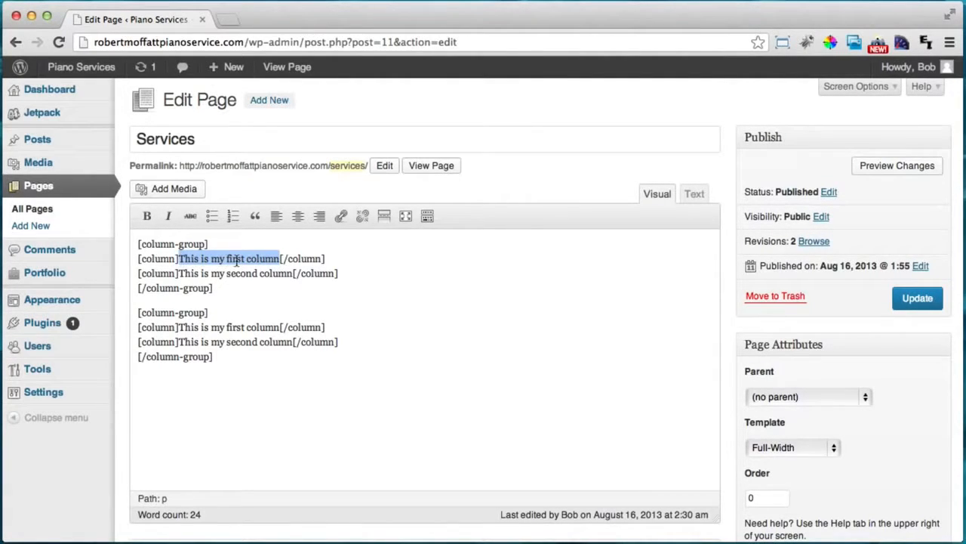
key(super+v)
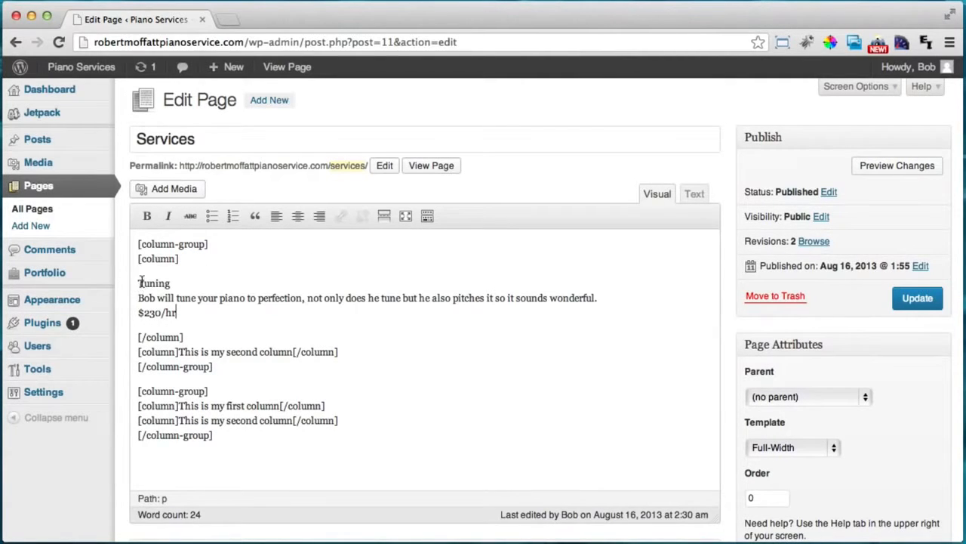
- Fix line breaks so Tuning, its description and $230/hr each sit on their own line
key(BackSpace)
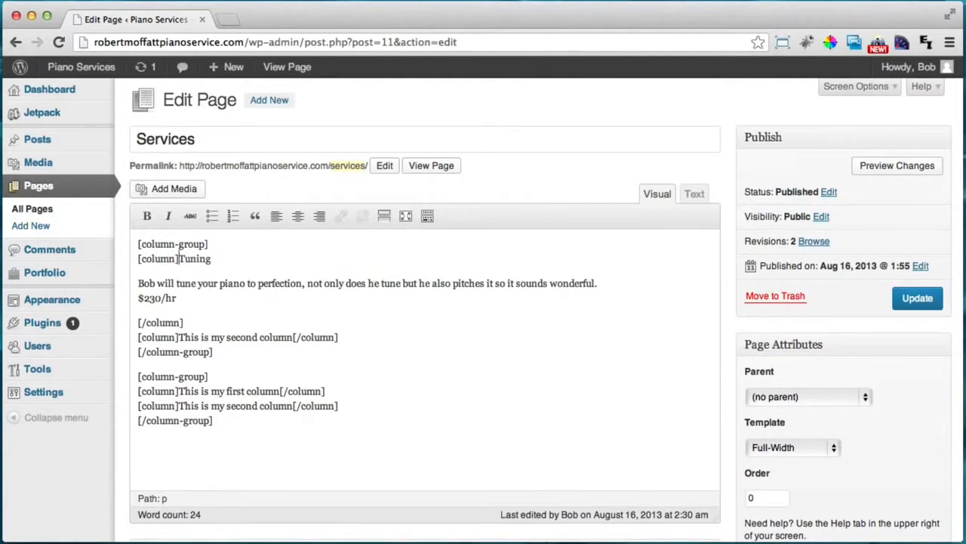
key(Return)
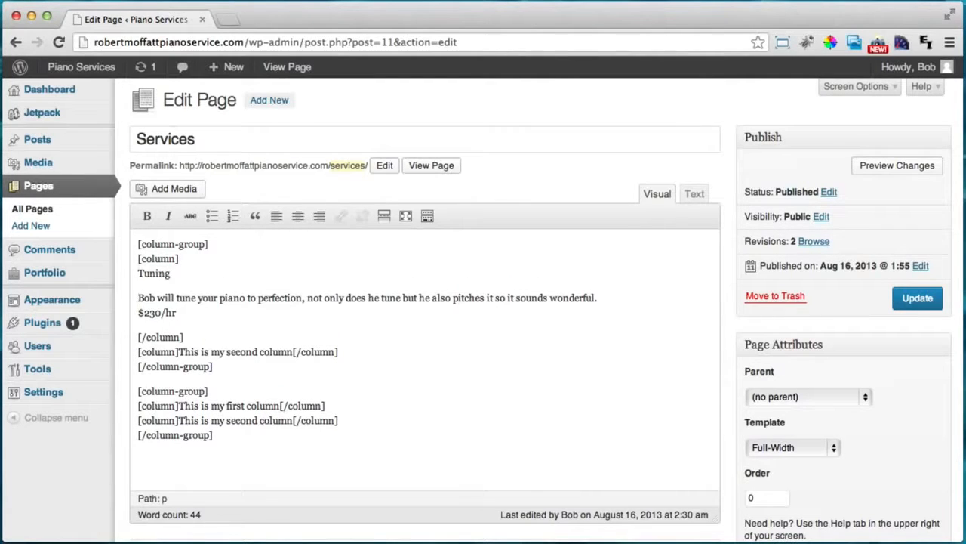
key(BackSpace)
key(Return)
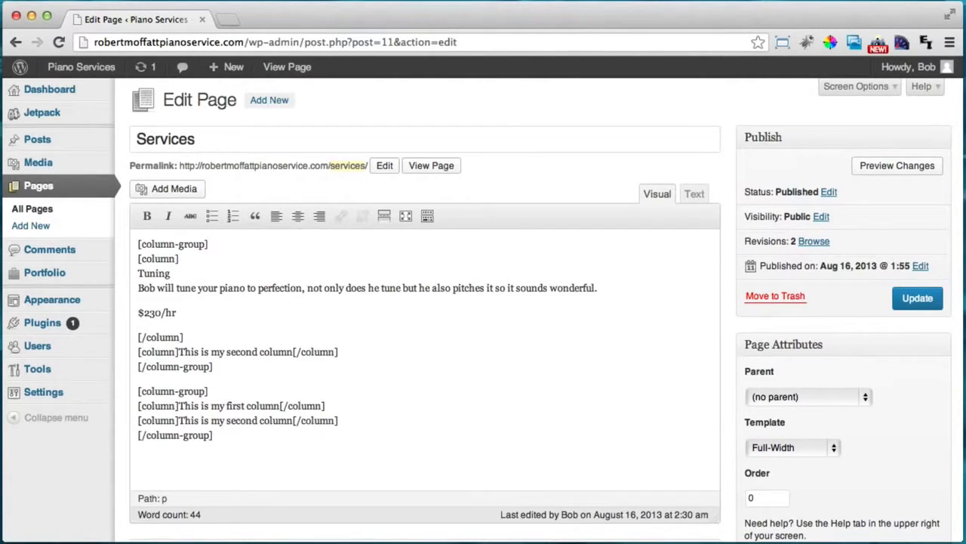
key(BackSpace)
key(Return)
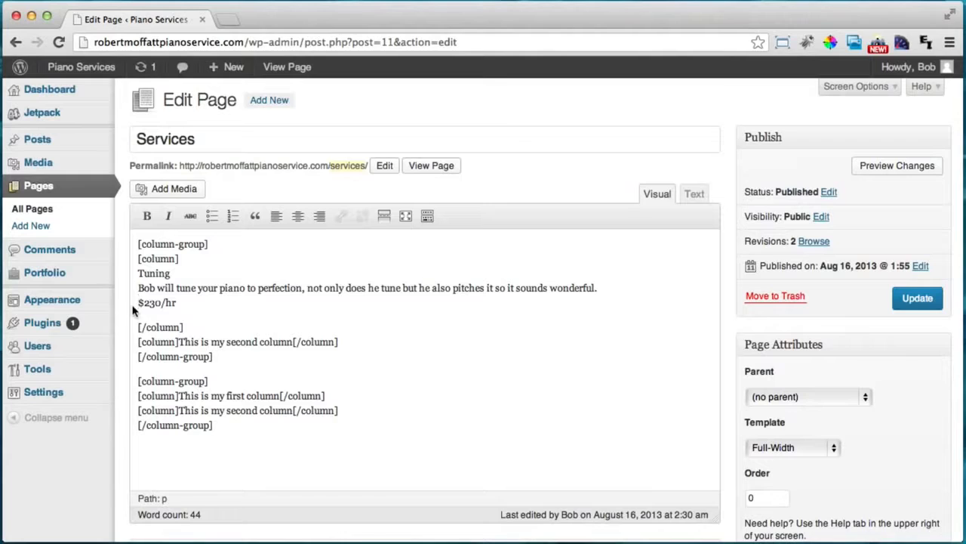
key(Down)
key(BackSpace)
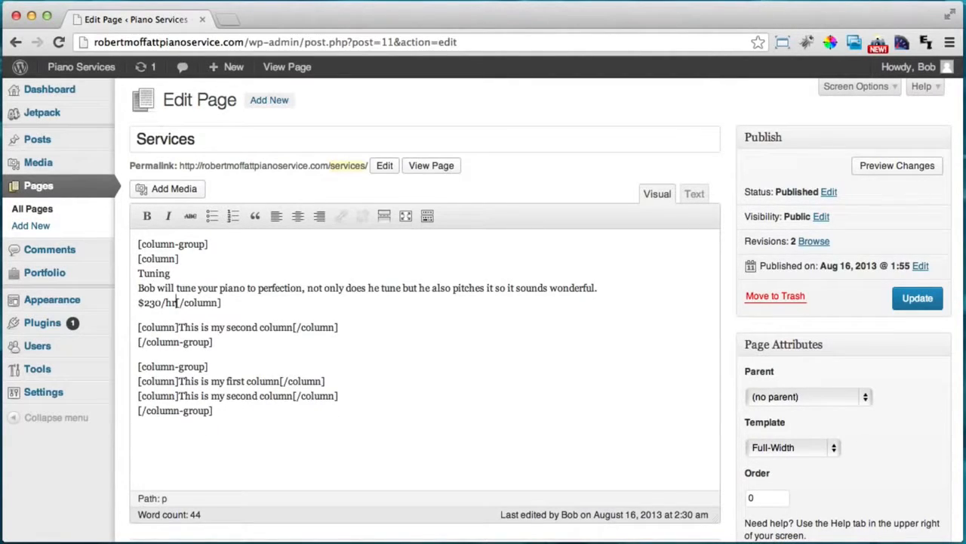
key(Return)
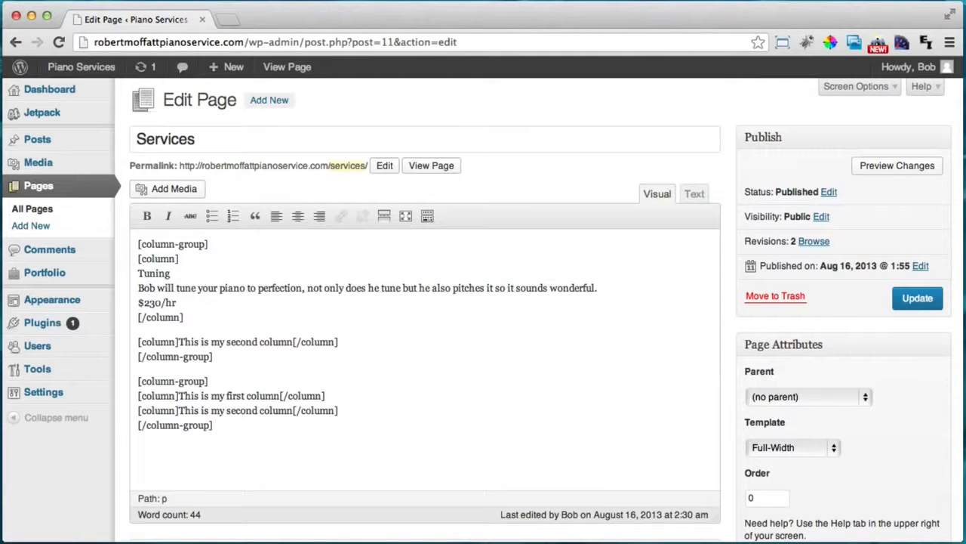
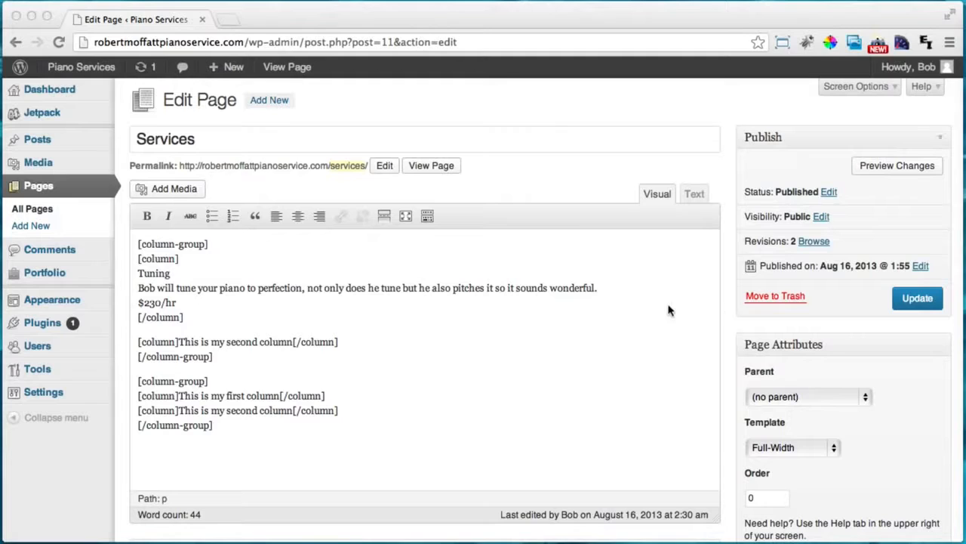
- Paste the prepared Repair service text over the second column's placeholder
click(272, 360)
drag(293, 341, 178, 344)
text(Repair Need your piano repaired? No matter what it is Bob and his team have it covered. $150 /hr)
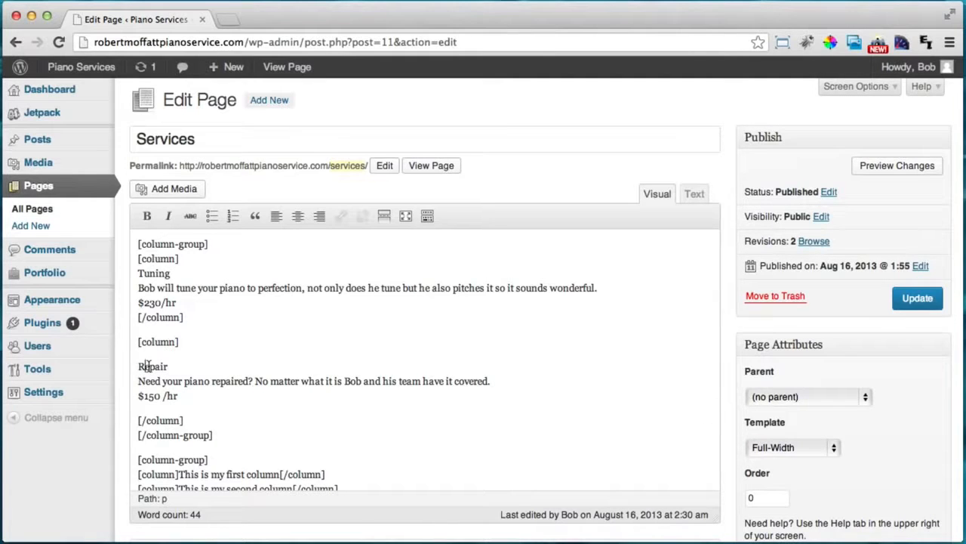
- Fix line breaks so Repair, its description, $150 /hr and the closing tag each sit on their own line
key(BackSpace)
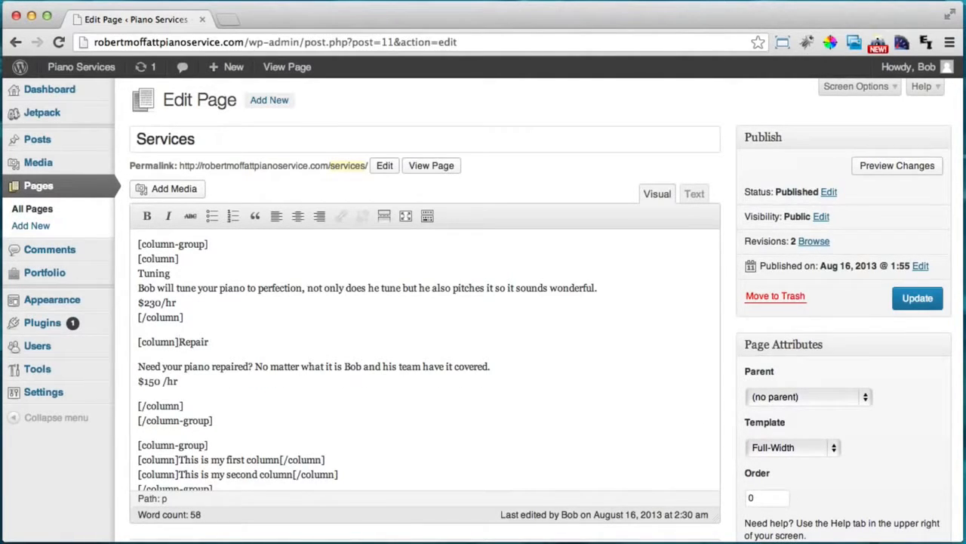
key(Return)
key(BackSpace)
key(shift+Return)
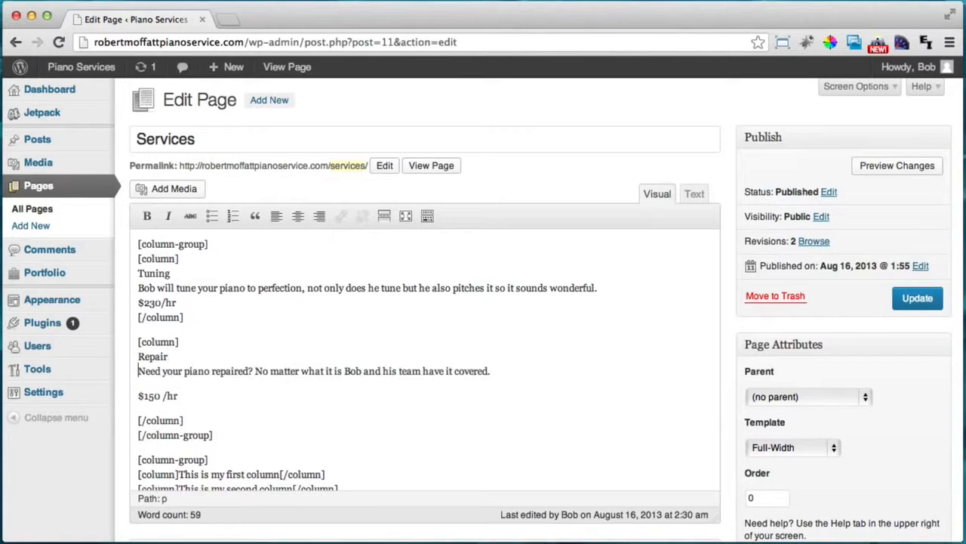
key(BackSpace)
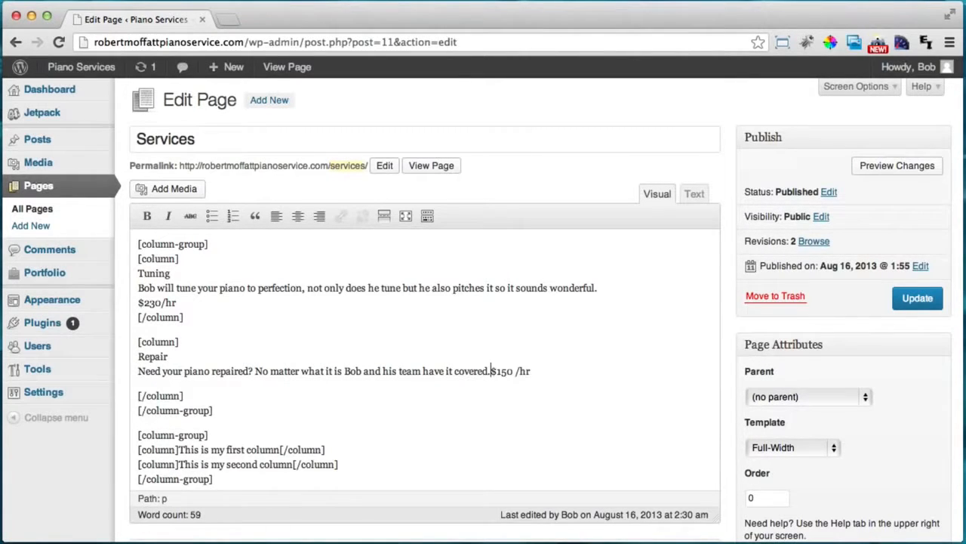
key(shift+Return)
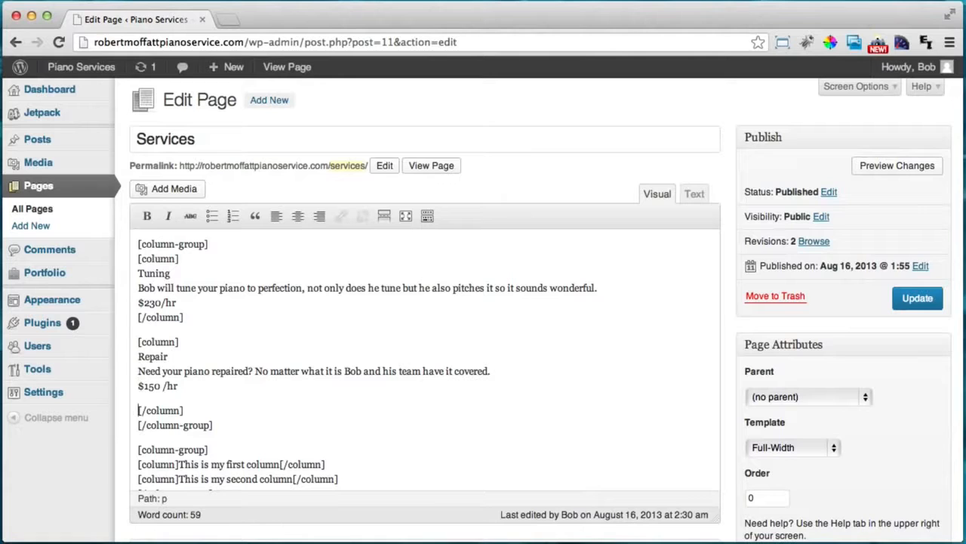
key(BackSpace)
key(shift+Return)
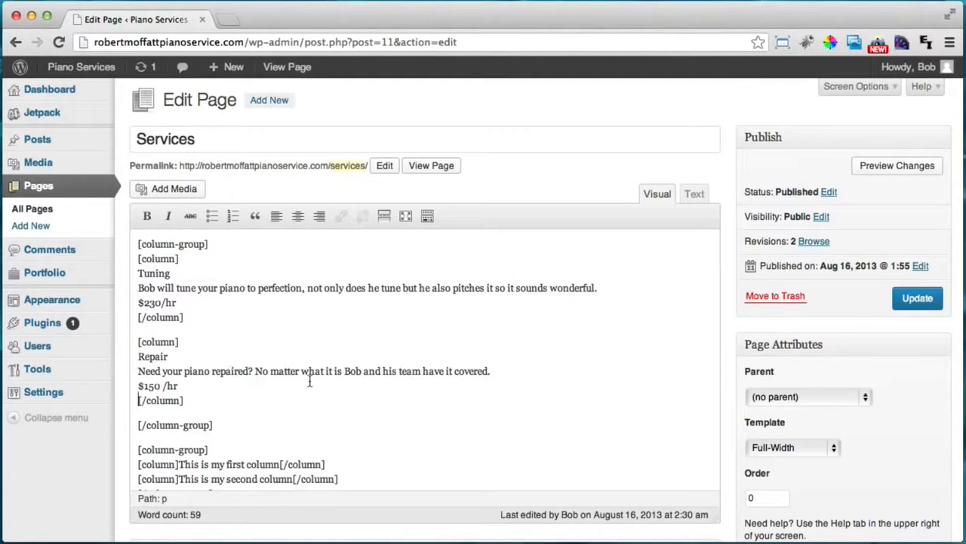
scroll(313, 375, down, 3)
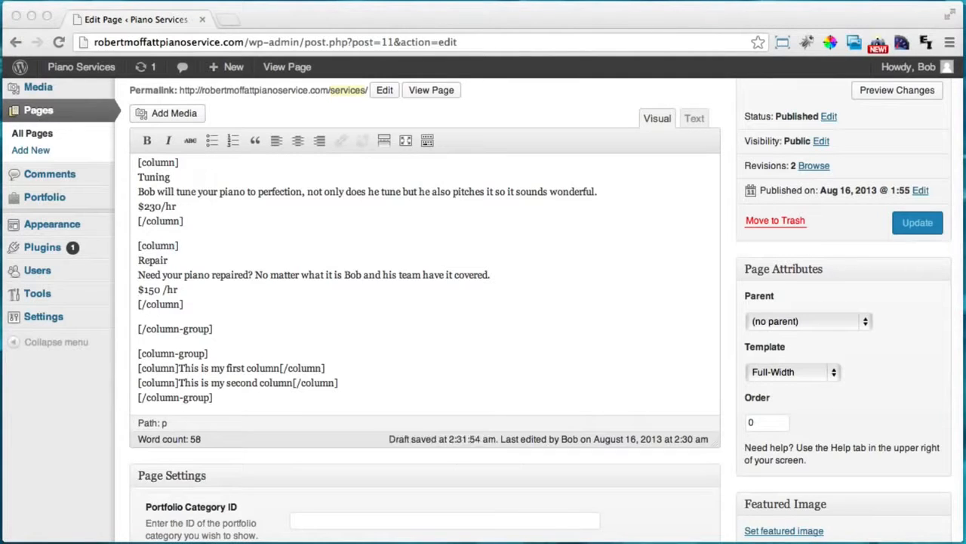
click(445, 357)
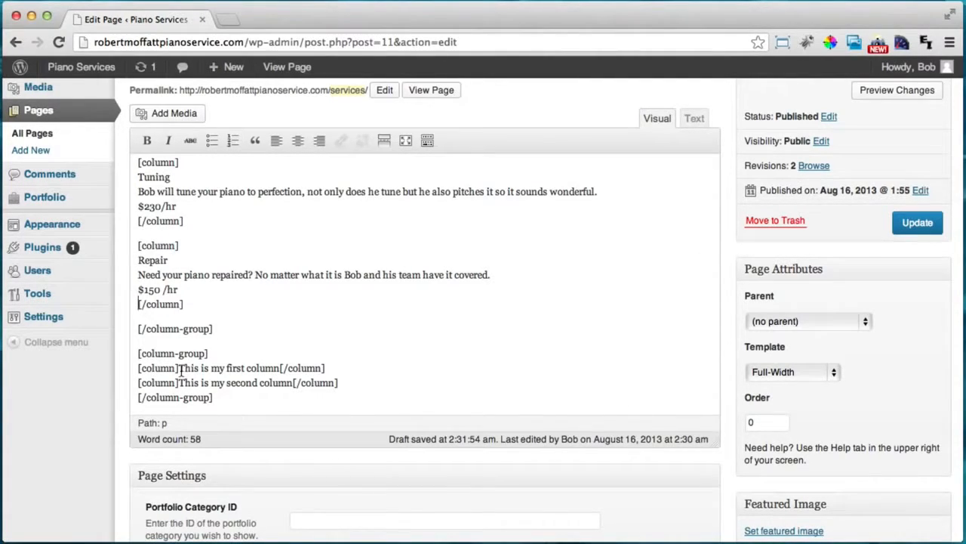
- Paste the Refinishing service text over the second group's first-column placeholder, redoing the paste once
drag(179, 367, 280, 367)
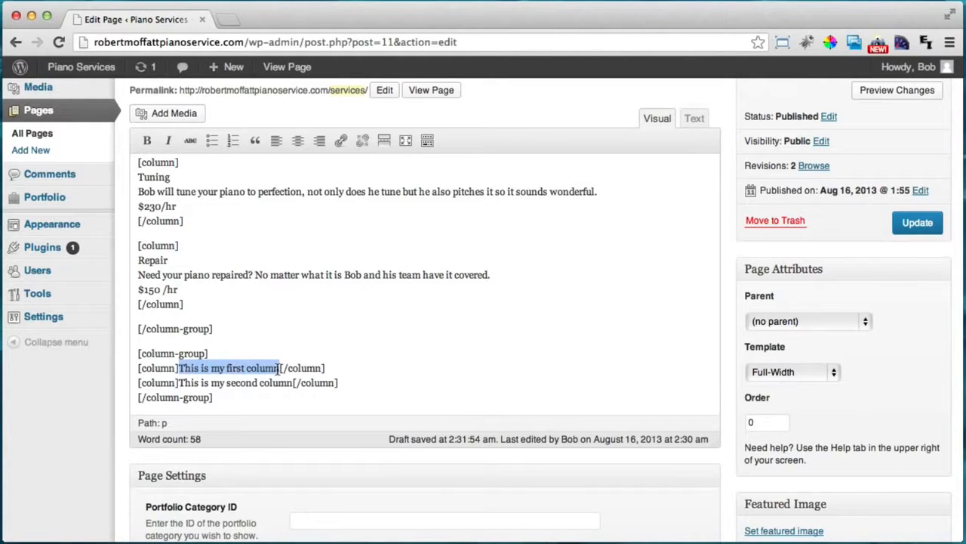
text(Refinishing Piano refinishing is part art and part science.  With the right materials and a light touch Bob is your man. $230/hr)
scroll(261, 359, down, 1)
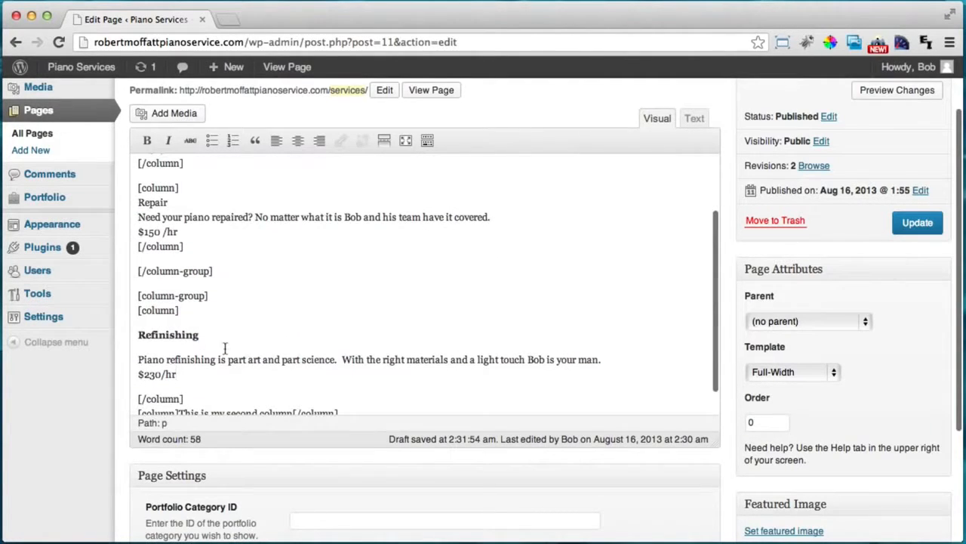
key(super+z)
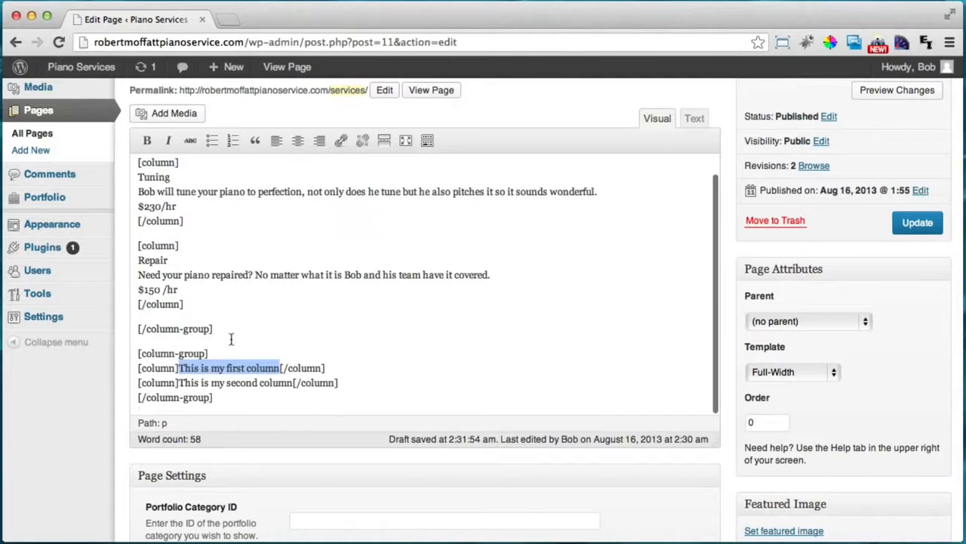
text(Refinishing Piano refinishing is part art and part science. With the right materials and a light touch Bob is your man. $230/hr)
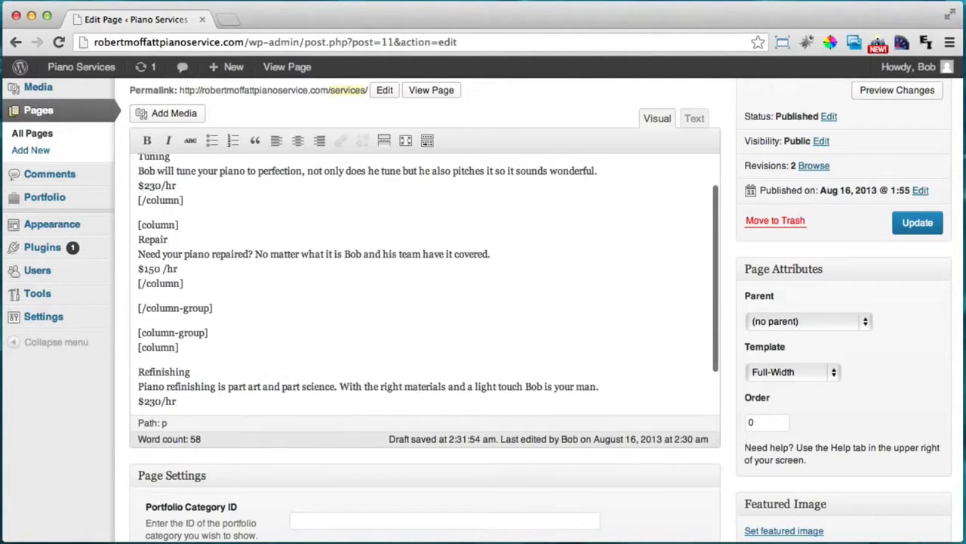
scroll(329, 307, down, 3)
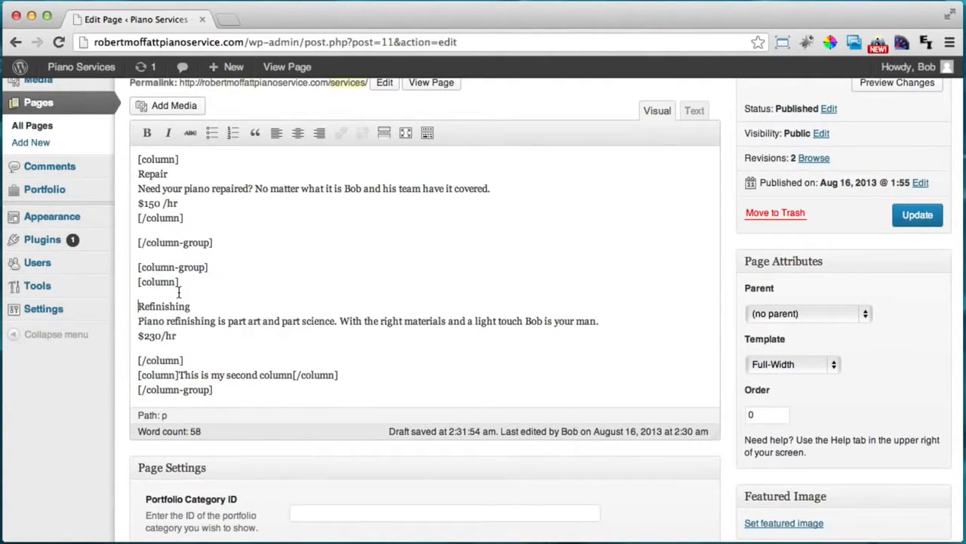
- Fix line breaks so Refinishing, its description, $230/hr and the closing tag each sit on separate lines
key(BackSpace)
key(Return)
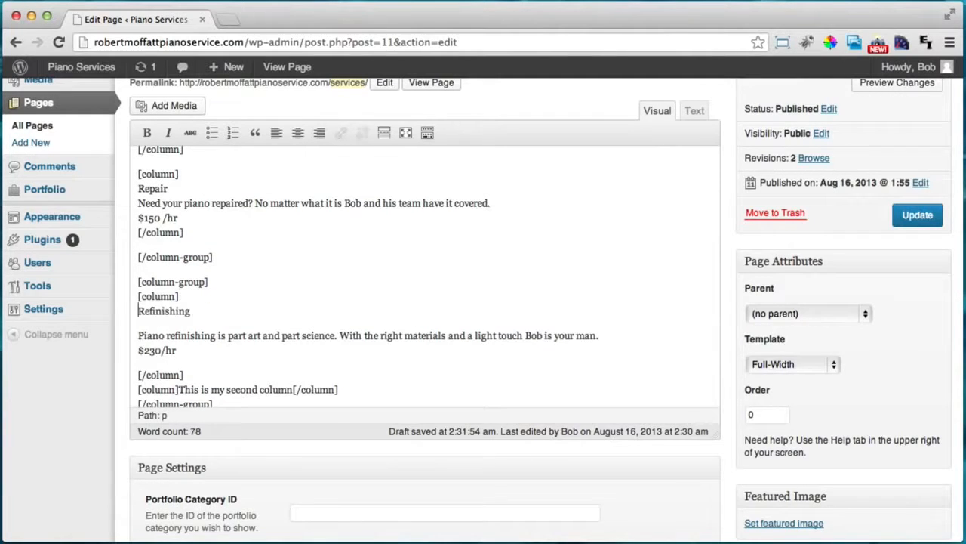
key(BackSpace)
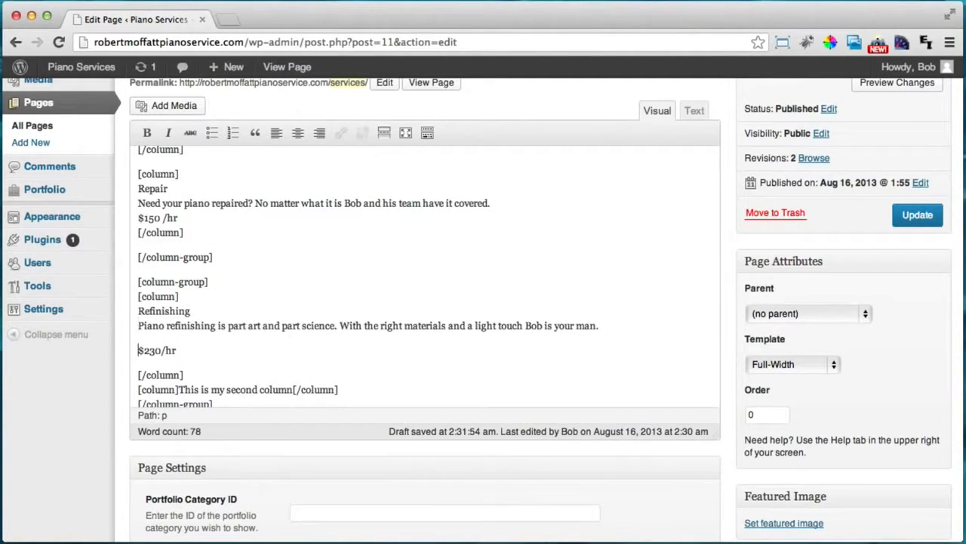
key(BackSpace)
key(Return)
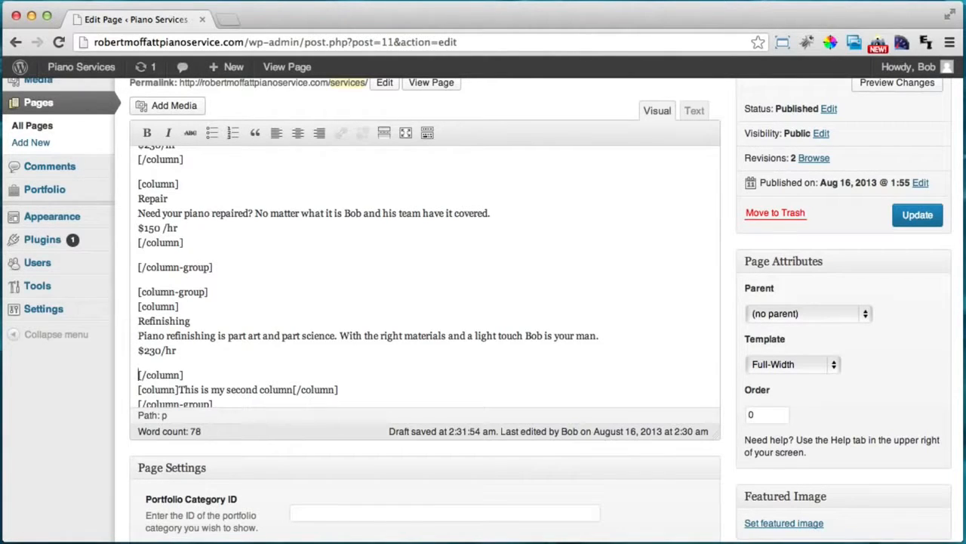
key(BackSpace)
key(BackSpace)
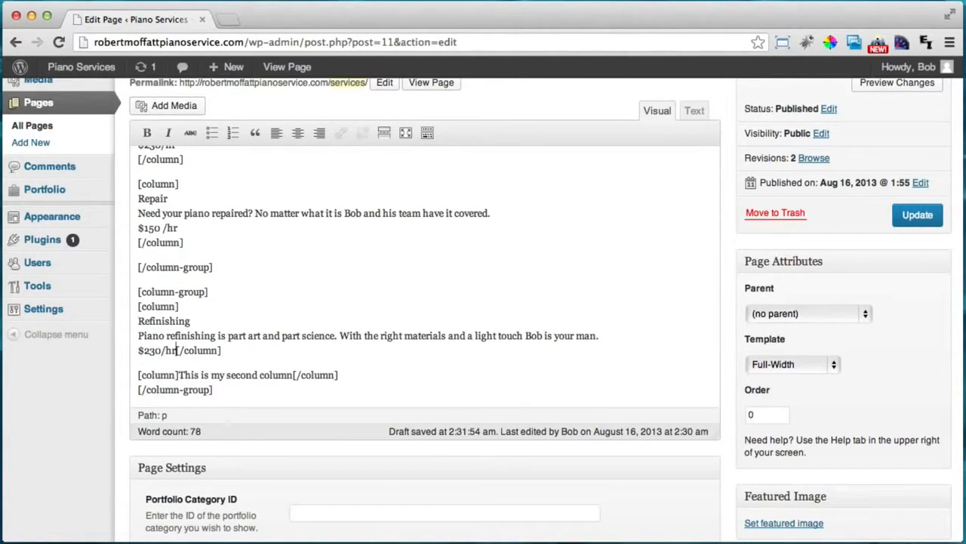
key(Return)
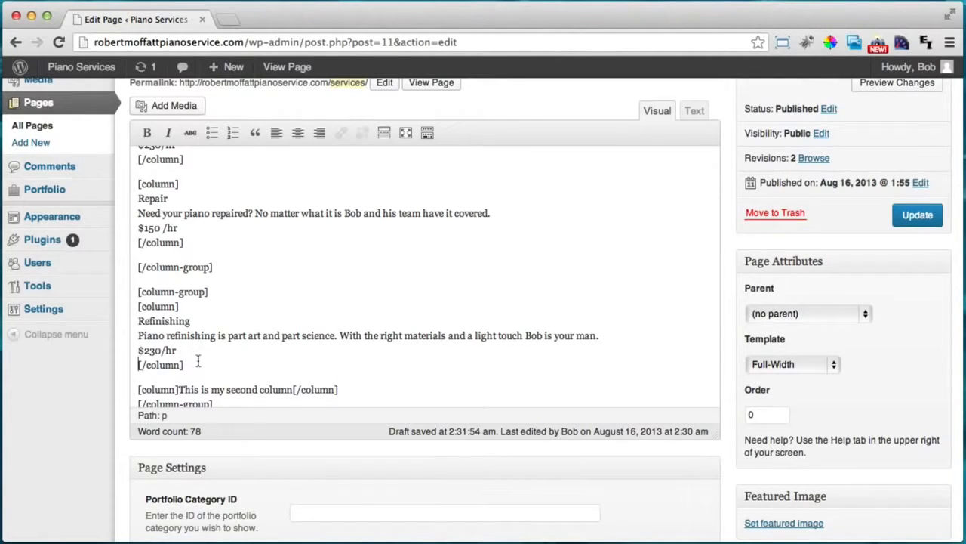
scroll(352, 339, down, 1)
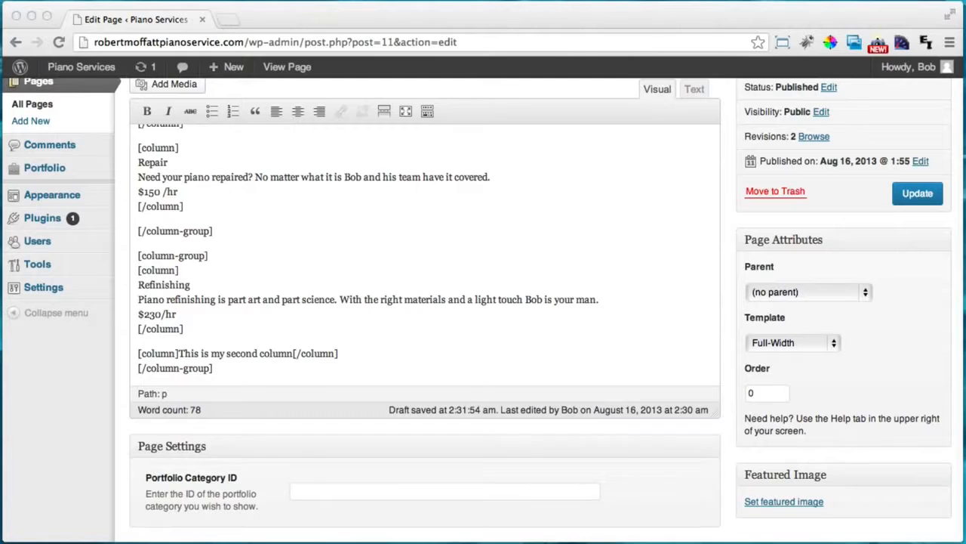
- Paste the Case Design service text over the last column placeholder
click(283, 367)
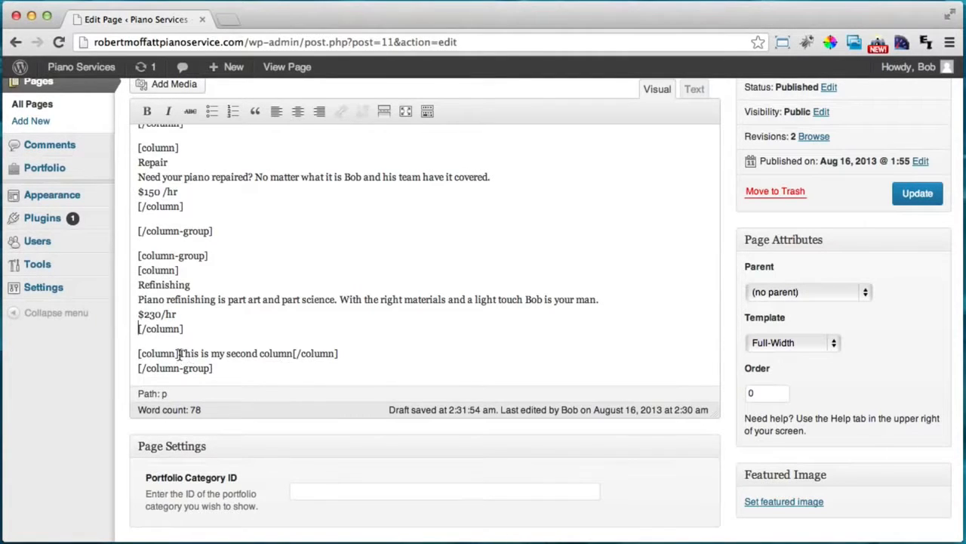
drag(179, 352, 292, 352)
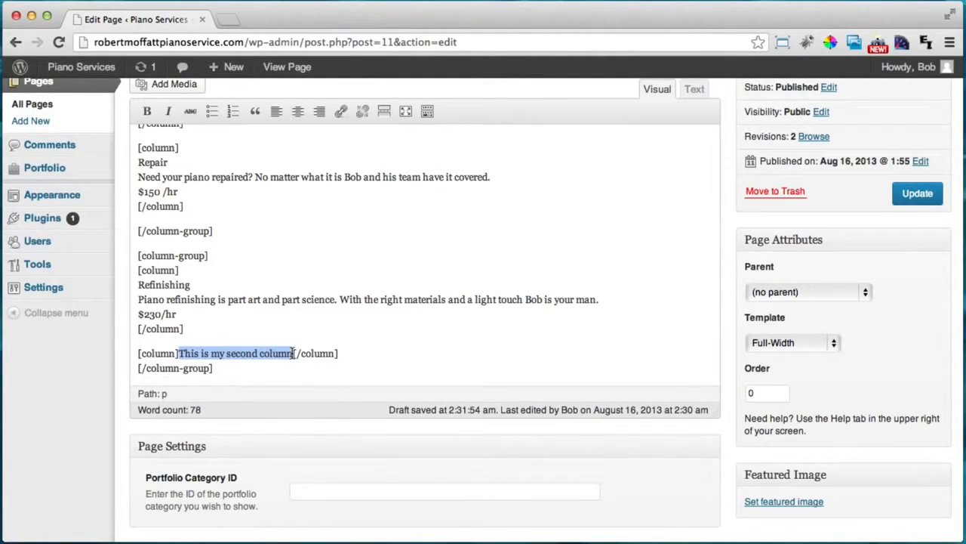
text(Case Design Need a custom case design? We can build you something magical that will be treasured for a lifetime. $1,500 – $4,500)
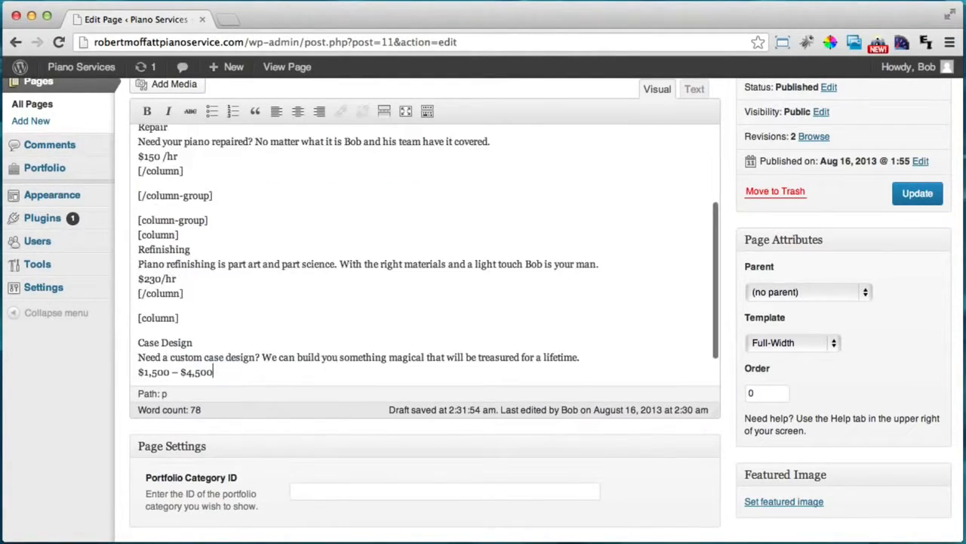
- Remove blank lines so Case Design, its description, $1,500 – $4,500 and the closing tag sit consecutively
click(138, 342)
key(BackSpace)
key(shift+Return)
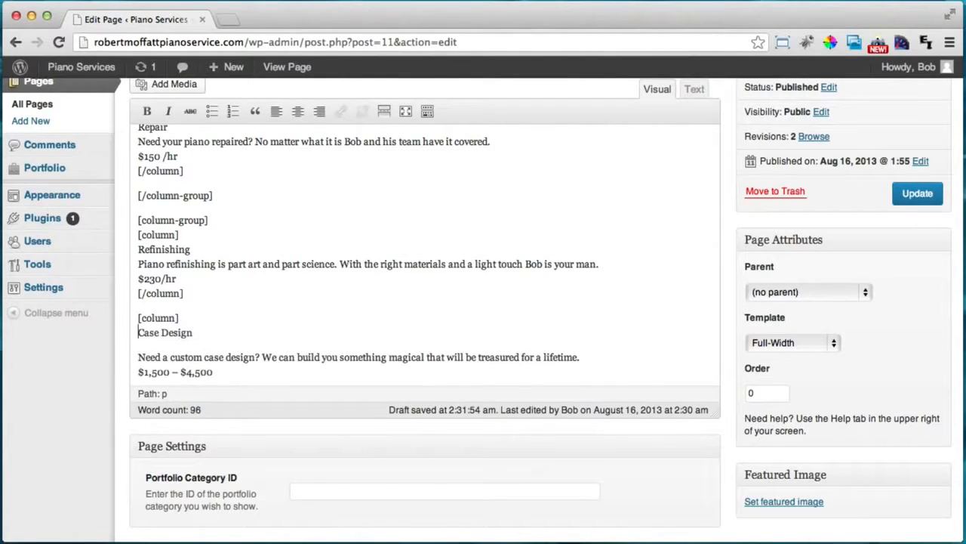
key(BackSpace)
key(shift+Return)
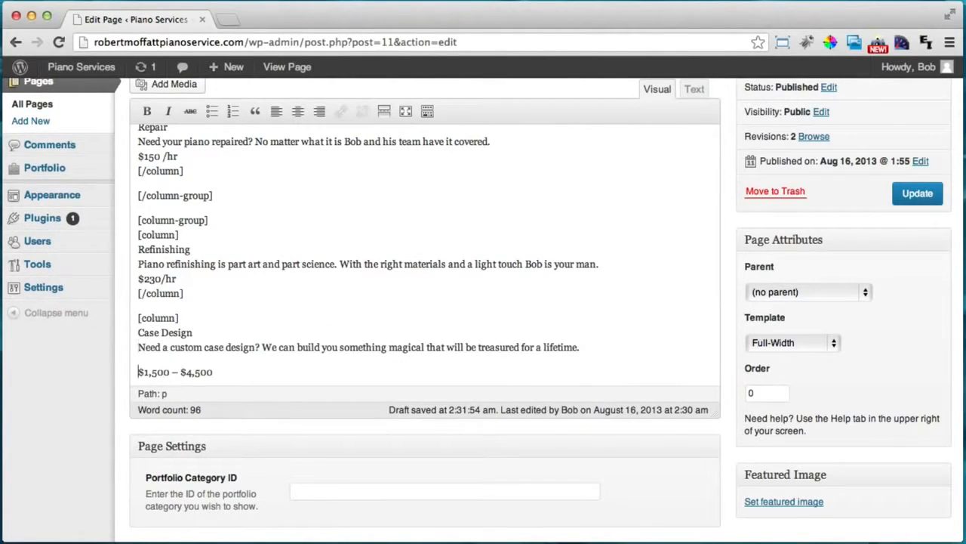
key(BackSpace)
key(shift+Return)
key(Down)
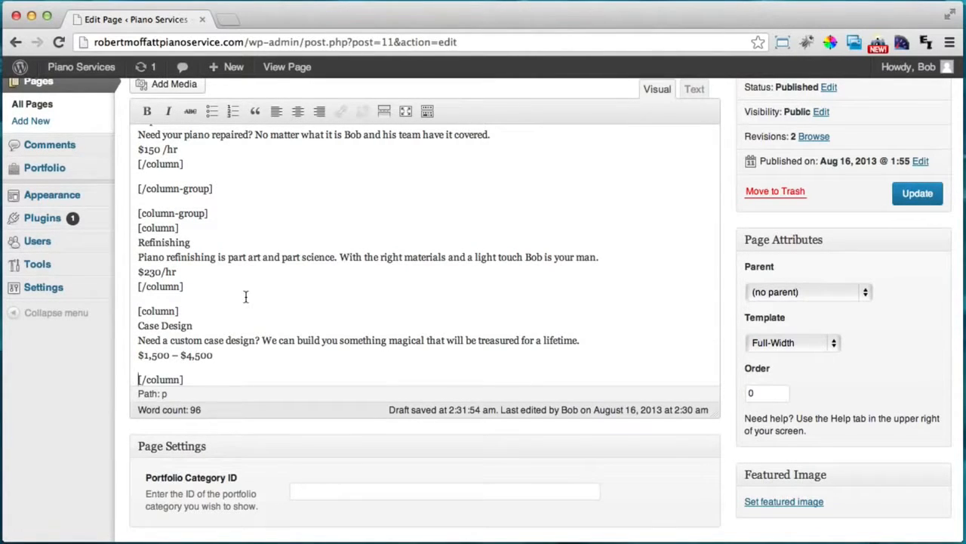
key(BackSpace)
key(shift+Return)
scroll(309, 275, down, 1)
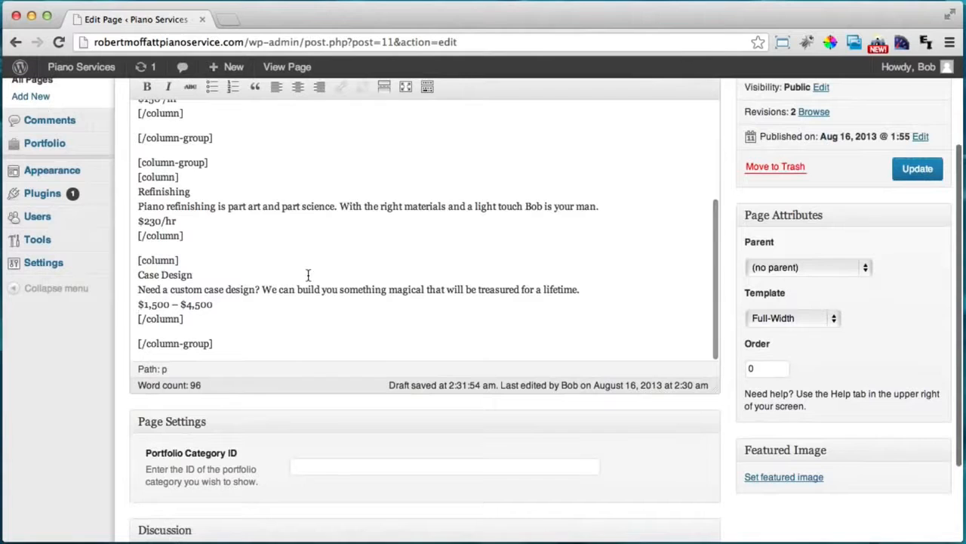
scroll(386, 286, up, 5)
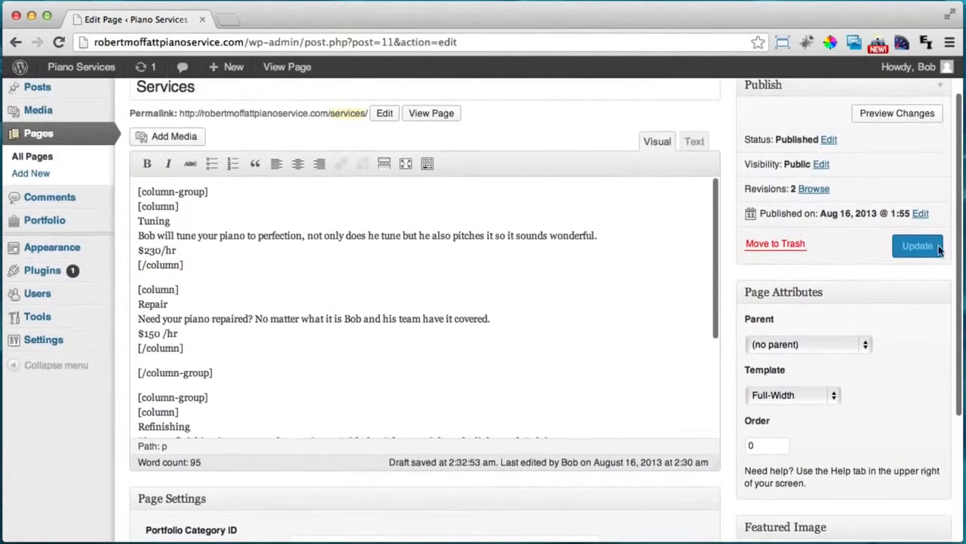
- Update the Services page and view it live with Tuning, Repair, Refinishing and Case Design in two columns
click(918, 246)
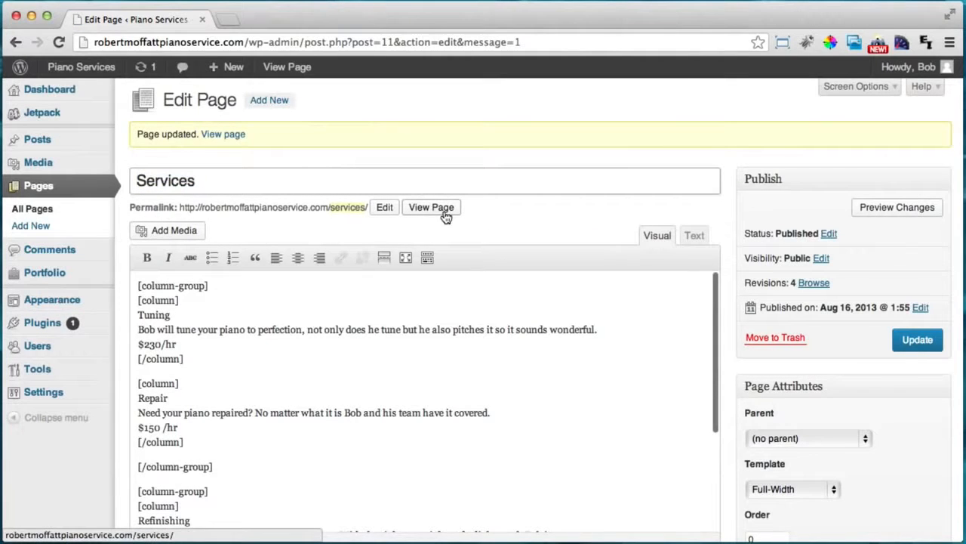
click(431, 207)
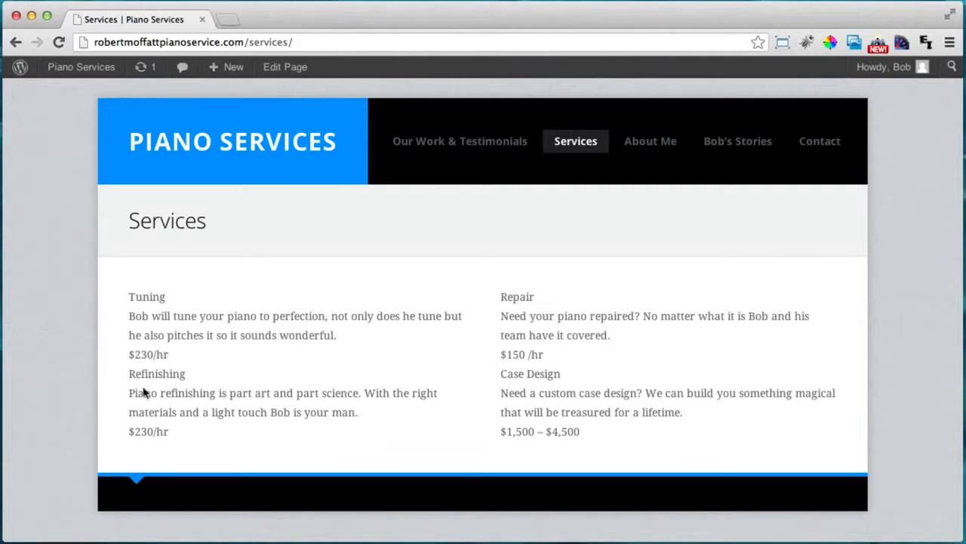
- Add two empty lines after the first [/column-group] and update the page to revision 8
click(278, 69)
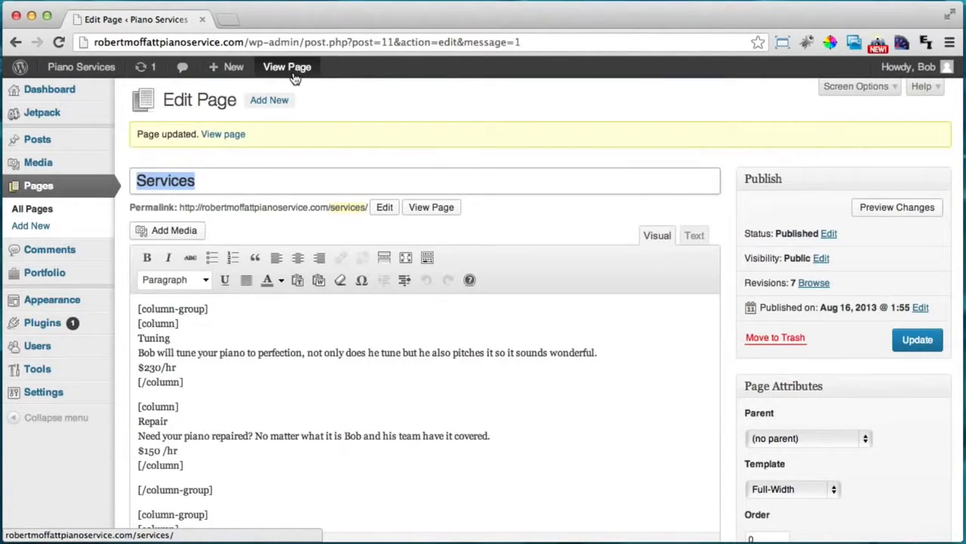
click(278, 332)
scroll(293, 337, down, 2)
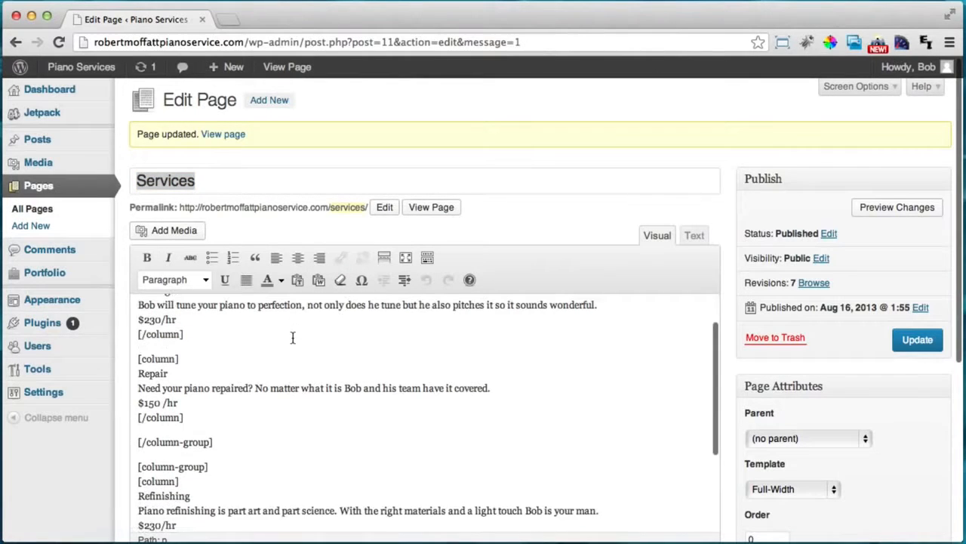
drag(138, 443, 214, 442)
click(238, 444)
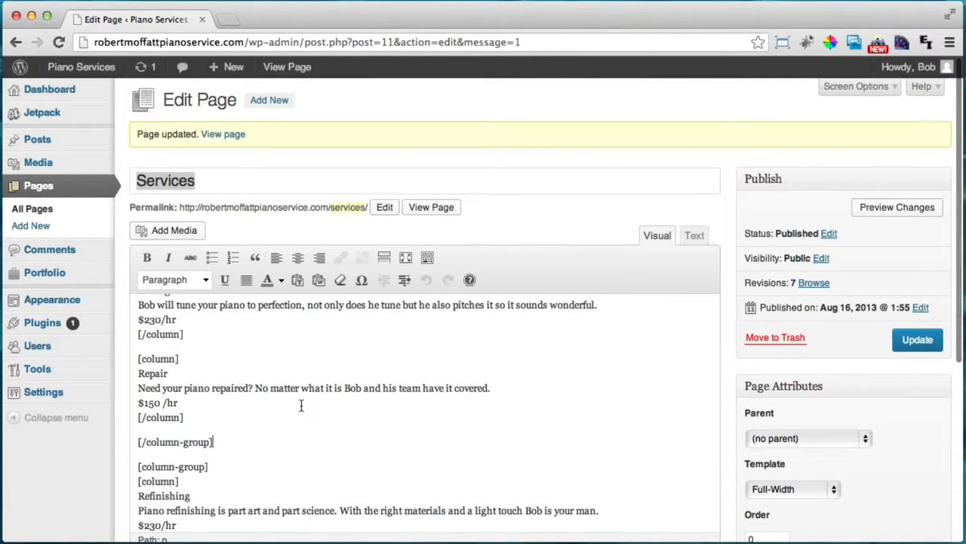
key(Return)
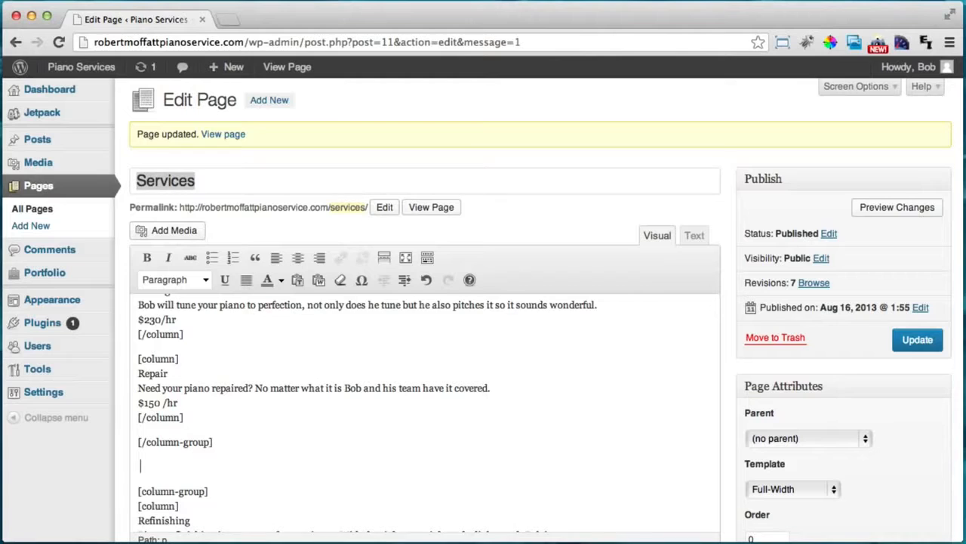
key(Return)
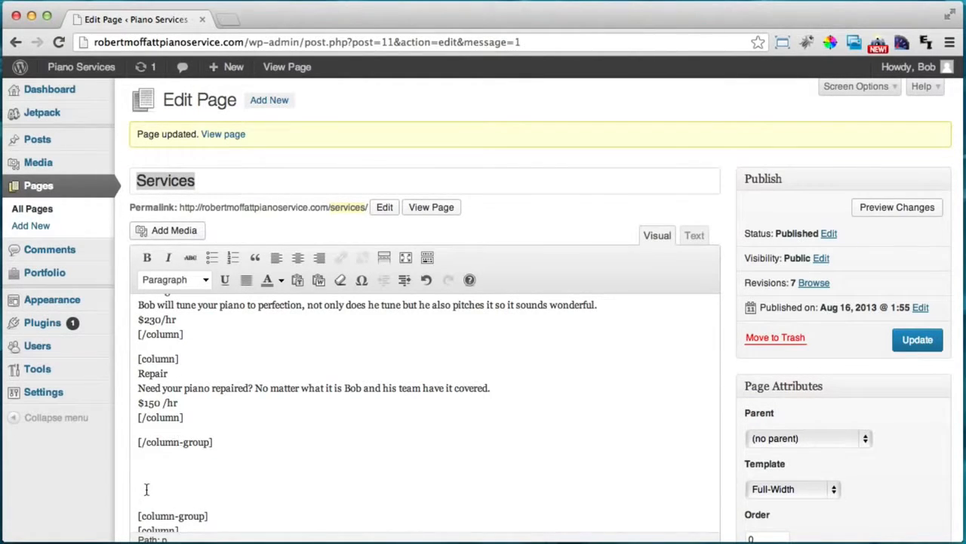
drag(137, 487, 130, 468)
click(189, 488)
click(919, 340)
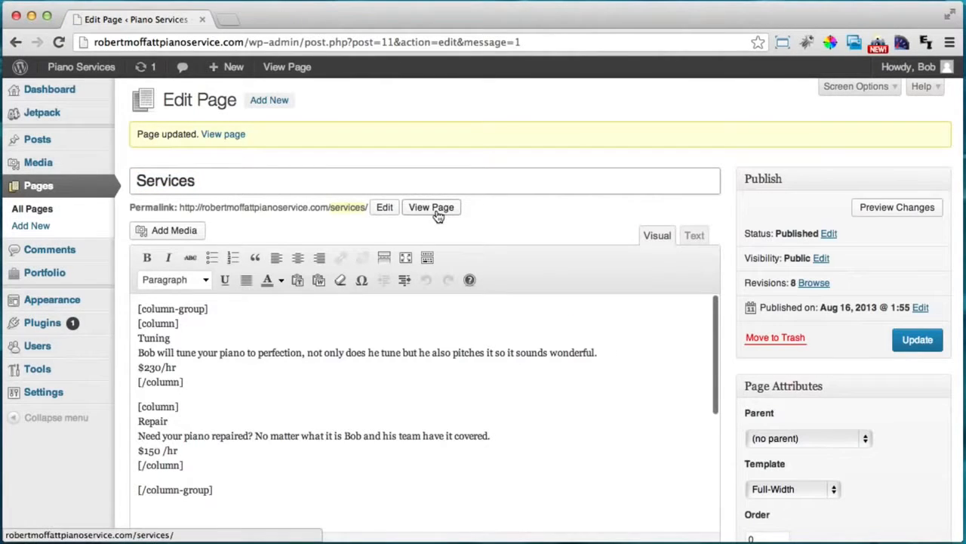
click(438, 216)
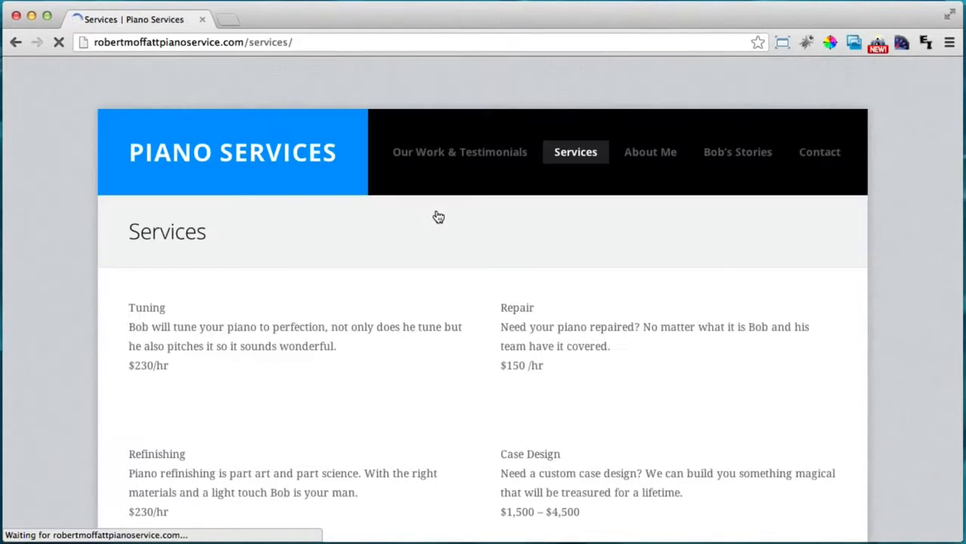
scroll(439, 217, down, 2)
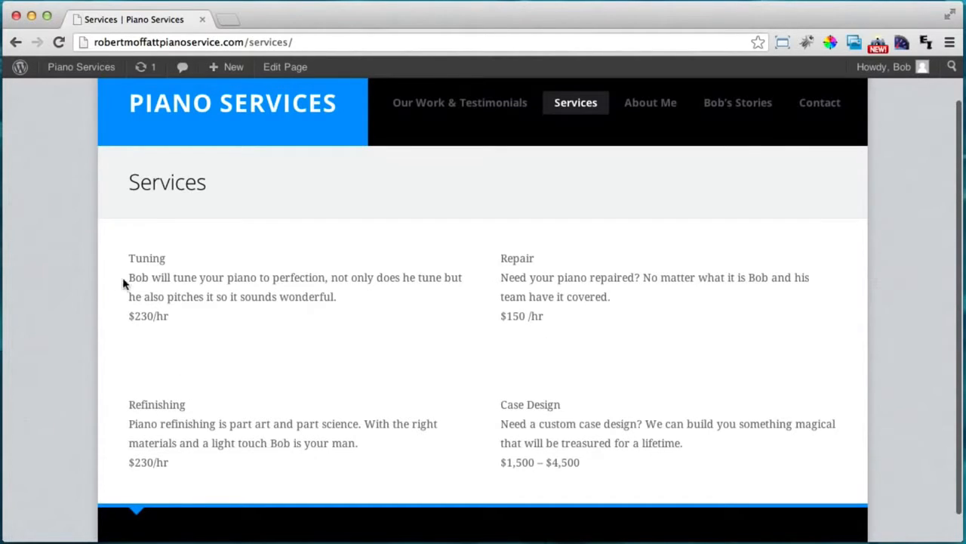
drag(130, 259, 181, 256)
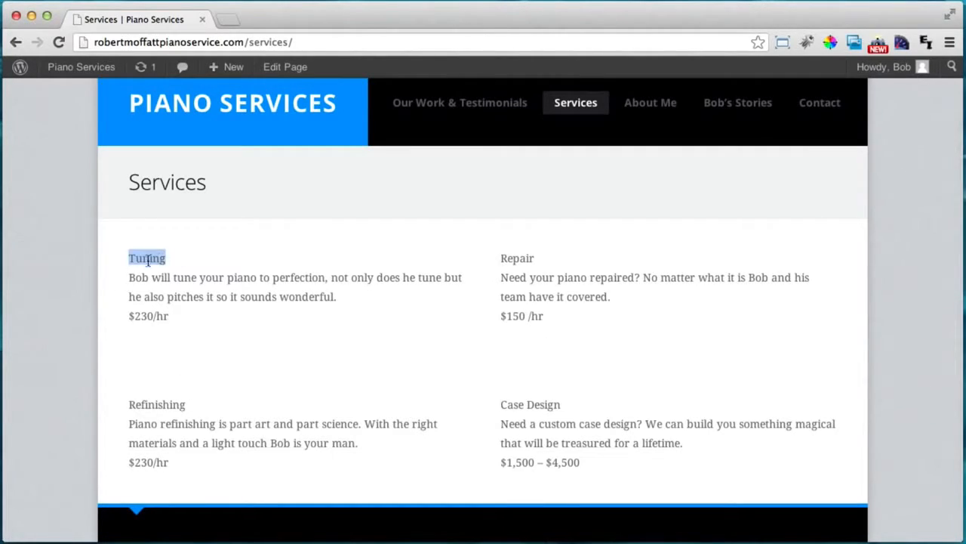
click(148, 260)
double_click(148, 261)
click(306, 270)
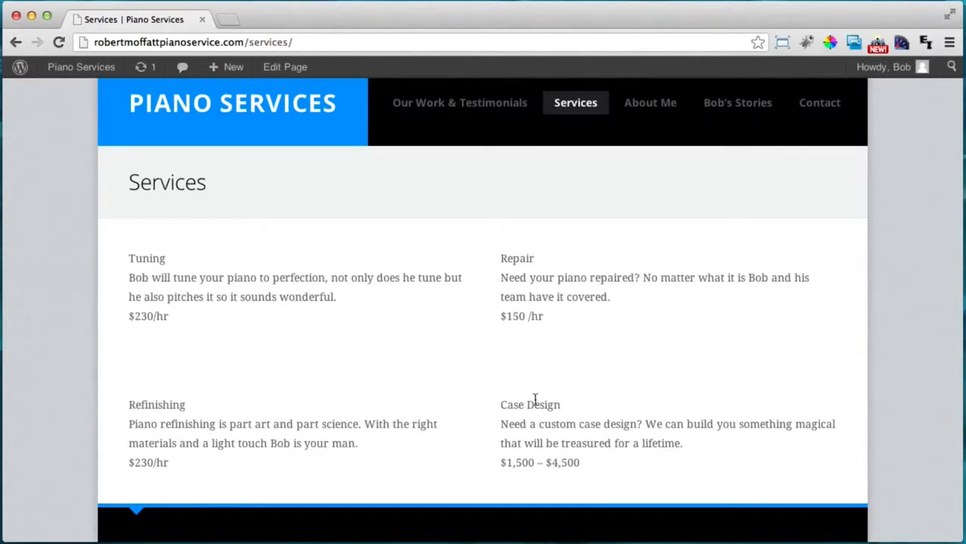
drag(508, 406, 572, 405)
drag(136, 258, 173, 257)
click(157, 258)
click(287, 73)
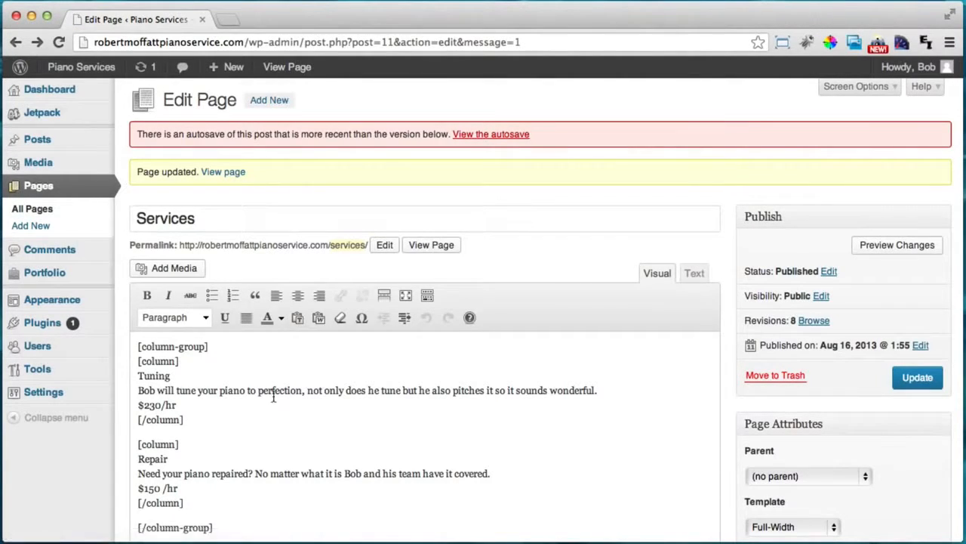
scroll(269, 396, down, 2)
scroll(269, 395, up, 1)
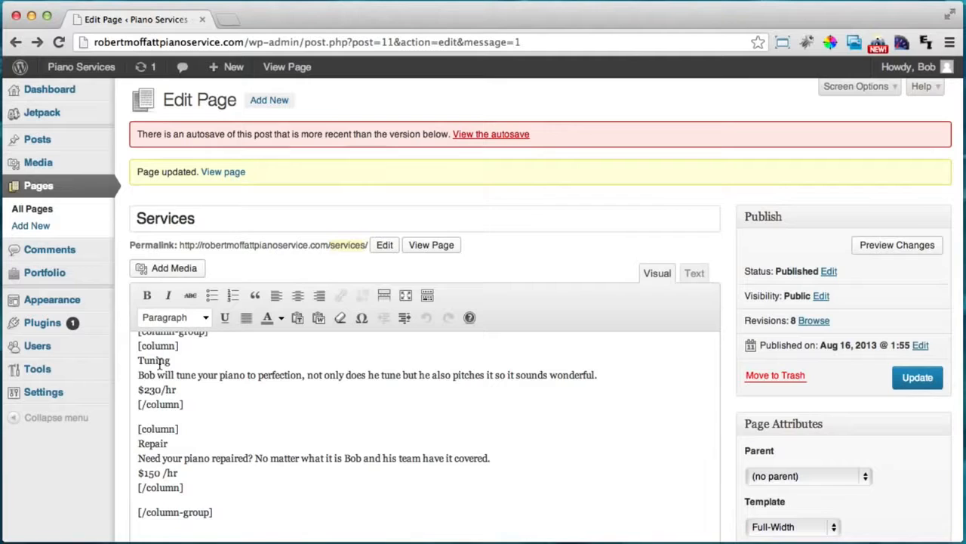
- Switch to the Text tab and wrap the Tuning title in <h3></h3> tags
scroll(255, 366, up, 1)
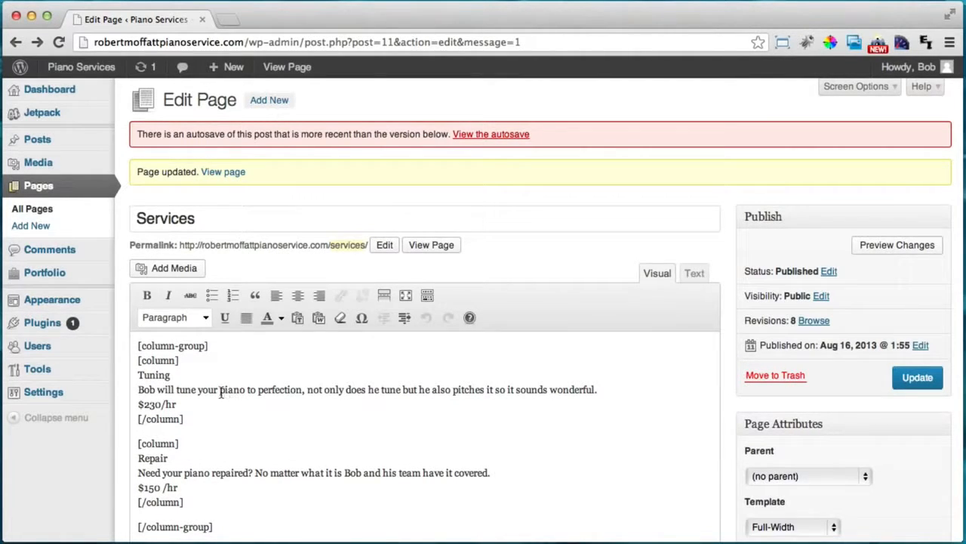
click(695, 277)
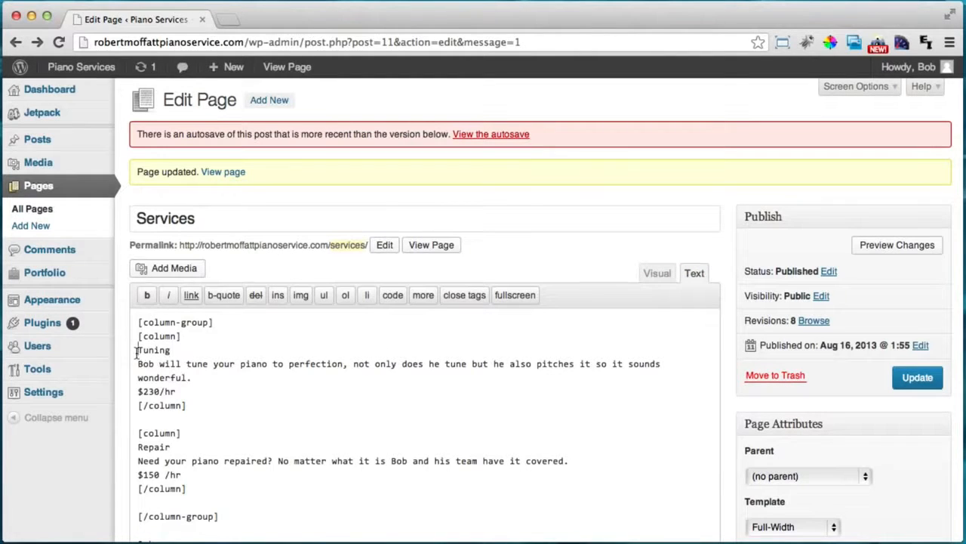
click(137, 352)
text(<h3>)
click(194, 351)
text(</h3>)
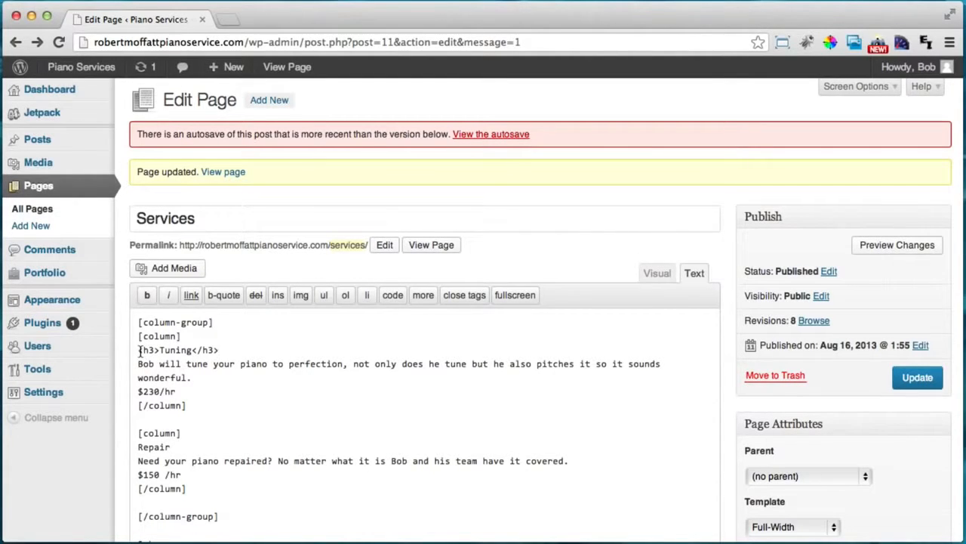
drag(139, 349, 217, 350)
double_click(170, 349)
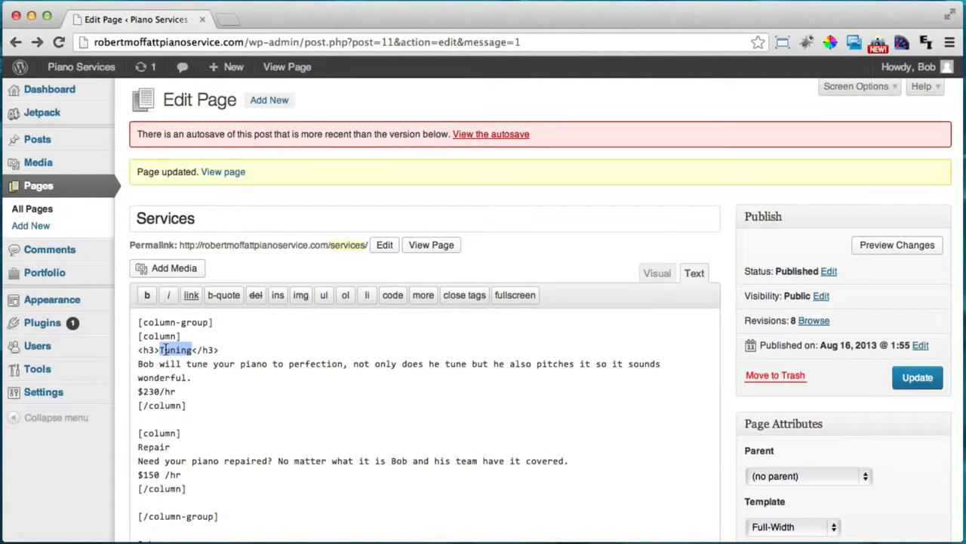
scroll(185, 401, down, 1)
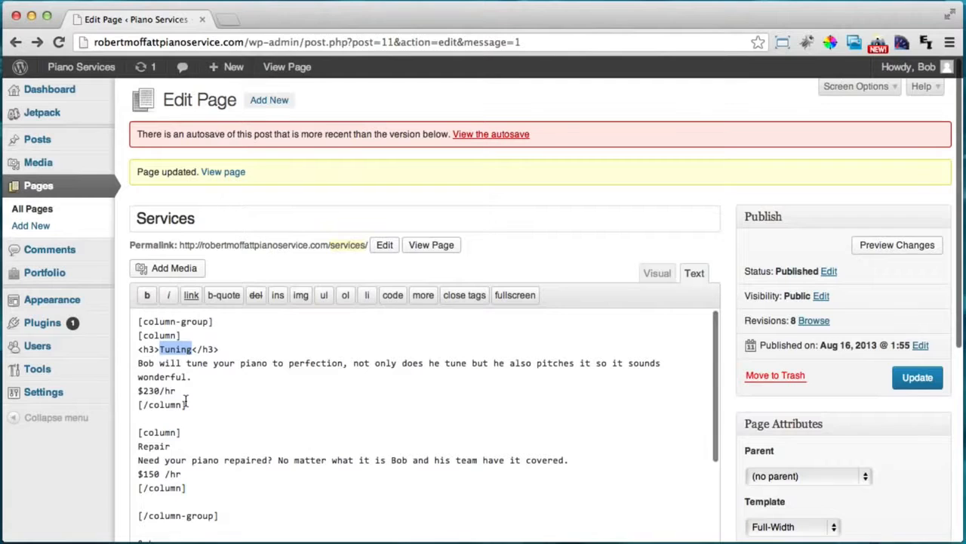
scroll(186, 389, down, 2)
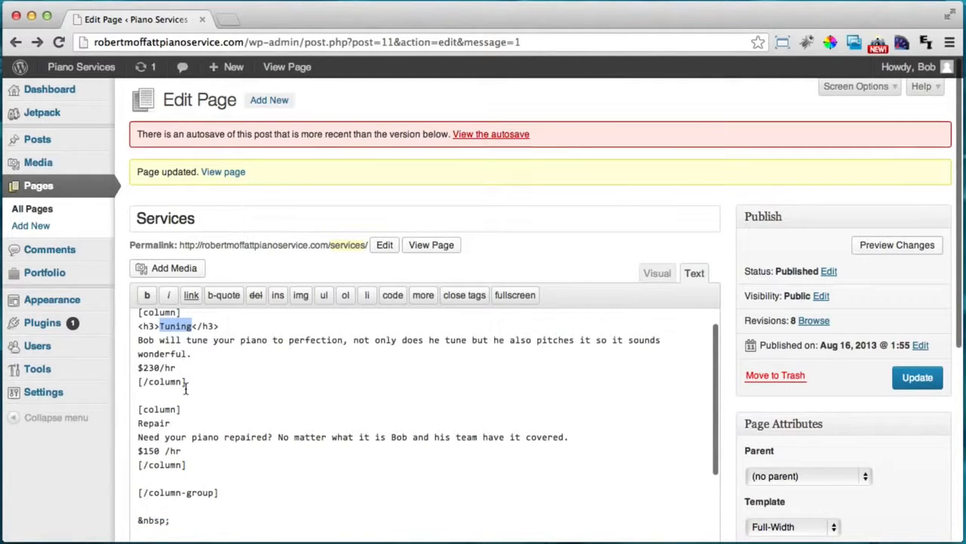
scroll(186, 389, down, 2)
scroll(186, 388, up, 2)
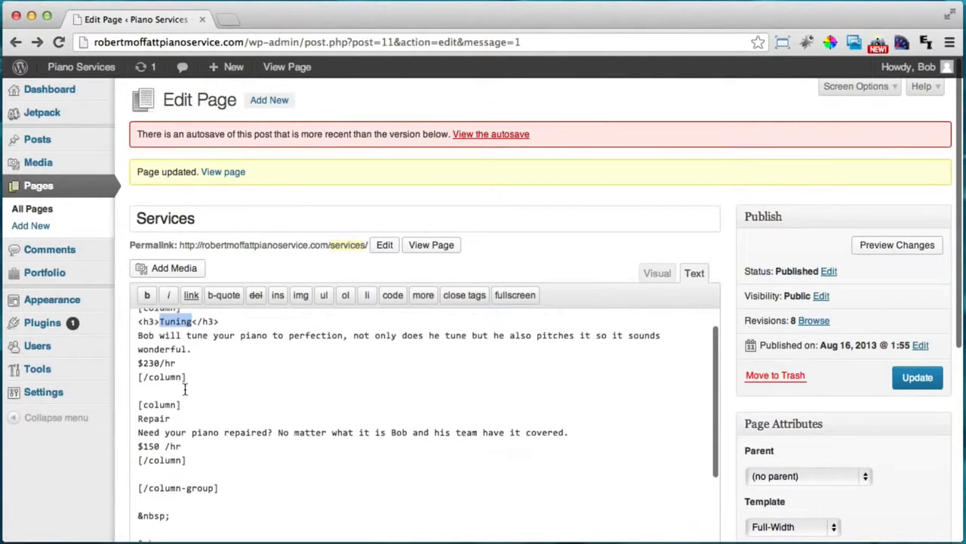
scroll(185, 389, up, 2)
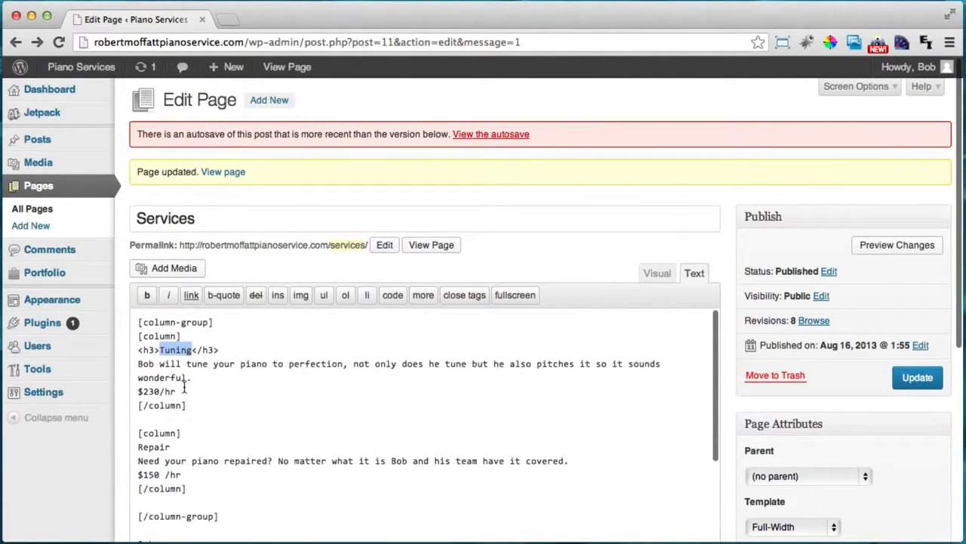
- Wrap the Repair title in <h3></h3> tags
click(138, 447)
text(<)
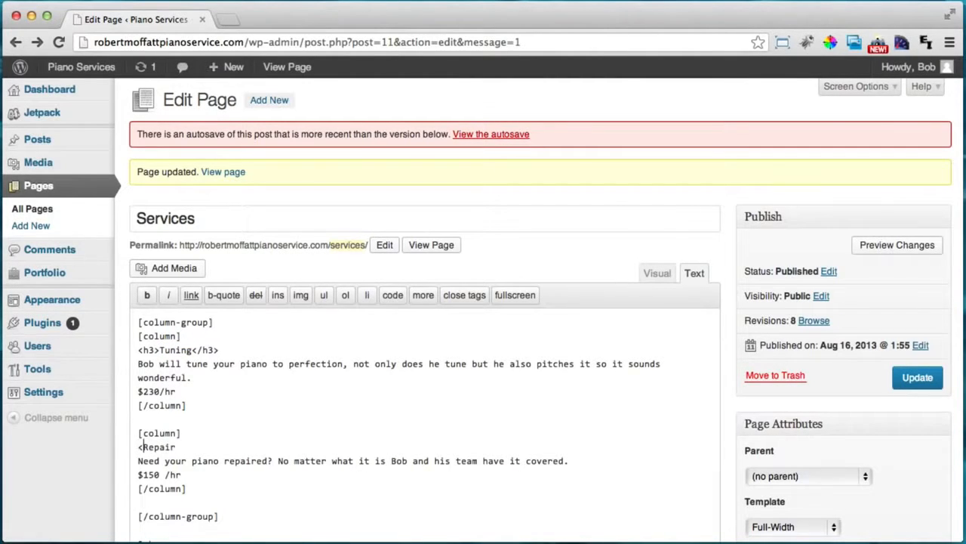
text(h3>)
click(200, 447)
text(</h3>)
drag(159, 447, 218, 447)
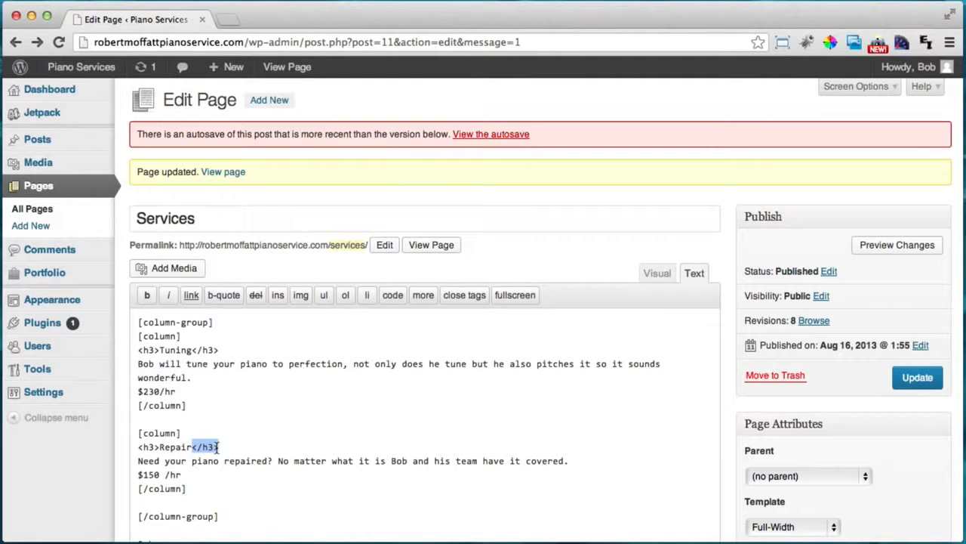
- Wrap the Refinishing title in <h3></h3> tags
click(220, 447)
scroll(222, 444, down, 4)
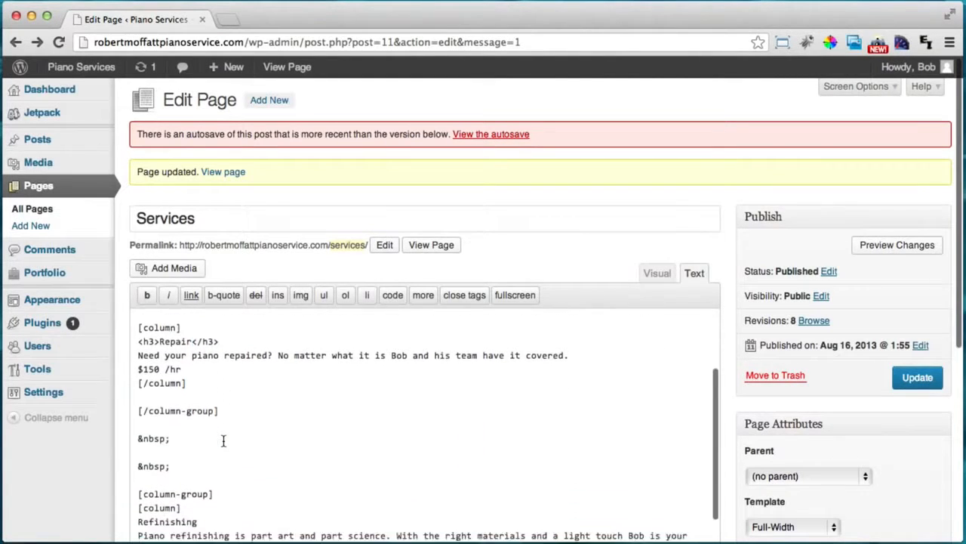
scroll(222, 444, down, 2)
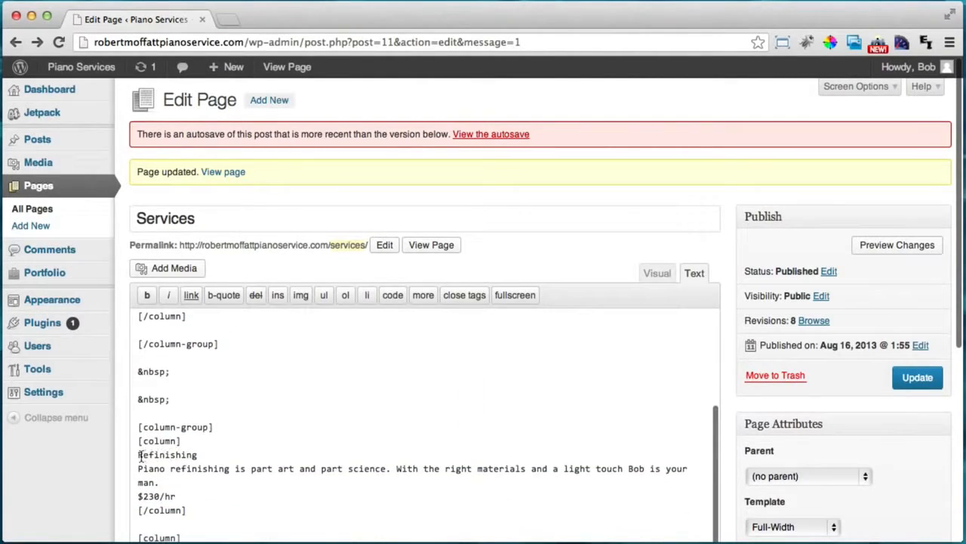
click(139, 454)
text(<)
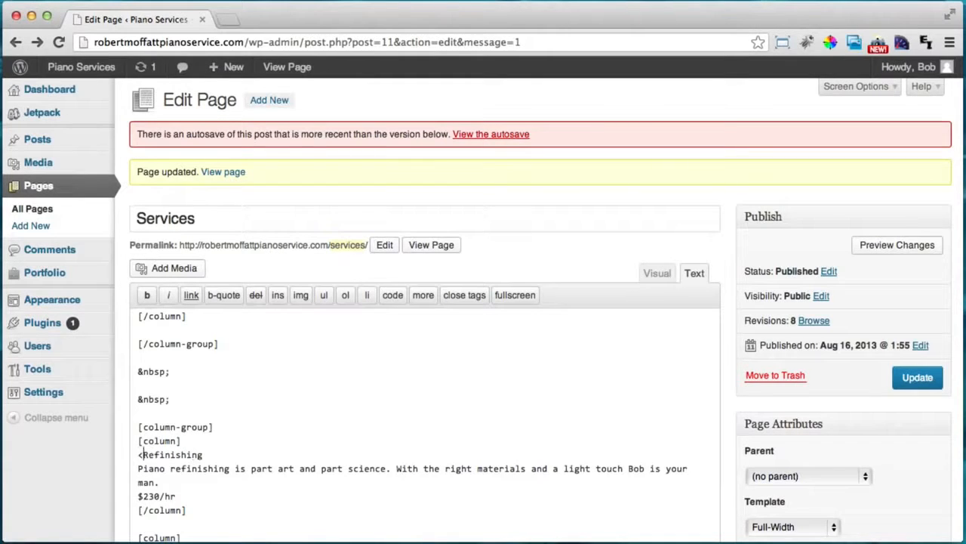
text(h3>)
click(219, 454)
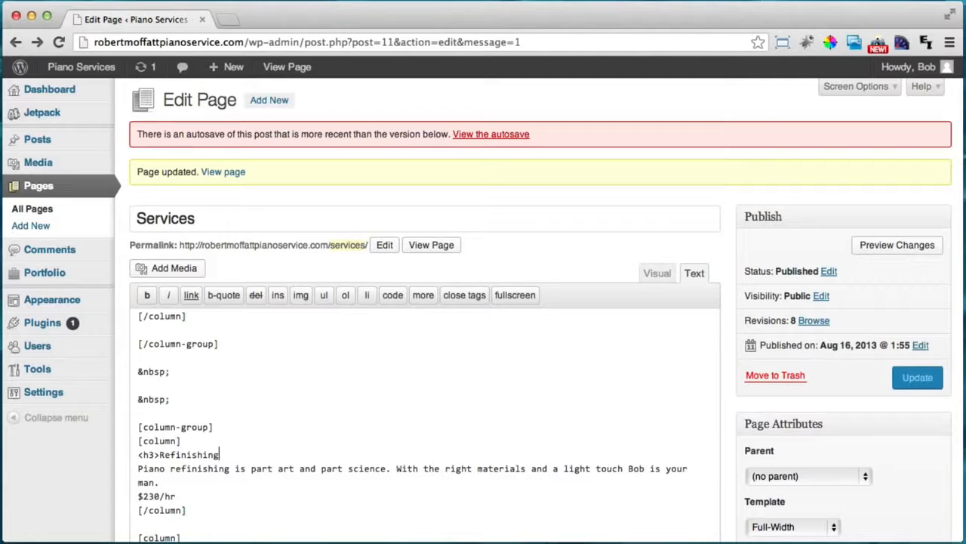
text(</h3>)
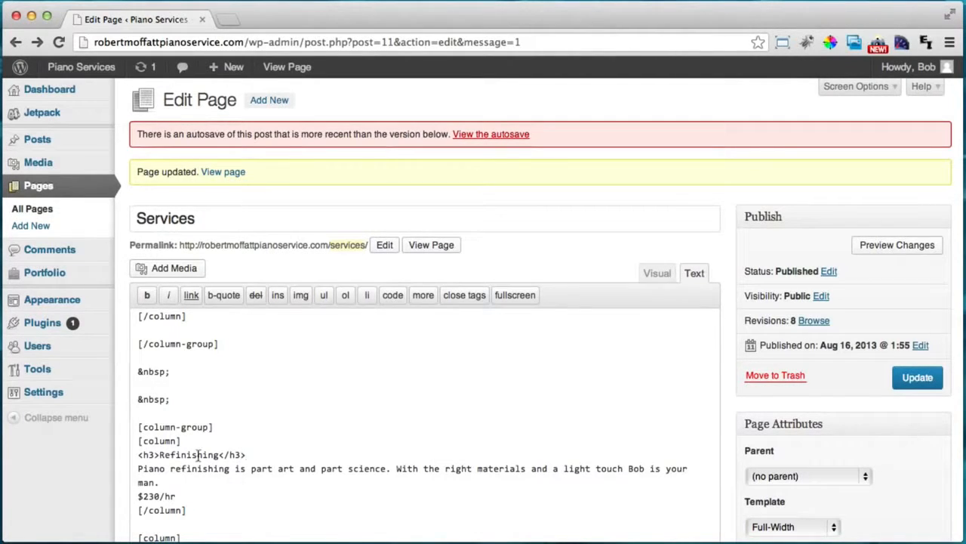
- Wrap the Case Design title in <h3></h3> heading tags
scroll(198, 454, down, 5)
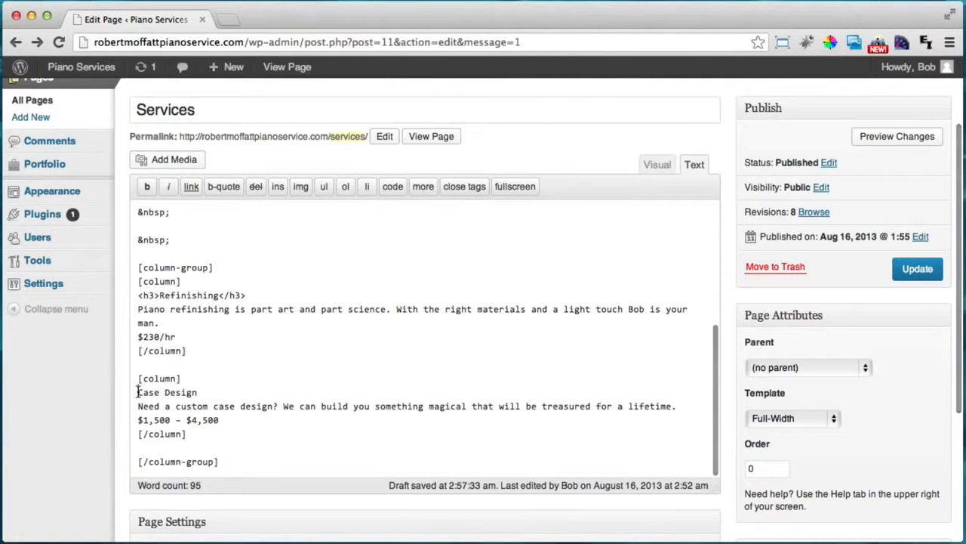
click(137, 392)
text(<h3>)
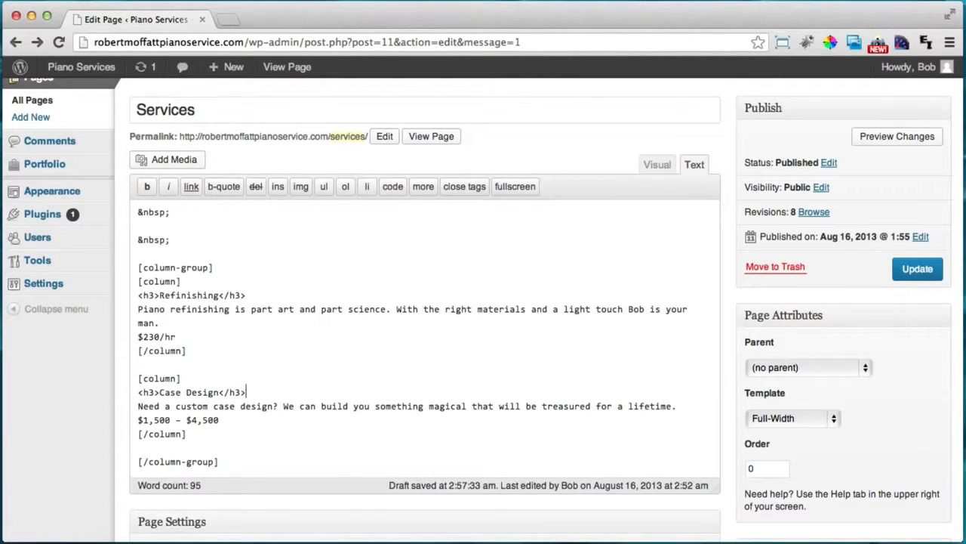
scroll(306, 344, down, 1)
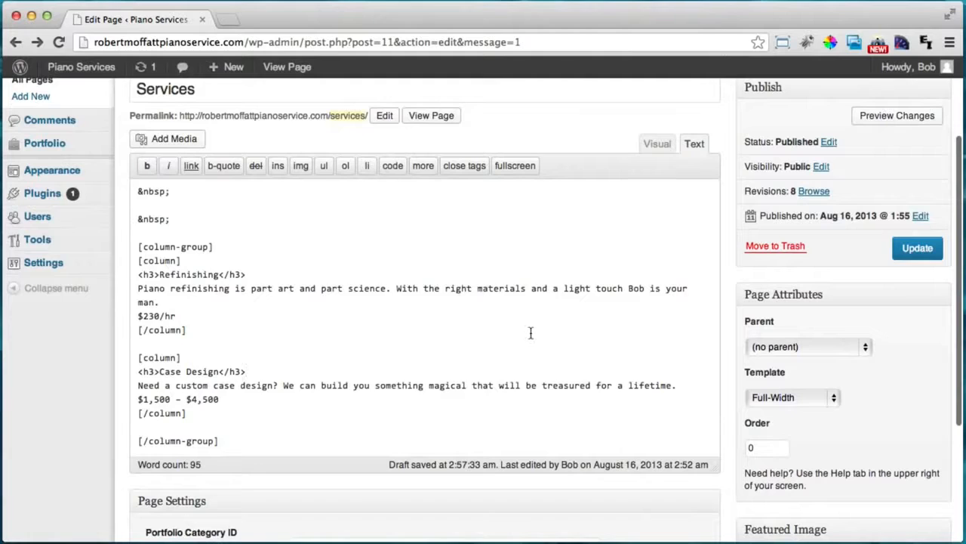
scroll(530, 333, up, 2)
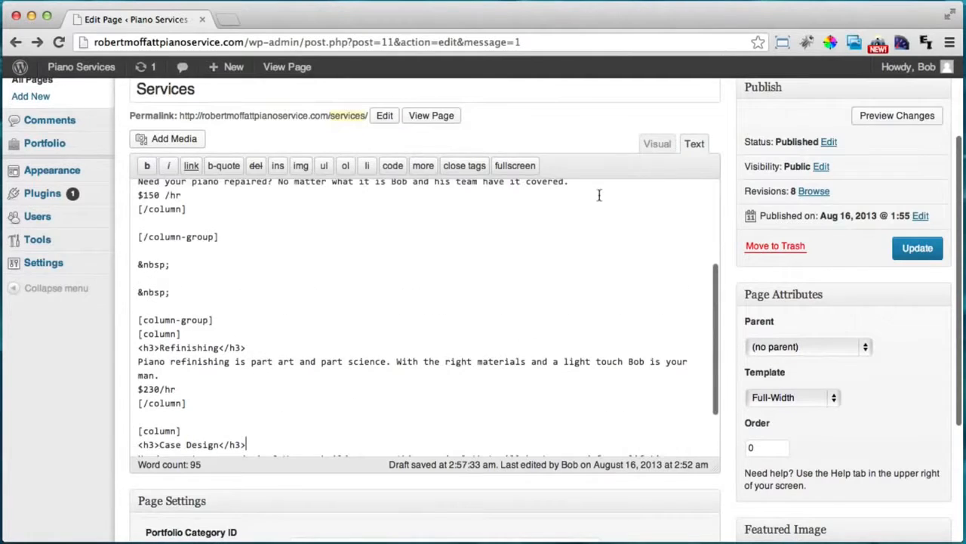
- Switch back to the Visual tab and update the Services page to revision 9
click(657, 143)
scroll(558, 295, up, 3)
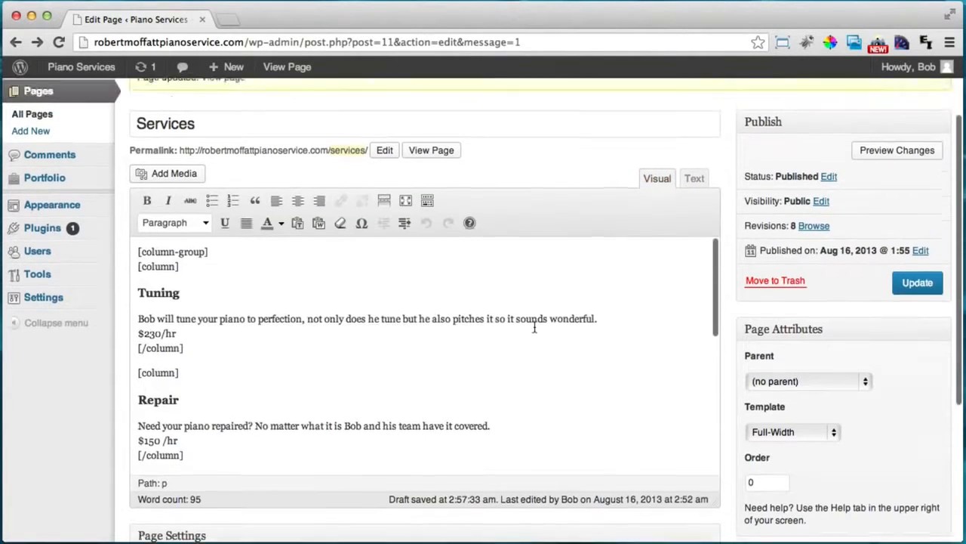
scroll(497, 375, down, 7)
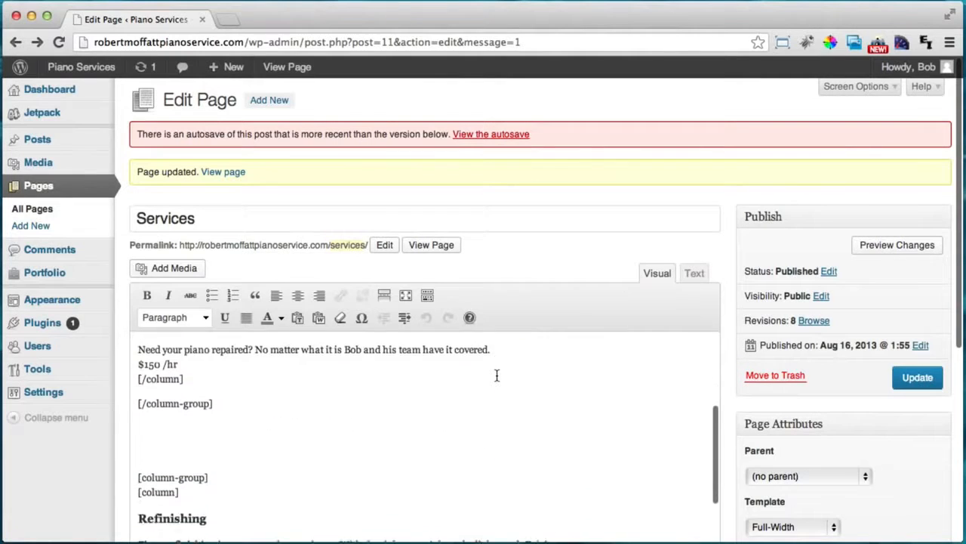
scroll(496, 376, down, 5)
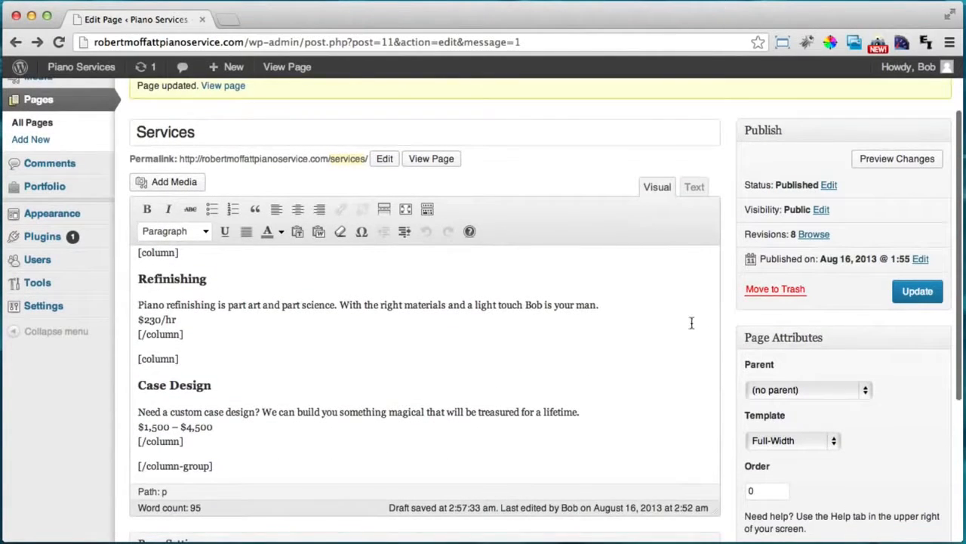
click(913, 296)
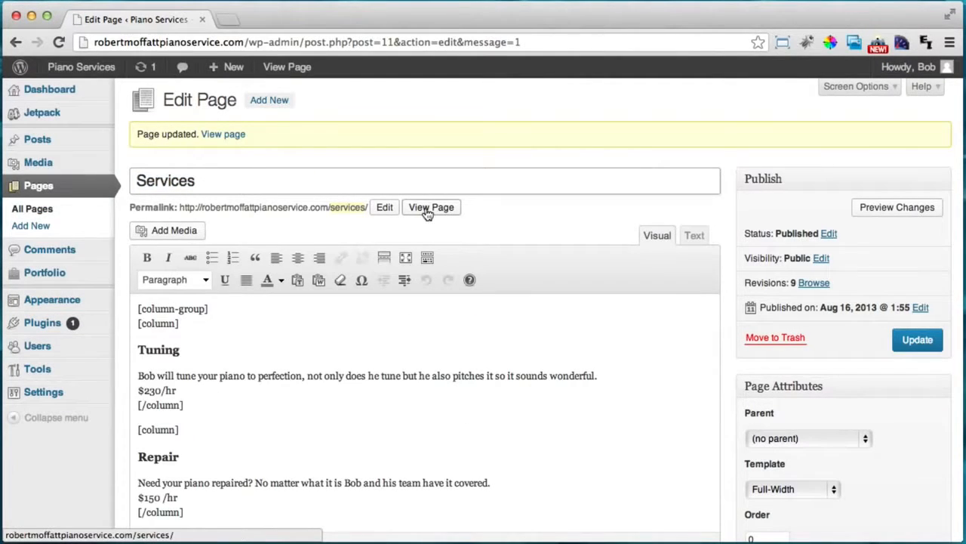
- Check the Tuning and Repair headings on the live page, then return to editing
click(428, 211)
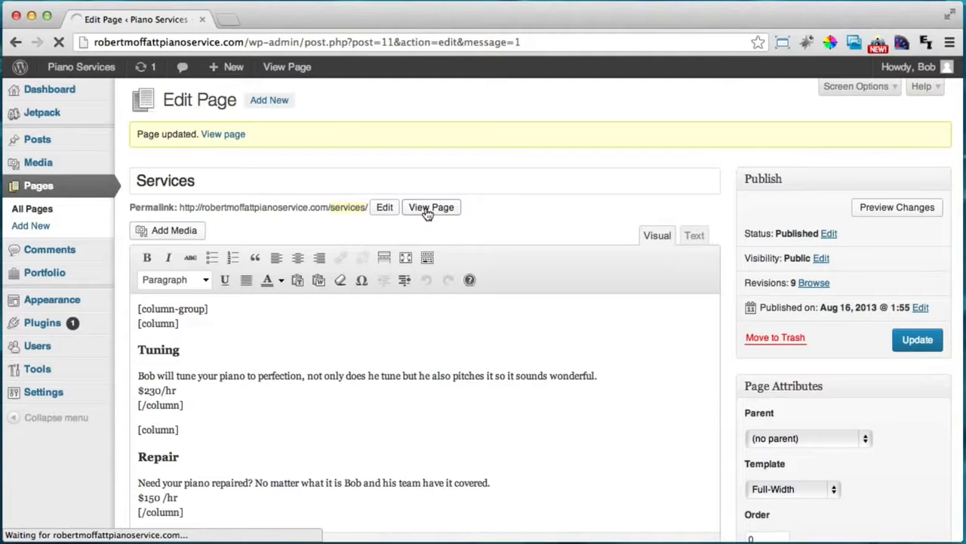
scroll(495, 234, down, 3)
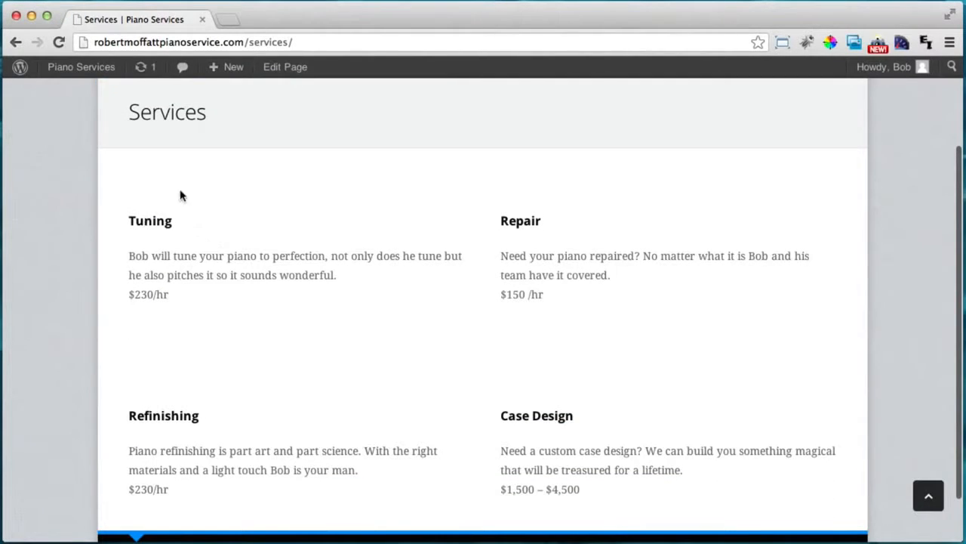
drag(135, 220, 171, 220)
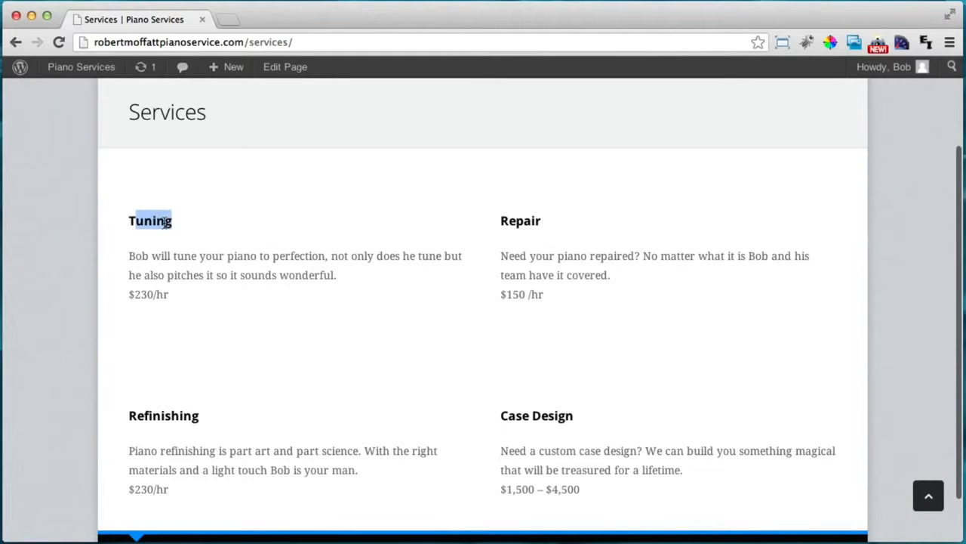
drag(511, 221, 554, 226)
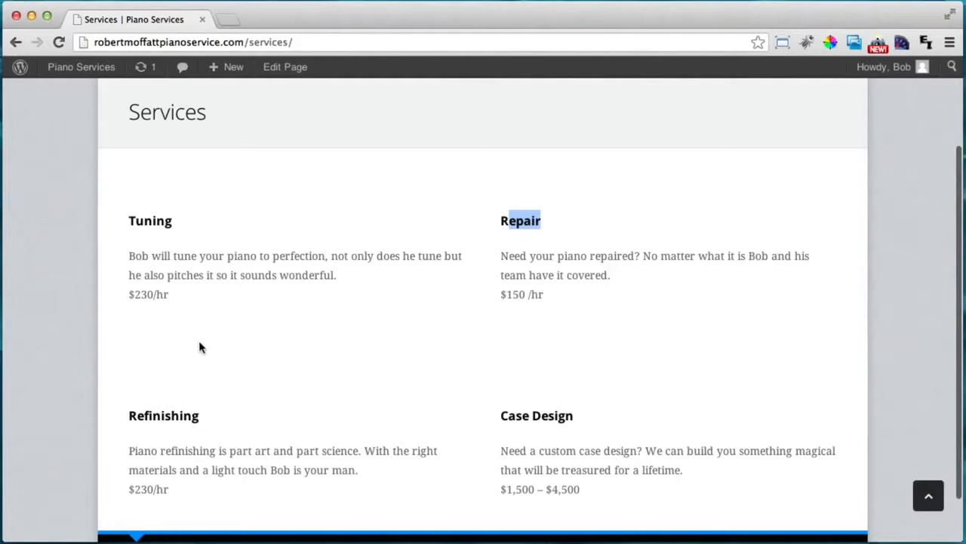
click(301, 74)
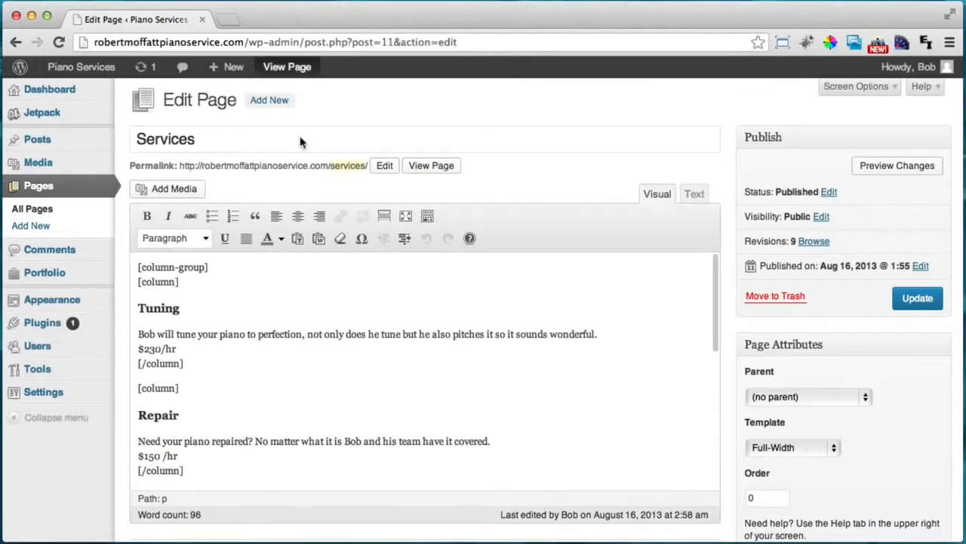
- Delete one blank line between the two column groups and update the page to revision 10
scroll(382, 329, down, 4)
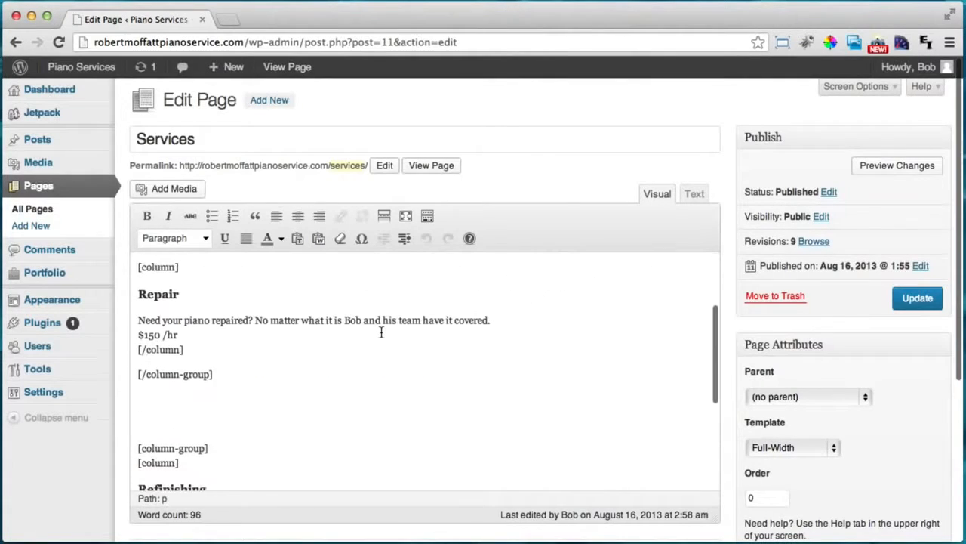
click(153, 386)
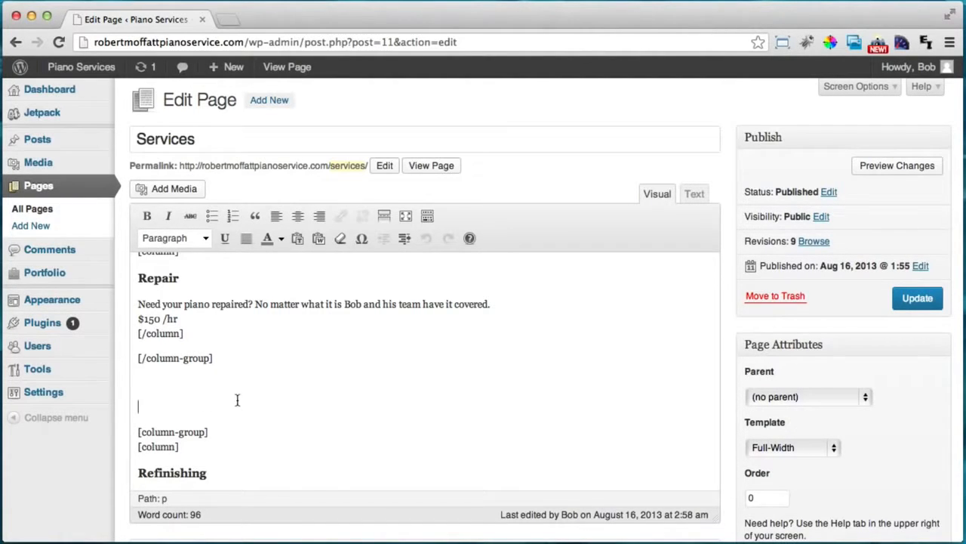
key(BackSpace)
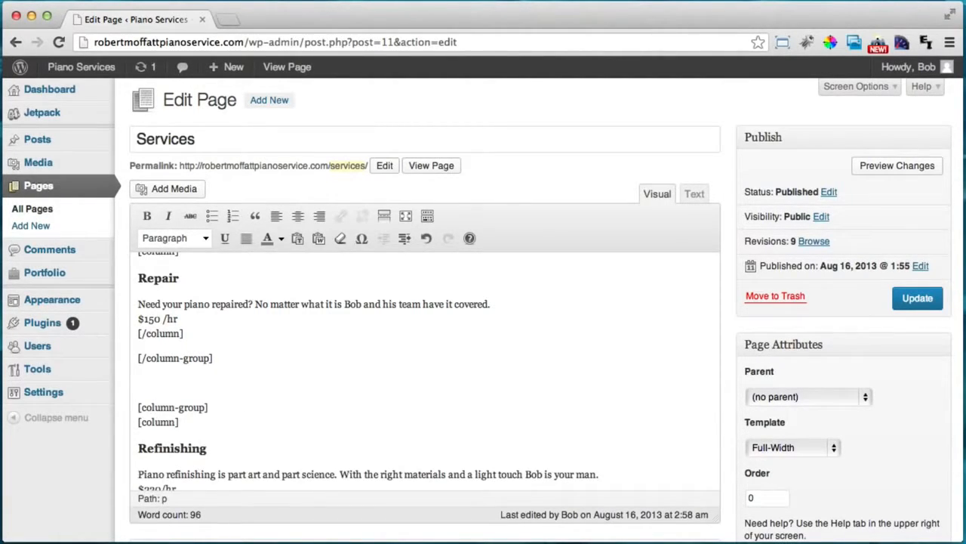
click(913, 296)
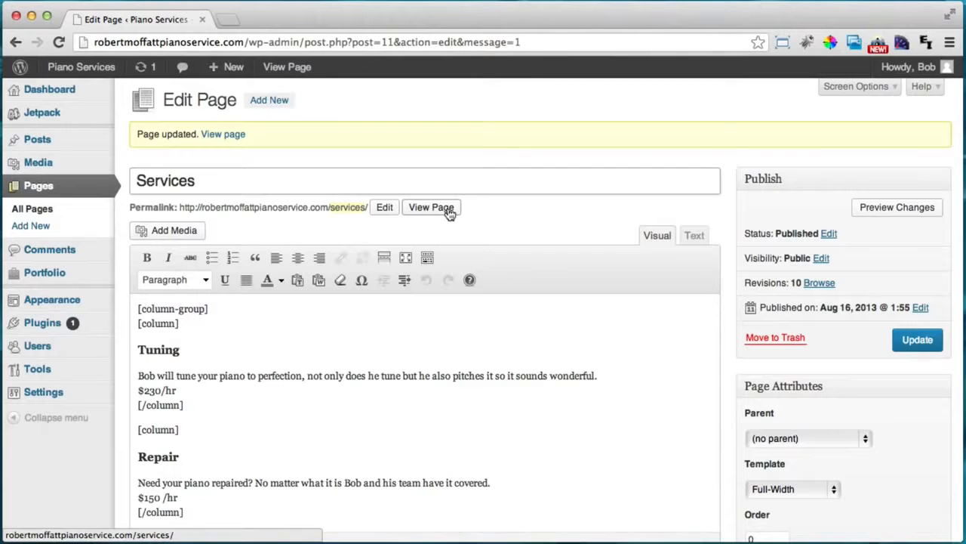
scroll(371, 328, down, 4)
scroll(370, 333, up, 4)
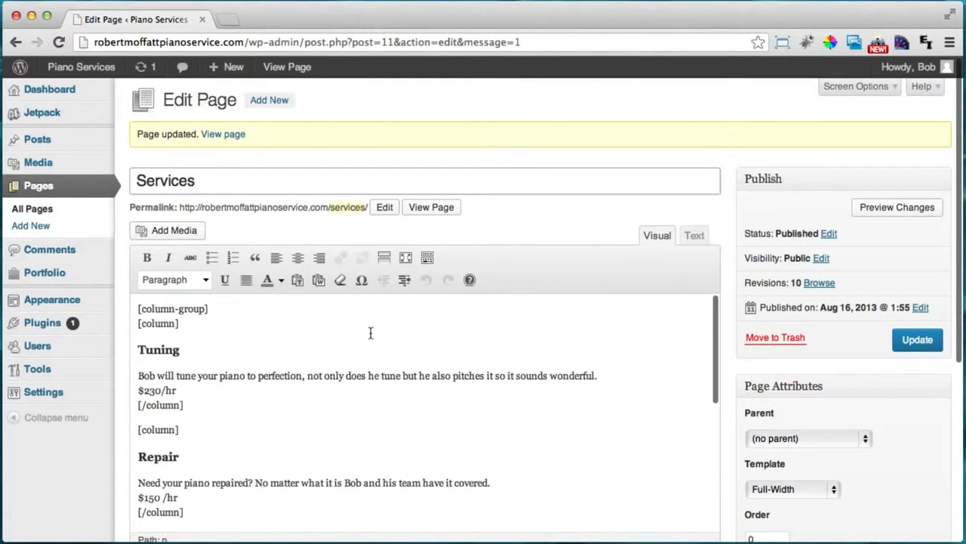
click(437, 215)
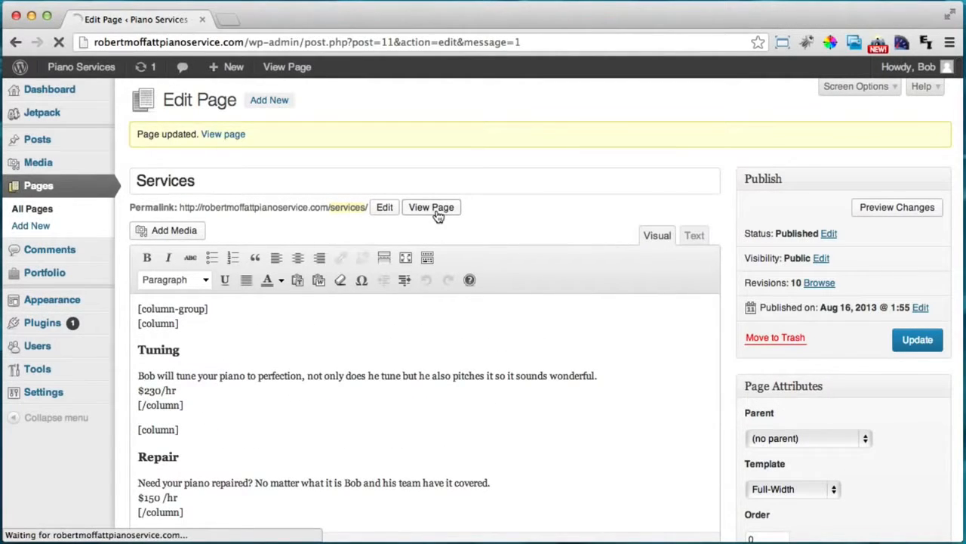
scroll(437, 242, down, 2)
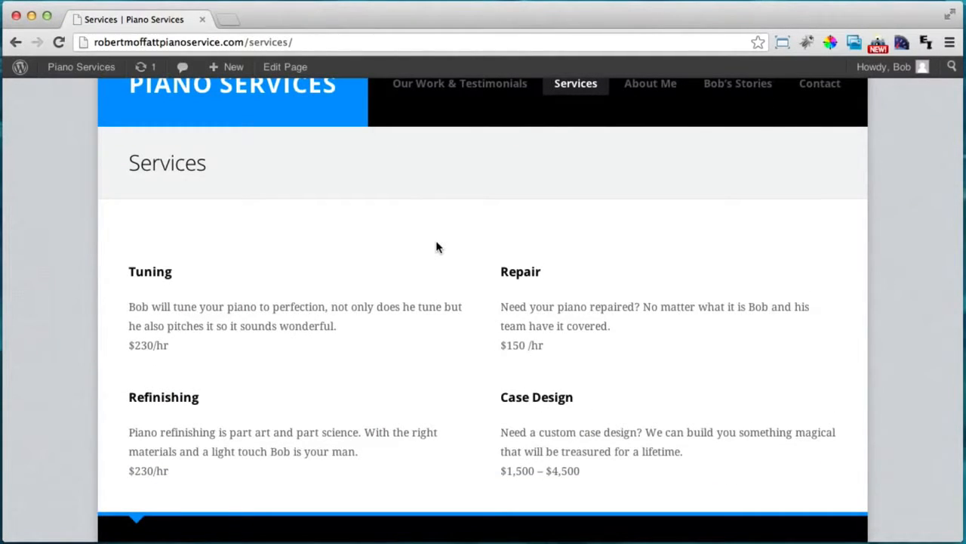
scroll(427, 287, up, 2)
scroll(427, 294, down, 3)
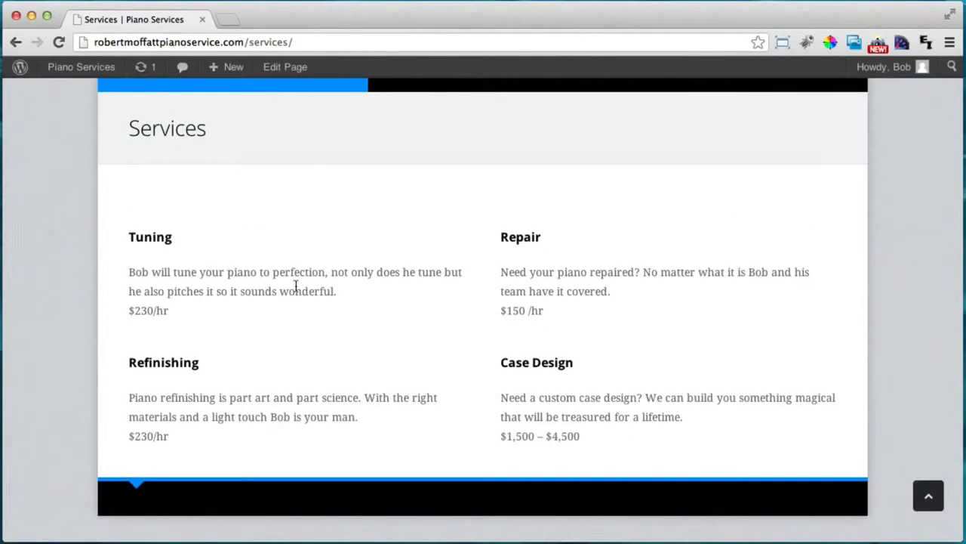
scroll(295, 283, up, 3)
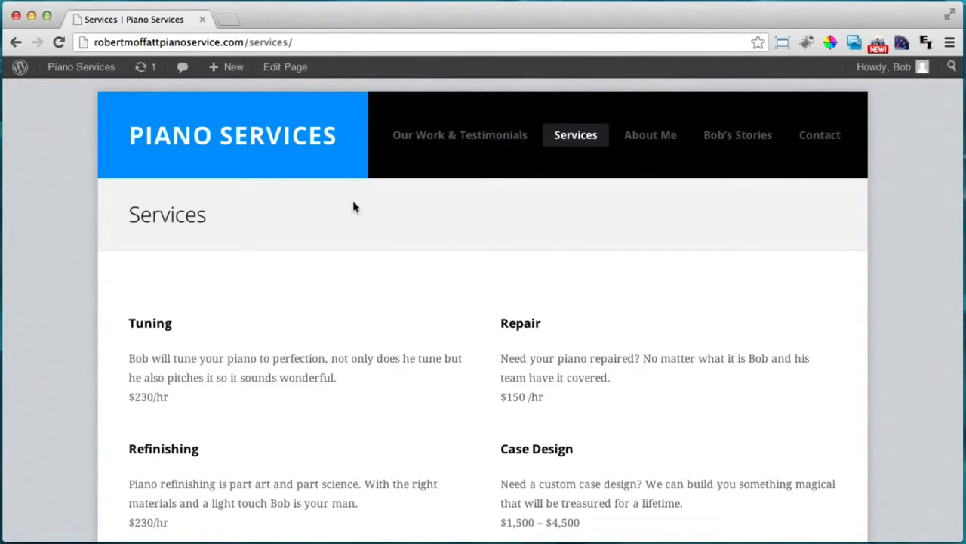
click(285, 67)
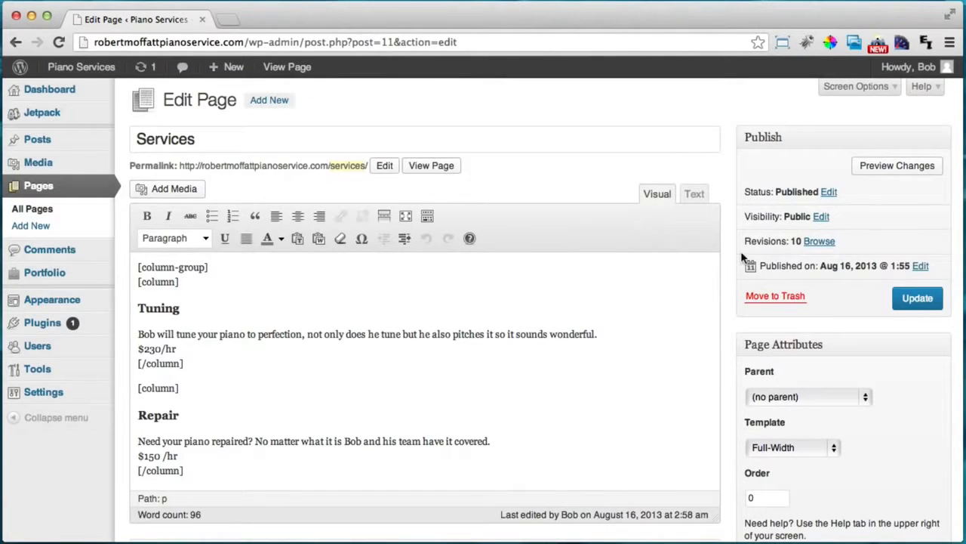
- Upload services.jpg from the bob folder and set it as the page's featured image
scroll(744, 250, down, 5)
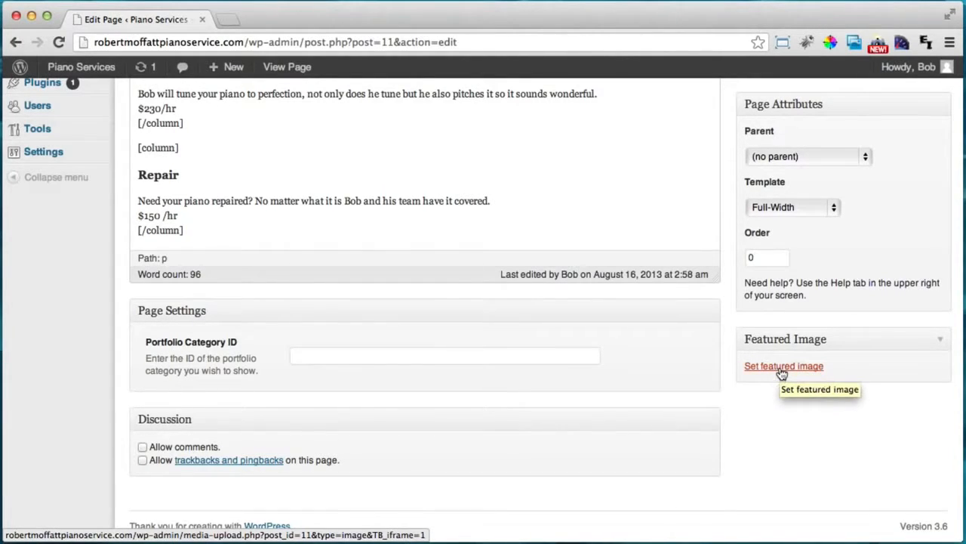
click(778, 369)
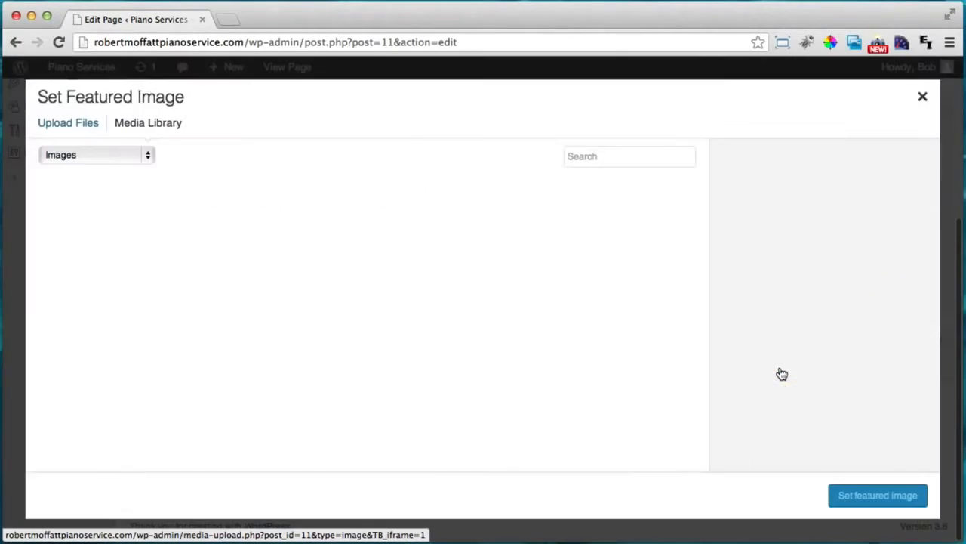
click(63, 130)
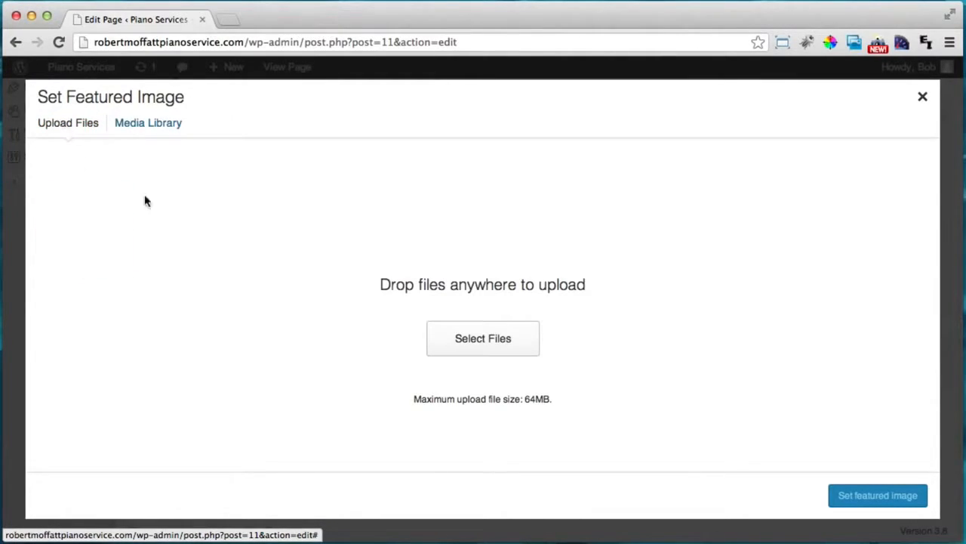
click(478, 354)
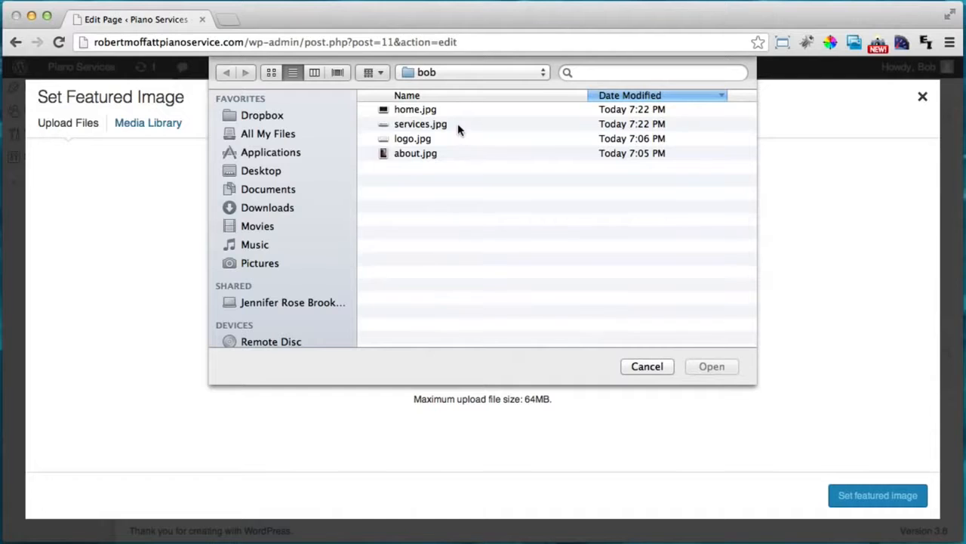
click(416, 126)
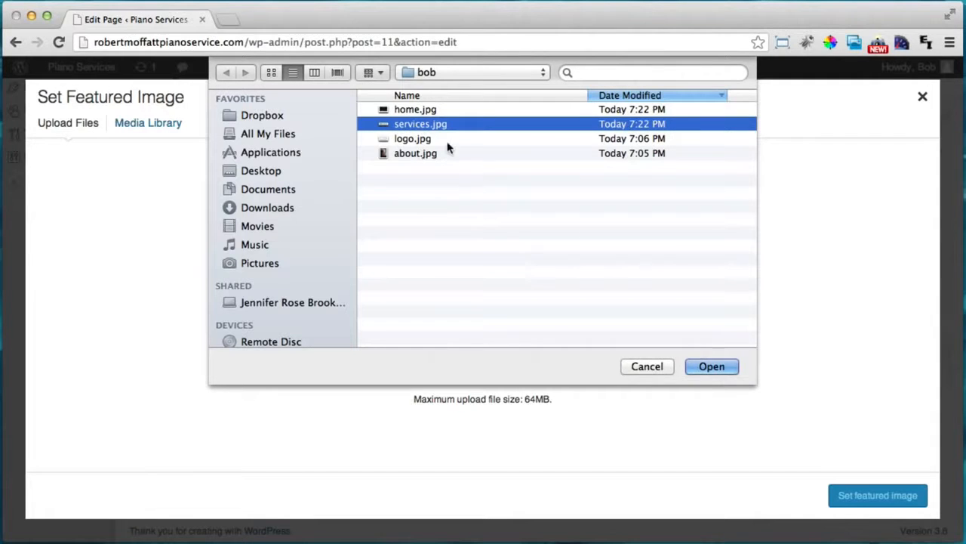
click(712, 366)
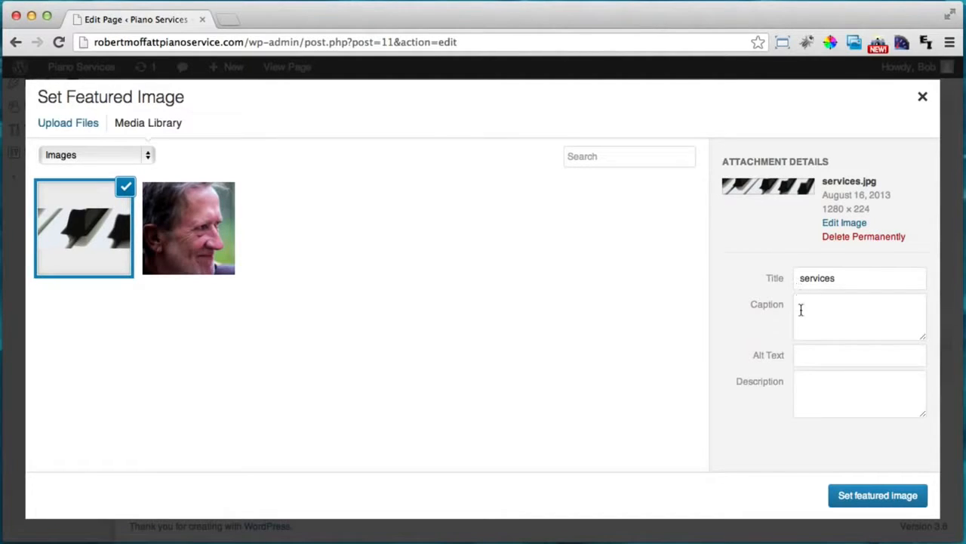
click(869, 503)
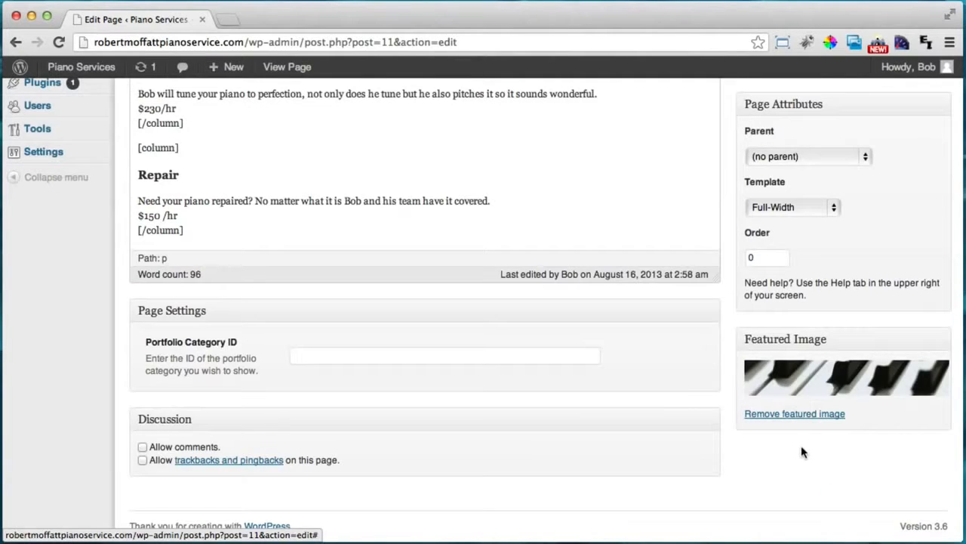
scroll(820, 446, up, 5)
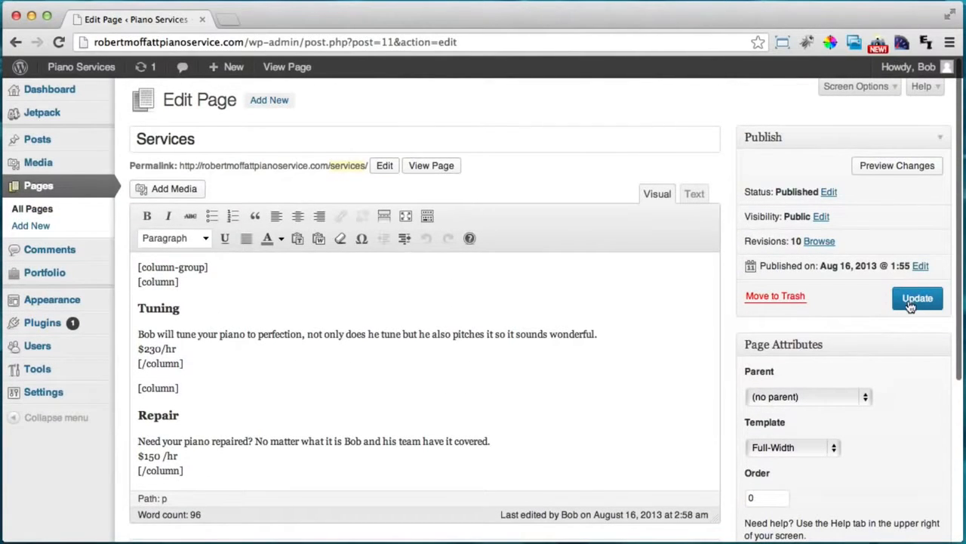
- Save the Services page's new featured image, check its live piano-keys banner, and return home
click(910, 301)
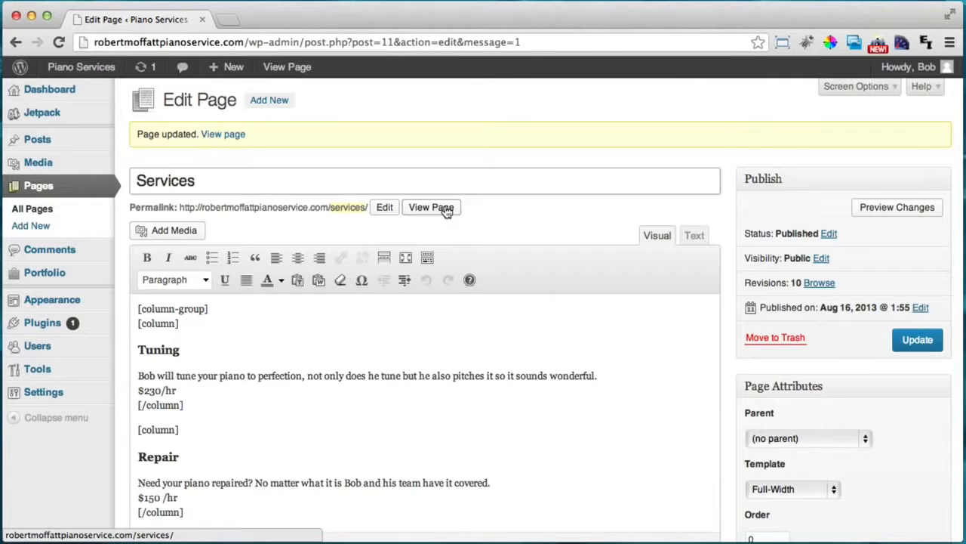
click(447, 211)
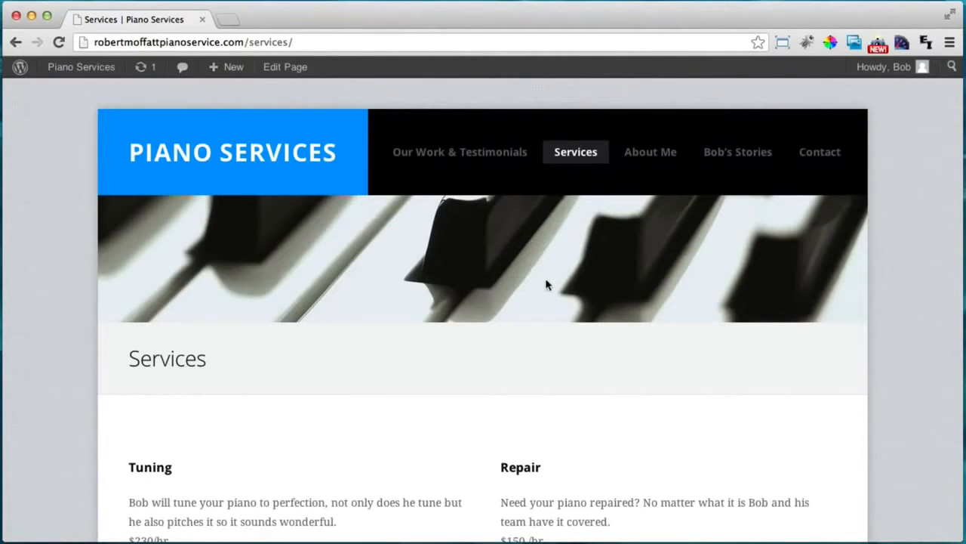
scroll(524, 220, down, 3)
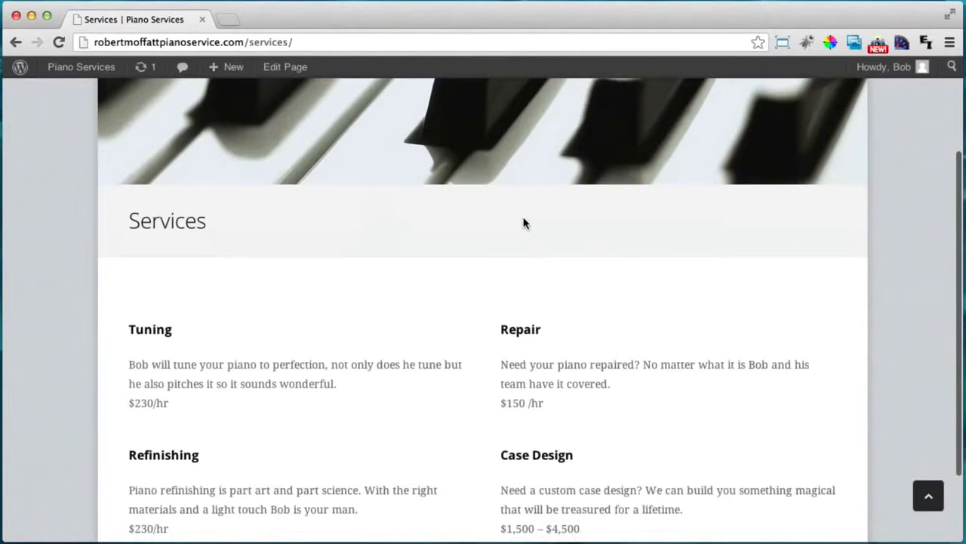
scroll(523, 221, down, 2)
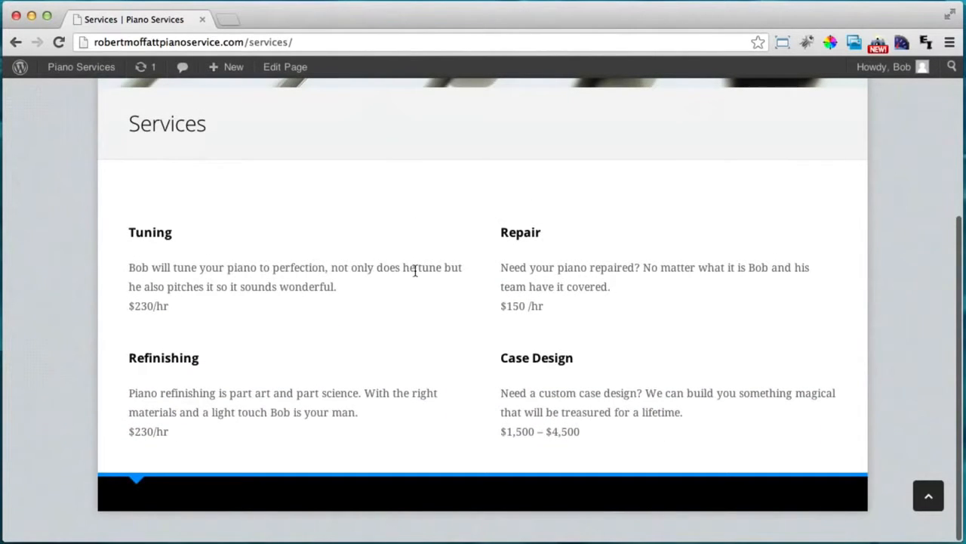
scroll(415, 274, up, 3)
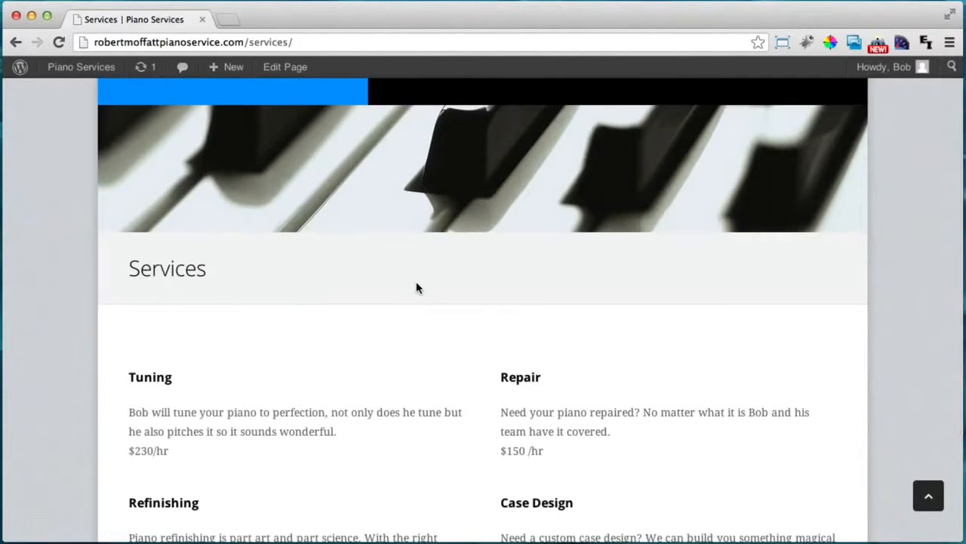
scroll(422, 323, up, 2)
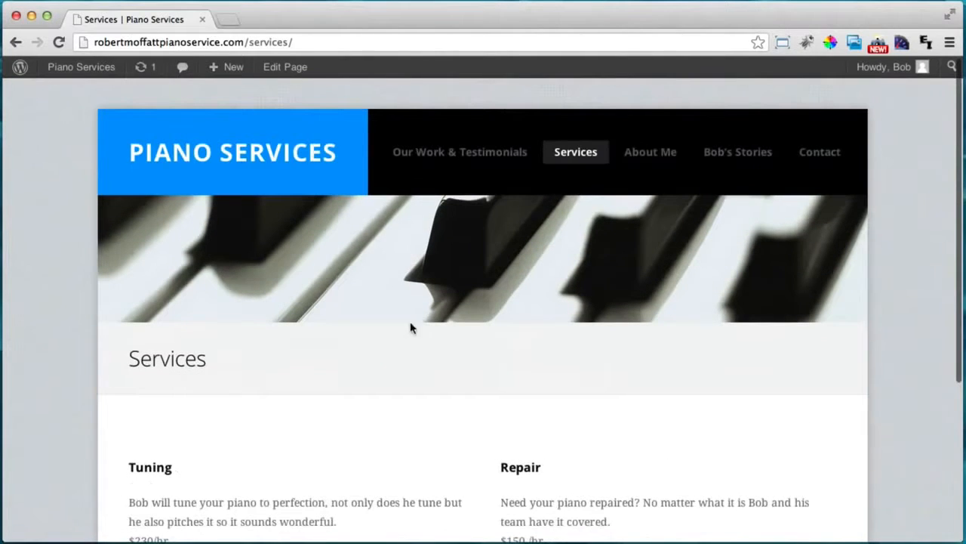
click(255, 156)
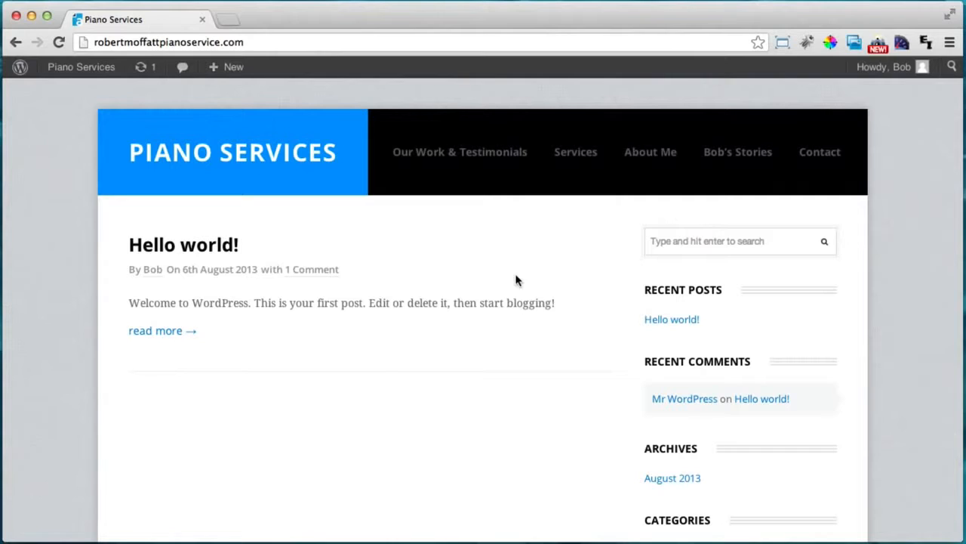
- Open the Our Work & Testimonials page from the site menu and edit it
click(437, 160)
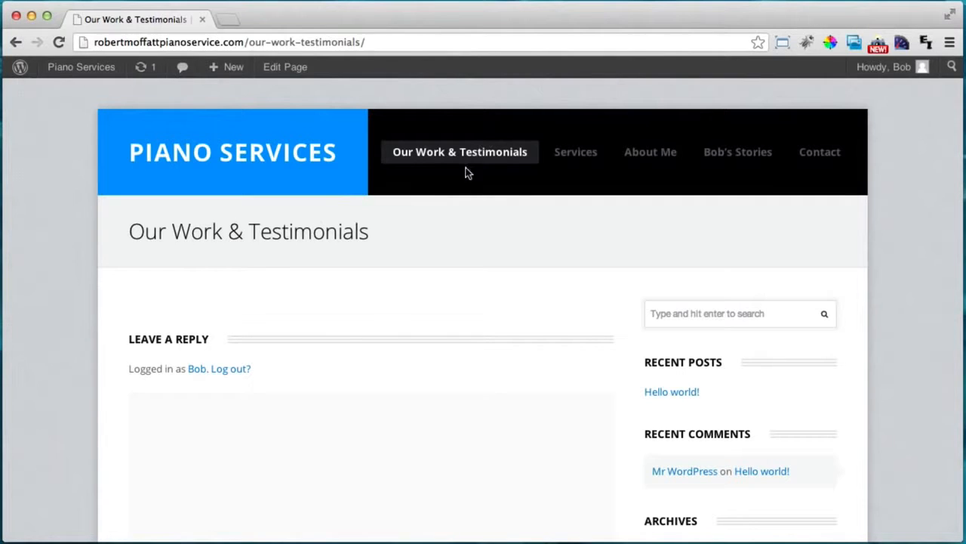
click(286, 68)
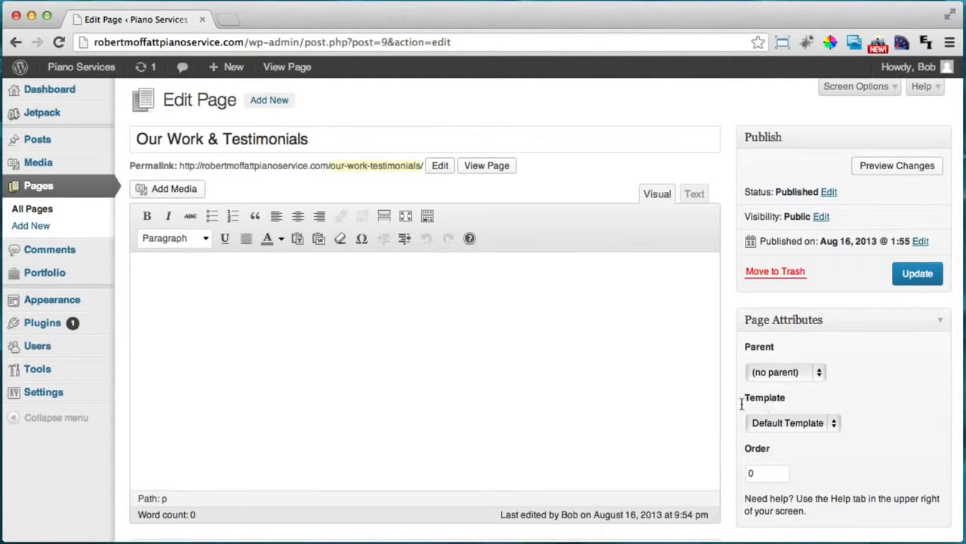
- Set the page template to Portfolio - AJAX, update, and view the live page
click(810, 424)
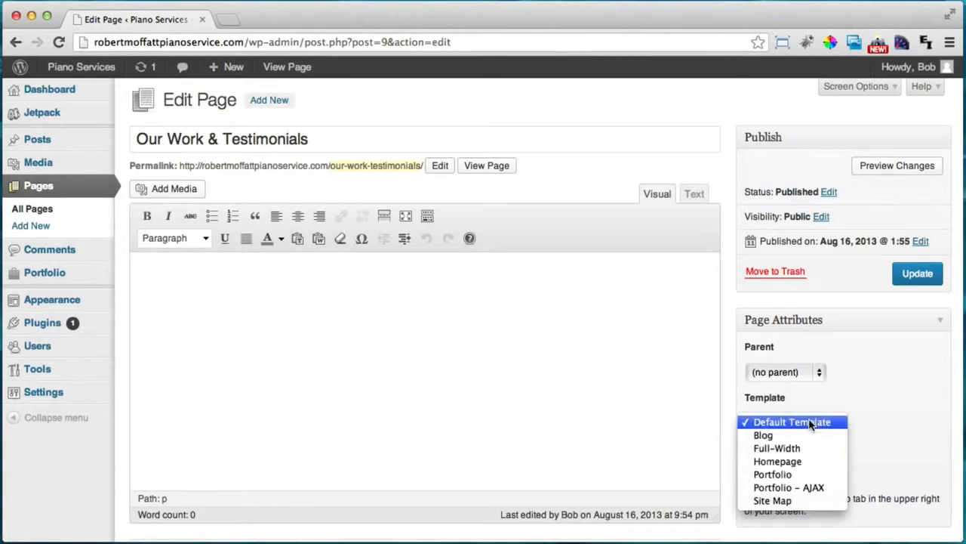
click(807, 488)
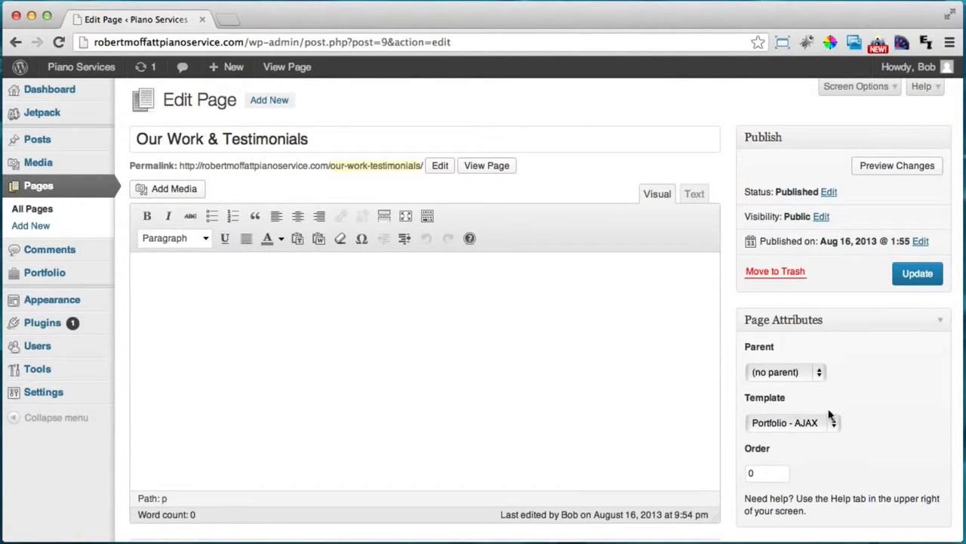
click(913, 274)
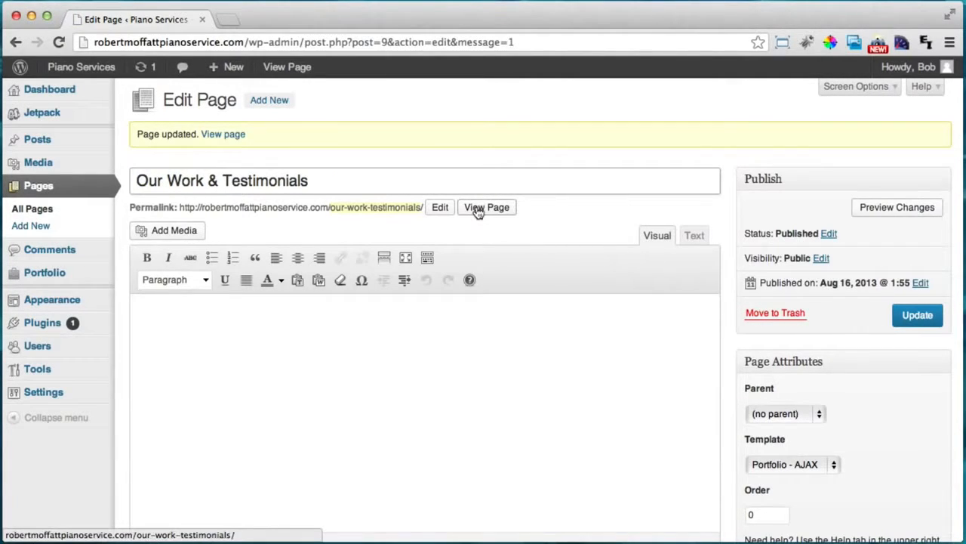
click(477, 209)
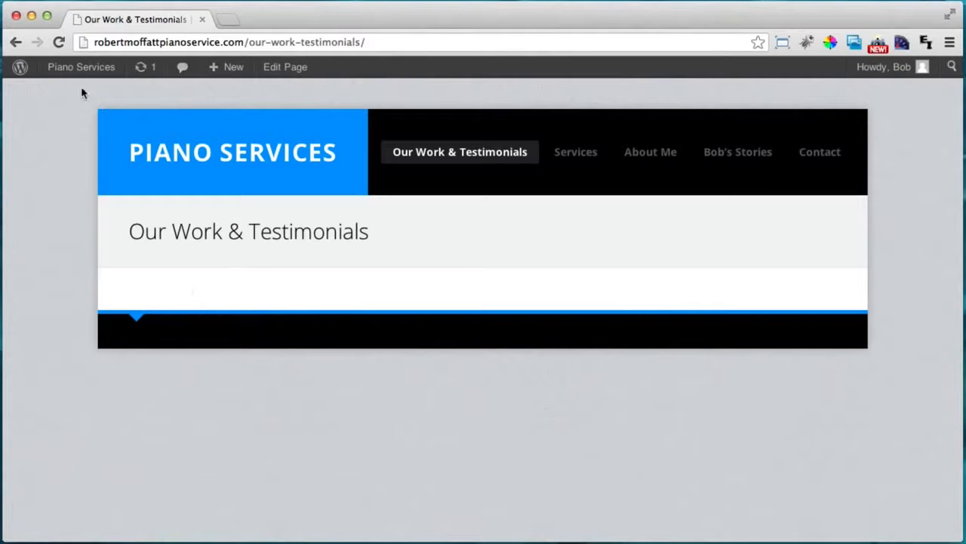
- Go to Dashboard > Portfolio and start a new portfolio post
mouse_move(84, 75)
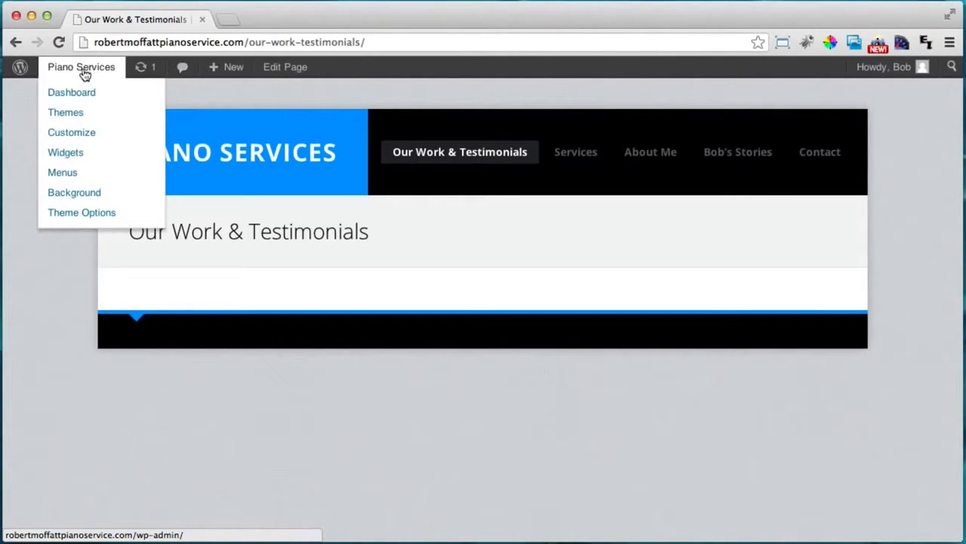
click(84, 96)
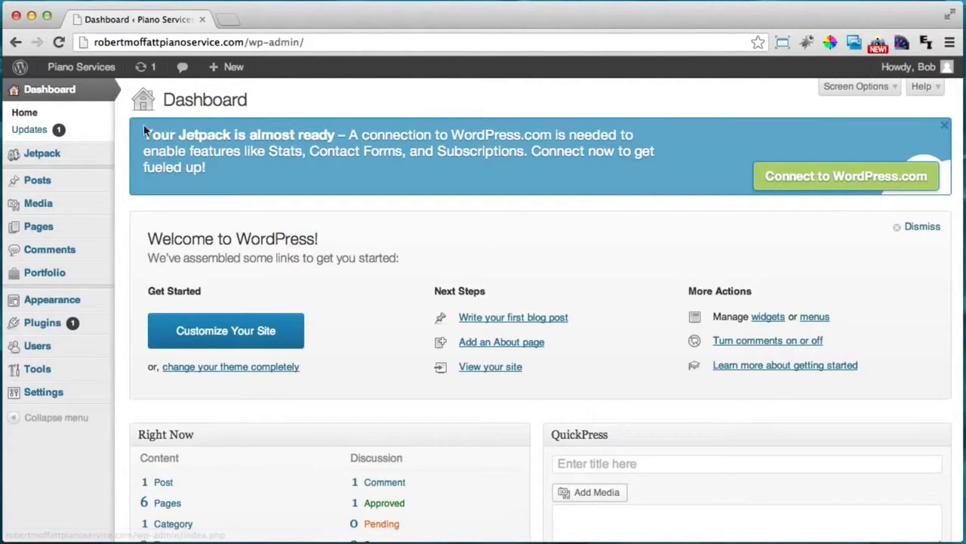
click(59, 278)
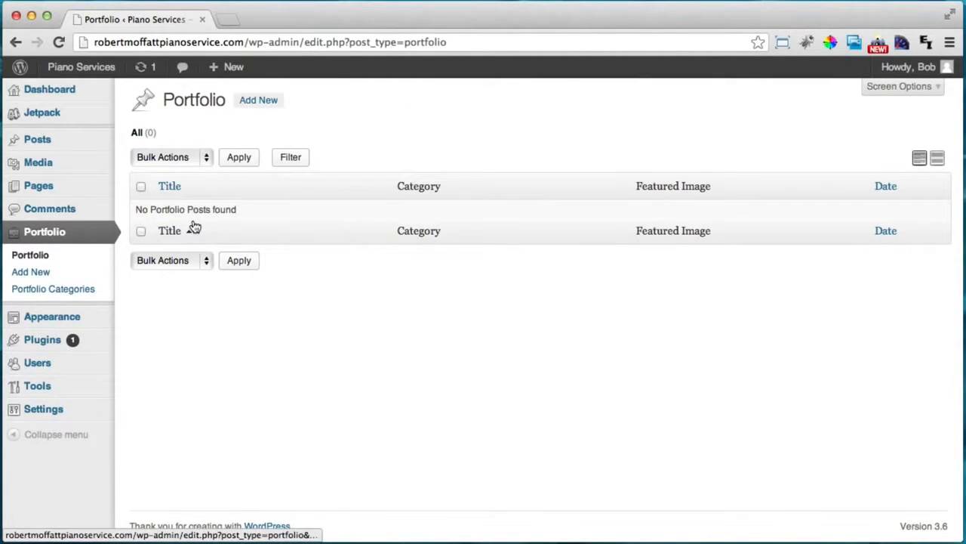
click(264, 102)
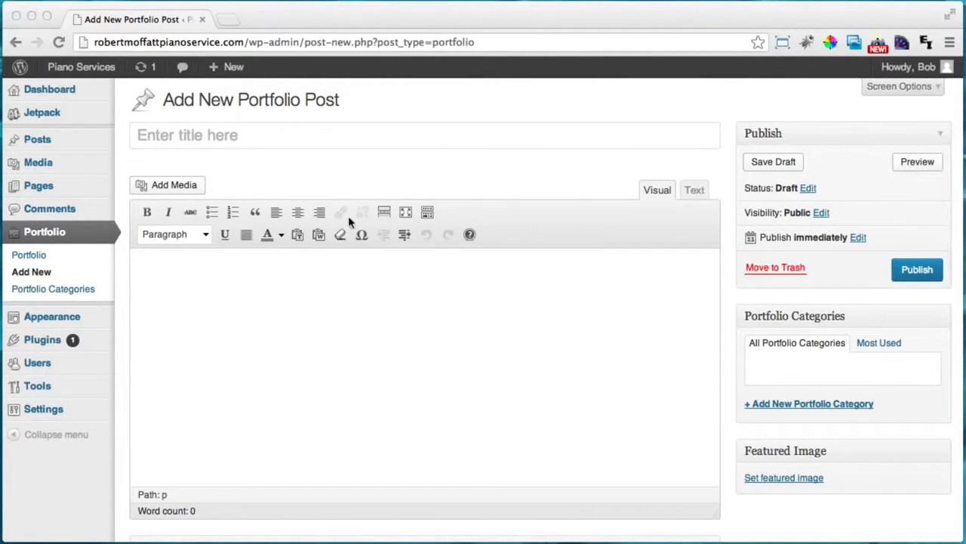
- Title the post 'Sir Elton John Recording Session' and paste three placeholder paragraphs into the body
click(214, 138)
text(Sir Elton John Recording Session)
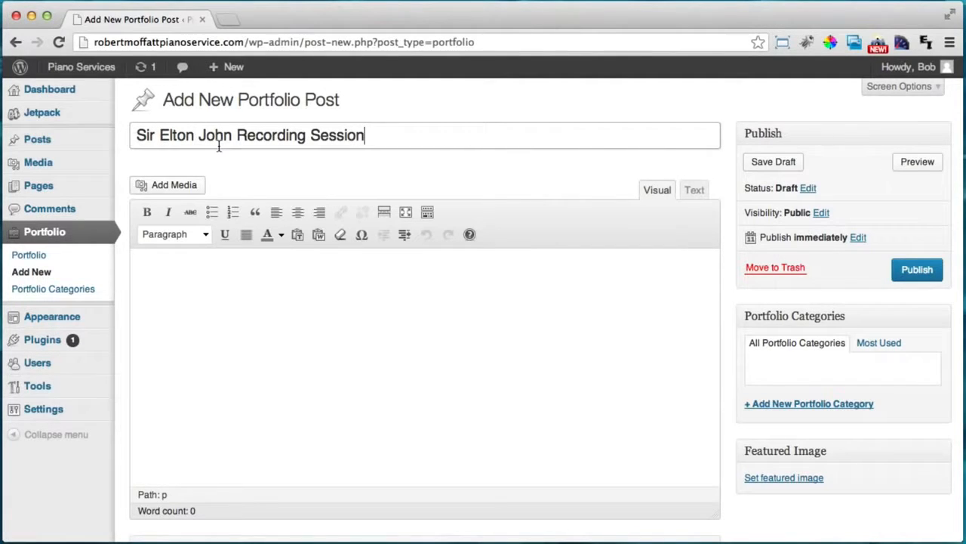
click(315, 308)
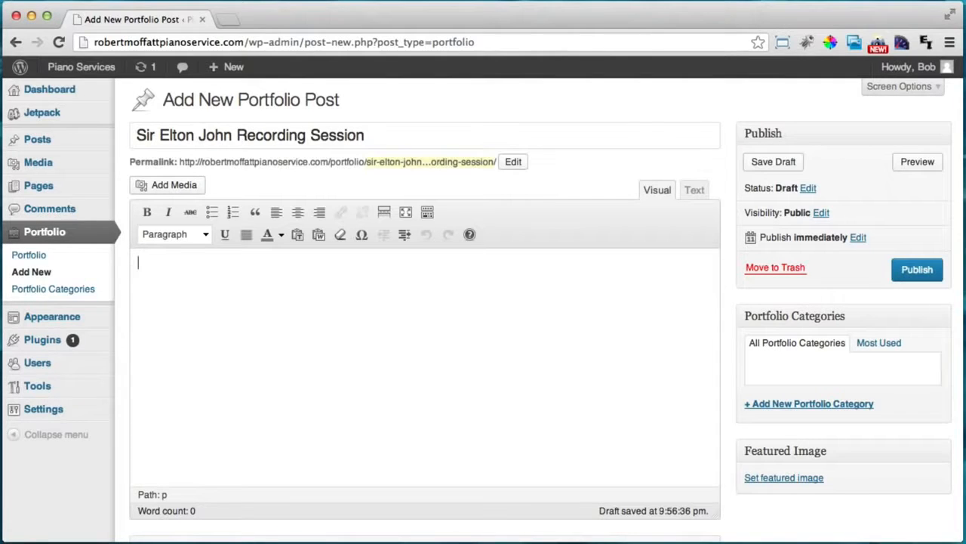
key(super+Tab)
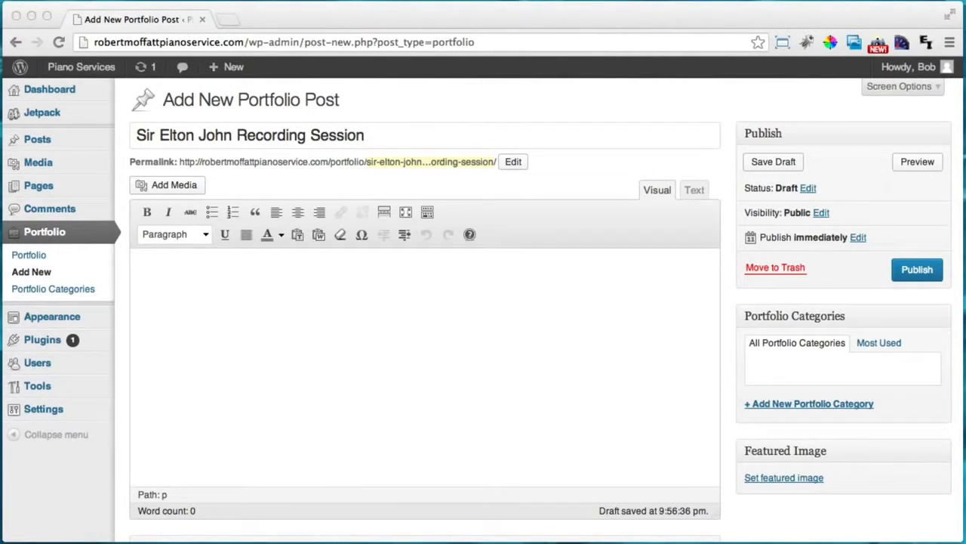
key(super+Tab)
text(Morbi vulputate egestas sem, eu cursus ligula ullamcorper non. Curabitur tristique velit eu mauris venenatis egestas. Phasellus bibendum placerat metus, sed molestie magna semper eget.  Sed sit amet dui felis, tempus porttitor justo. Nam sit amet odio eu mauris ornare dapibus. Morbi pellentesque vehicula nisi id viverra.  Nam a urna massa, a tempus dui. Pellentesque a neque vitae arcu sollicitudin mattis ut nec massa. Quisque consectetur leo sit amet mauris dignissim egestas sed ut dui.)
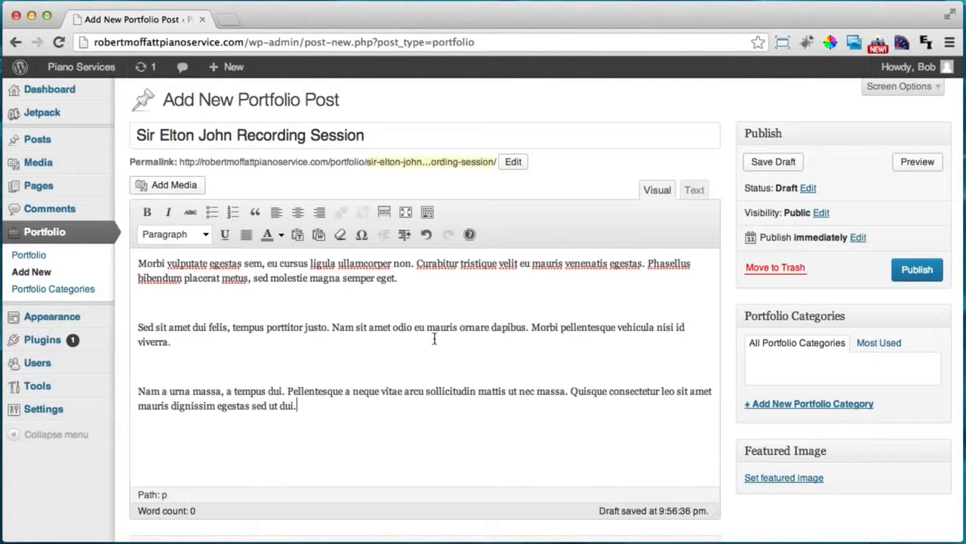
- Remove the blank lines between paragraphs and make the second paragraph a blockquote
click(200, 366)
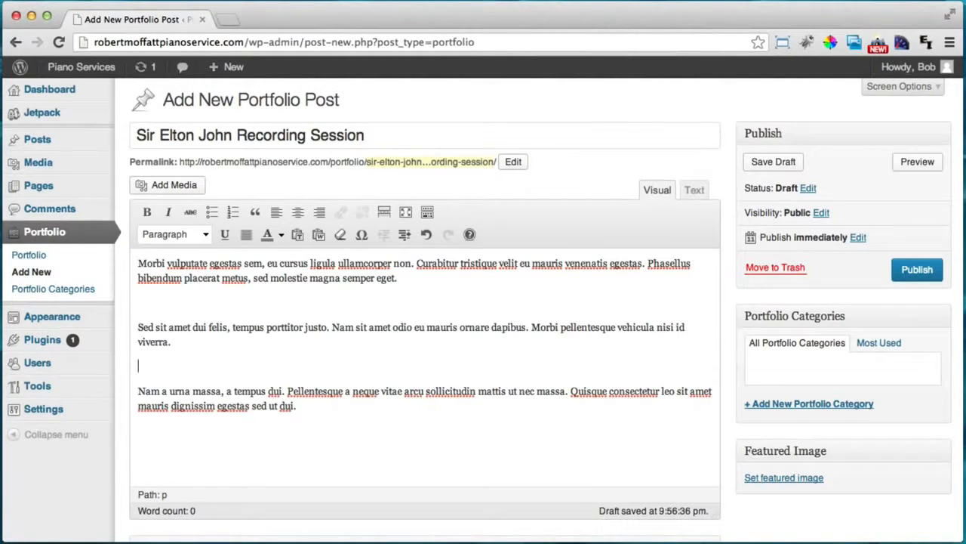
key(BackSpace)
key(Up)
key(Up)
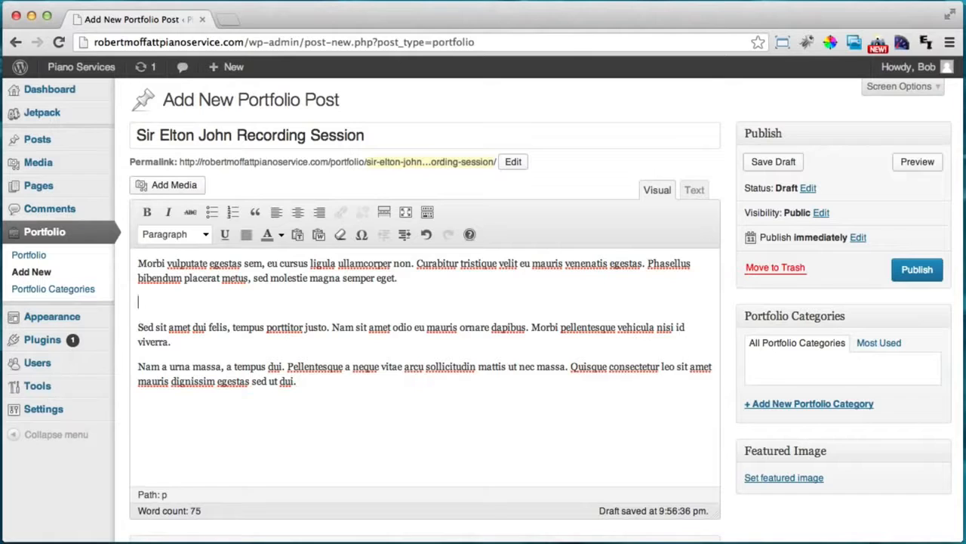
key(BackSpace)
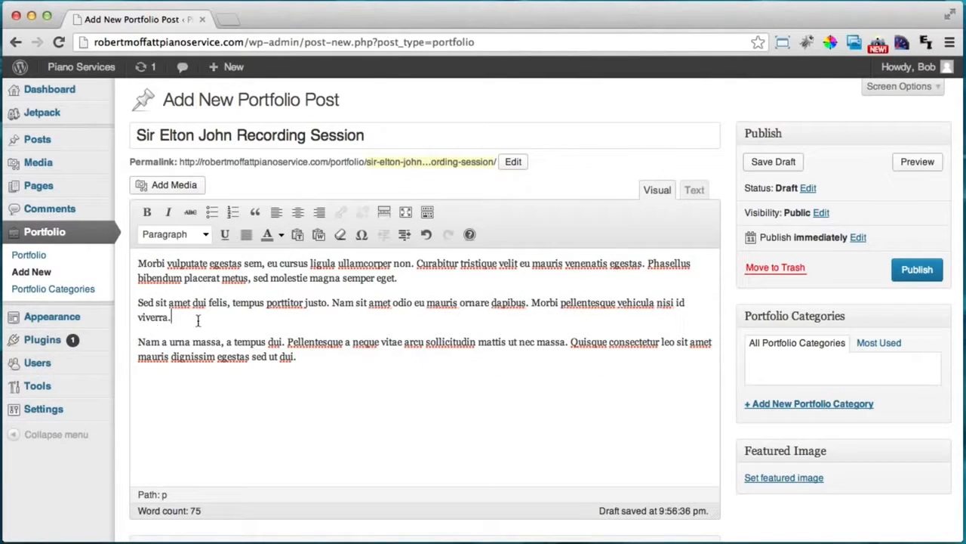
drag(199, 321, 125, 302)
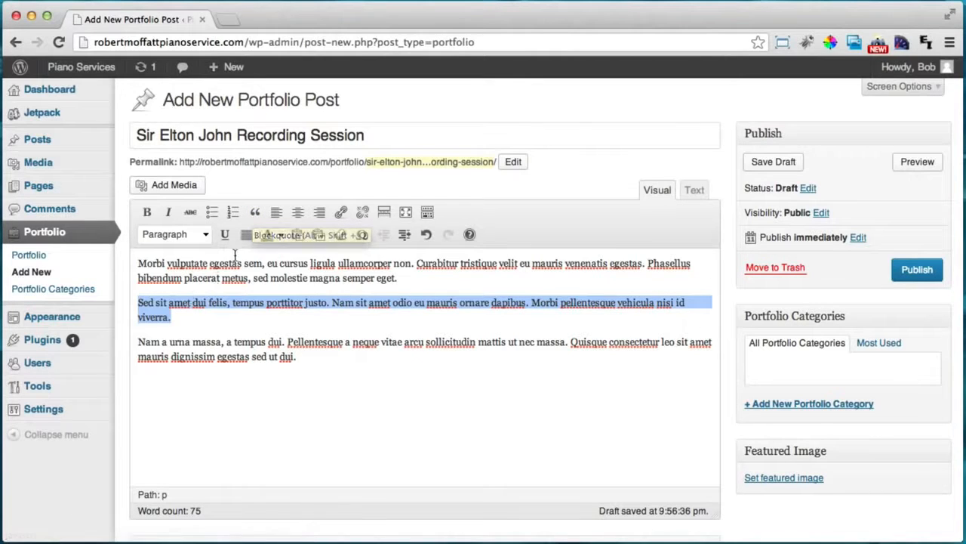
click(255, 214)
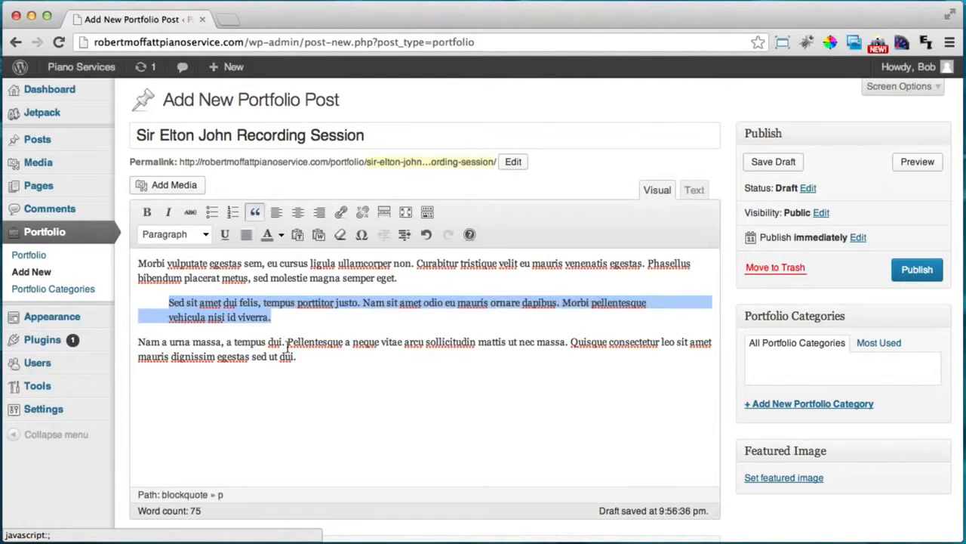
click(312, 322)
click(282, 387)
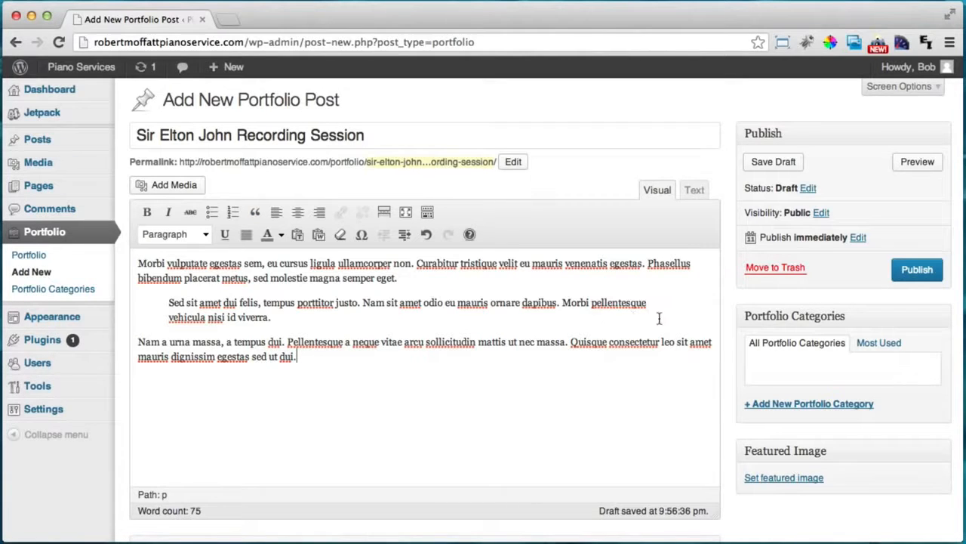
scroll(770, 336, down, 2)
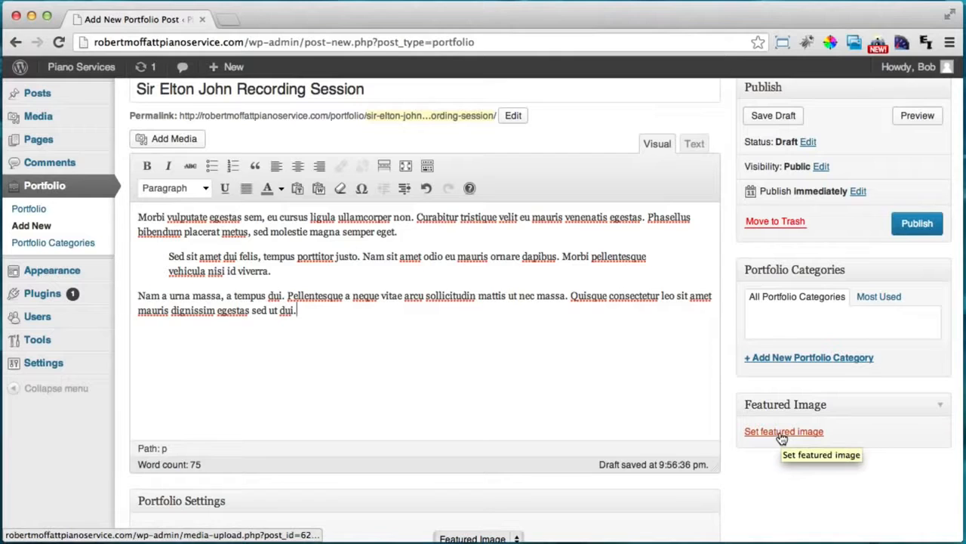
scroll(782, 438, down, 1)
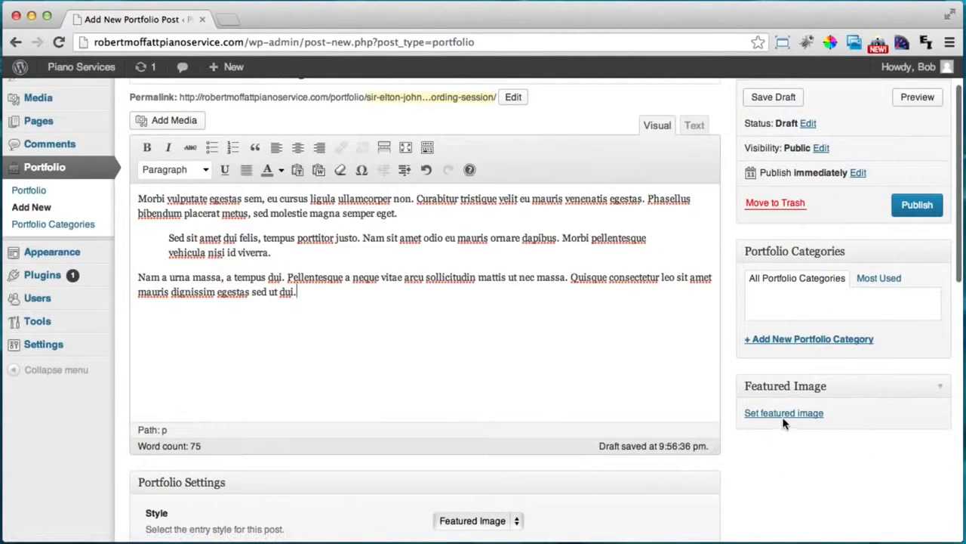
- Upload Sir Elton John Recording Session.jpg and set it as the post's featured image
click(787, 417)
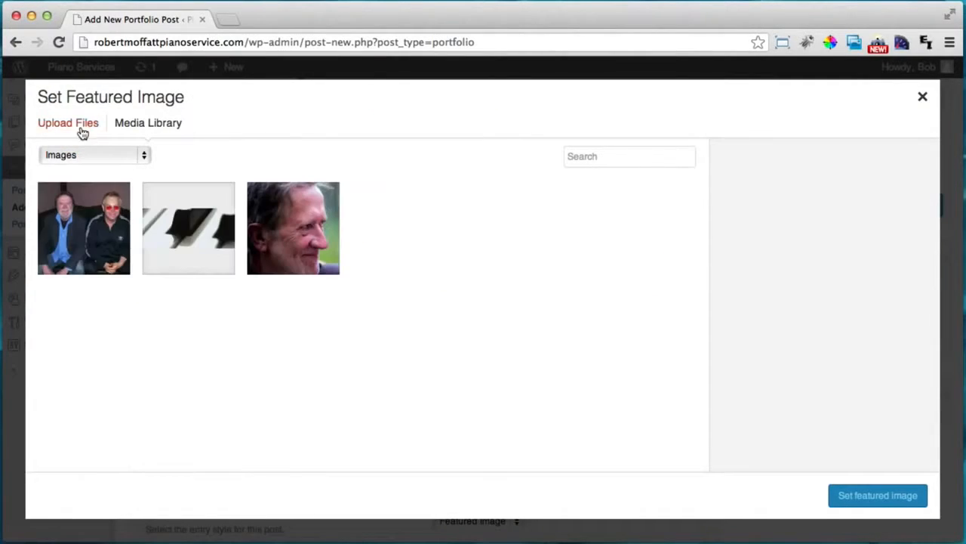
click(83, 128)
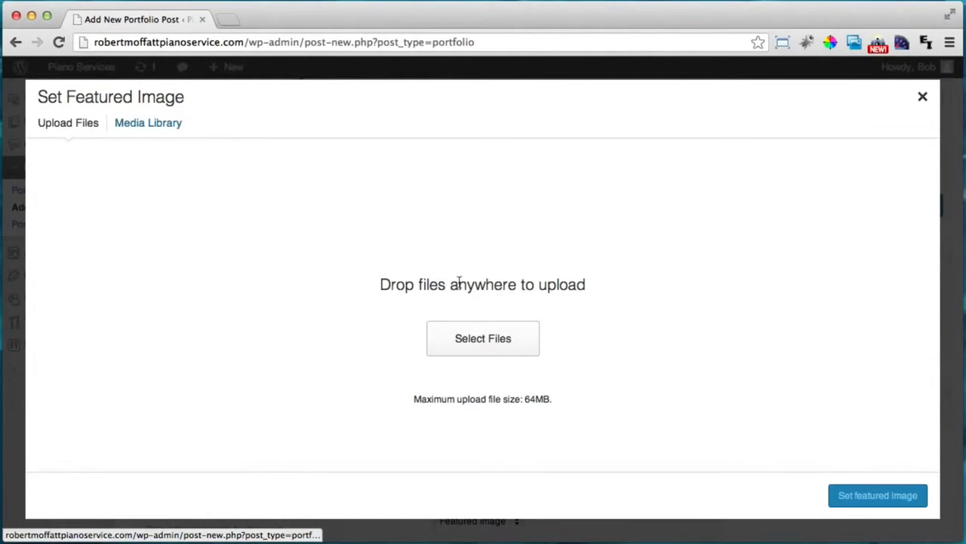
click(483, 339)
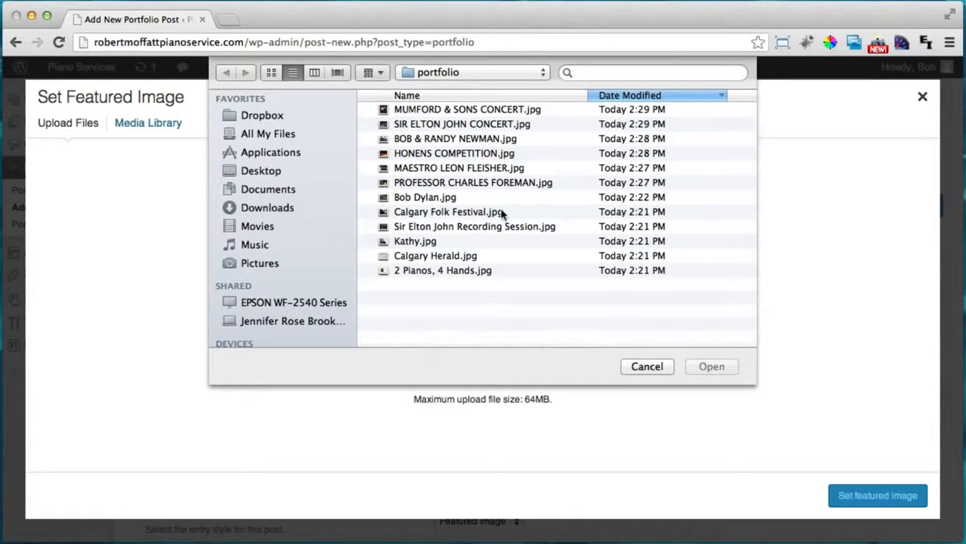
click(481, 226)
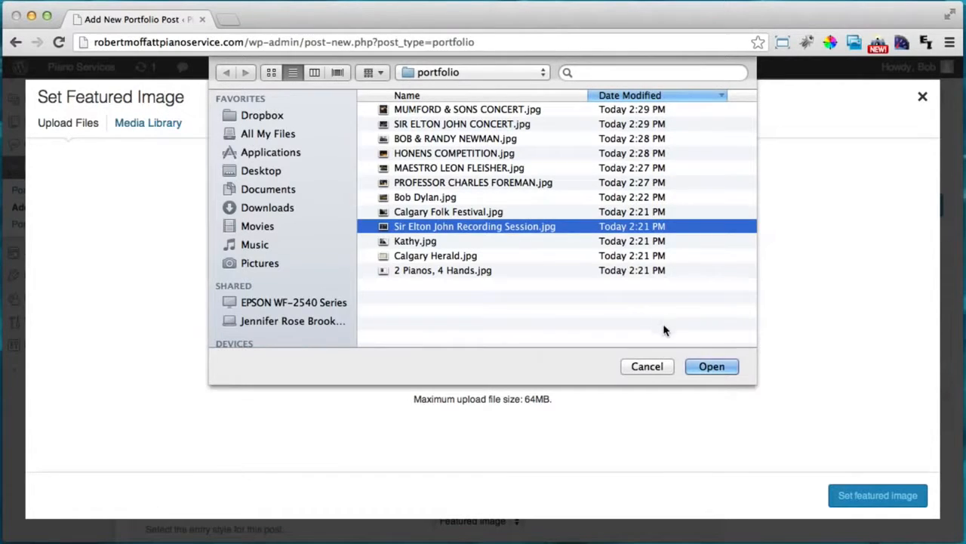
click(712, 367)
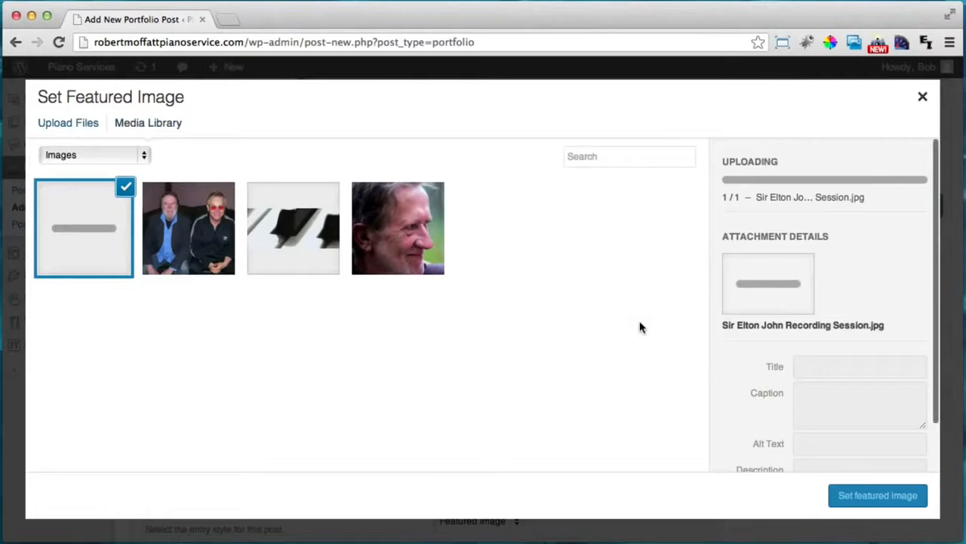
click(878, 496)
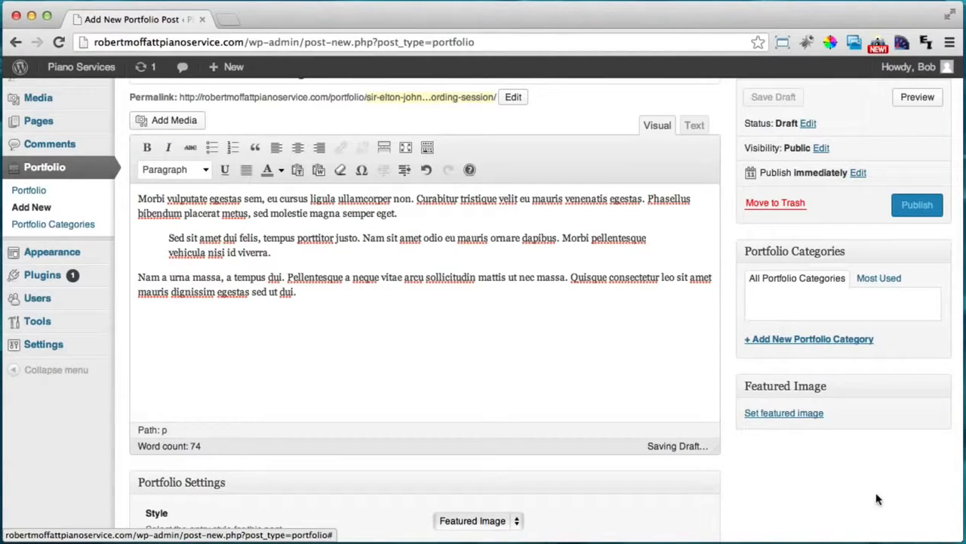
- Publish the Sir Elton John Recording Session portfolio post
scroll(851, 385, down, 3)
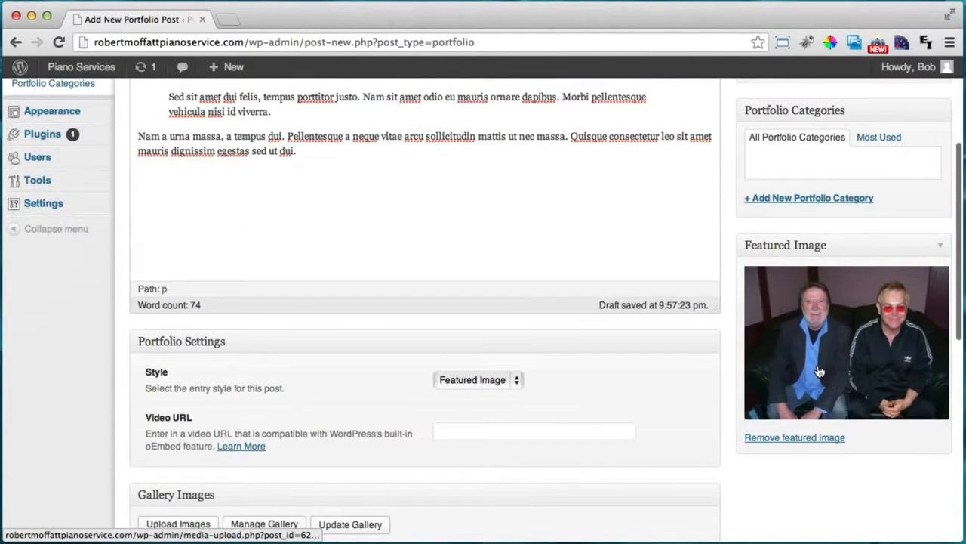
scroll(820, 370, down, 4)
scroll(817, 370, up, 8)
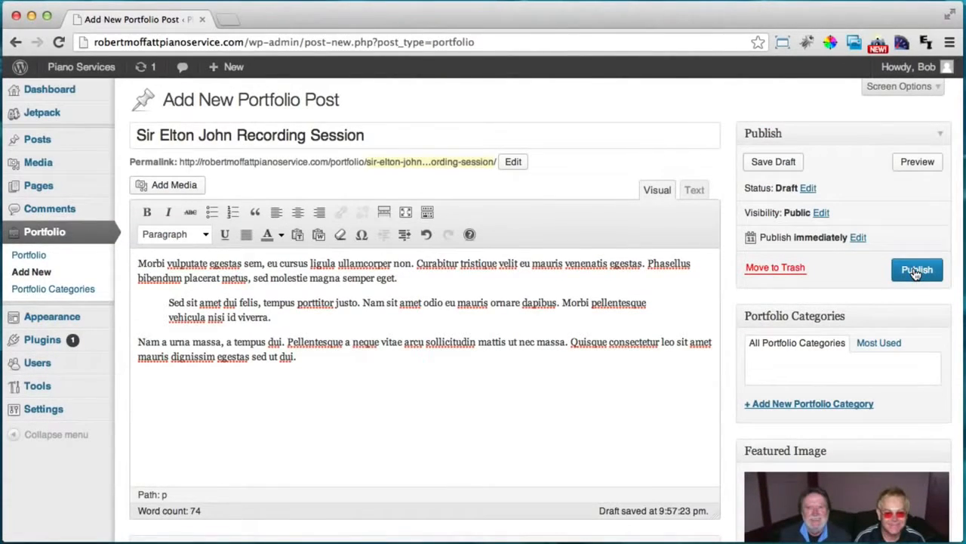
click(916, 272)
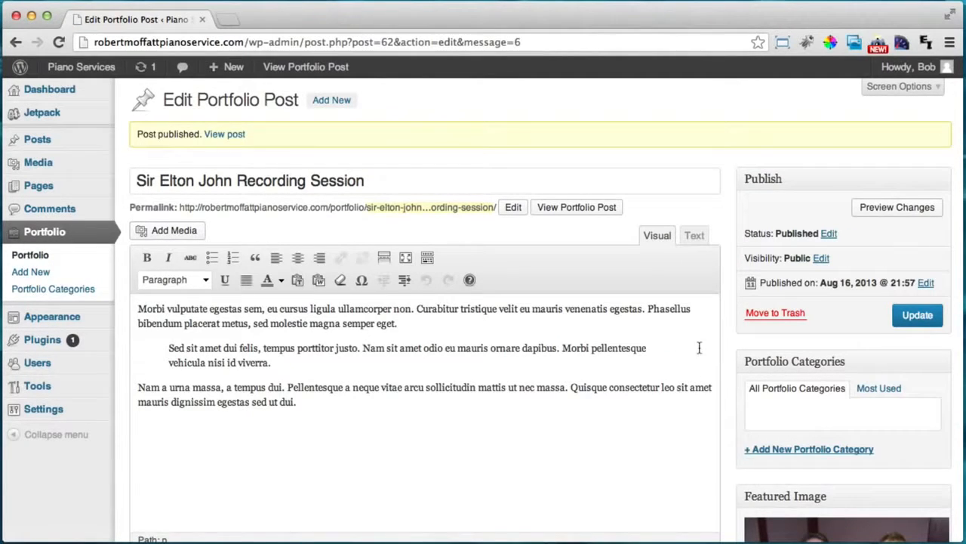
- Visit the live site in a new tab and open the Our Work & Testimonials page
mouse_move(81, 67)
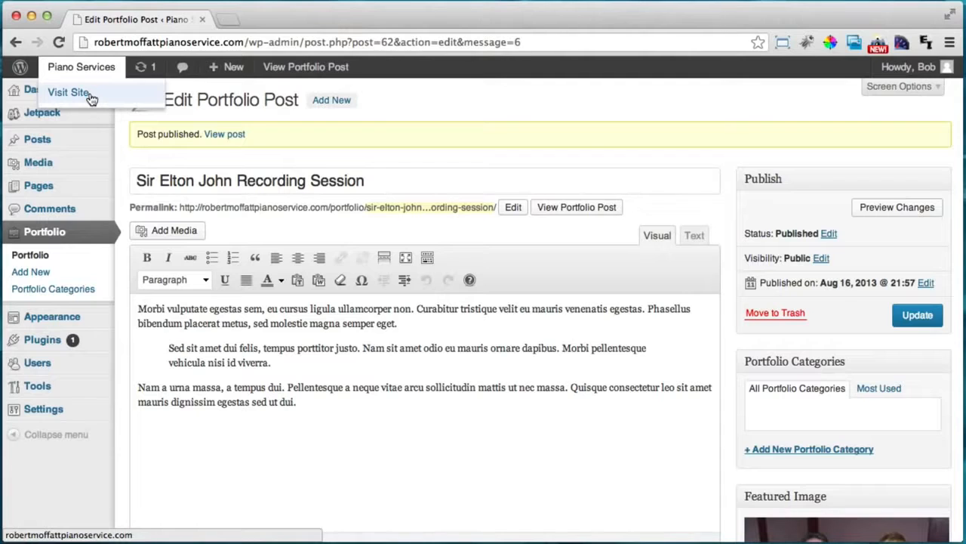
super+click(89, 92)
click(268, 19)
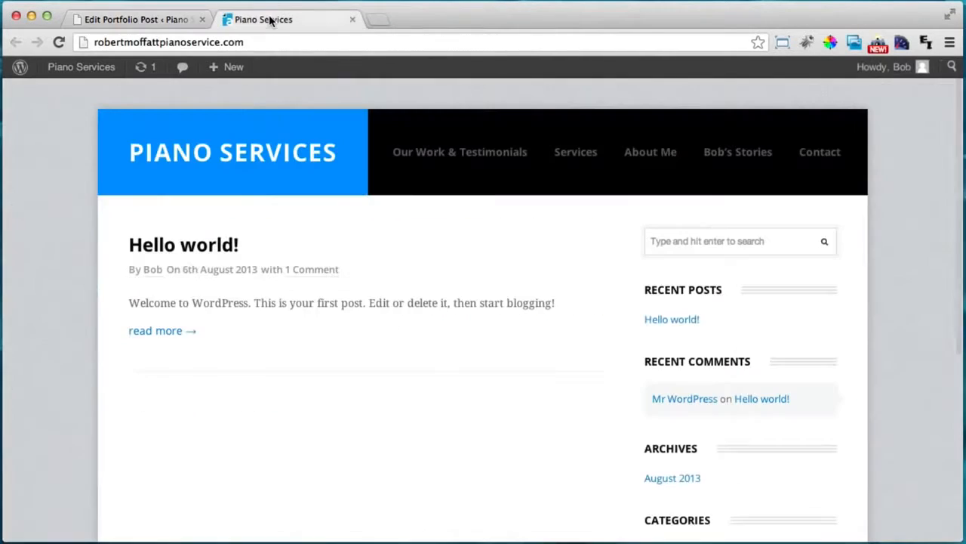
click(443, 158)
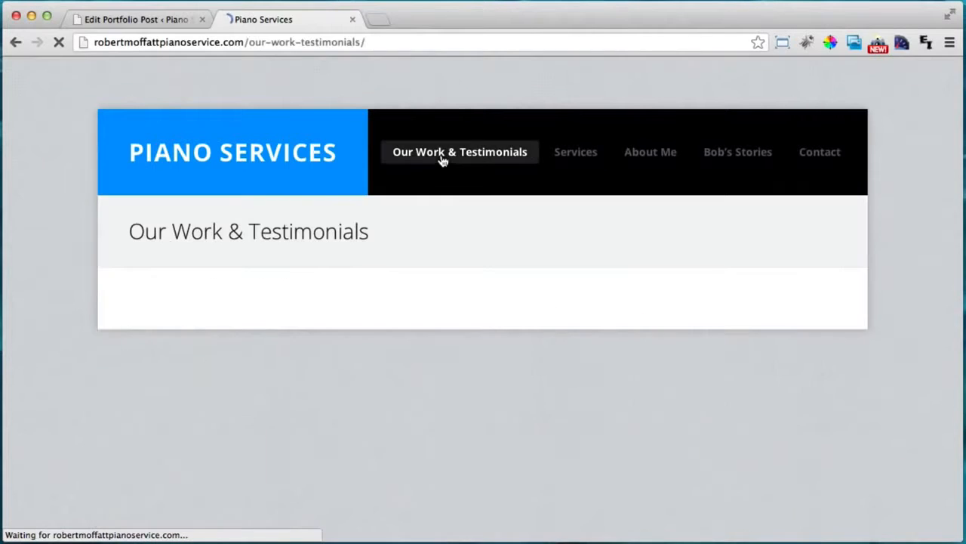
scroll(434, 185, down, 3)
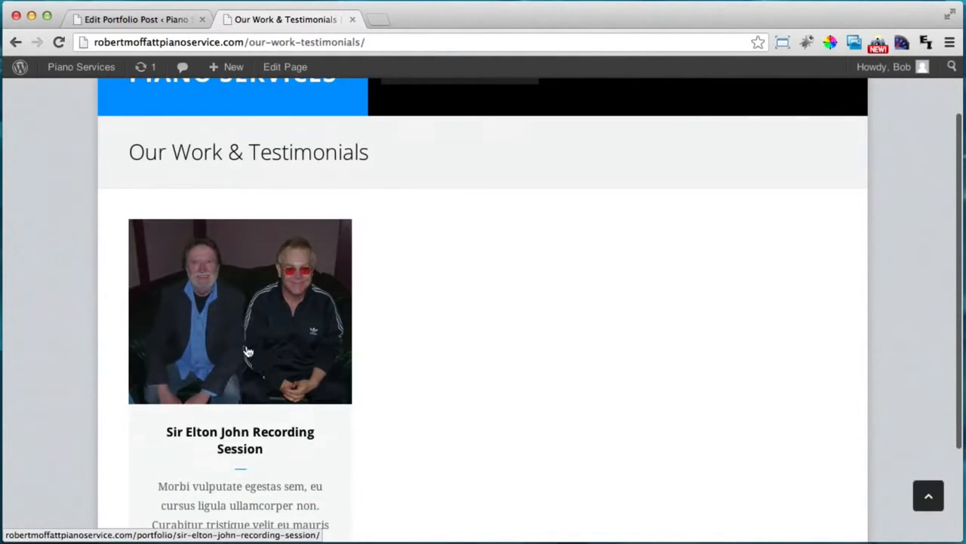
scroll(528, 287, down, 4)
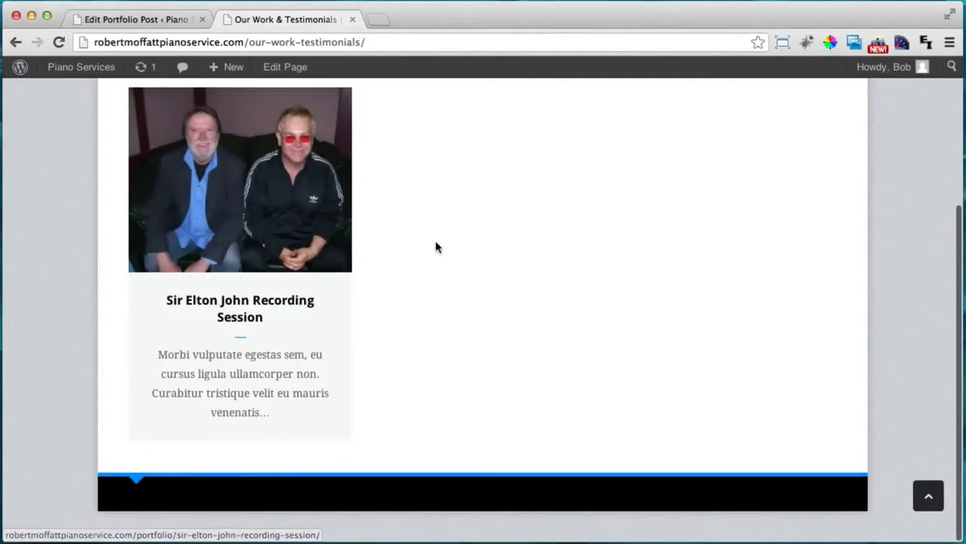
scroll(436, 247, up, 3)
scroll(468, 272, down, 2)
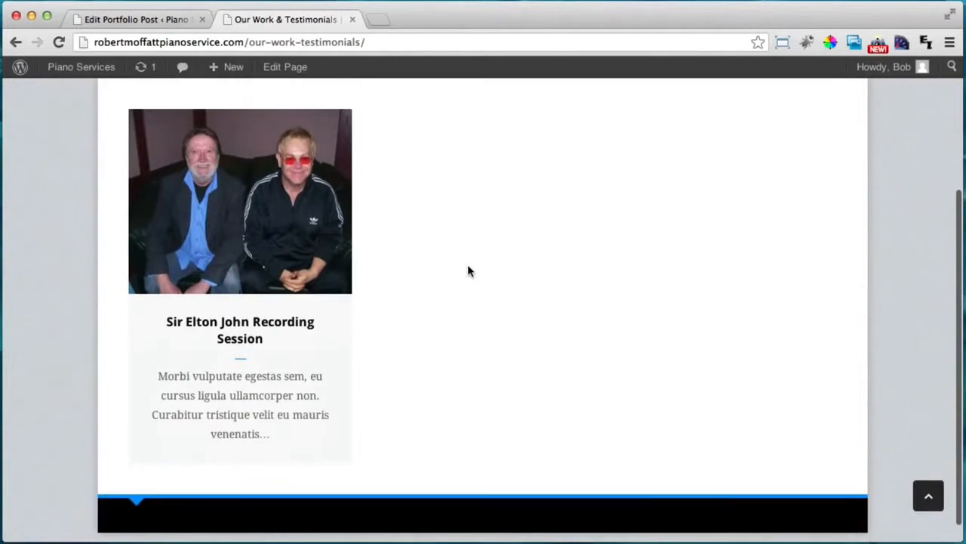
- Expand the Elton John portfolio item to check its quote, then return to the editor
click(253, 210)
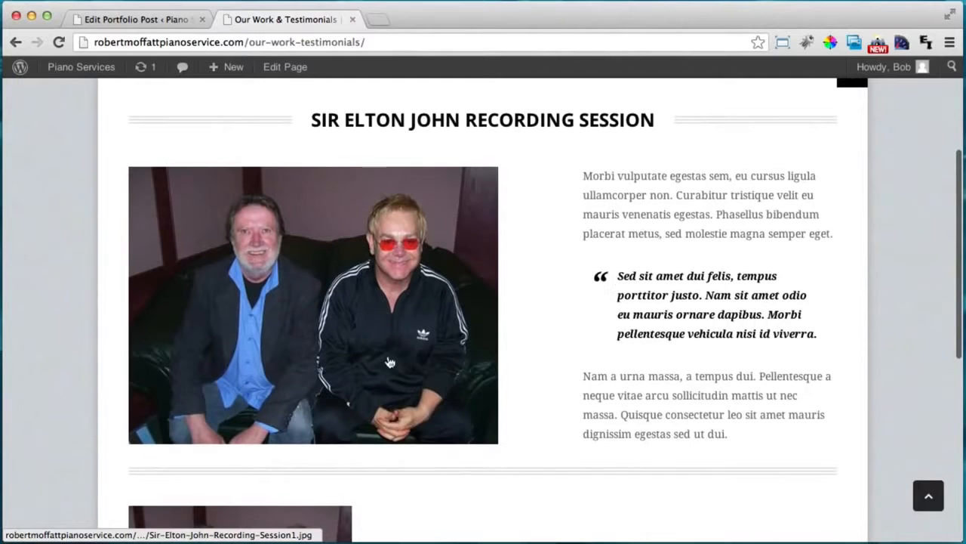
drag(618, 274, 813, 339)
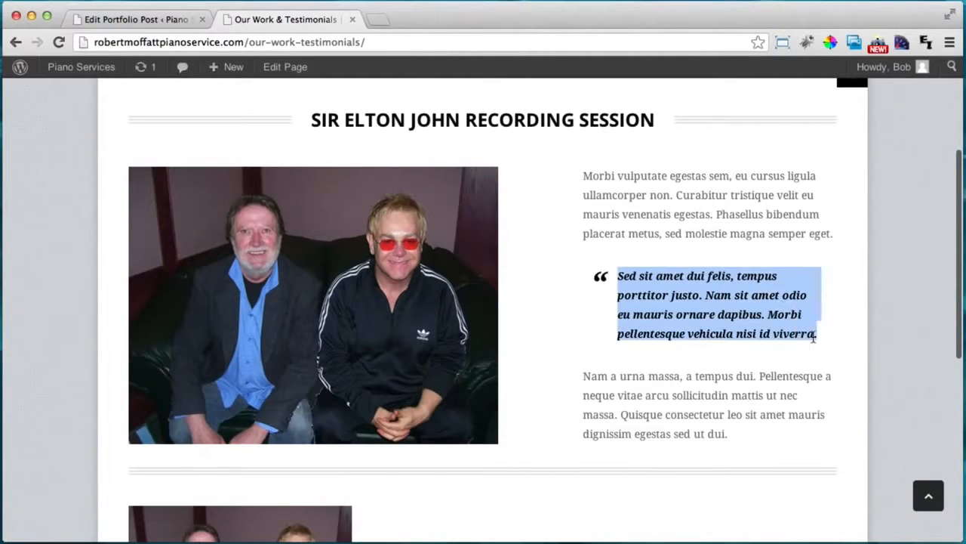
click(791, 330)
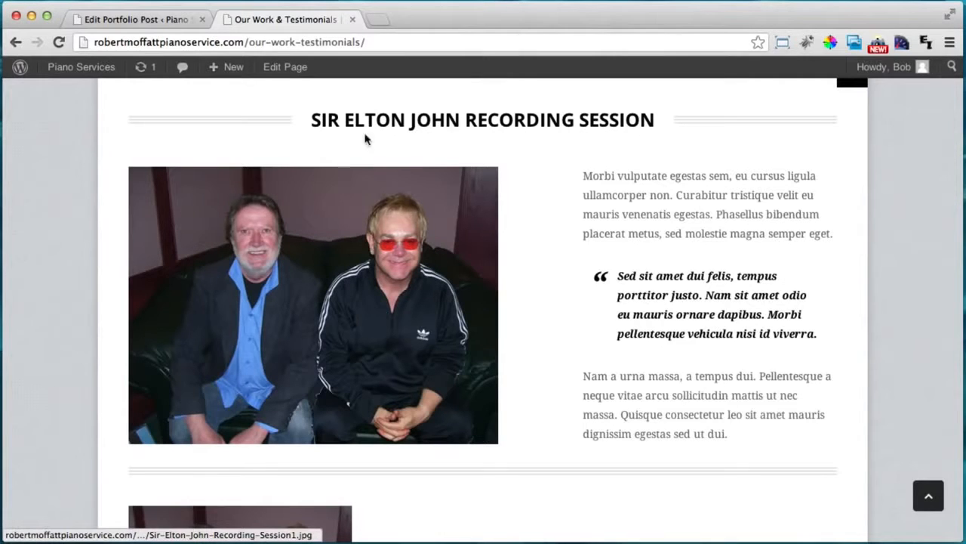
scroll(626, 254, up, 2)
scroll(626, 253, down, 4)
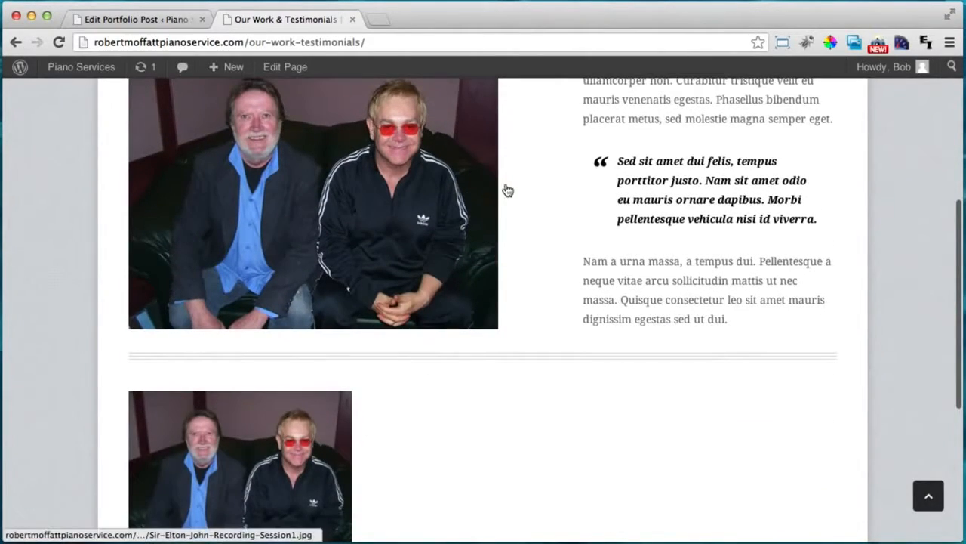
scroll(492, 228, up, 4)
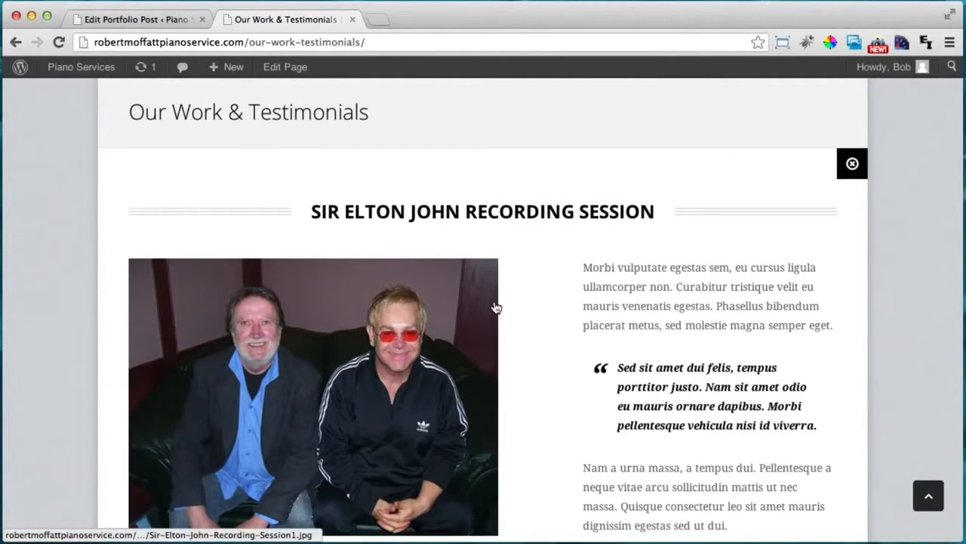
click(142, 19)
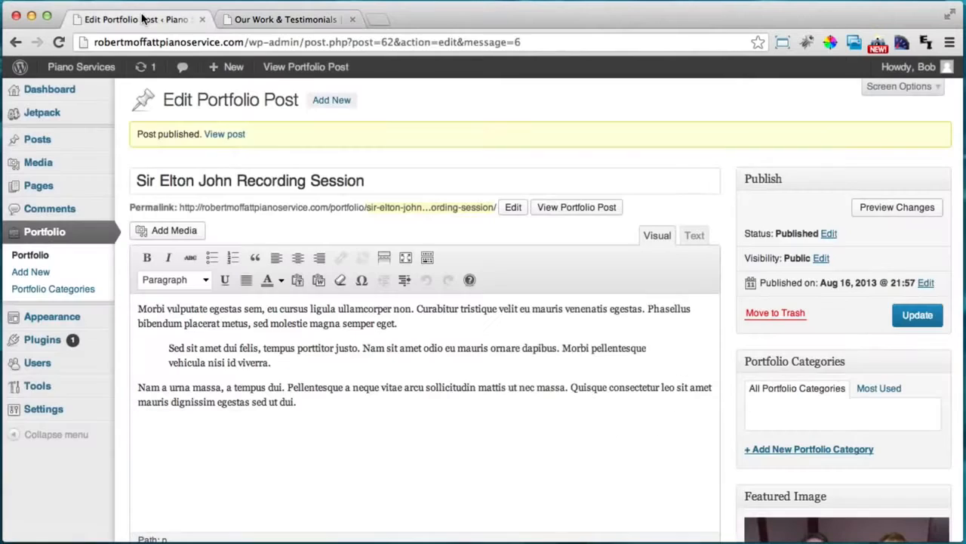
- Re-save the Post name permalink structure and return to the Our Work & Testimonials tab
mouse_move(54, 322)
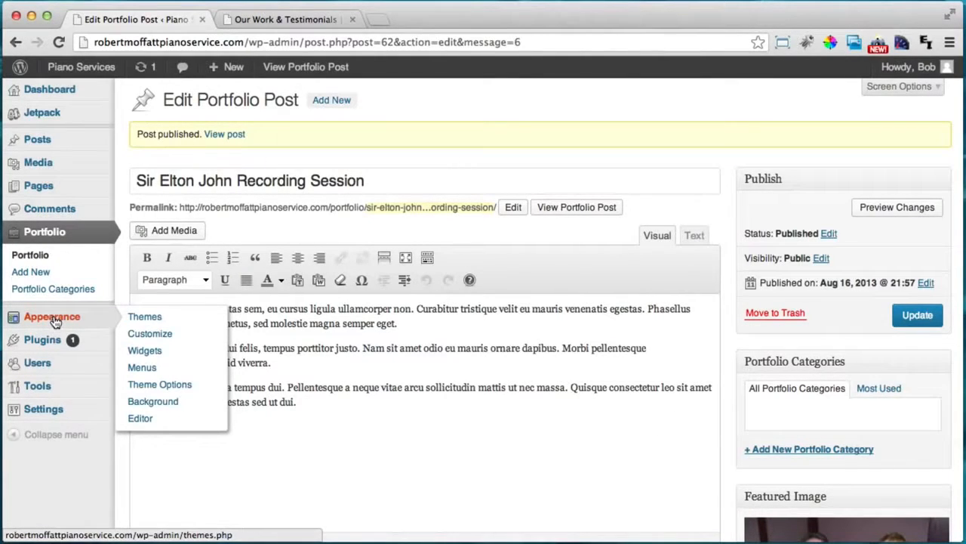
mouse_move(68, 413)
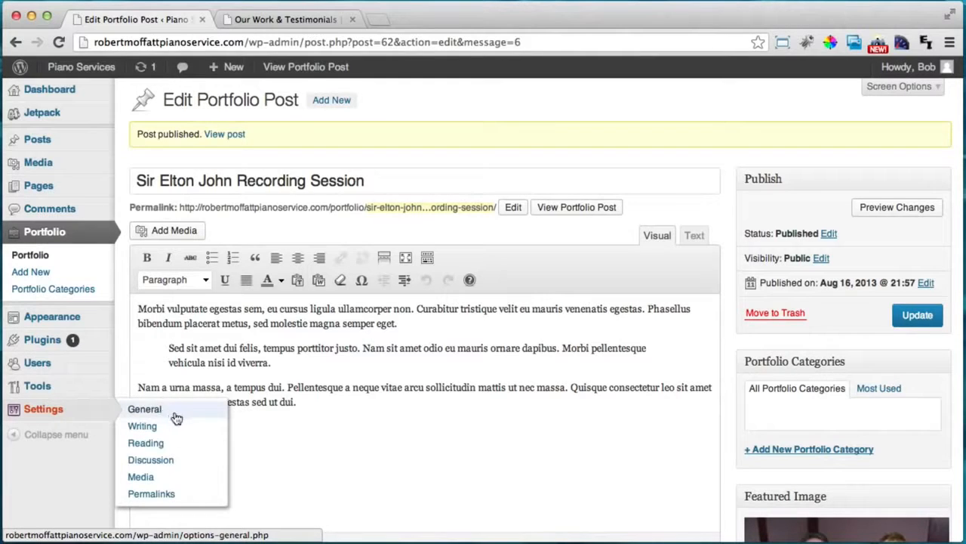
click(156, 494)
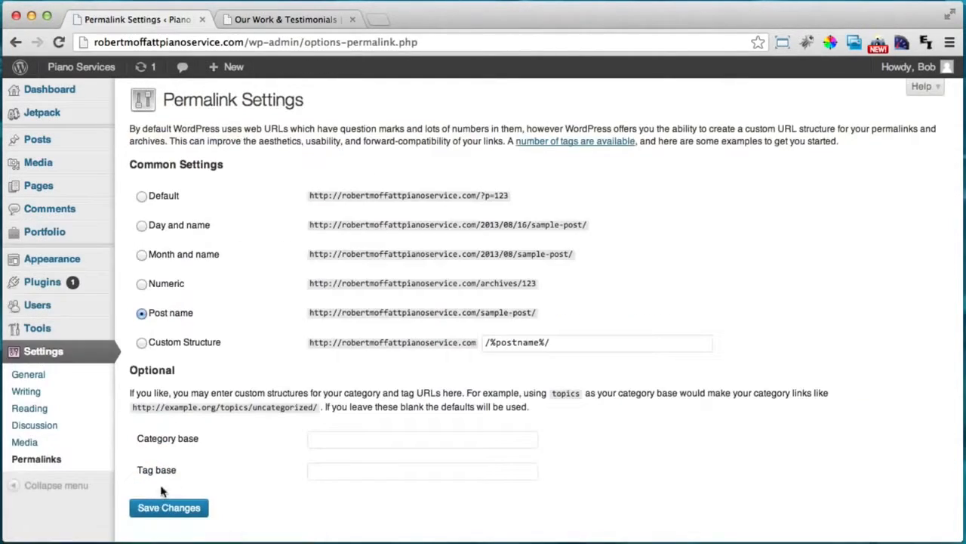
scroll(254, 433, down, 1)
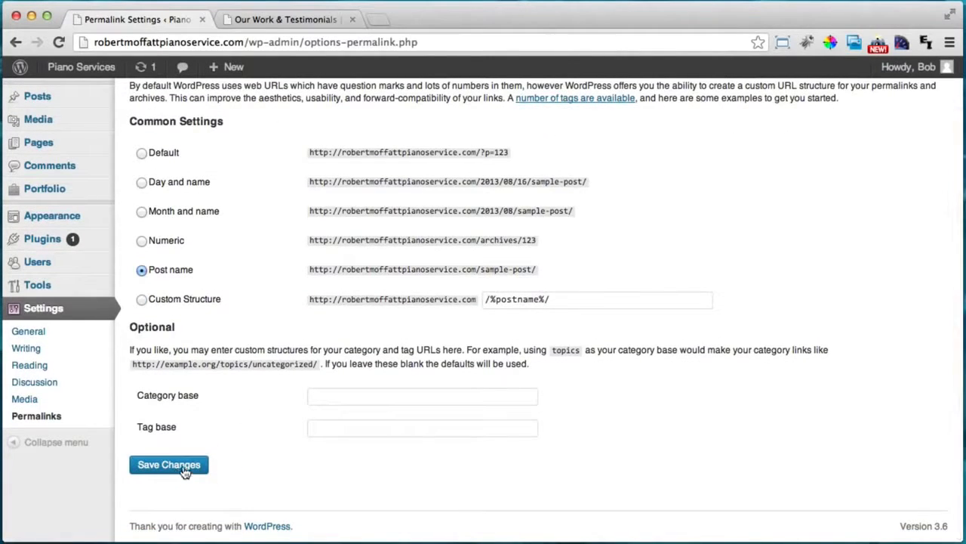
click(185, 472)
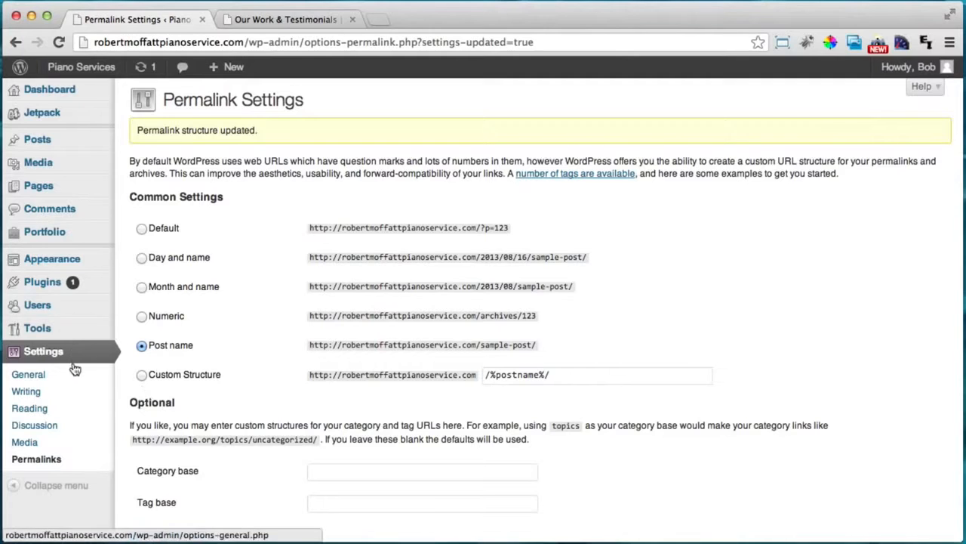
mouse_move(66, 248)
click(287, 20)
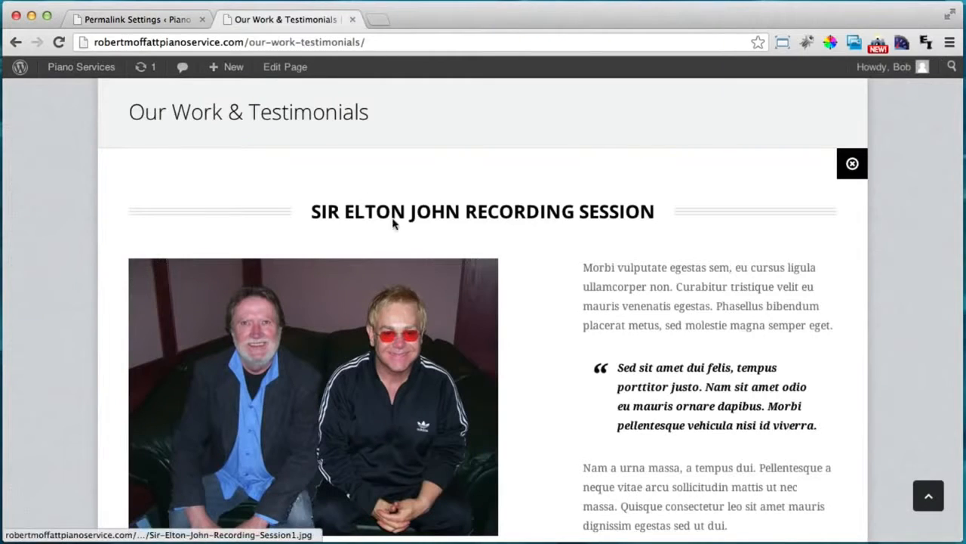
- Open the Portfolio admin list, then look over the Our Work & Testimonials page
click(132, 18)
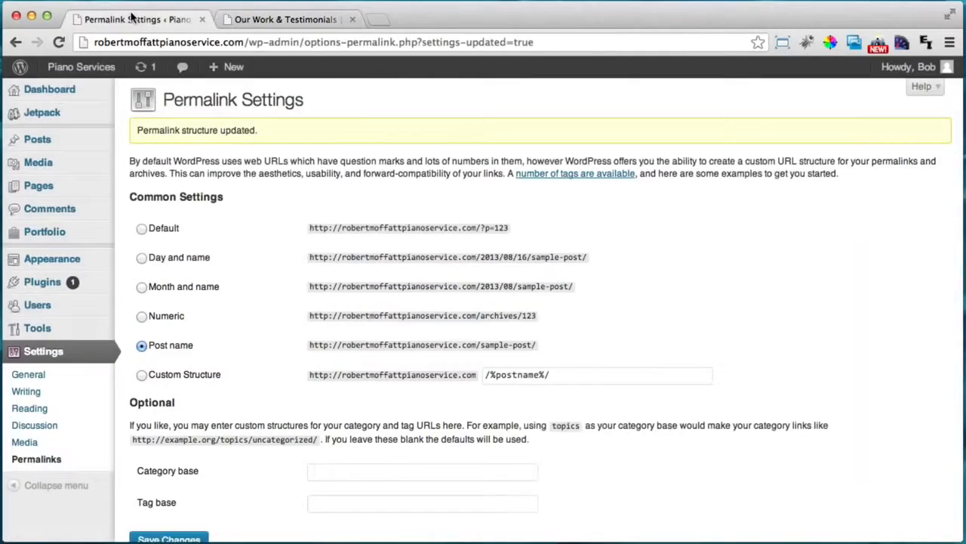
click(65, 238)
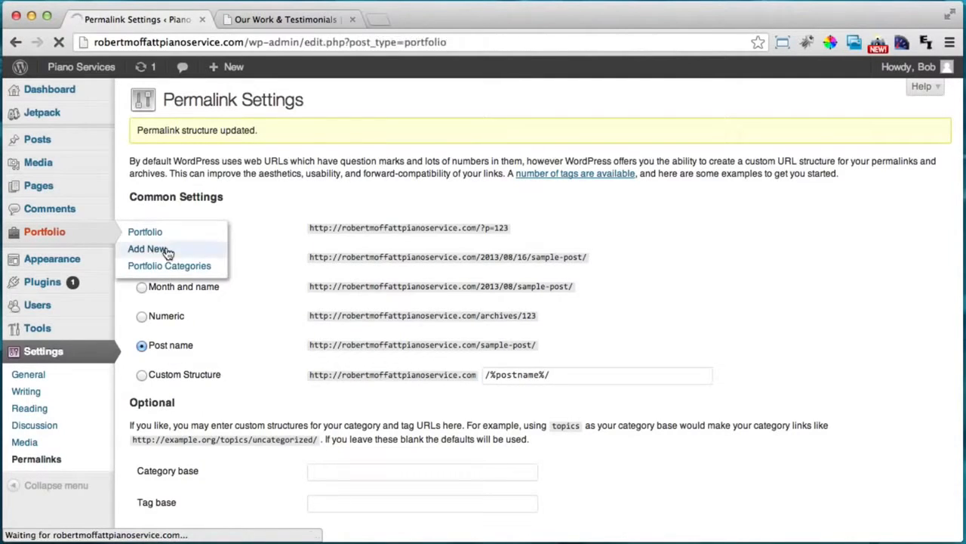
click(277, 21)
scroll(616, 181, down, 5)
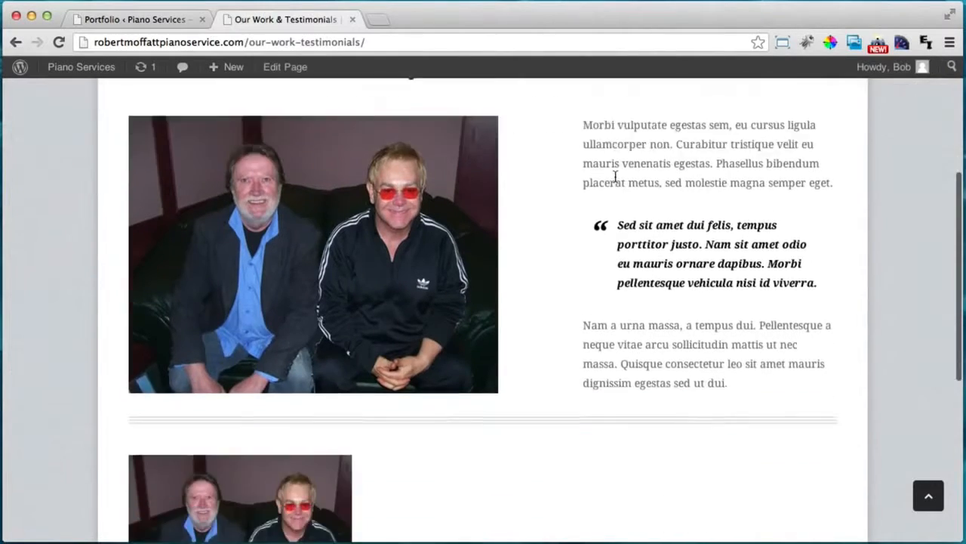
scroll(616, 181, down, 1)
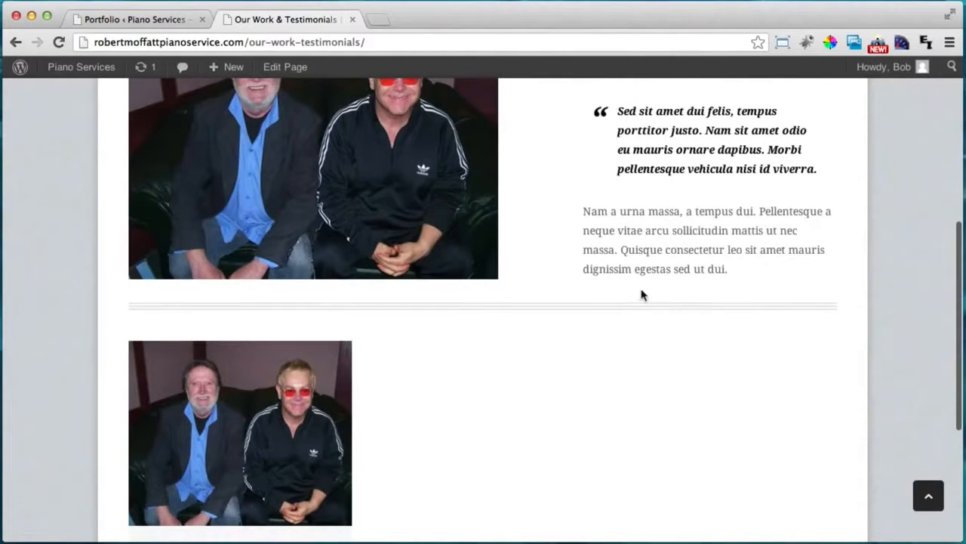
scroll(700, 306, up, 8)
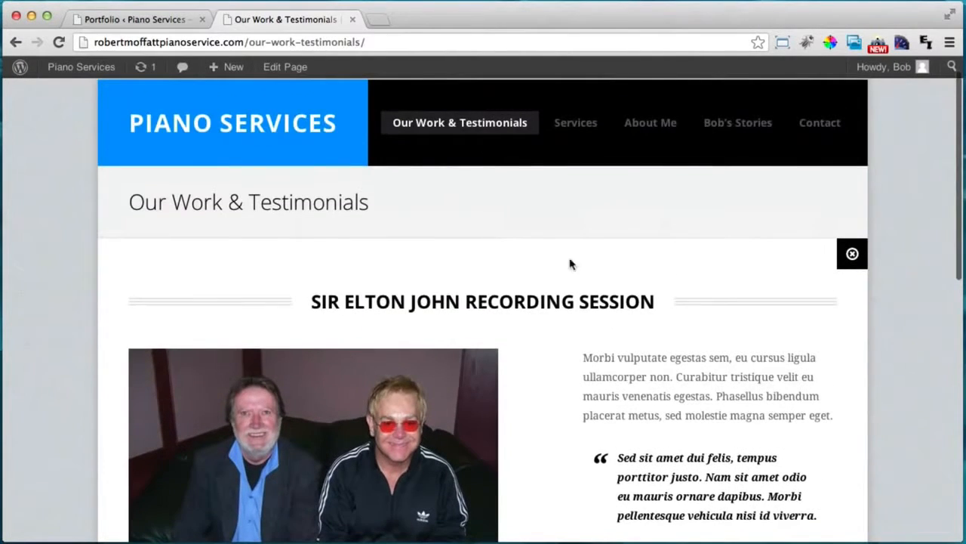
- Reload Our Work & Testimonials, expand the Elton John item, and return to the Portfolio list
click(473, 132)
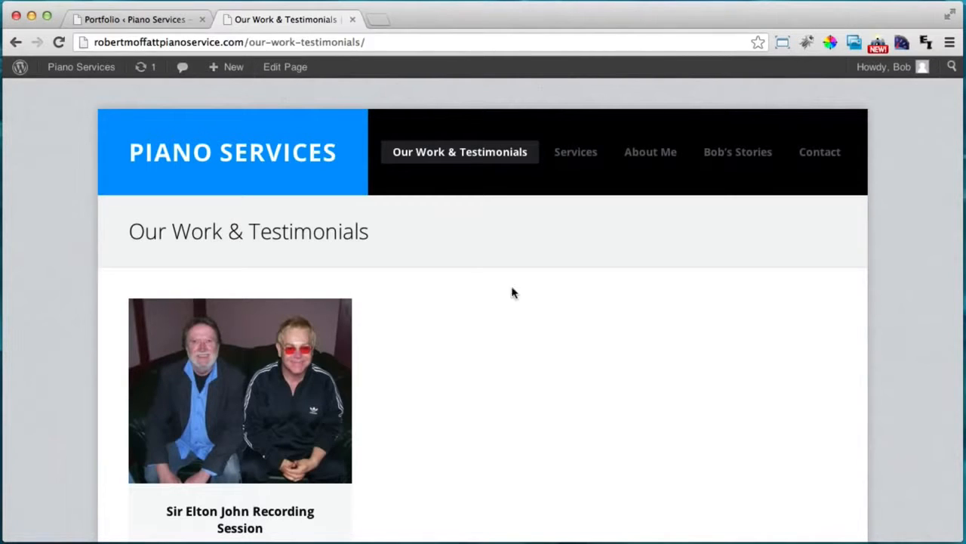
scroll(481, 382, down, 3)
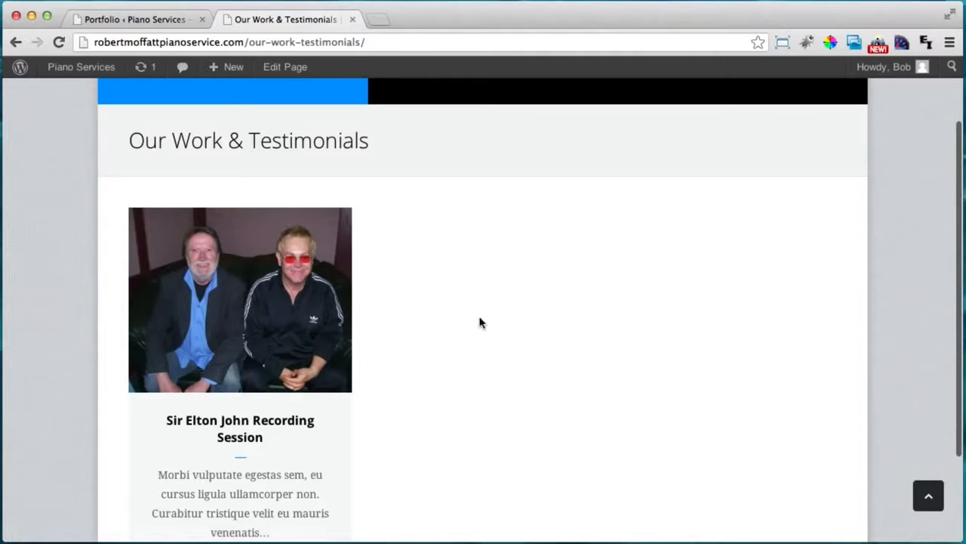
scroll(511, 317, up, 3)
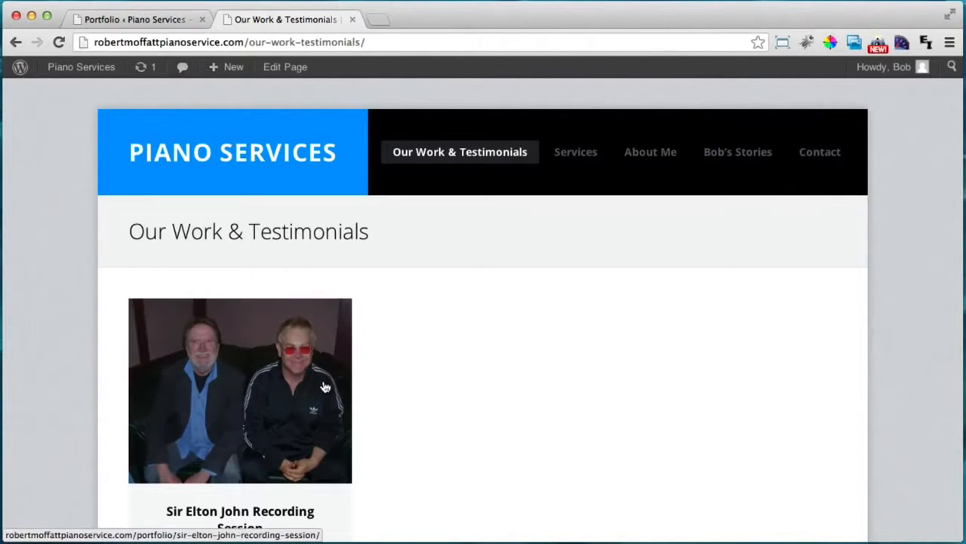
click(307, 330)
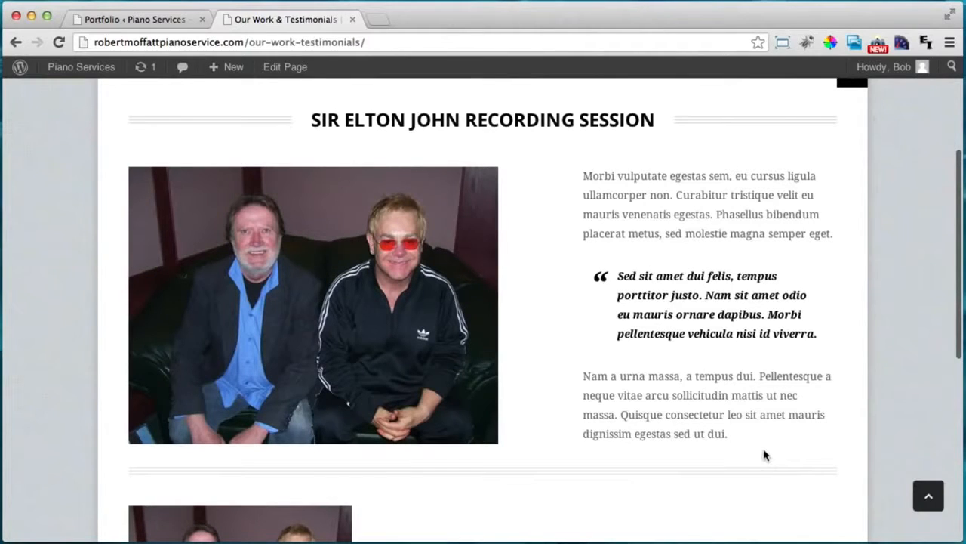
scroll(764, 455, up, 3)
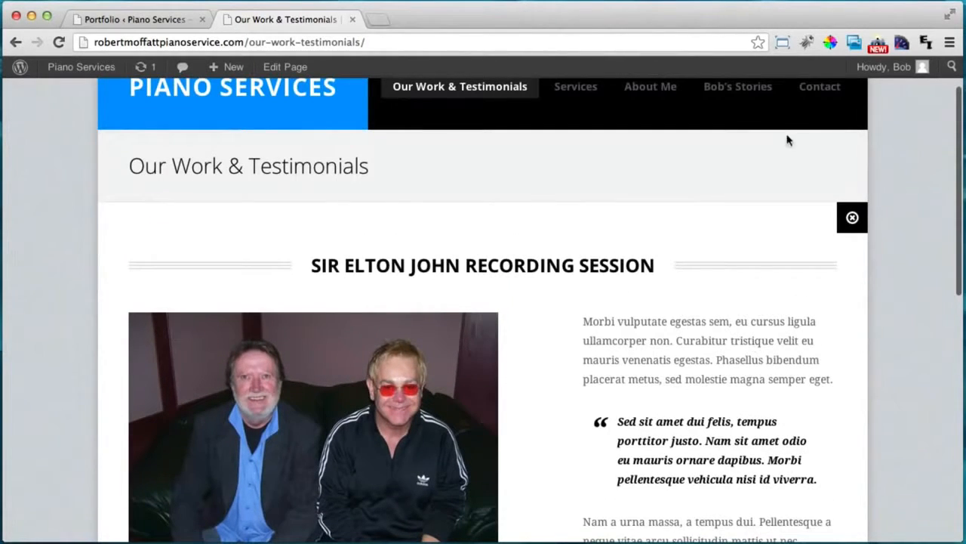
click(131, 21)
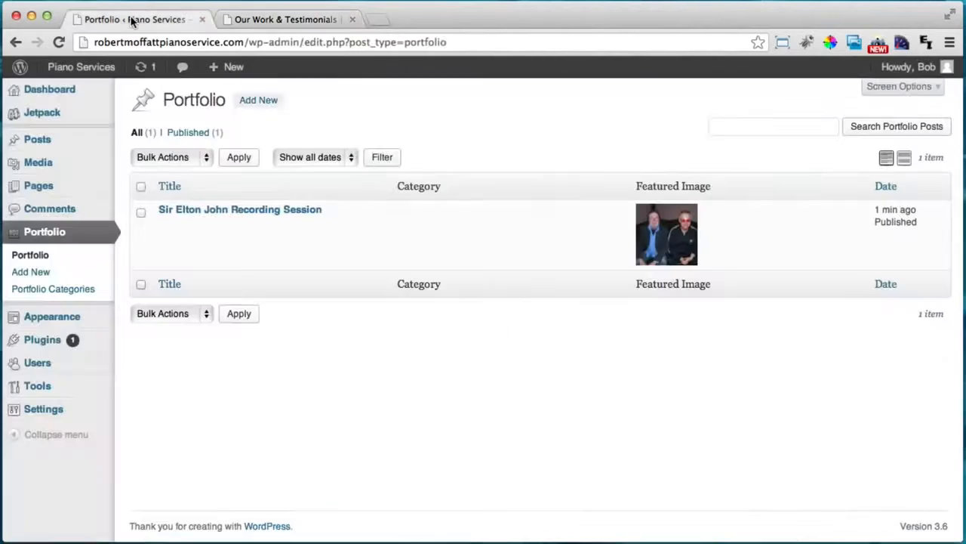
- Open the Sir Elton John Recording Session post and add a new line after the last paragraph
click(182, 215)
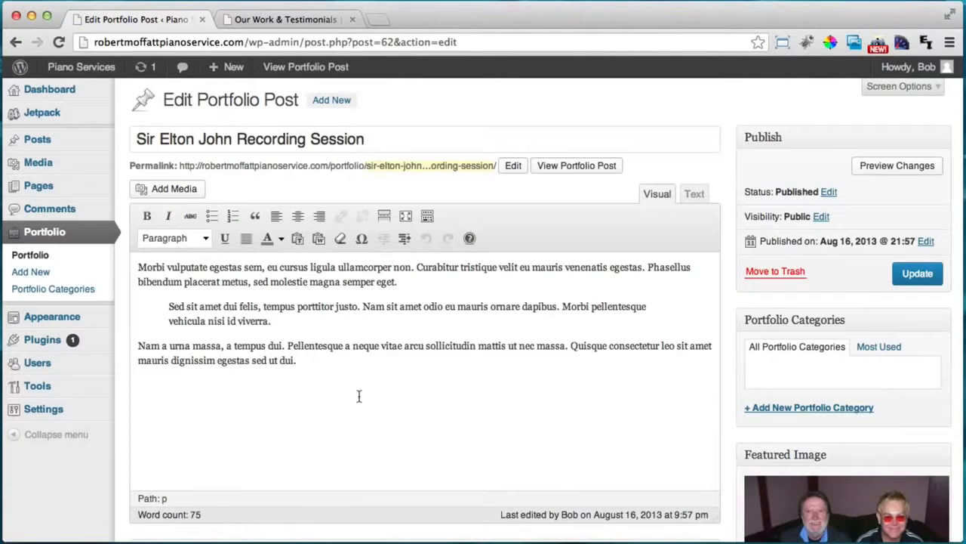
click(368, 397)
key(Return)
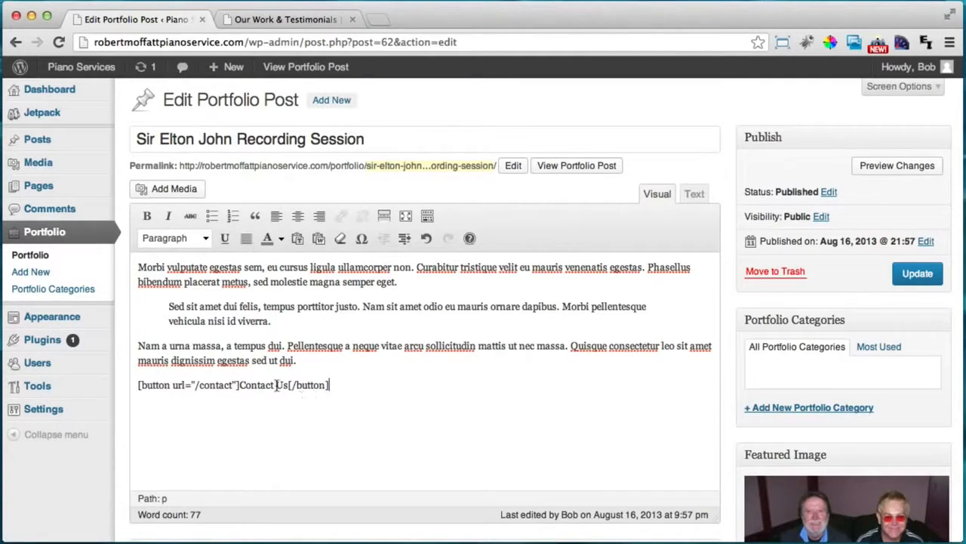
- Finish the [button url="/contact"]Contact Us[/button] shortcode line and update the post
drag(241, 386, 132, 391)
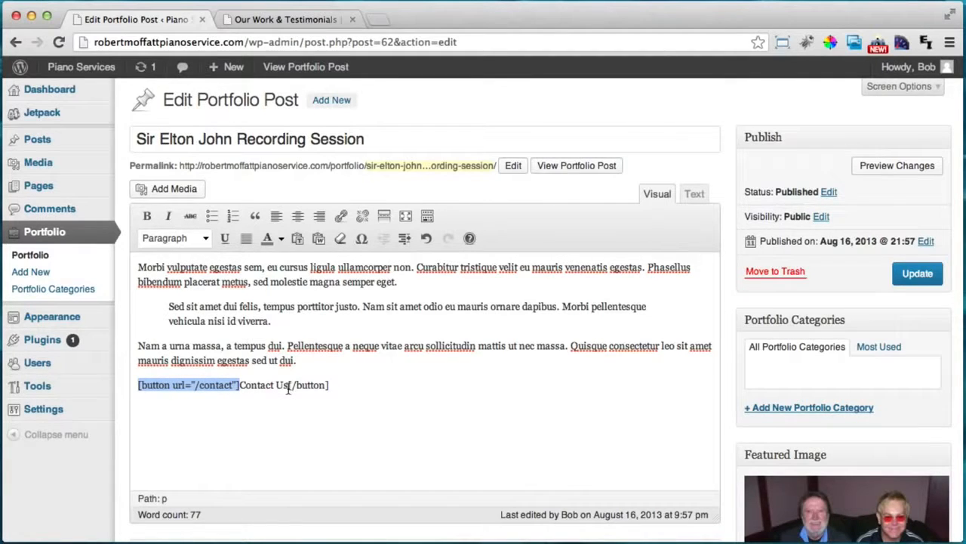
drag(287, 386, 353, 387)
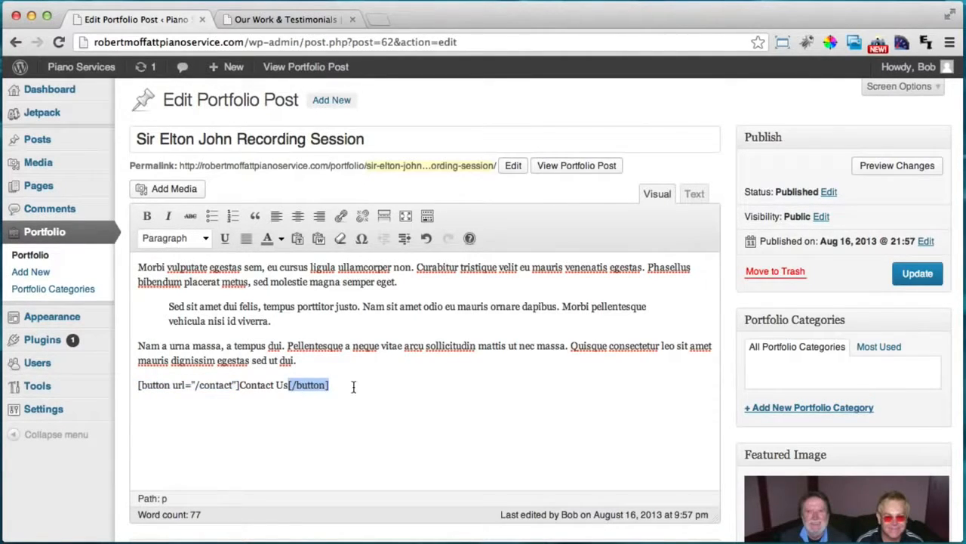
click(353, 387)
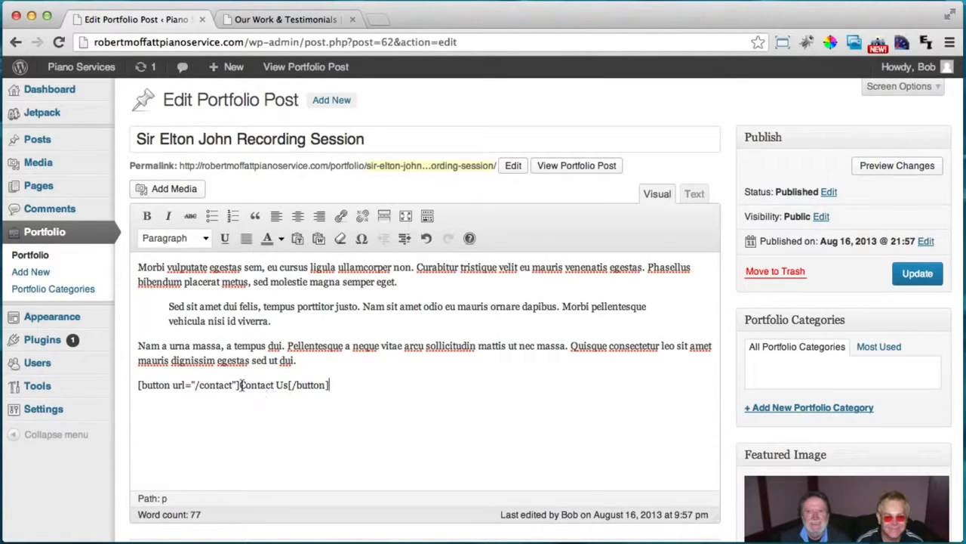
drag(240, 385, 285, 389)
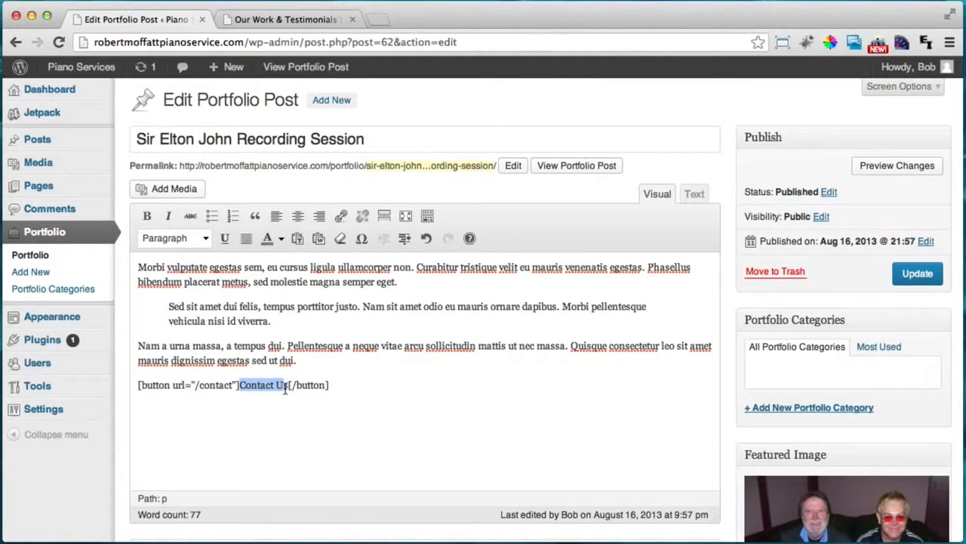
key(Left)
key(shift+Left)
key(shift+Left)
key(shift+Left)
key(shift+Left)
key(shift+Left)
key(shift+Left)
key(shift+Left)
key(shift+Left)
key(shift+Left)
key(shift+Left)
key(shift+Left)
key(shift+Left)
key(shift+Left)
key(shift+Left)
key(shift+Left)
key(shift+Left)
key(shift+Left)
key(shift+Left)
key(shift+Left)
key(shift+Left)
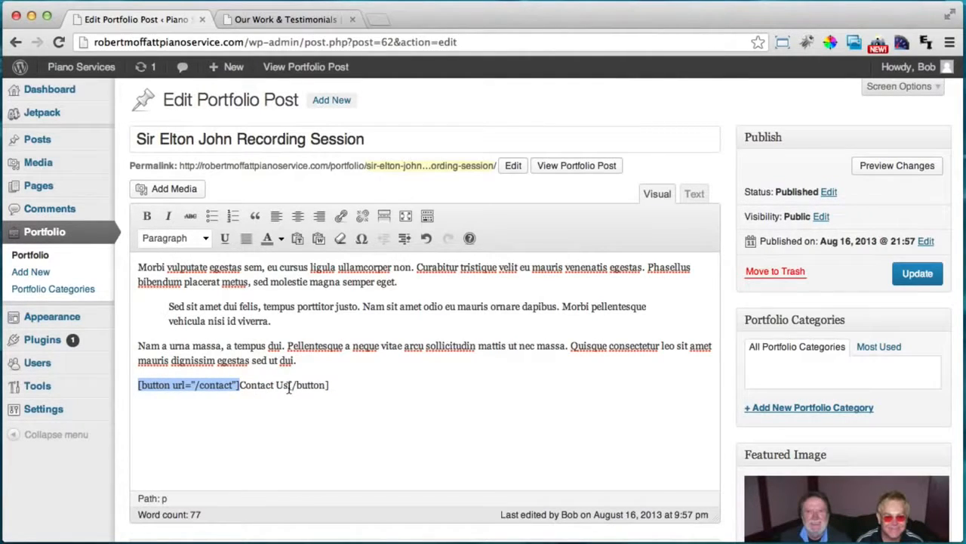
drag(289, 386, 331, 387)
click(345, 388)
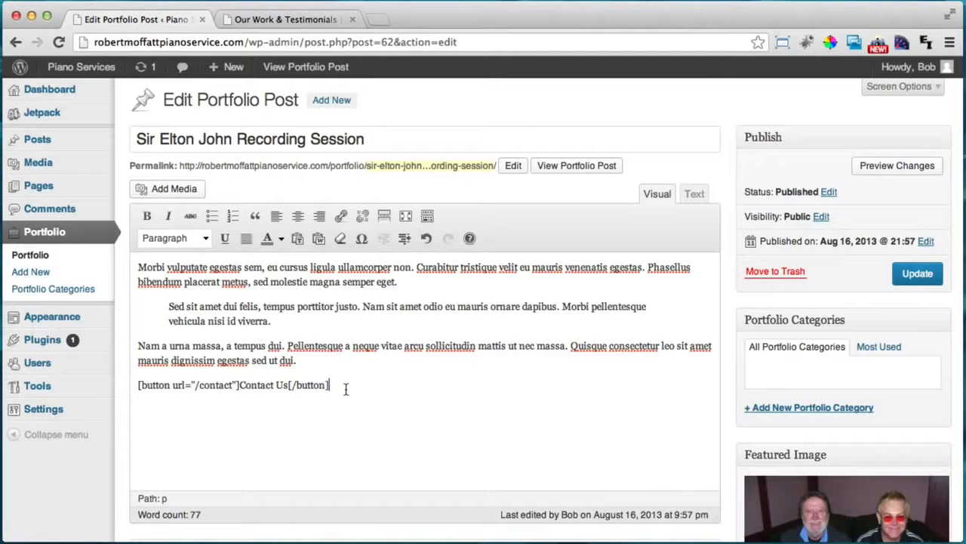
click(918, 274)
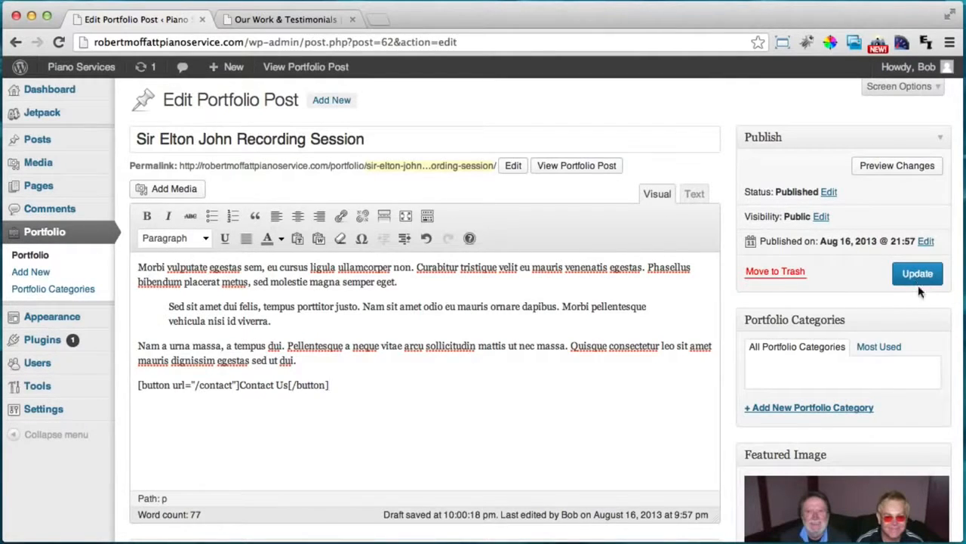
click(922, 276)
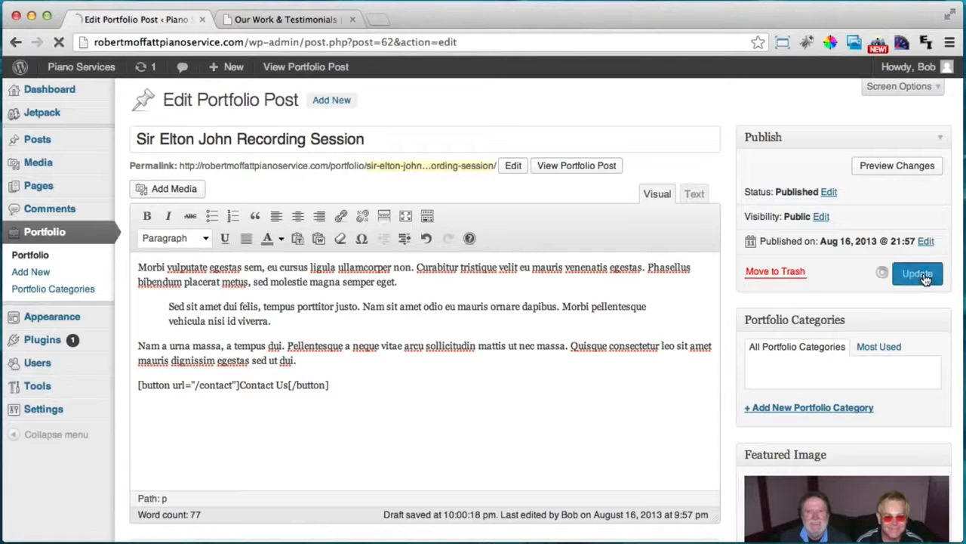
- Reload the live portfolio page and confirm the Sir Elton John Contact Us button opens the Contact page
click(298, 22)
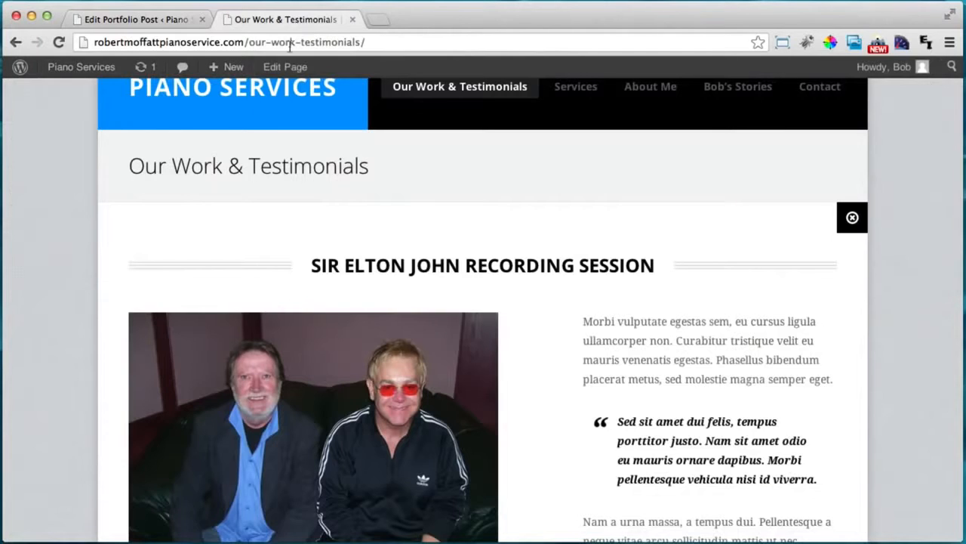
click(59, 43)
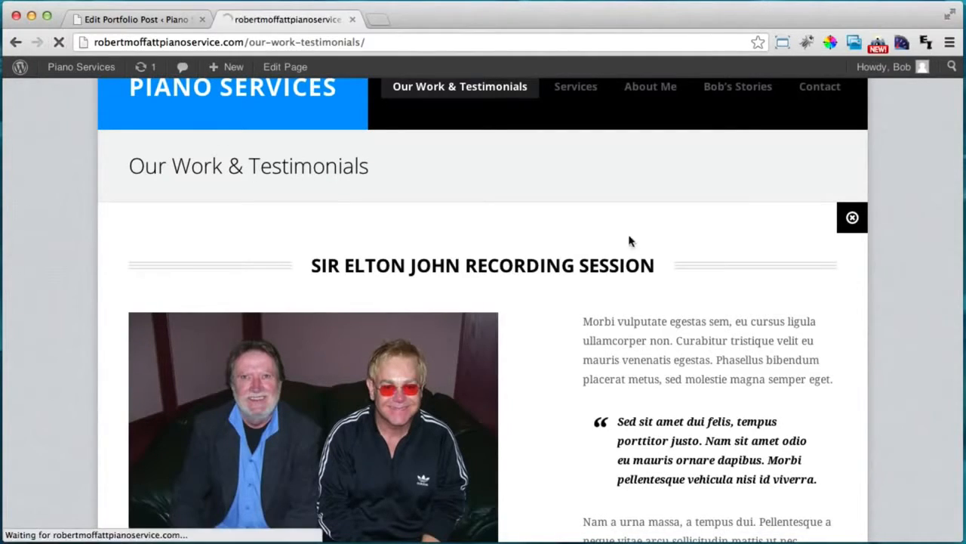
scroll(642, 256, down, 4)
scroll(609, 274, up, 4)
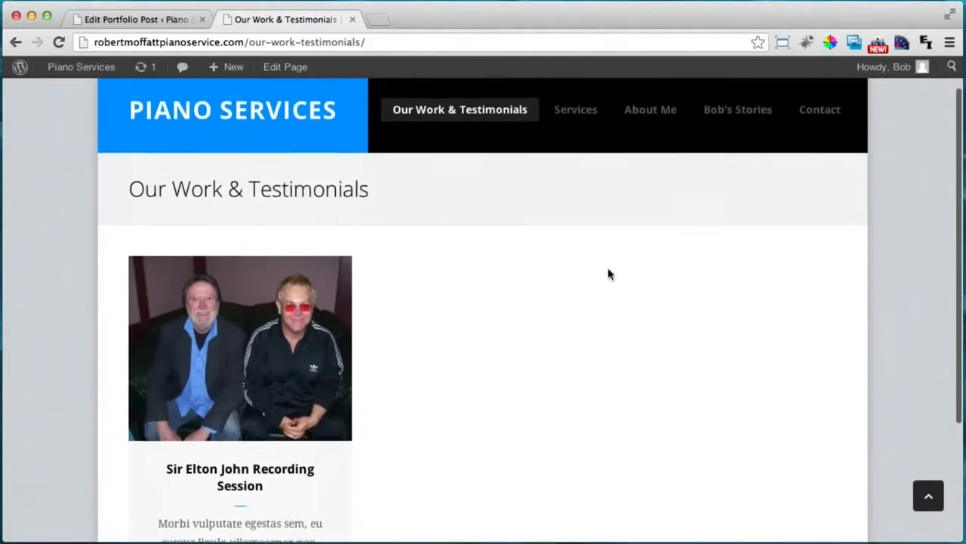
click(245, 382)
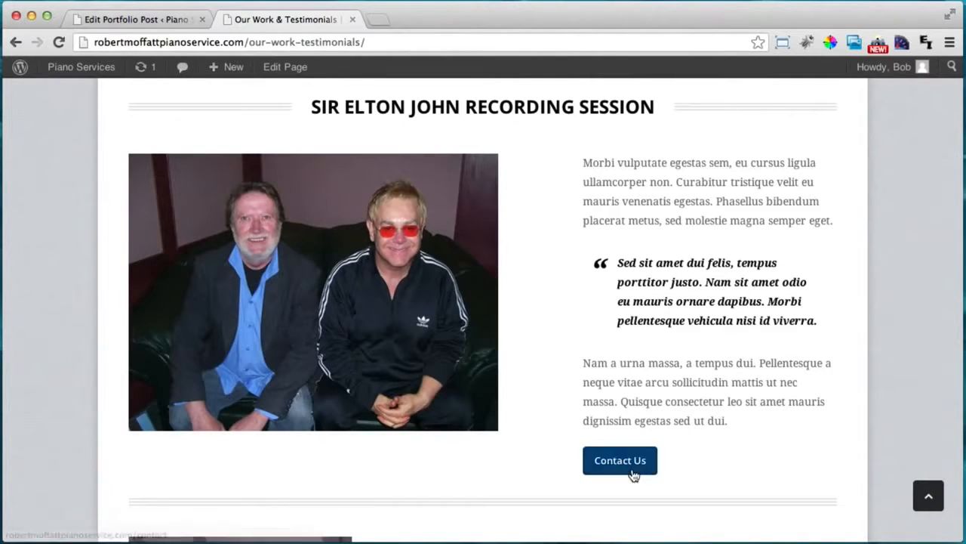
click(634, 470)
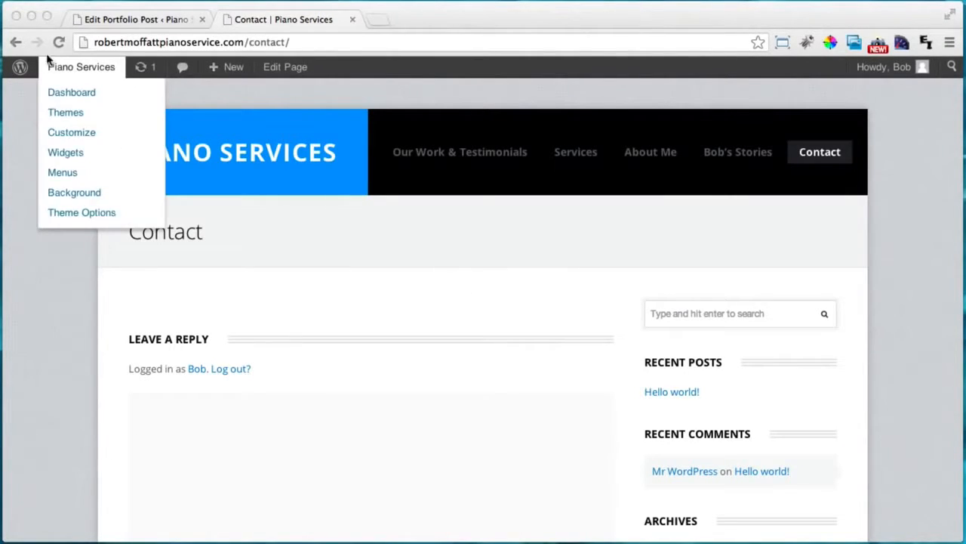
click(16, 43)
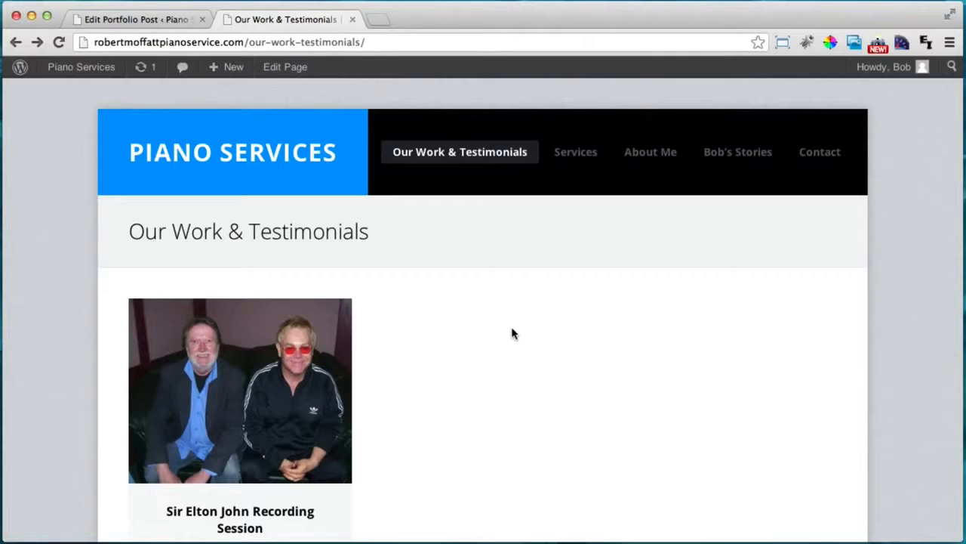
- Create Who We Have Worked With and Testimonials portfolio categories, keep only the first checked, and update
click(136, 19)
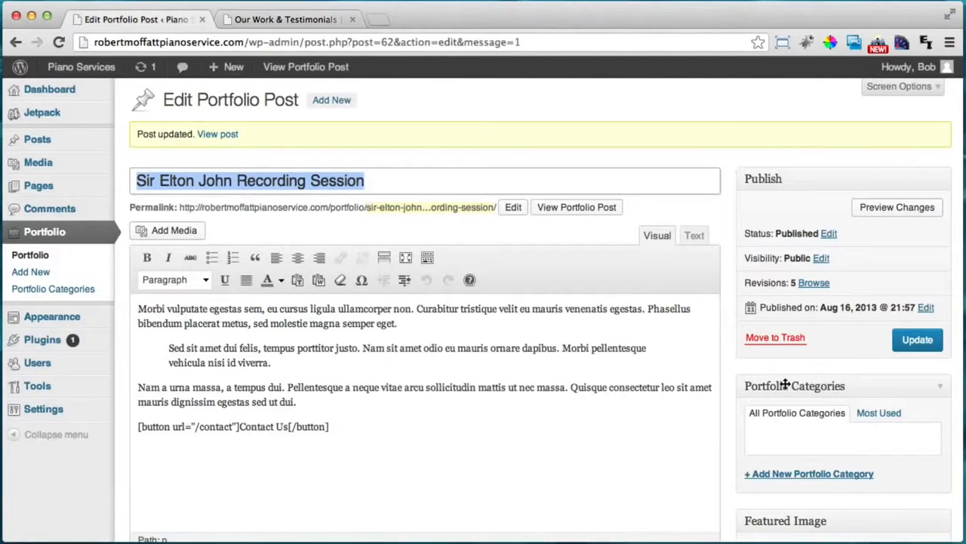
scroll(755, 385, down, 1)
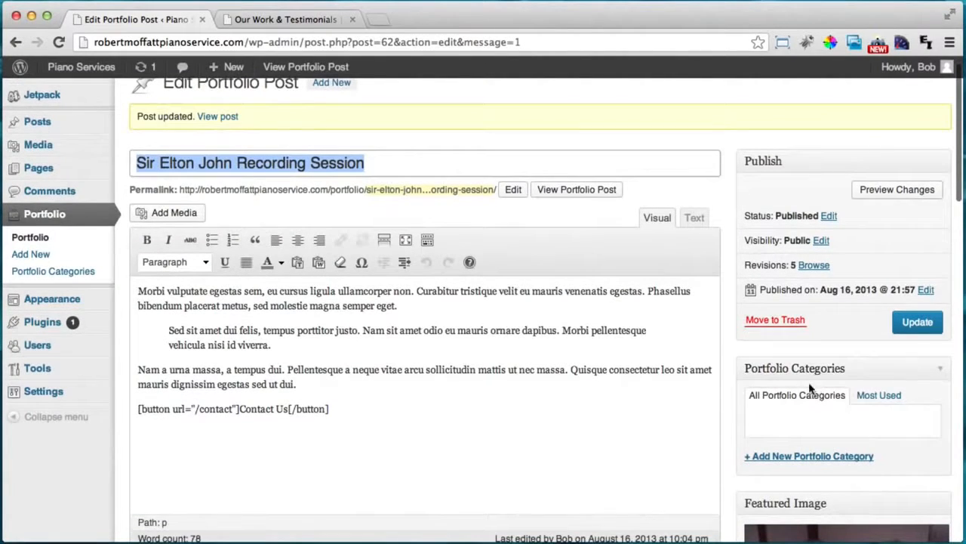
click(785, 459)
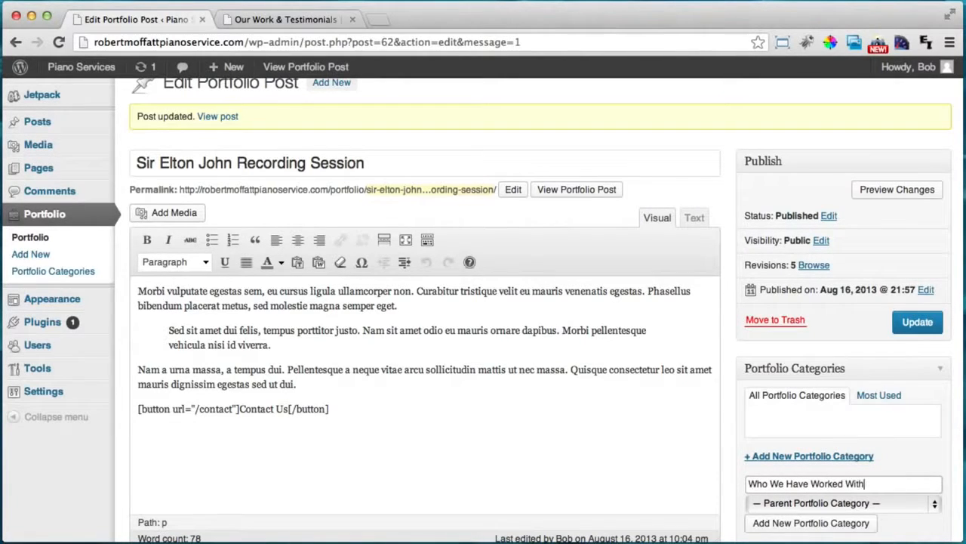
scroll(846, 453, down, 1)
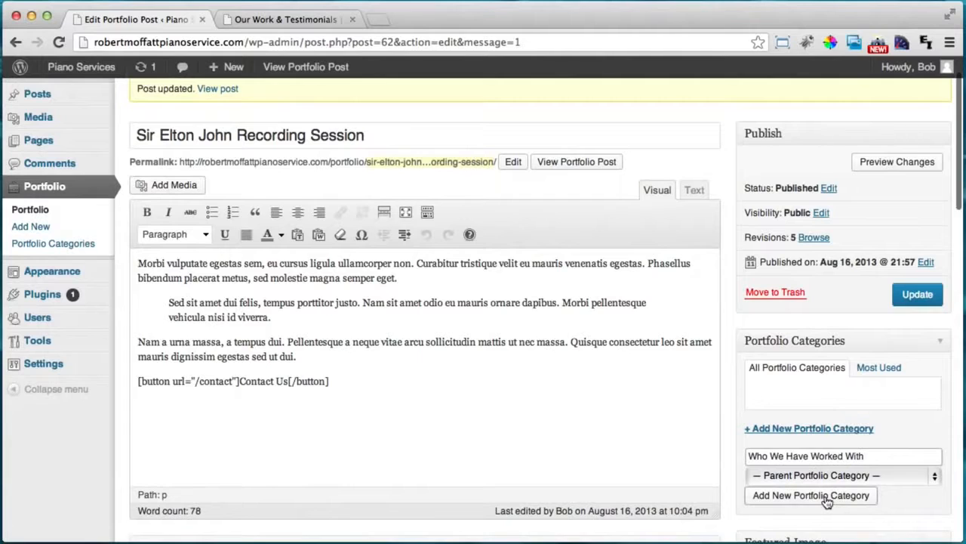
click(827, 499)
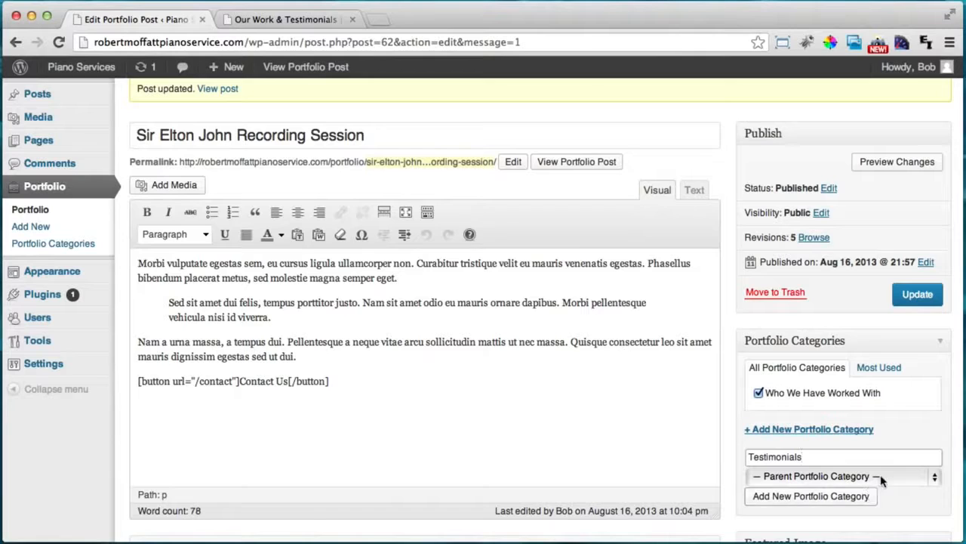
click(805, 497)
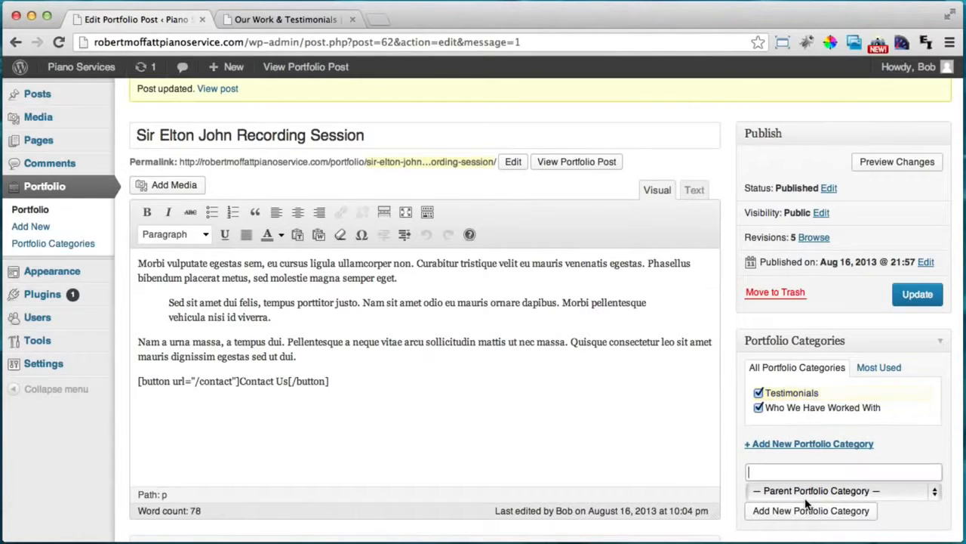
click(758, 393)
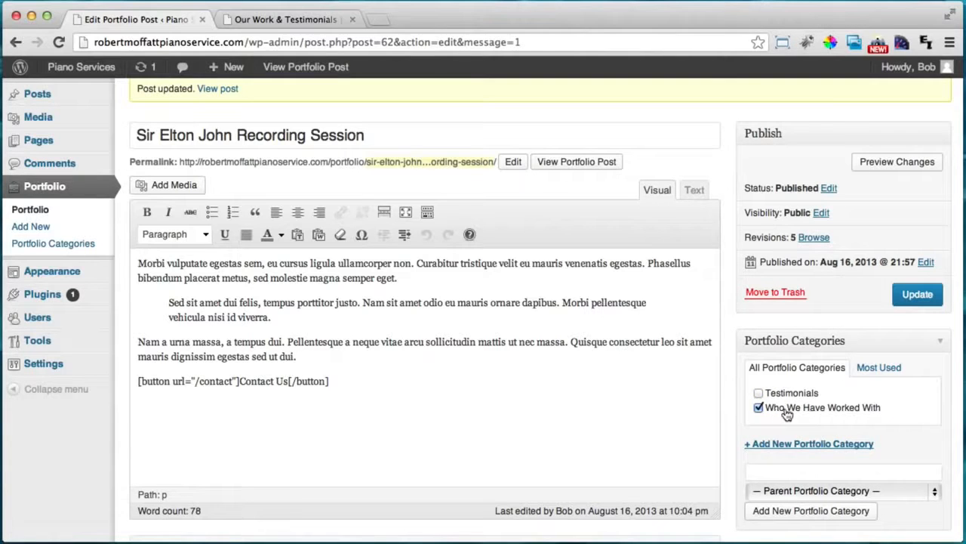
click(918, 298)
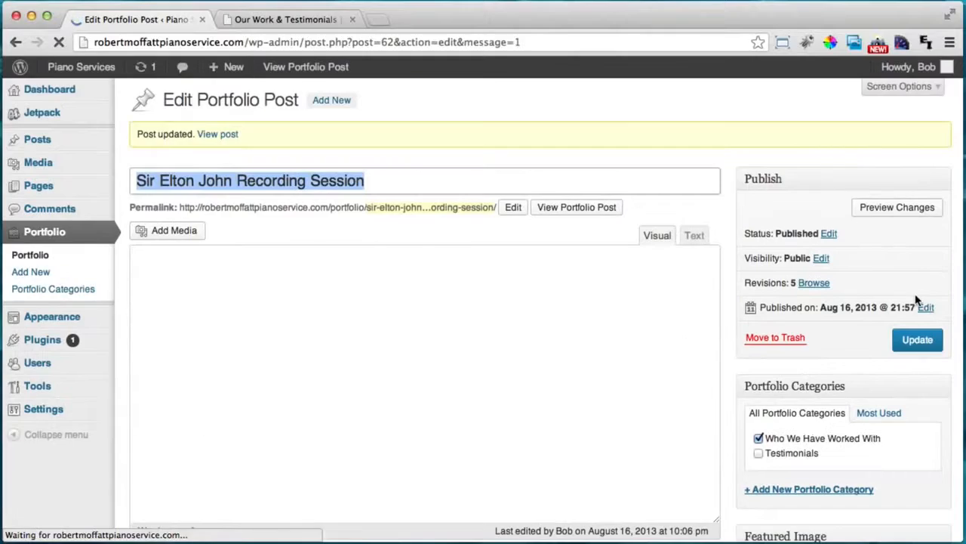
- Reload the live Our Work & Testimonials page and filter it by Who We Have Worked With
click(287, 19)
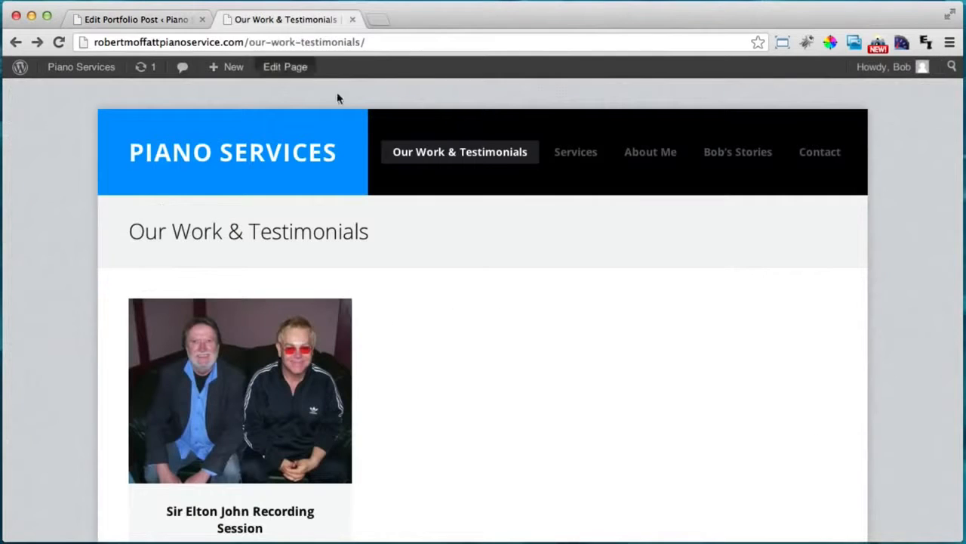
click(465, 160)
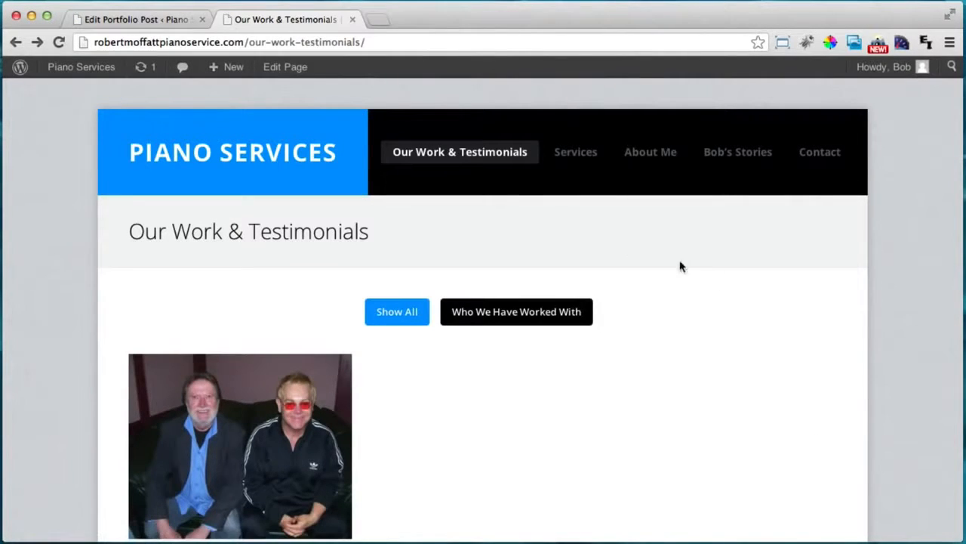
scroll(694, 280, down, 1)
click(504, 284)
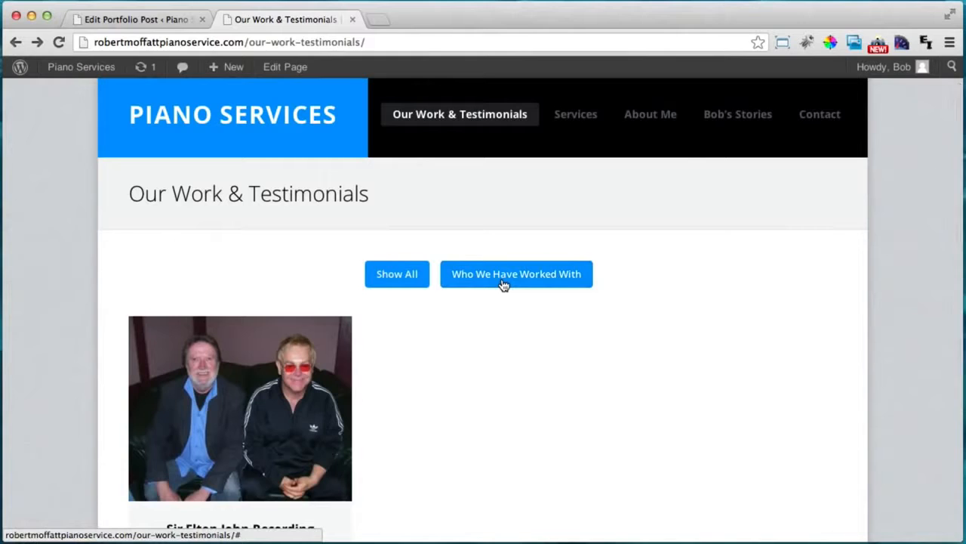
click(583, 278)
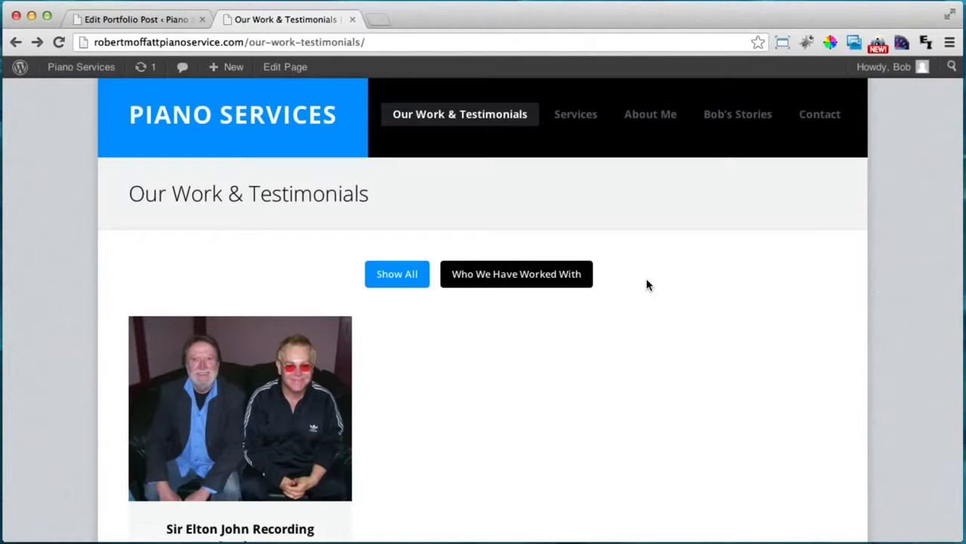
- Scroll through the filtered portfolio grid, then return to the Sir Elton John post editor
scroll(646, 287, down, 2)
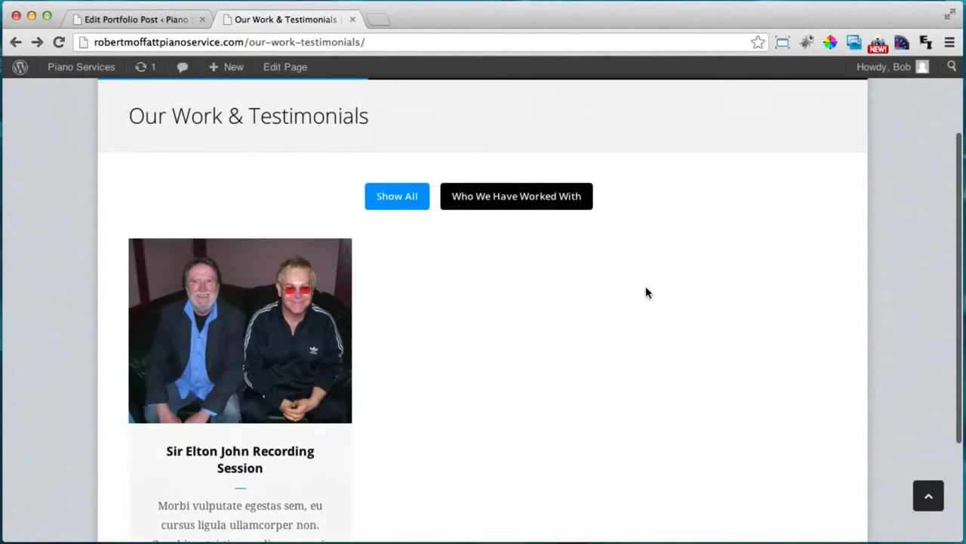
scroll(647, 293, down, 2)
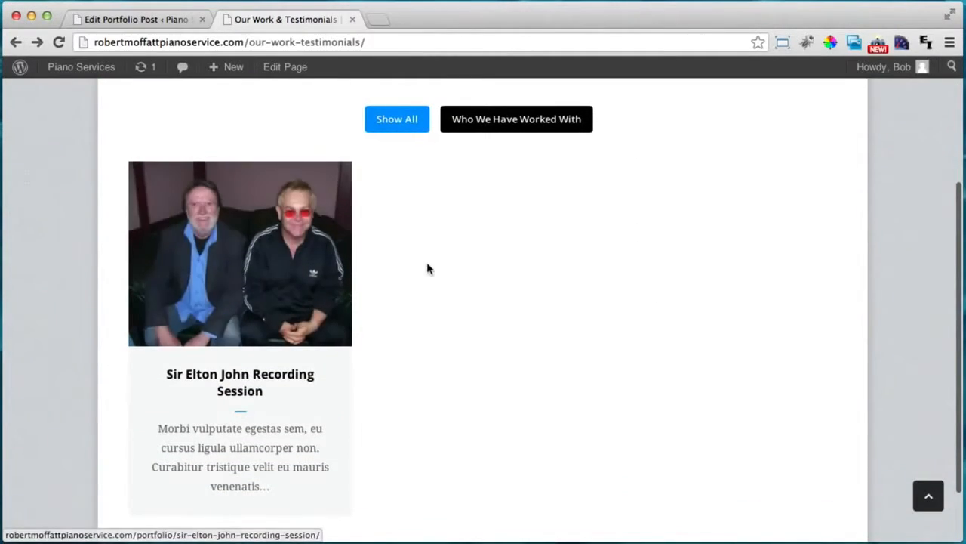
scroll(731, 261, up, 3)
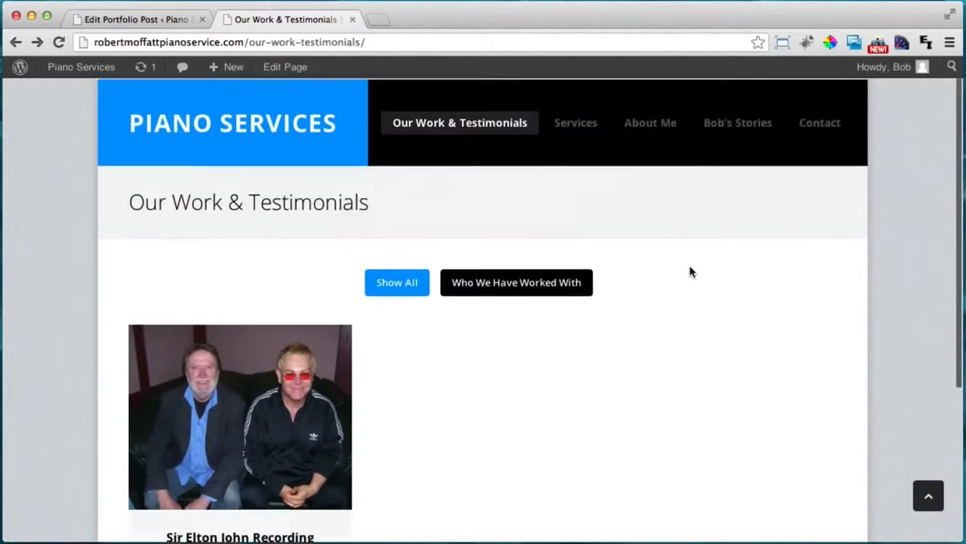
scroll(634, 267, down, 2)
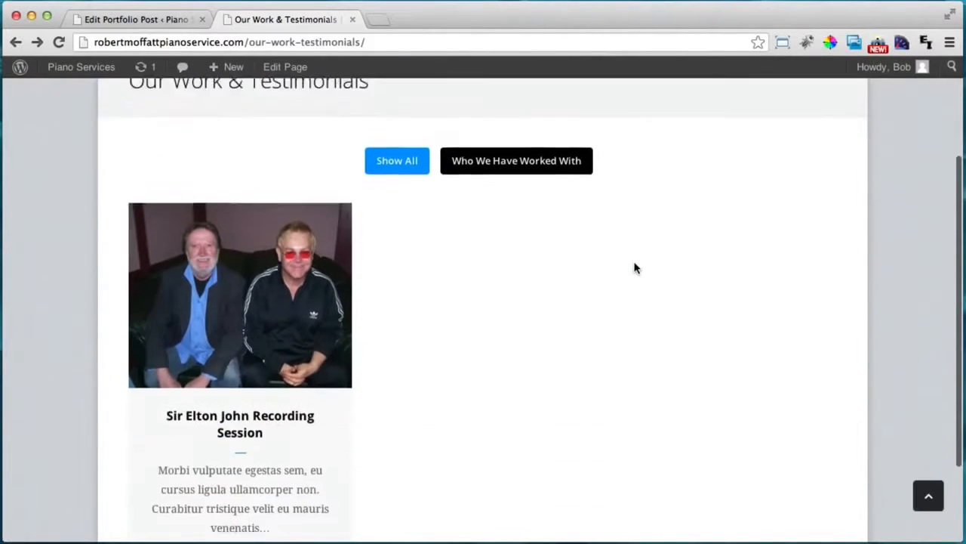
scroll(634, 268, up, 2)
scroll(573, 279, down, 3)
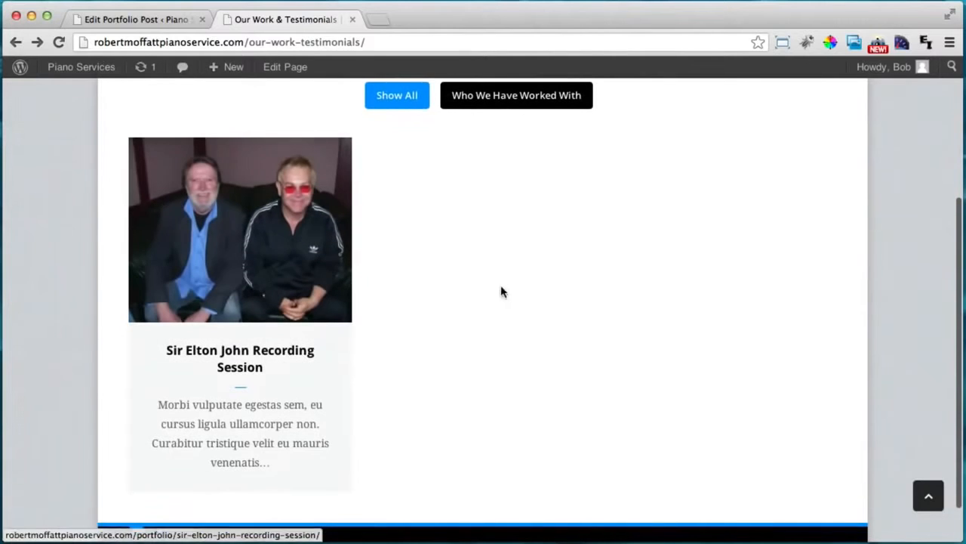
scroll(610, 400, up, 3)
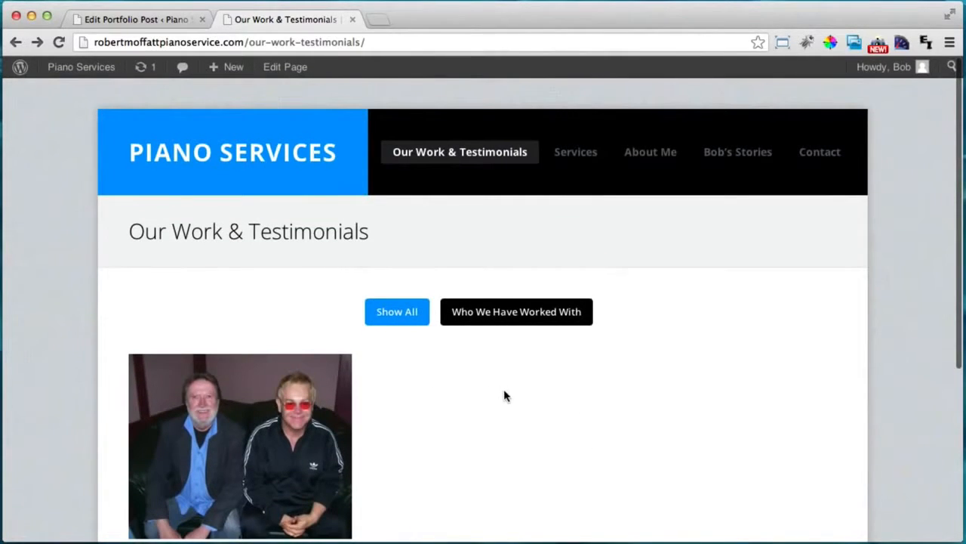
click(137, 20)
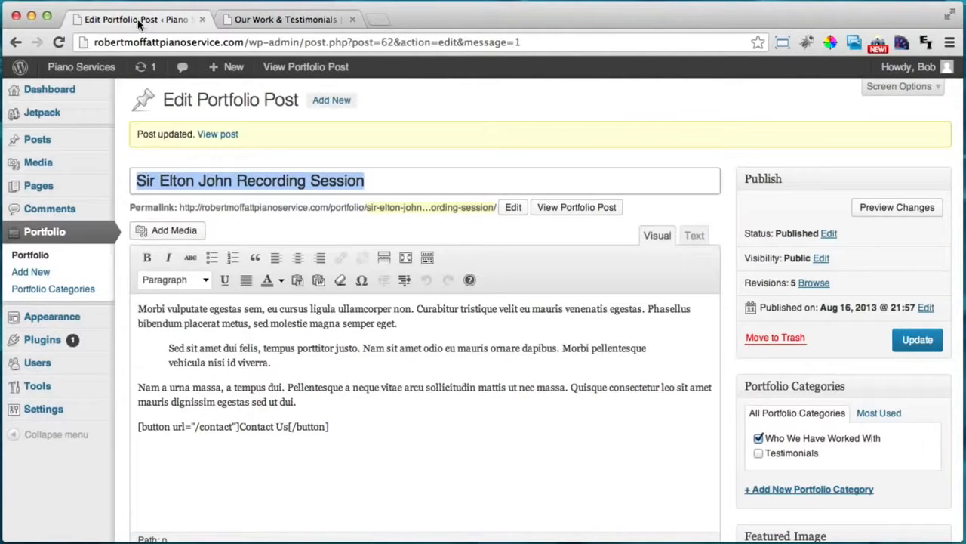
- Start a new portfolio post titled '2 Pianos, 4 Hands'
click(336, 101)
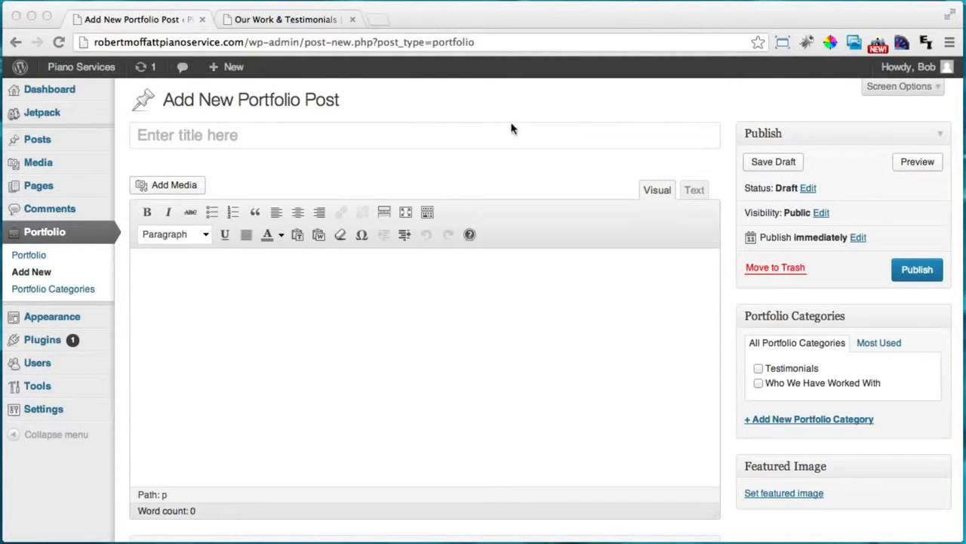
click(448, 145)
text(2 Pianos, 4 Hands)
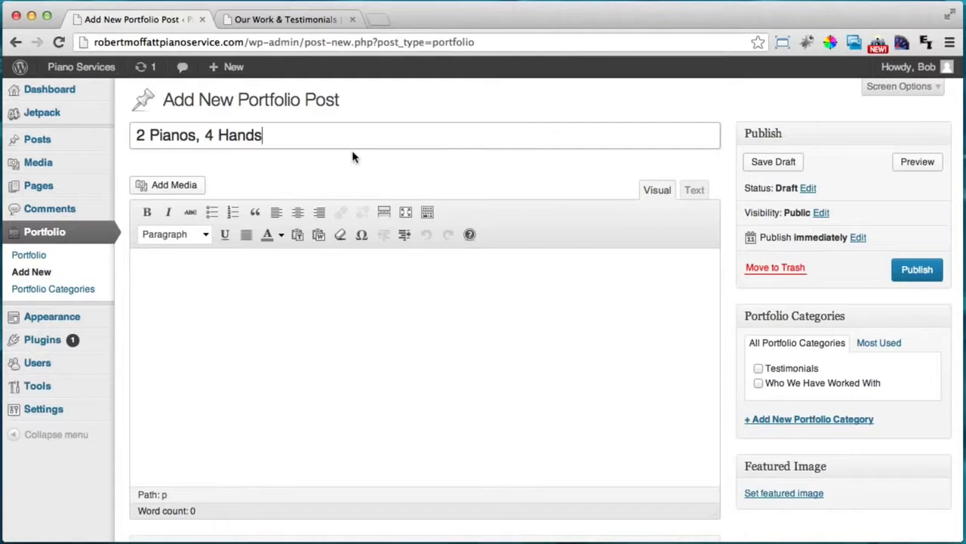
click(384, 352)
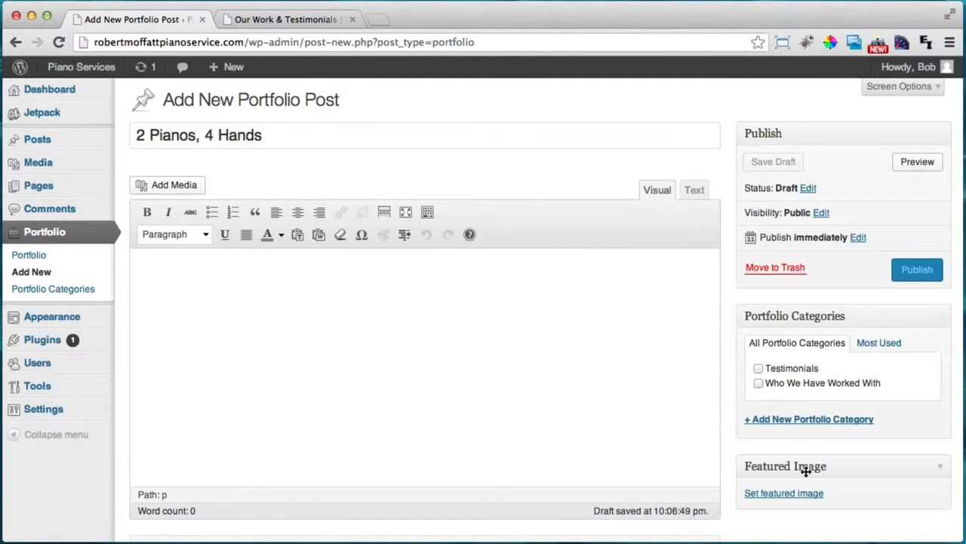
- Upload 2 Pianos, 4 Hands.jpg and set it as the post's featured image
click(796, 493)
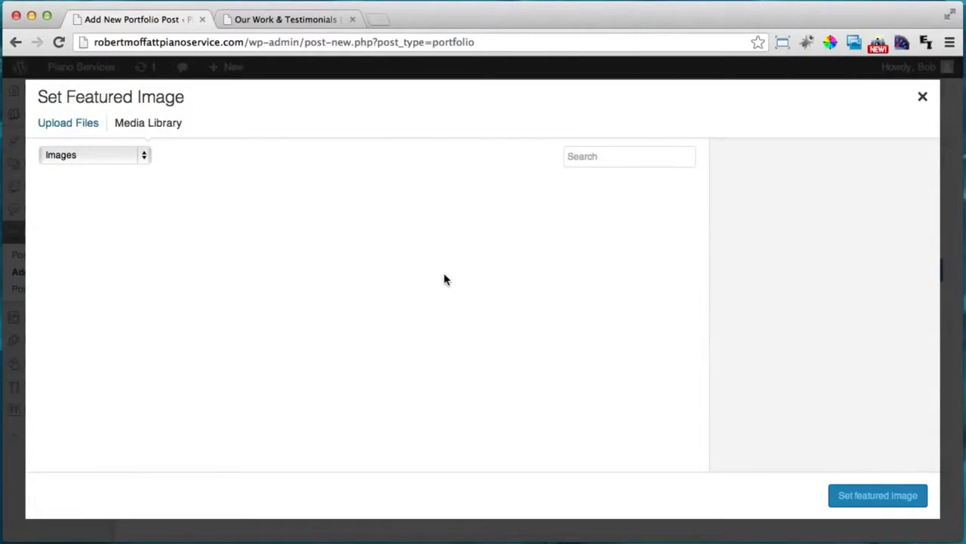
click(74, 127)
click(490, 353)
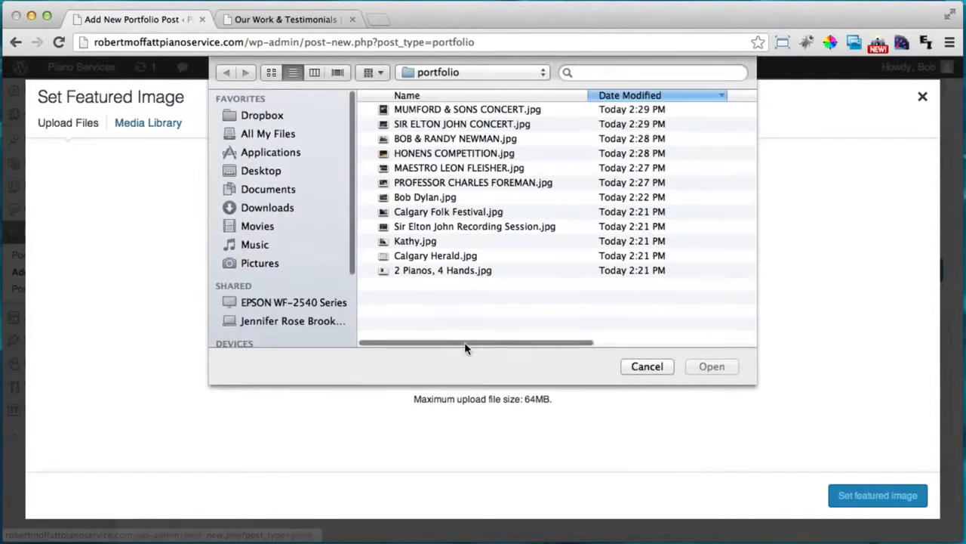
click(451, 274)
click(712, 366)
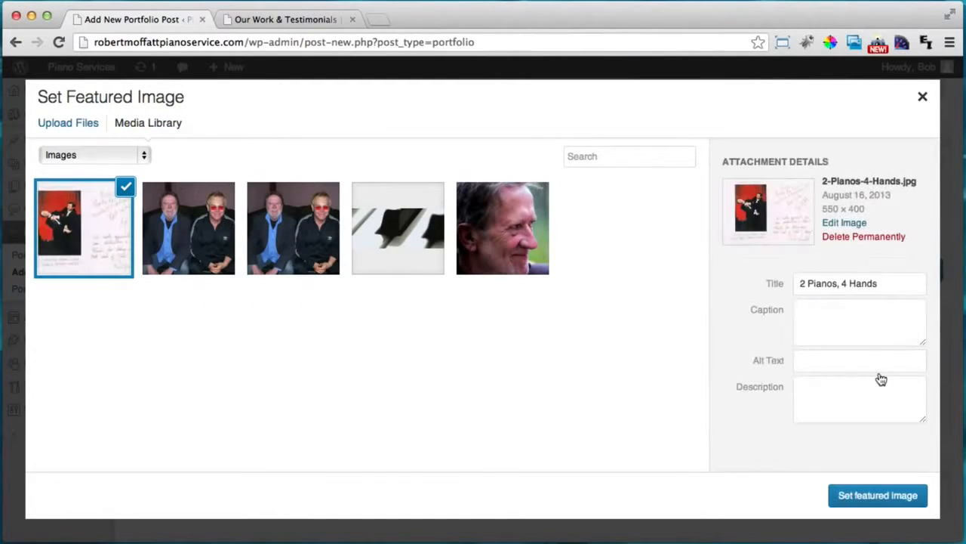
click(879, 495)
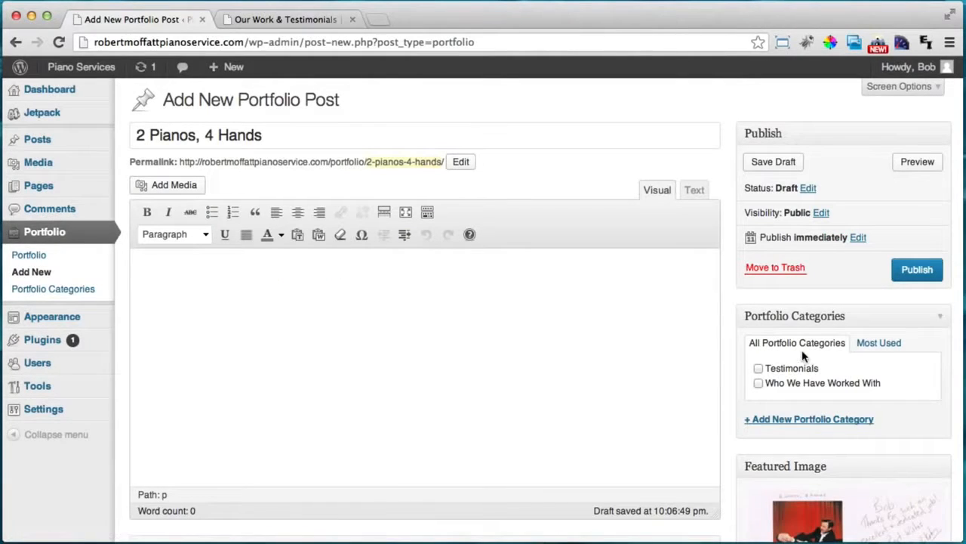
- File the post under Testimonials and publish it
scroll(825, 356, down, 1)
scroll(825, 356, down, 1)
click(758, 346)
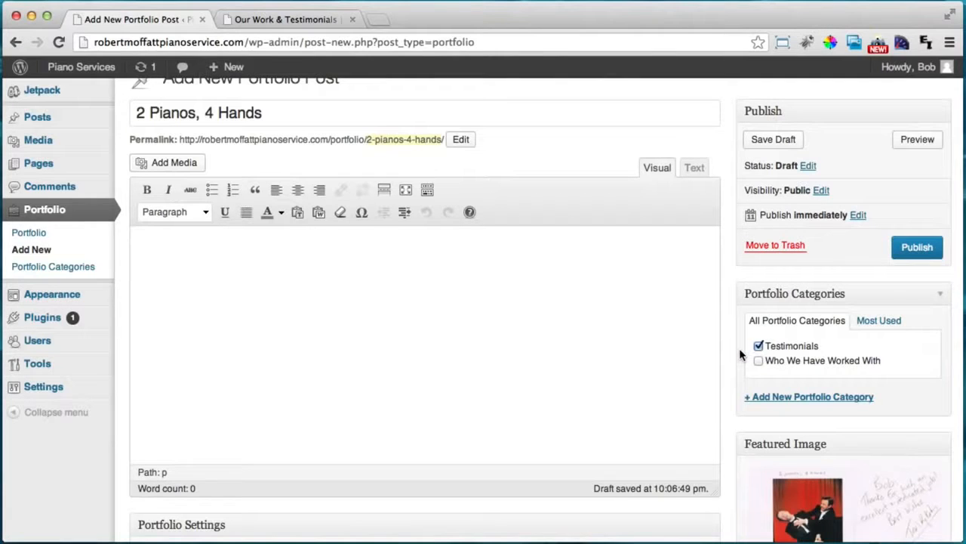
click(913, 249)
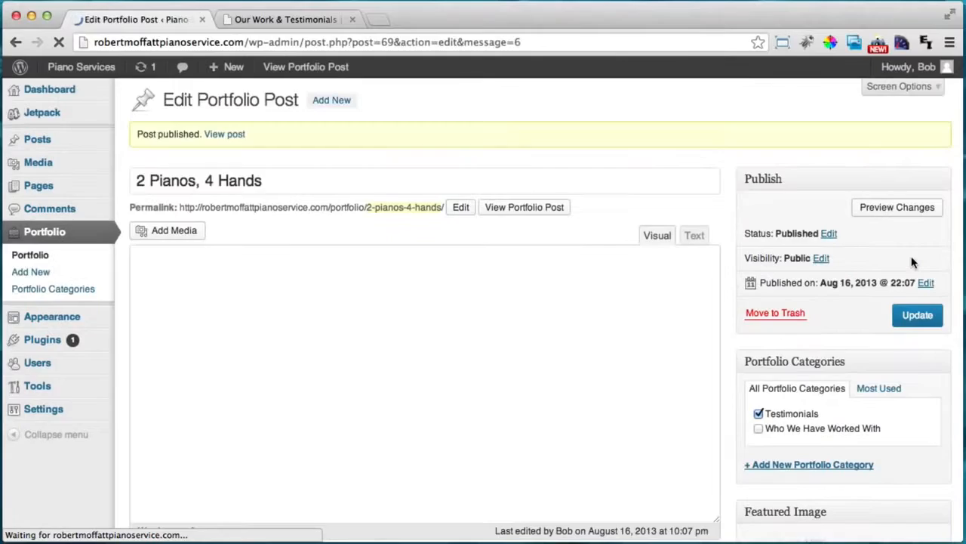
- View the Sir Elton John item on the live Our Work & Testimonials page
click(288, 21)
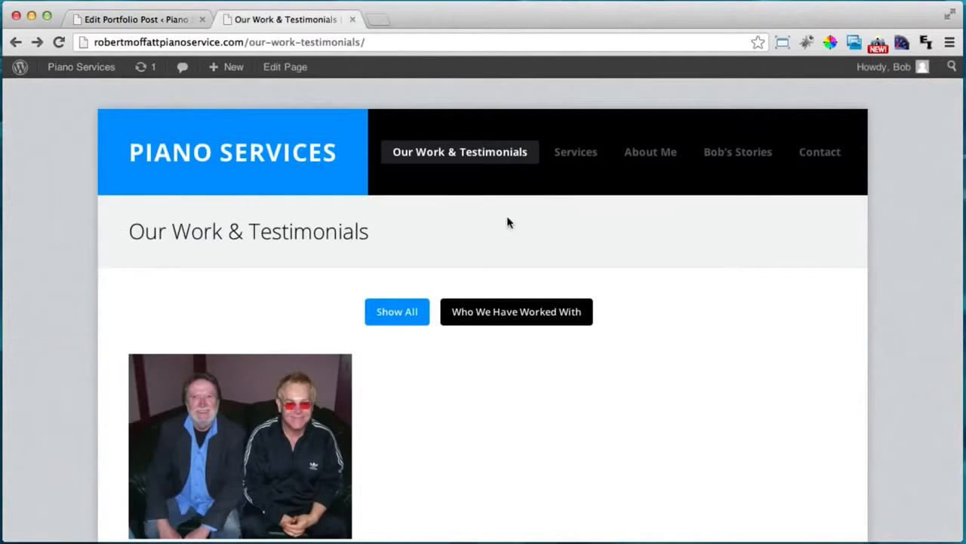
scroll(483, 249, down, 3)
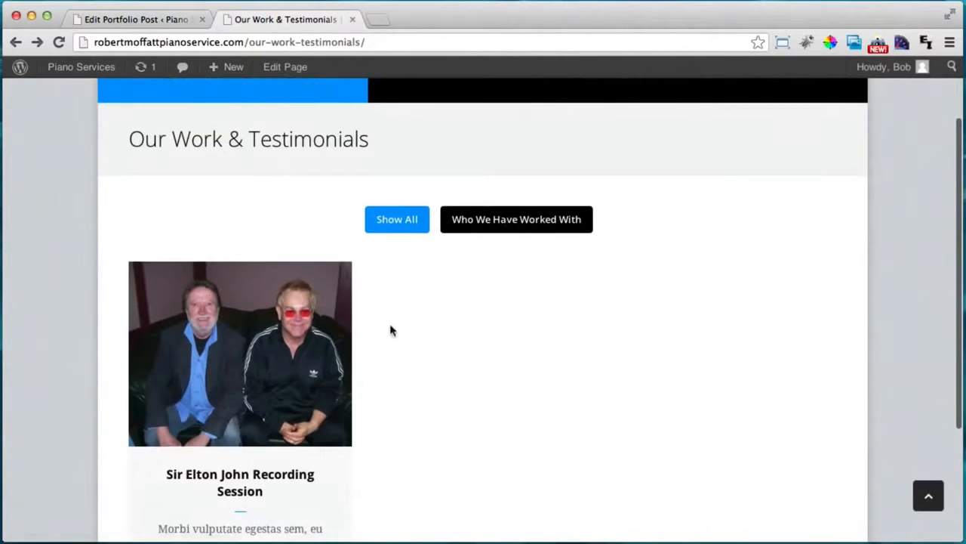
click(300, 378)
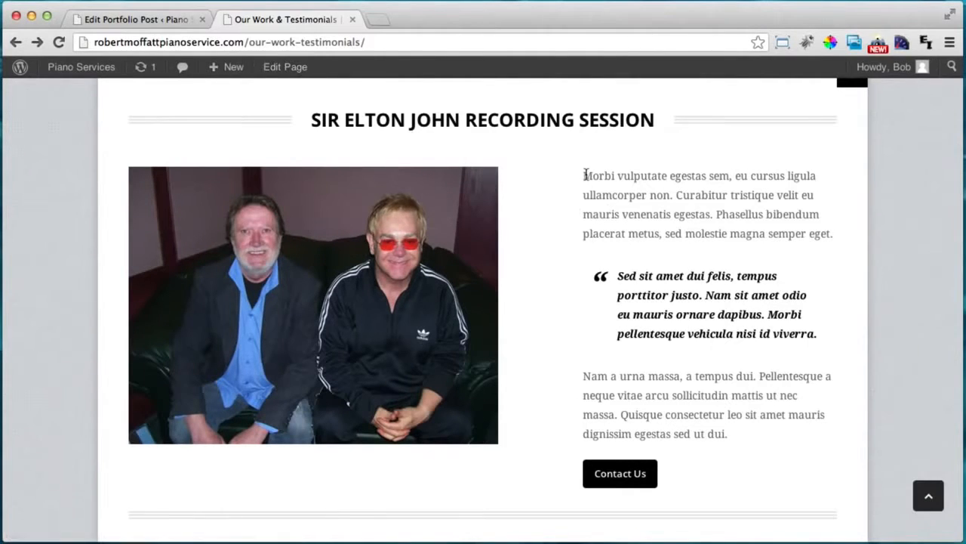
- Open the Sir Elton John post from the Portfolio list and copy its whole body text
click(286, 74)
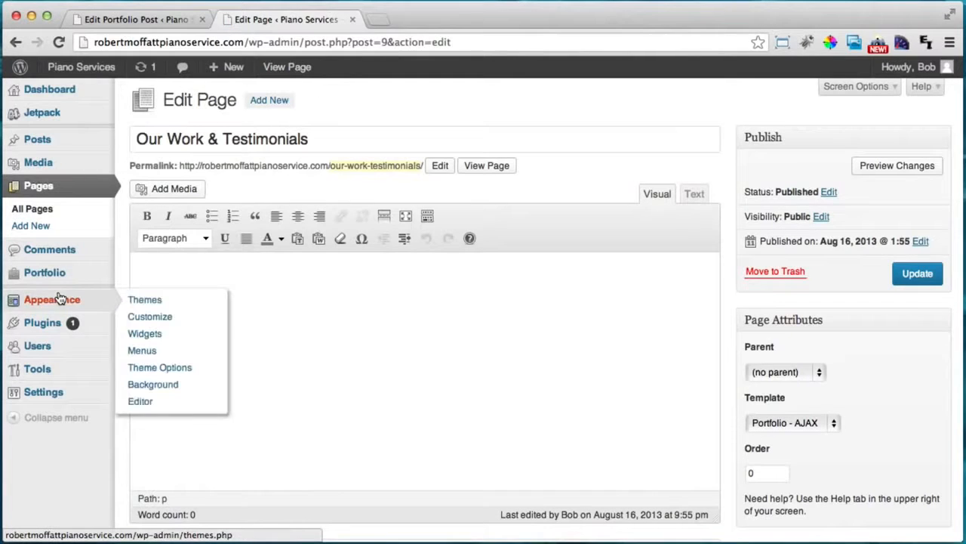
mouse_move(66, 277)
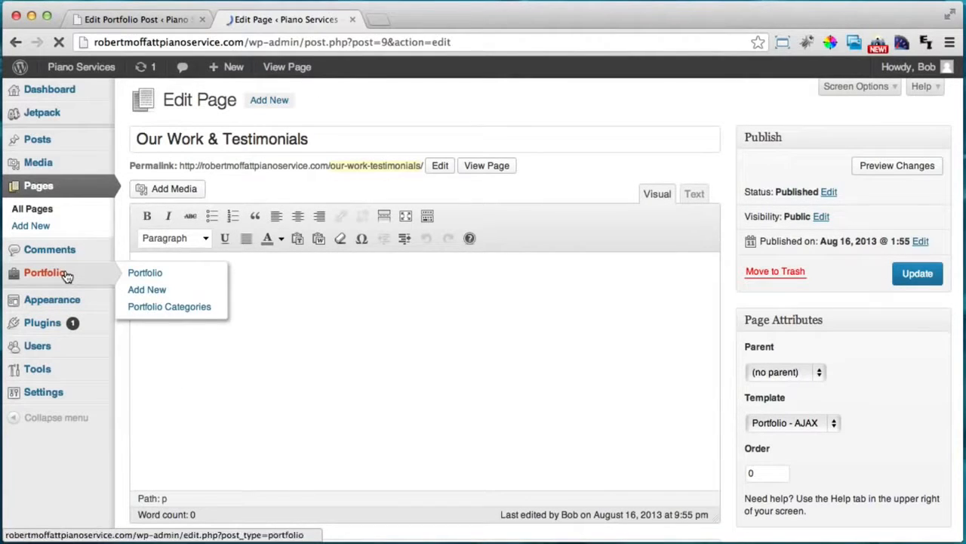
click(67, 274)
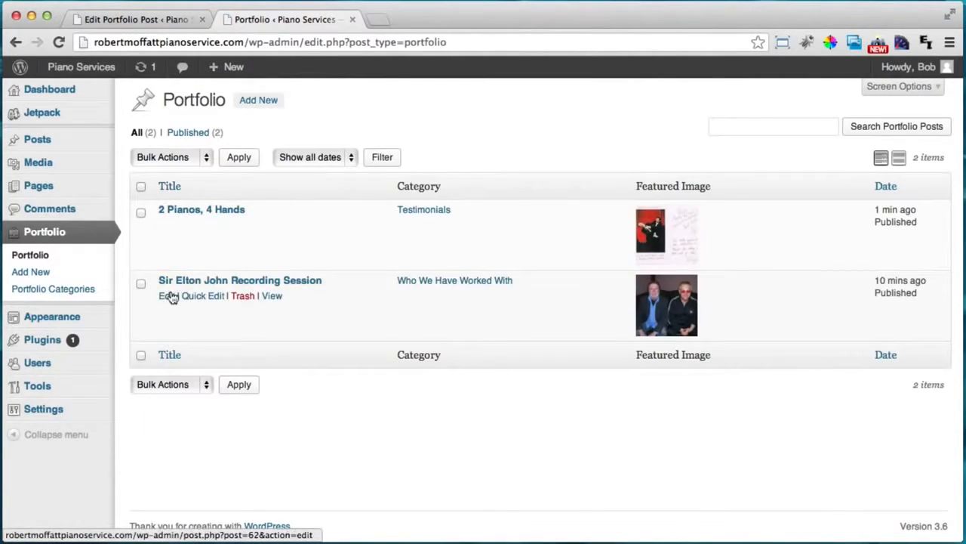
click(168, 297)
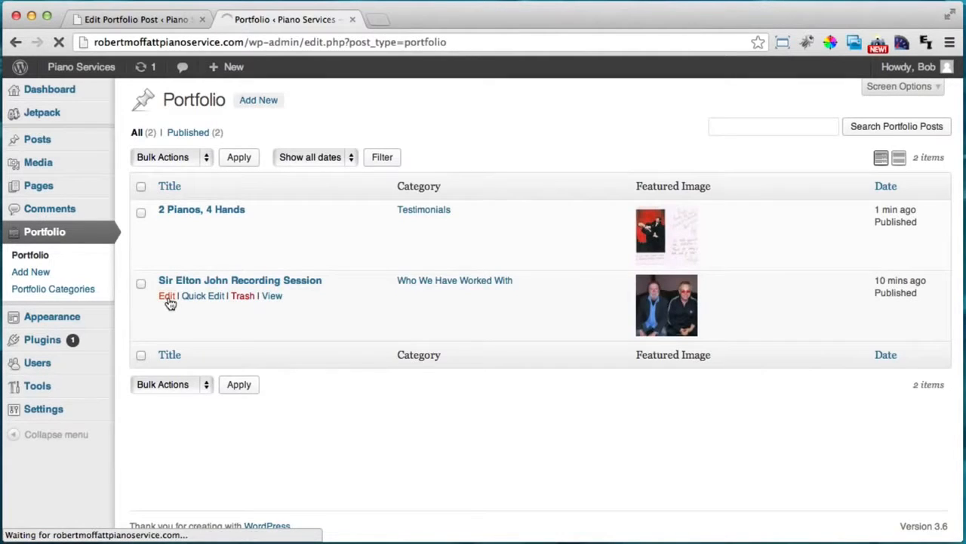
drag(375, 442, 109, 248)
key(super+c)
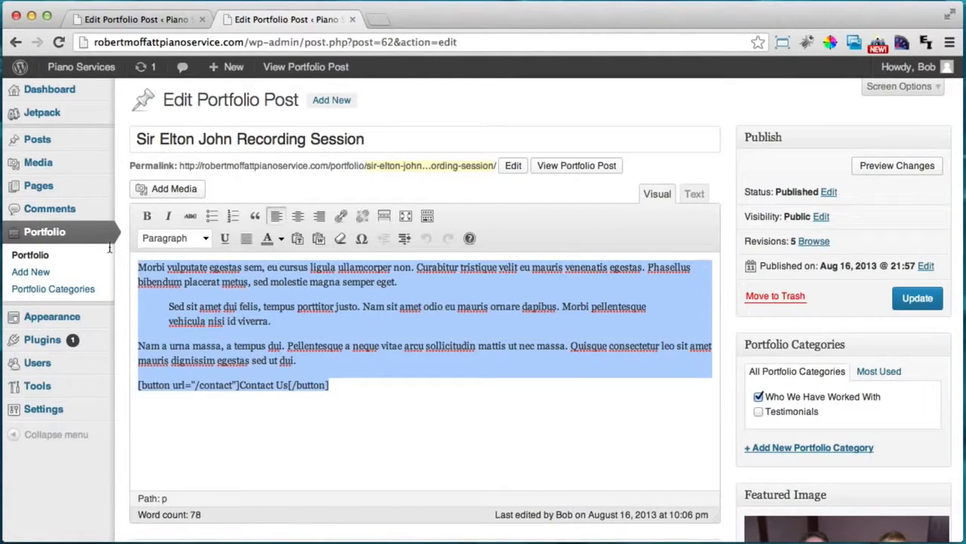
click(43, 234)
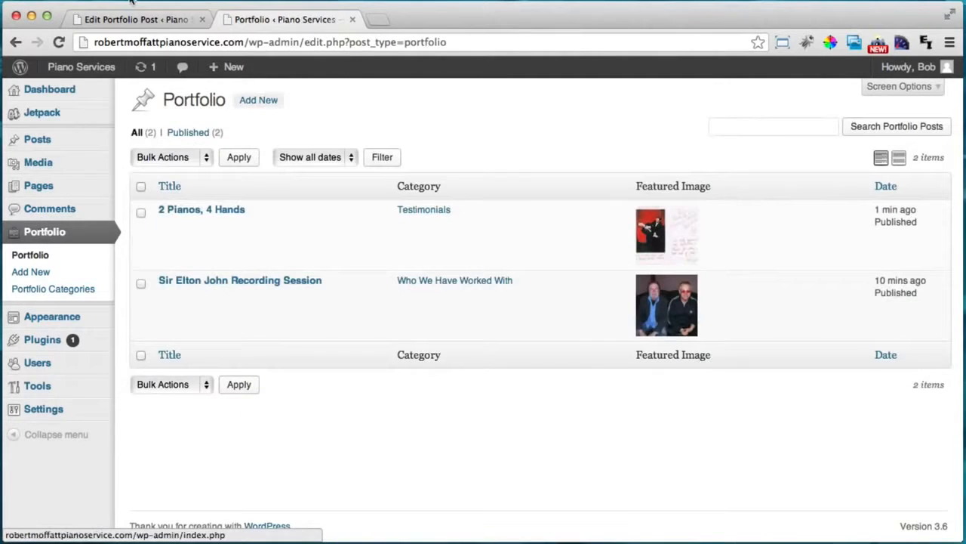
click(147, 19)
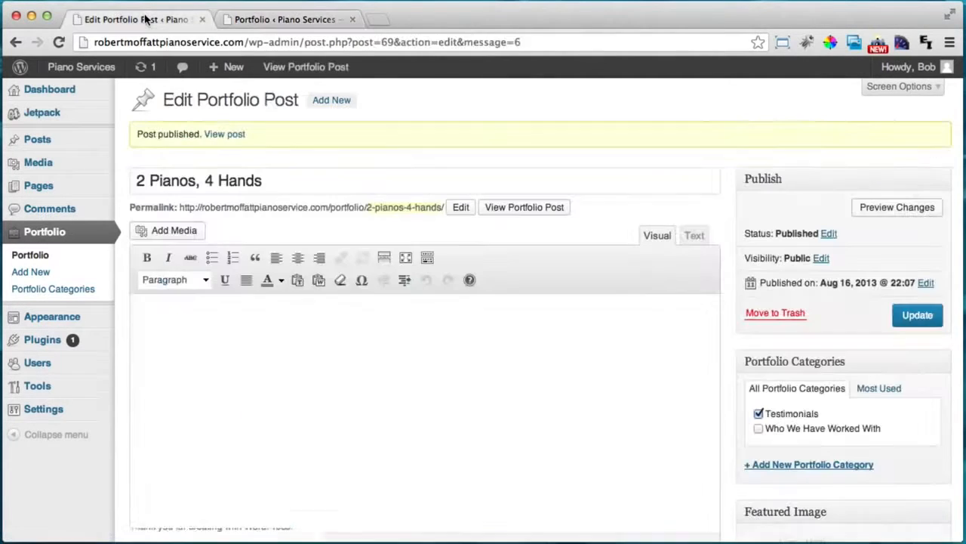
- Paste the copied paragraphs and Contact Us button into the 2 Pianos, 4 Hands body and update
click(252, 383)
key(super+v)
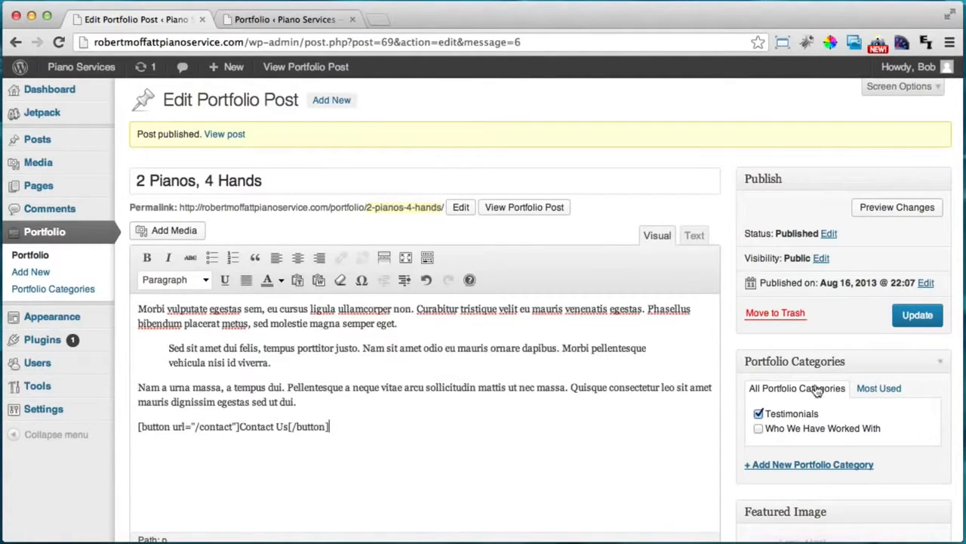
click(914, 319)
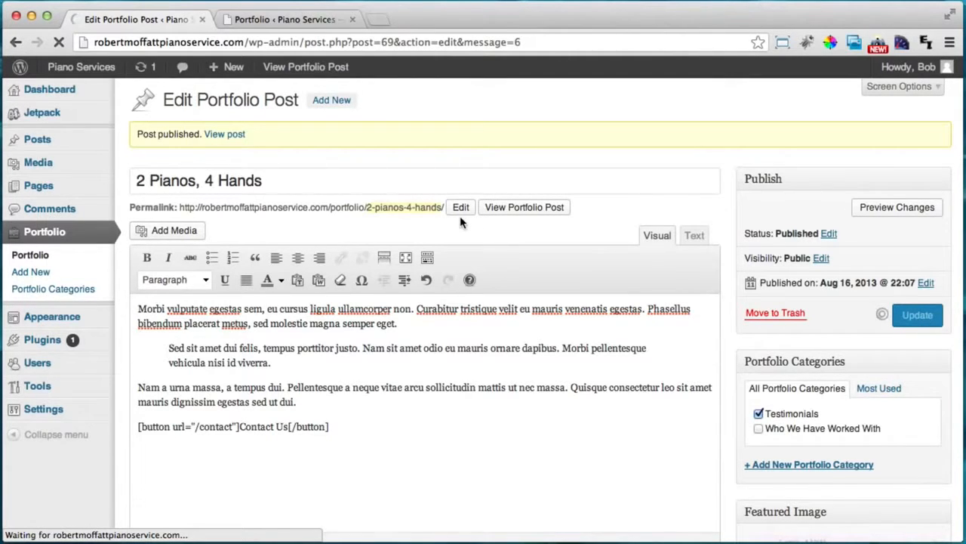
- On the live Our Work & Testimonials page, try the Testimonials, Who We Have Worked With and Show All filters
click(281, 20)
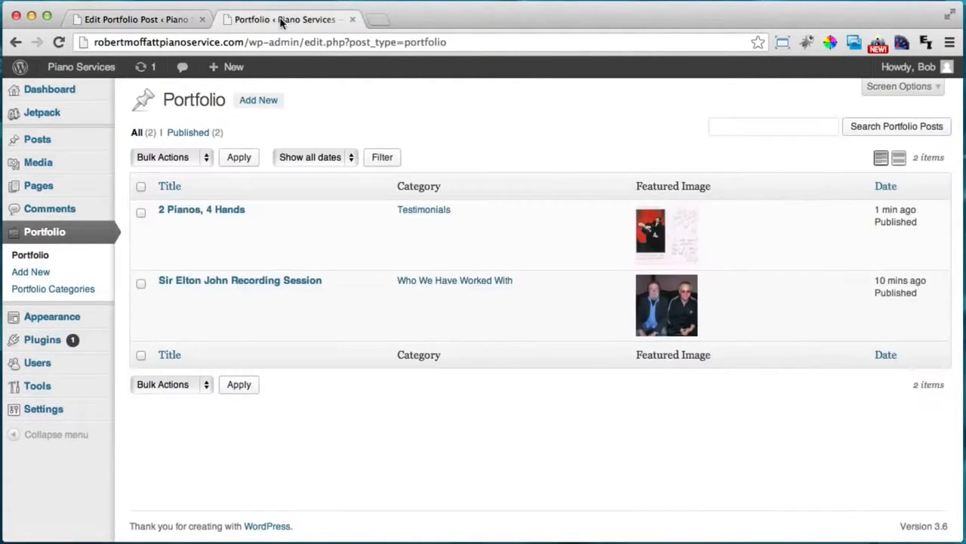
mouse_move(81, 68)
click(100, 104)
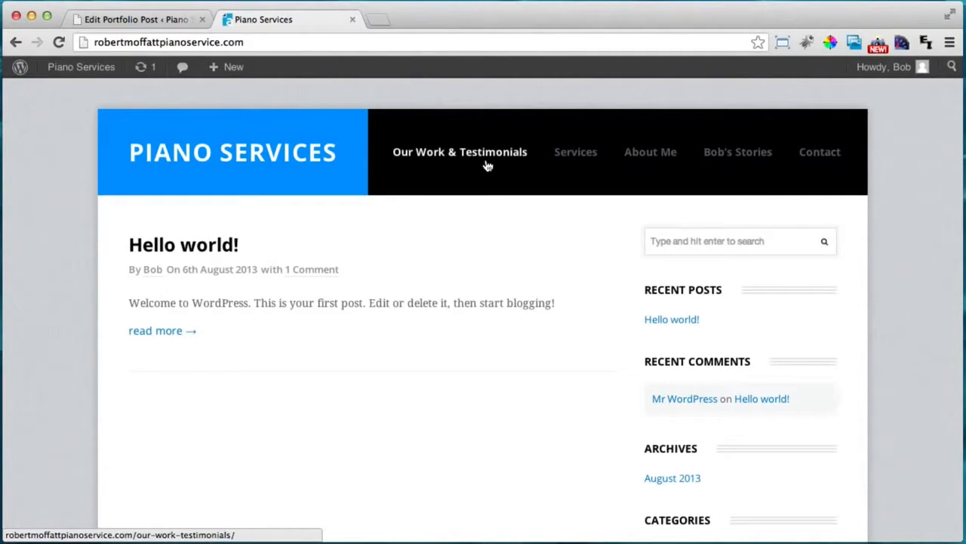
click(487, 165)
scroll(714, 302, down, 2)
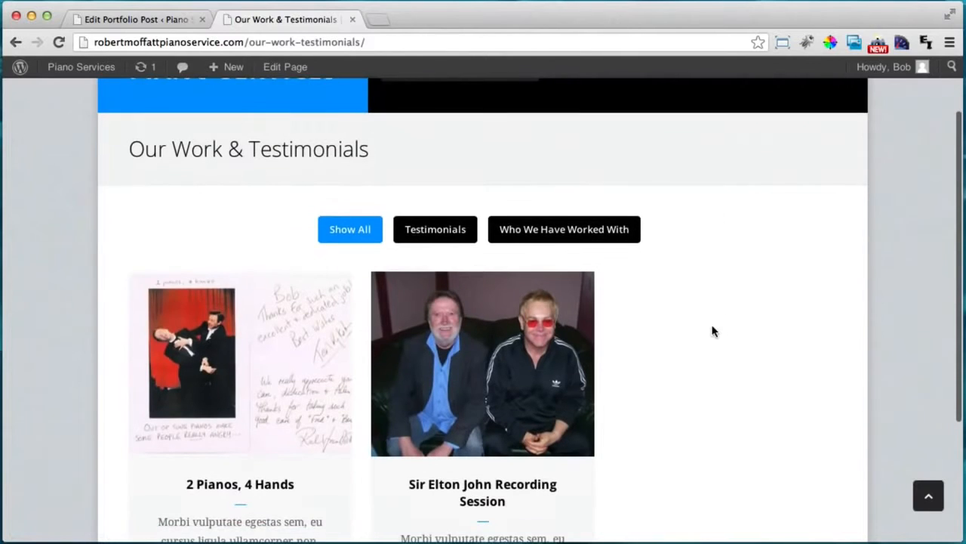
click(442, 231)
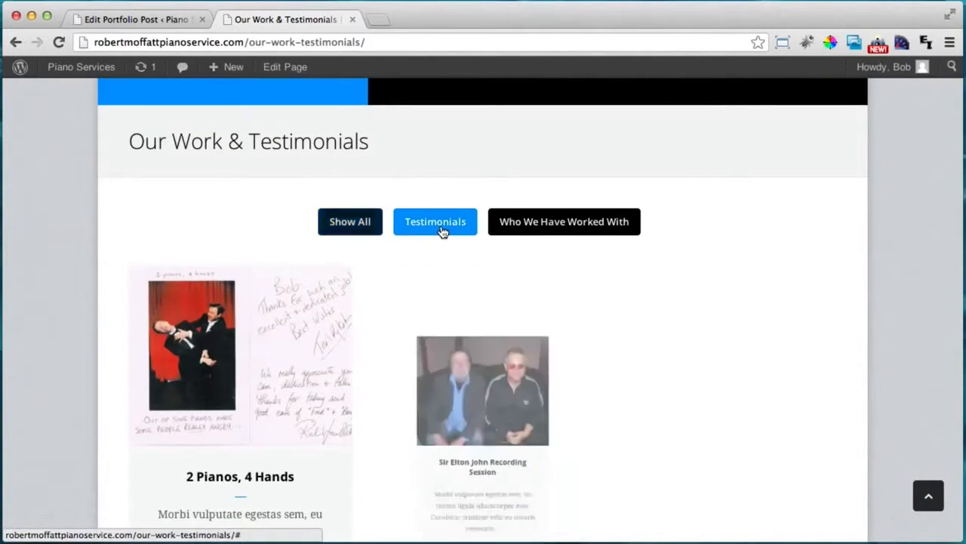
click(554, 226)
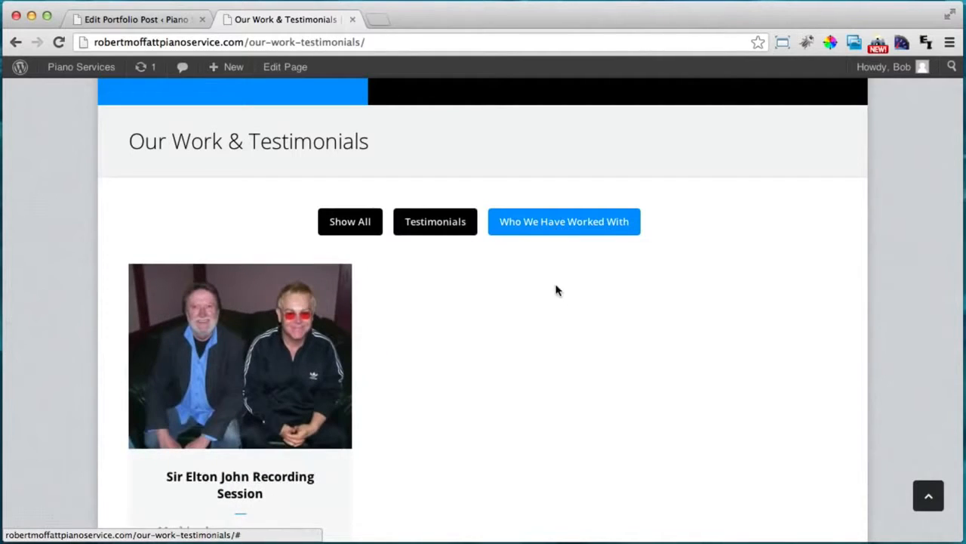
click(438, 221)
click(580, 223)
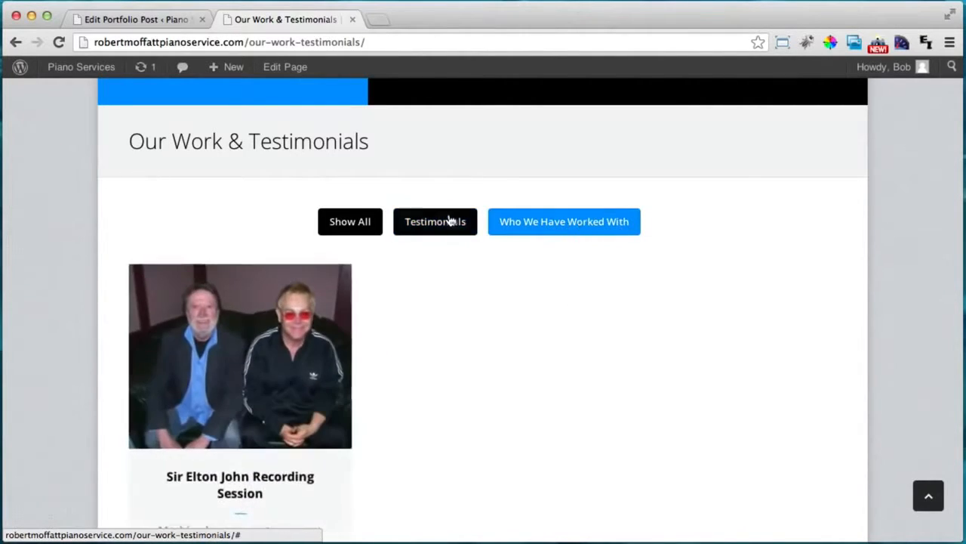
click(437, 220)
click(345, 227)
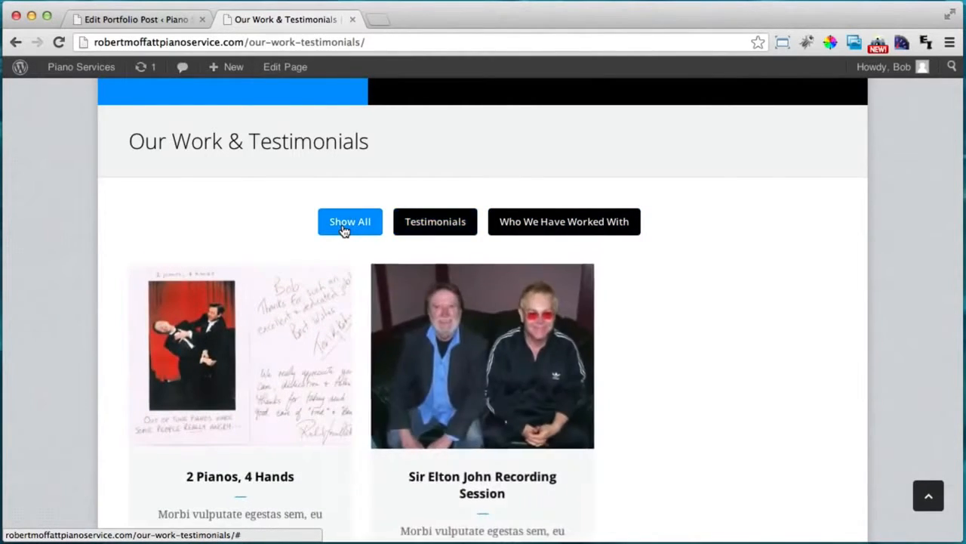
scroll(508, 282, up, 3)
click(140, 21)
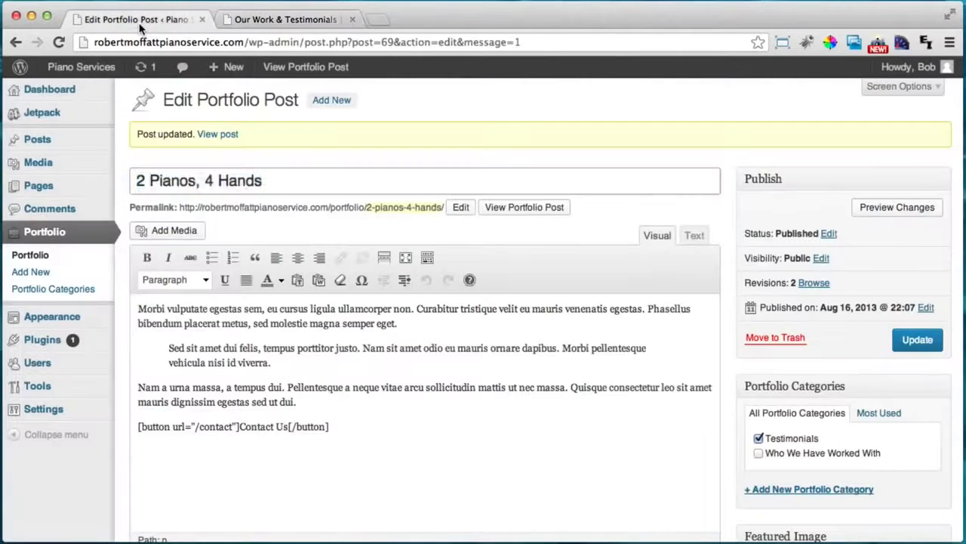
- Start a new portfolio post titled 'Calgary Folk Festival'
click(340, 104)
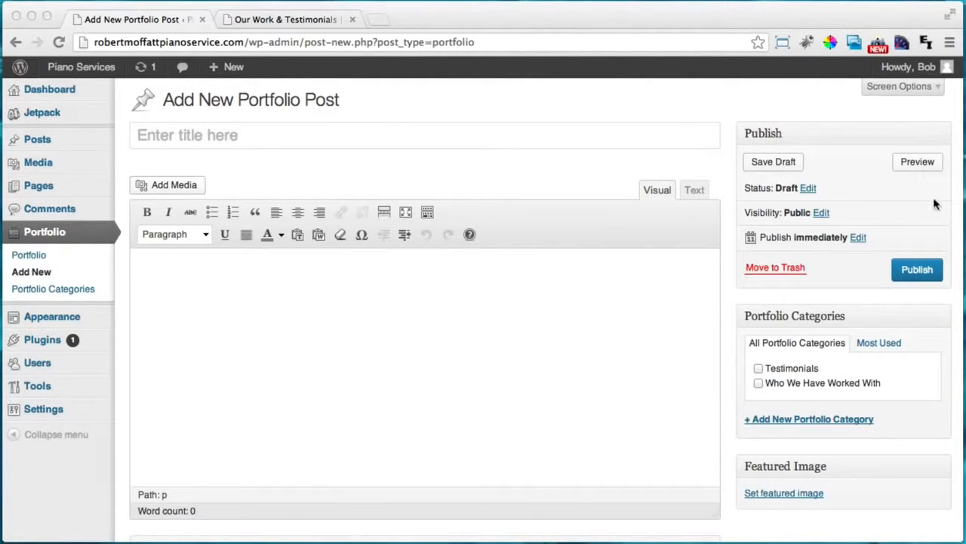
click(349, 146)
text(Calgary Folk Festival)
click(351, 337)
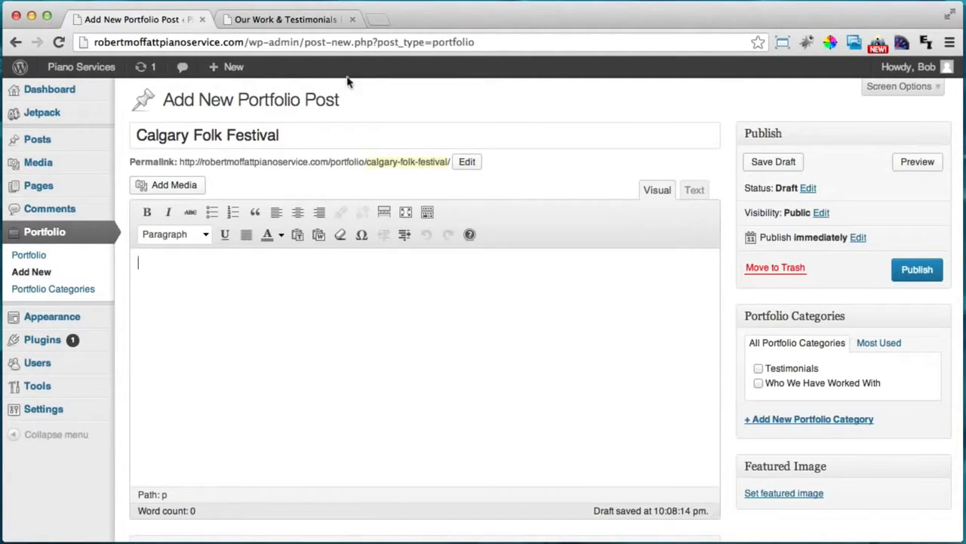
- Upload Calgary Folk Festival.jpg and set it as the featured image
scroll(843, 388, down, 1)
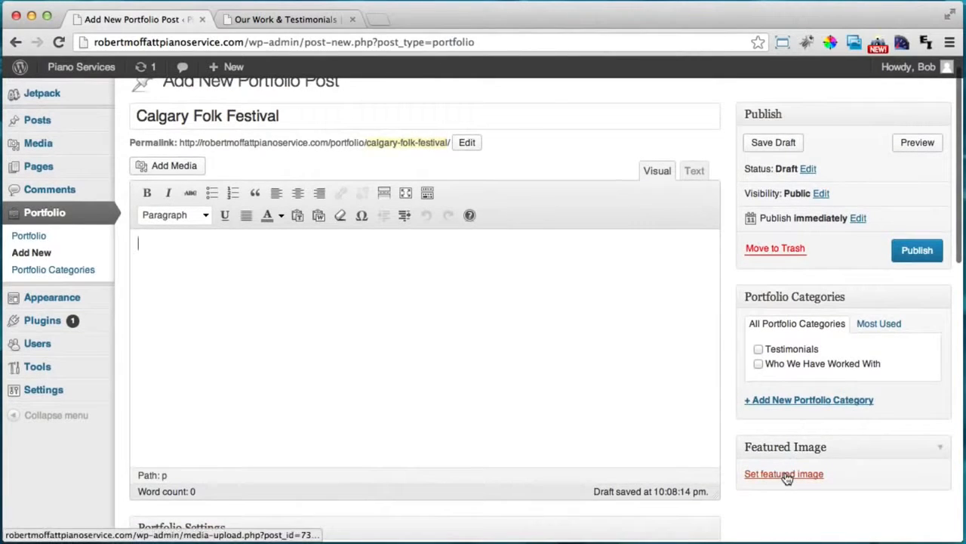
click(785, 473)
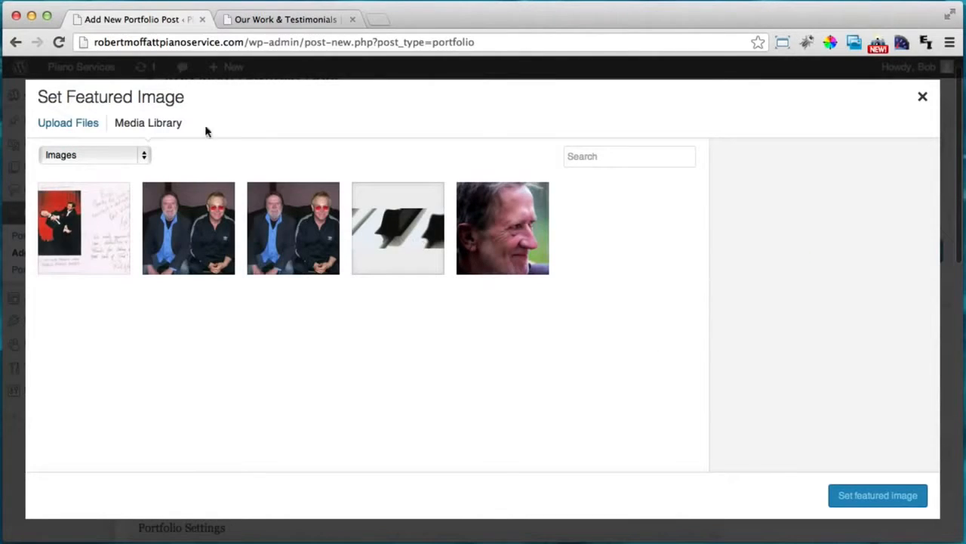
click(78, 130)
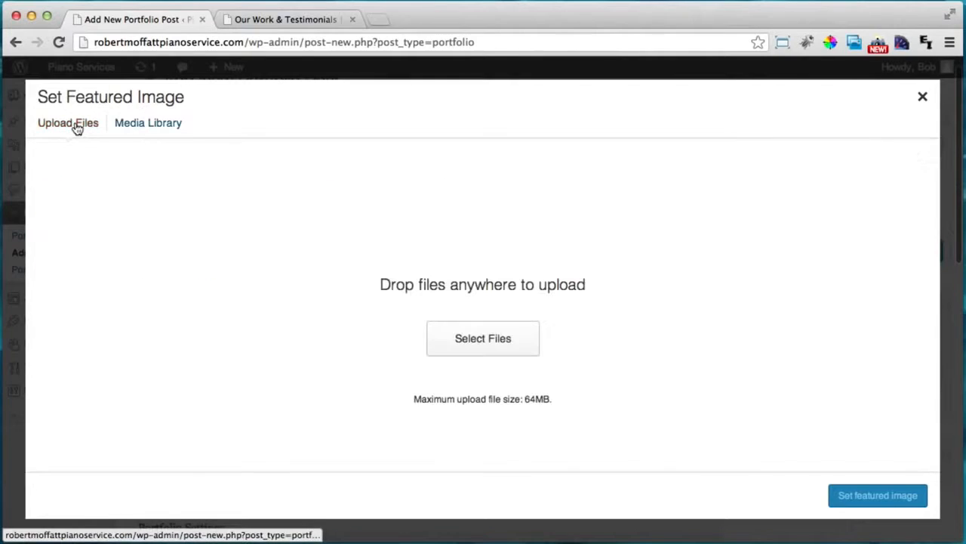
click(510, 343)
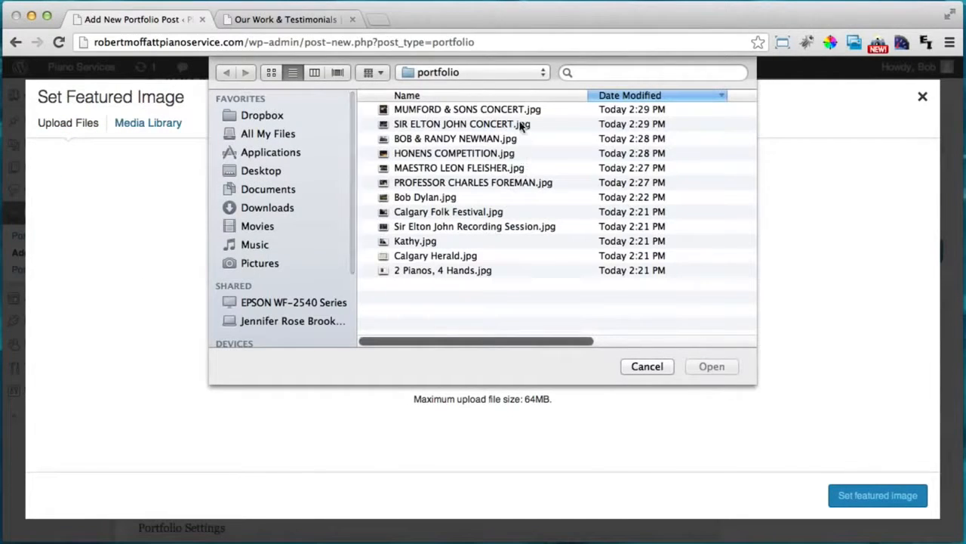
click(446, 211)
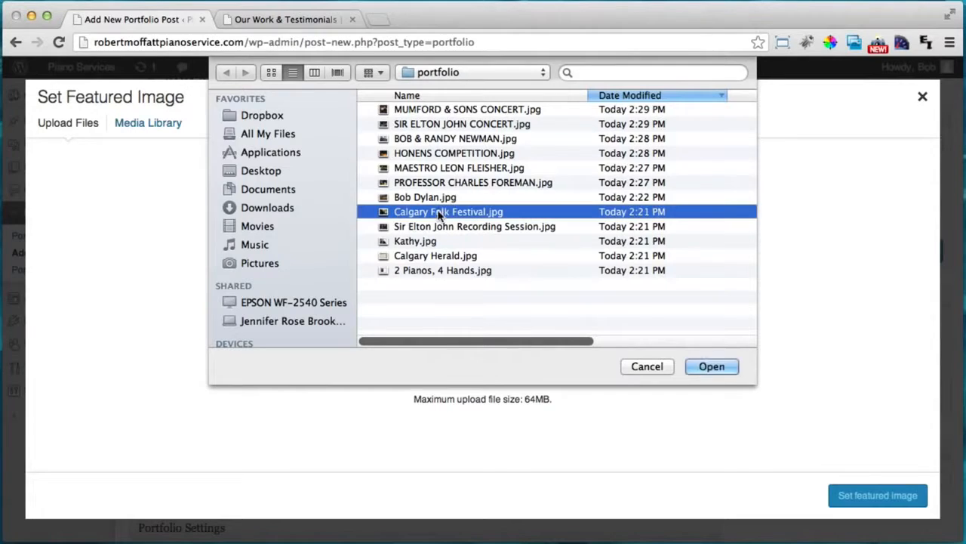
click(710, 366)
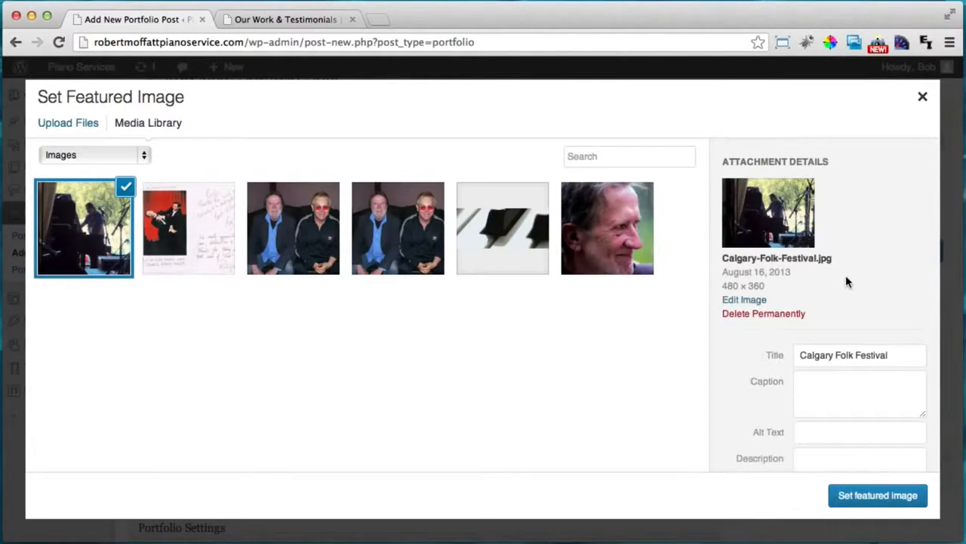
scroll(845, 276, down, 2)
click(876, 496)
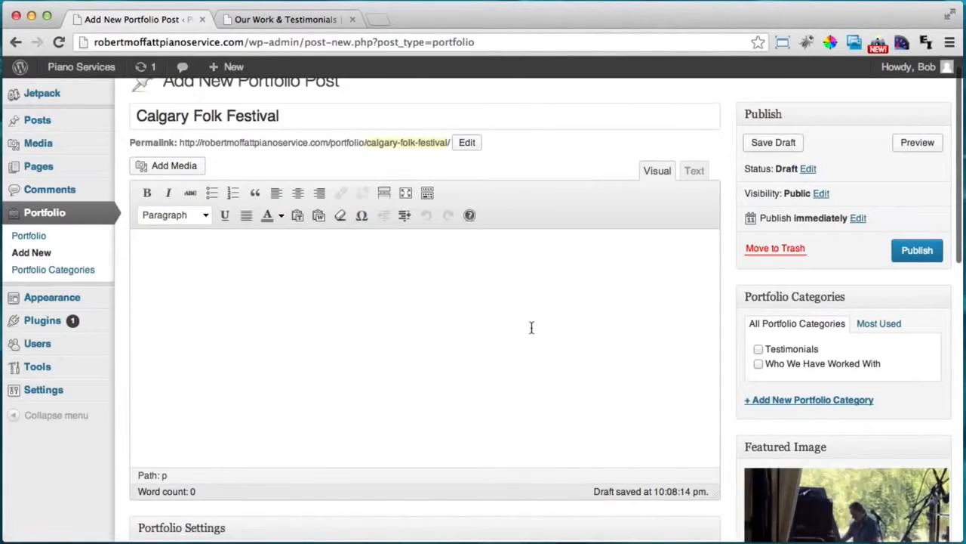
- File the post under Who We Have Worked With and publish it
scroll(654, 301, down, 5)
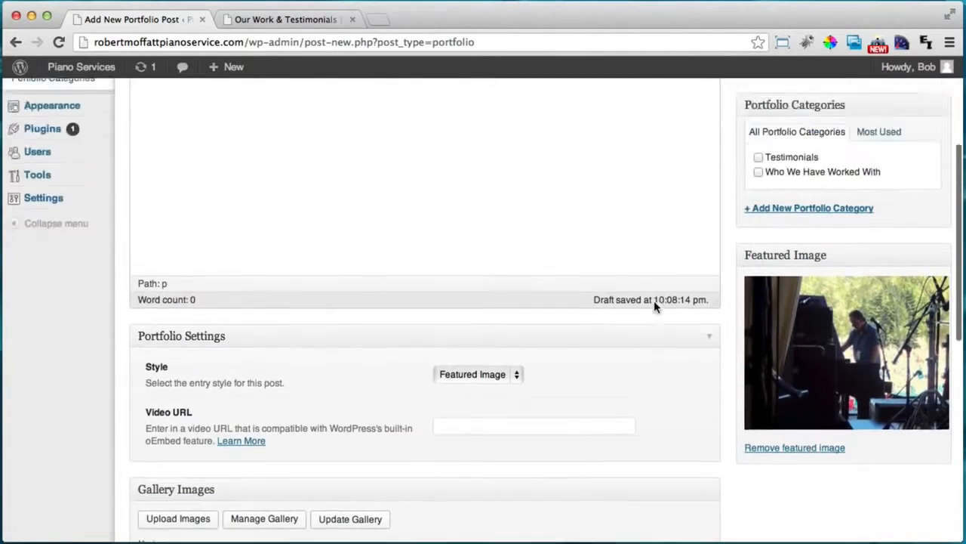
scroll(310, 280, up, 5)
click(317, 300)
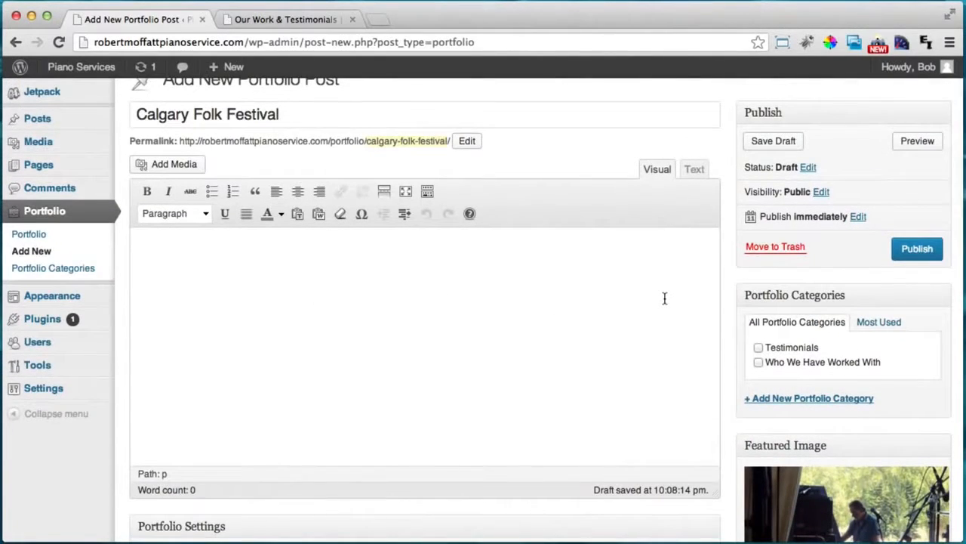
scroll(664, 298, down, 2)
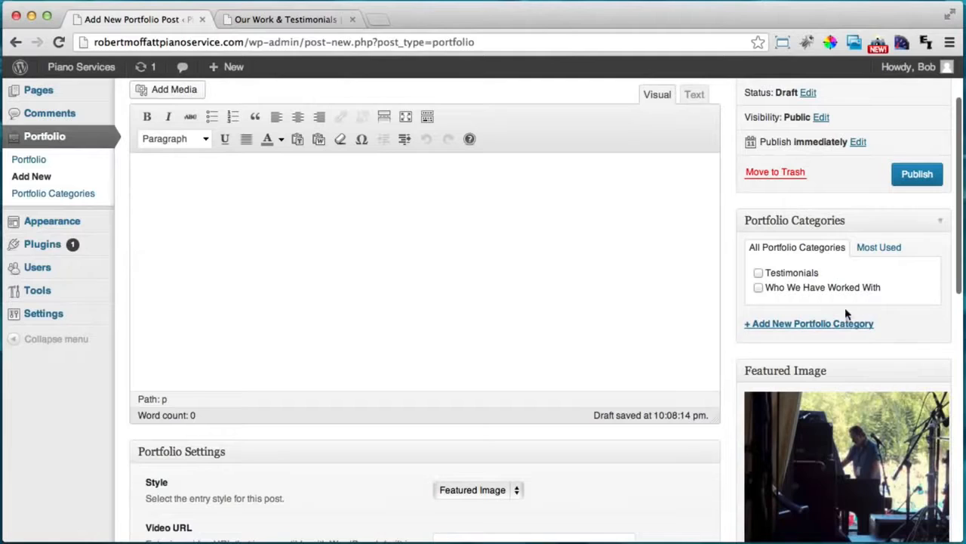
click(759, 289)
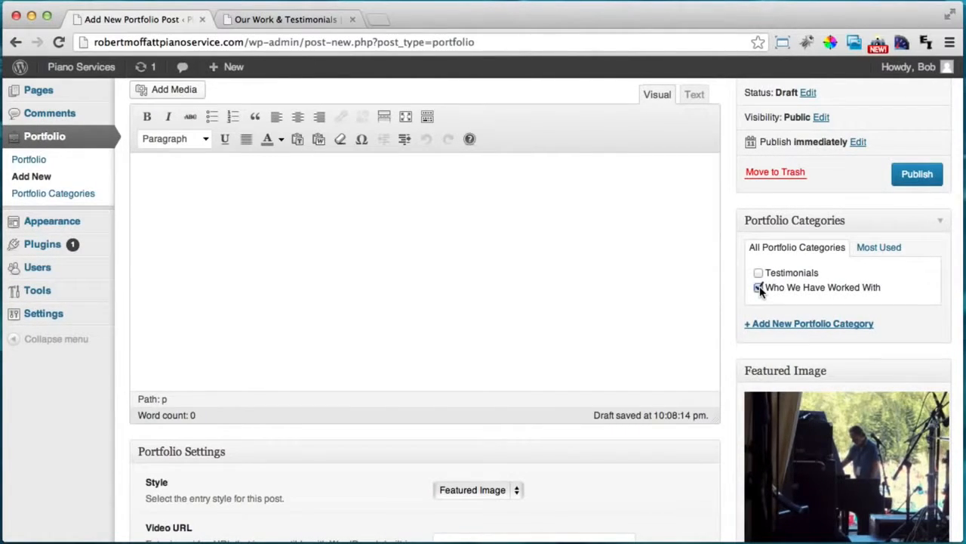
click(917, 174)
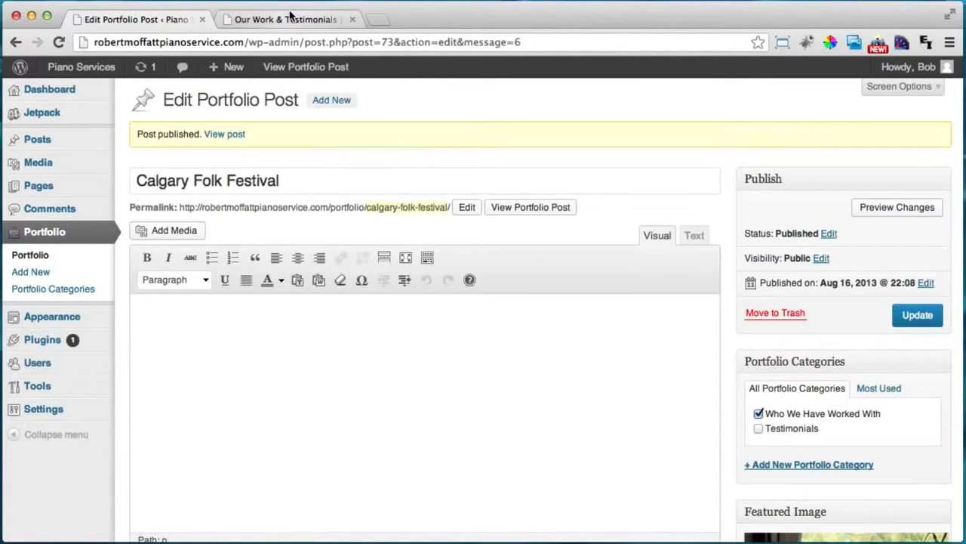
- Reload the live Our Work page to see the new item, then open the admin Portfolio list
click(291, 23)
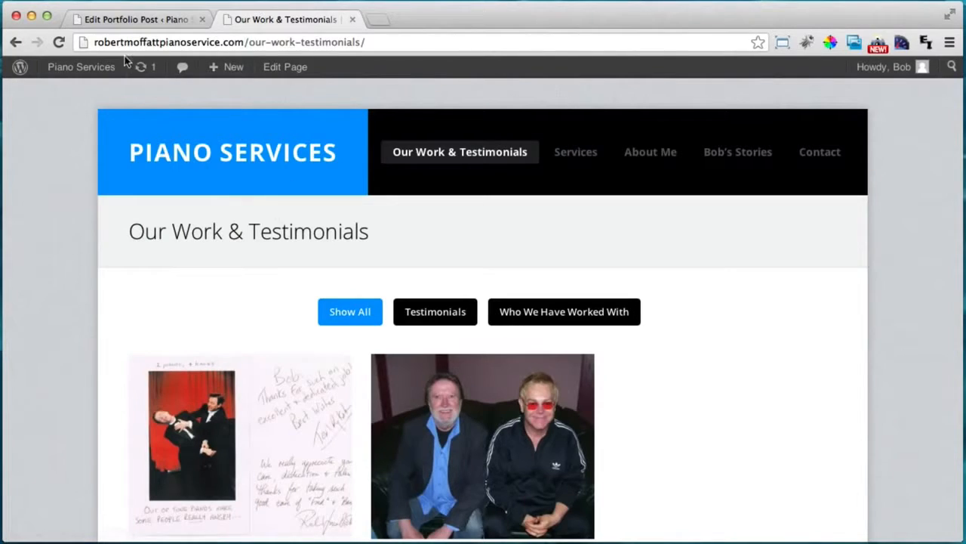
click(61, 44)
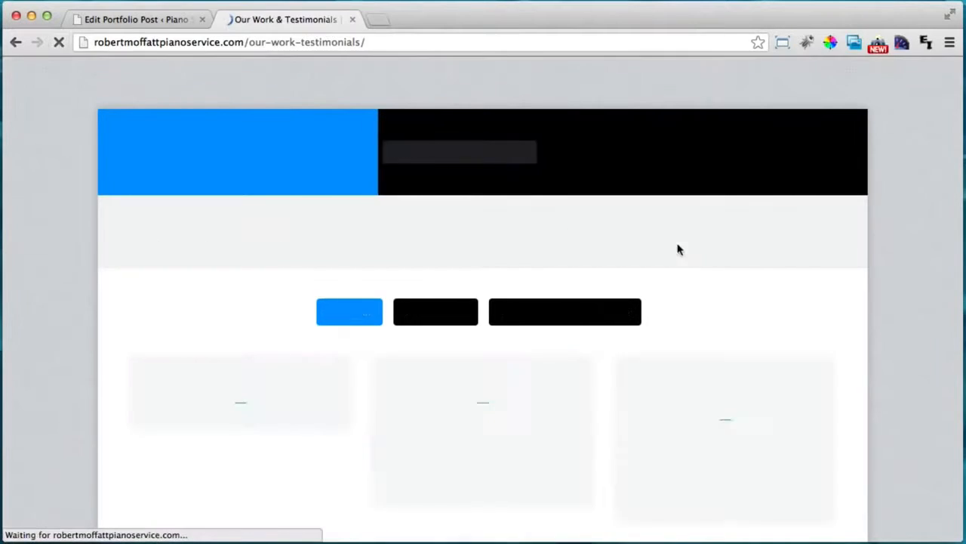
scroll(358, 316, down, 2)
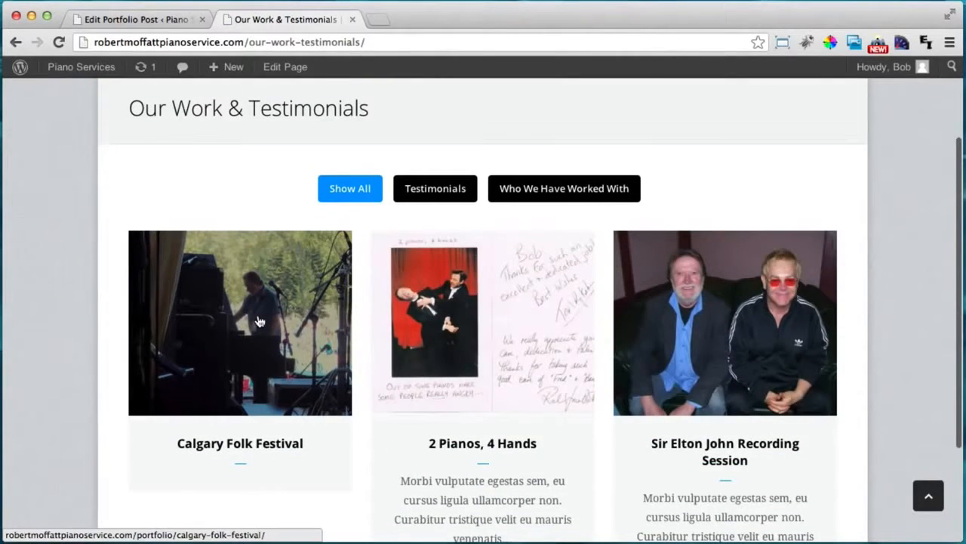
scroll(259, 322, down, 1)
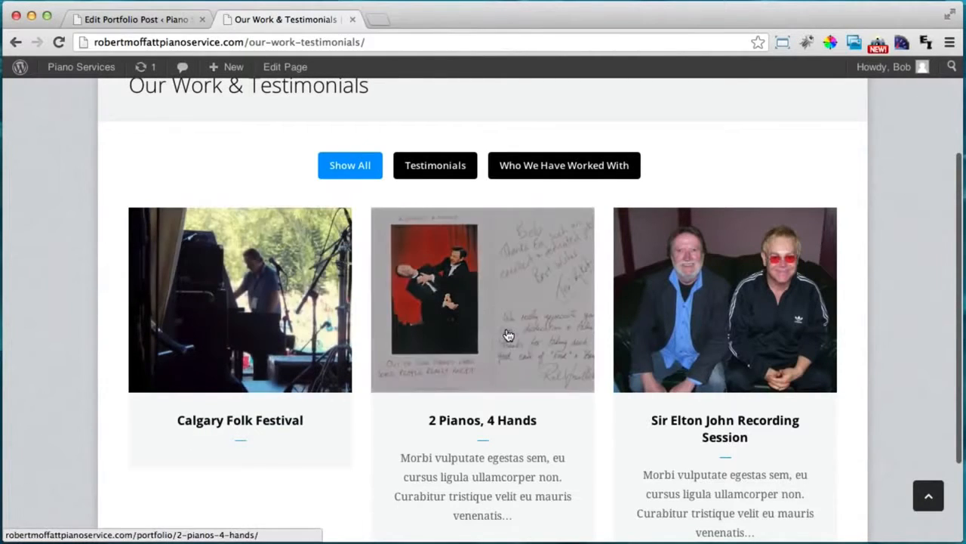
mouse_move(81, 66)
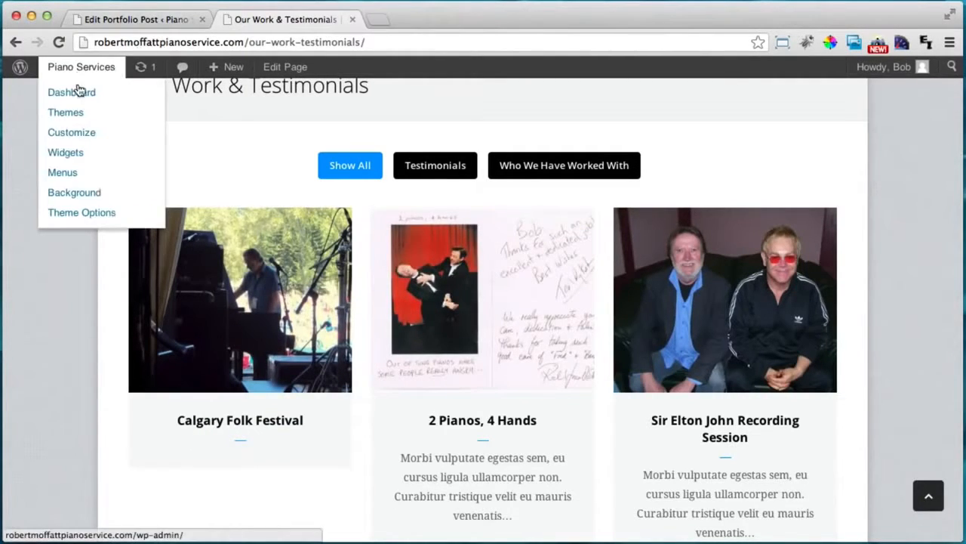
click(85, 100)
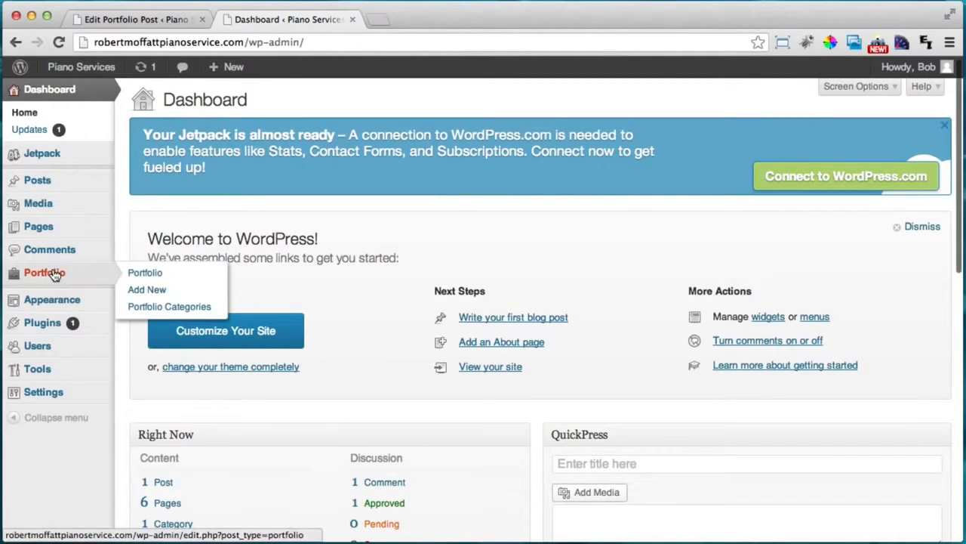
click(56, 274)
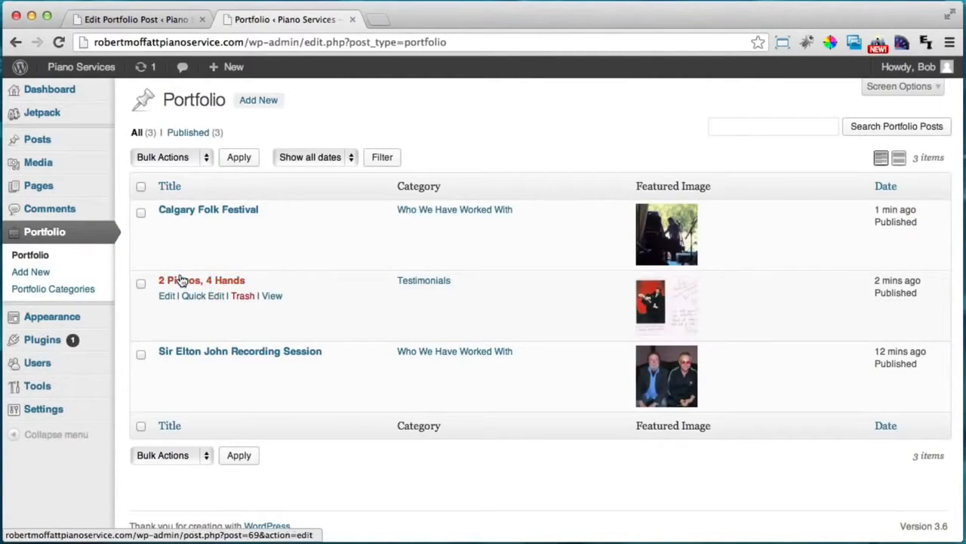
- Copy the 2 Pianos, 4 Hands body into the Calgary Folk Festival post and update it
click(185, 281)
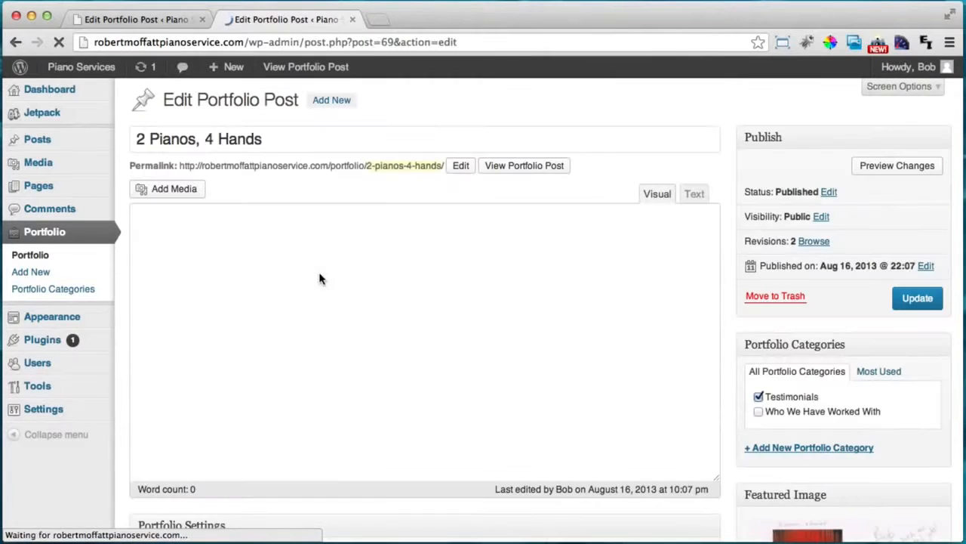
drag(333, 384, 127, 252)
key(super+c)
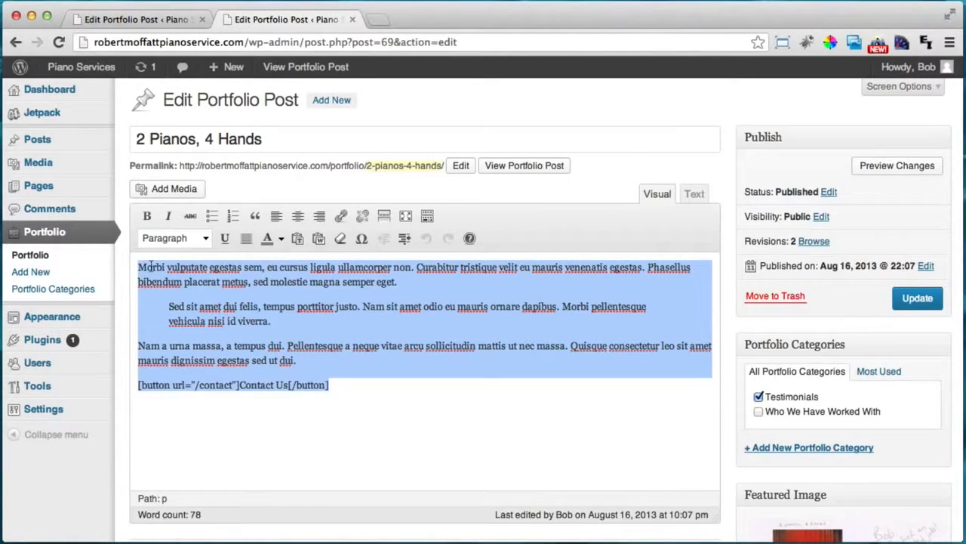
click(138, 26)
key(super+v)
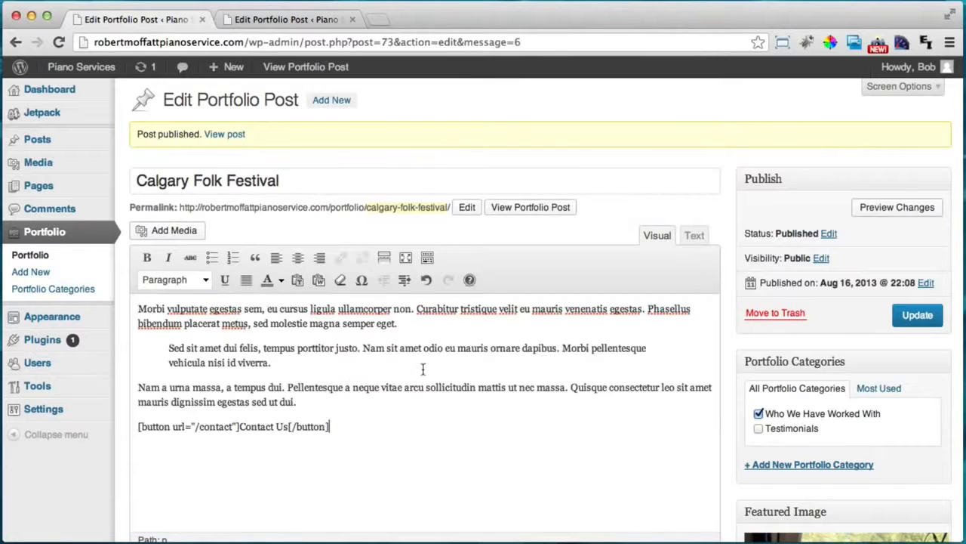
click(905, 316)
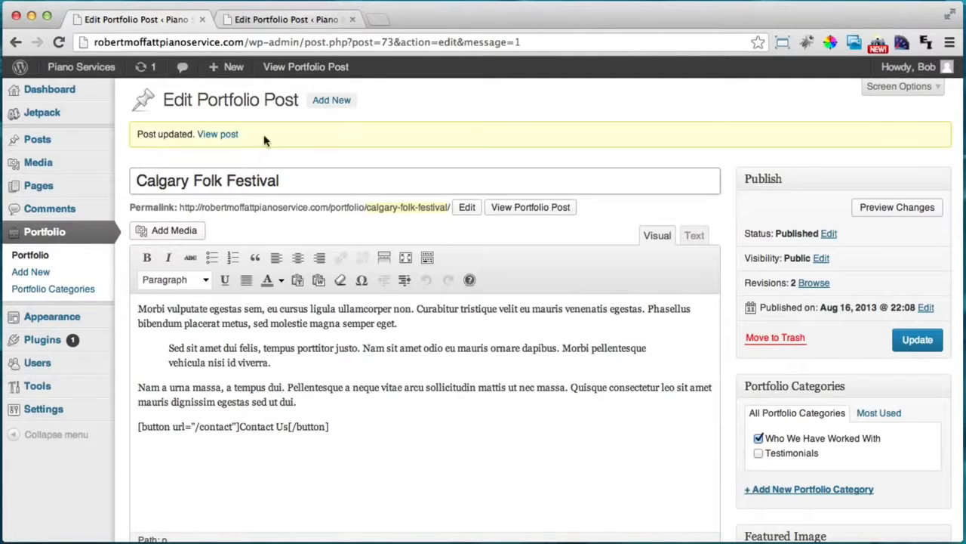
- Visit the live site and open the Our Work & Testimonials page
click(283, 20)
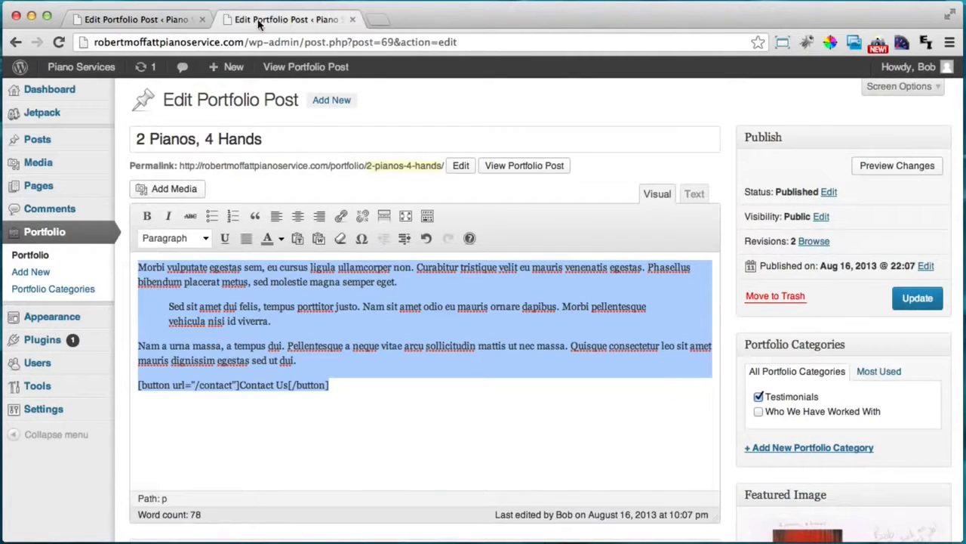
mouse_move(81, 66)
click(87, 95)
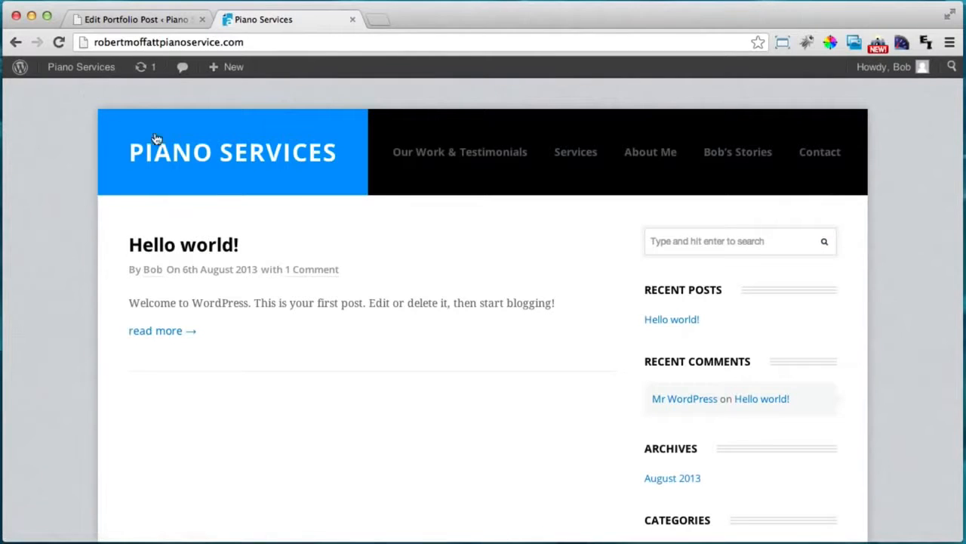
scroll(444, 268, down, 2)
scroll(444, 268, up, 2)
click(445, 179)
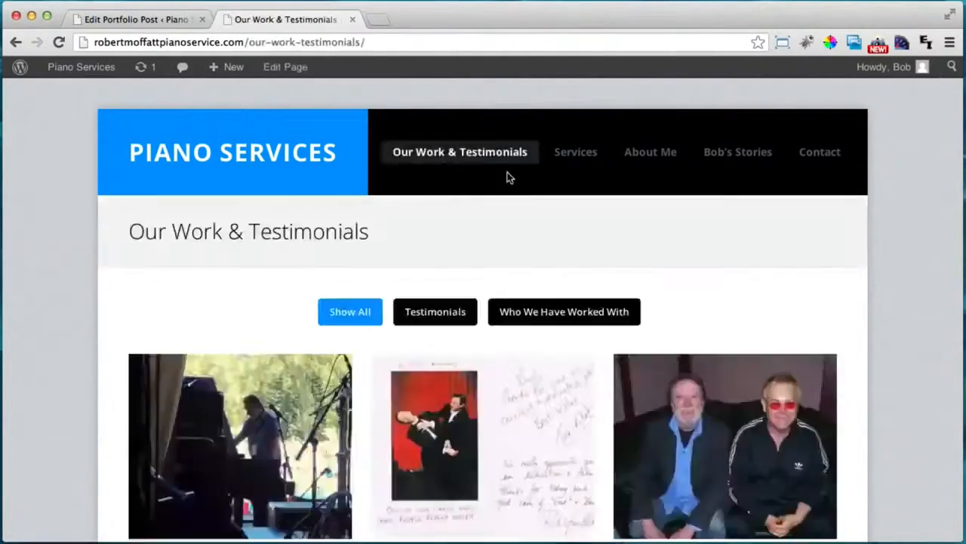
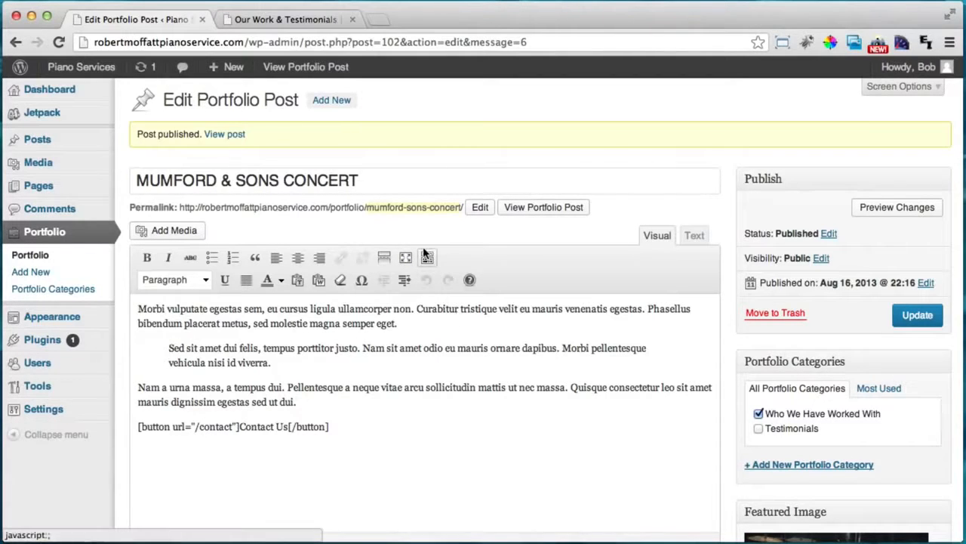
- View the live Our Work & Testimonials page and scroll through its portfolio grid
click(293, 20)
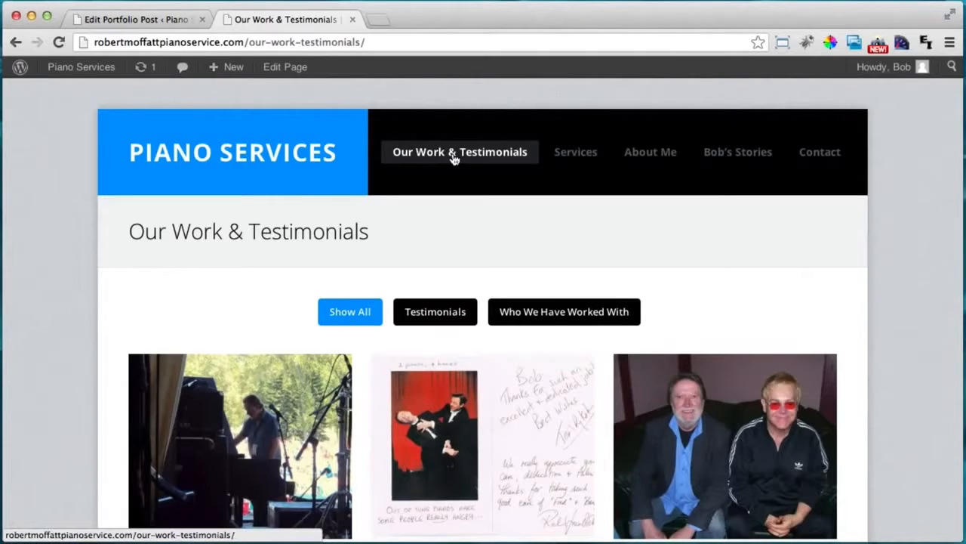
scroll(687, 218, down, 6)
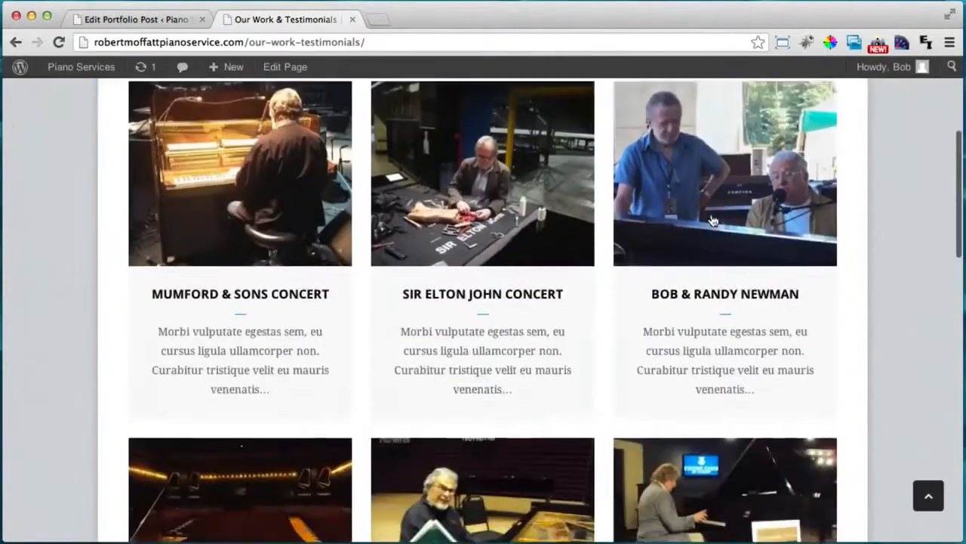
scroll(712, 219, down, 10)
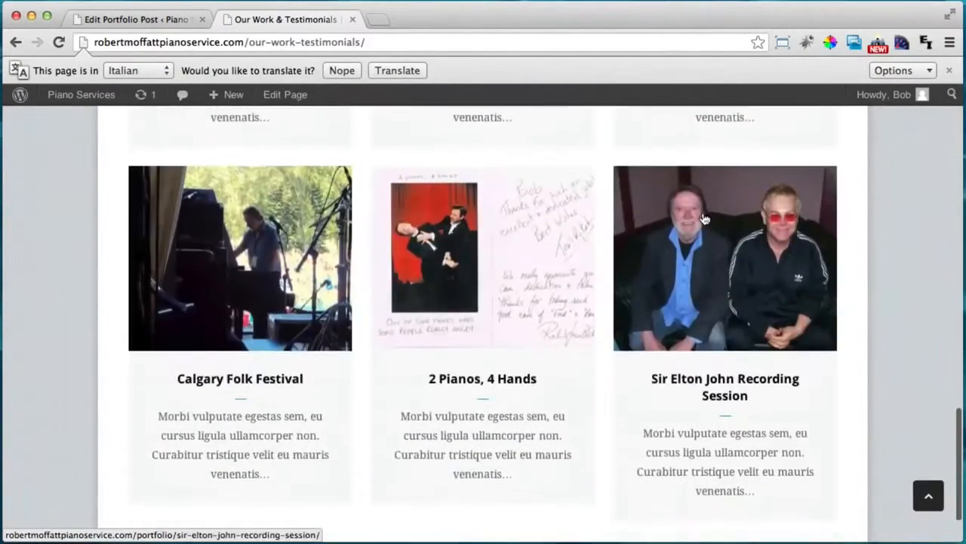
scroll(704, 219, up, 15)
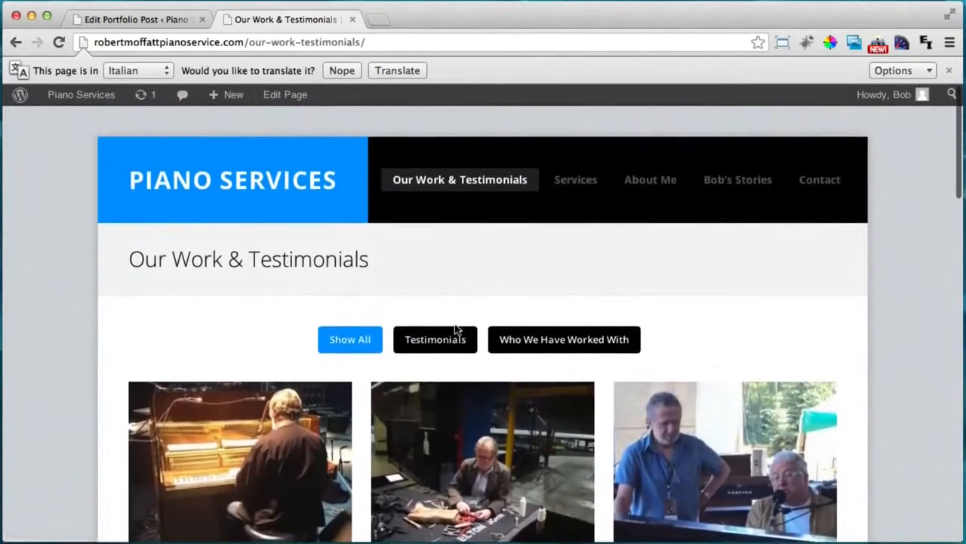
- Filter the grid to Testimonials, then to Who We Have Worked With, and dismiss the translate bar
click(448, 342)
scroll(690, 266, down, 3)
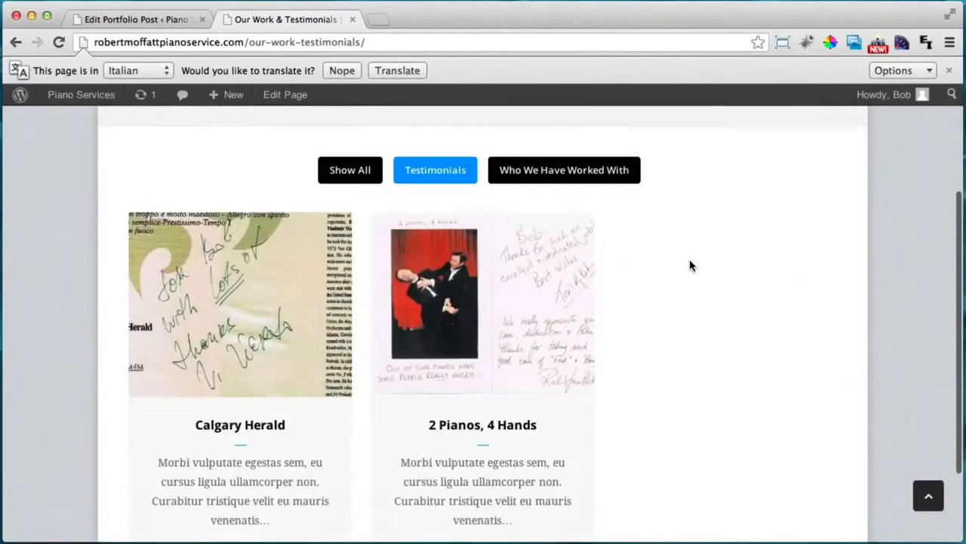
scroll(689, 262, up, 1)
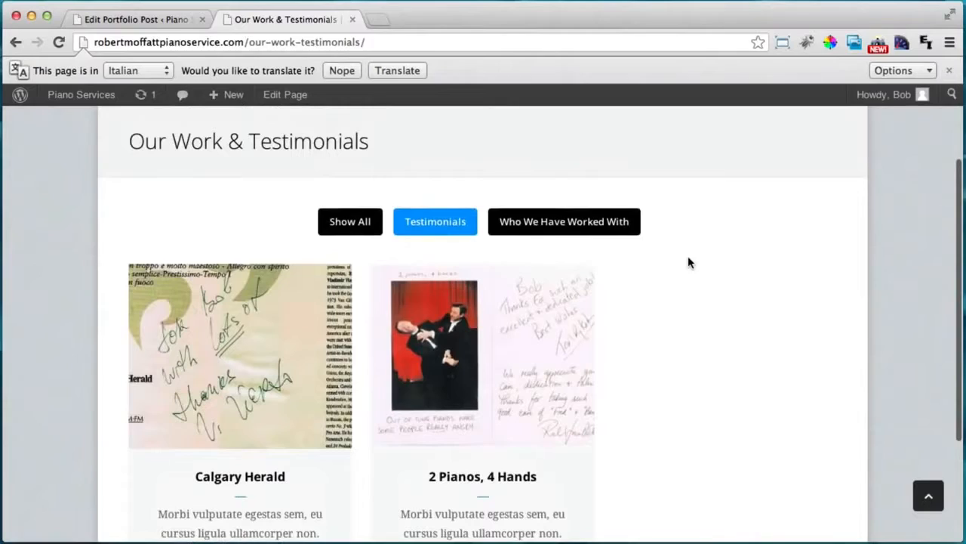
click(554, 234)
scroll(700, 235, down, 8)
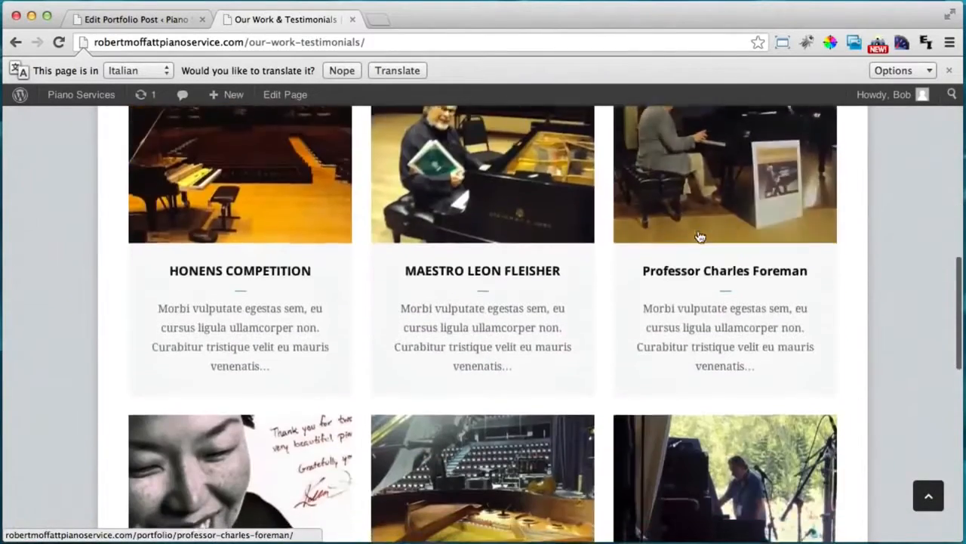
scroll(699, 236, down, 3)
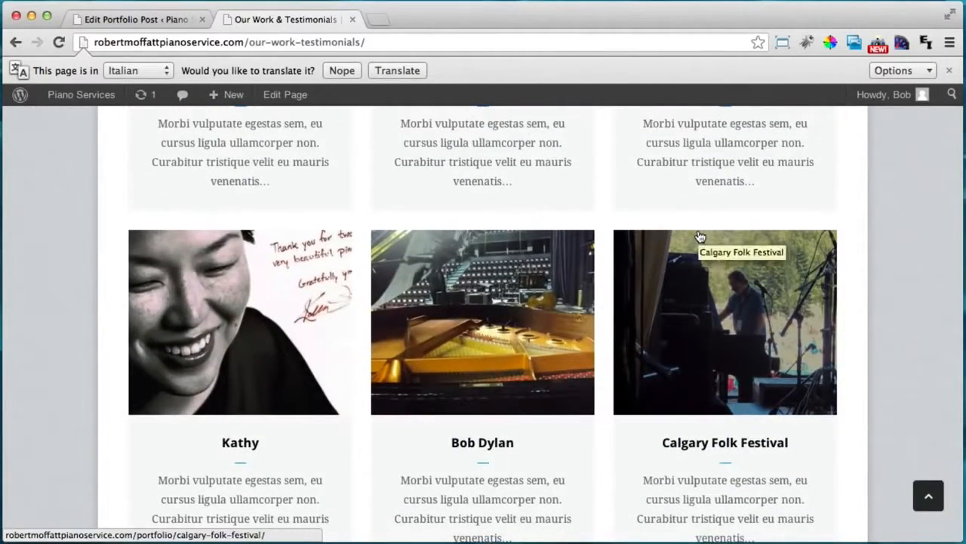
scroll(699, 236, up, 10)
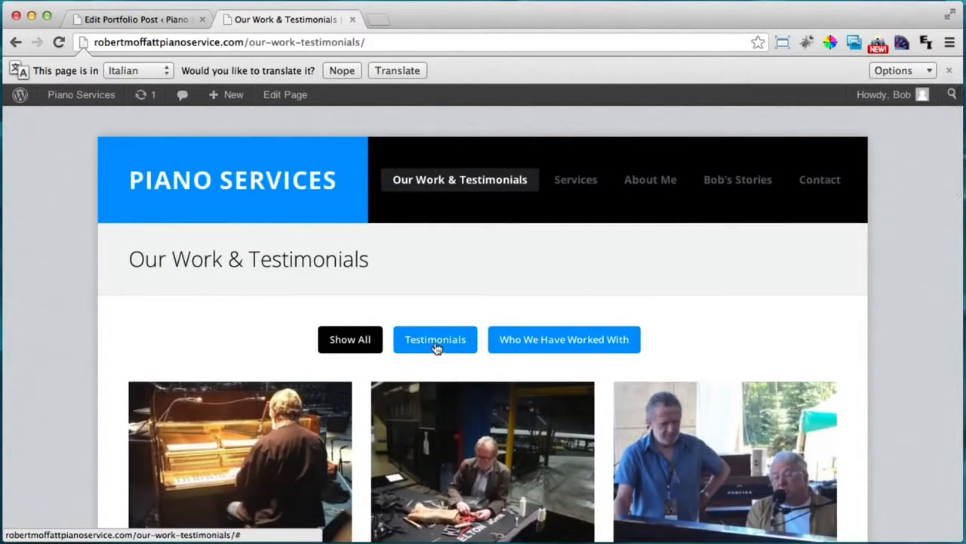
click(949, 70)
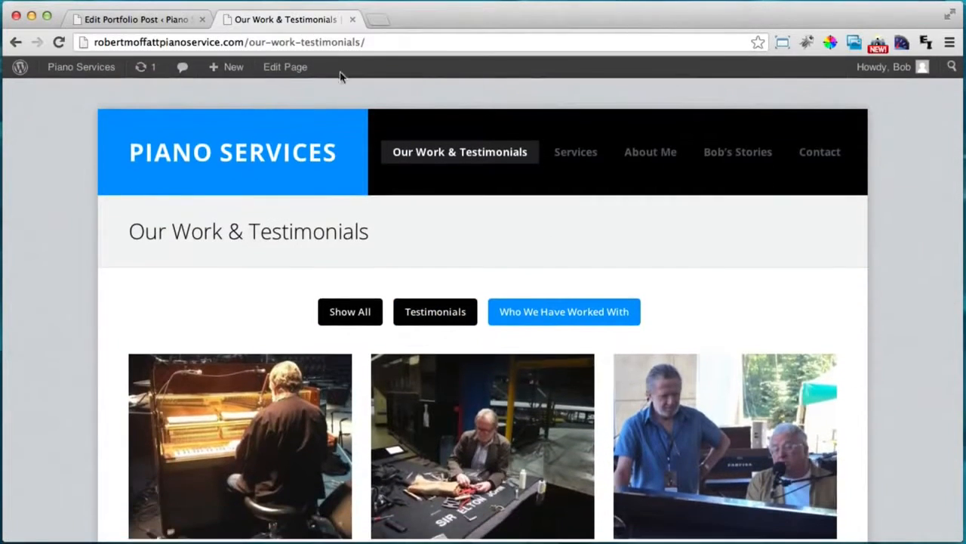
- Open the admin list of all Portfolio posts and look through the items
click(143, 21)
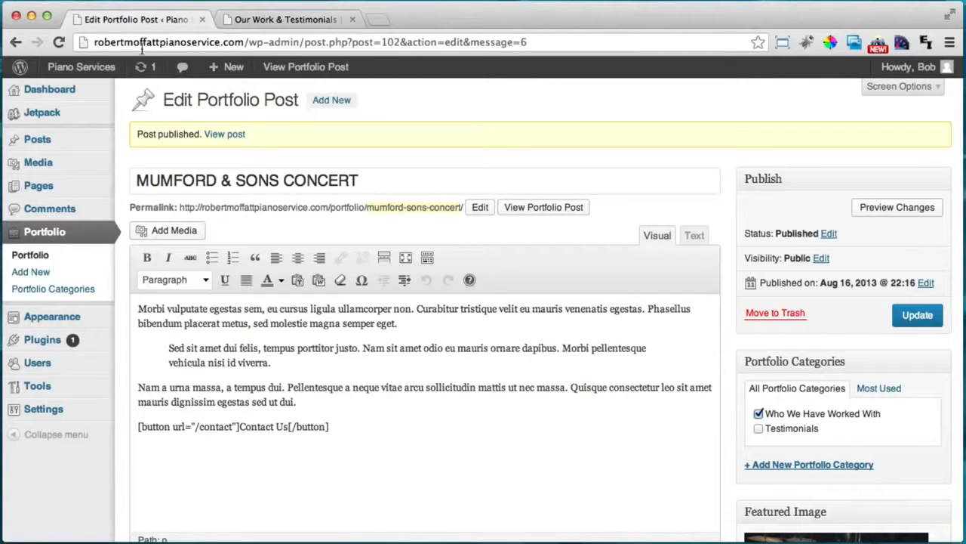
click(61, 291)
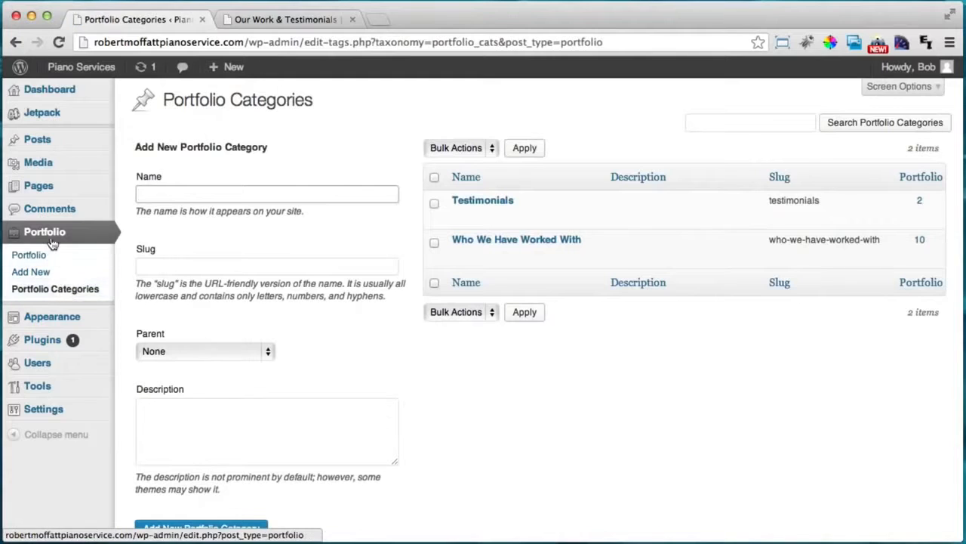
click(53, 236)
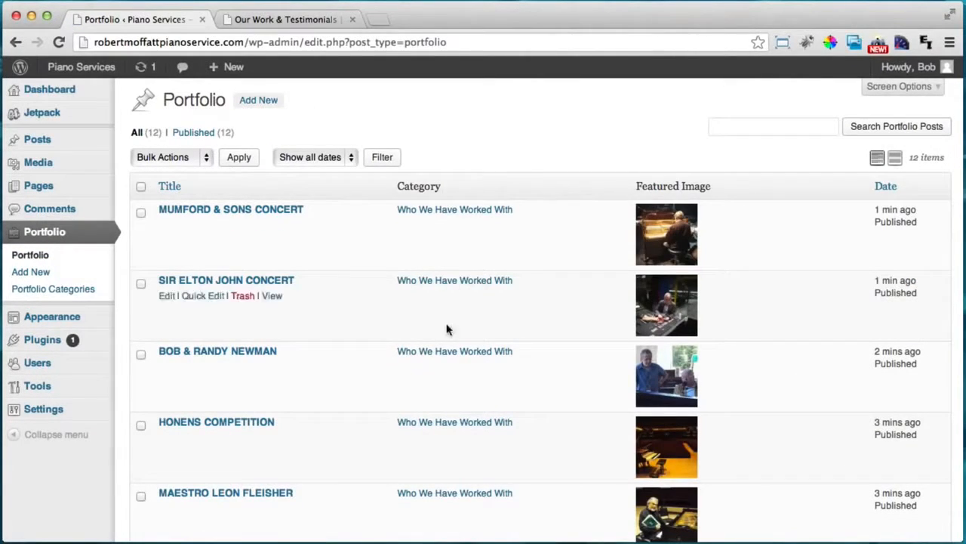
scroll(459, 197, down, 3)
scroll(460, 198, down, 8)
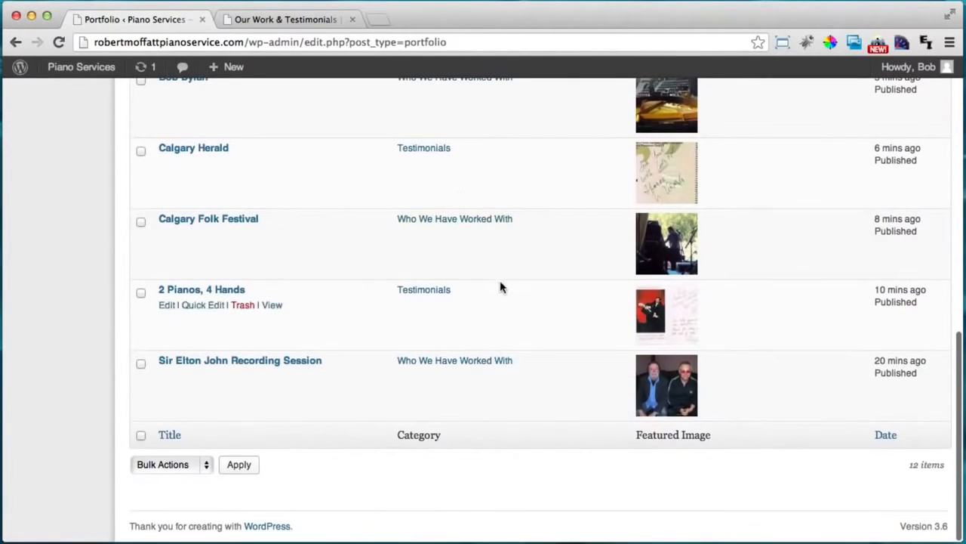
scroll(501, 347, up, 2)
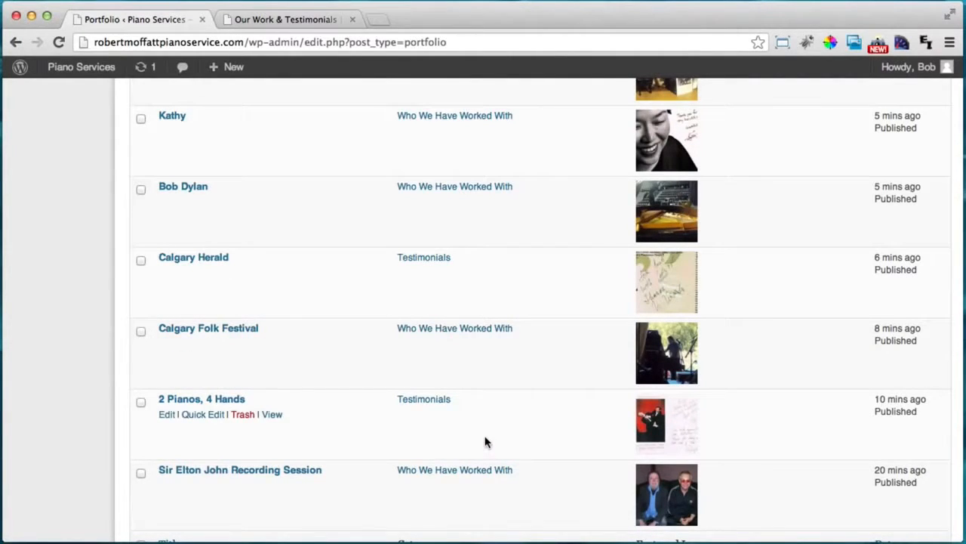
scroll(485, 443, down, 2)
- Quick Edit Kathy to file it under Testimonials instead of Who We Have Worked With
mouse_move(482, 321)
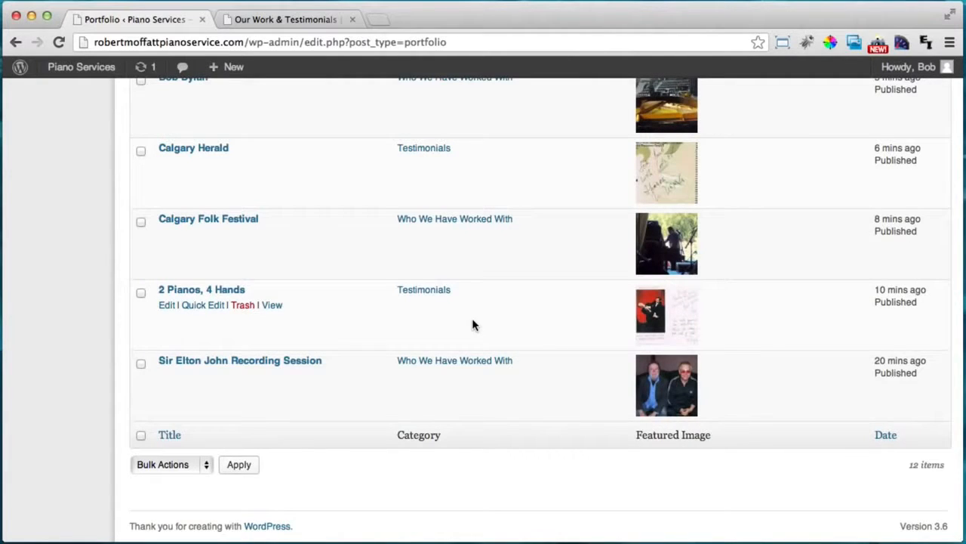
scroll(484, 330, up, 5)
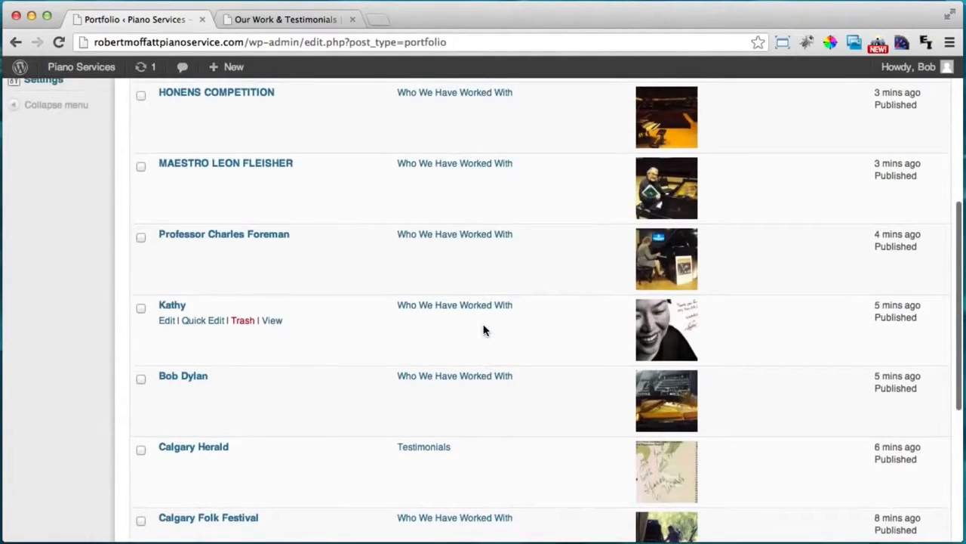
scroll(484, 330, down, 1)
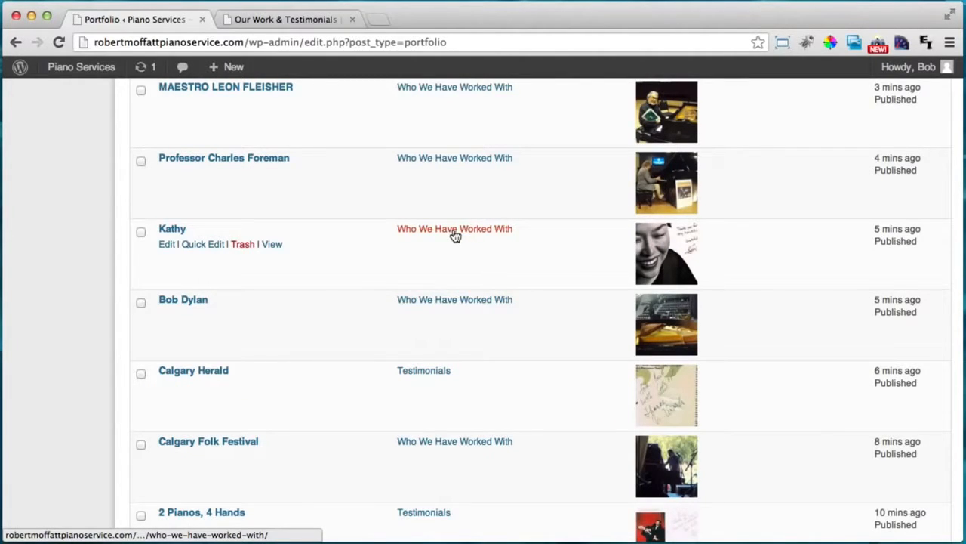
click(199, 250)
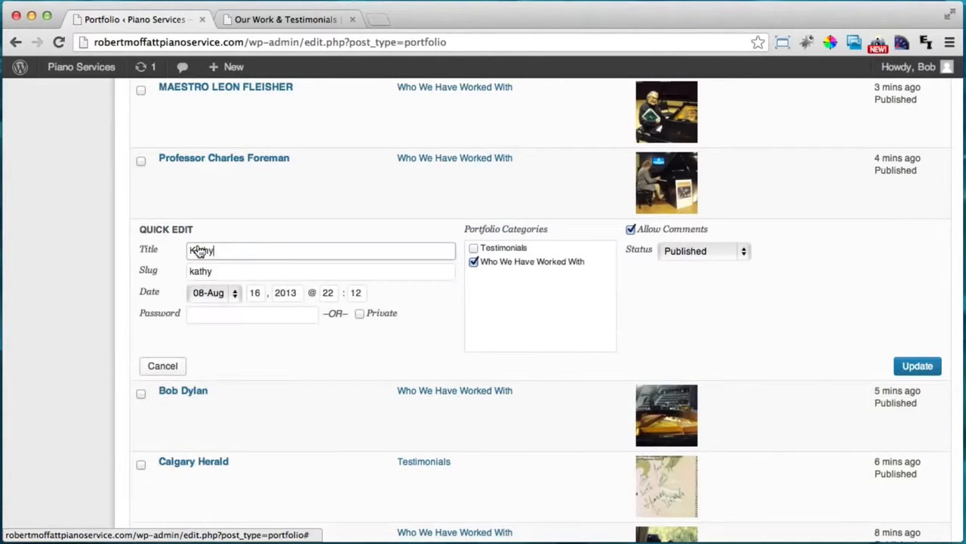
click(474, 262)
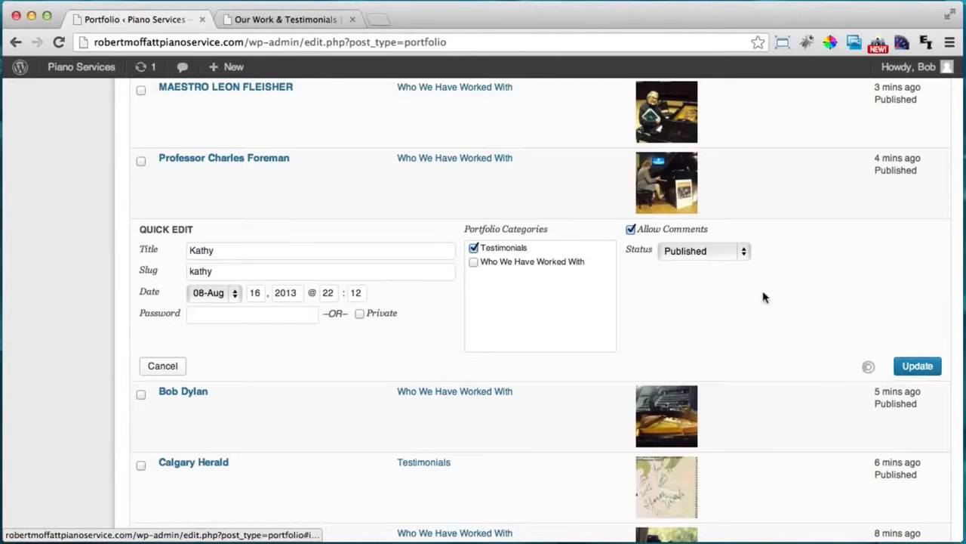
scroll(744, 317, up, 6)
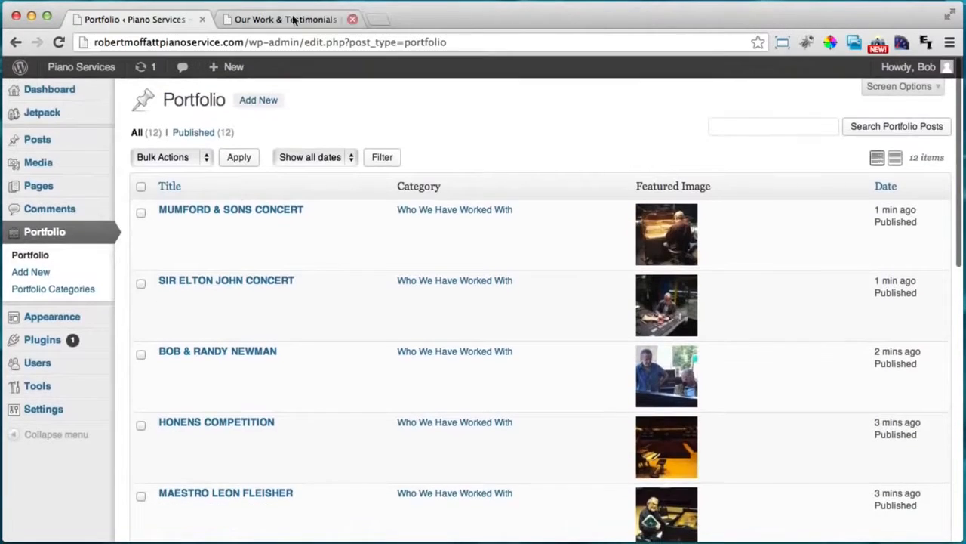
- Reload the live portfolio page and recheck the Testimonials and Who We Have Worked With filters
click(294, 20)
click(60, 42)
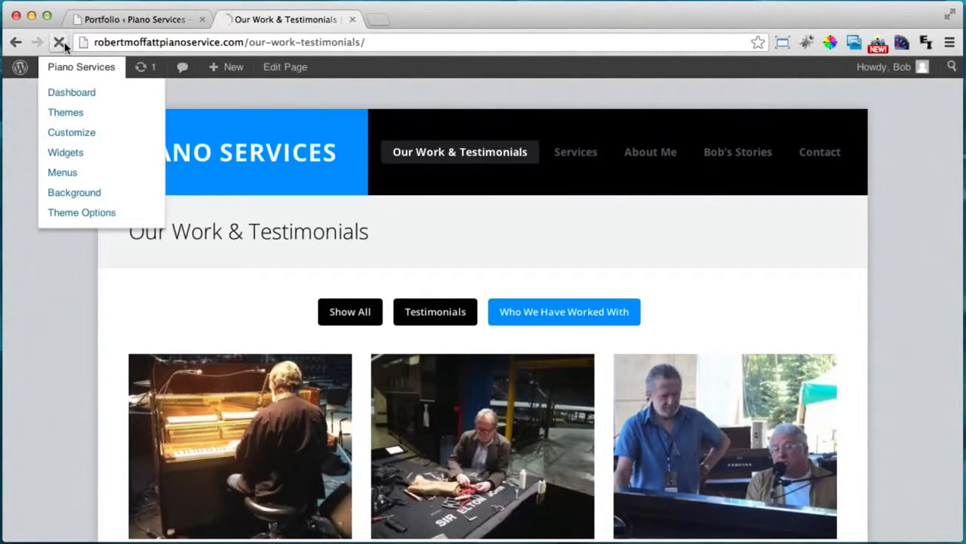
scroll(528, 297, down, 2)
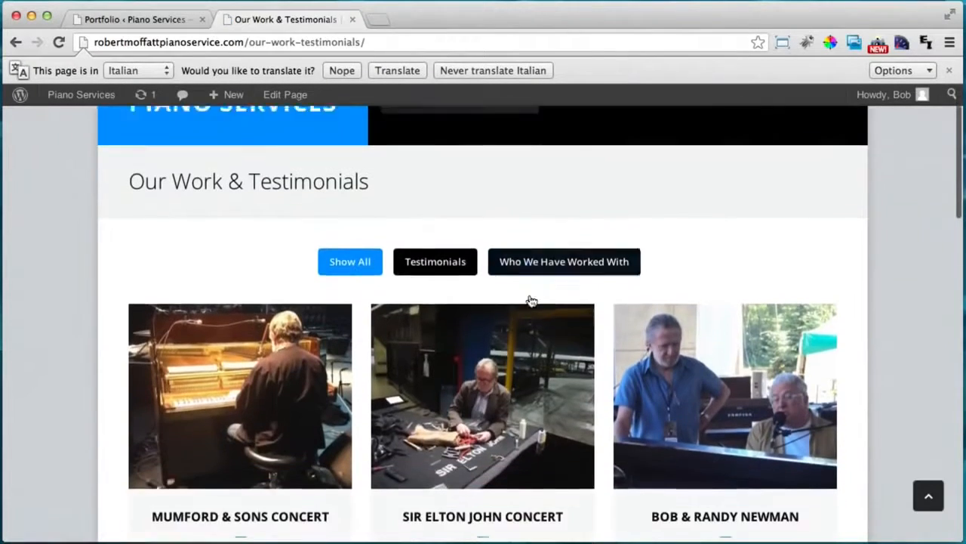
click(432, 254)
scroll(483, 249, down, 3)
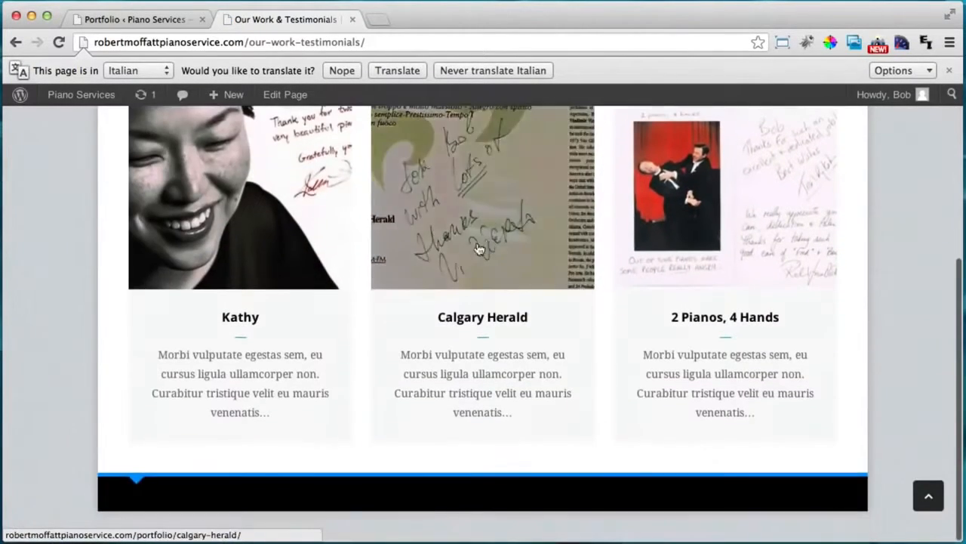
scroll(805, 249, up, 5)
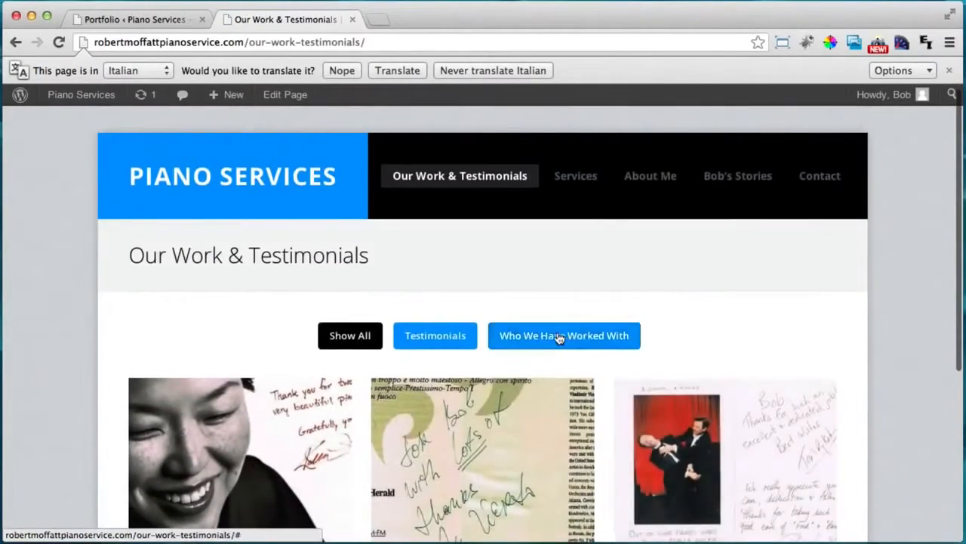
click(557, 336)
scroll(682, 258, down, 10)
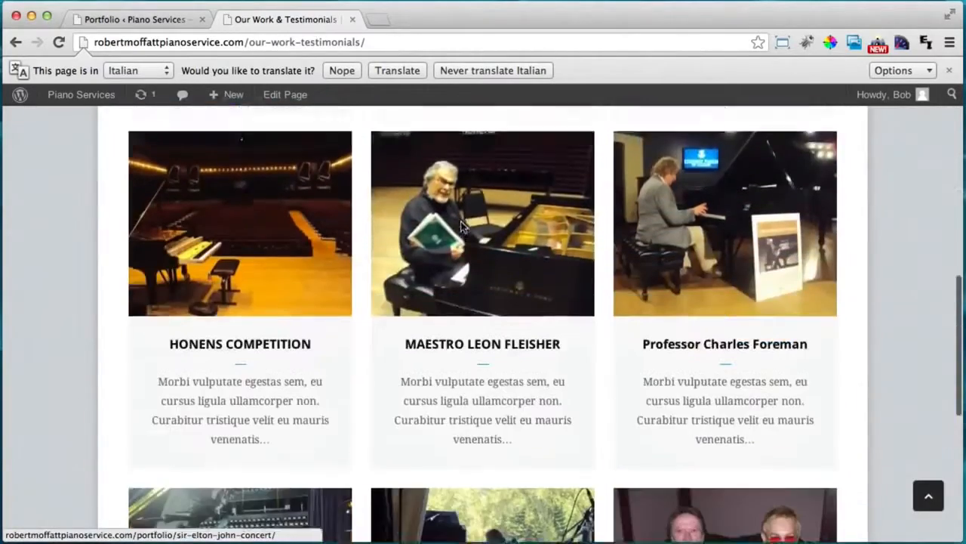
scroll(463, 230, up, 10)
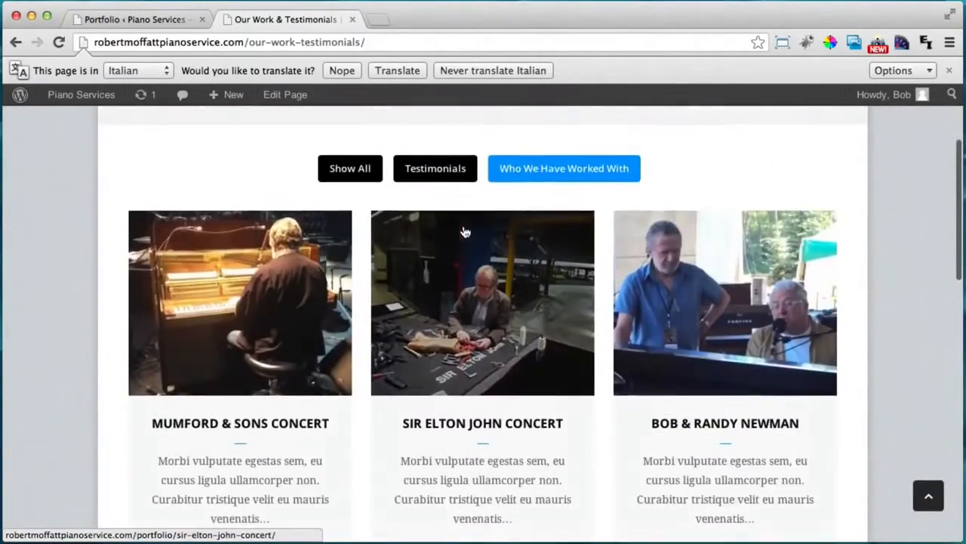
scroll(477, 291, up, 1)
- Open the Sir Elton John Concert project, page through the next projects, then return to the grid
click(477, 290)
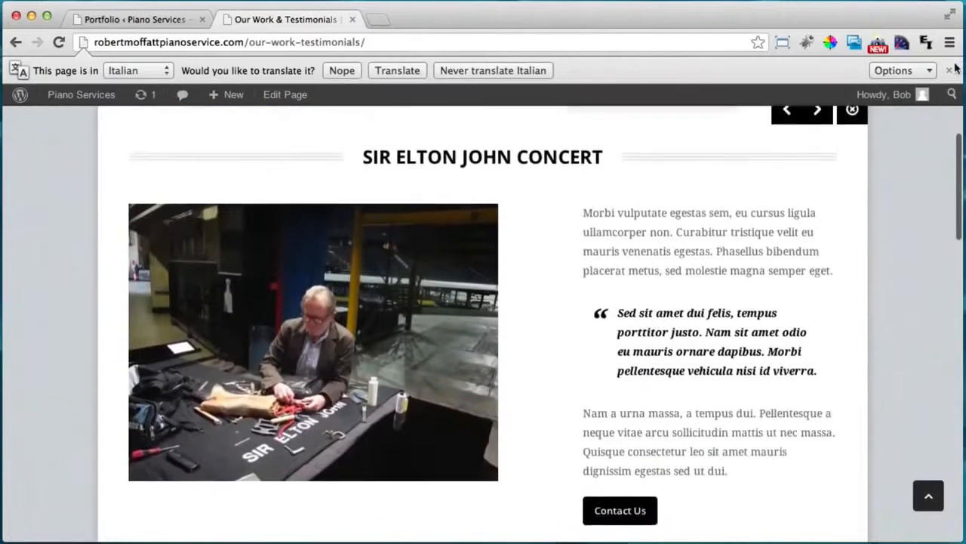
click(949, 70)
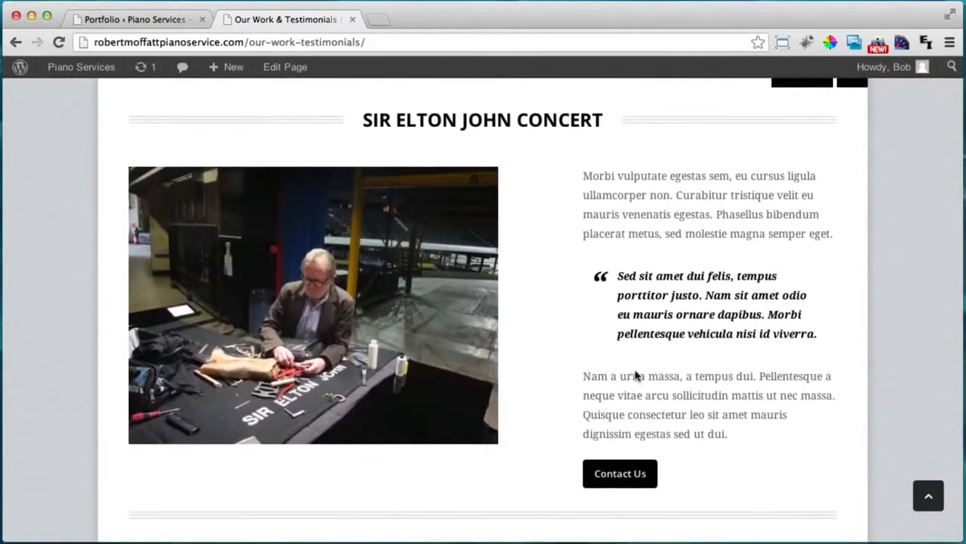
scroll(732, 275, up, 2)
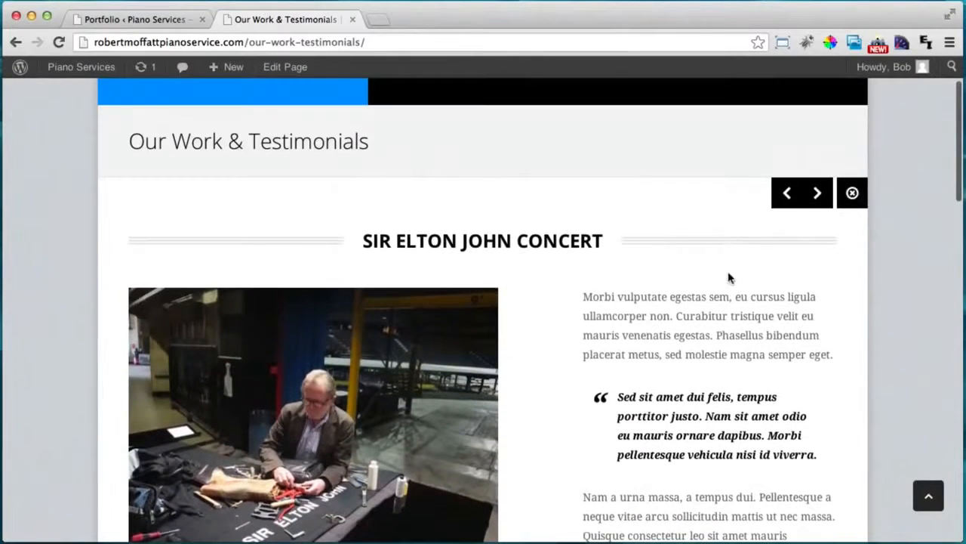
click(818, 194)
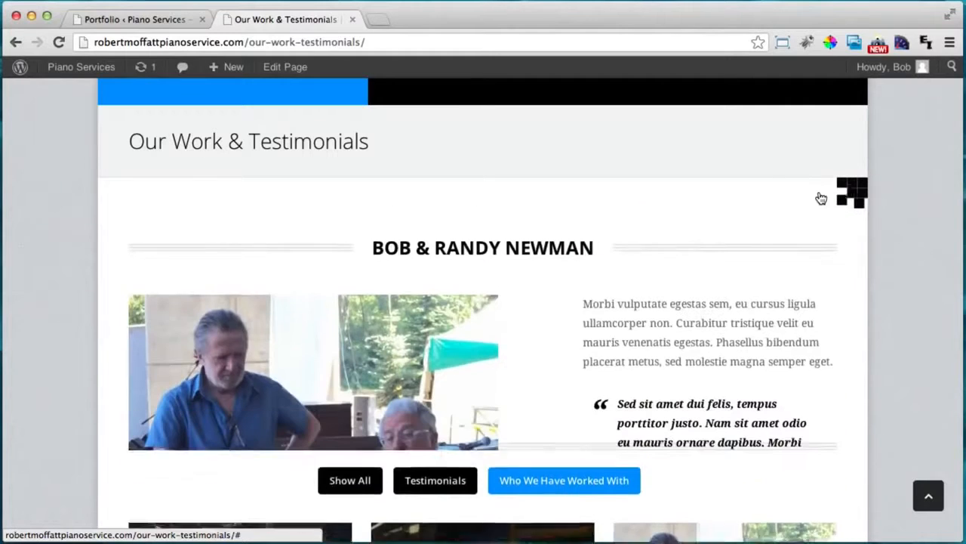
click(820, 195)
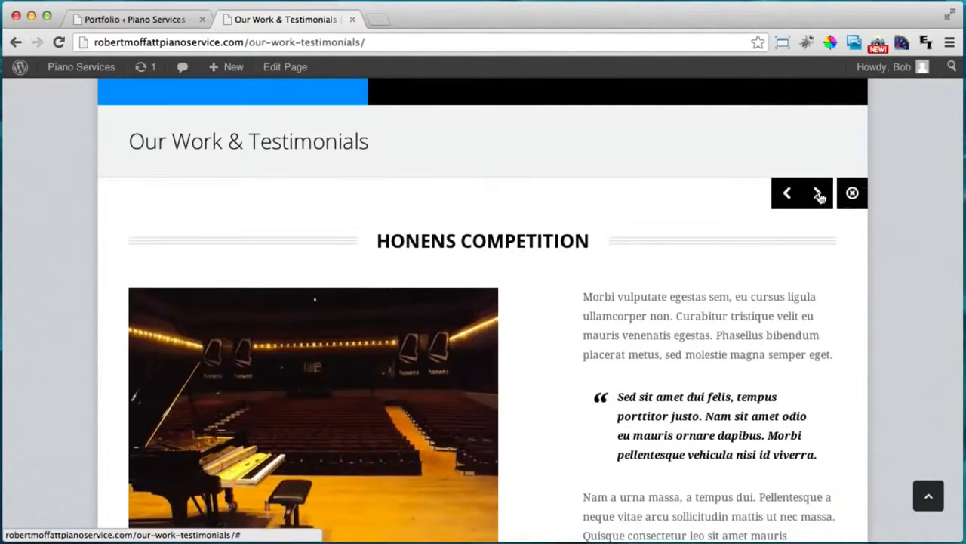
click(819, 195)
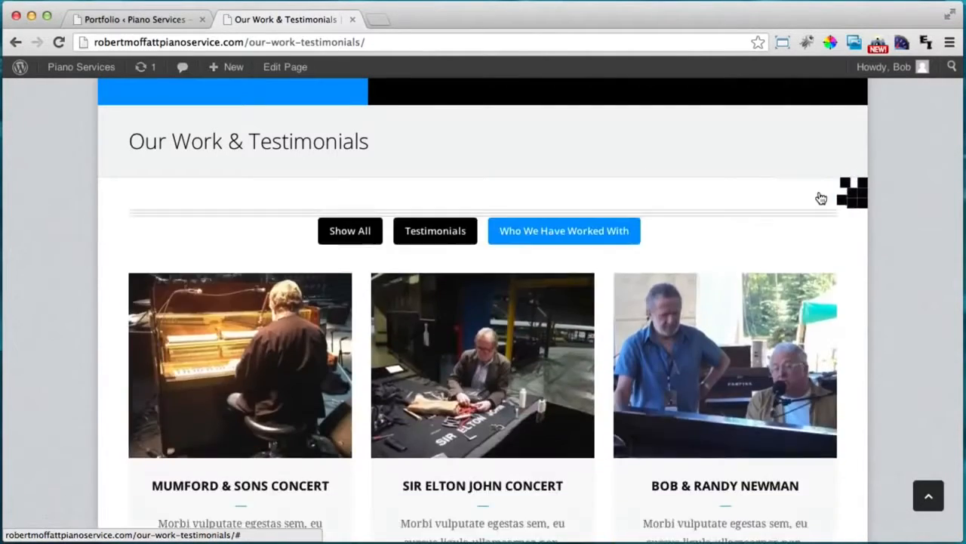
scroll(766, 280, up, 3)
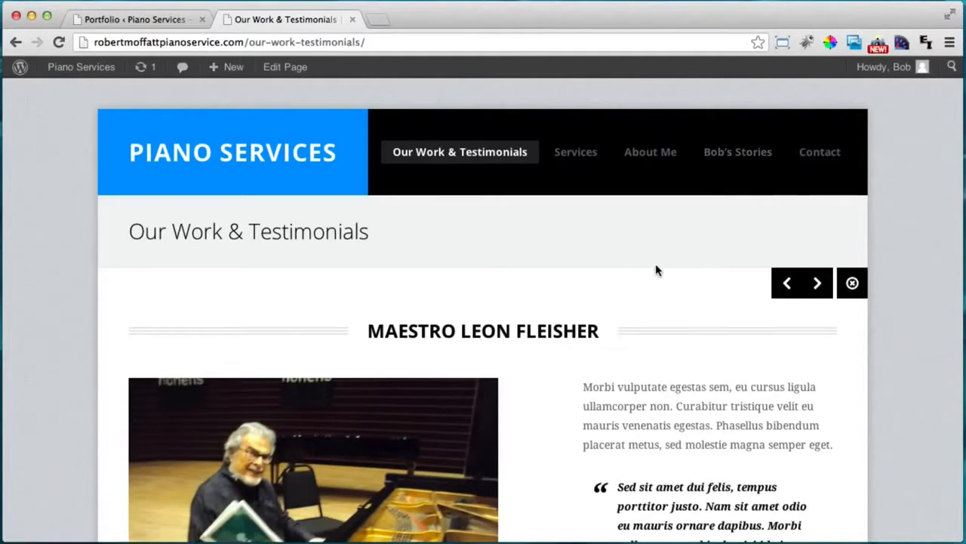
scroll(656, 270, down, 2)
scroll(656, 270, up, 2)
click(509, 155)
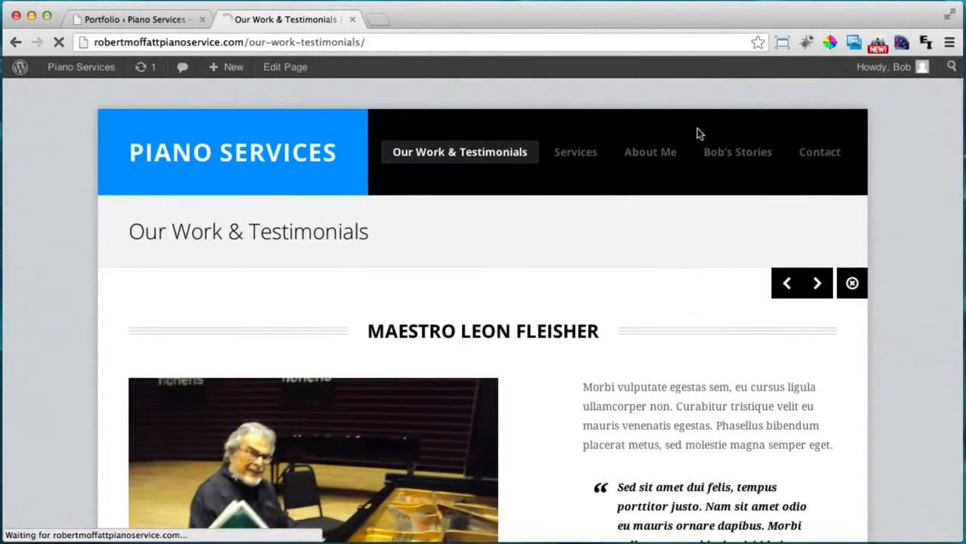
mouse_move(887, 95)
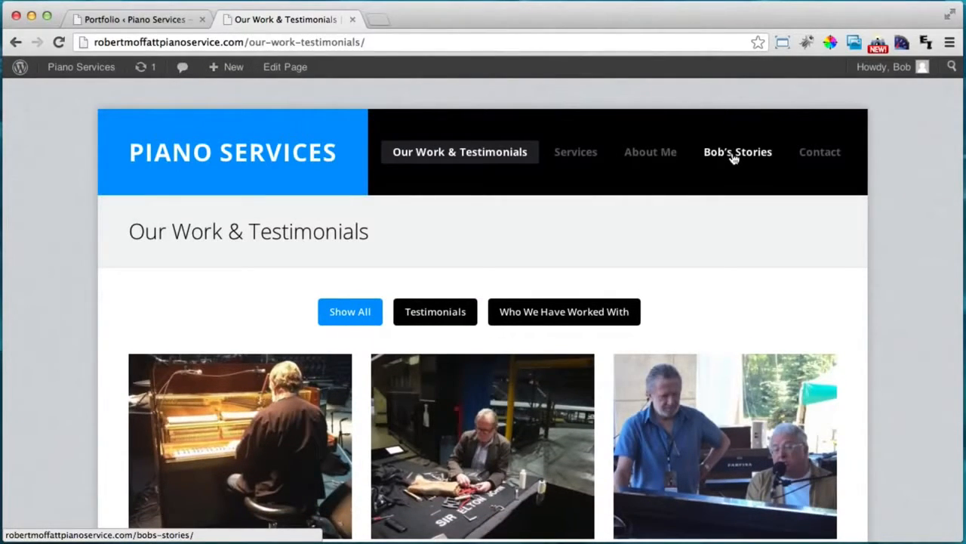
- Give the stories page the Blog template and update it
click(733, 154)
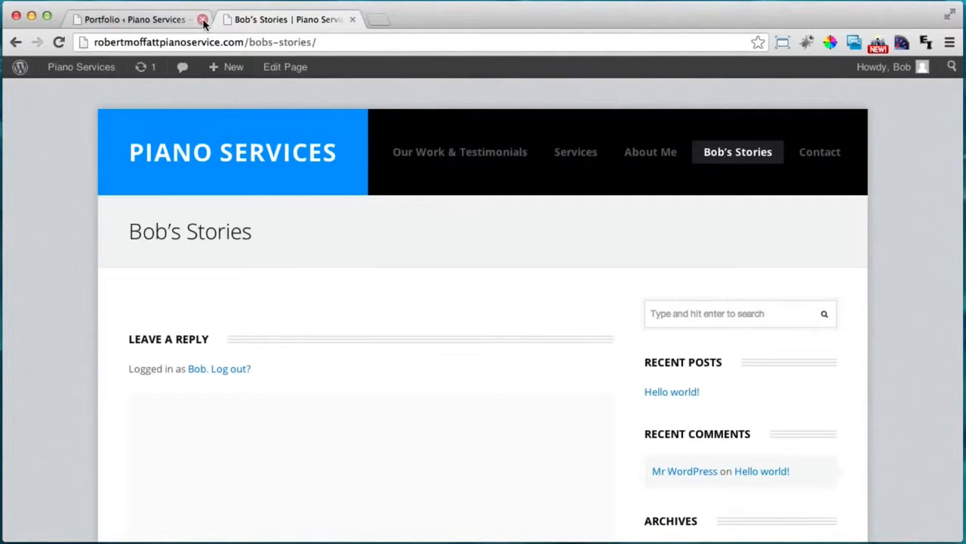
click(203, 20)
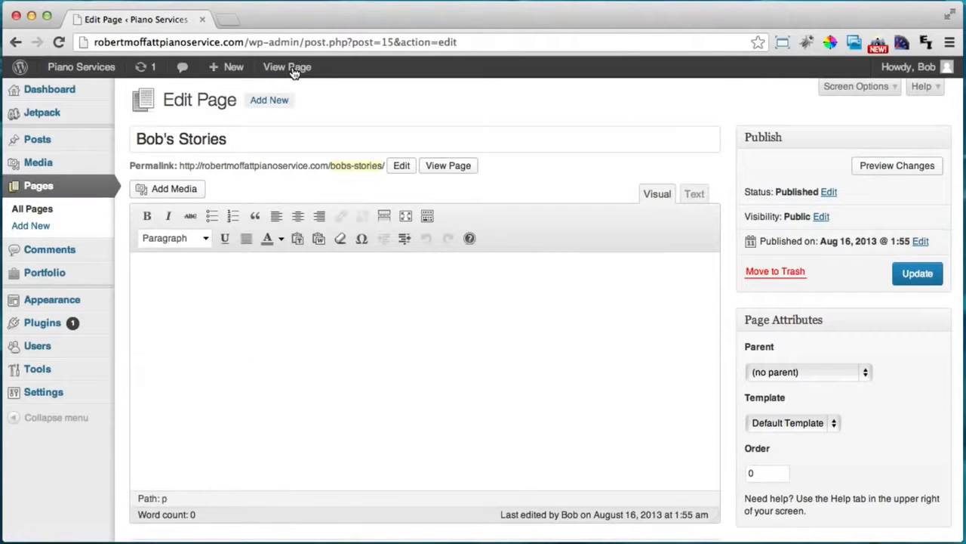
click(790, 424)
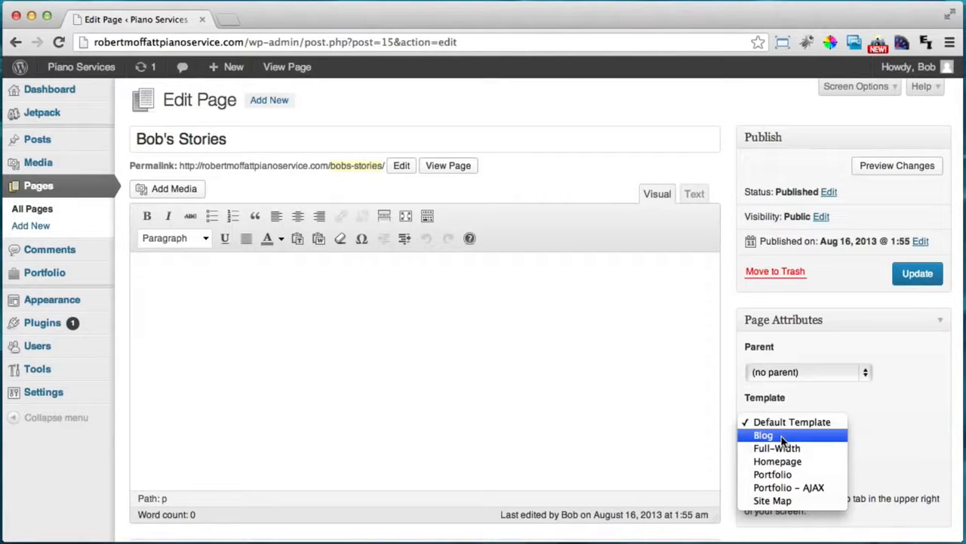
click(782, 437)
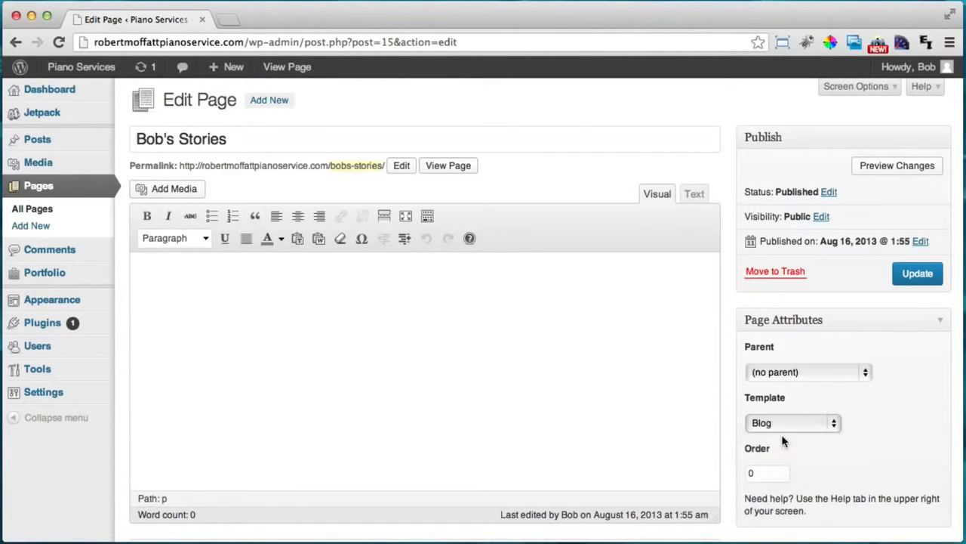
click(915, 277)
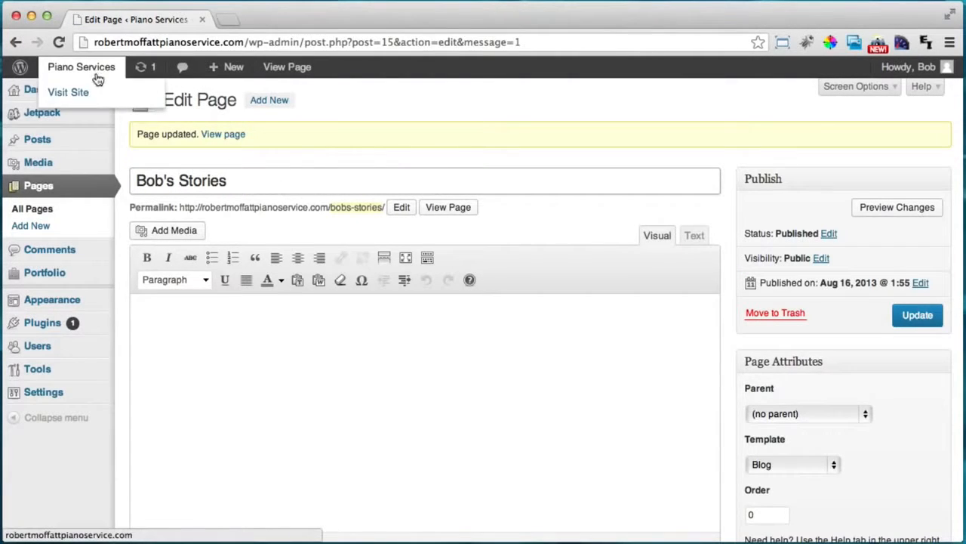
- Check the live Bob's Stories page showing Hello world!, then return to the Dashboard
click(450, 207)
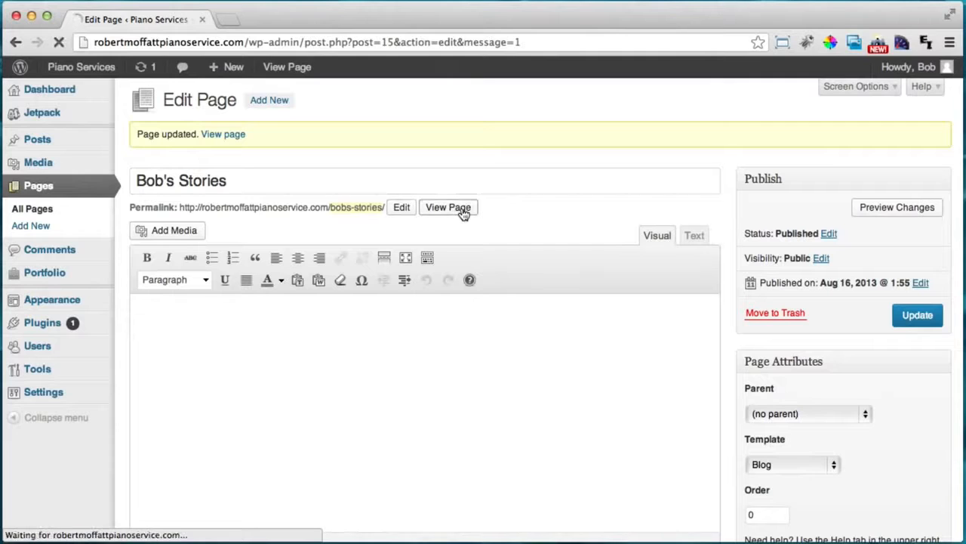
scroll(323, 249, down, 2)
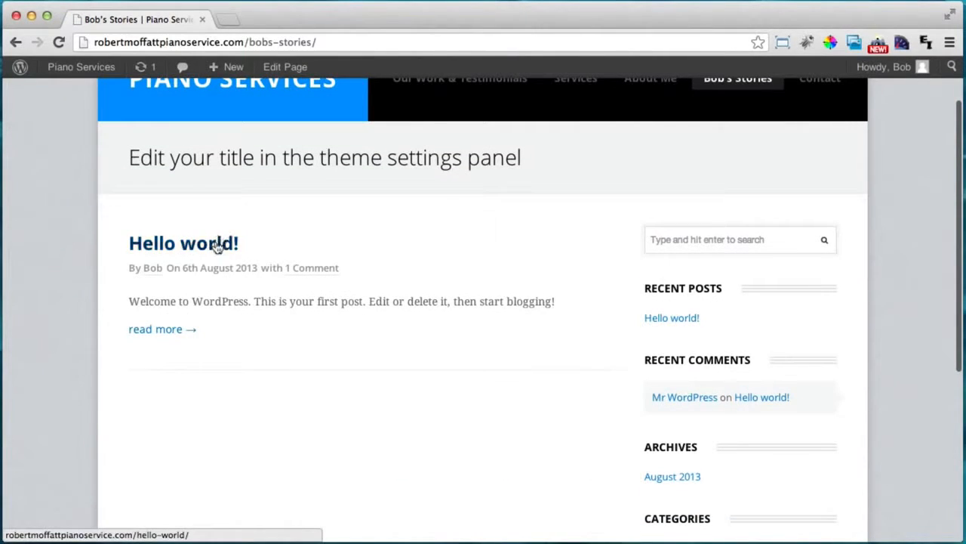
scroll(241, 286, up, 2)
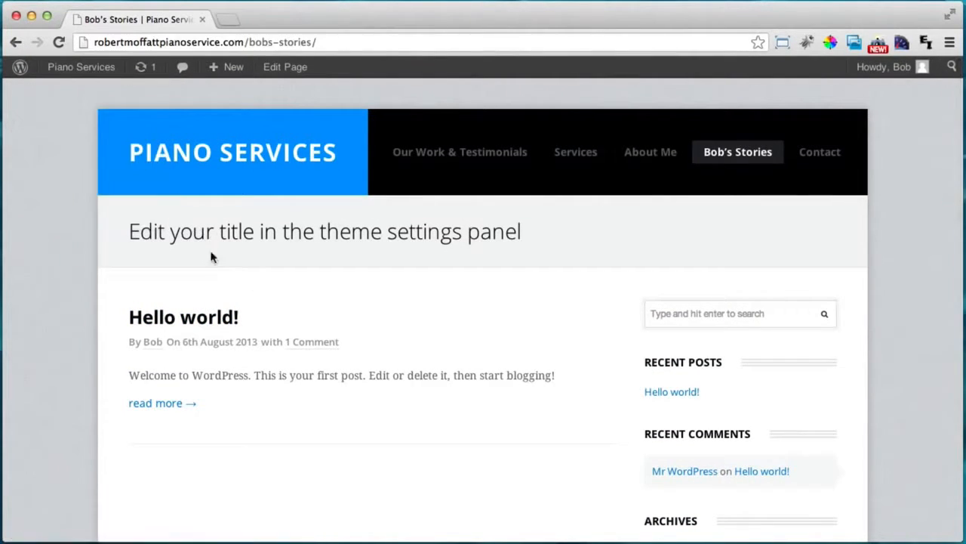
mouse_move(77, 71)
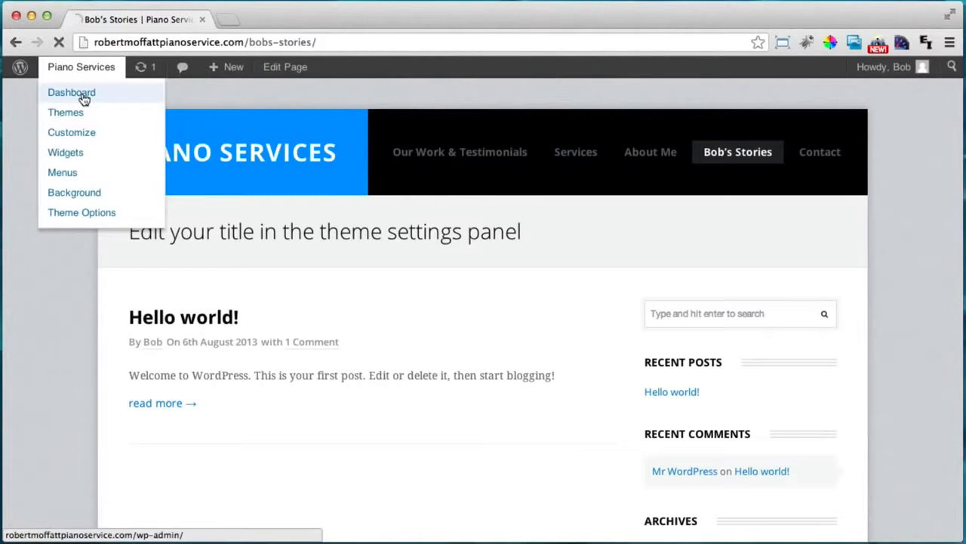
click(72, 92)
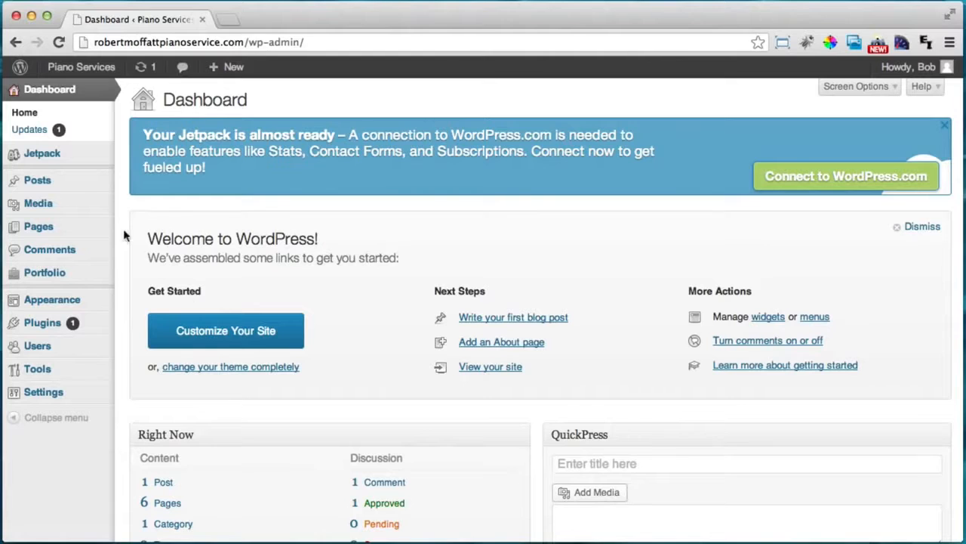
- Move the Hello world! post to the Trash from All Posts
mouse_move(55, 230)
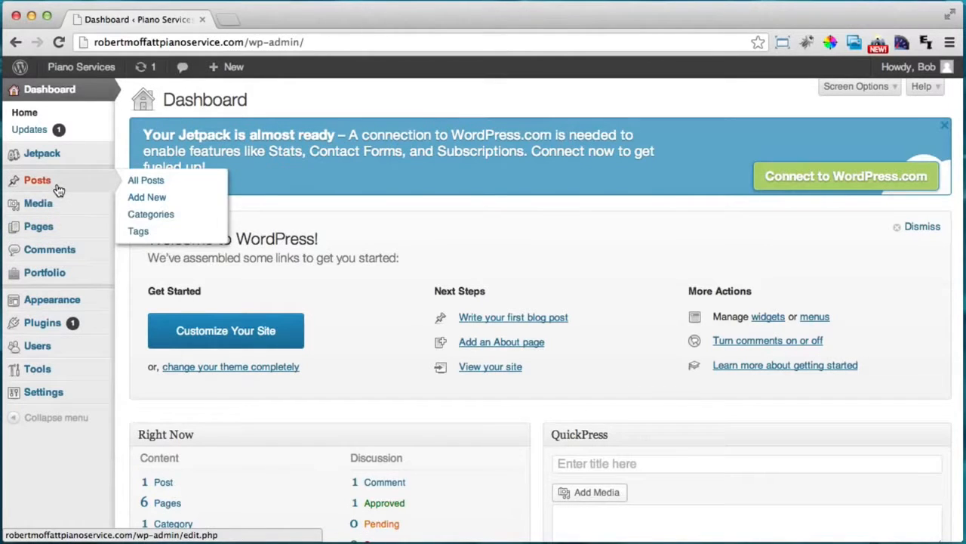
click(44, 182)
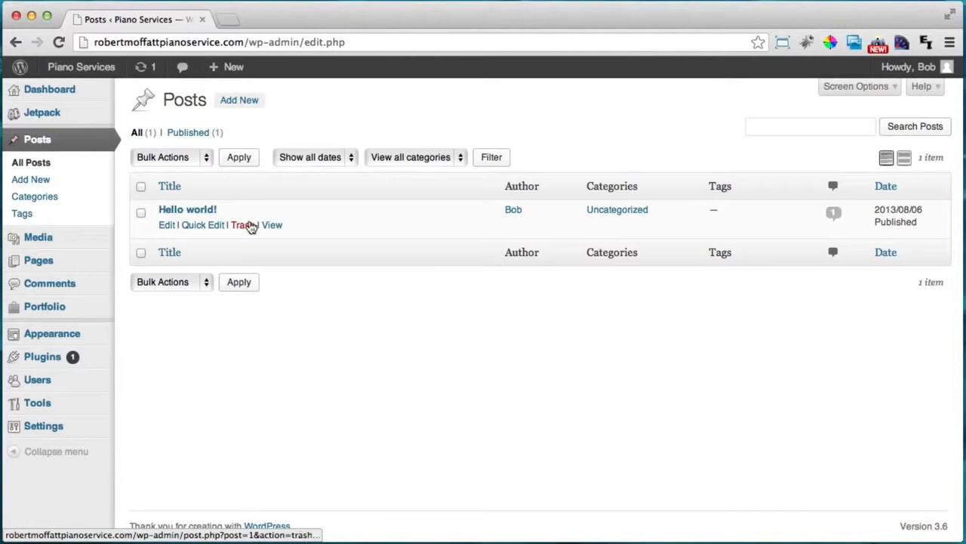
click(242, 225)
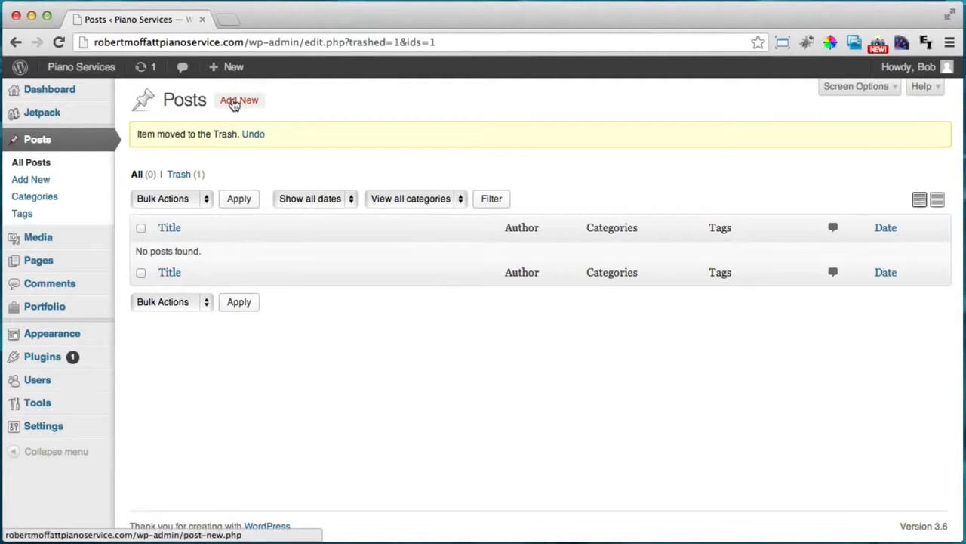
- Start a post titled 'Working With Steinway & Sons' and paste five lorem ipsum paragraphs into it
click(234, 103)
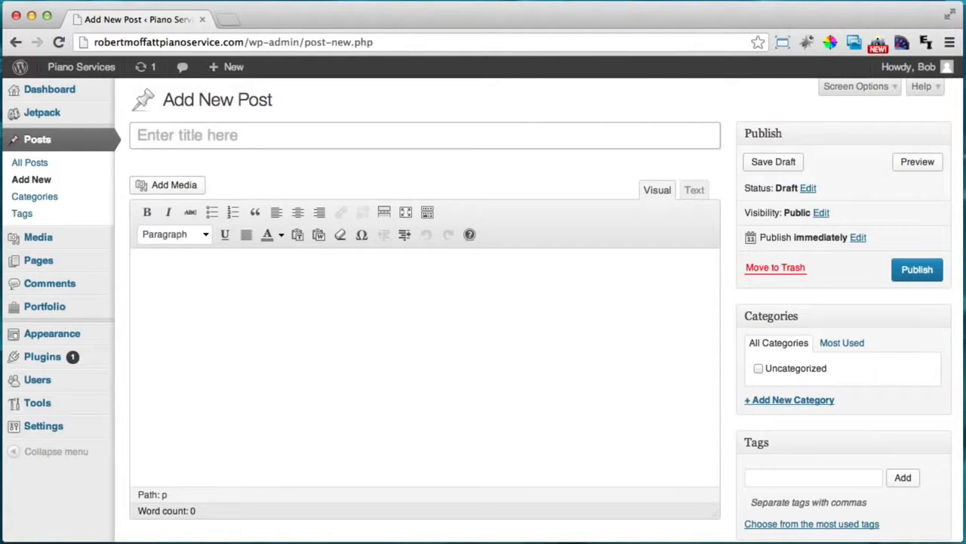
click(350, 137)
text(Working With Steinway & Sons)
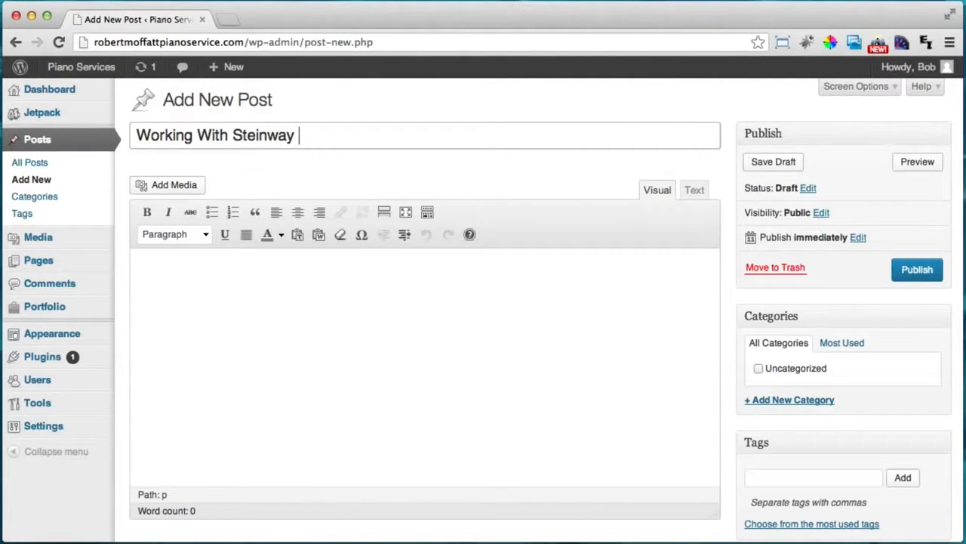
click(487, 374)
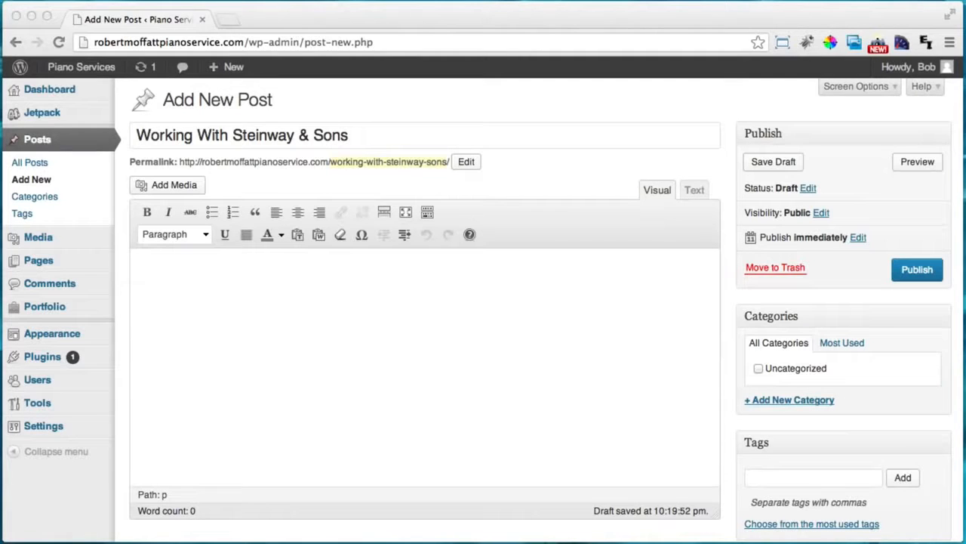
click(380, 386)
key(super+v)
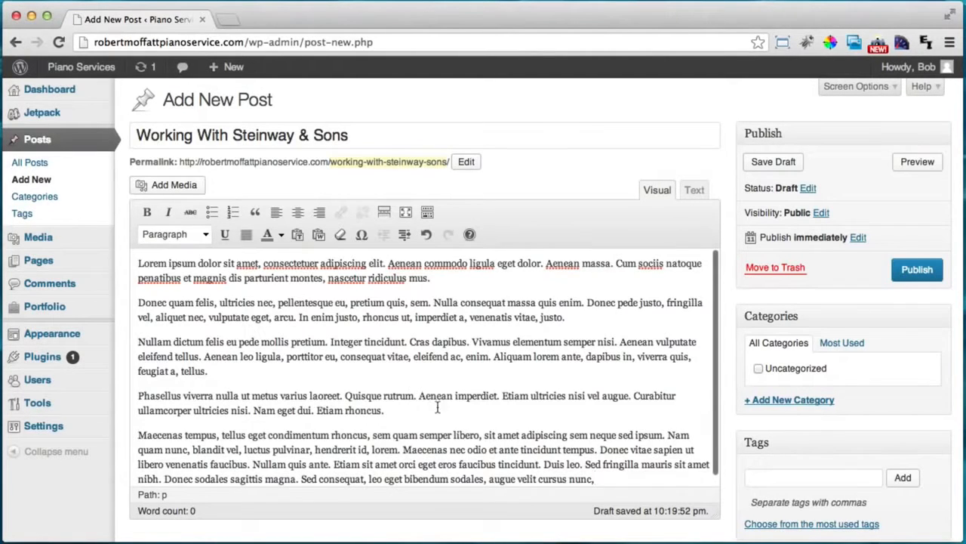
scroll(425, 333, down, 3)
scroll(422, 333, up, 3)
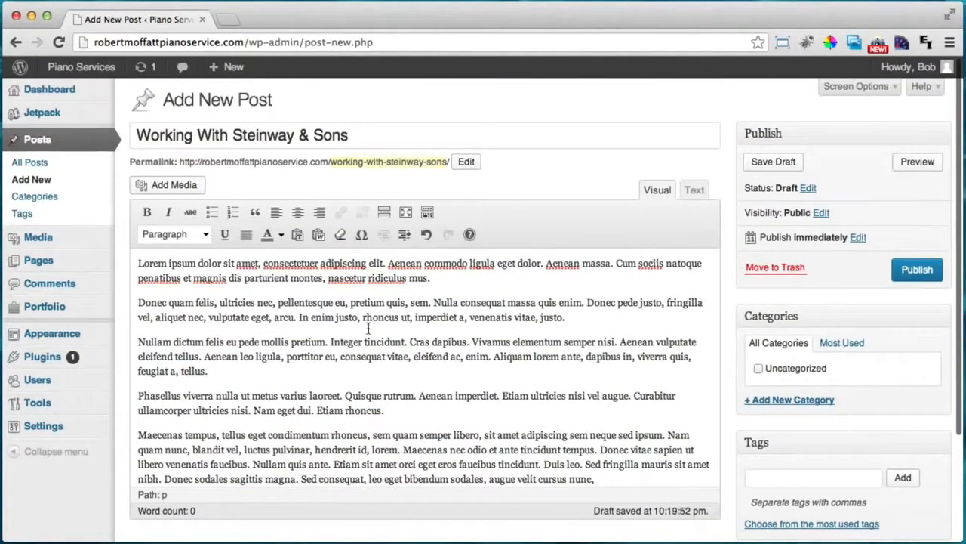
scroll(521, 347, down, 3)
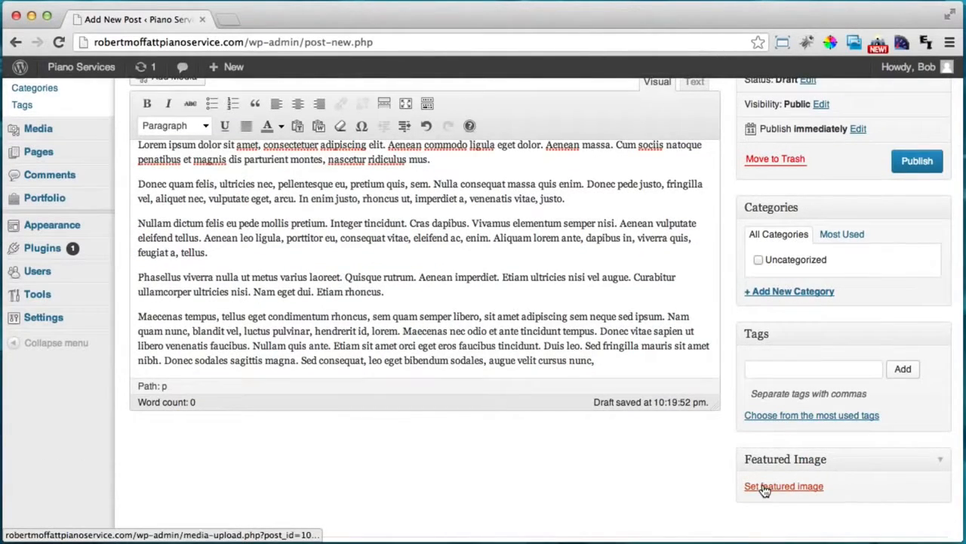
- Upload steinway.png from the bob folder as the featured image and publish the post
click(764, 487)
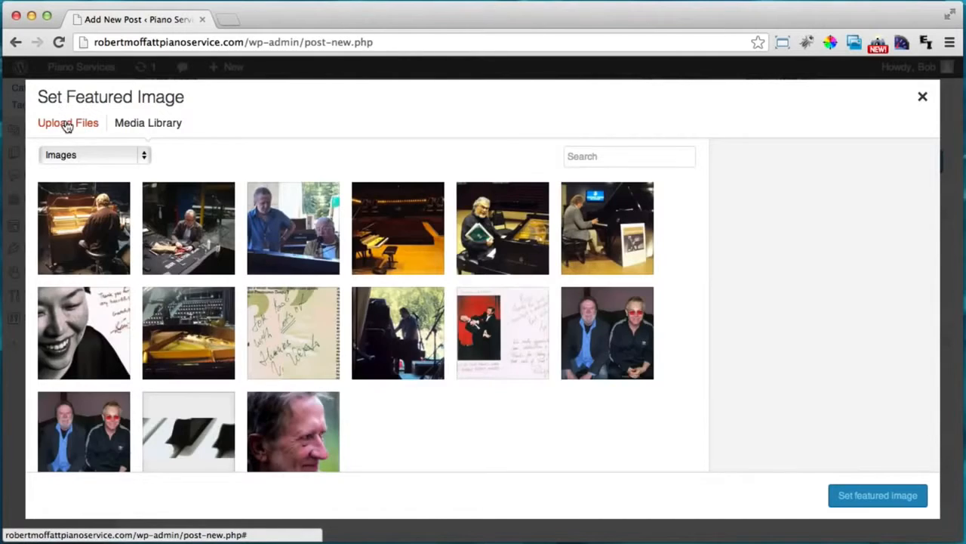
click(62, 125)
click(495, 352)
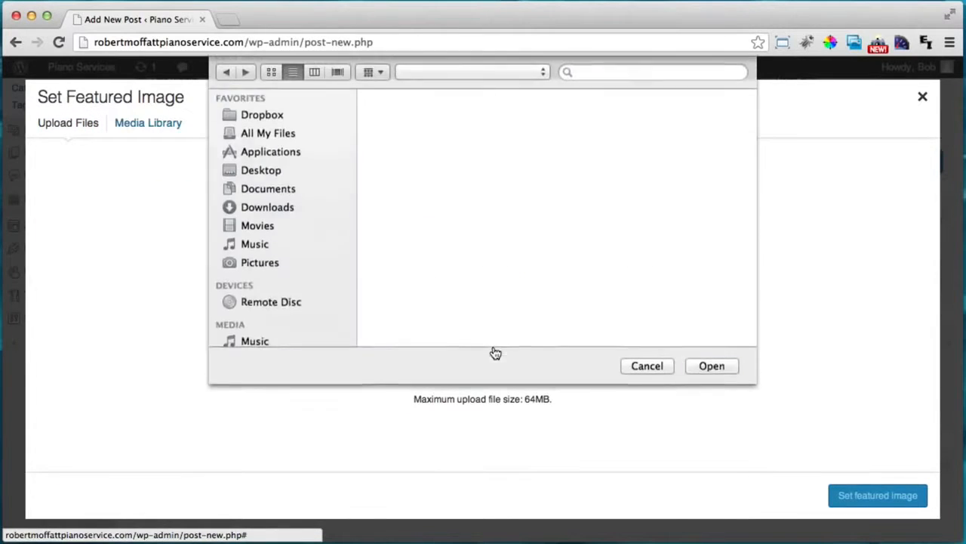
click(518, 76)
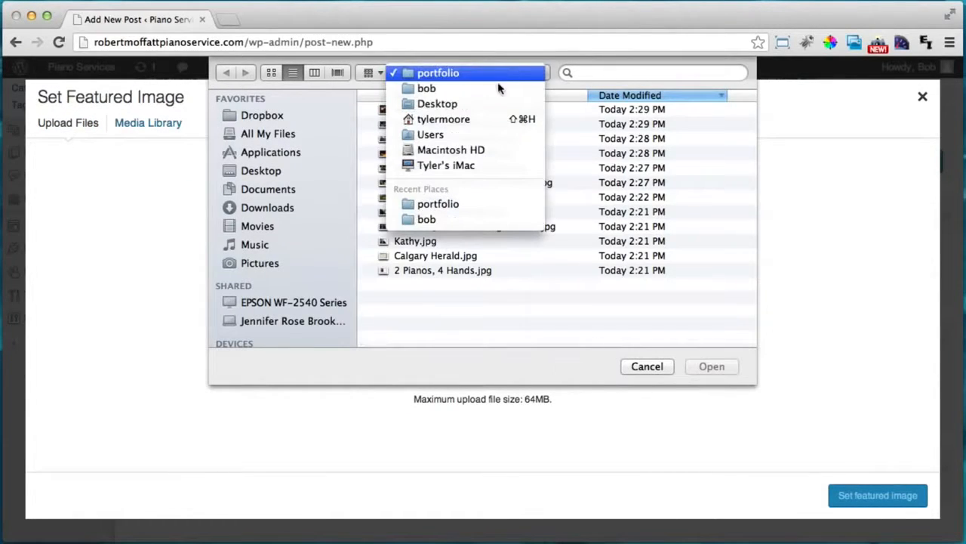
click(494, 85)
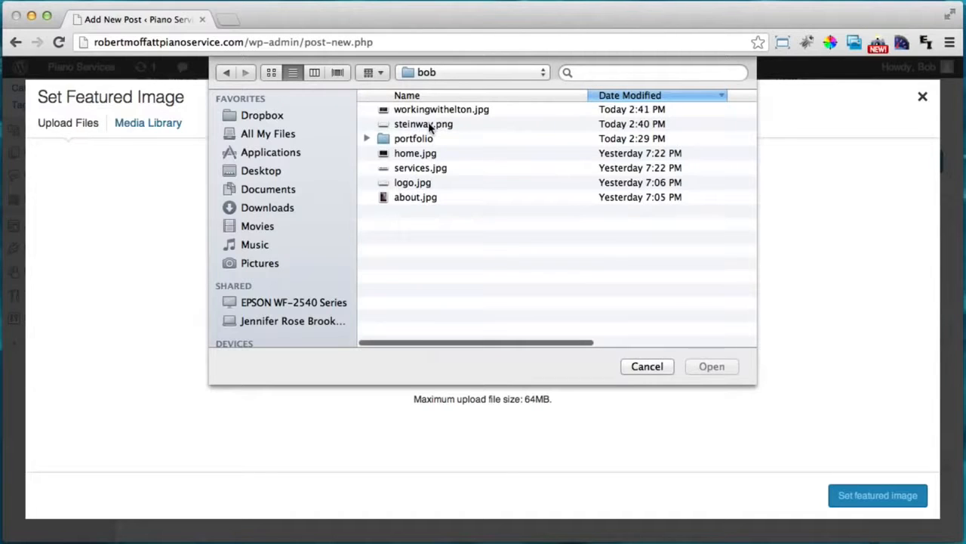
click(428, 124)
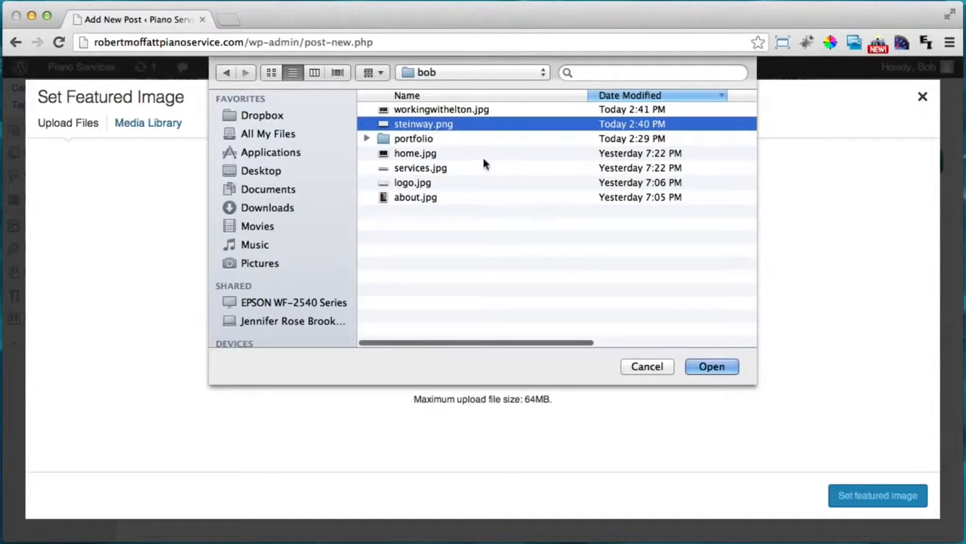
click(710, 366)
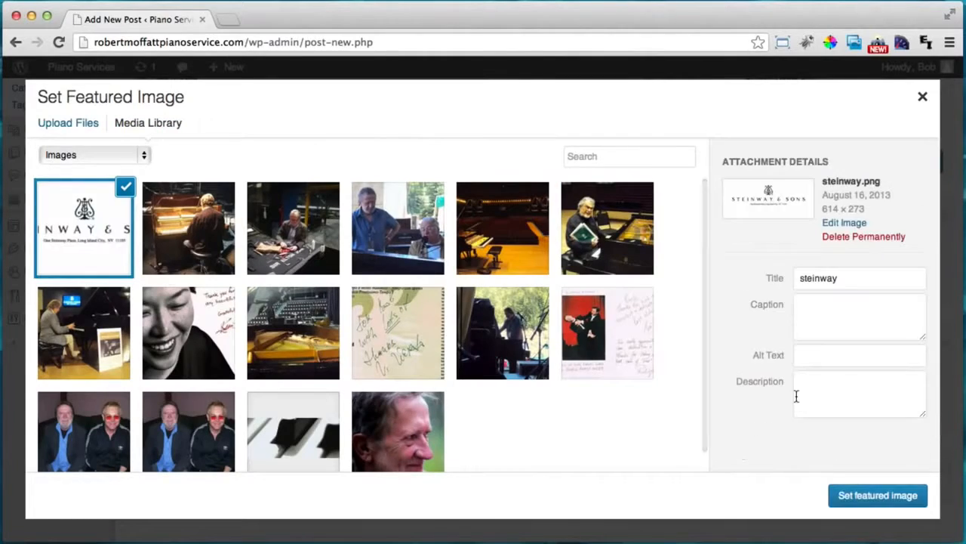
click(869, 502)
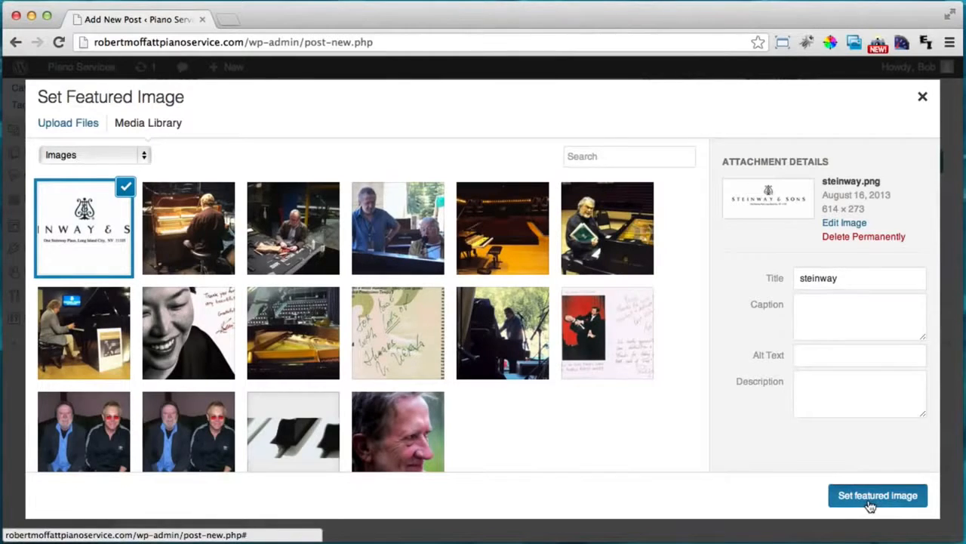
scroll(846, 386, up, 3)
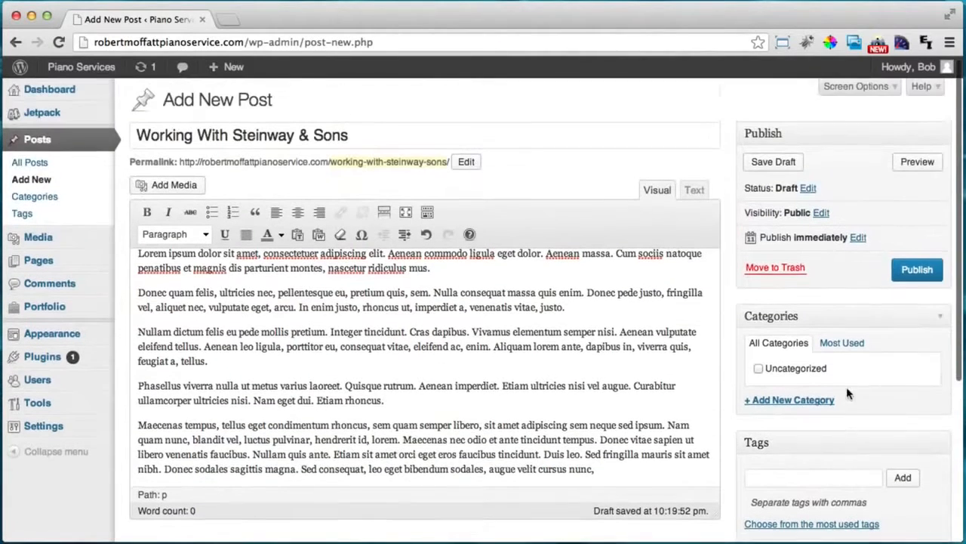
click(918, 271)
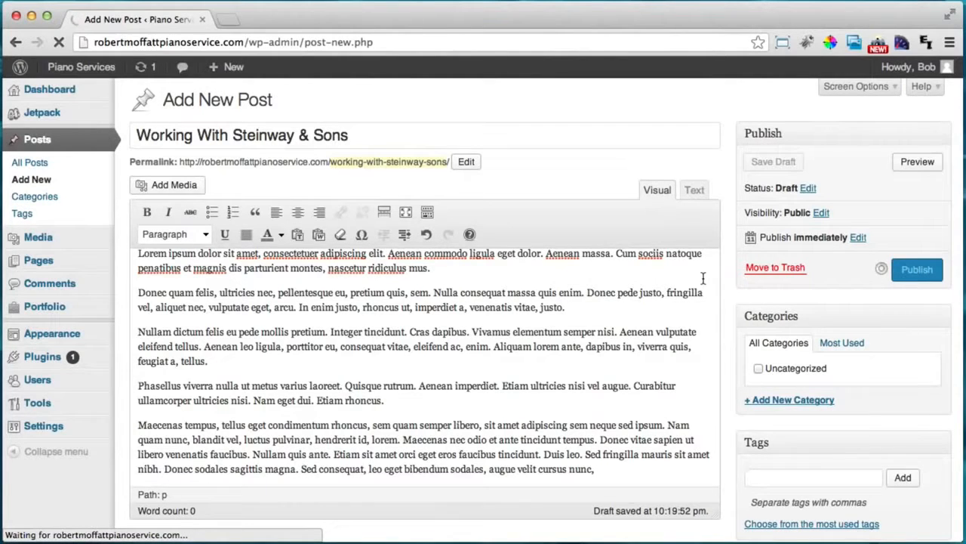
- Visit the live site and browse the Bob's Stories blog page
mouse_move(81, 68)
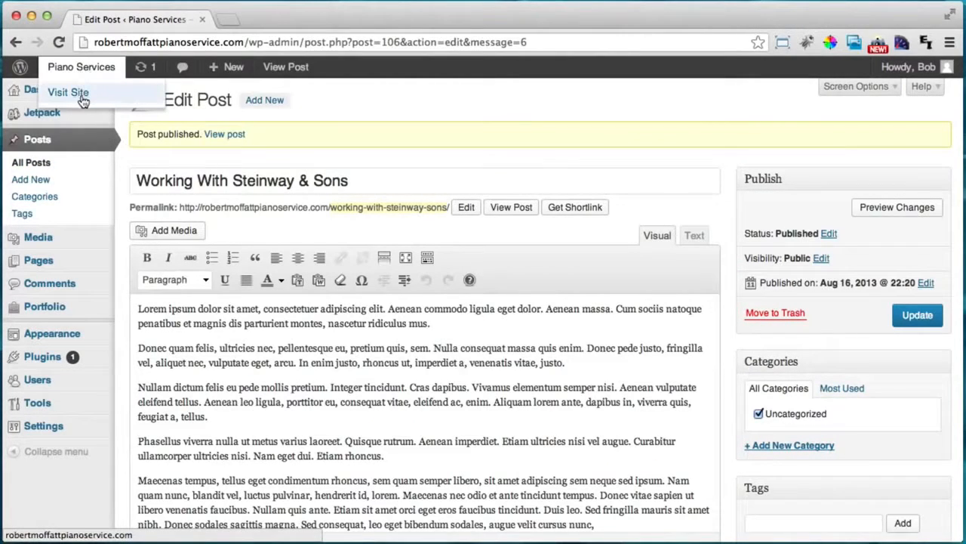
click(84, 93)
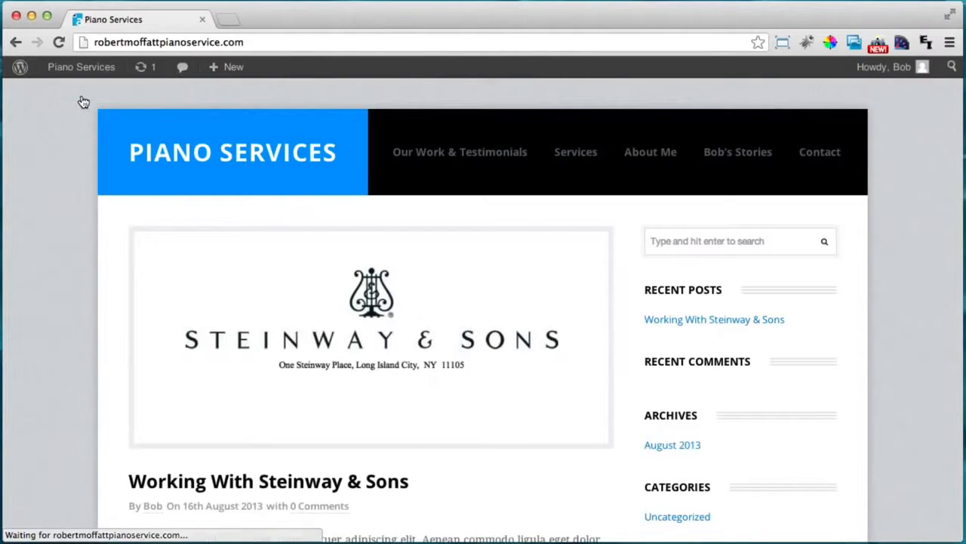
click(745, 162)
scroll(729, 167, down, 3)
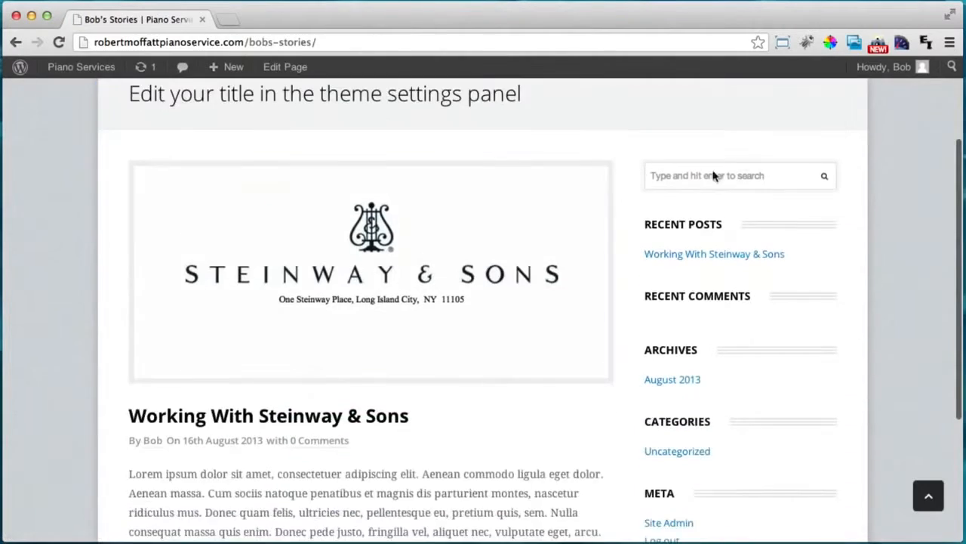
scroll(268, 285, down, 5)
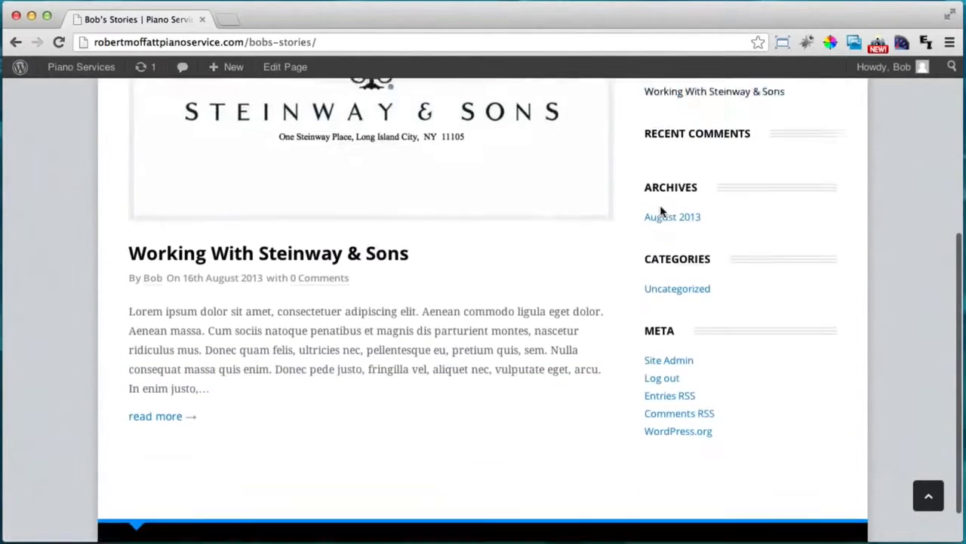
scroll(269, 285, up, 1)
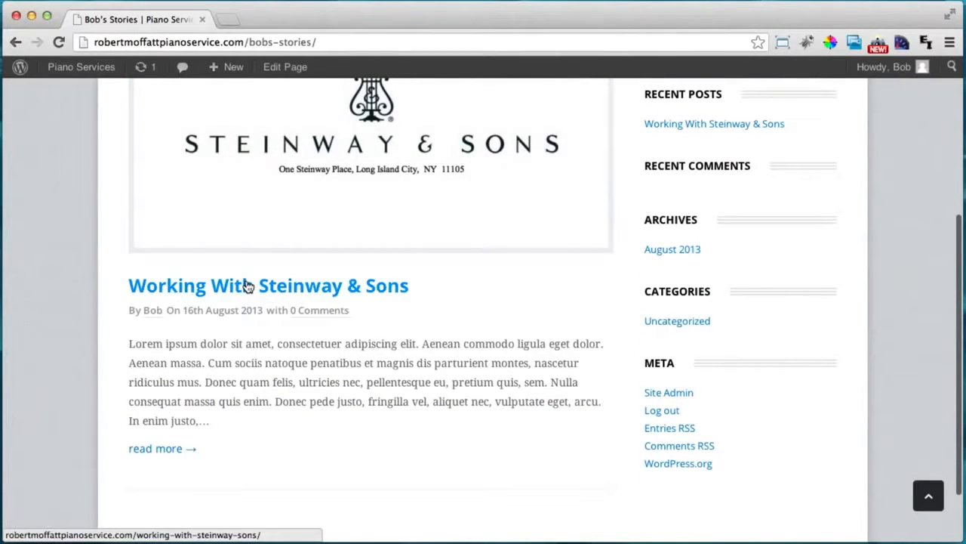
- Open the Working With Steinway & Sons post and scroll through it
click(247, 286)
scroll(248, 285, down, 5)
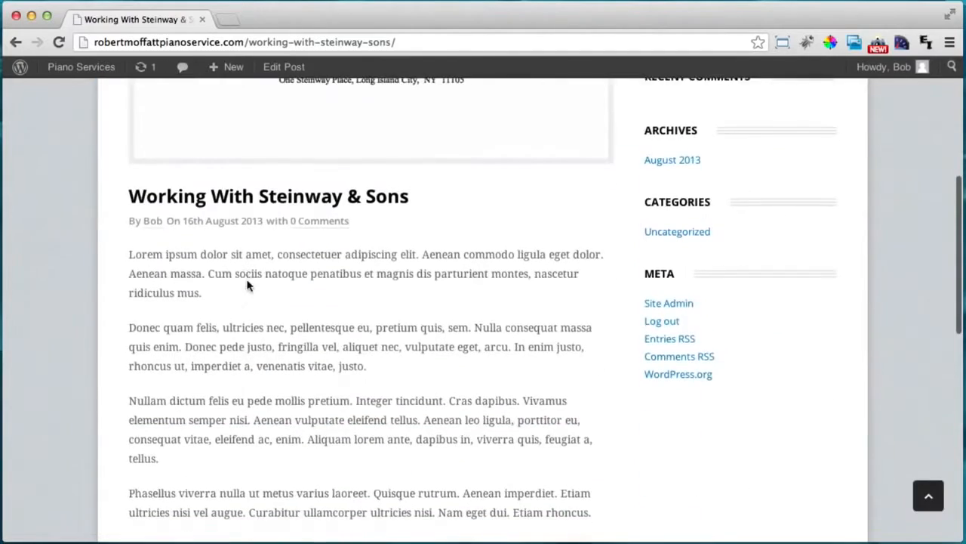
scroll(252, 275, down, 6)
scroll(253, 278, up, 5)
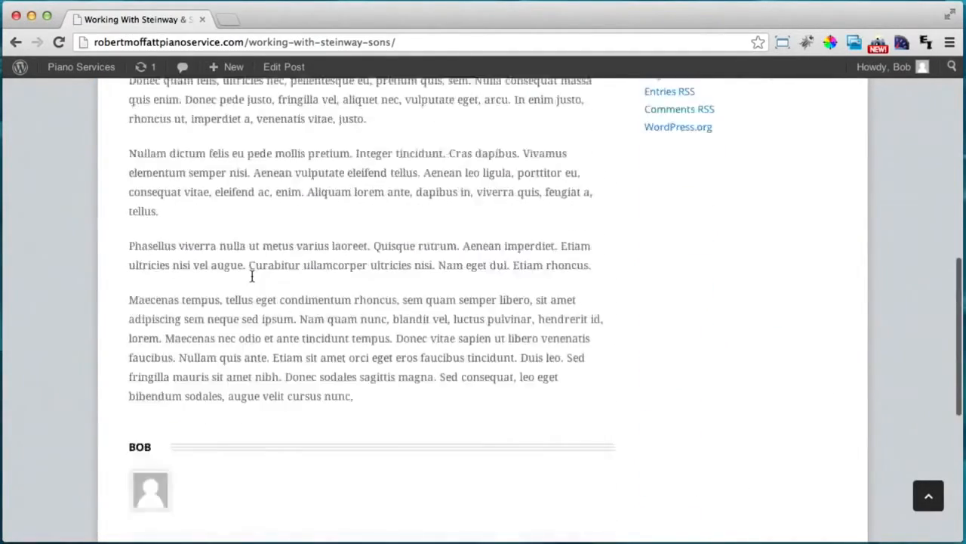
scroll(252, 276, down, 3)
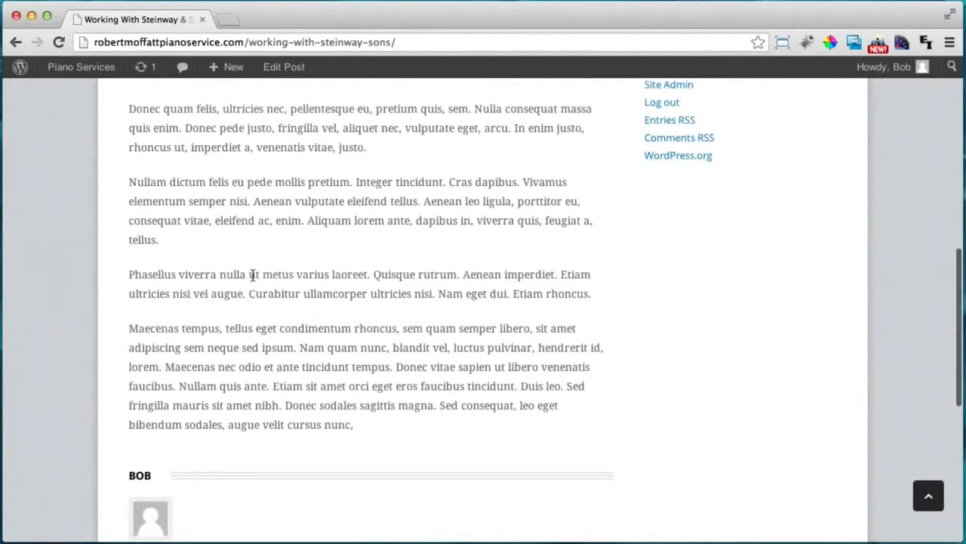
scroll(252, 276, down, 4)
scroll(252, 277, up, 11)
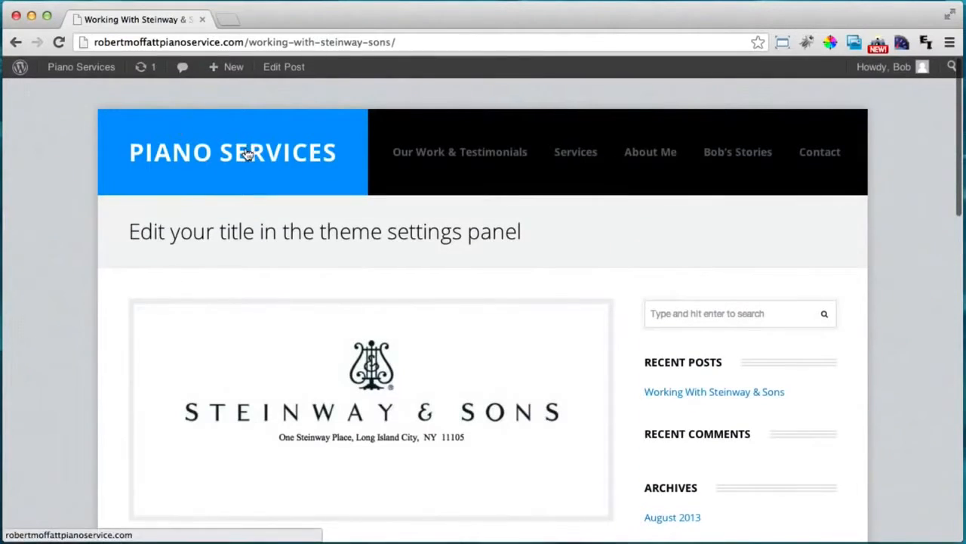
mouse_move(231, 66)
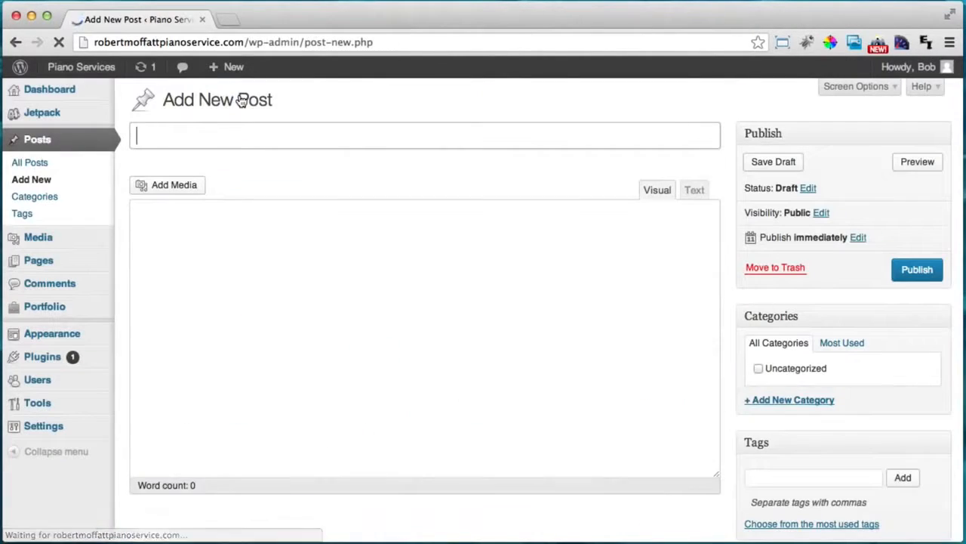
- Paste lorem ipsum into the new post body and title it 'Working With Elton'
click(319, 356)
key(super+v)
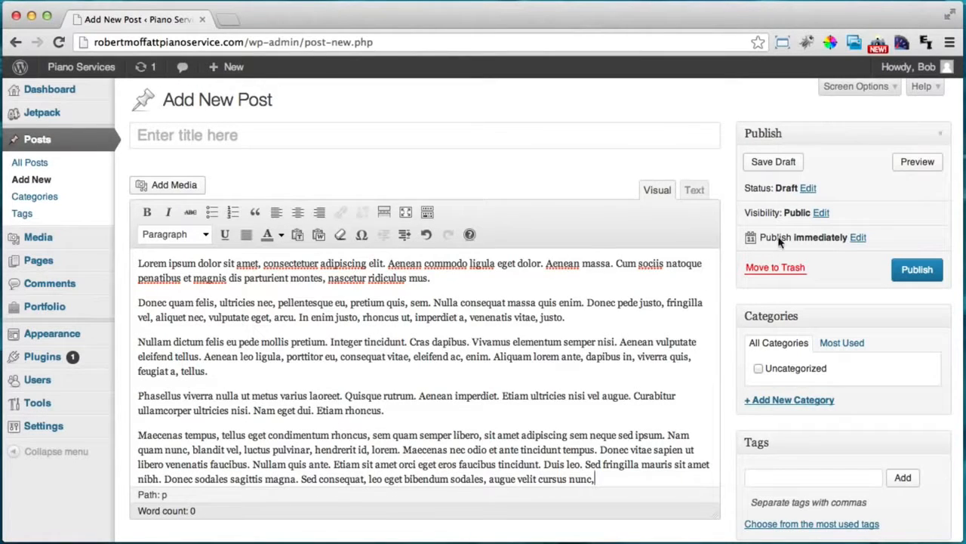
click(317, 137)
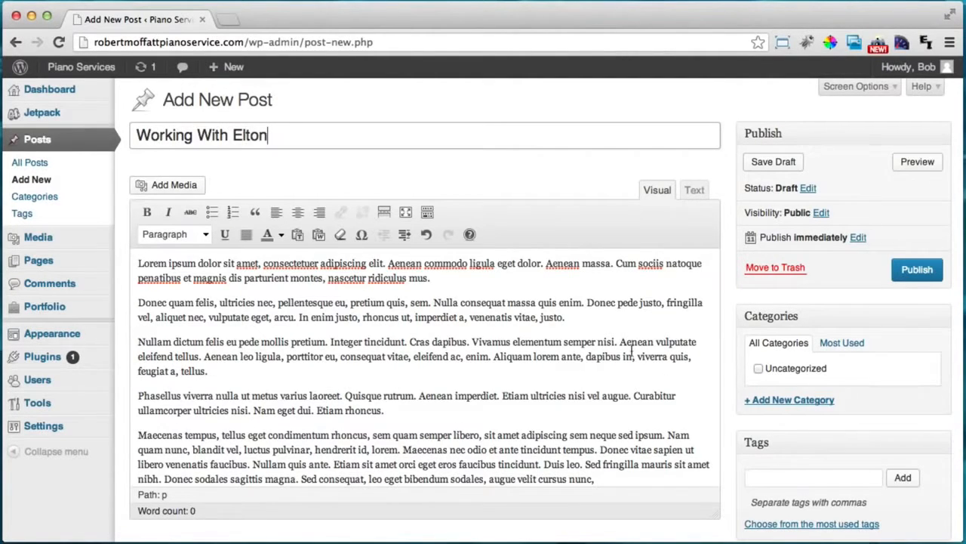
scroll(632, 349, down, 3)
- Upload workingwithelton.jpg and set it as the post's featured image
click(798, 513)
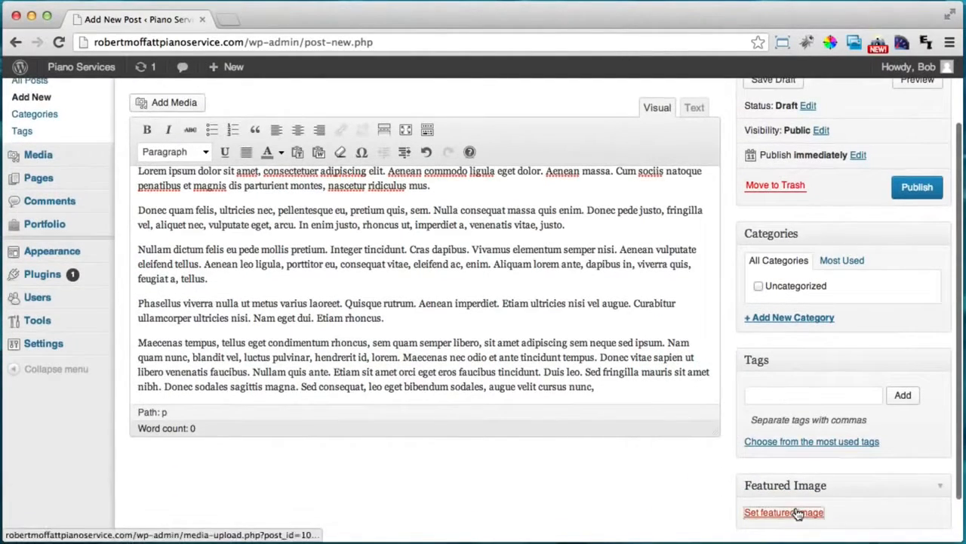
click(81, 126)
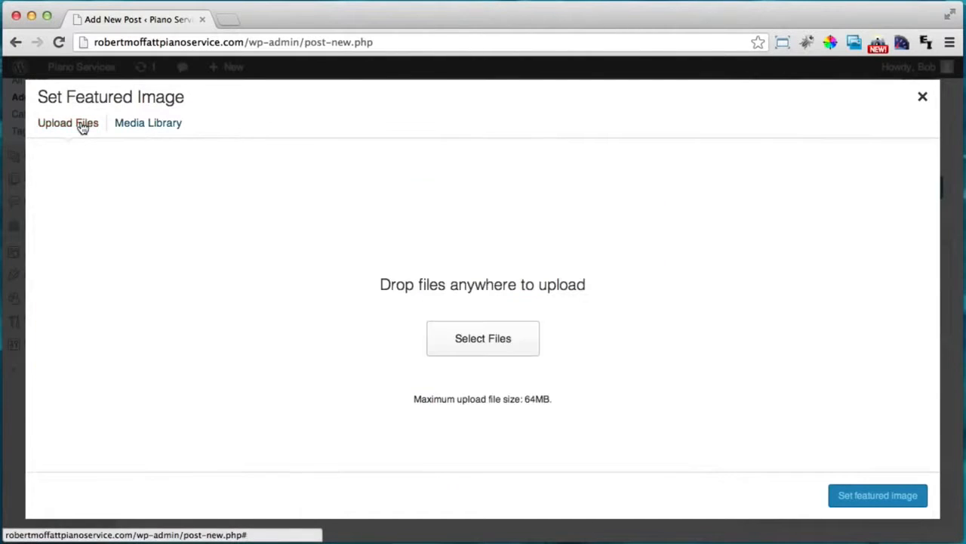
click(496, 337)
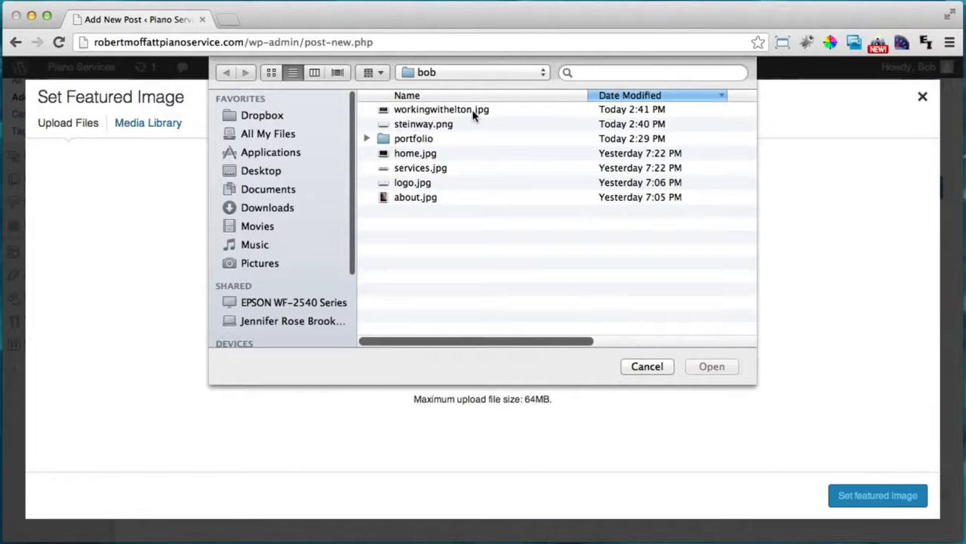
click(474, 111)
click(712, 366)
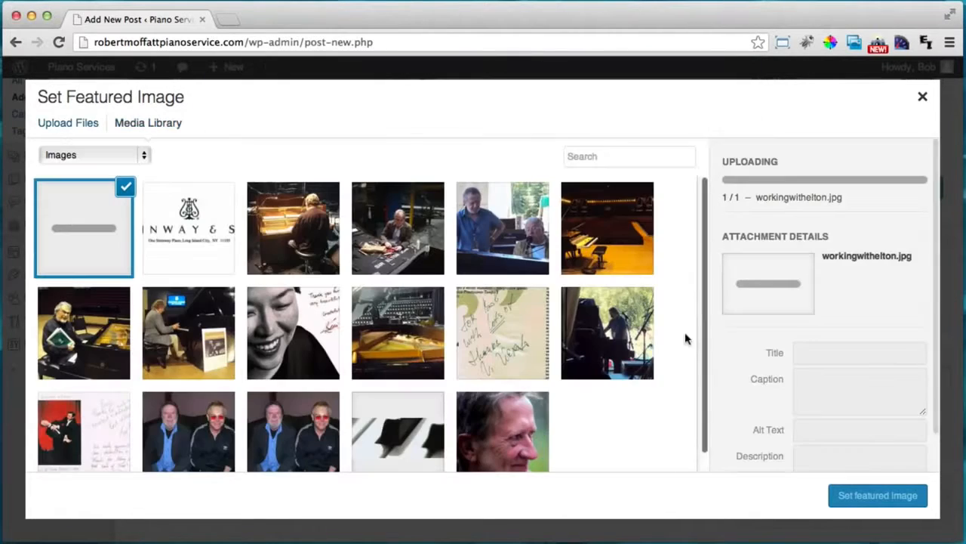
click(874, 504)
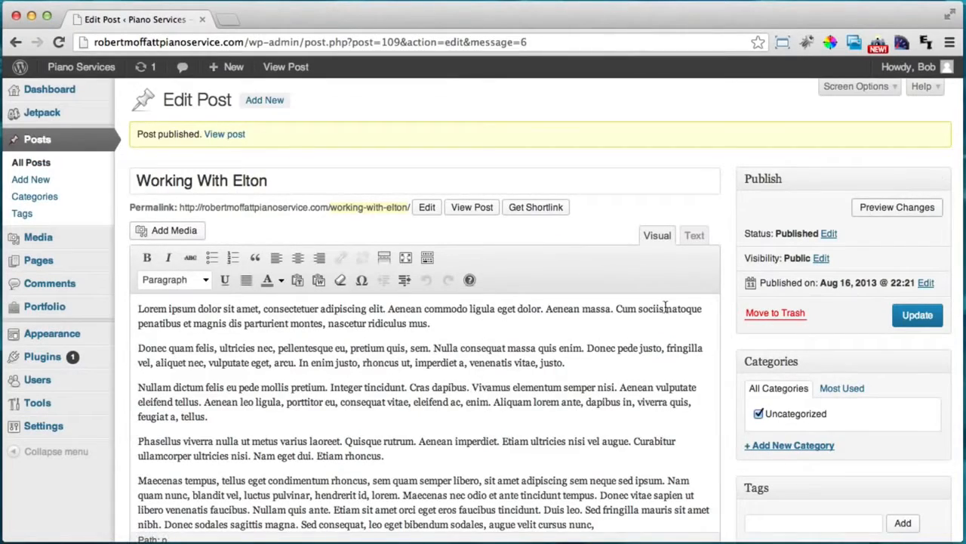
- Visit the live site and scroll through the Bob's Stories blog page
scroll(667, 312, down, 10)
scroll(674, 315, up, 10)
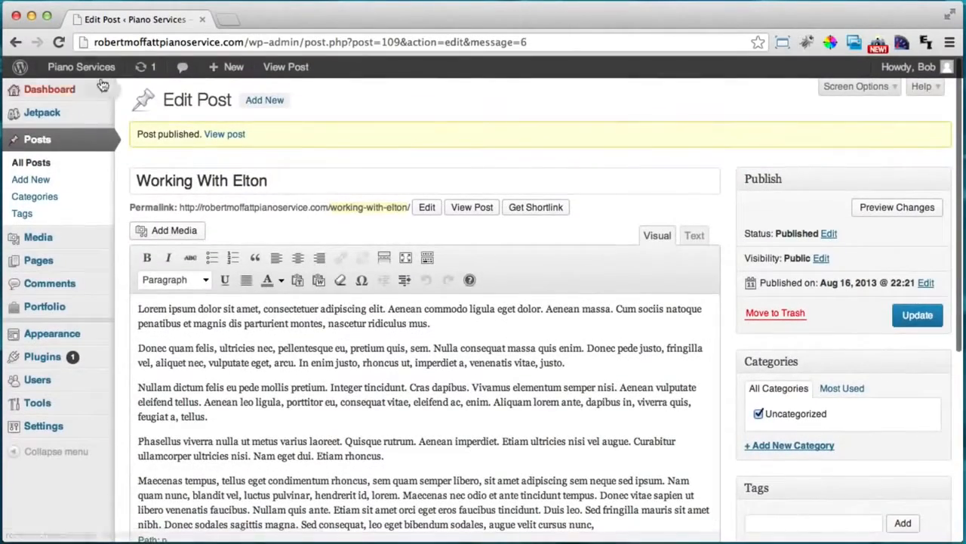
mouse_move(87, 70)
click(68, 92)
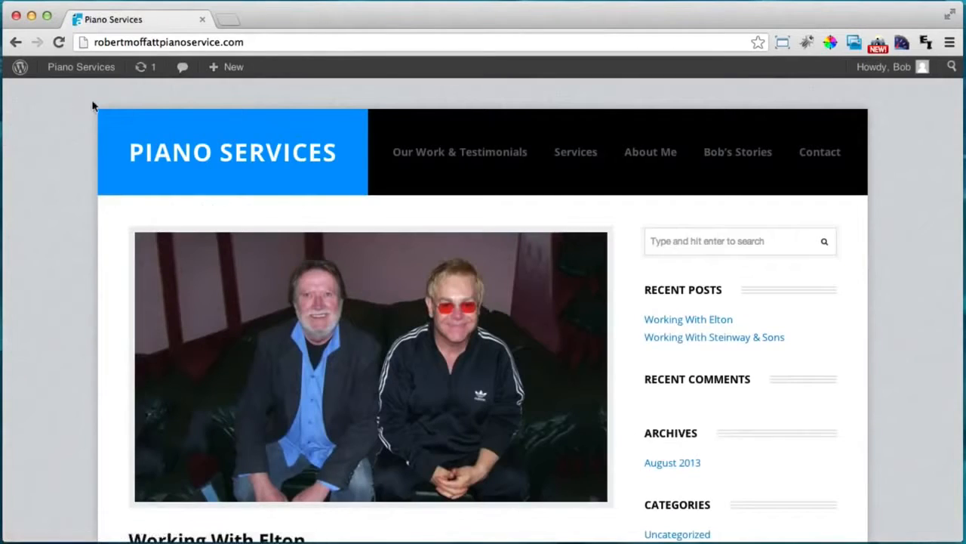
click(732, 156)
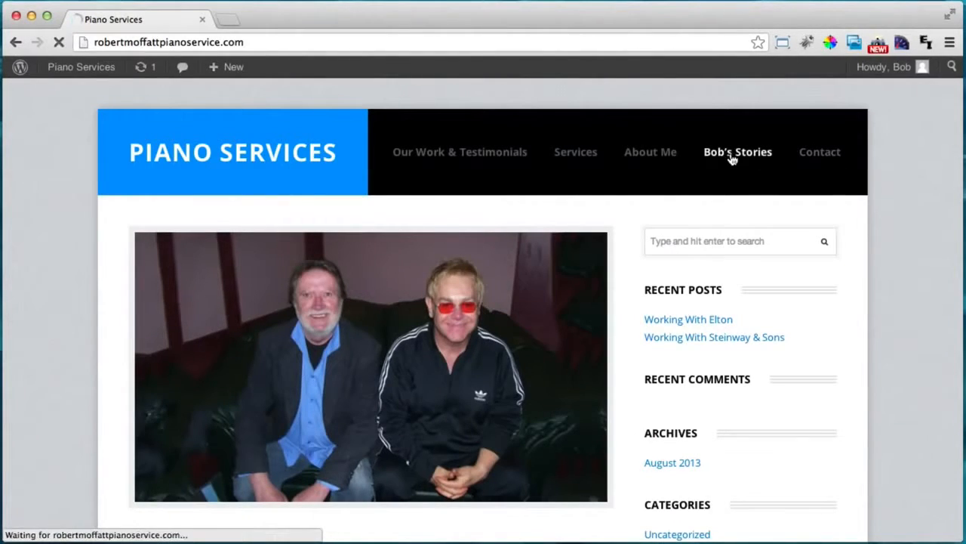
scroll(720, 164, down, 5)
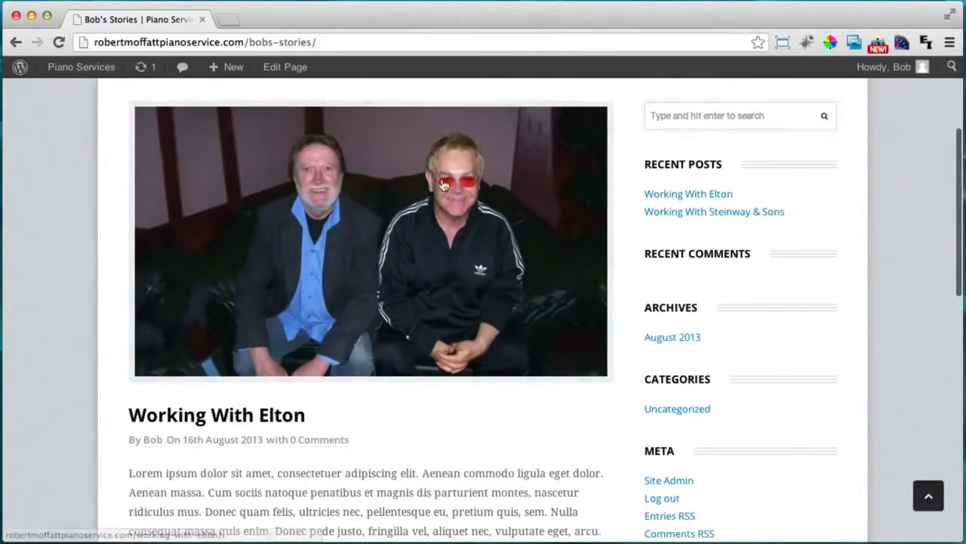
scroll(571, 224, down, 6)
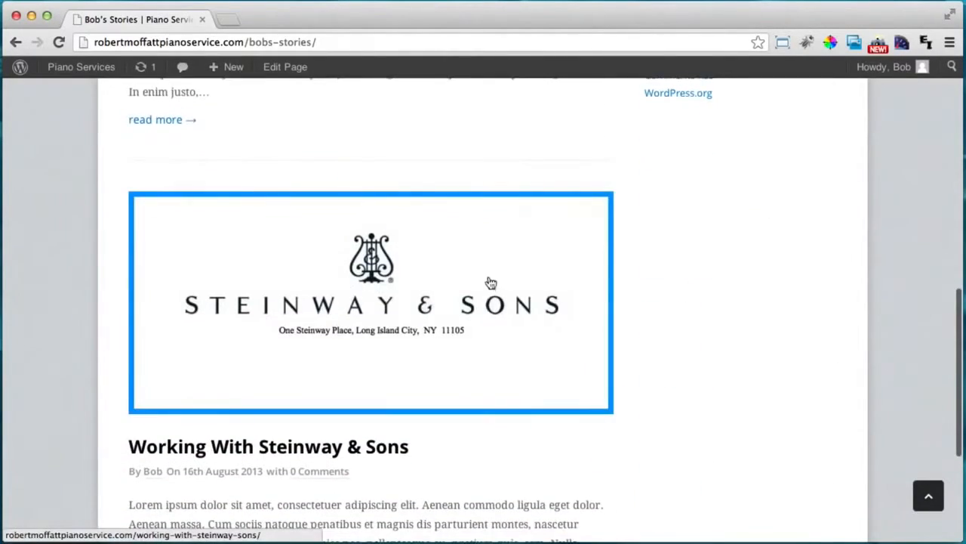
scroll(488, 283, down, 3)
scroll(498, 272, up, 15)
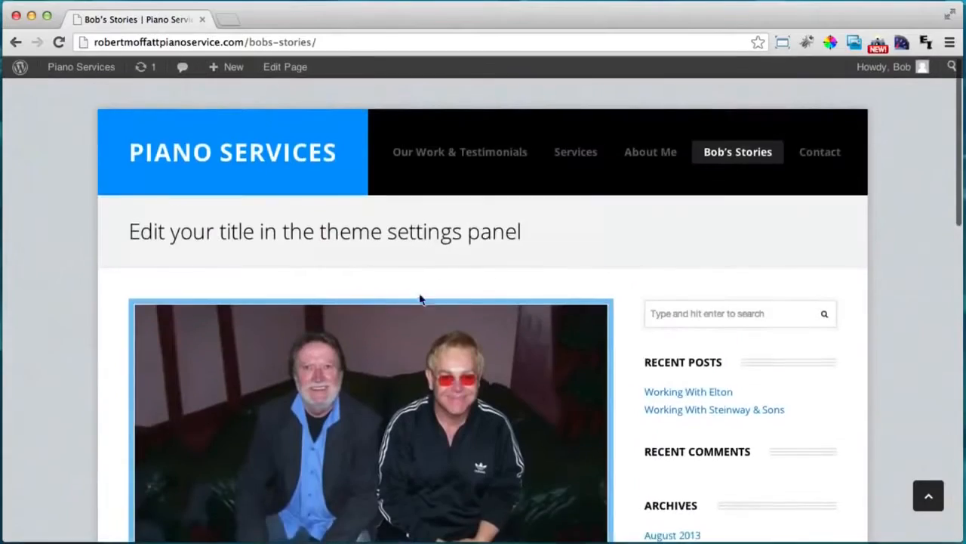
scroll(430, 302, down, 10)
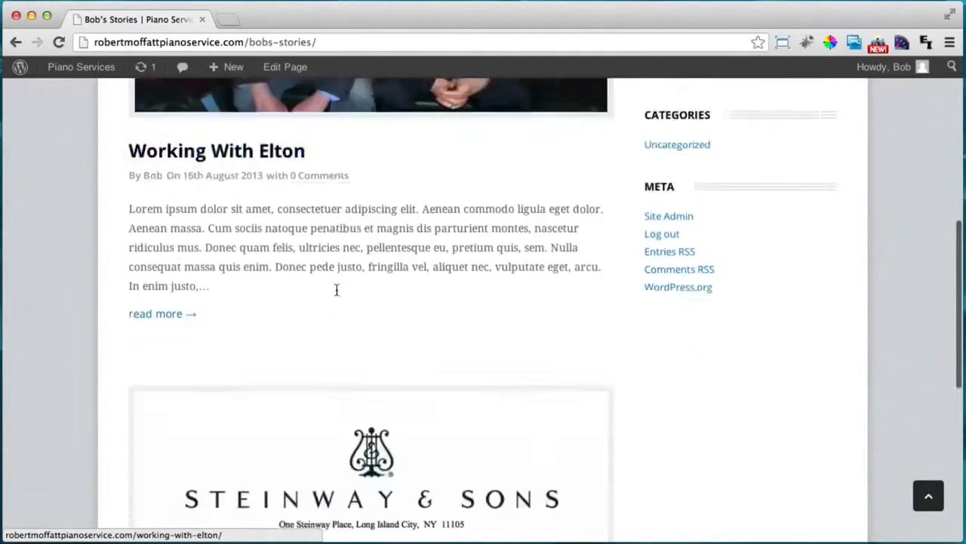
scroll(302, 298, down, 3)
scroll(381, 309, up, 8)
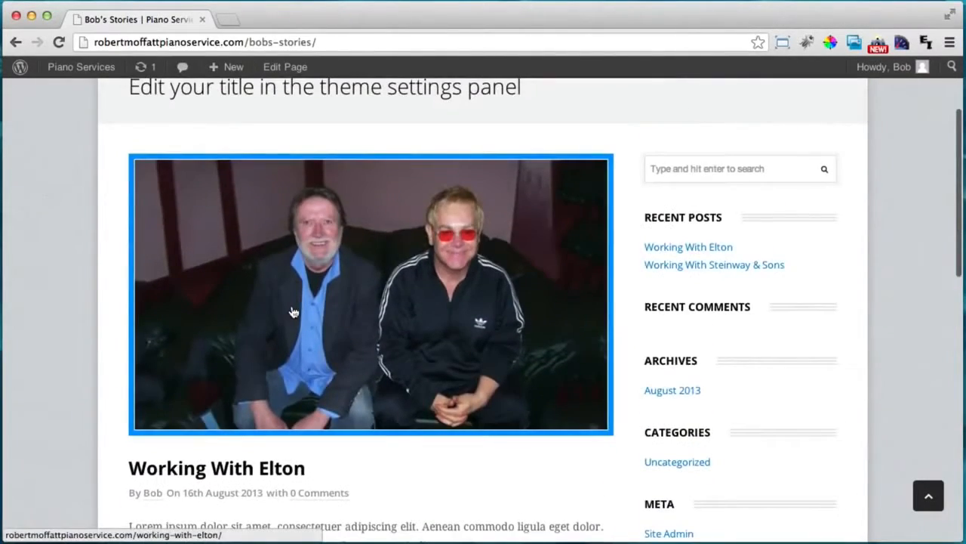
- Open the Working With Elton post and scroll through it
click(294, 312)
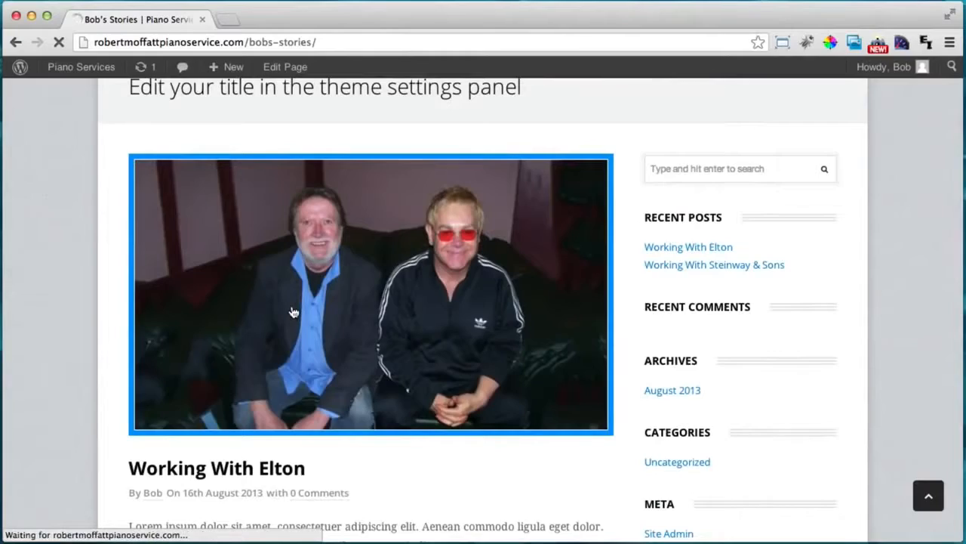
scroll(613, 253, down, 7)
scroll(613, 258, down, 2)
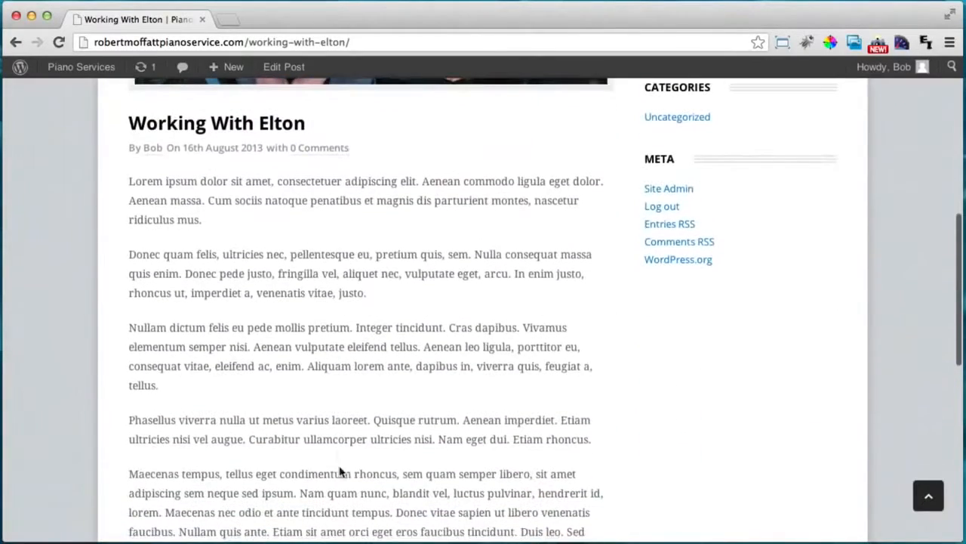
scroll(478, 246, down, 10)
scroll(479, 246, up, 6)
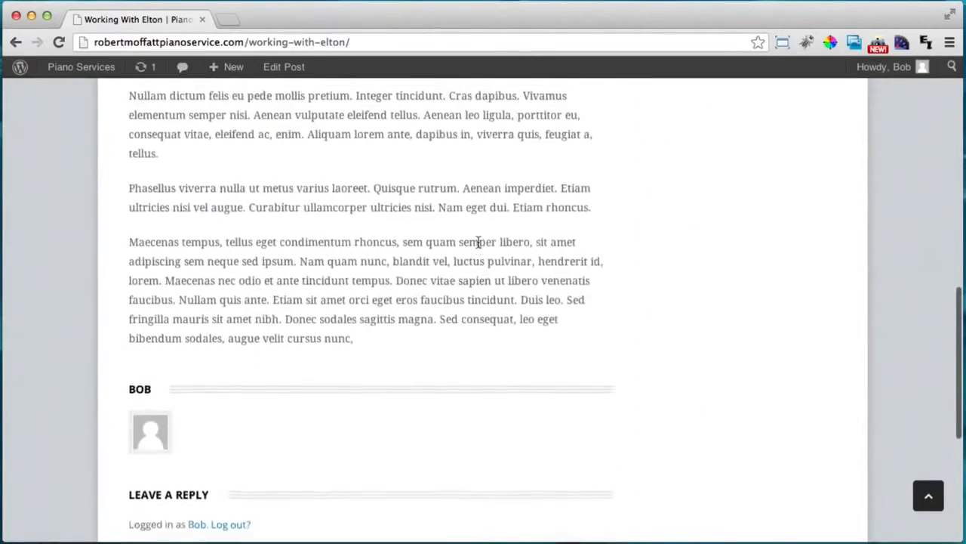
scroll(478, 246, up, 10)
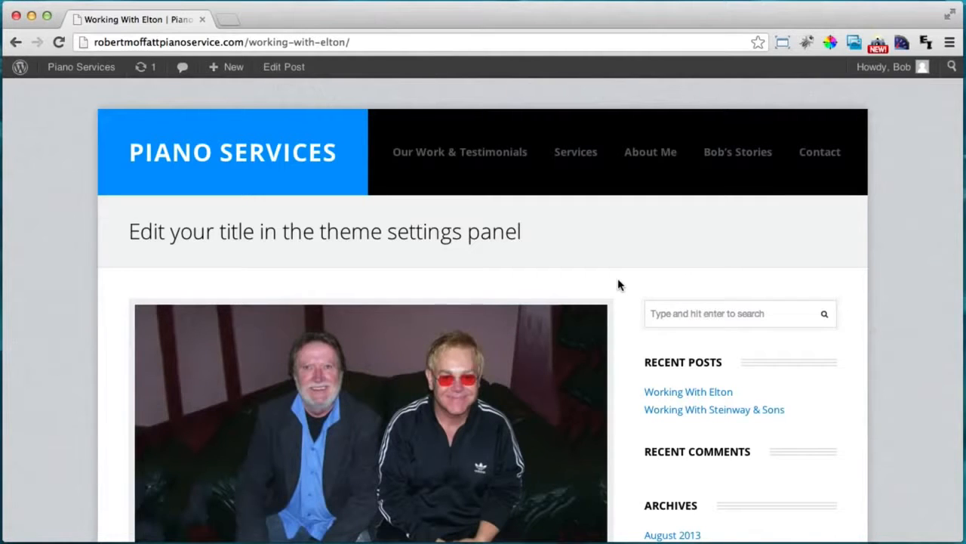
- Return to the home page and check both new posts under Recent Posts
click(282, 155)
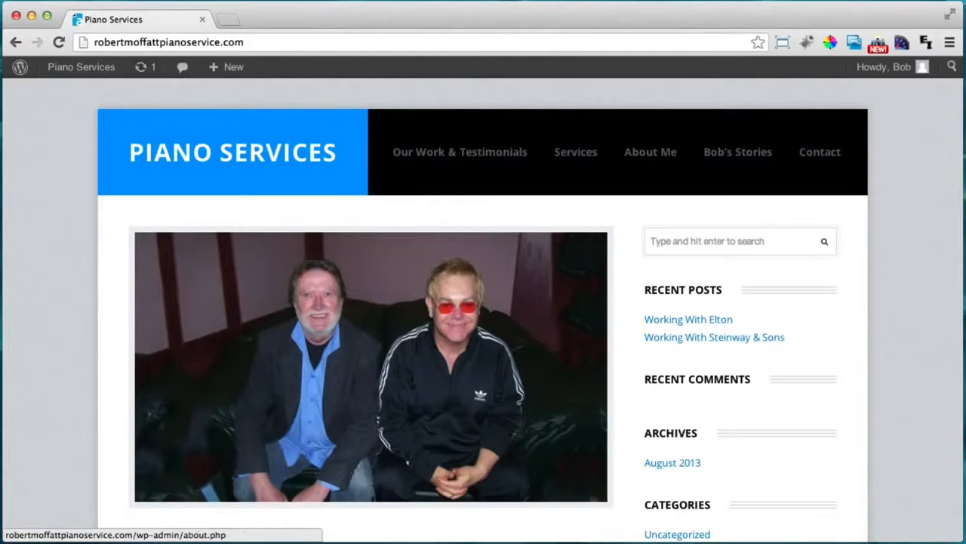
scroll(29, 262, down, 15)
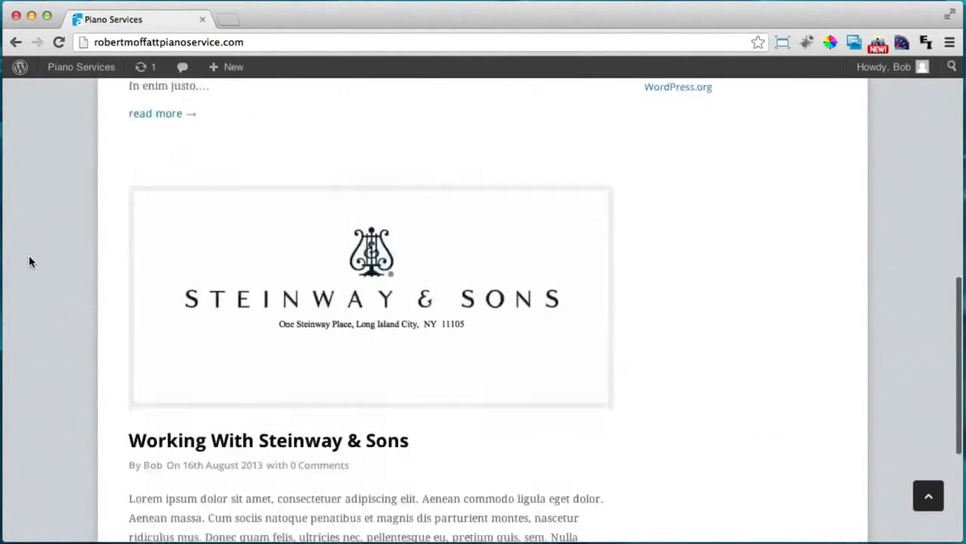
scroll(30, 262, up, 15)
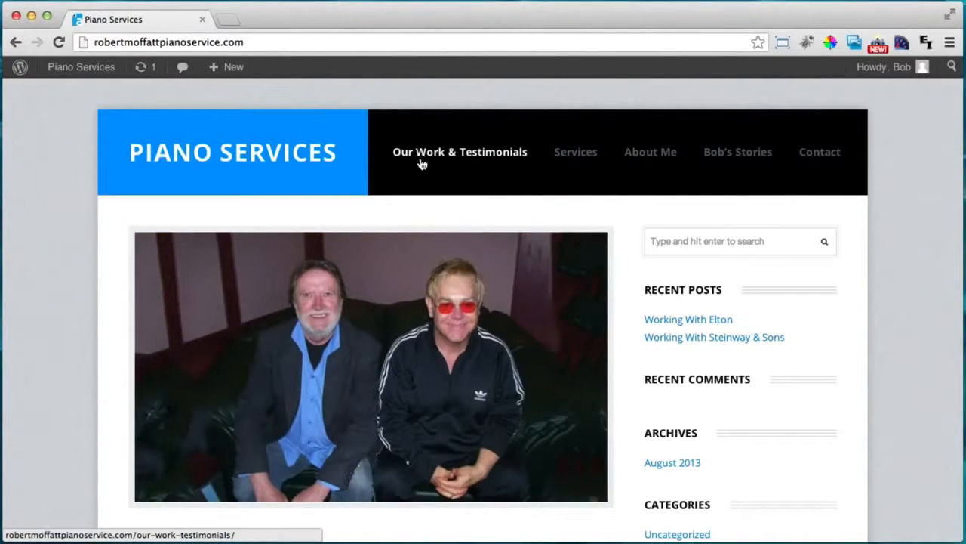
scroll(129, 330, down, 5)
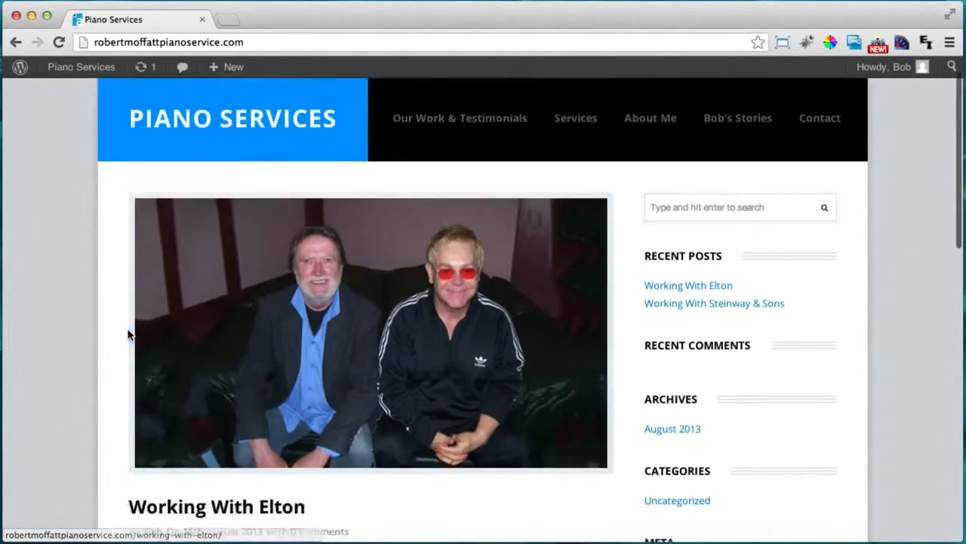
scroll(758, 365, up, 5)
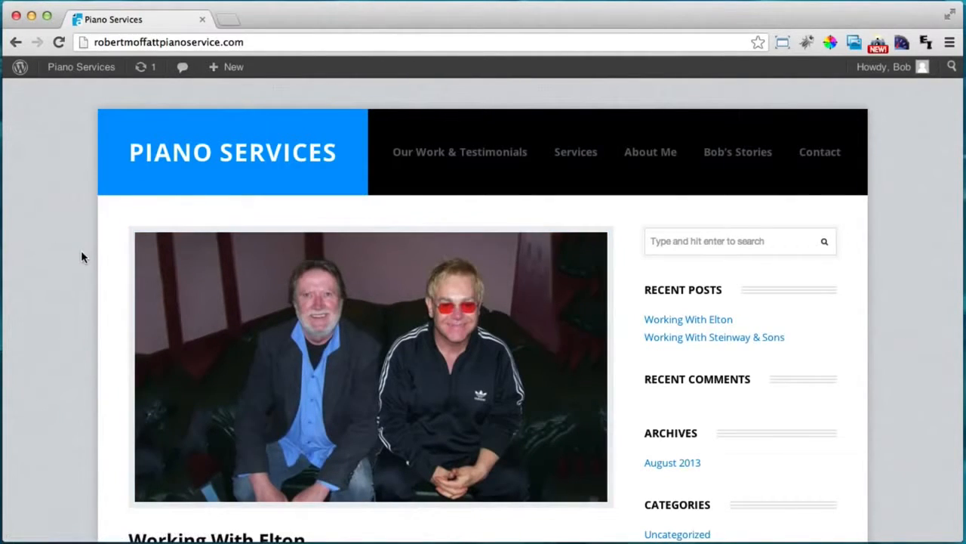
- Go to the Delta theme's Home options and expand Slide 1
click(73, 68)
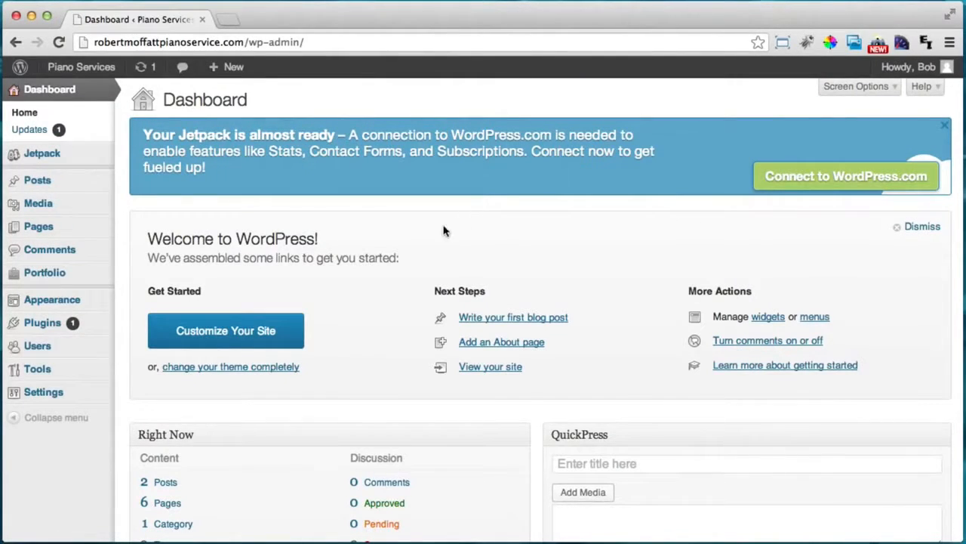
mouse_move(44, 303)
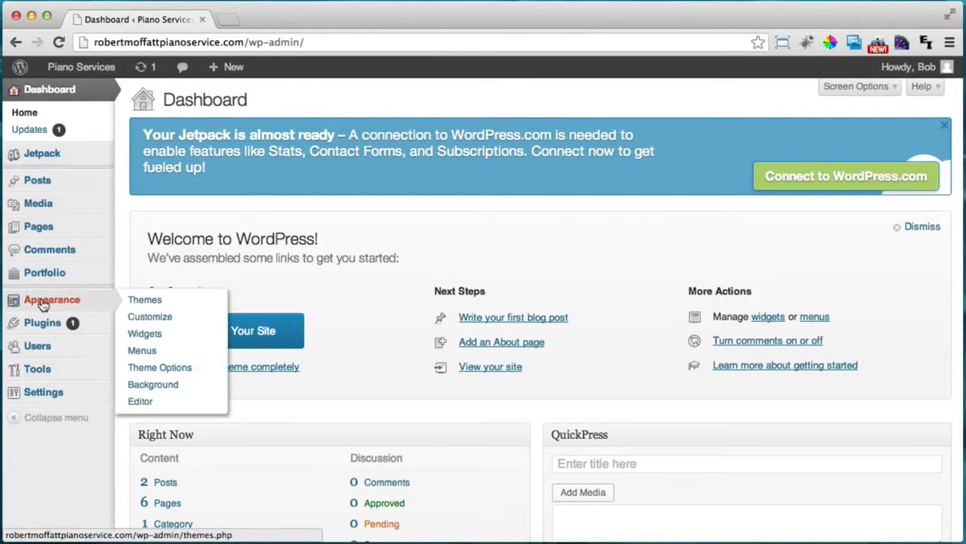
click(155, 371)
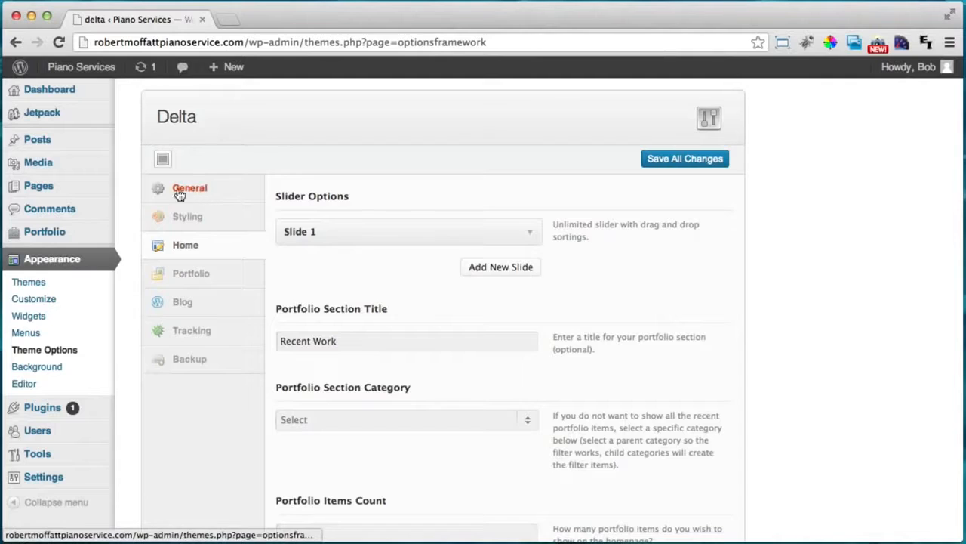
click(193, 254)
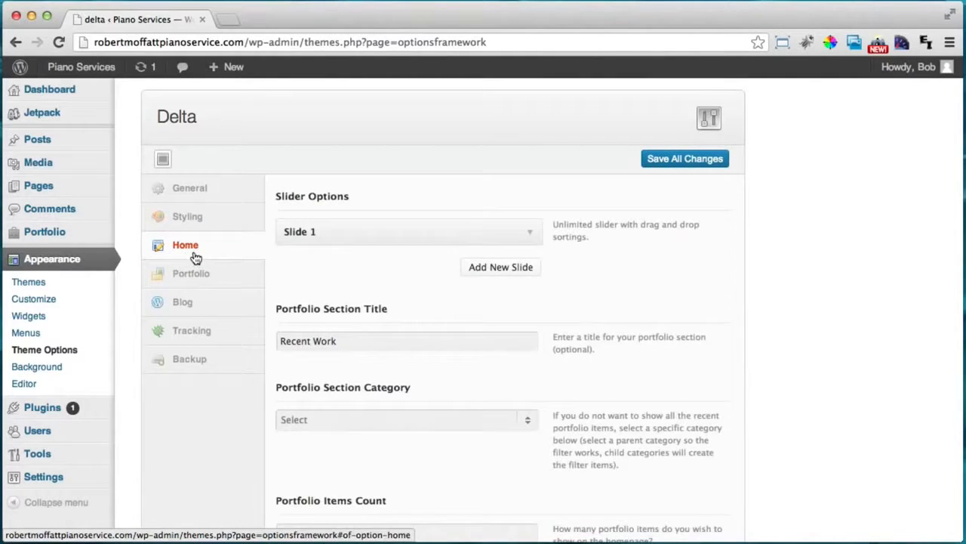
click(530, 235)
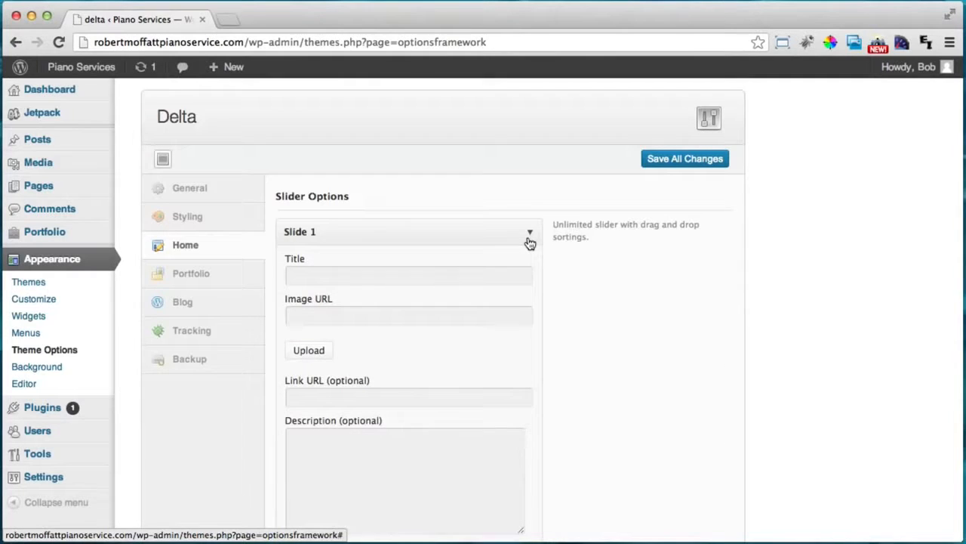
scroll(491, 249, down, 2)
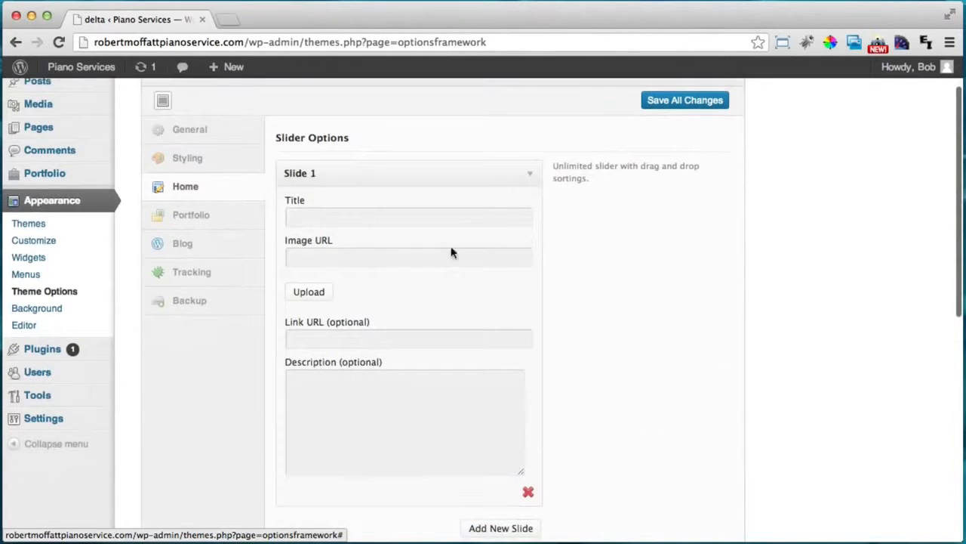
- Upload home.jpg and set it as the Slide 1 image
click(308, 292)
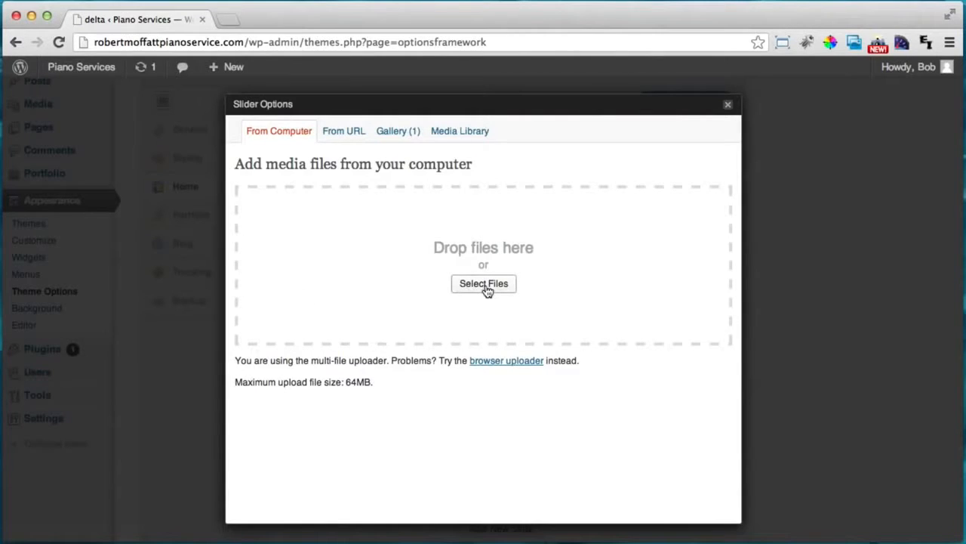
click(484, 285)
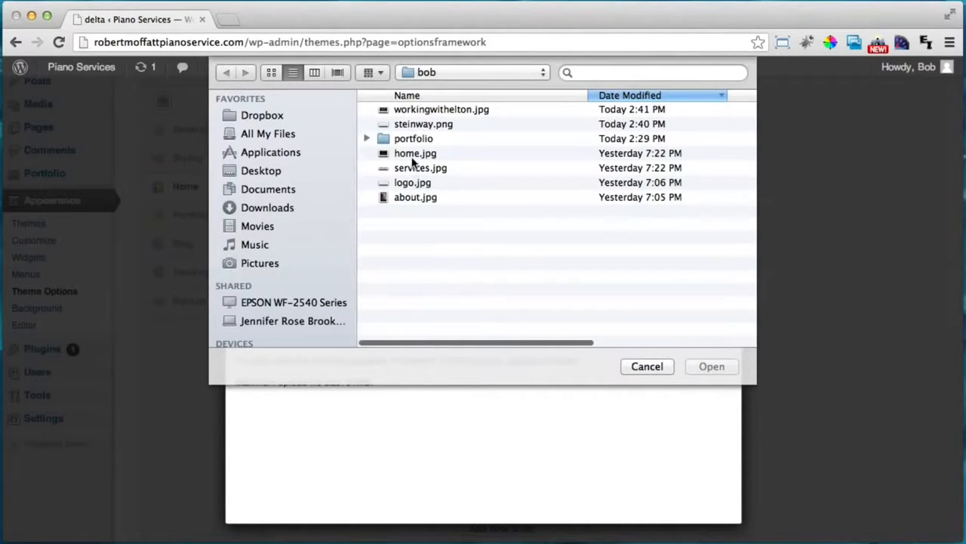
click(408, 154)
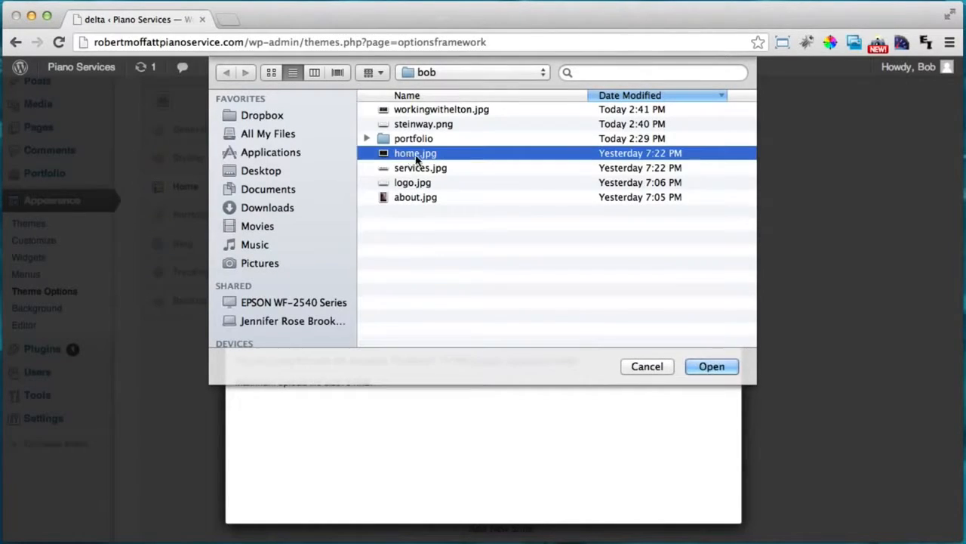
click(712, 367)
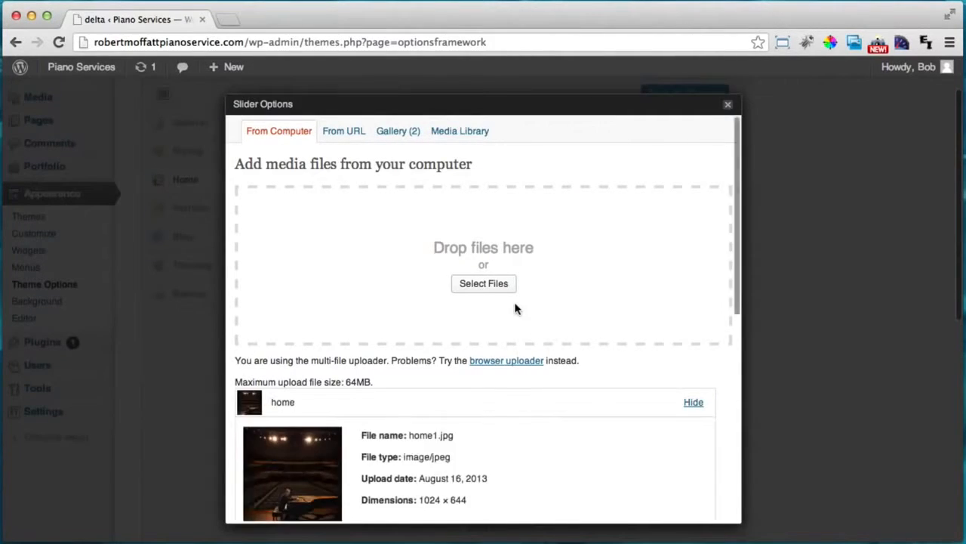
scroll(517, 309, down, 10)
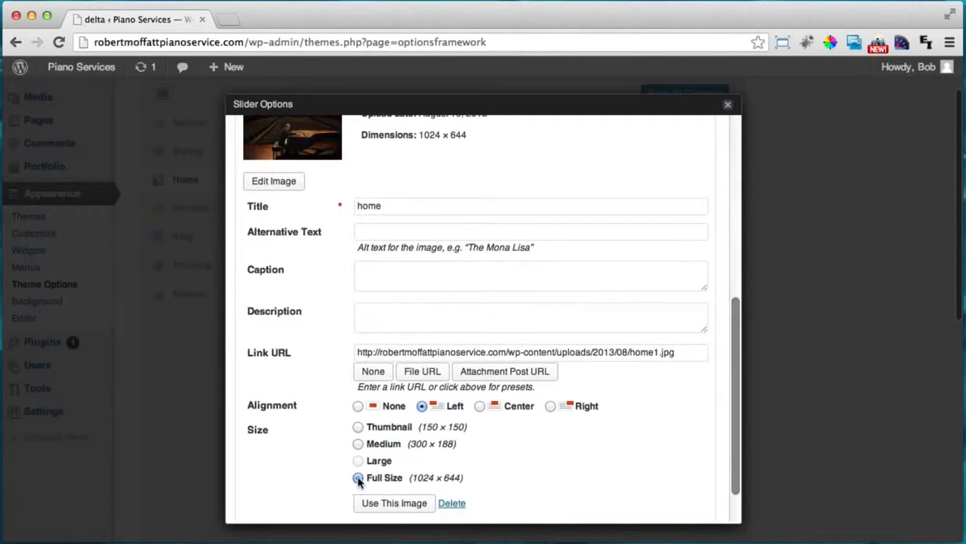
scroll(329, 405, down, 2)
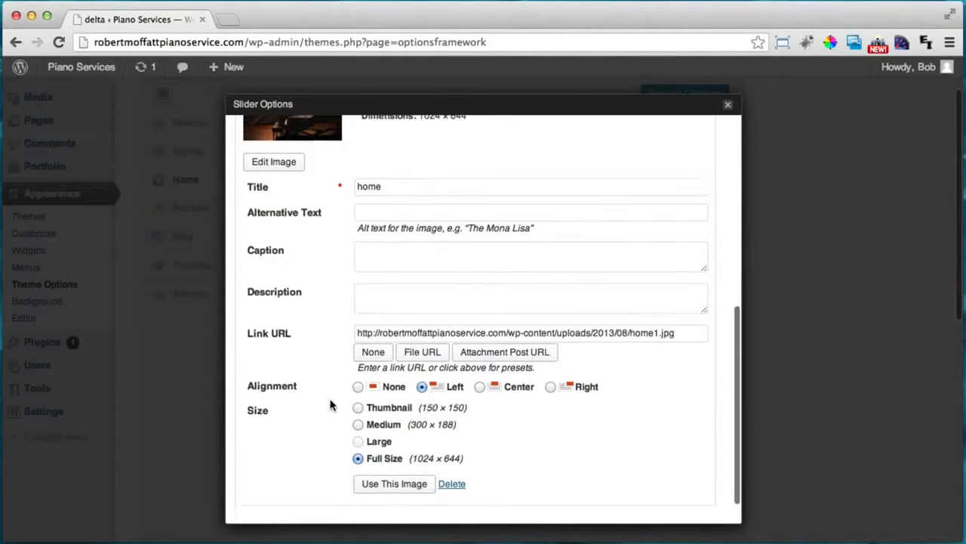
click(395, 476)
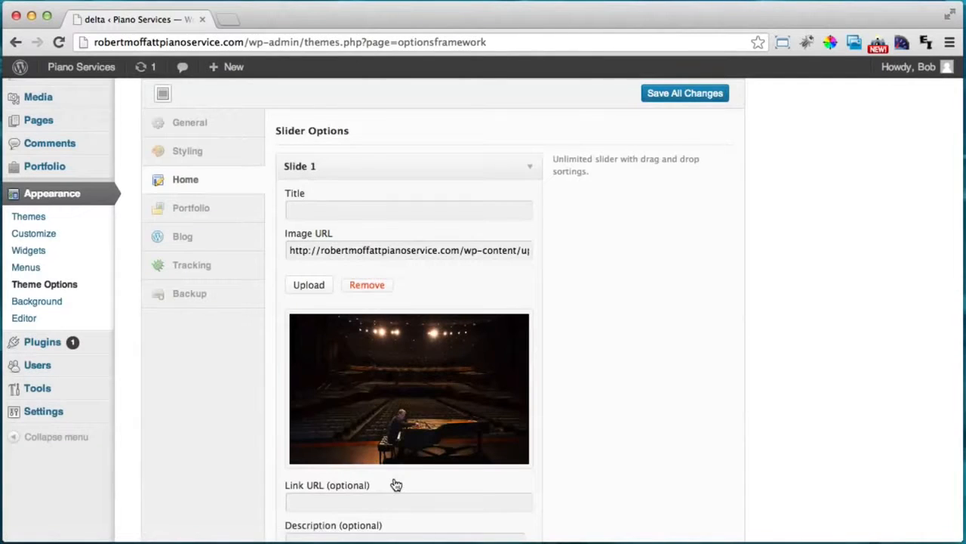
- Copy the Our Work & Testimonials page address from the live site
scroll(660, 222, down, 2)
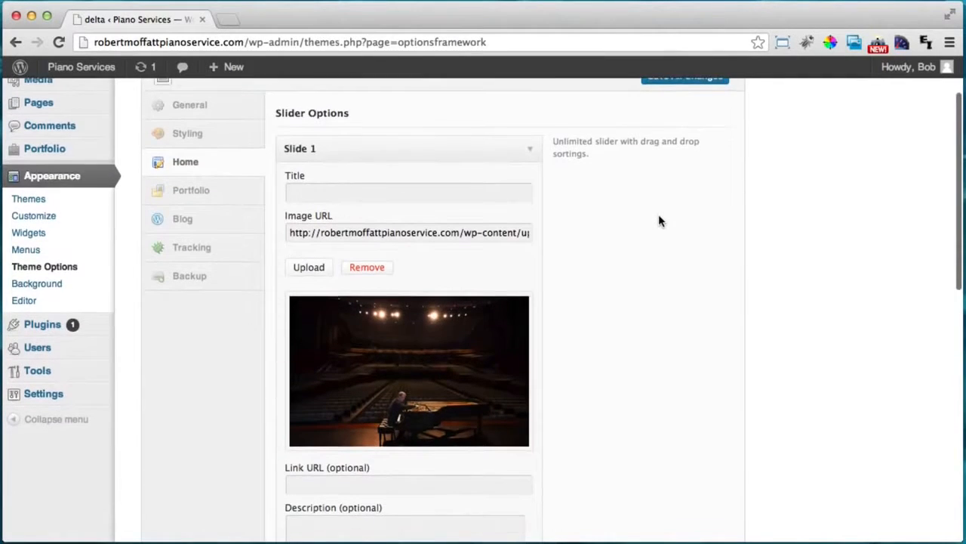
scroll(659, 222, down, 1)
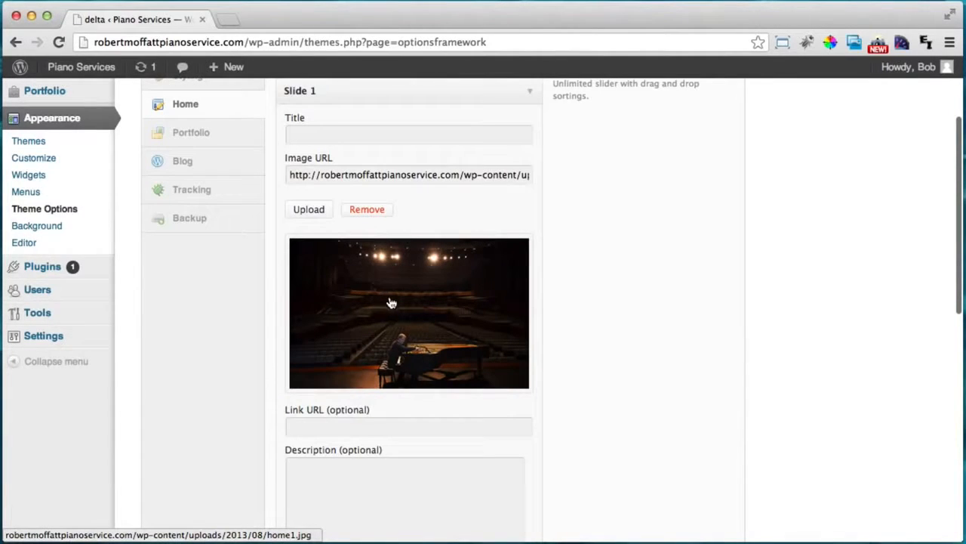
super+click(101, 69)
click(284, 15)
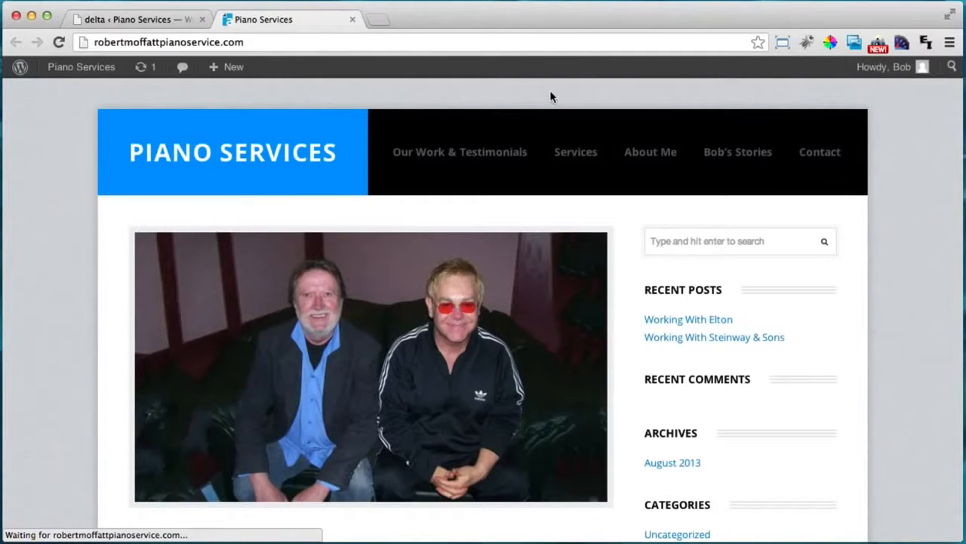
click(434, 155)
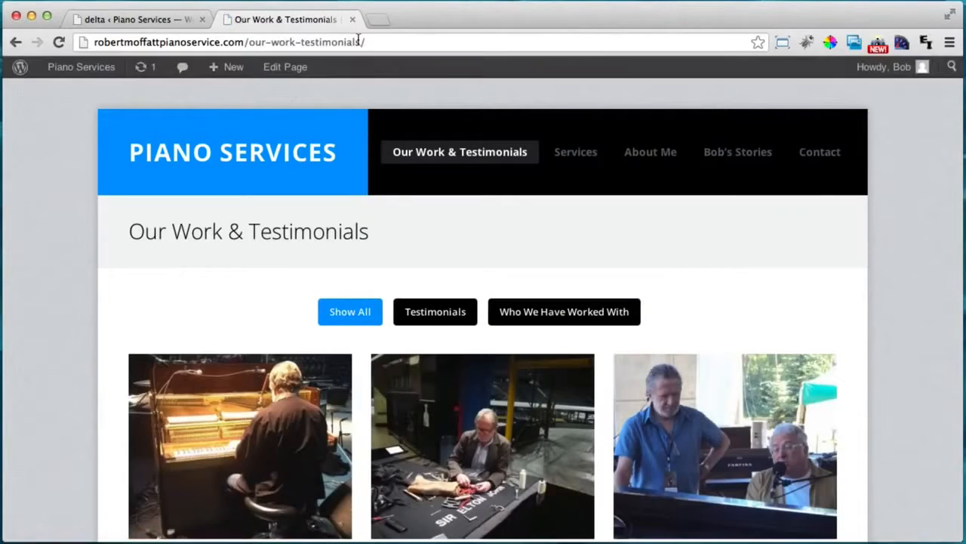
click(380, 42)
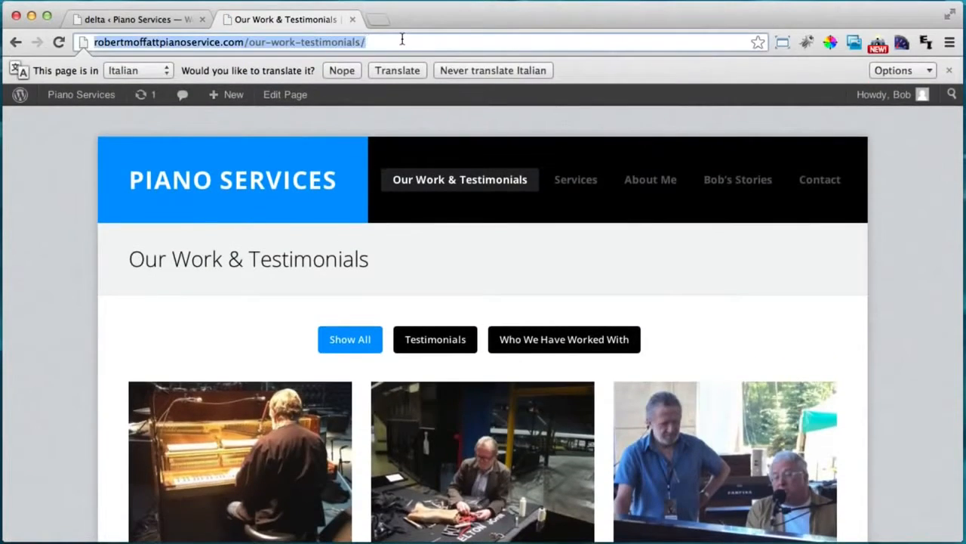
right_click(392, 43)
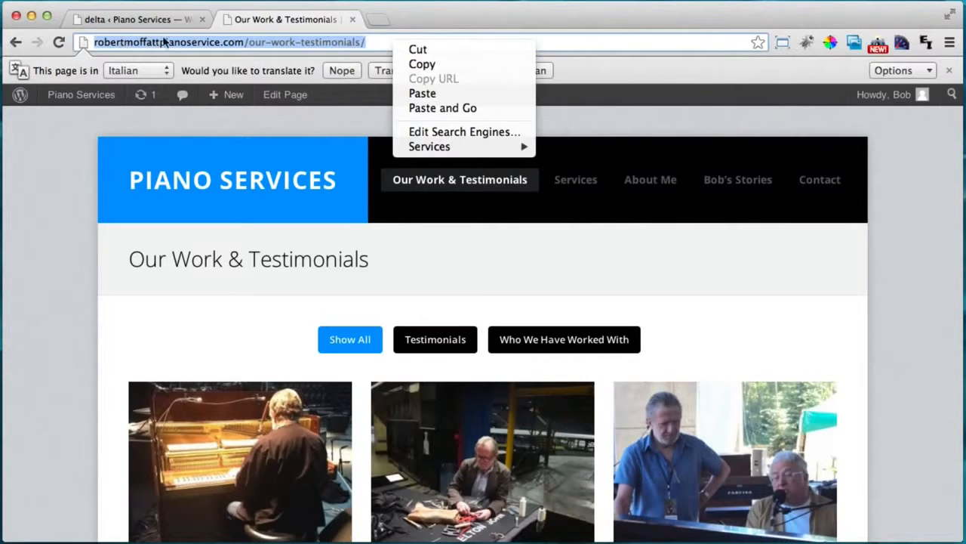
click(426, 66)
click(352, 19)
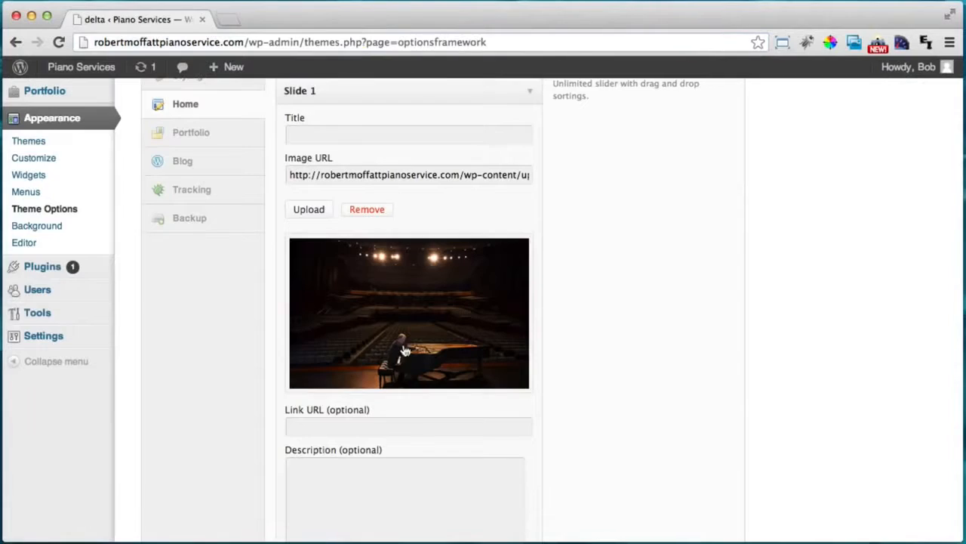
- Paste the testimonials page address into Slide 1's Link URL field
click(326, 425)
right_click(312, 425)
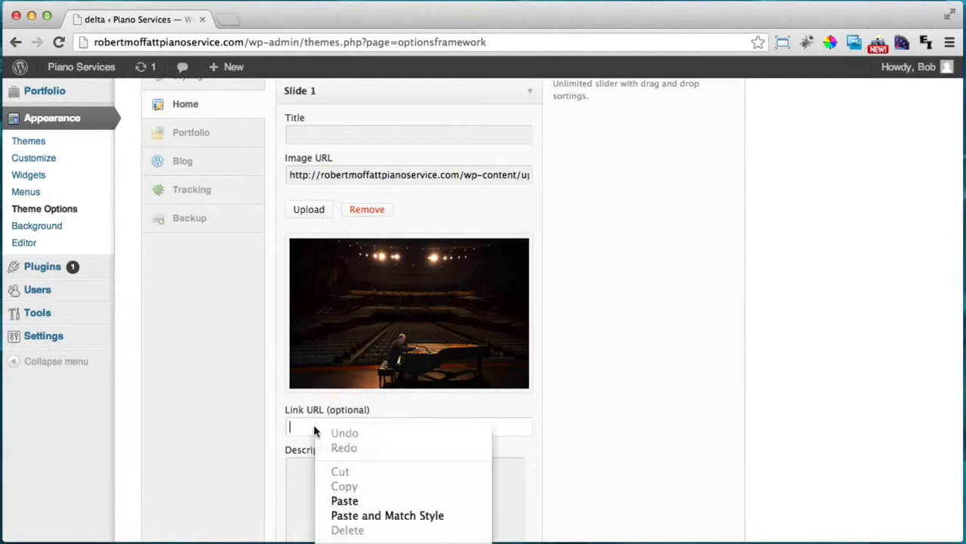
click(344, 503)
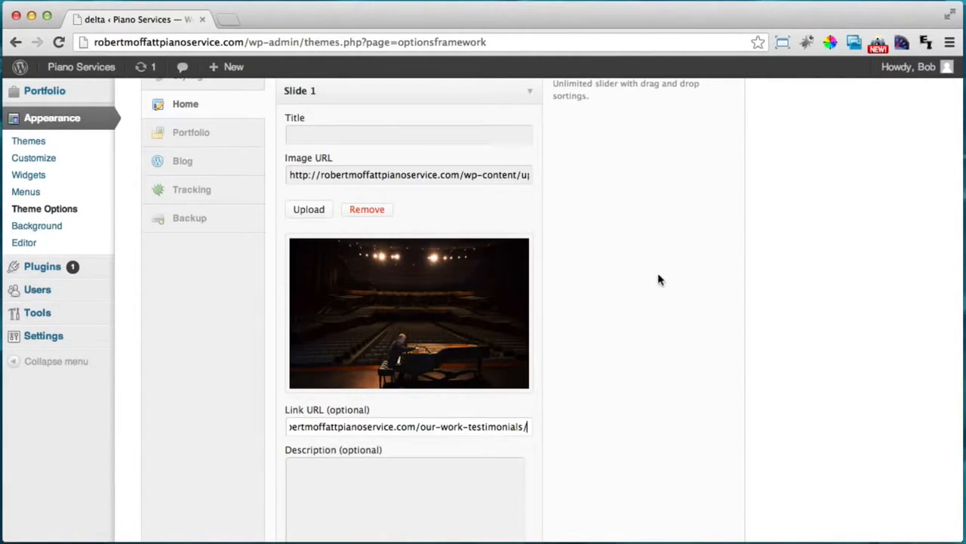
scroll(596, 315, down, 3)
scroll(595, 314, up, 4)
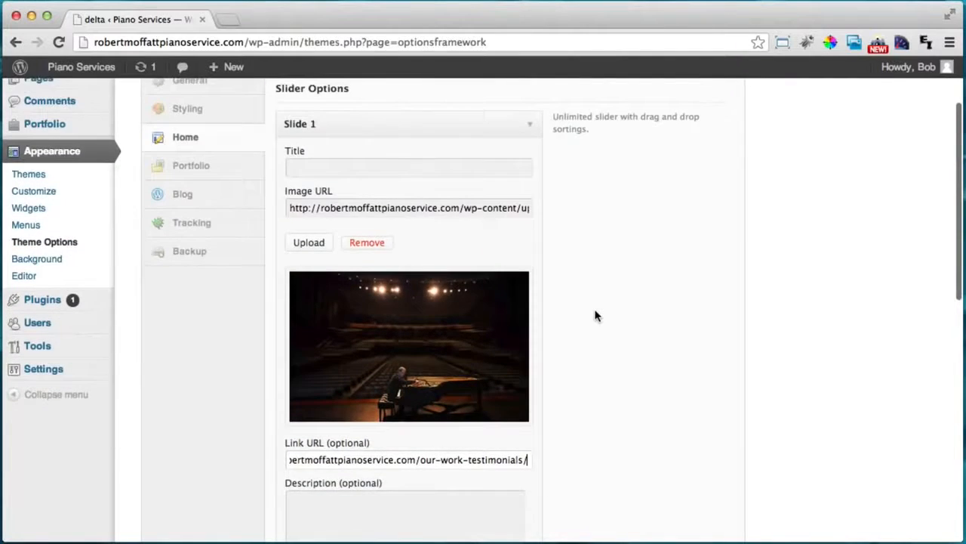
scroll(558, 157, up, 3)
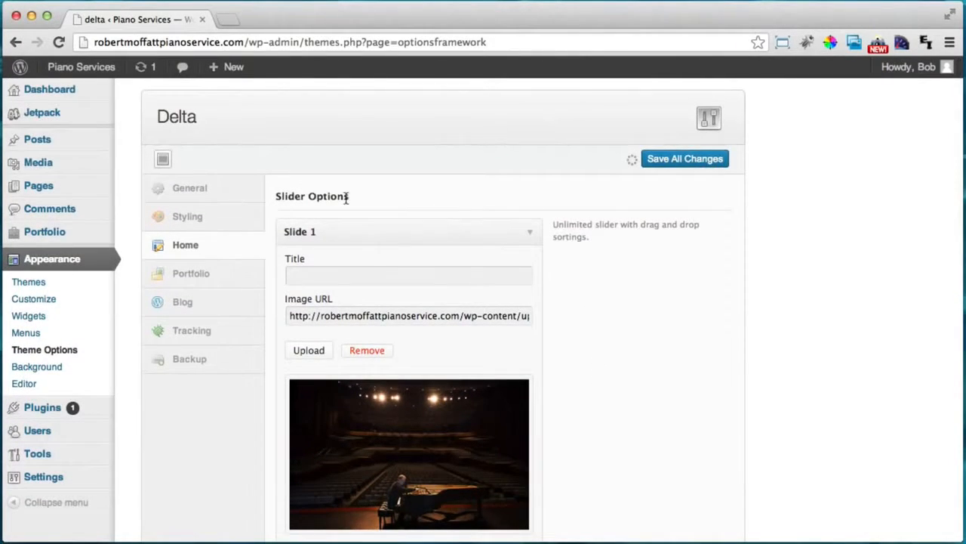
- Check the live site in a new tab, then close it
super+click(60, 70)
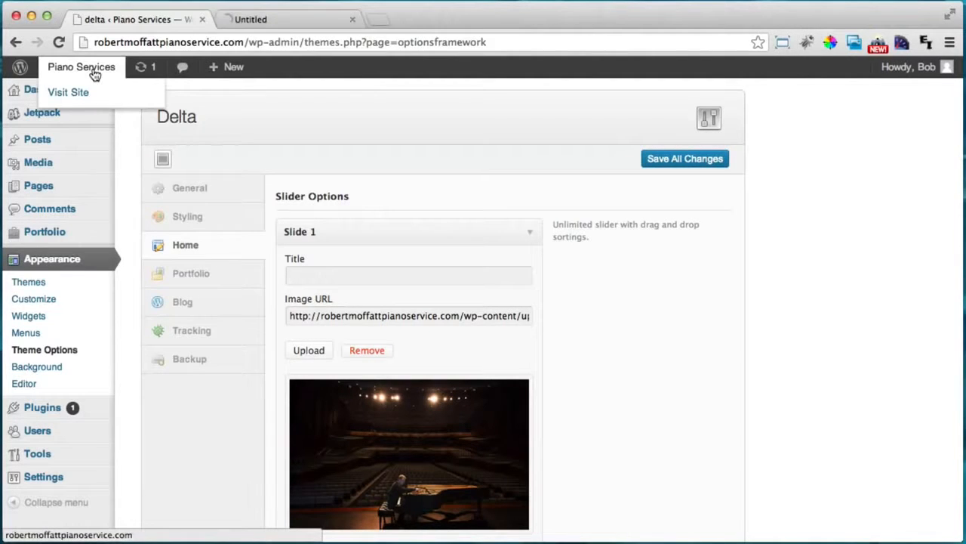
click(281, 21)
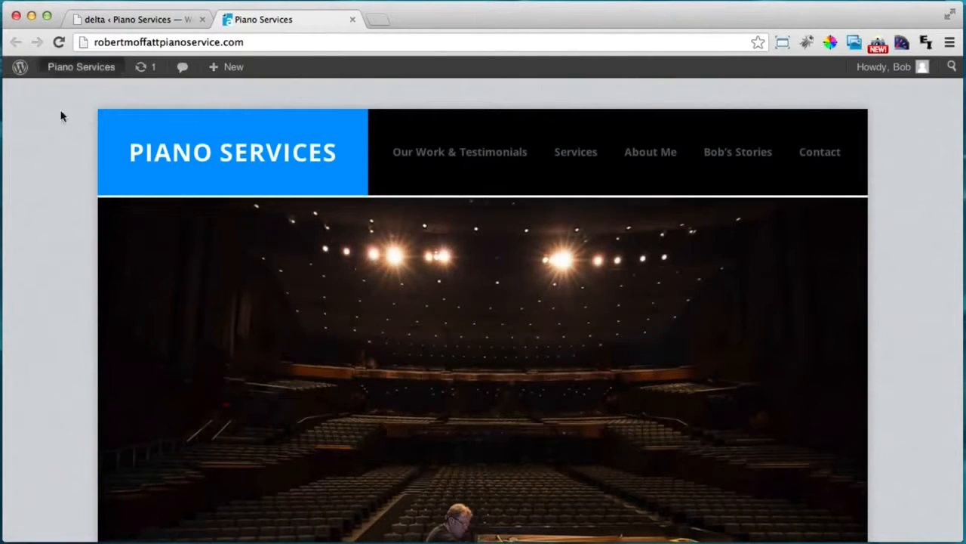
scroll(646, 275, down, 5)
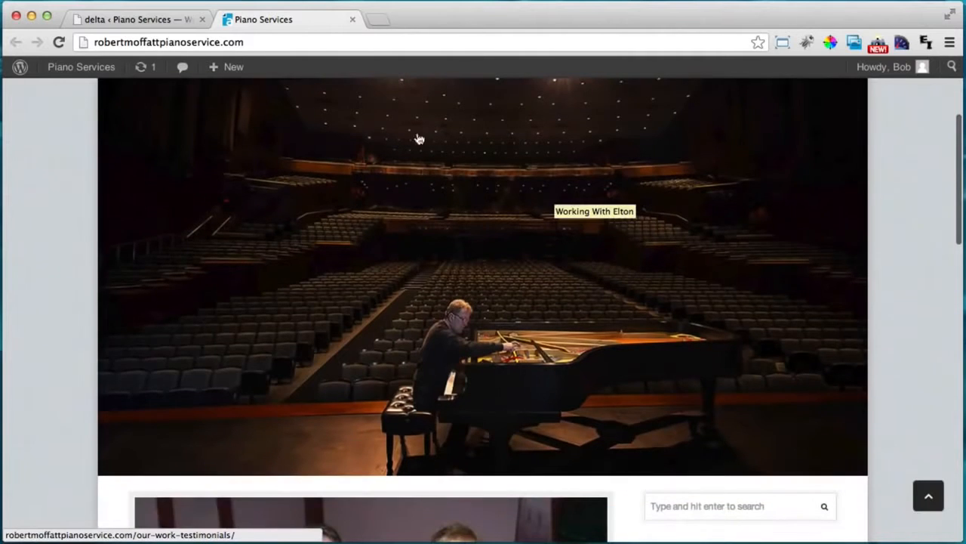
scroll(189, 106, up, 5)
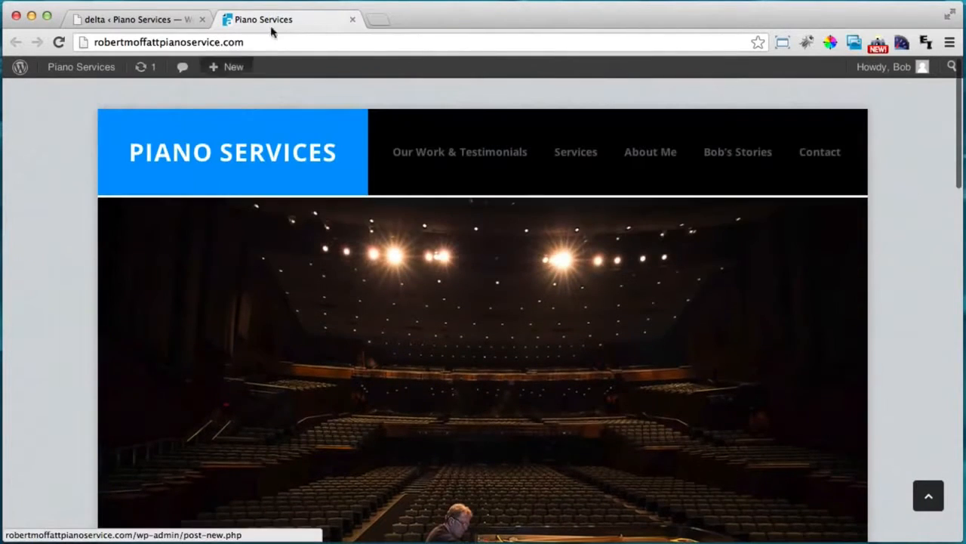
click(351, 18)
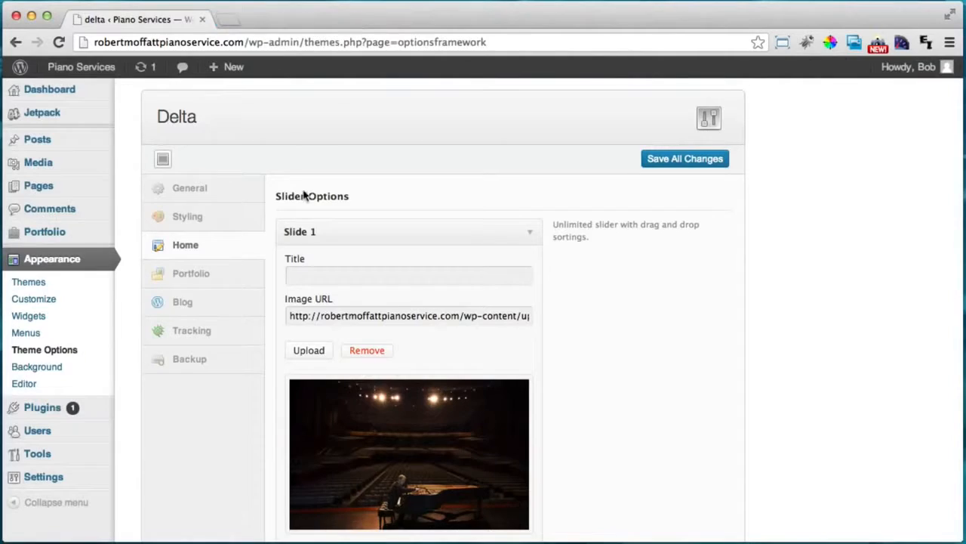
- Change Portfolio Items Count from 12 to 6 and save all changes
scroll(309, 226, down, 10)
scroll(310, 284, down, 7)
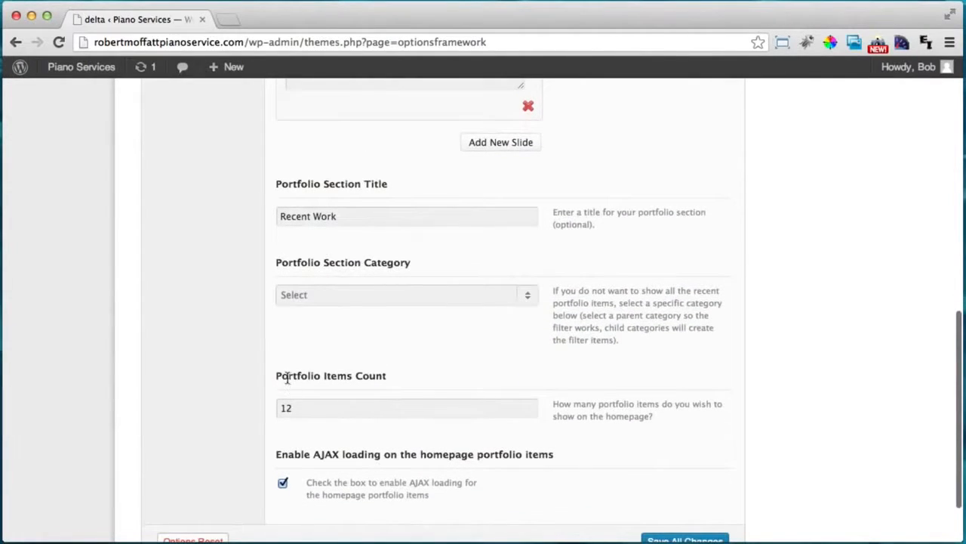
click(342, 401)
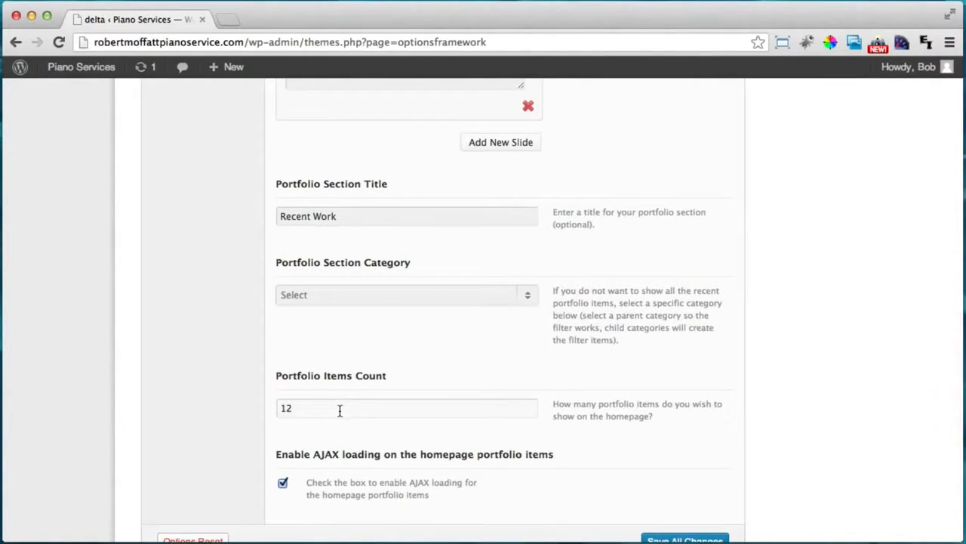
click(336, 410)
text(6)
scroll(308, 407, up, 15)
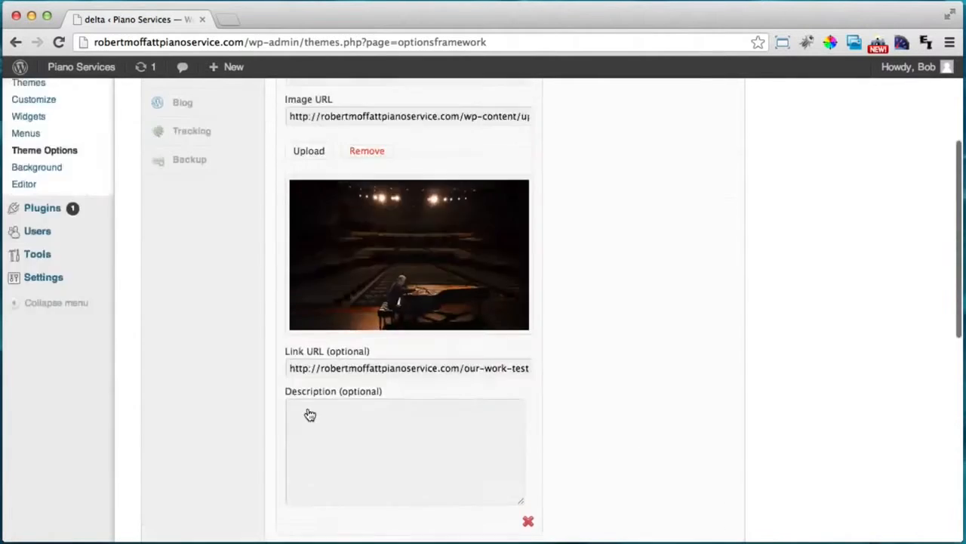
scroll(359, 400, down, 20)
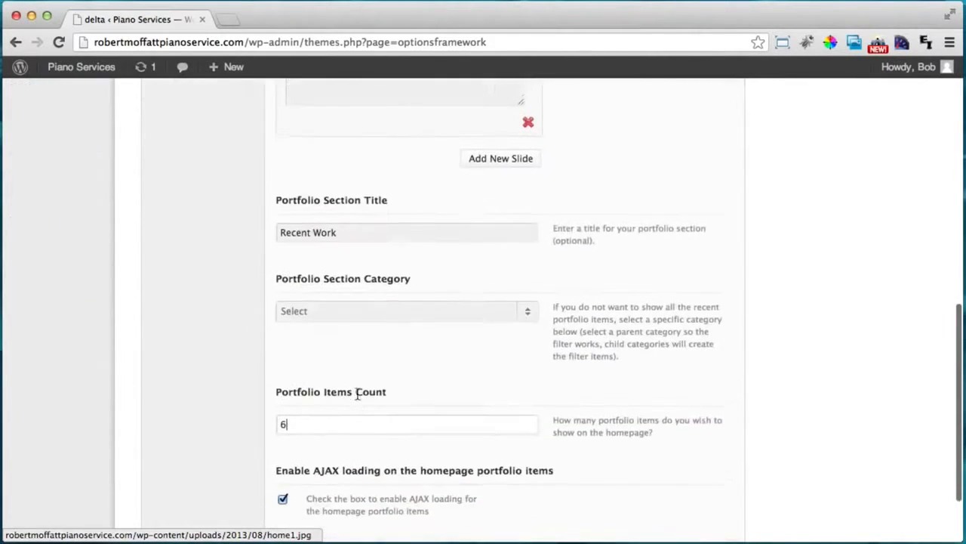
click(703, 463)
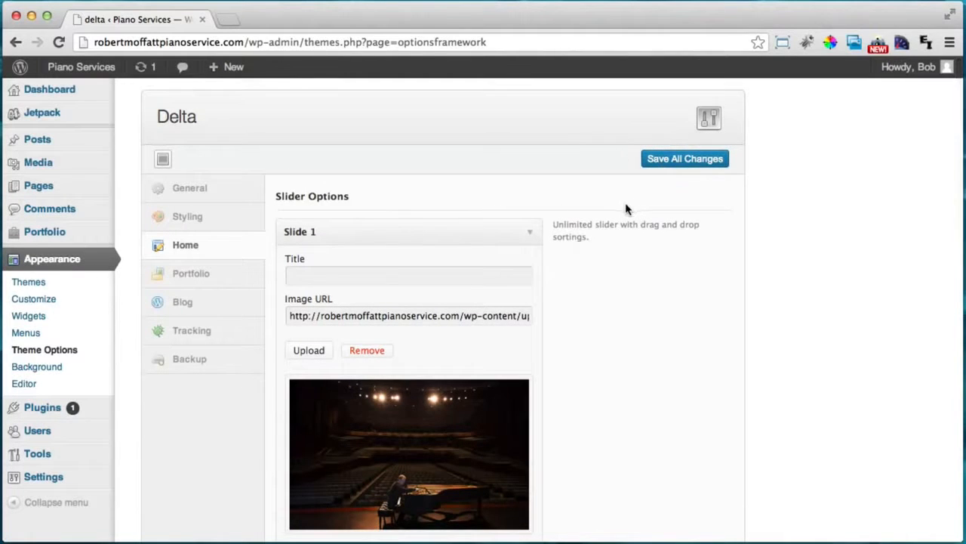
- Browse the live homepage's concert-hall piano slider, then return to theme options
right_click(88, 70)
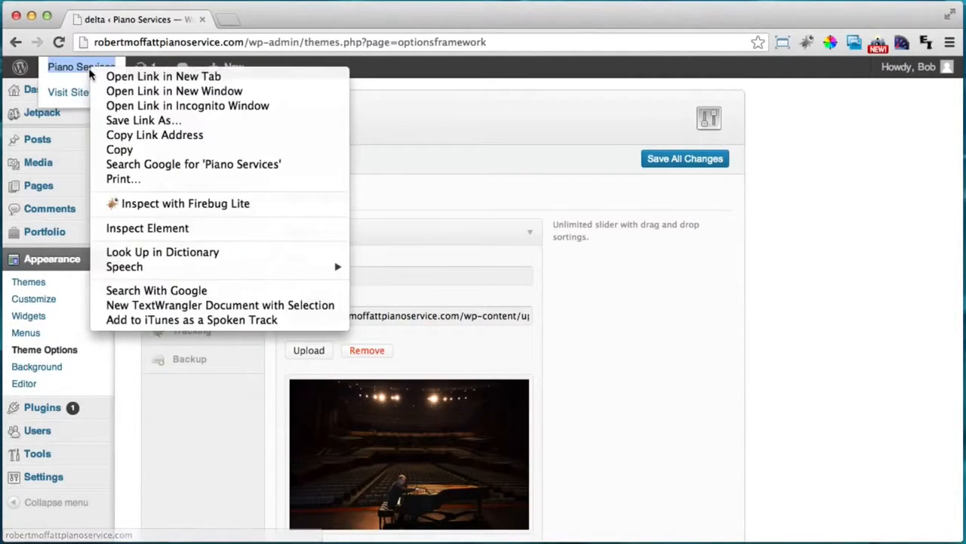
click(87, 69)
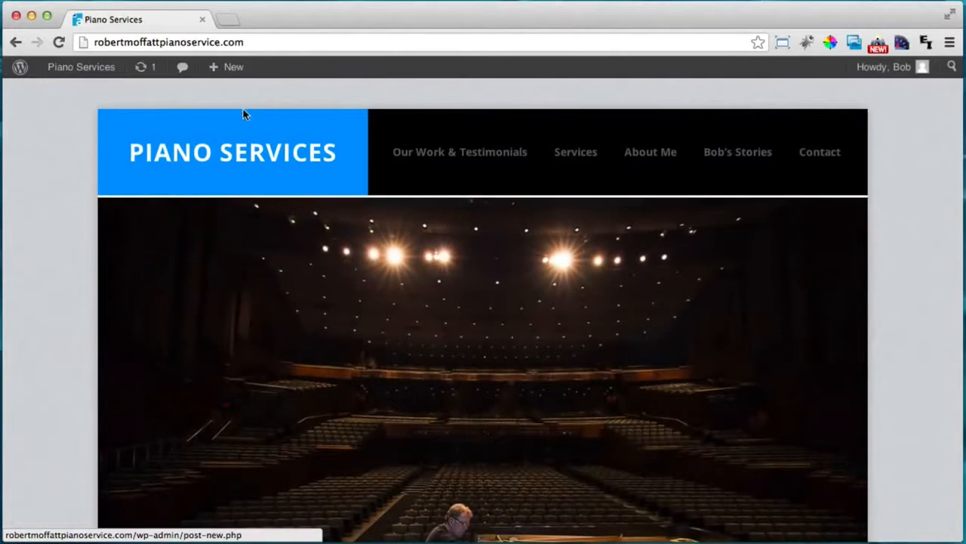
scroll(422, 290, down, 2)
scroll(423, 291, down, 3)
scroll(422, 287, up, 3)
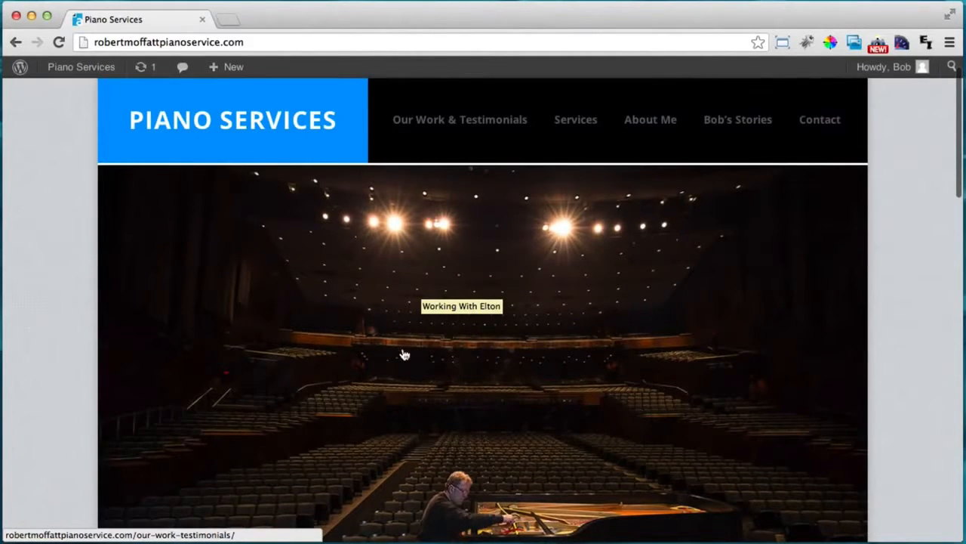
scroll(403, 354, down, 15)
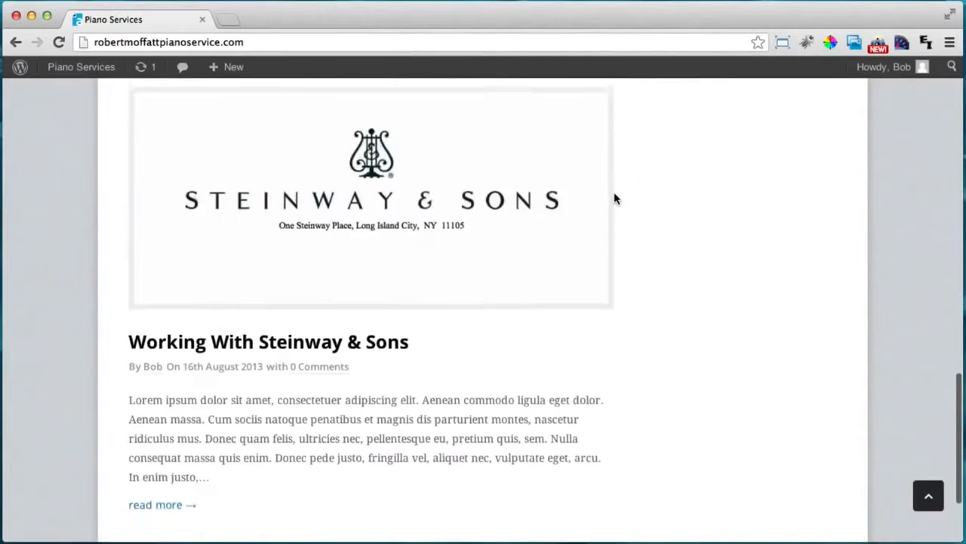
scroll(613, 199, down, 3)
scroll(613, 198, up, 10)
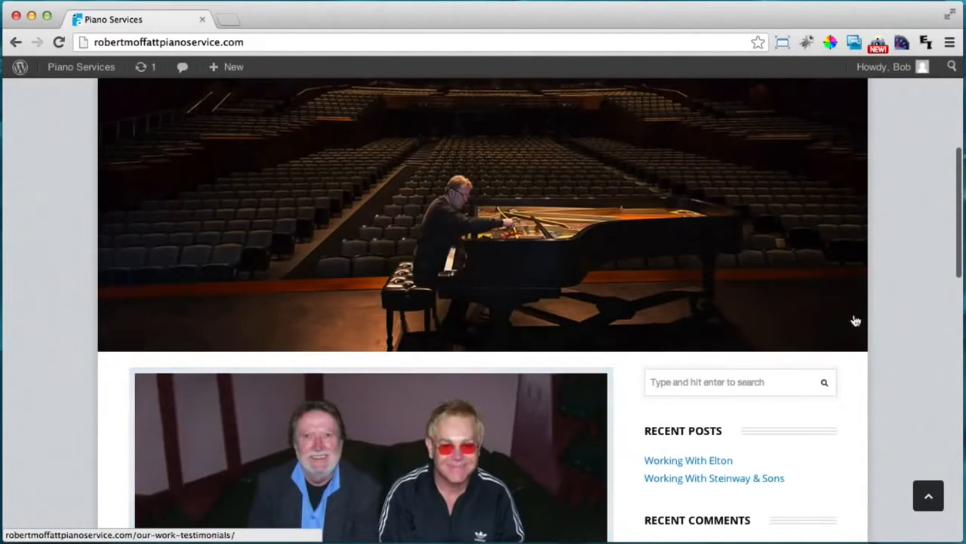
scroll(837, 320, up, 5)
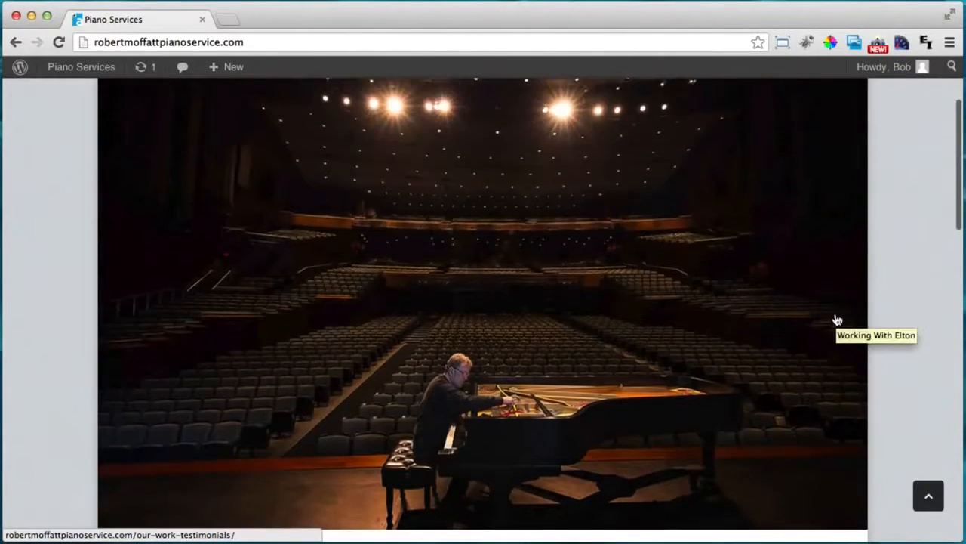
scroll(836, 320, up, 2)
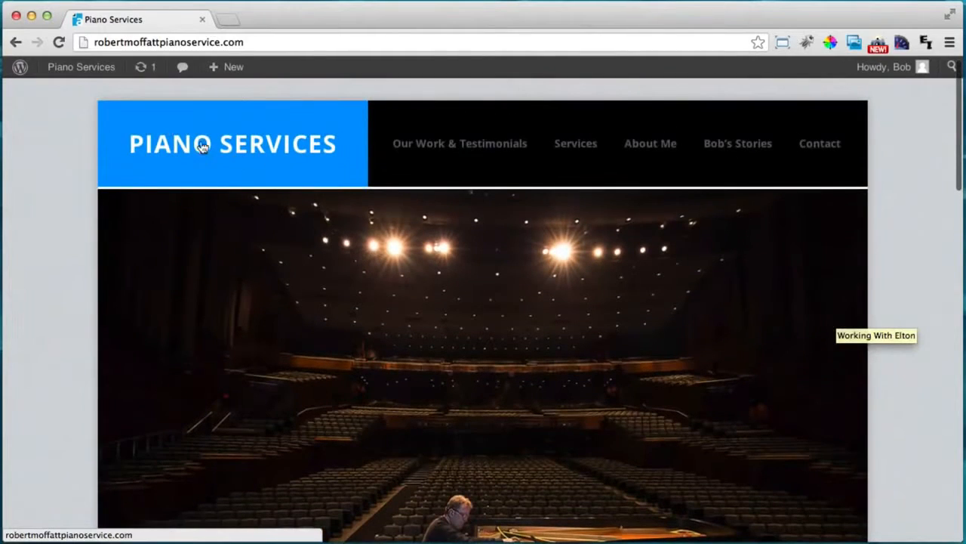
click(15, 43)
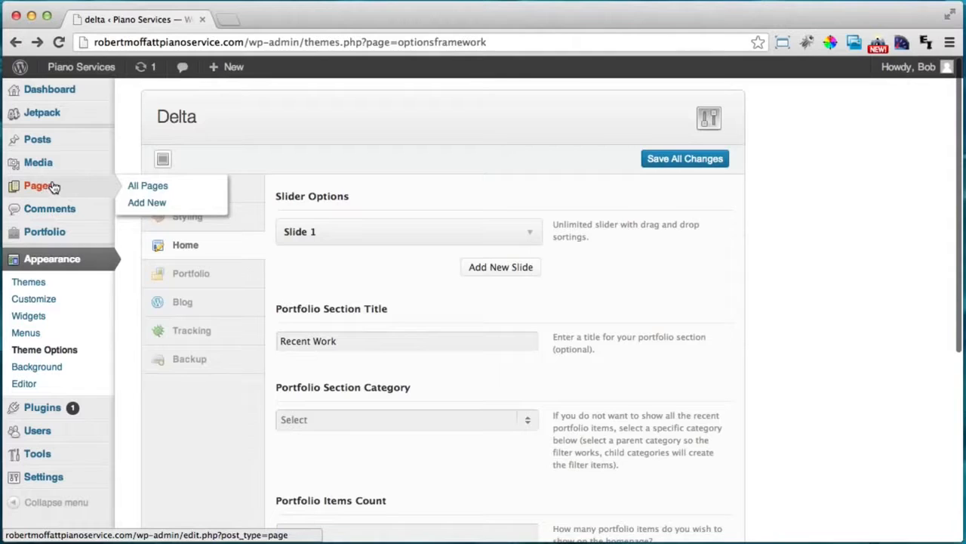
- Publish a new page titled Home using the Portfolio - AJAX template
click(155, 208)
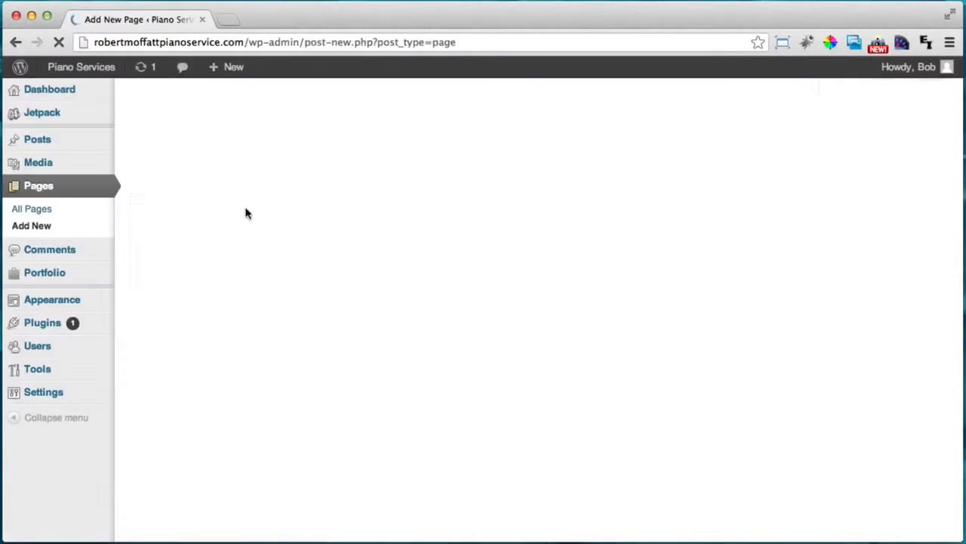
click(207, 141)
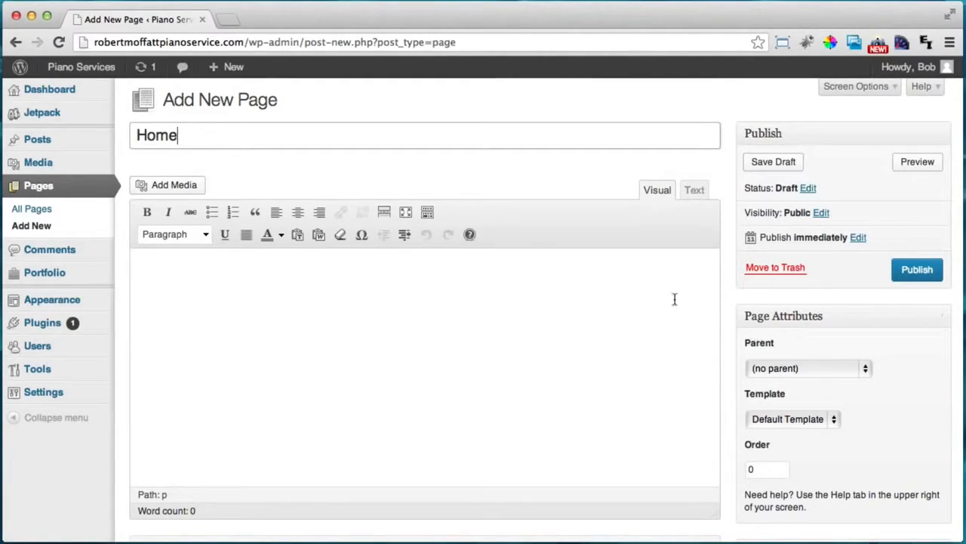
click(783, 419)
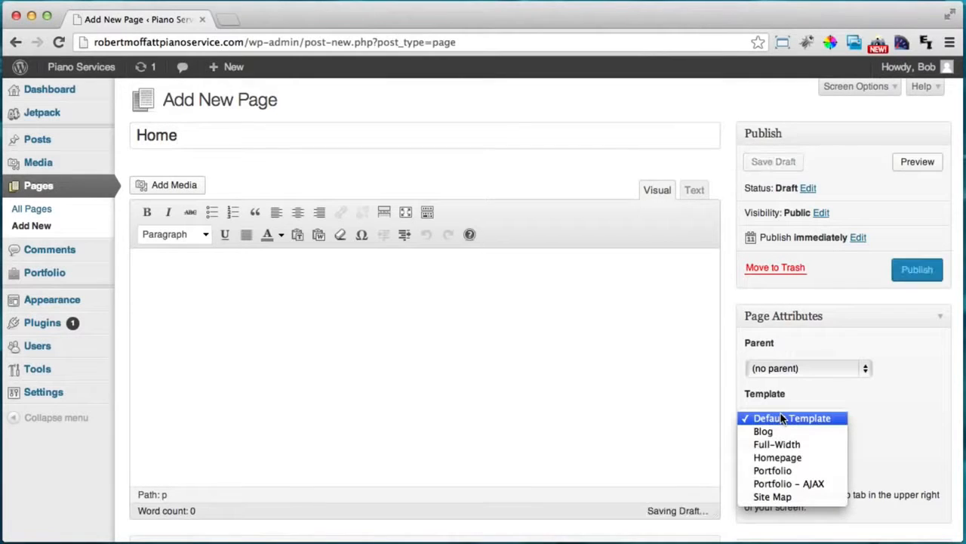
click(788, 484)
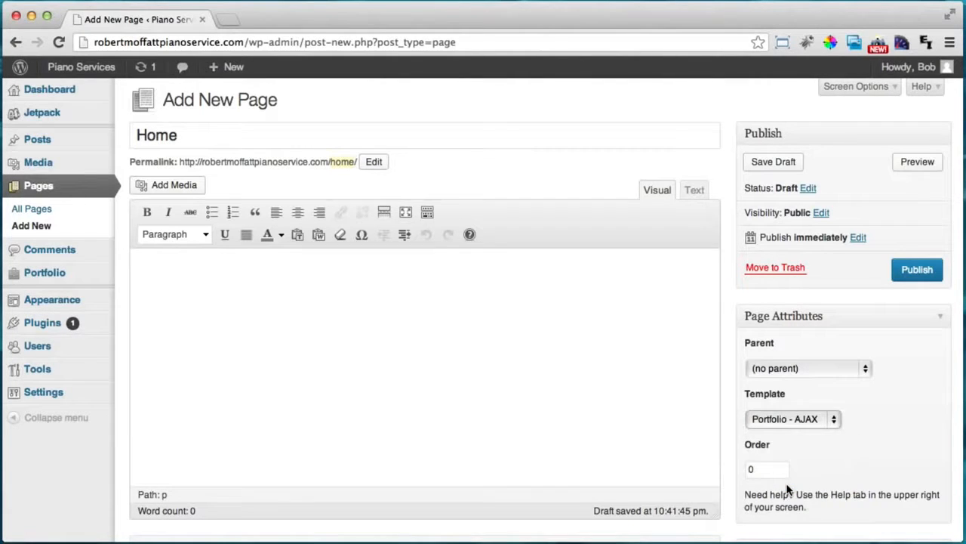
scroll(787, 489, down, 5)
scroll(788, 484, up, 5)
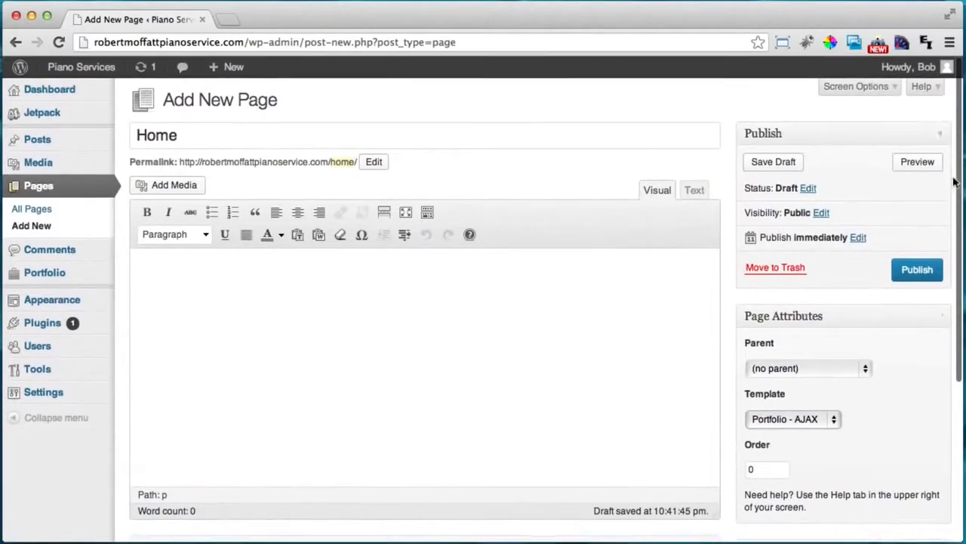
click(912, 262)
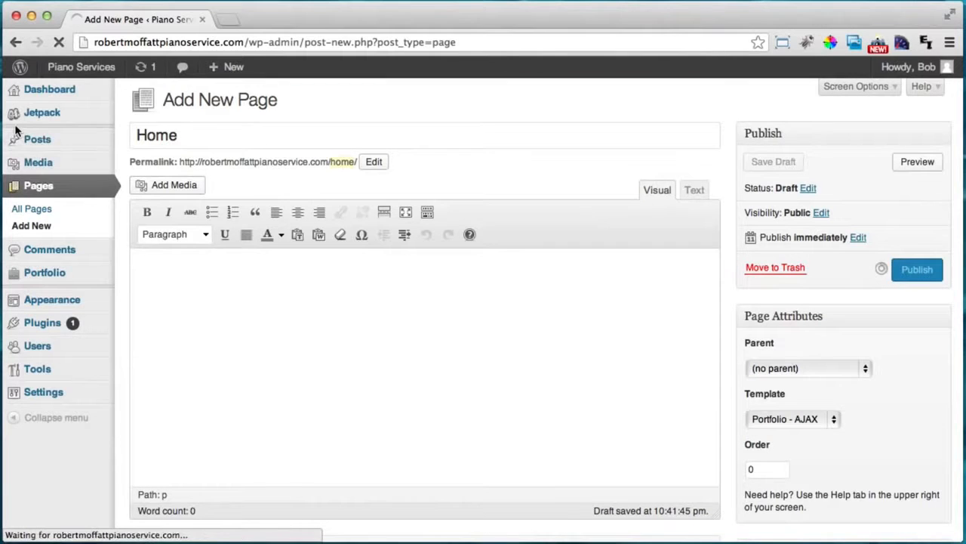
- Preview the public site in a new tab, then close it
super+click(79, 68)
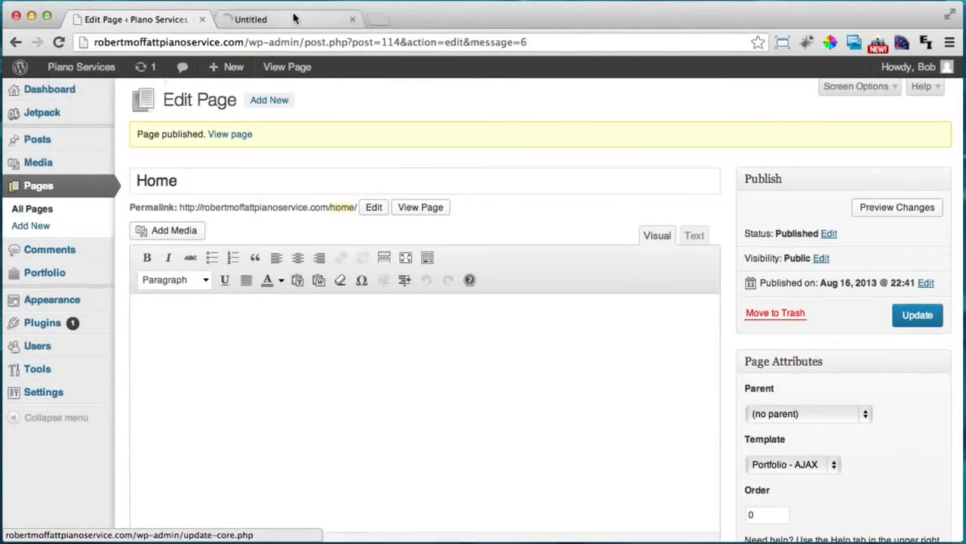
click(294, 18)
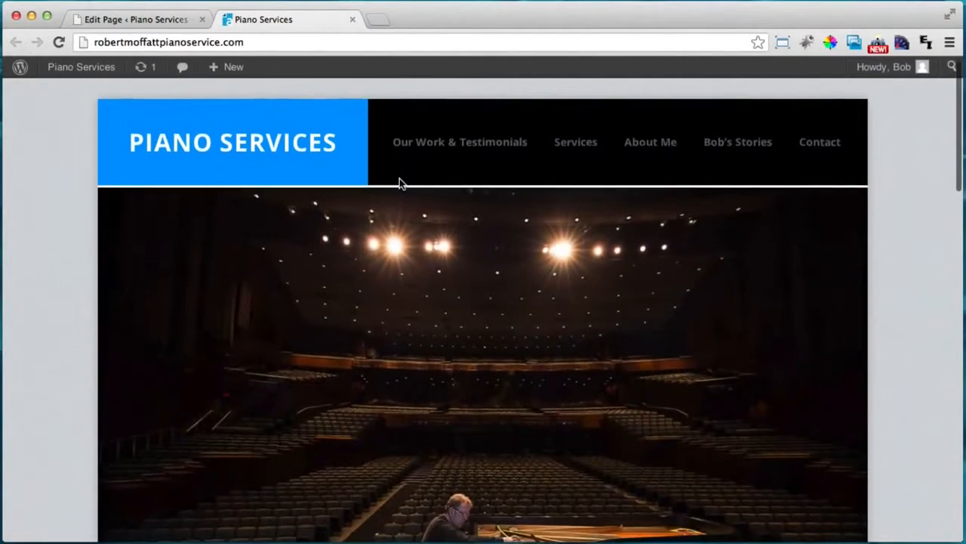
click(148, 19)
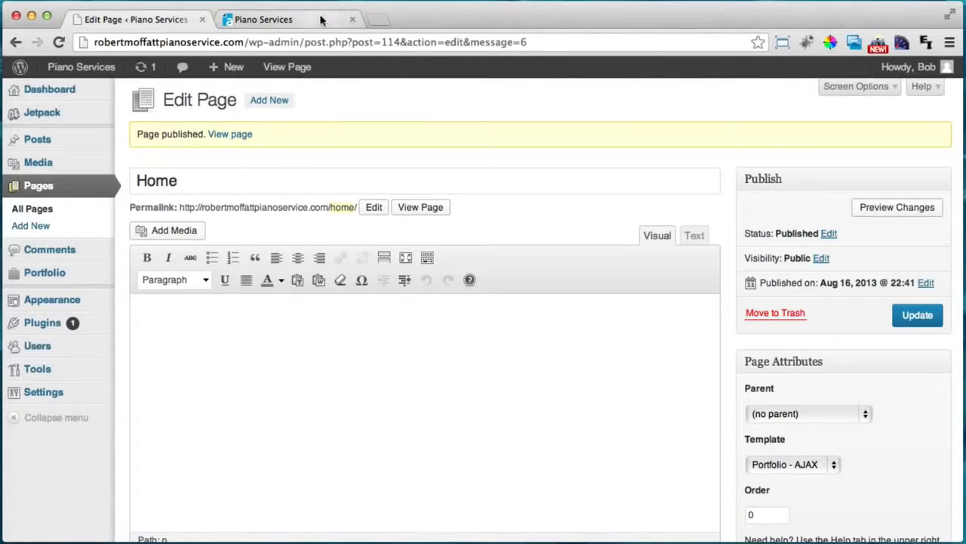
click(352, 19)
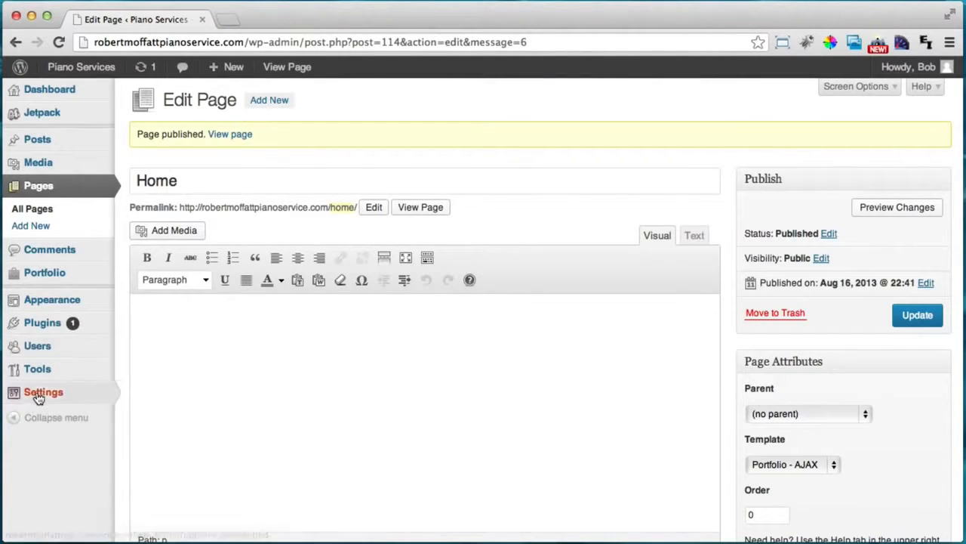
- Save Reading settings with static front page Home and posts page Bob's Stories
mouse_move(38, 393)
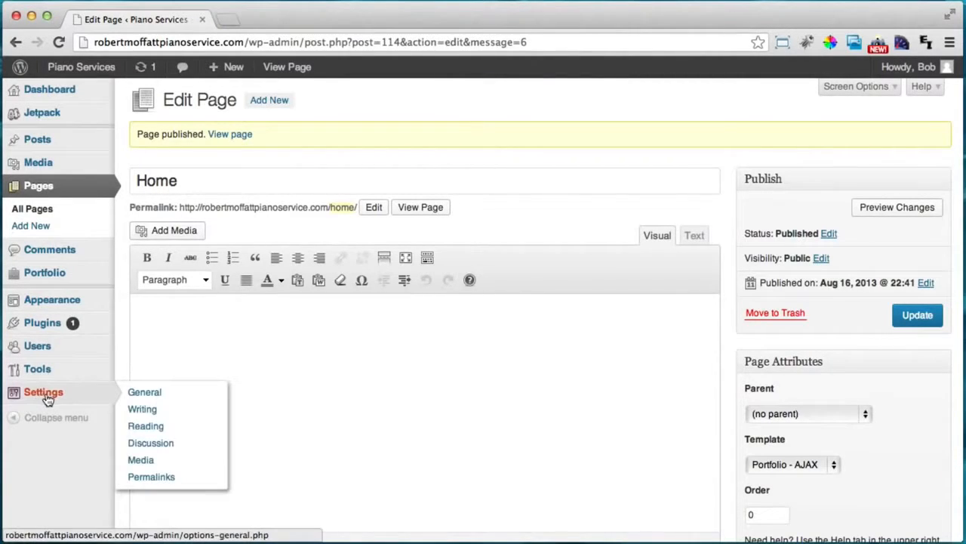
click(149, 432)
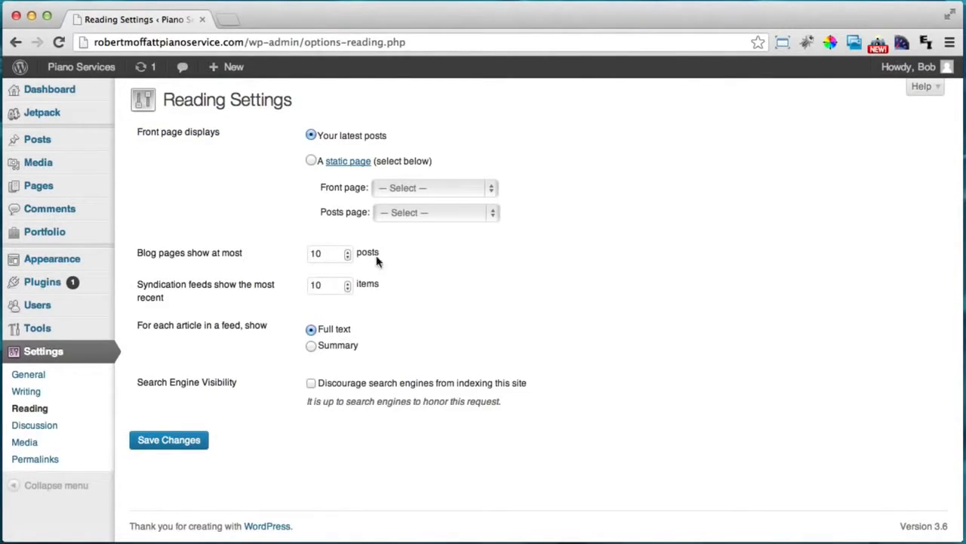
click(310, 161)
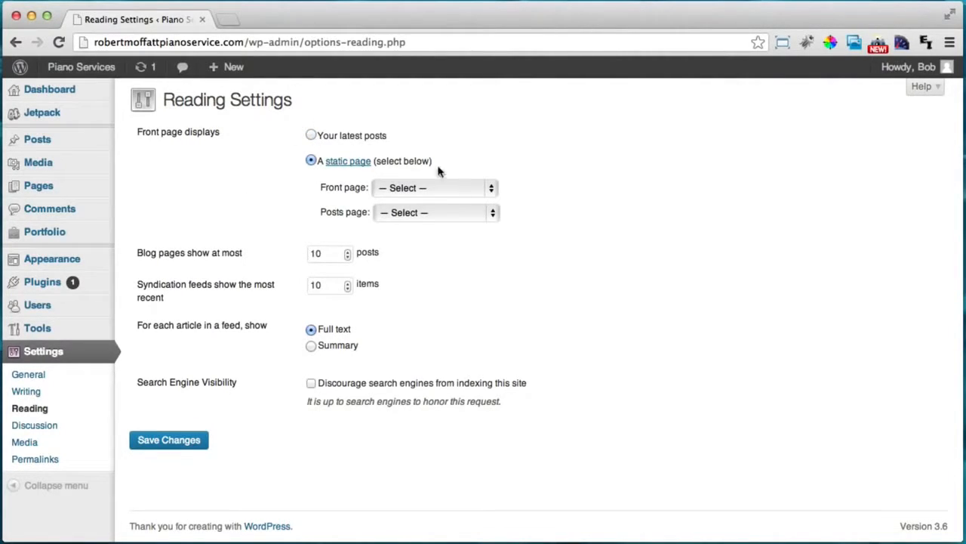
click(385, 190)
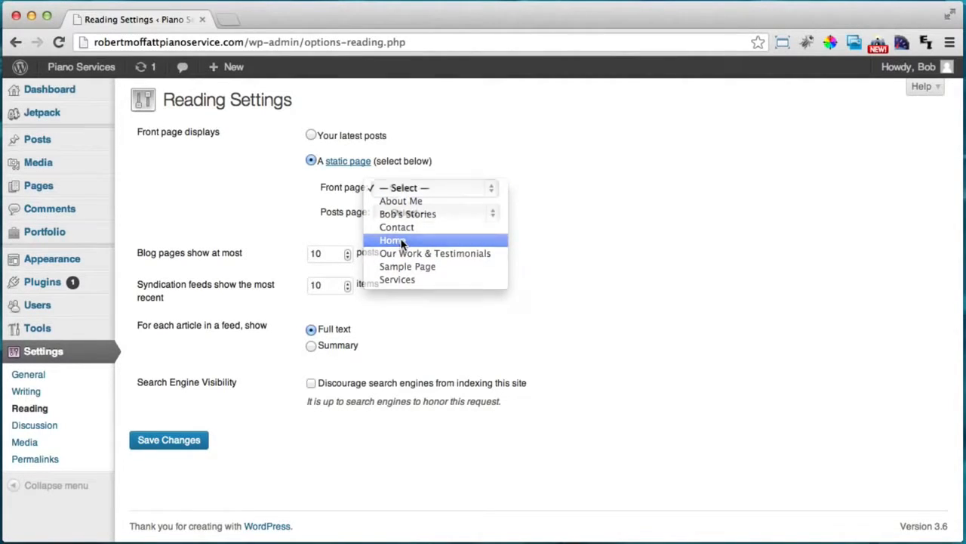
click(400, 240)
click(392, 219)
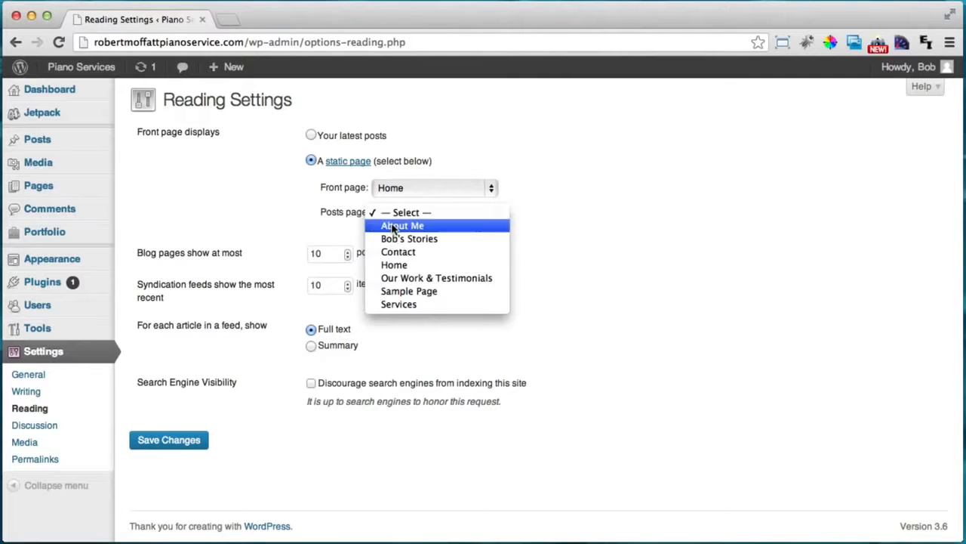
click(403, 240)
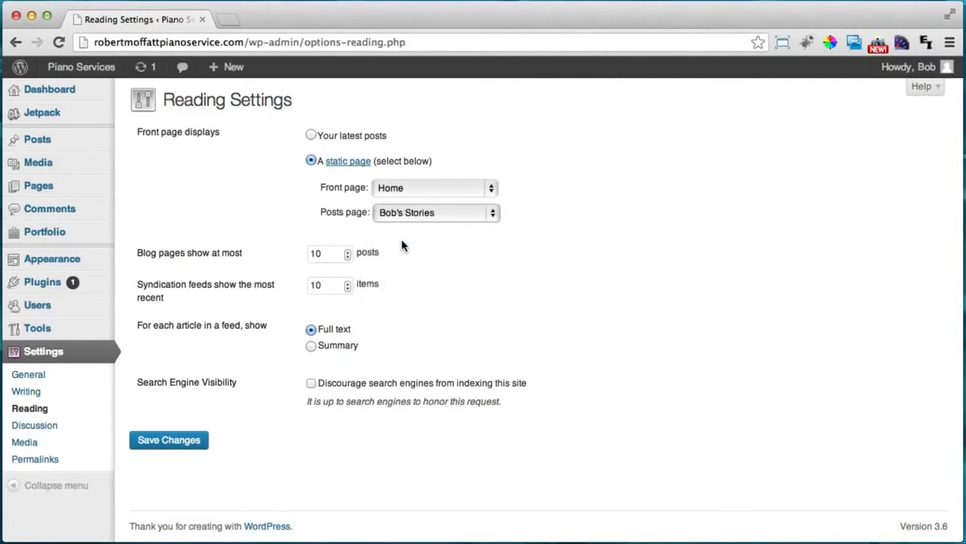
click(181, 449)
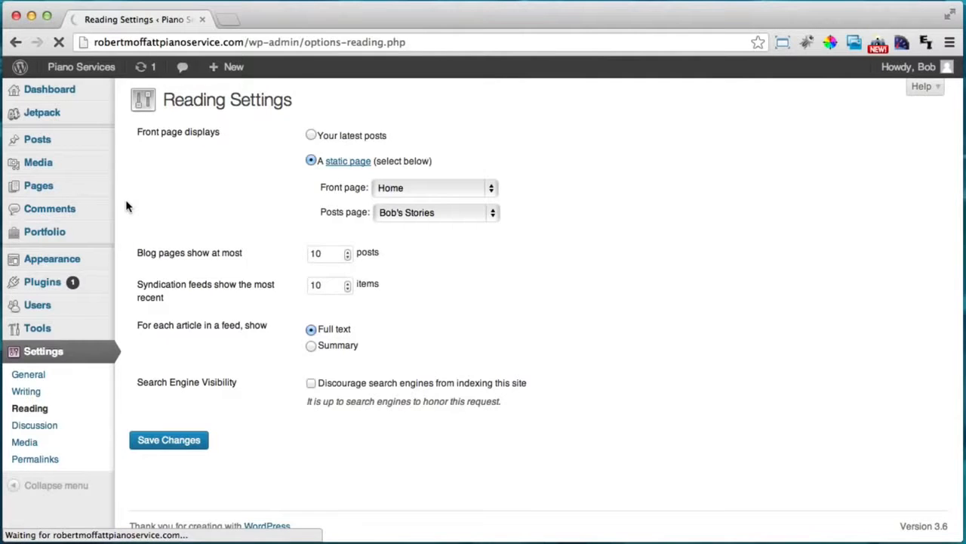
super+click(90, 68)
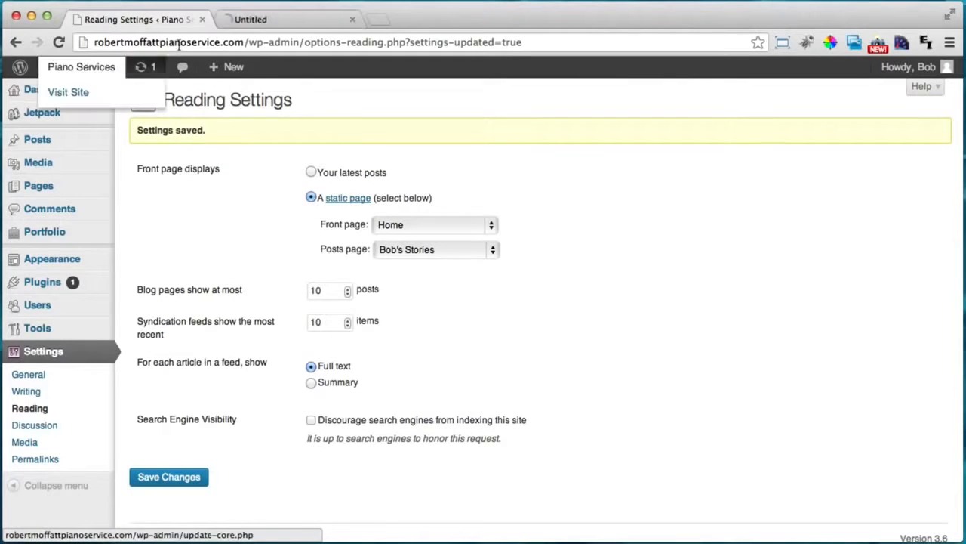
- Scroll through the live homepage in the site tab
click(279, 19)
scroll(226, 287, down, 10)
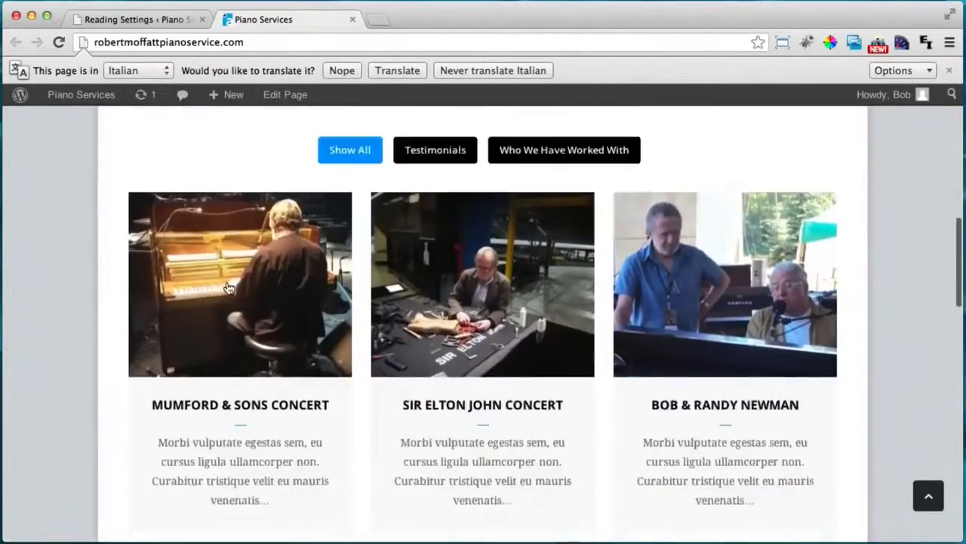
scroll(229, 288, down, 15)
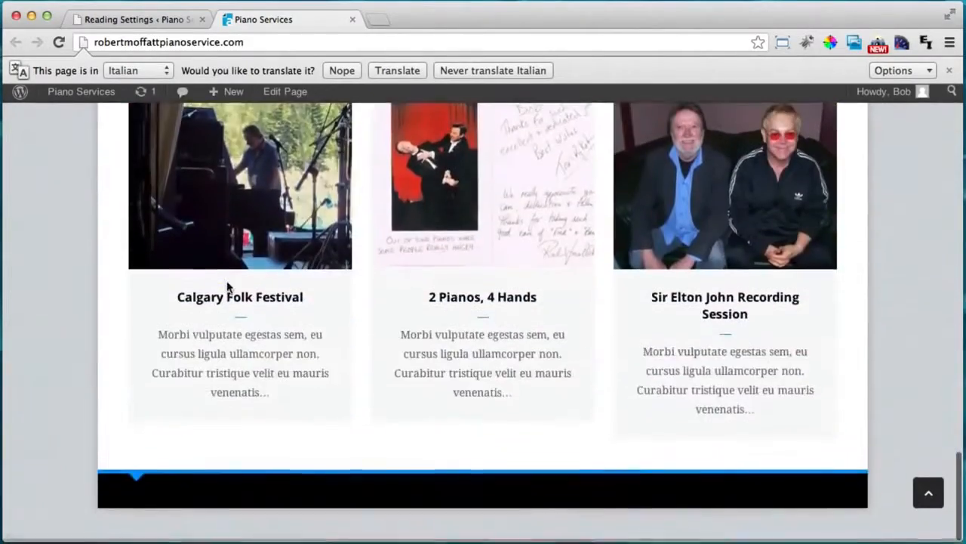
scroll(227, 285, up, 20)
scroll(229, 288, down, 3)
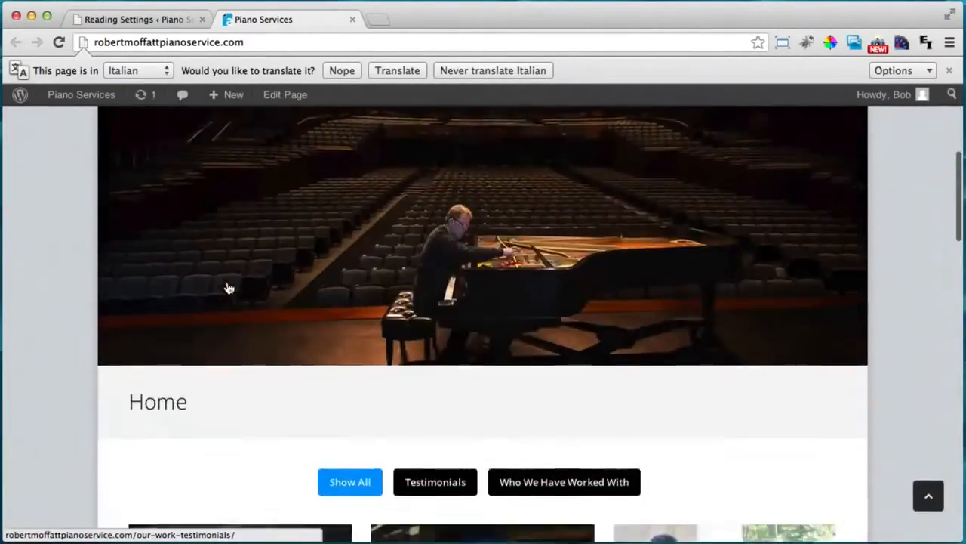
scroll(229, 288, down, 5)
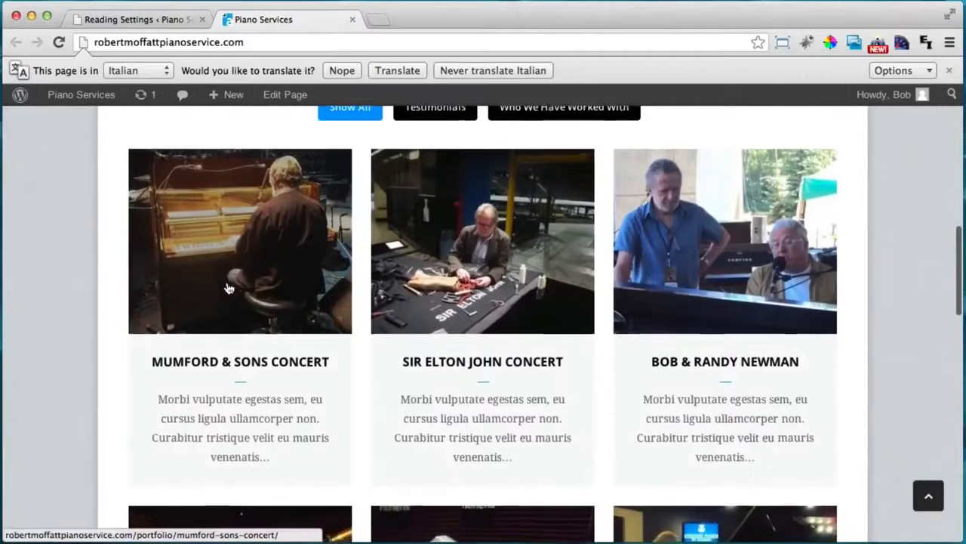
scroll(229, 288, down, 3)
scroll(227, 280, up, 8)
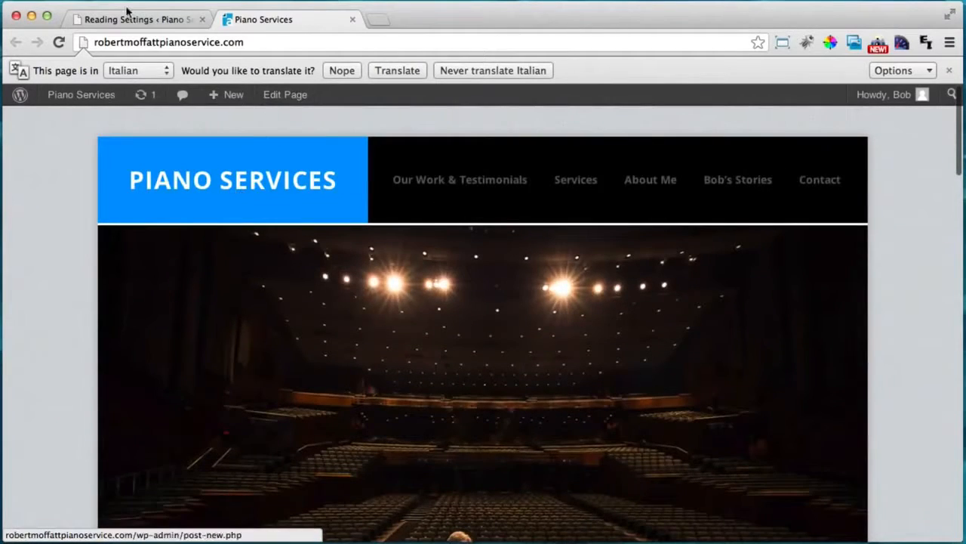
- Switch the Home page to the Homepage template, update it, and reload the site
click(127, 19)
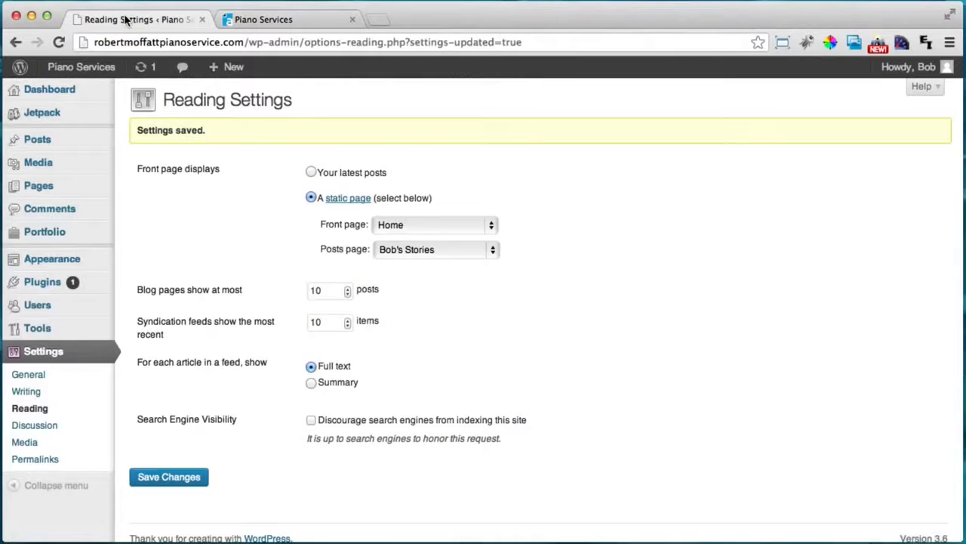
click(43, 194)
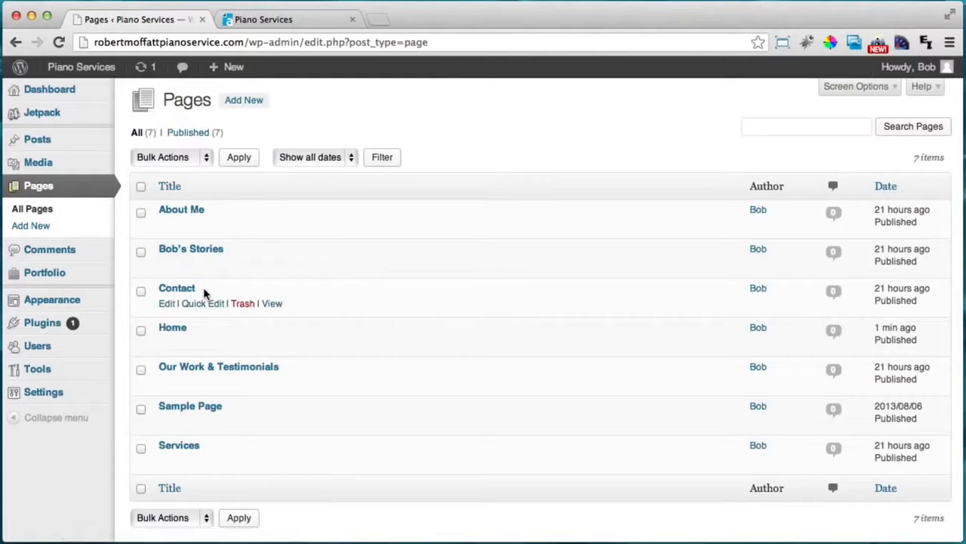
click(173, 329)
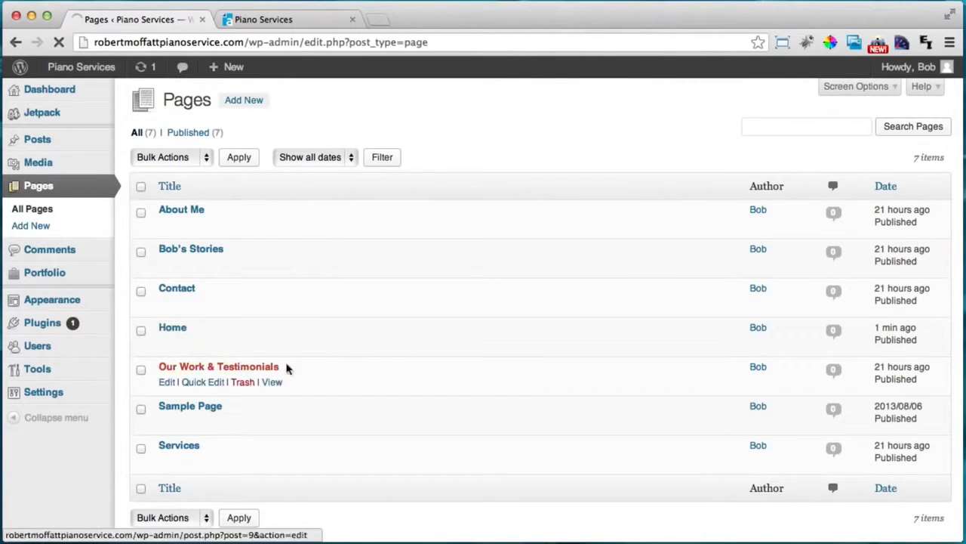
scroll(544, 339, down, 1)
scroll(544, 339, down, 1)
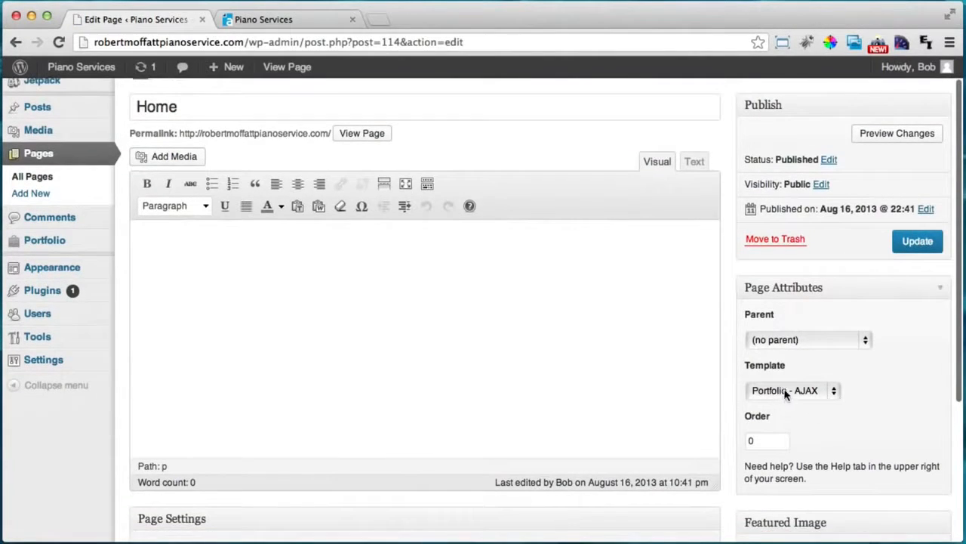
click(785, 391)
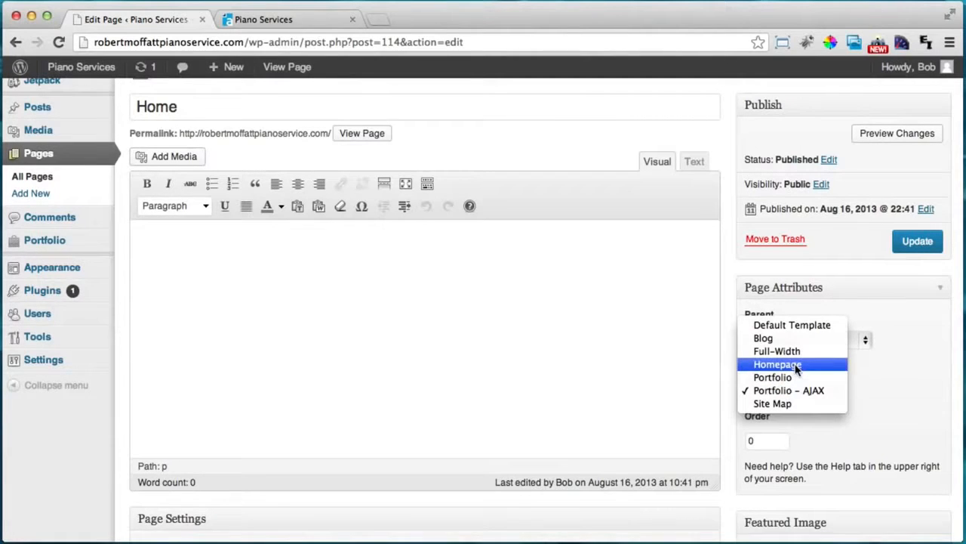
click(796, 366)
click(922, 242)
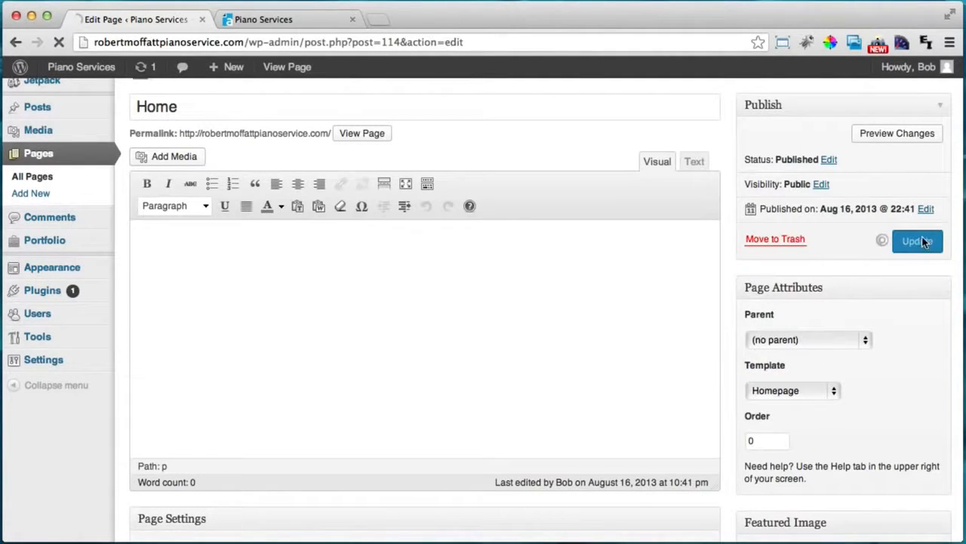
click(259, 19)
click(58, 42)
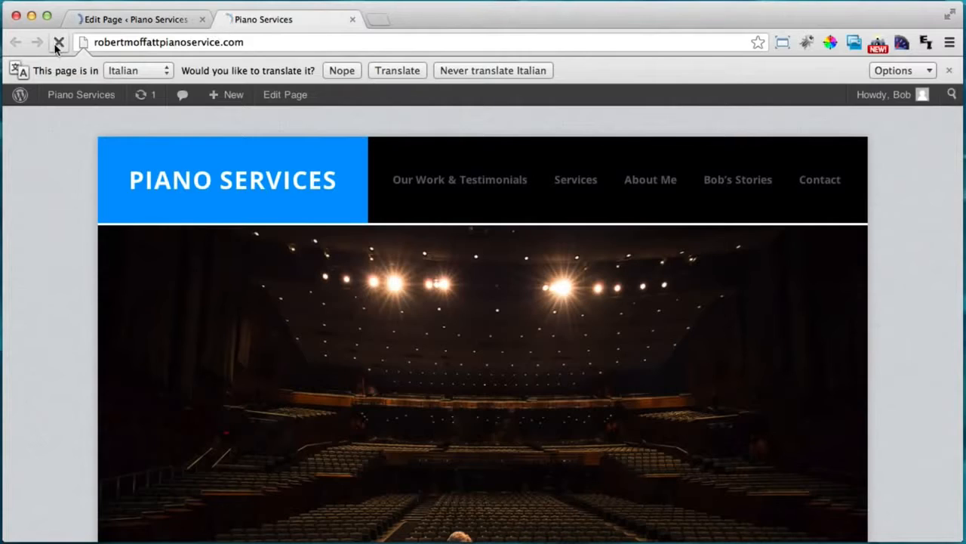
- Try the Recent Work filters: Who We Have Worked With, Testimonials, then Who We Have Worked With
scroll(299, 216, down, 5)
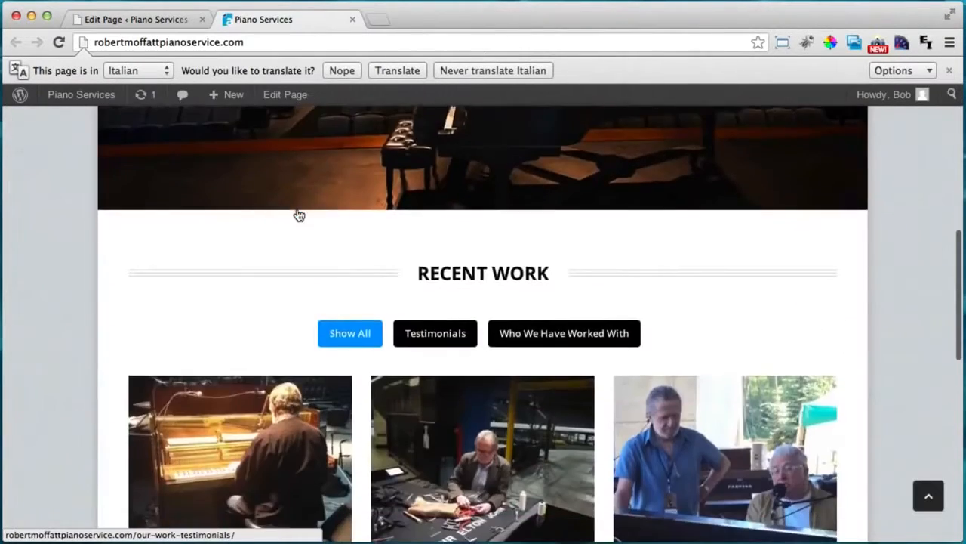
scroll(299, 216, down, 10)
scroll(299, 216, up, 2)
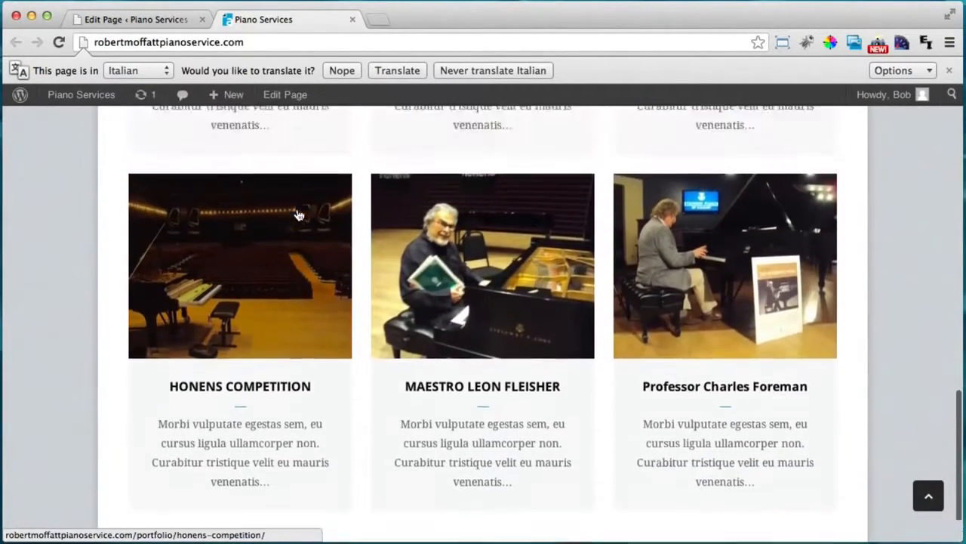
scroll(299, 216, up, 3)
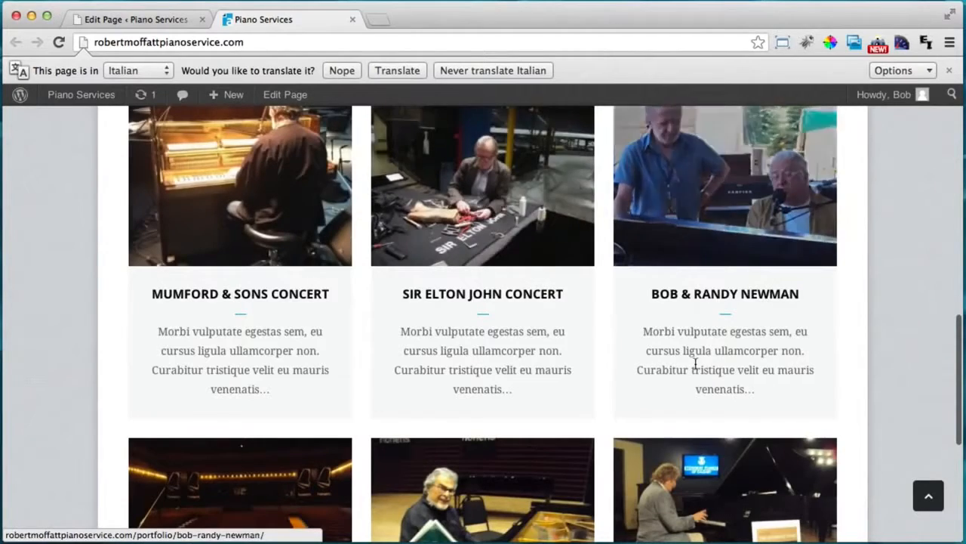
scroll(695, 363, down, 2)
scroll(307, 367, down, 2)
scroll(308, 370, up, 2)
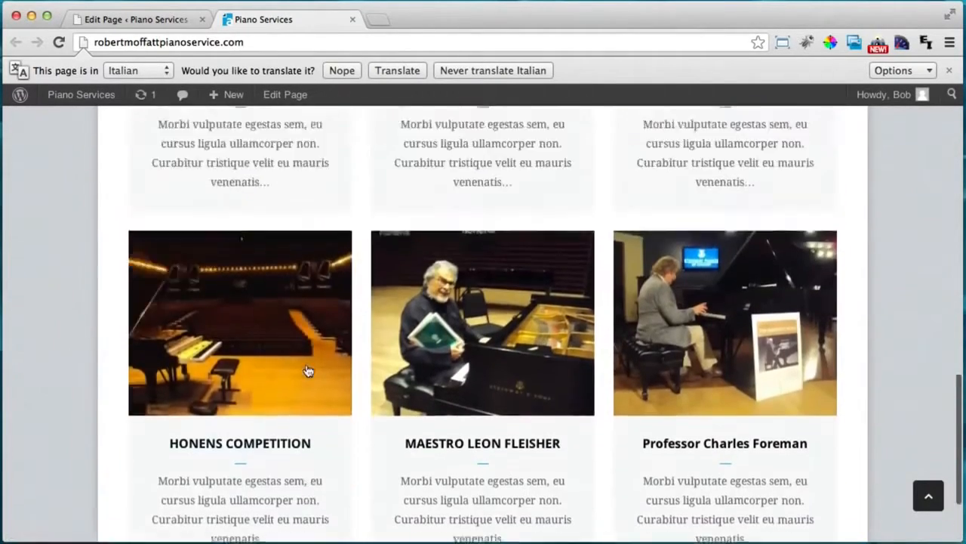
scroll(308, 371, up, 6)
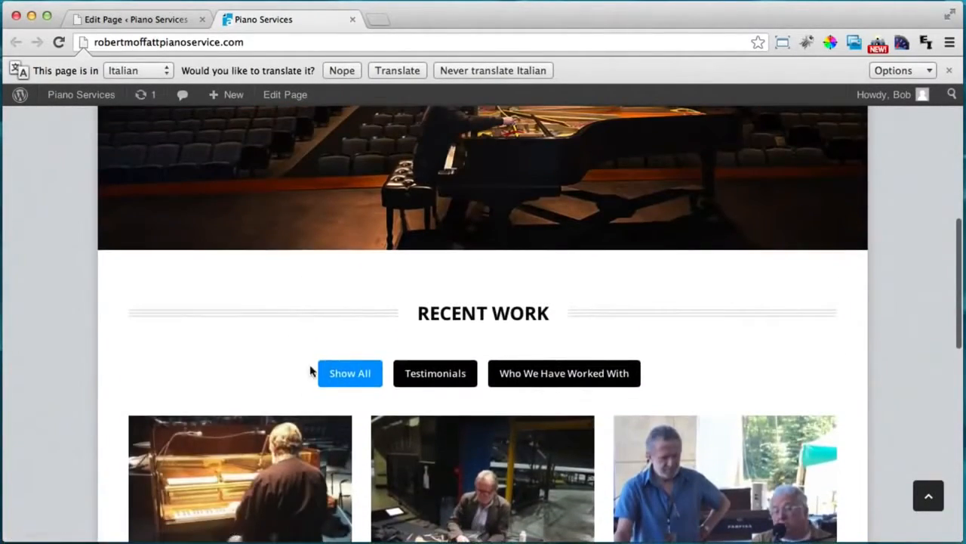
click(530, 375)
scroll(521, 304, down, 2)
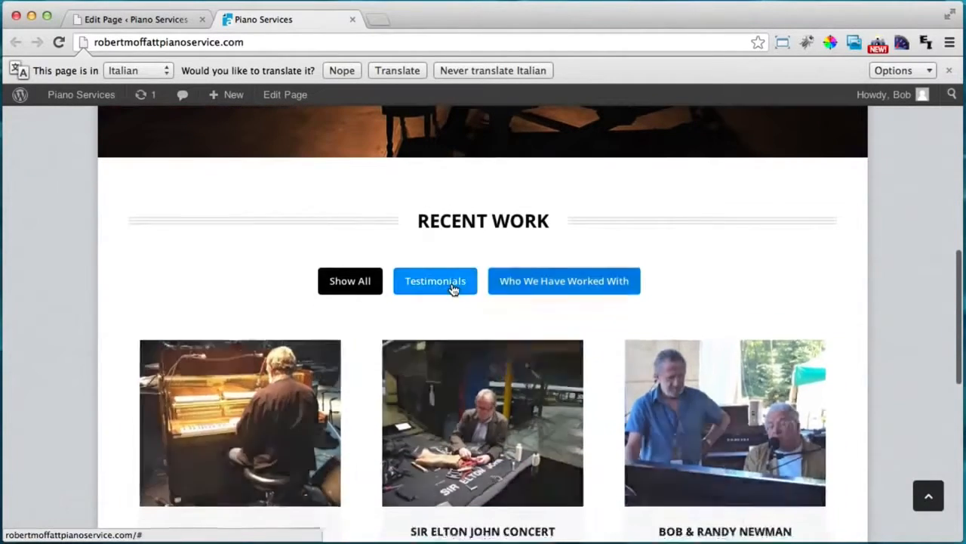
click(453, 289)
click(536, 421)
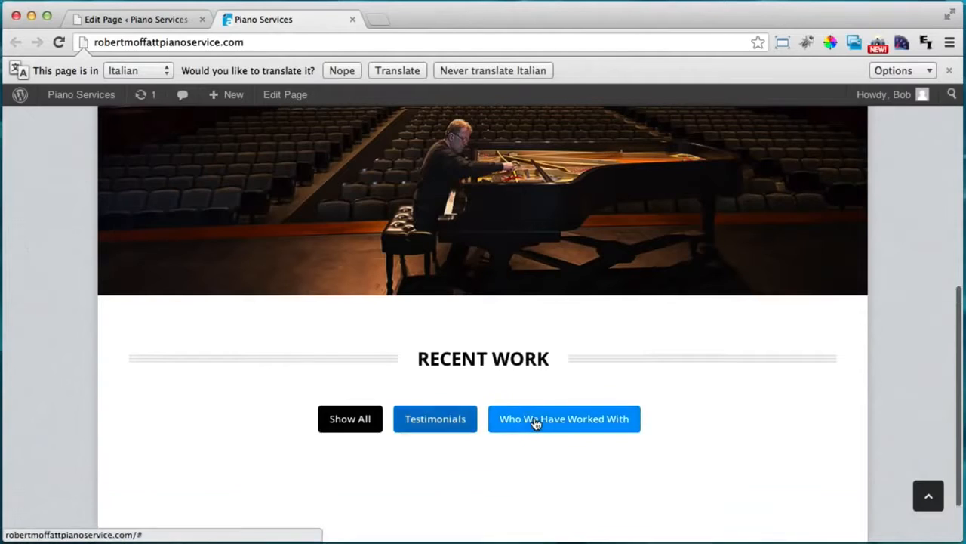
- Scroll the homepage and go to the Contact page
scroll(479, 448, down, 3)
scroll(482, 450, up, 10)
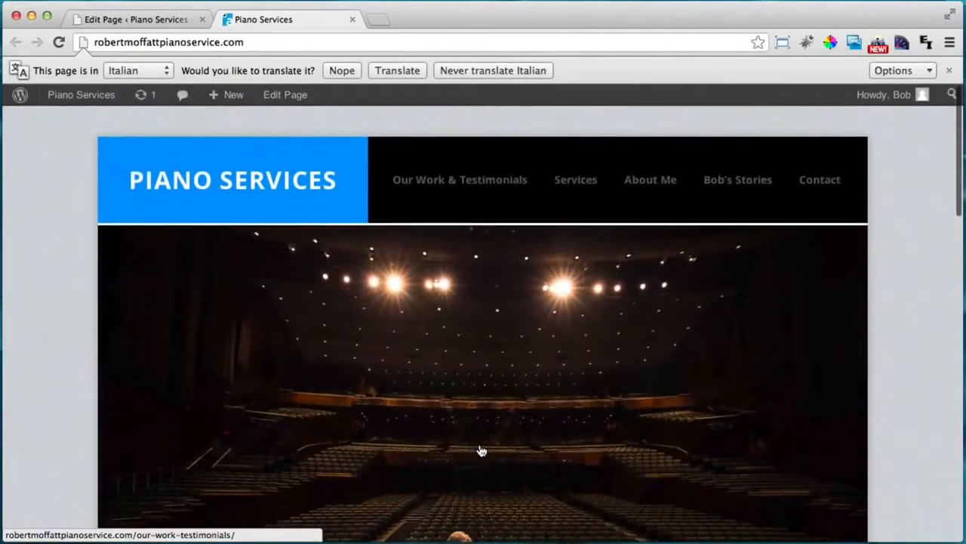
scroll(481, 451, down, 1)
scroll(482, 450, down, 2)
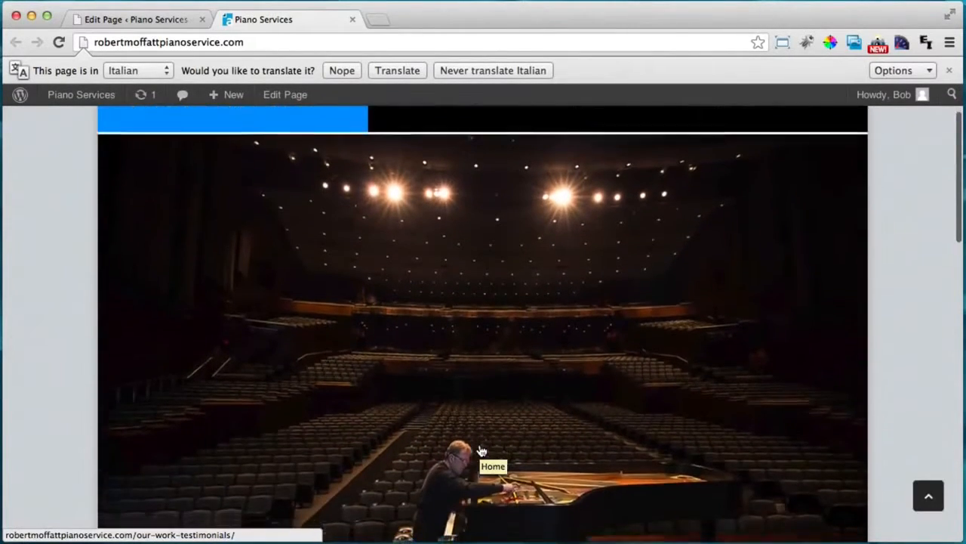
scroll(491, 451, up, 5)
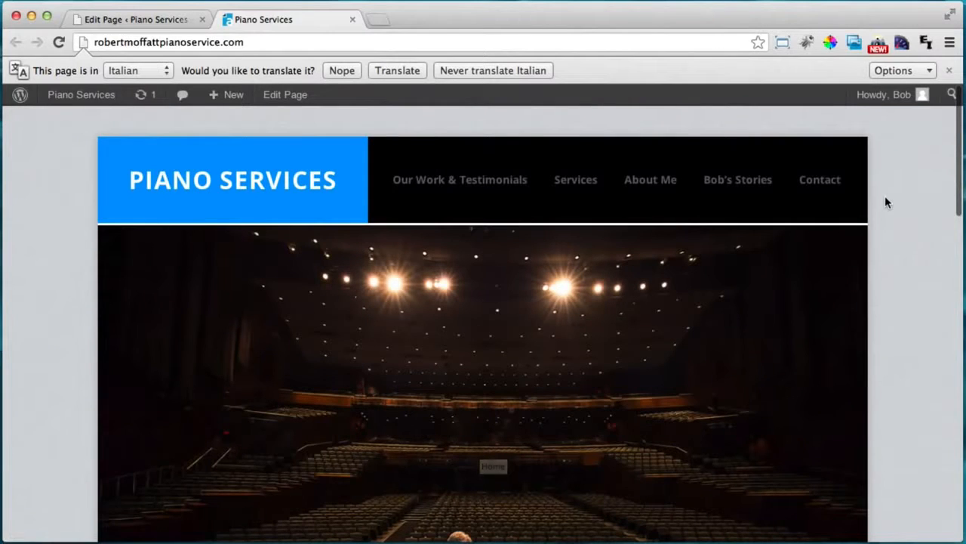
click(821, 187)
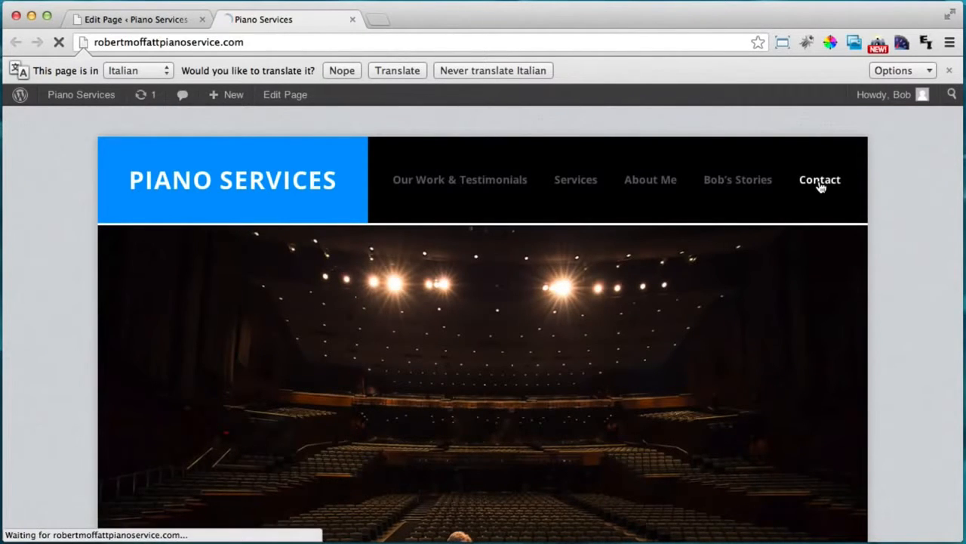
- Review the Contact page's reply form and sidebar, then return to the Home page editor
scroll(819, 186, down, 5)
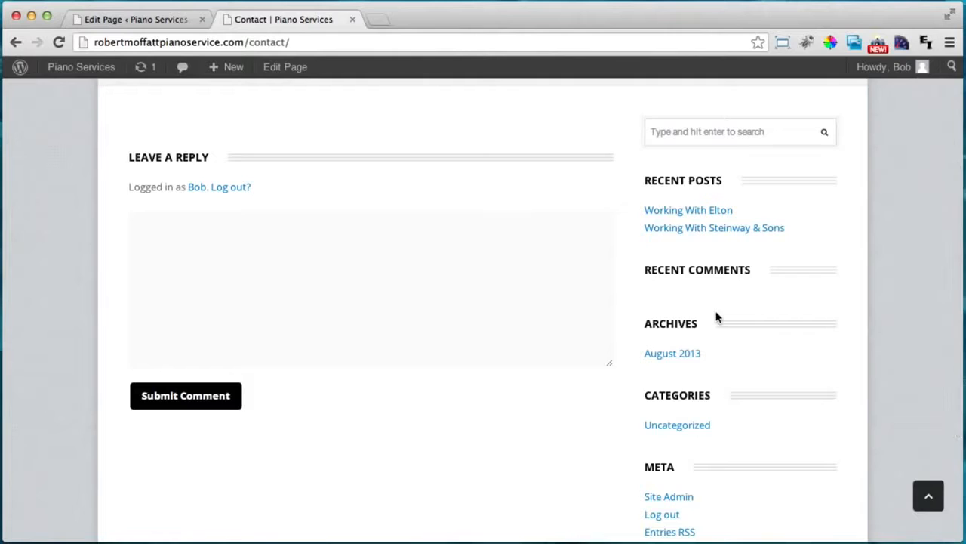
scroll(717, 317, up, 4)
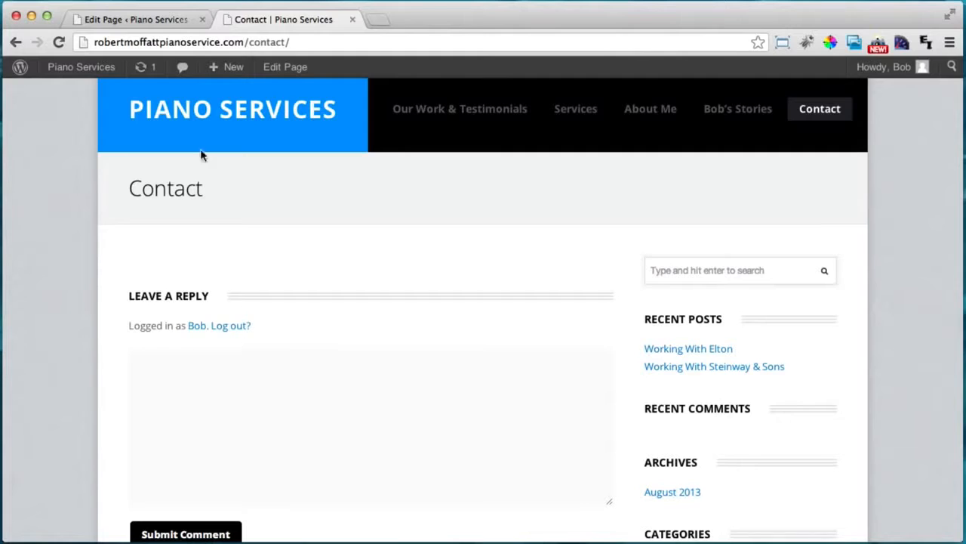
click(168, 21)
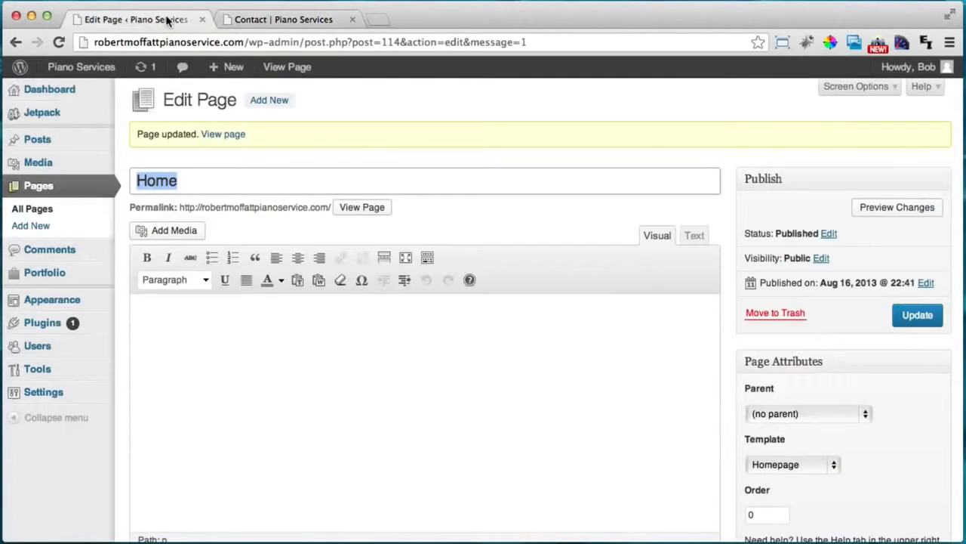
- Search the plugin directory for 'contact form 7'
click(352, 20)
mouse_move(43, 325)
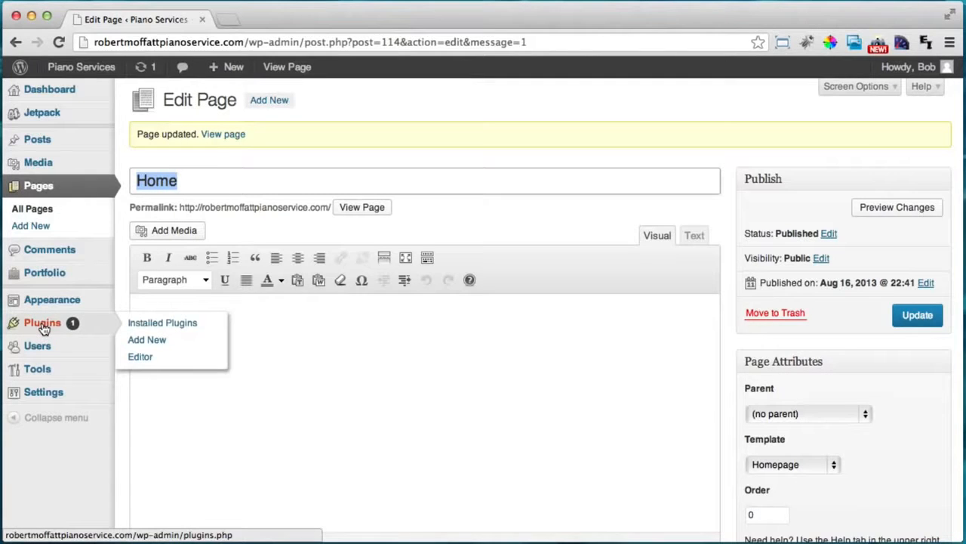
click(135, 343)
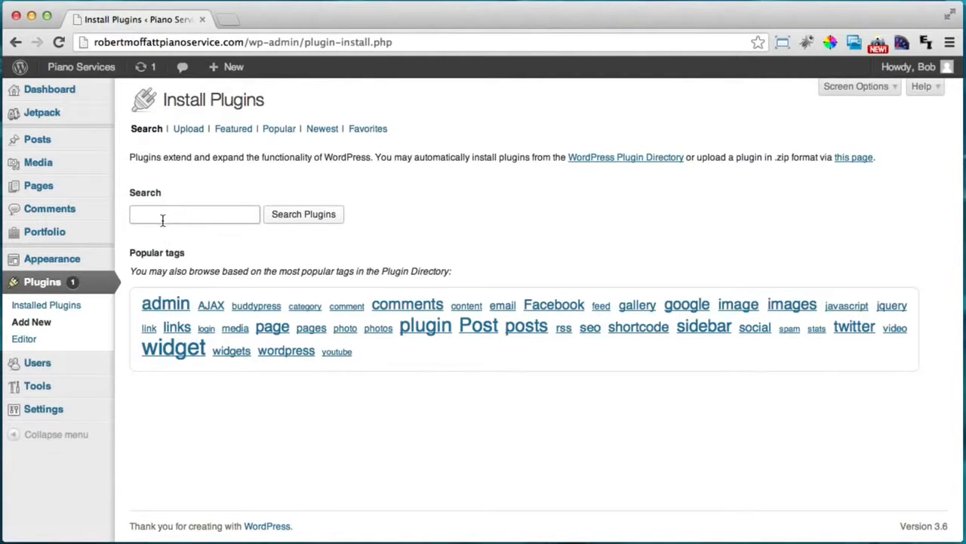
click(188, 213)
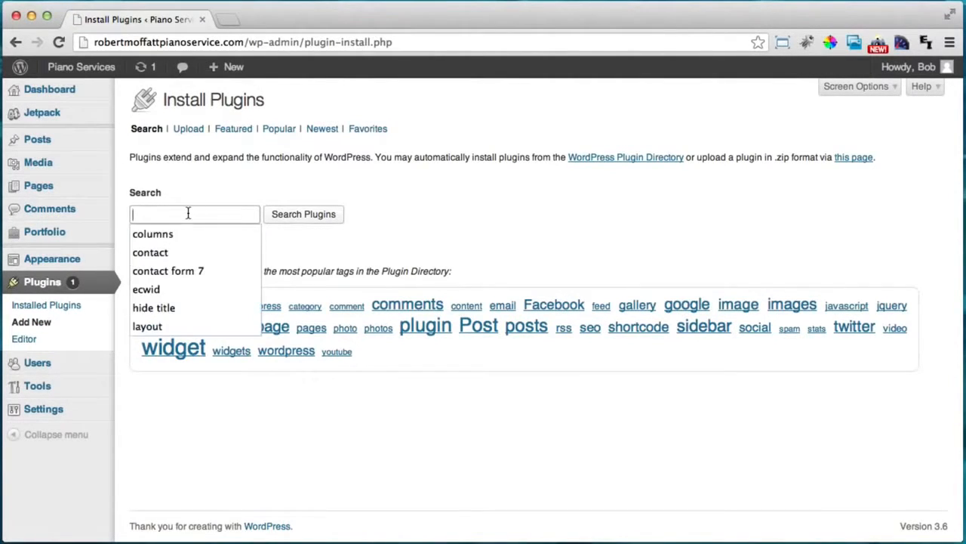
text(contact for)
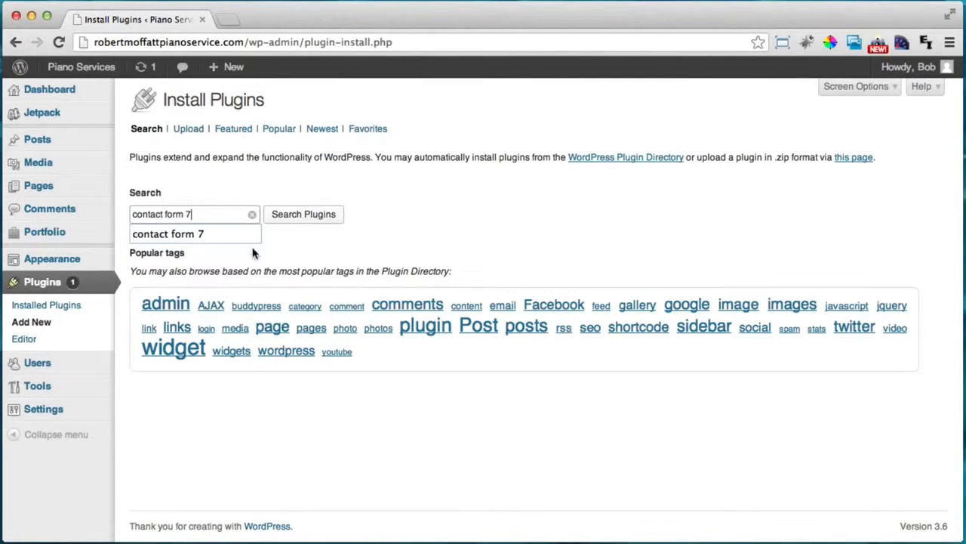
text(m 7)
click(293, 214)
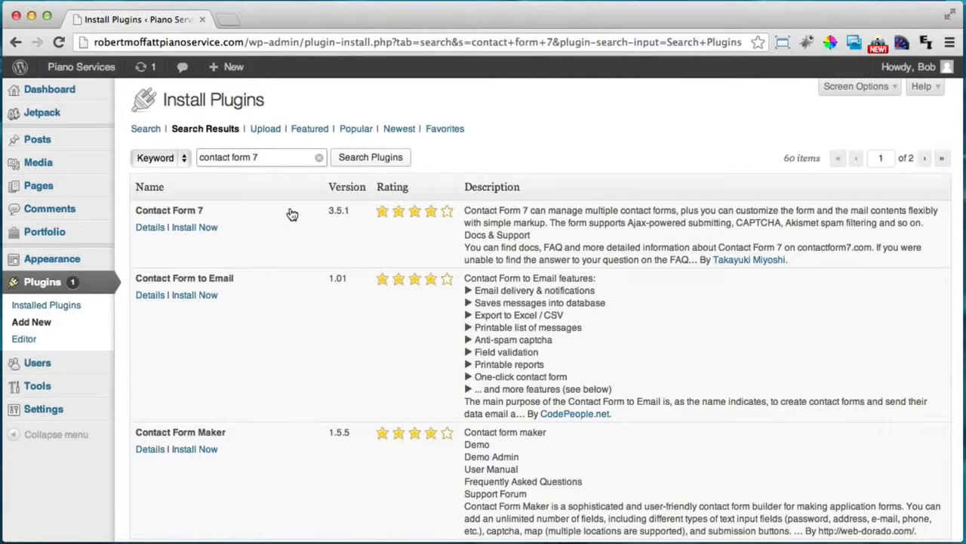
- Install Contact Form 7 and activate it
click(187, 232)
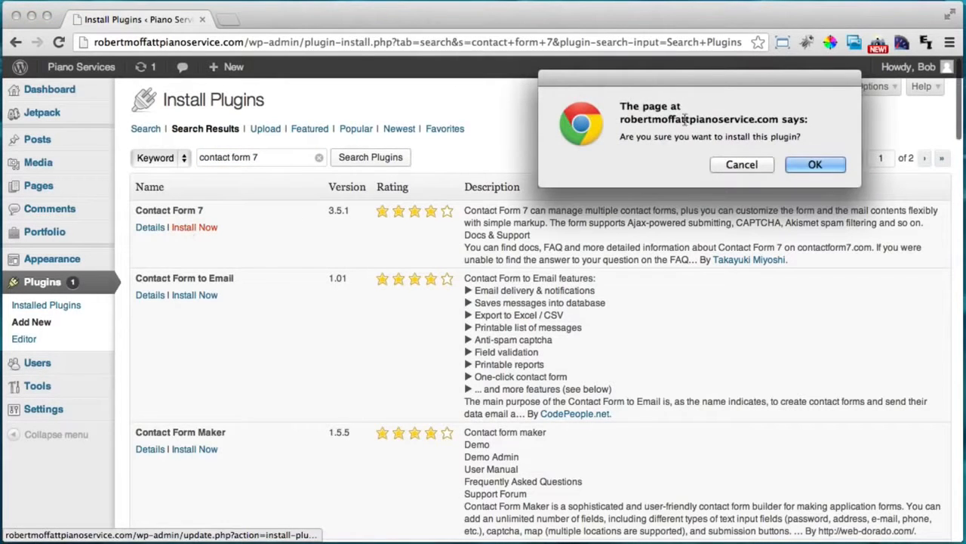
click(800, 161)
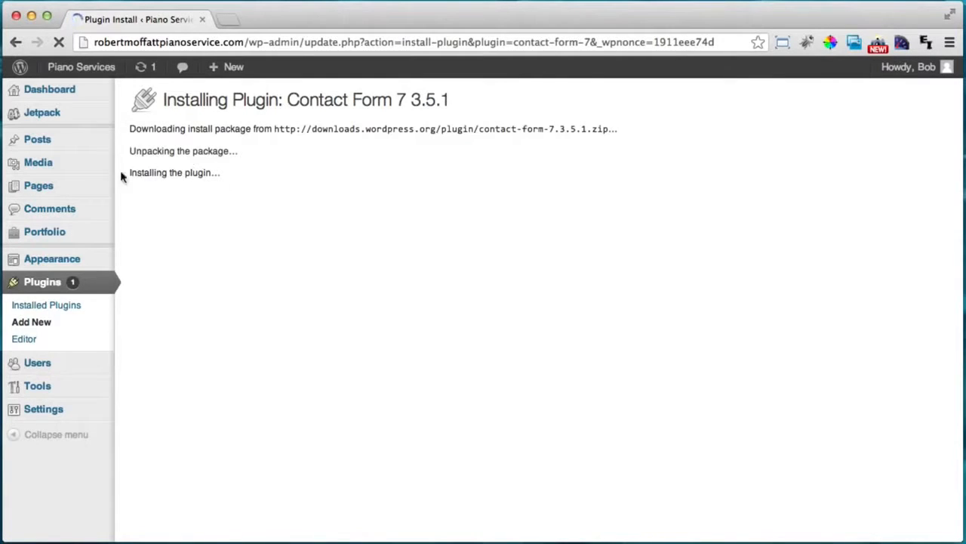
click(162, 216)
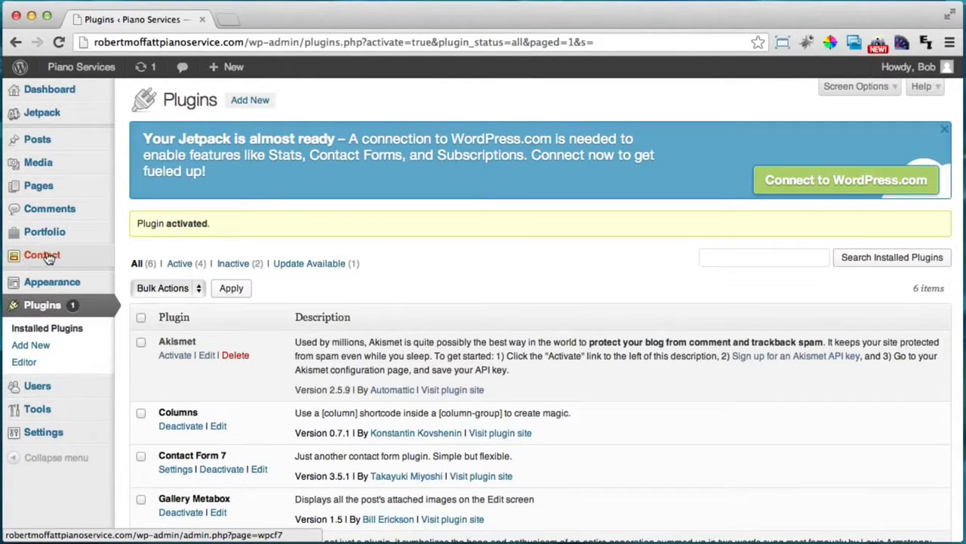
- Copy the Contact form 1 shortcode (id 116) from its edit screen
click(43, 259)
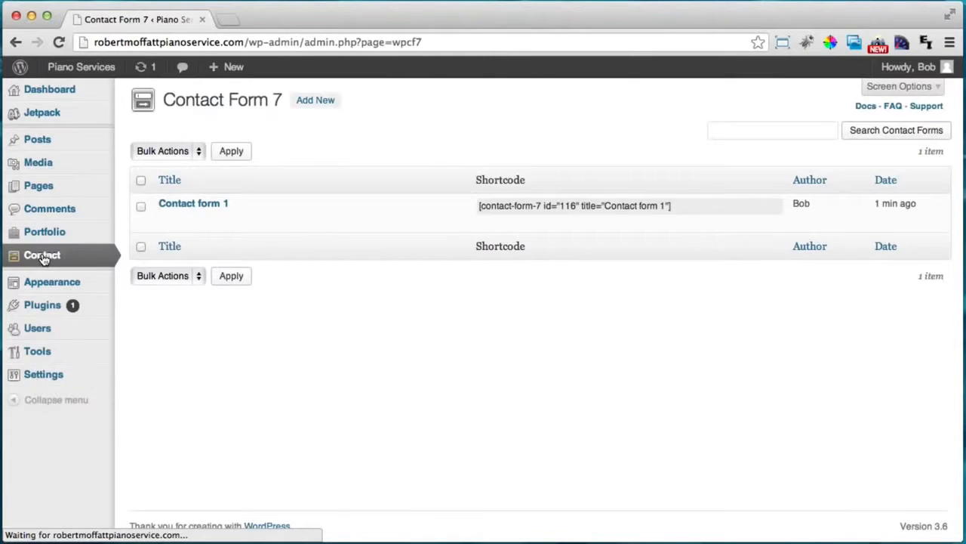
mouse_move(163, 216)
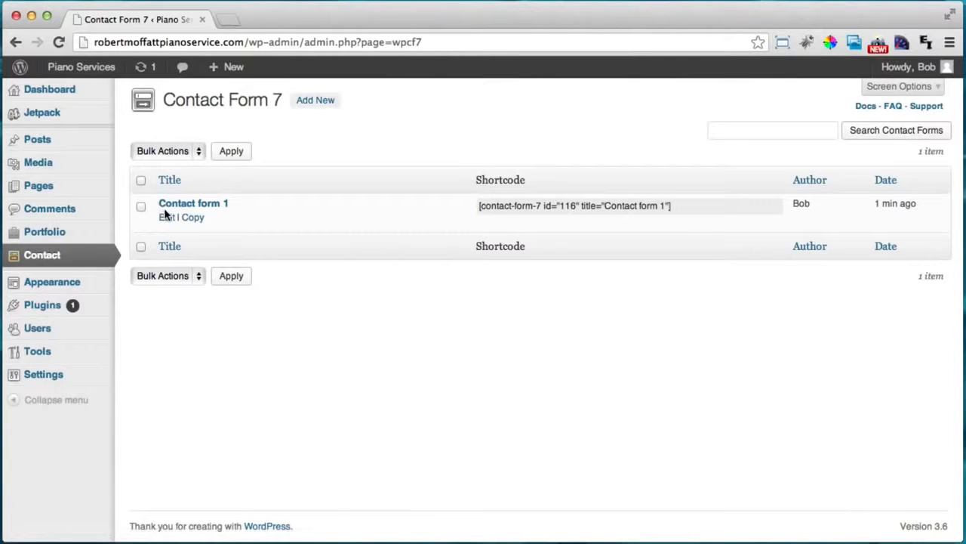
click(165, 218)
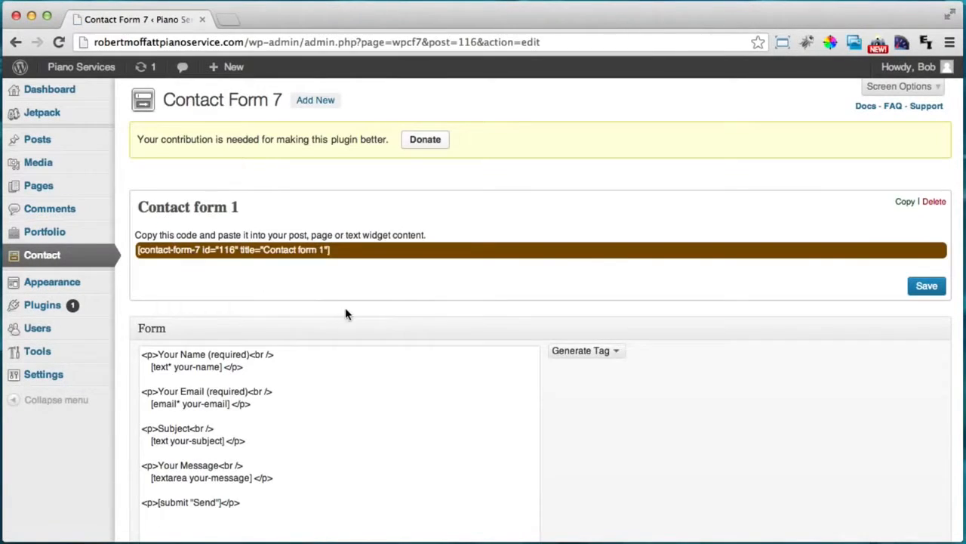
drag(332, 250, 133, 255)
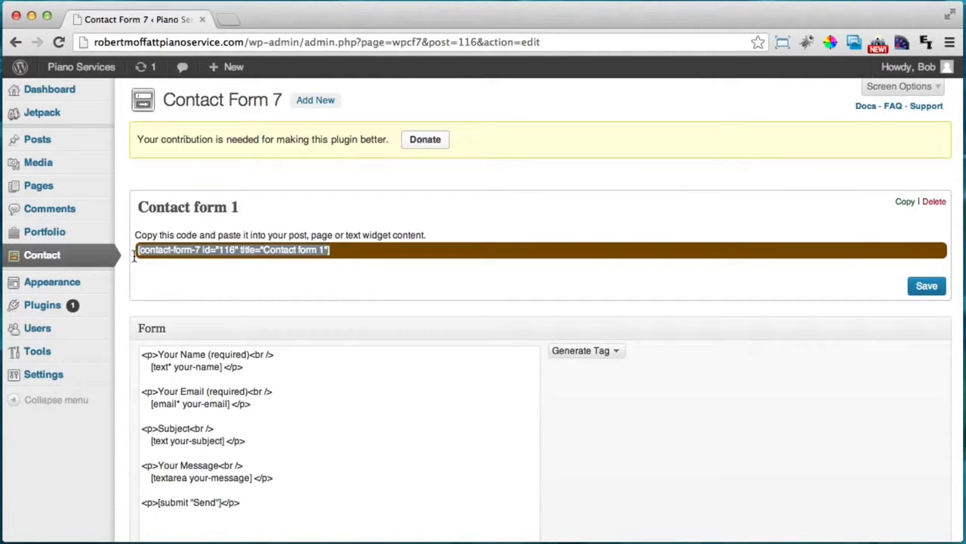
right_click(172, 253)
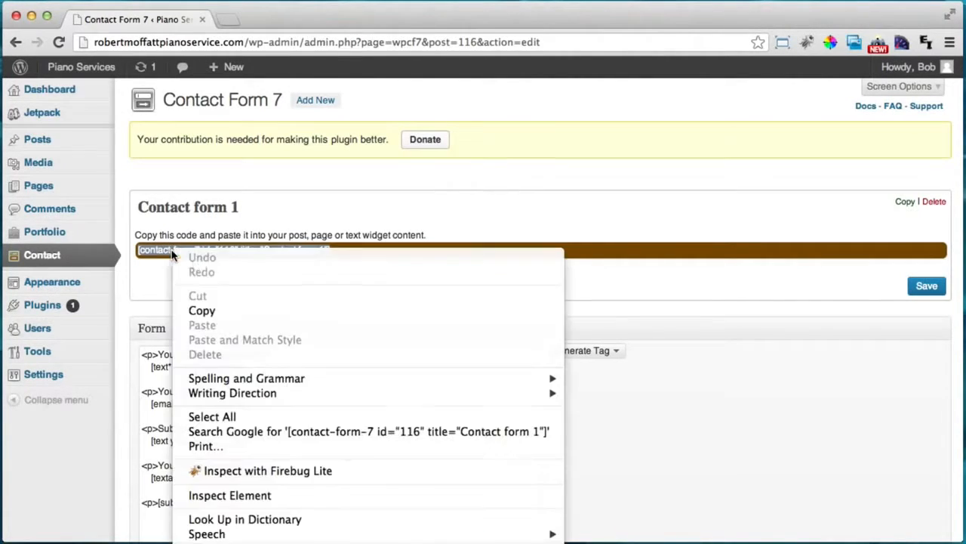
click(202, 310)
- Save Contact form 1 after reviewing its mail settings
scroll(305, 310, down, 3)
scroll(306, 311, down, 5)
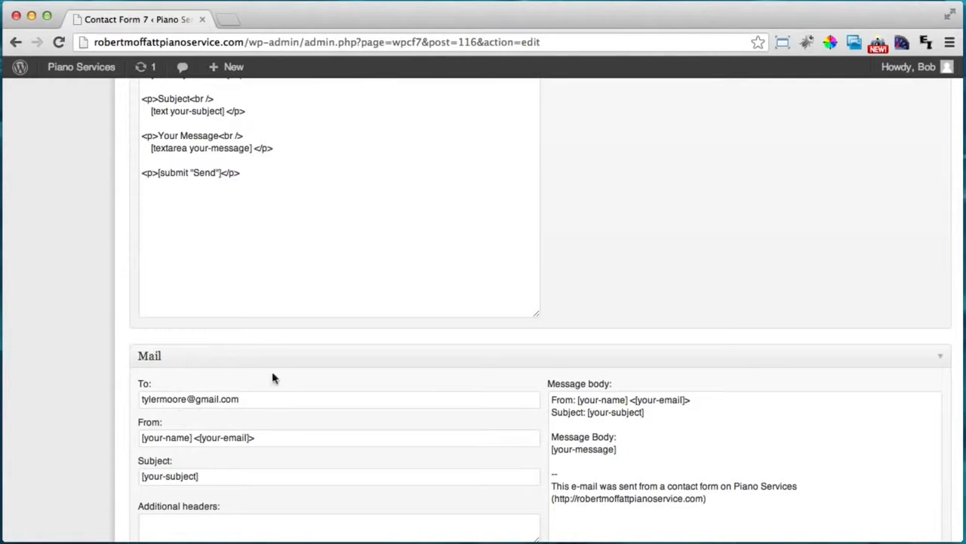
double_click(159, 399)
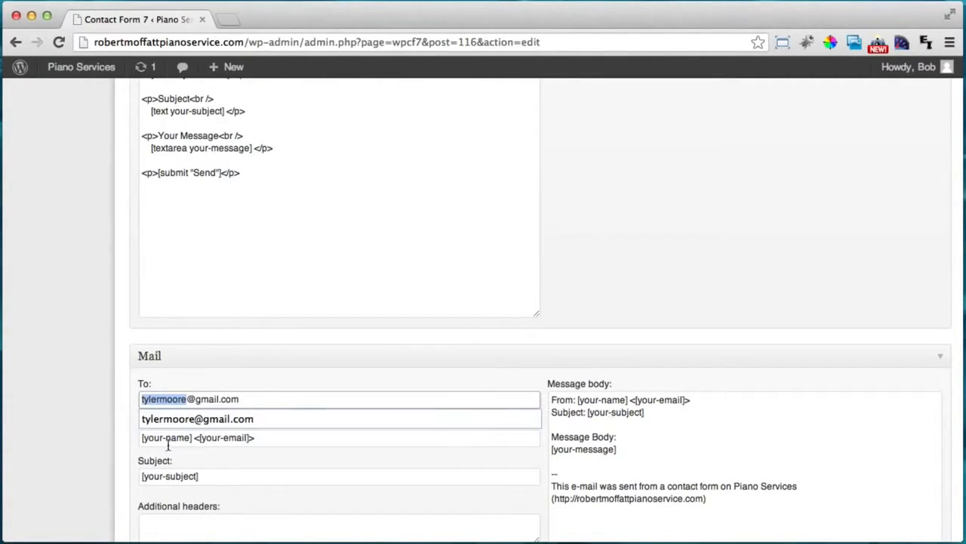
scroll(139, 401, up, 1)
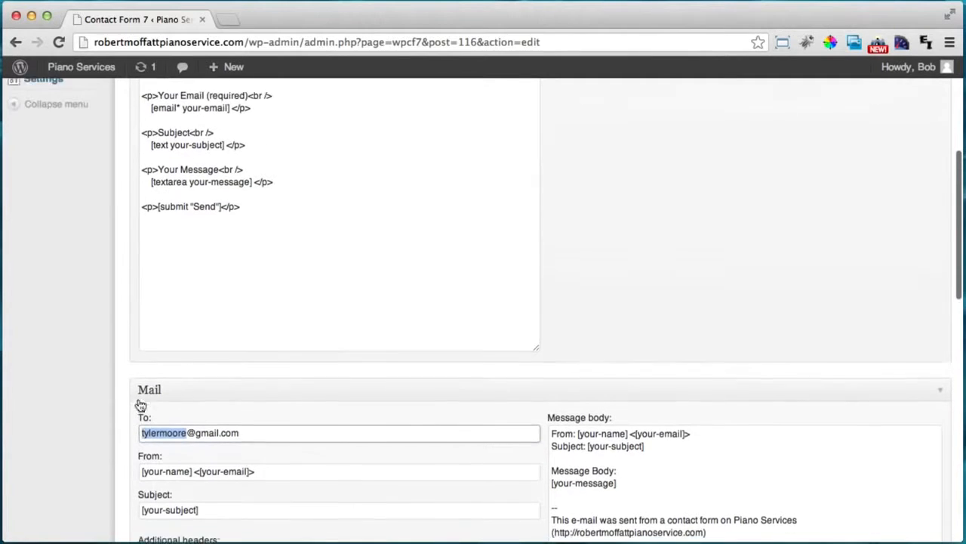
scroll(697, 311, down, 1)
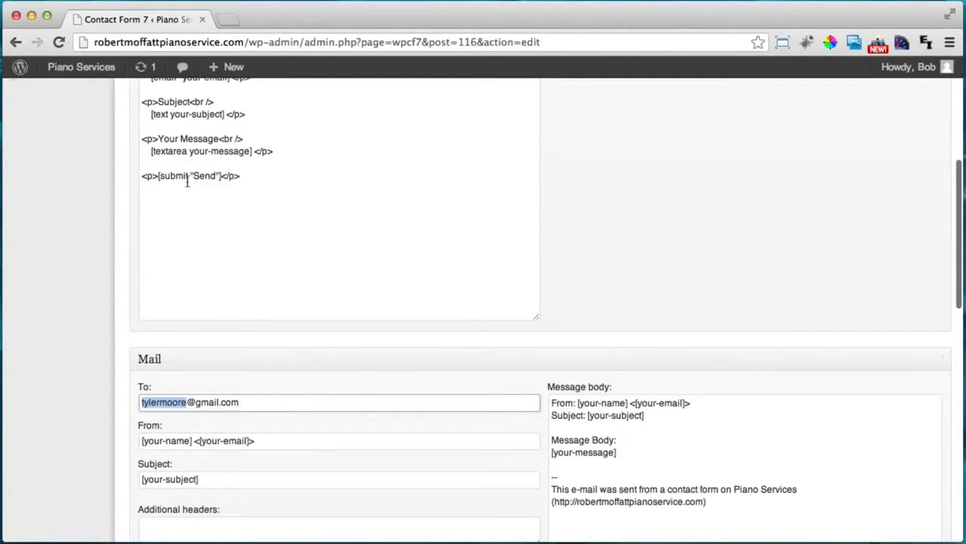
scroll(306, 385, up, 5)
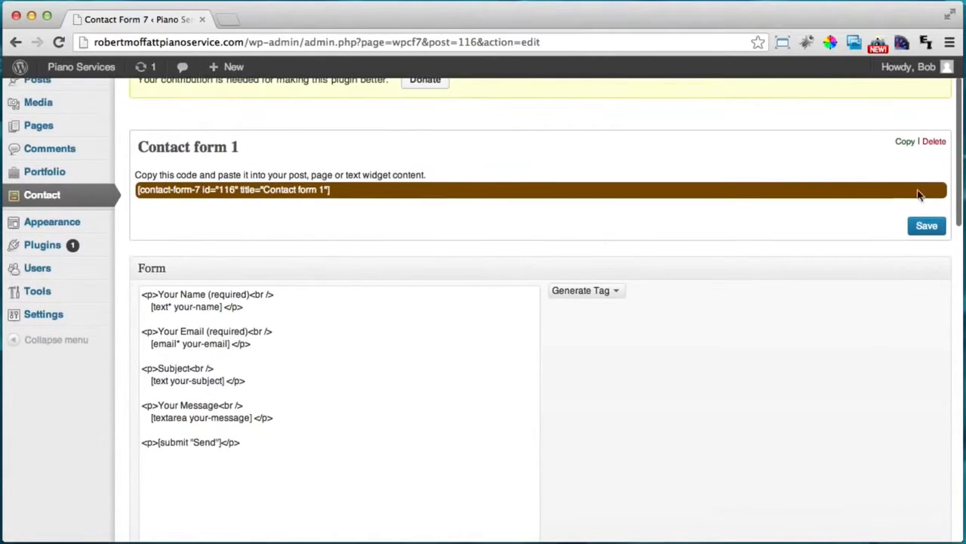
click(926, 226)
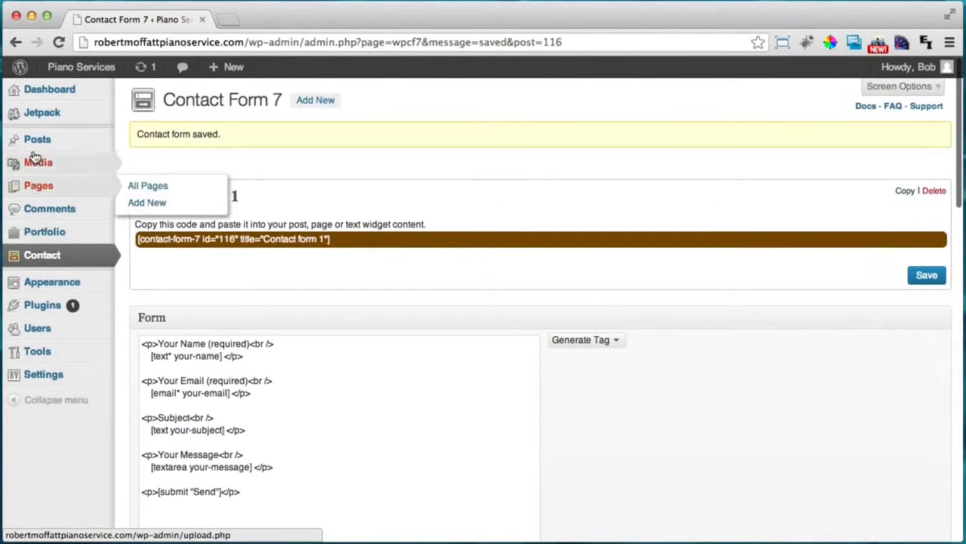
- Paste the Contact form 1 shortcode into the empty body of the Contact page
click(62, 192)
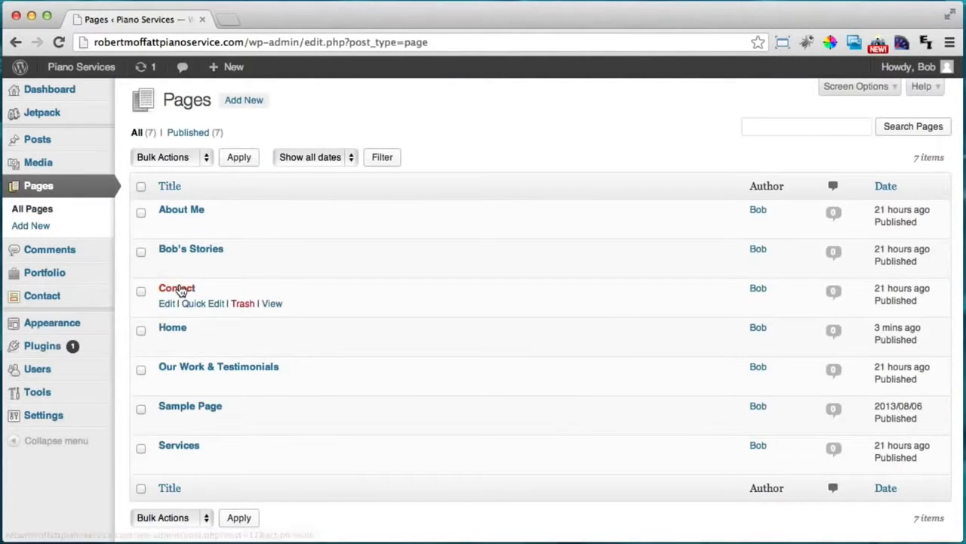
click(179, 289)
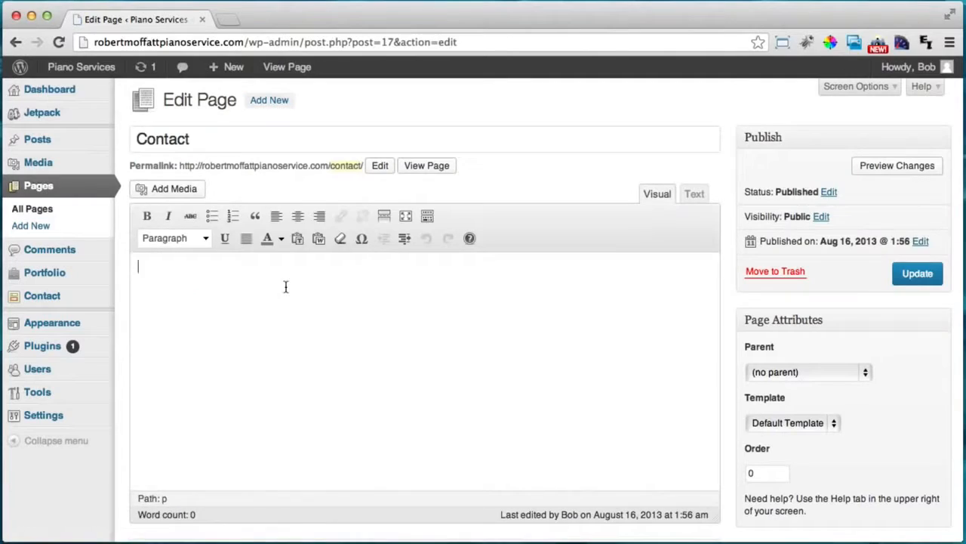
click(167, 325)
key(super+v)
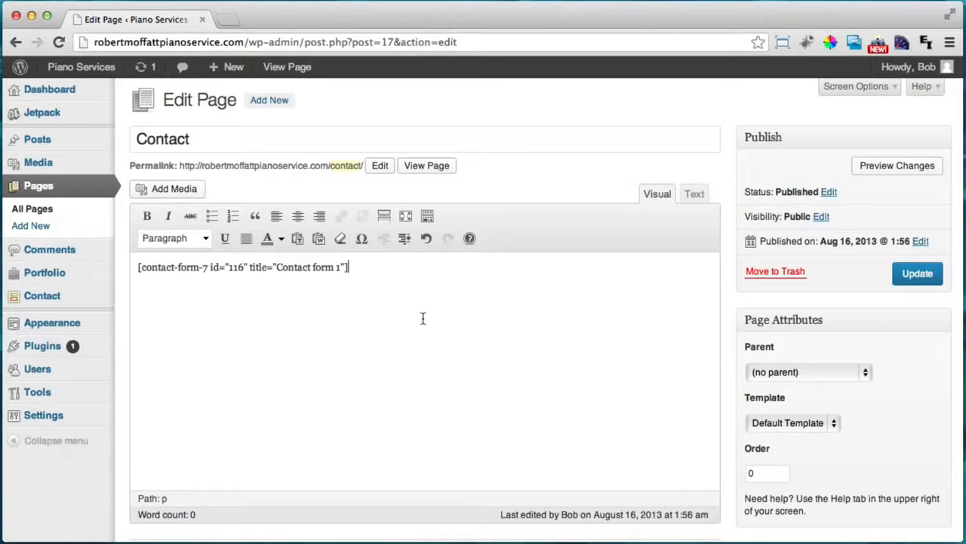
- Turn off comments and trackbacks for the Contact page and update it
click(844, 86)
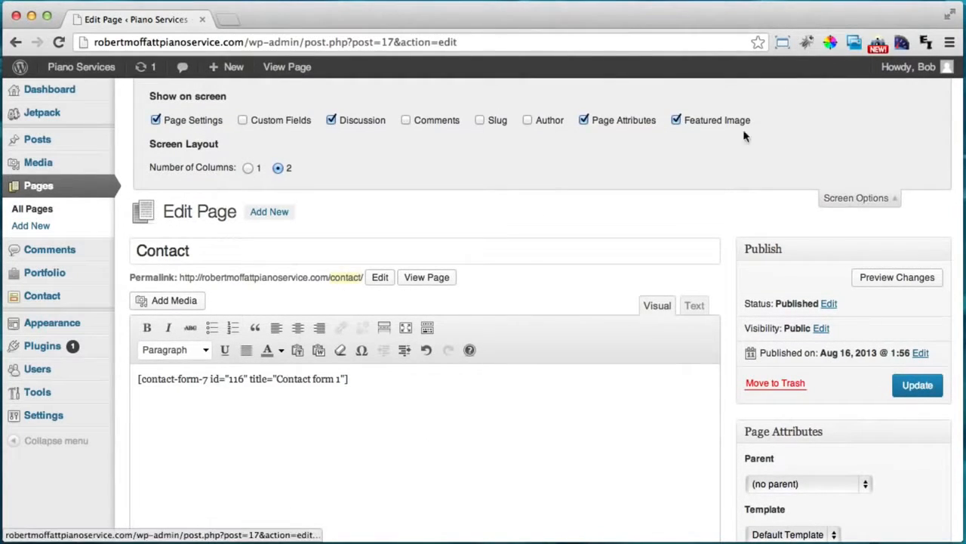
scroll(419, 181, down, 5)
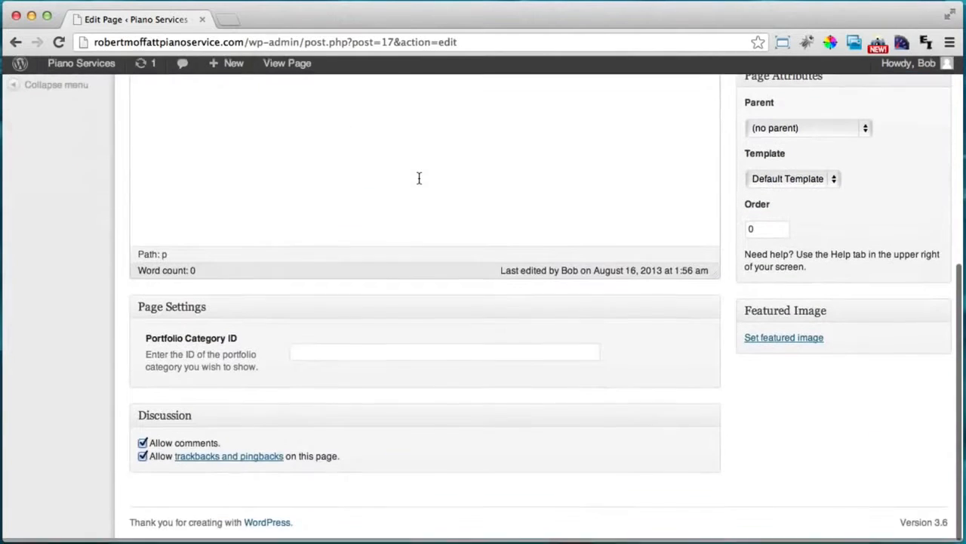
click(142, 447)
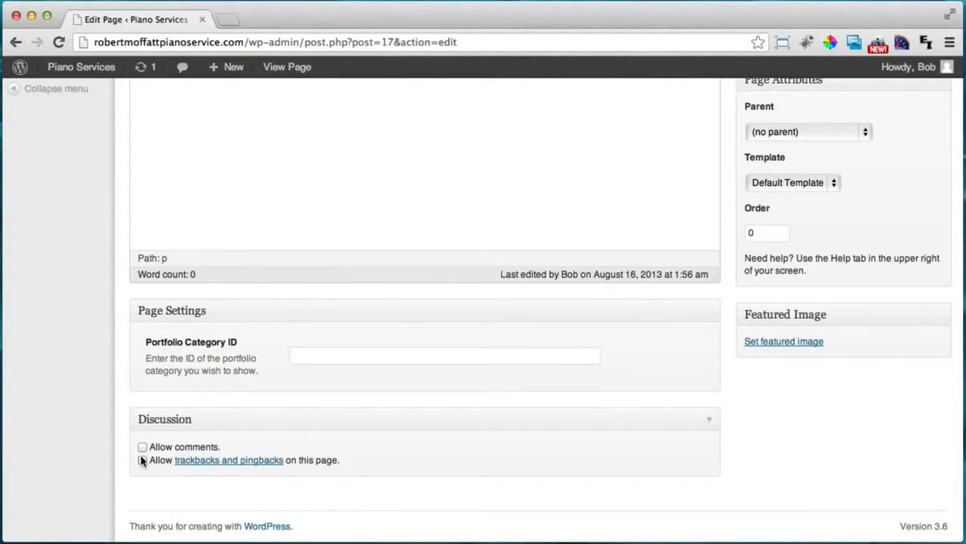
click(143, 460)
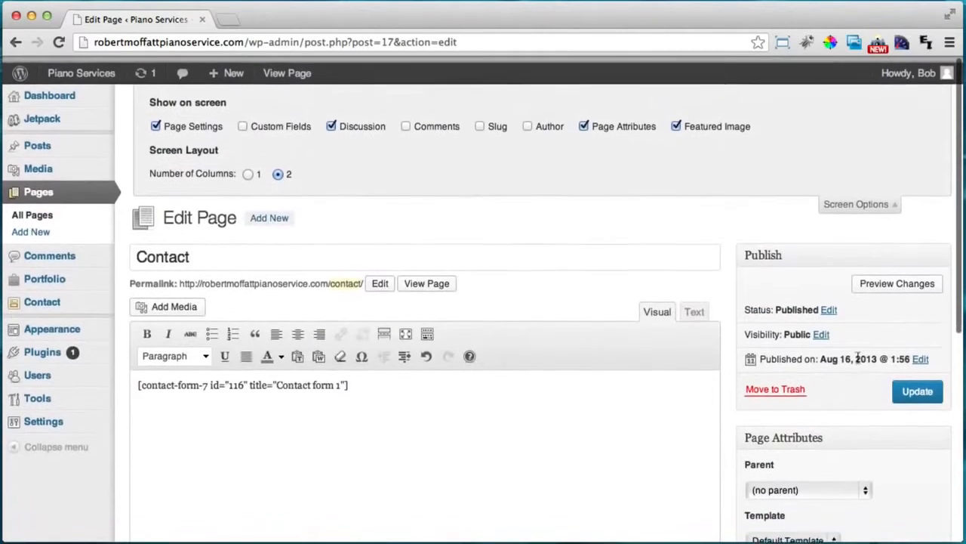
click(908, 383)
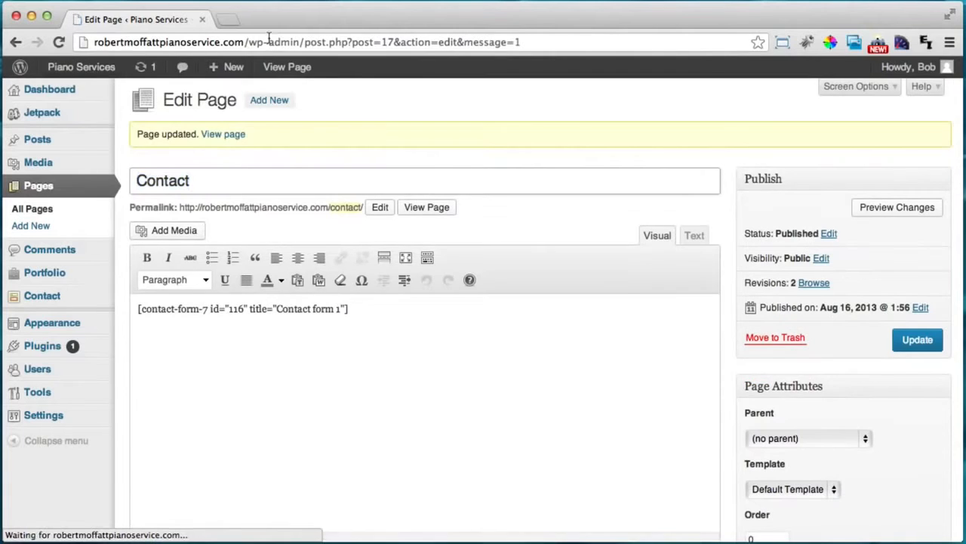
super+click(88, 68)
click(262, 20)
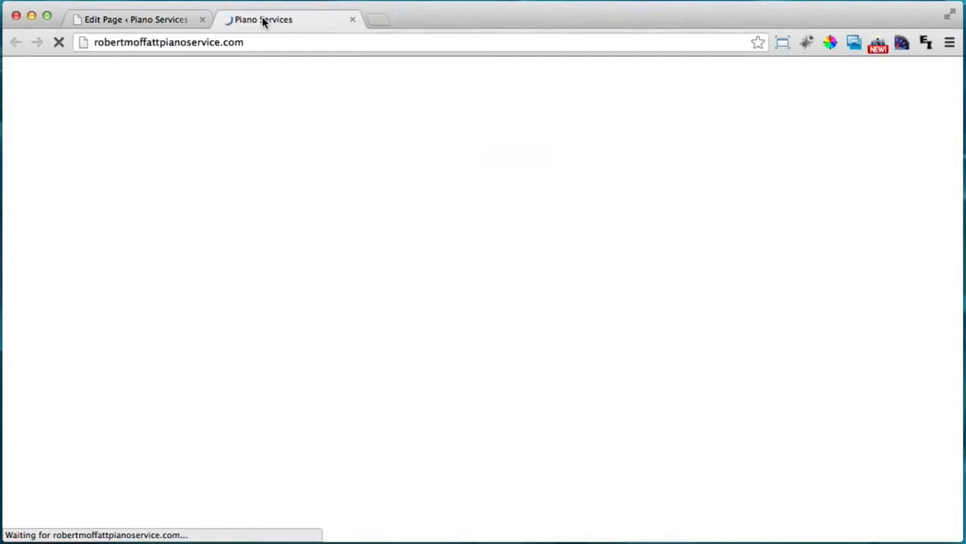
click(846, 157)
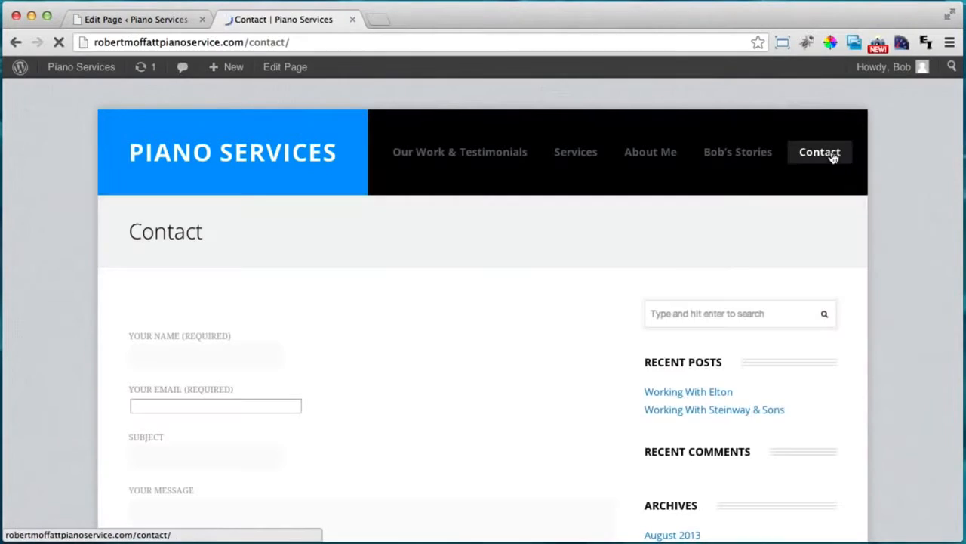
scroll(472, 343, down, 3)
click(323, 404)
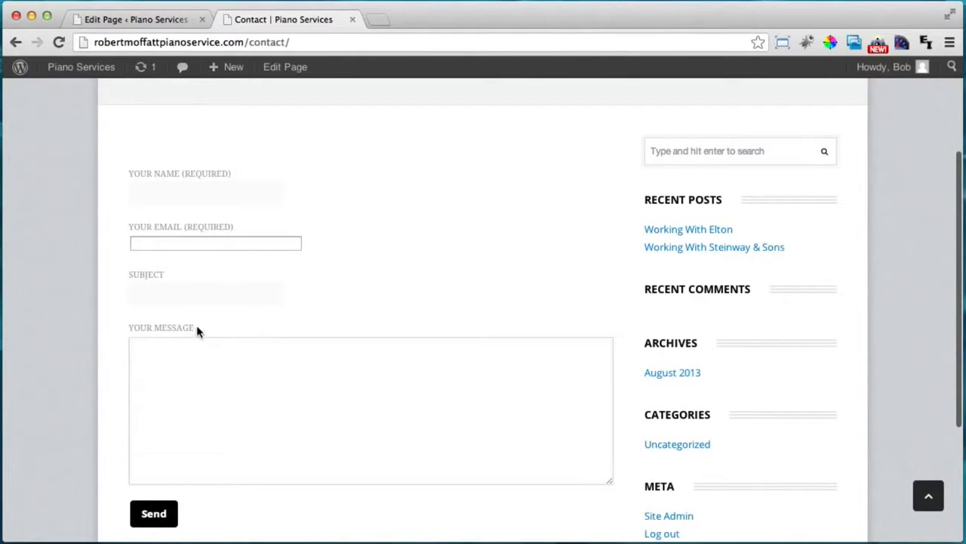
click(189, 296)
click(168, 194)
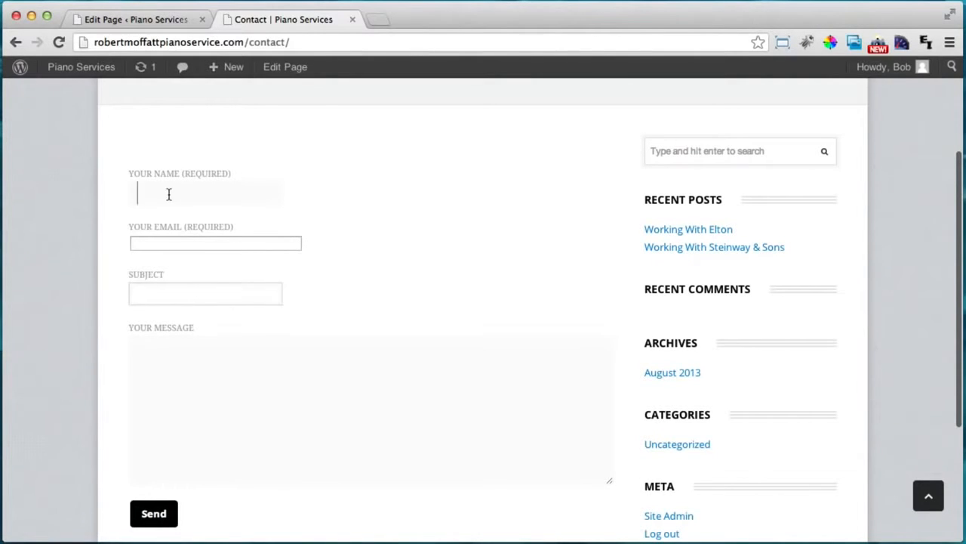
click(185, 240)
scroll(412, 404, up, 2)
click(410, 387)
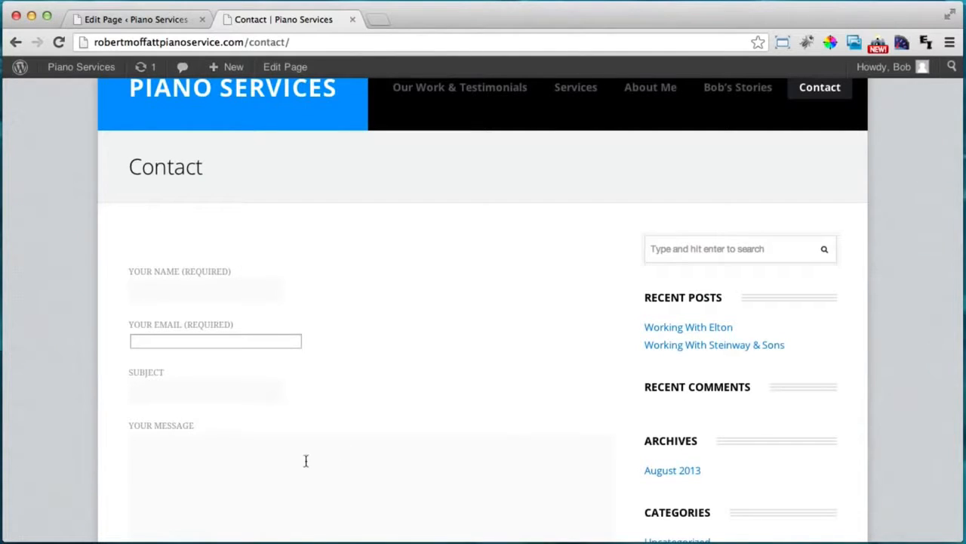
click(352, 21)
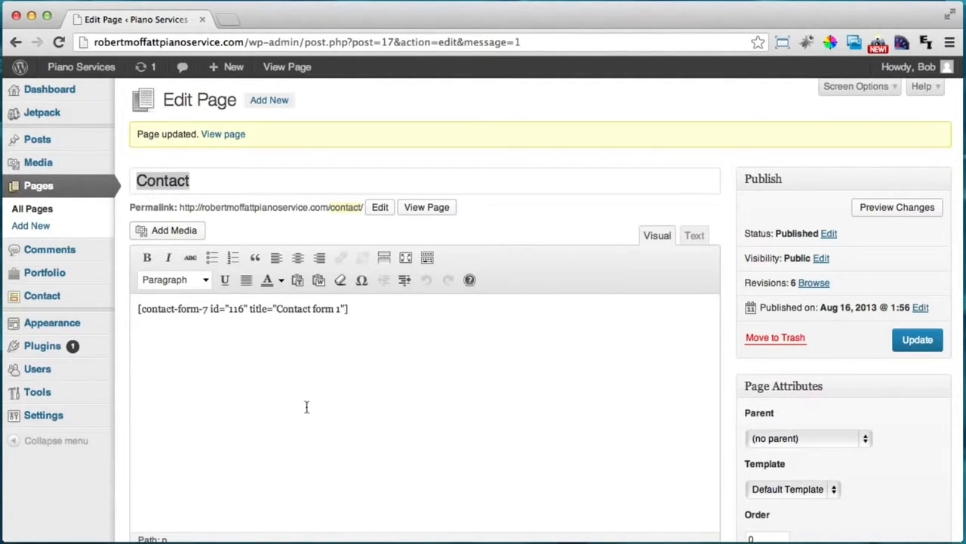
click(914, 342)
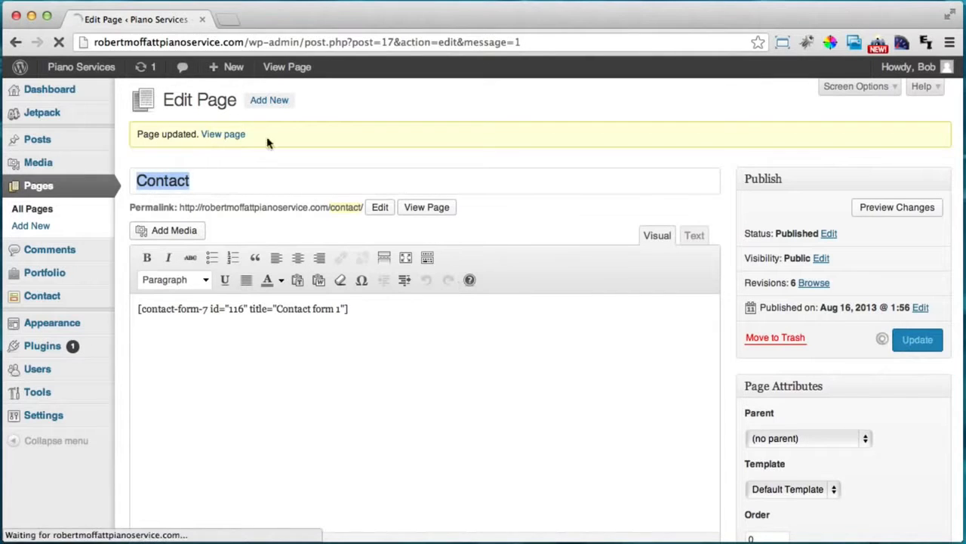
mouse_move(45, 354)
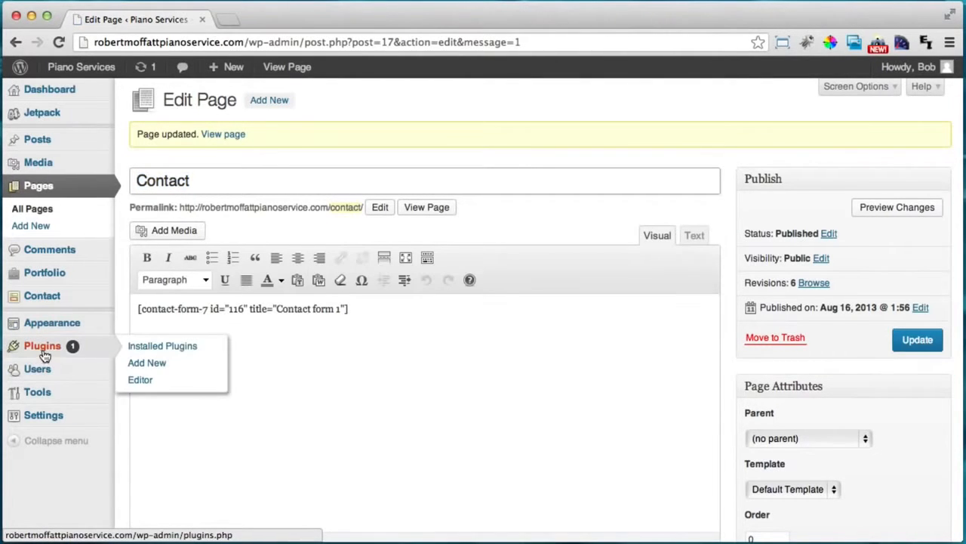
- Install and activate the Standout Color Boxes and Buttons plugin
click(141, 366)
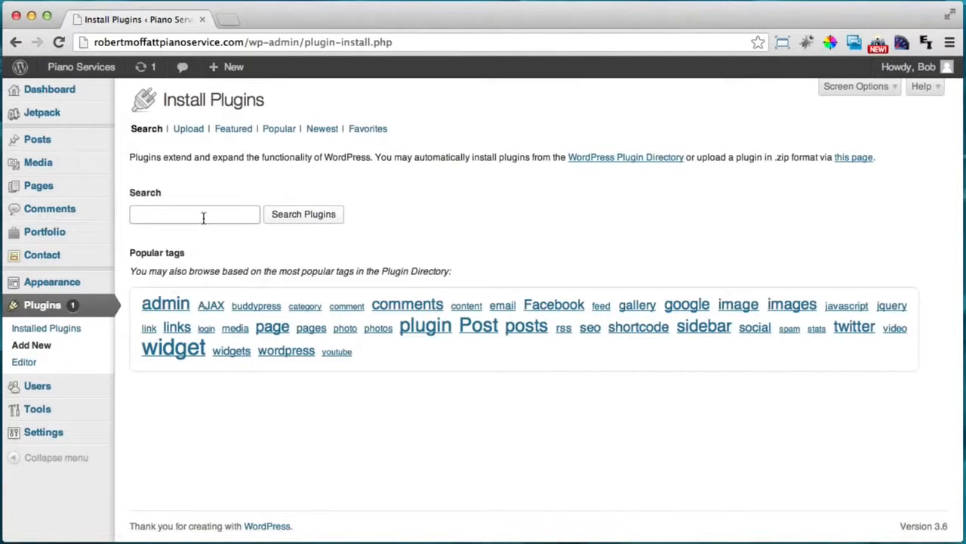
click(203, 215)
text(standout boxes)
click(309, 216)
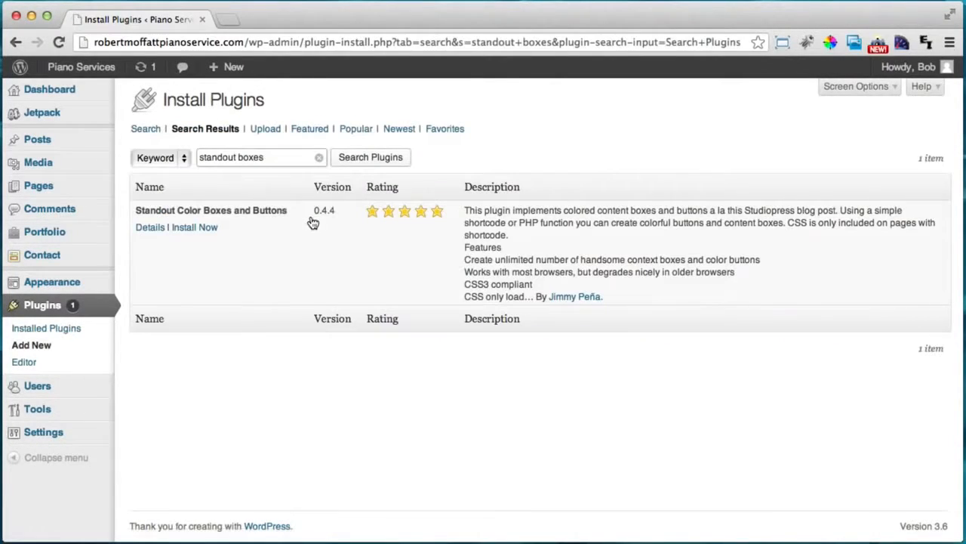
drag(148, 209, 237, 217)
click(234, 214)
click(202, 227)
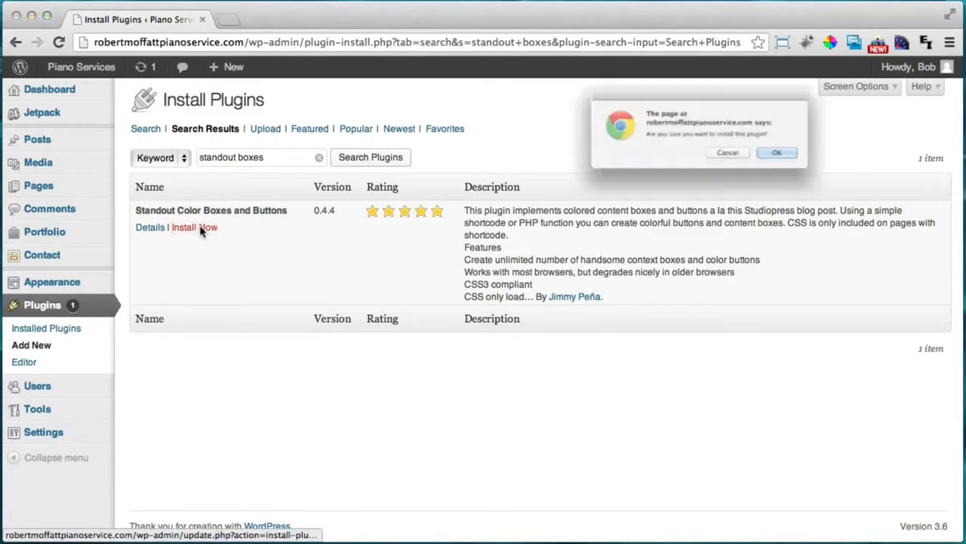
click(815, 164)
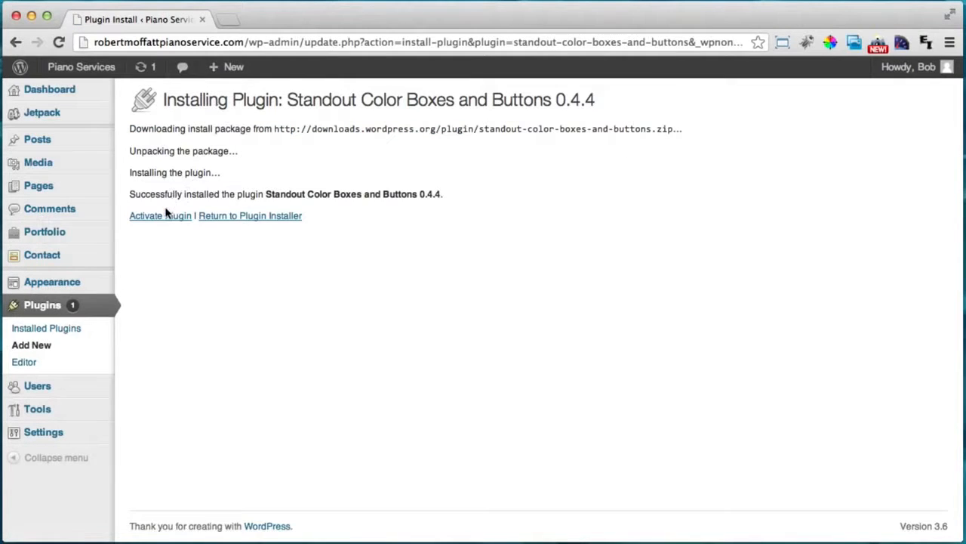
click(166, 218)
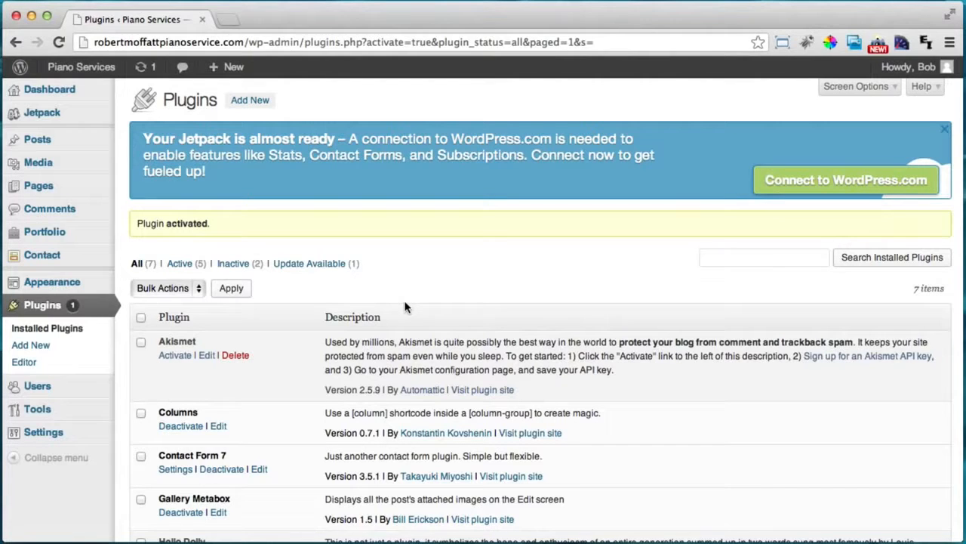
- Go to the All Pages list in the admin
click(40, 188)
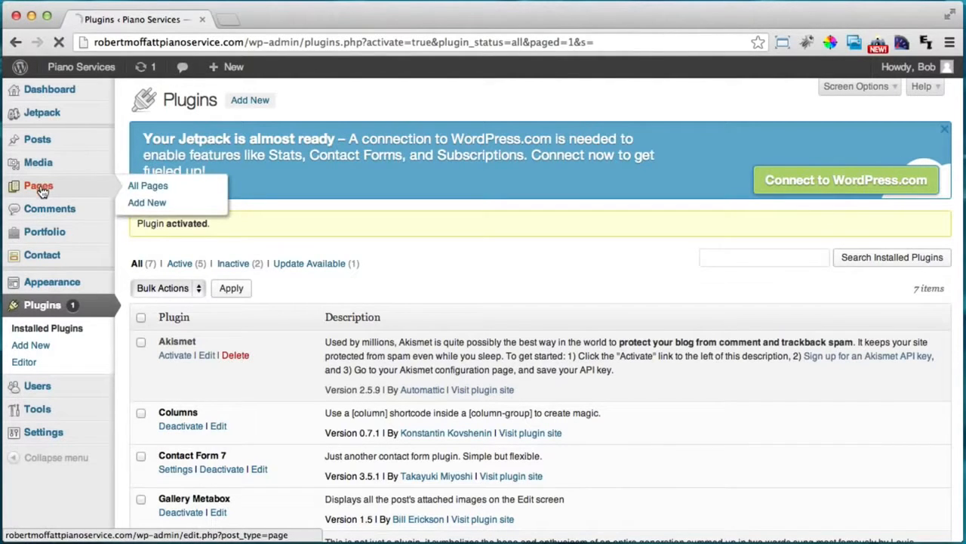
scroll(304, 332, left, 5)
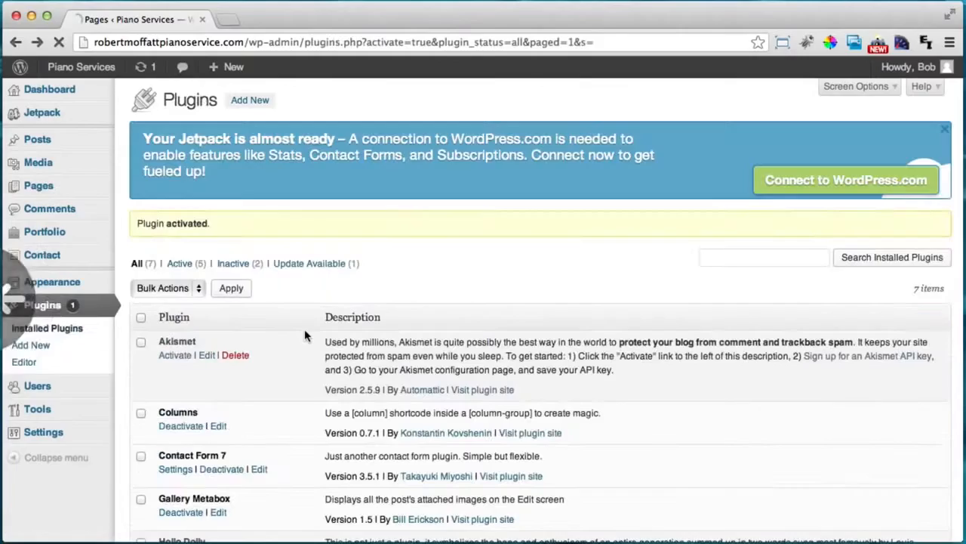
scroll(305, 328, down, 5)
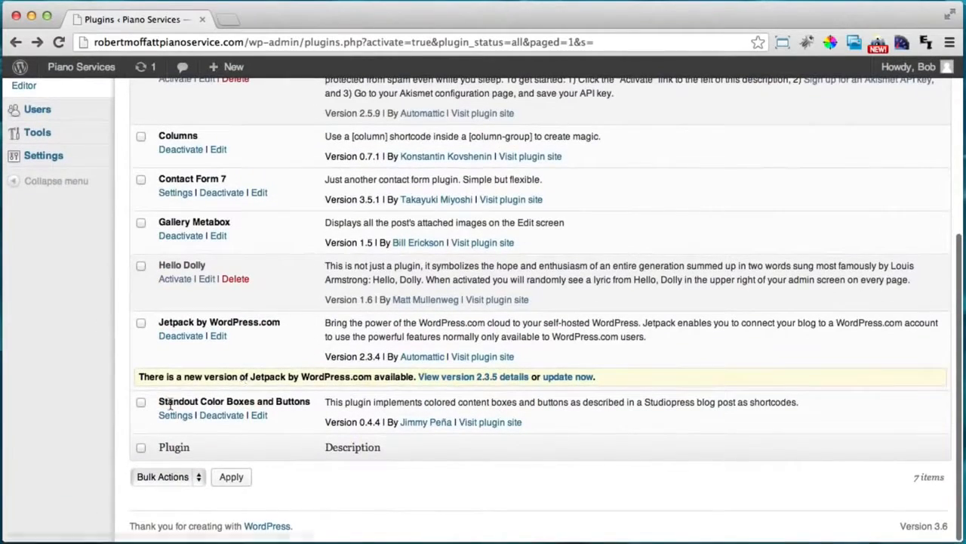
scroll(215, 420, up, 2)
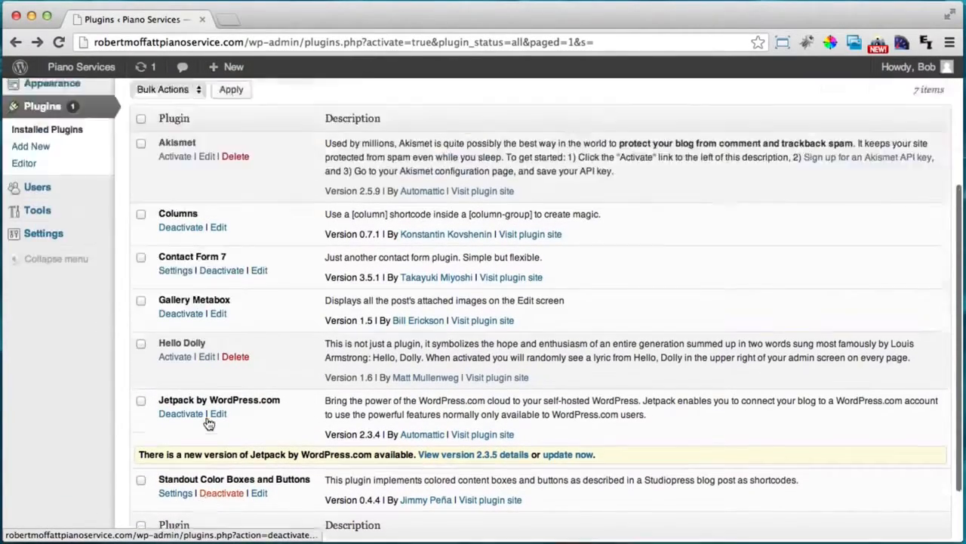
scroll(209, 423, up, 5)
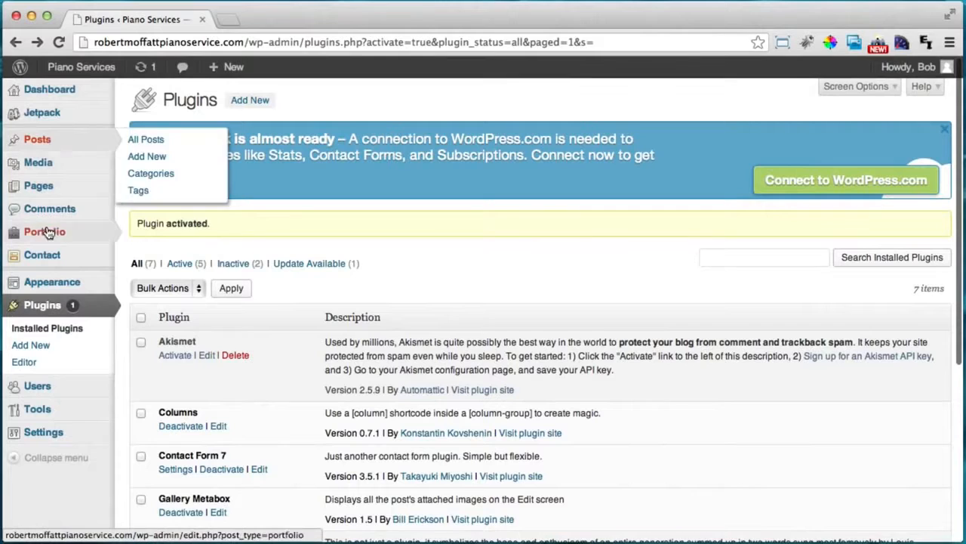
click(38, 186)
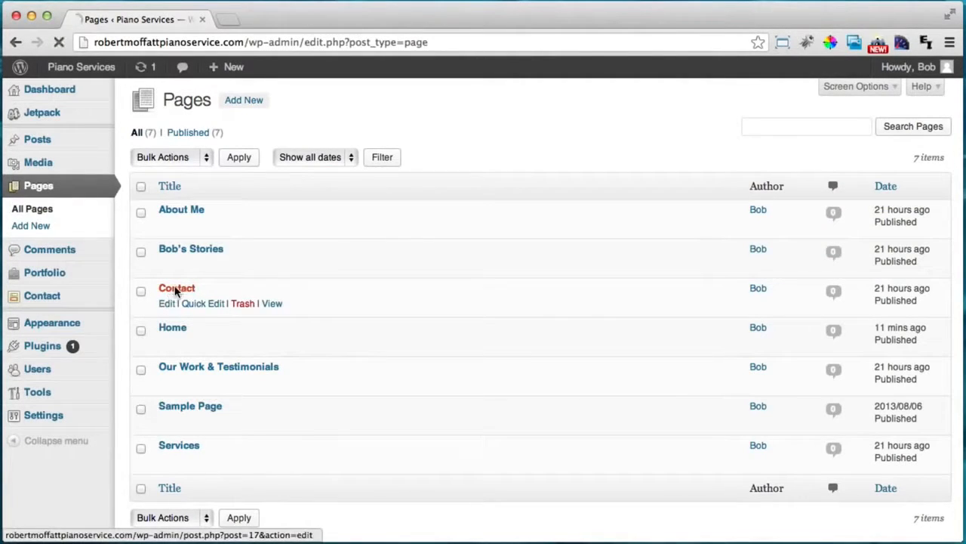
- In the Contact page editor, type [color-box color=grey] on a new line above the form shortcode
click(176, 290)
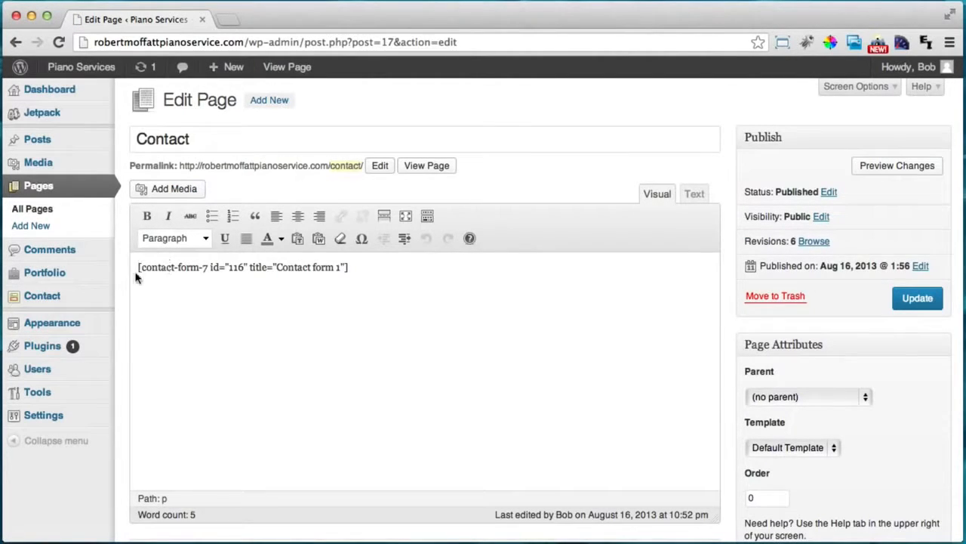
drag(140, 266, 279, 307)
click(226, 293)
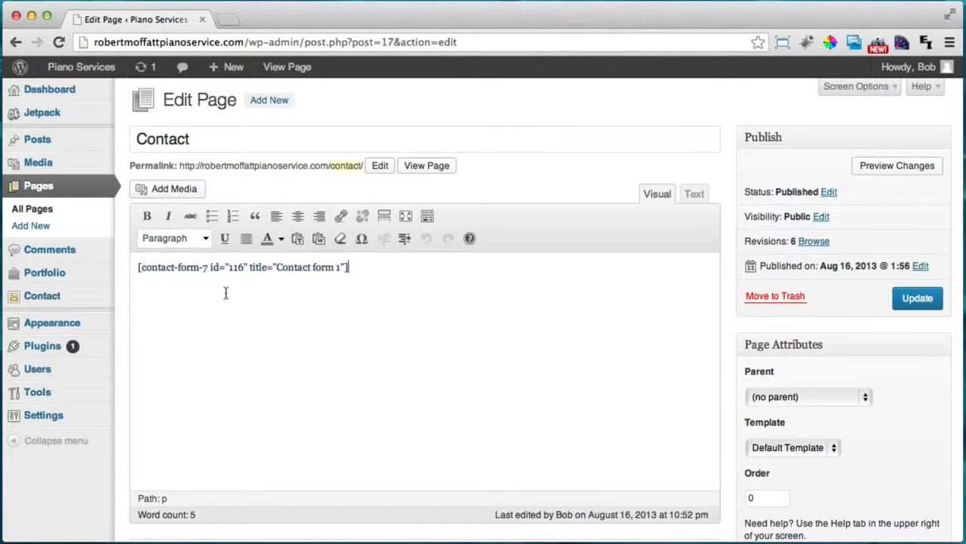
click(141, 265)
key(Return)
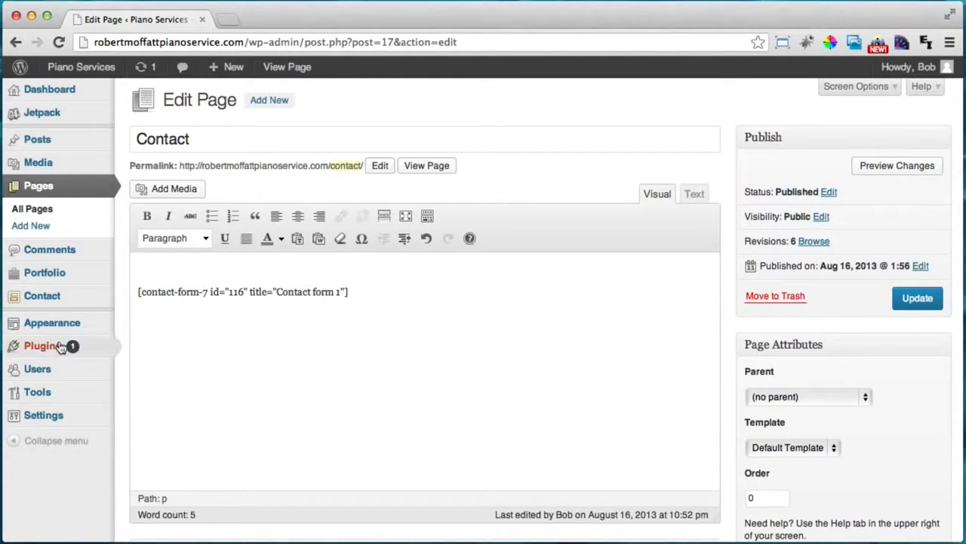
text([)
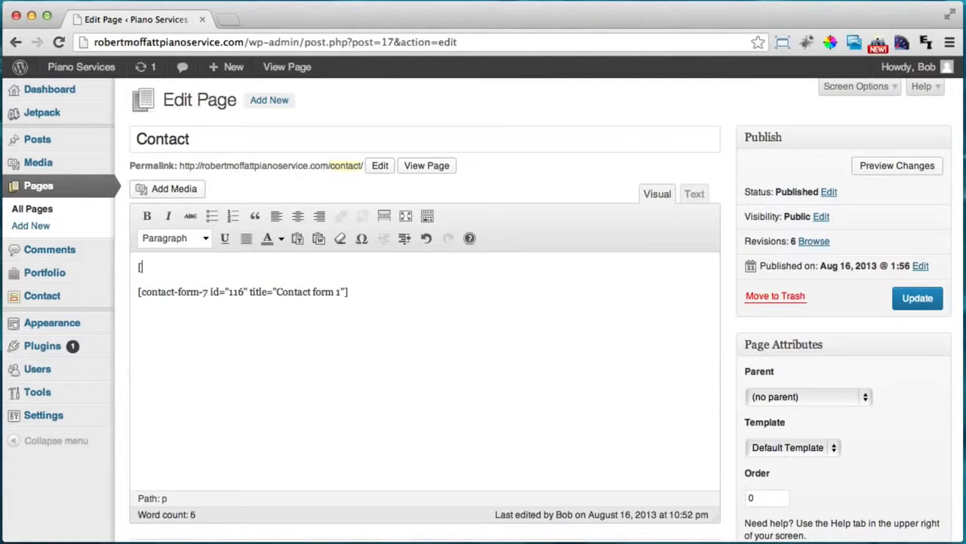
text(color-box color=)
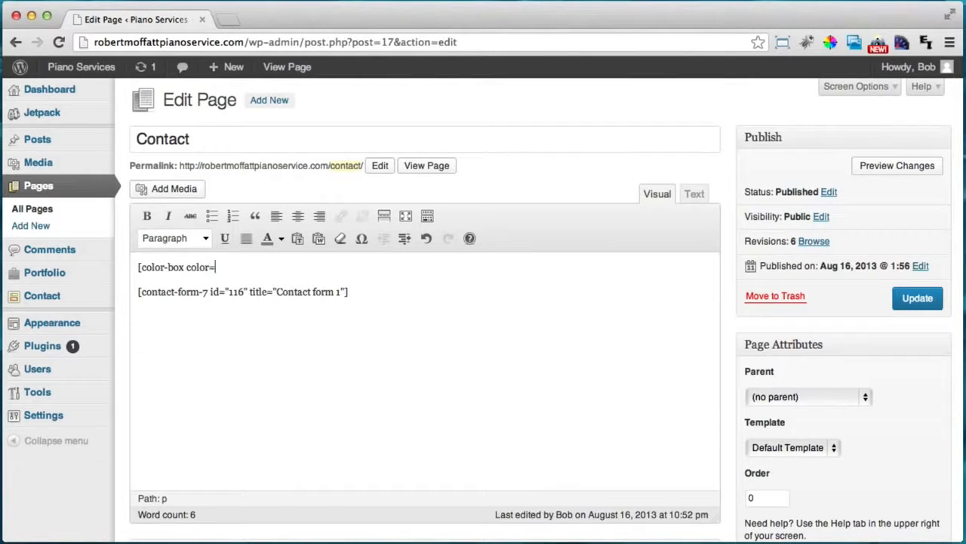
text(grey)
- Add an 'Address:' line with the pasted street address under the color-box line
key(shift+Return)
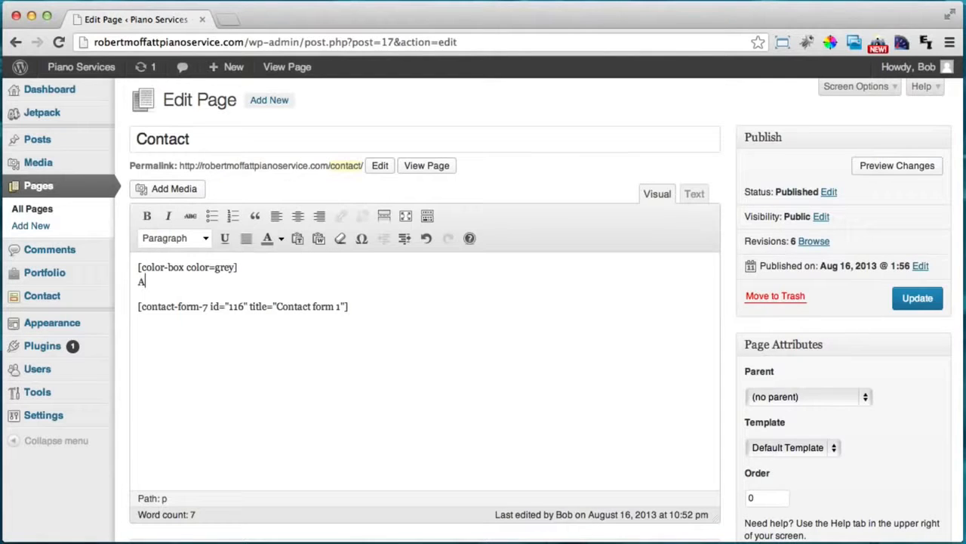
text(An)
key(BackSpace)
text(d)
key(BackSpace)
text(ddress:)
click(964, 355)
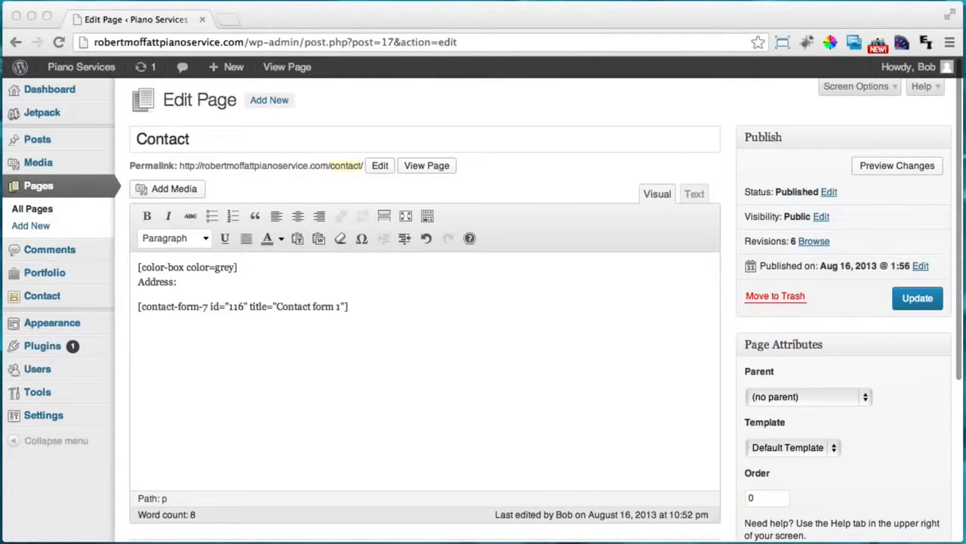
click(211, 291)
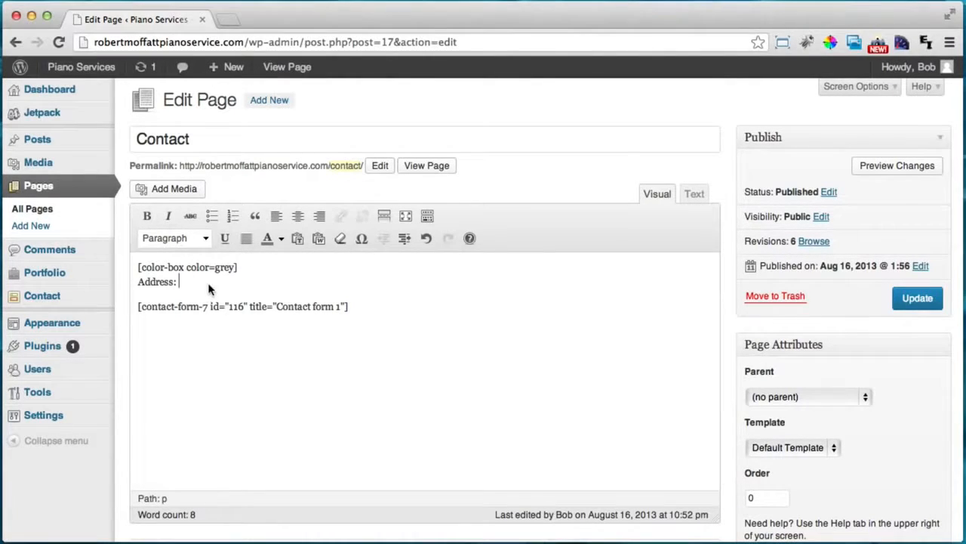
key(Return)
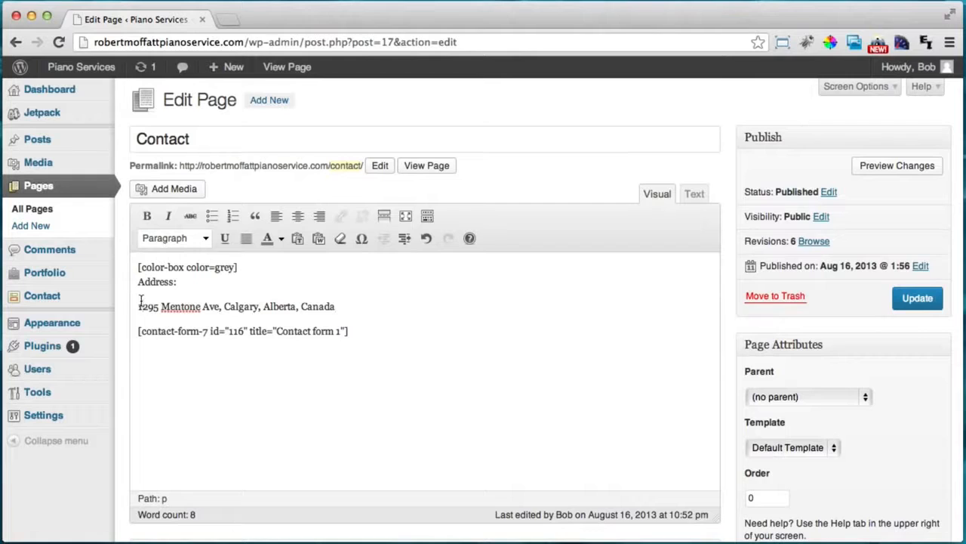
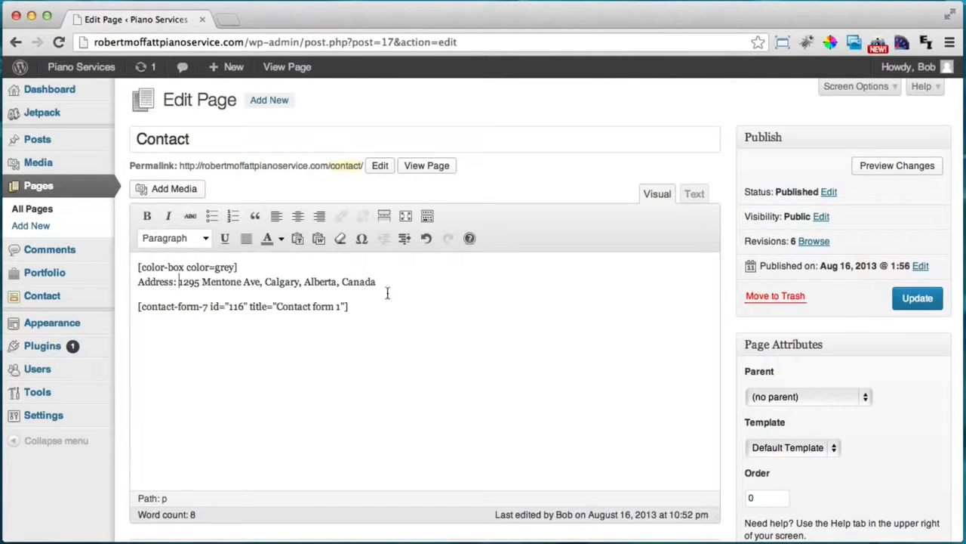
key(shift+Return)
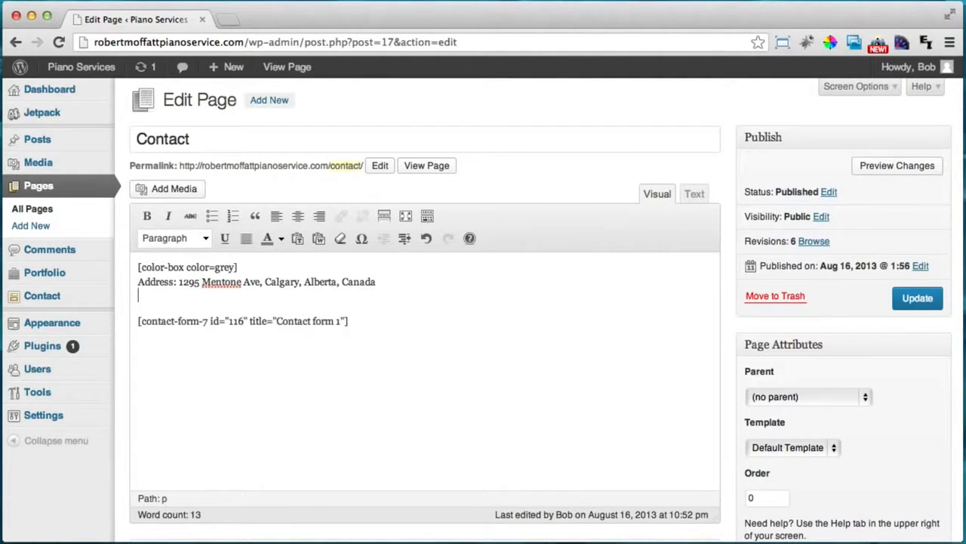
- Paste the Cell and Business phone lines, each on its own line below the address
key(super+Tab)
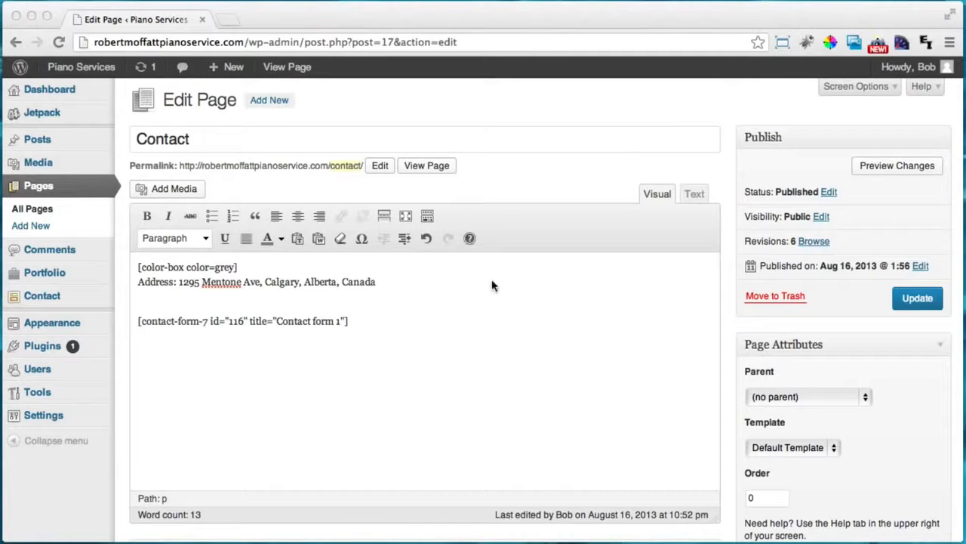
click(148, 296)
key(super+v)
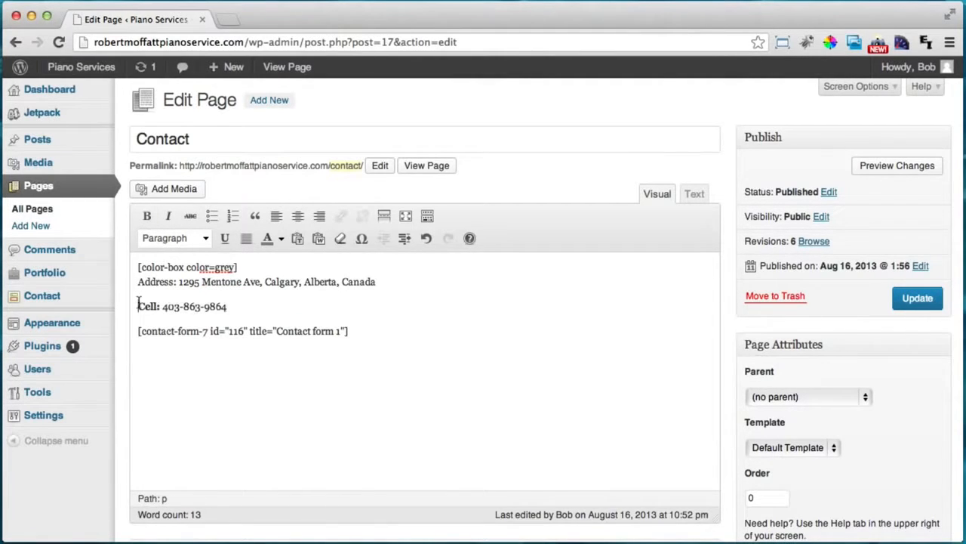
click(139, 306)
key(BackSpace)
key(shift+Return)
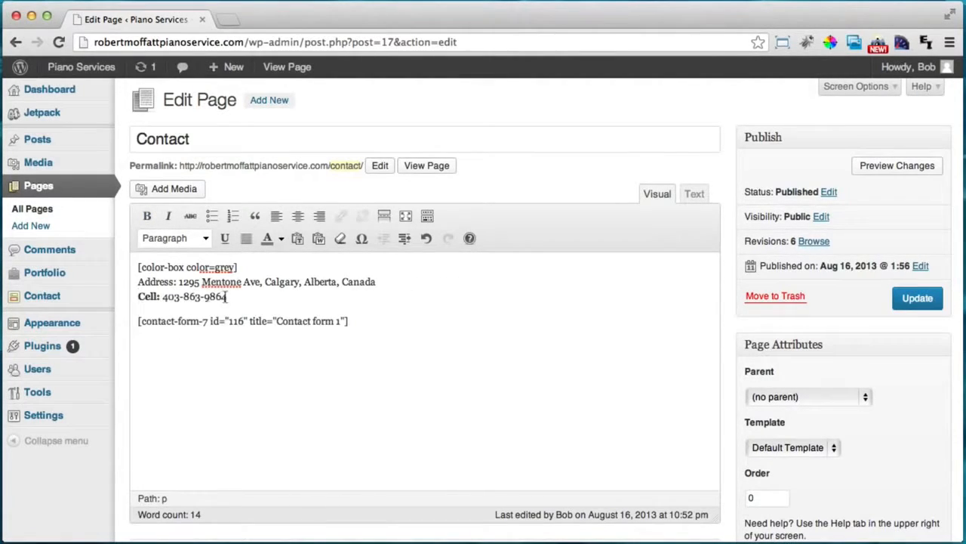
click(240, 293)
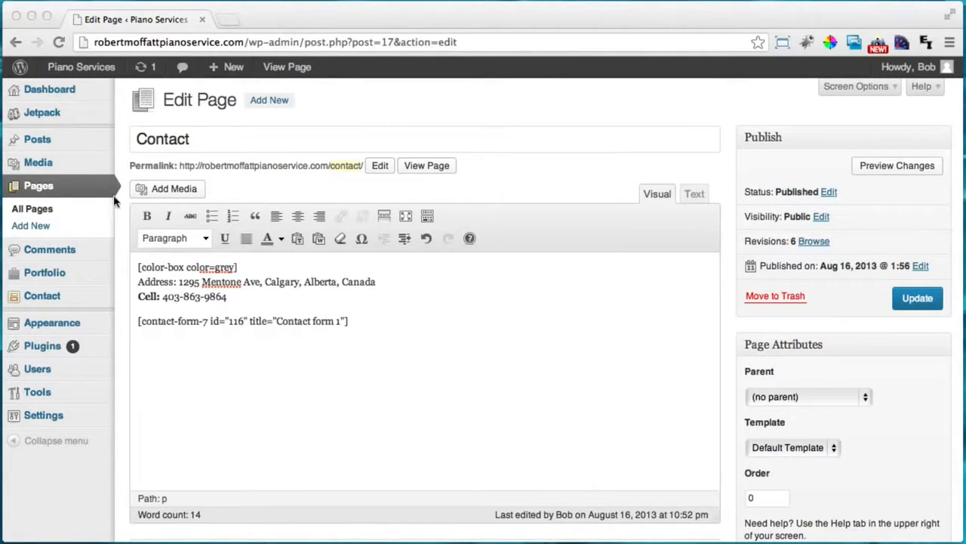
click(141, 316)
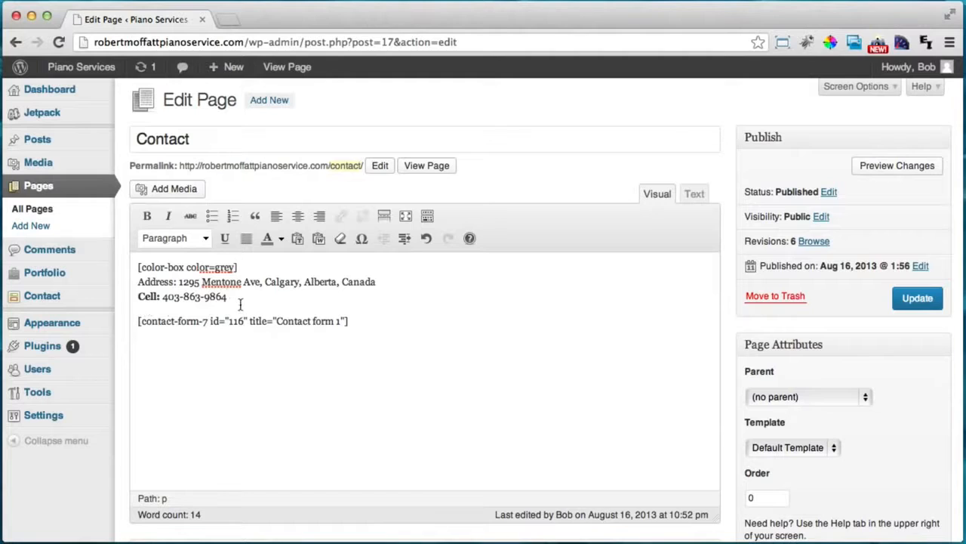
click(151, 295)
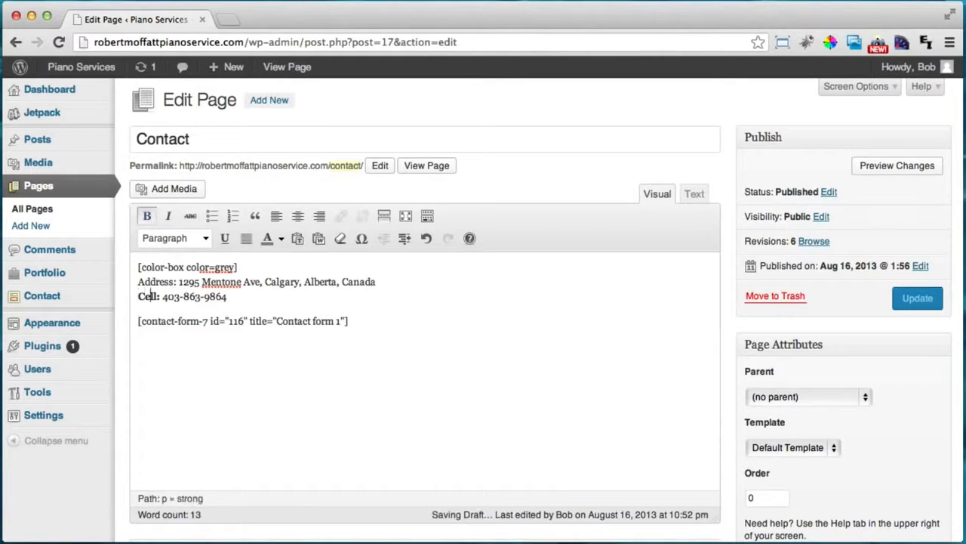
click(255, 299)
key(Return)
key(super+v)
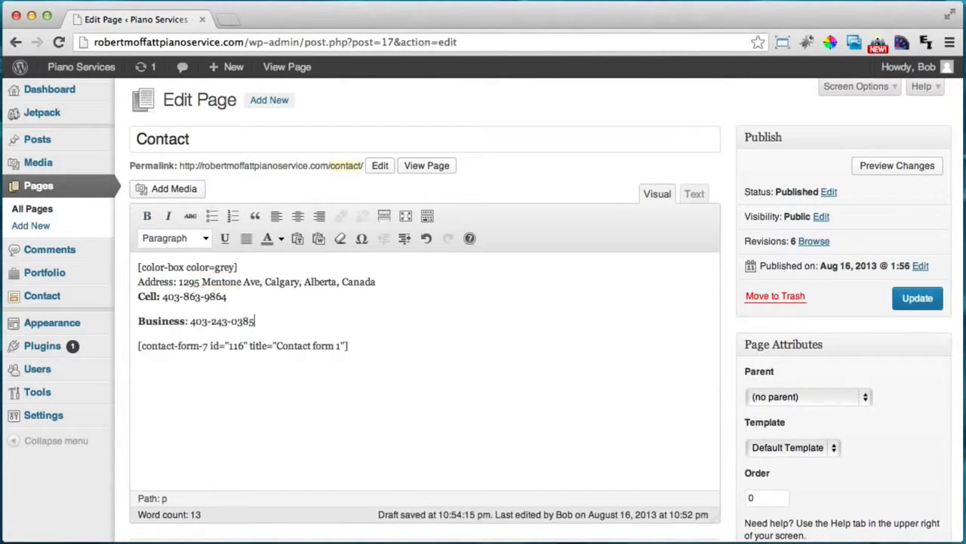
click(138, 321)
key(BackSpace)
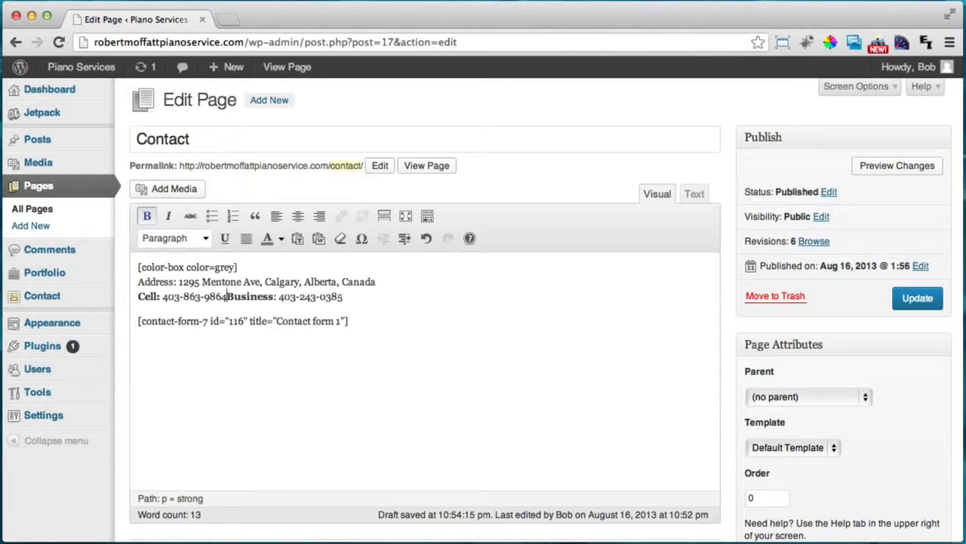
key(shift+Return)
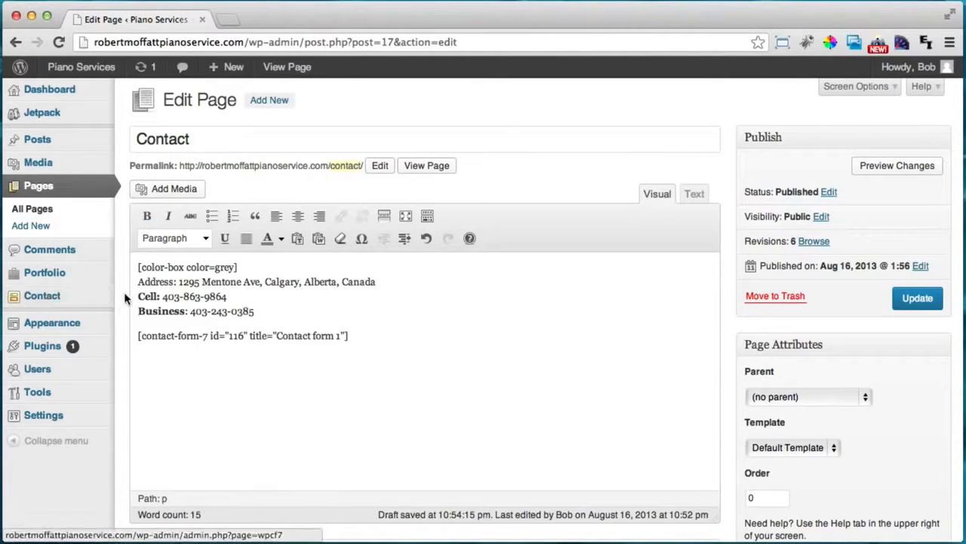
- Make the 'Address:' label bold
drag(176, 281, 128, 281)
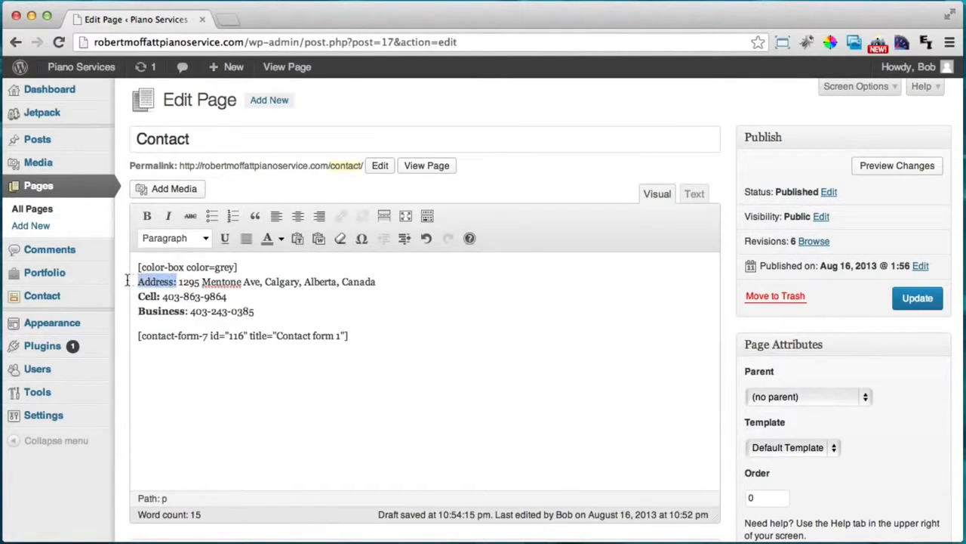
click(148, 219)
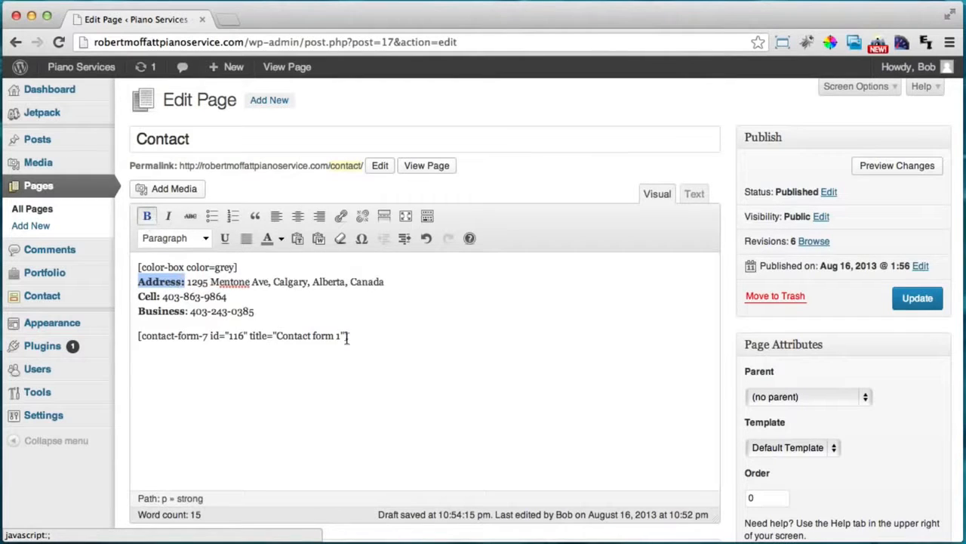
click(273, 311)
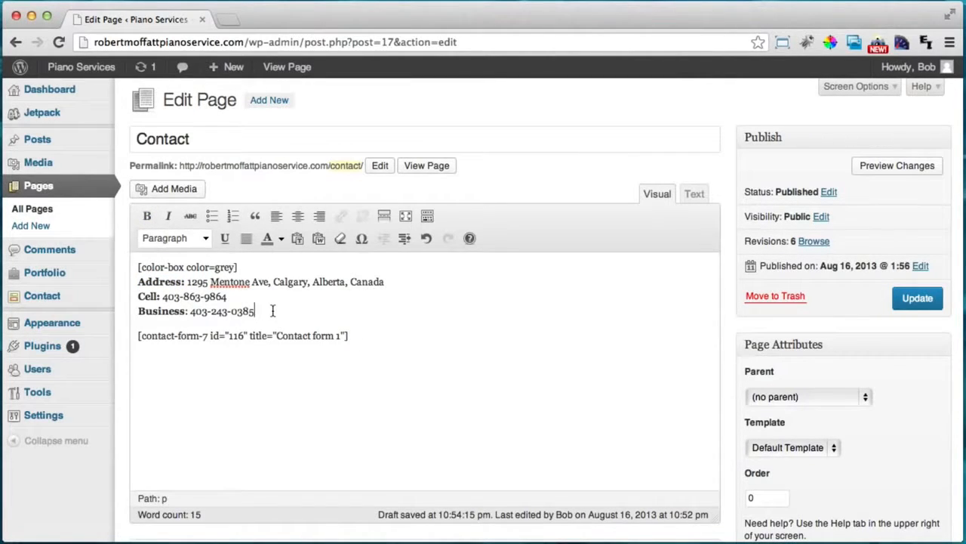
drag(241, 267, 138, 262)
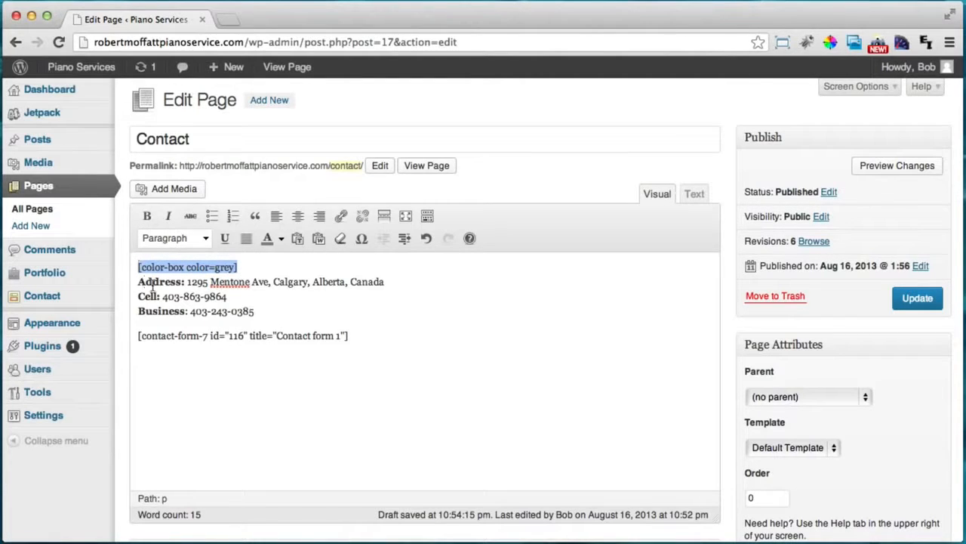
click(274, 317)
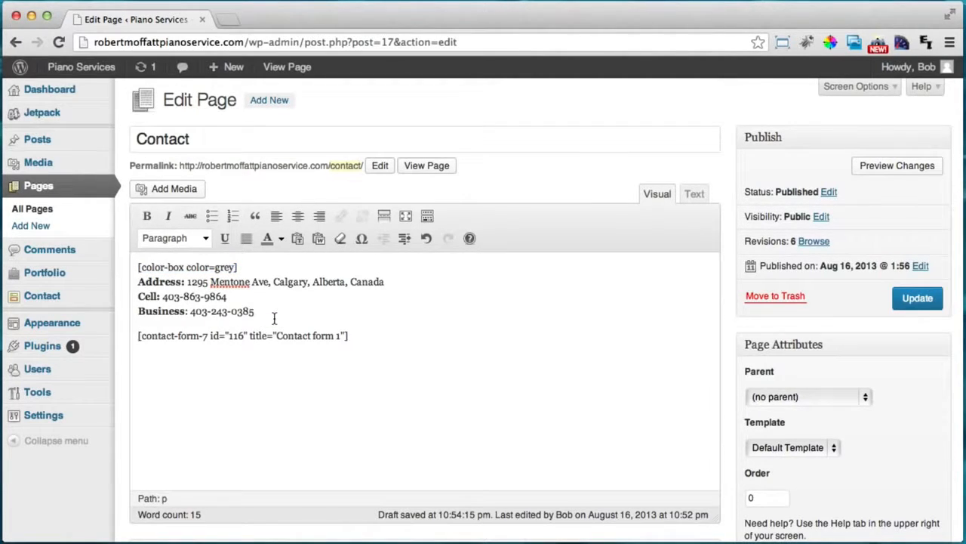
- Add a closing [/color-box] tag between the contact details and the form shortcode
key(Return)
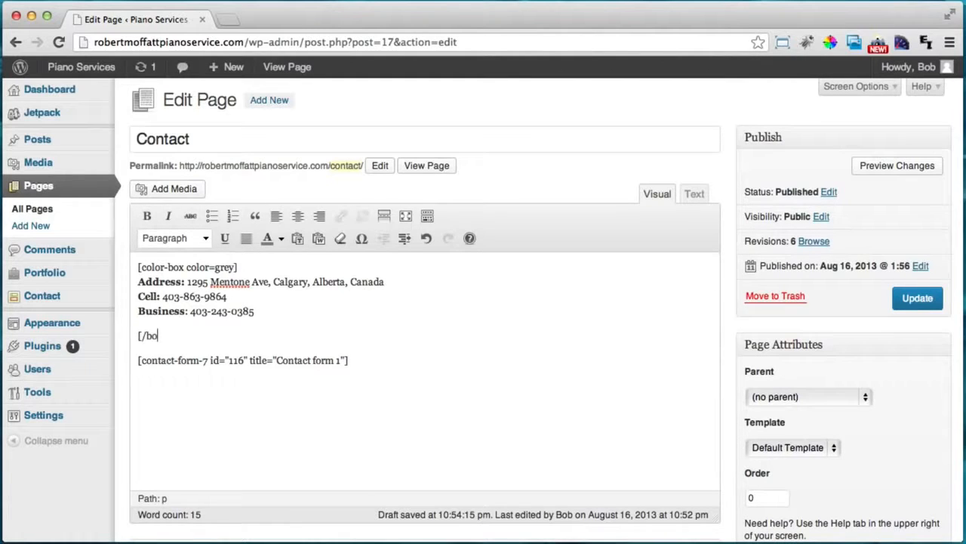
text([/color-bo)
drag(218, 335, 131, 264)
click(154, 275)
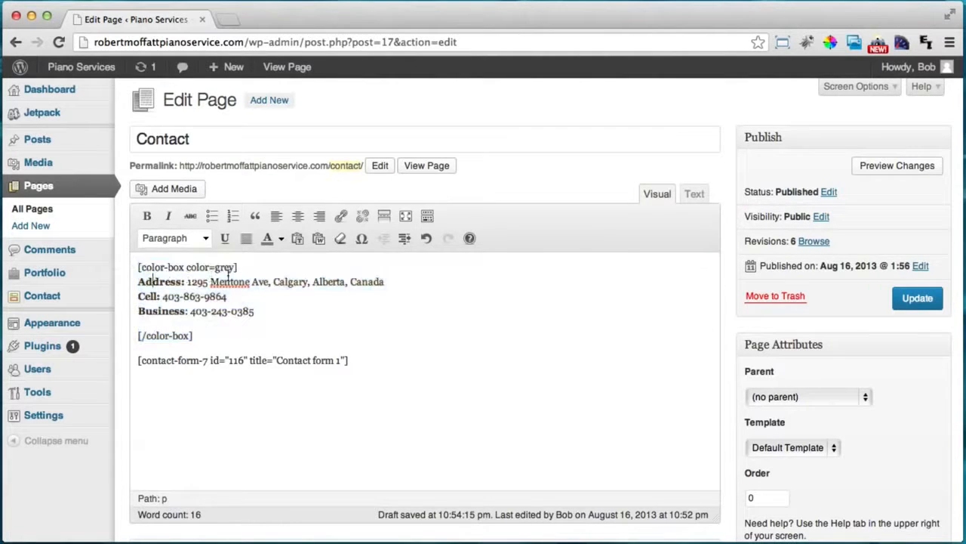
drag(257, 266, 135, 265)
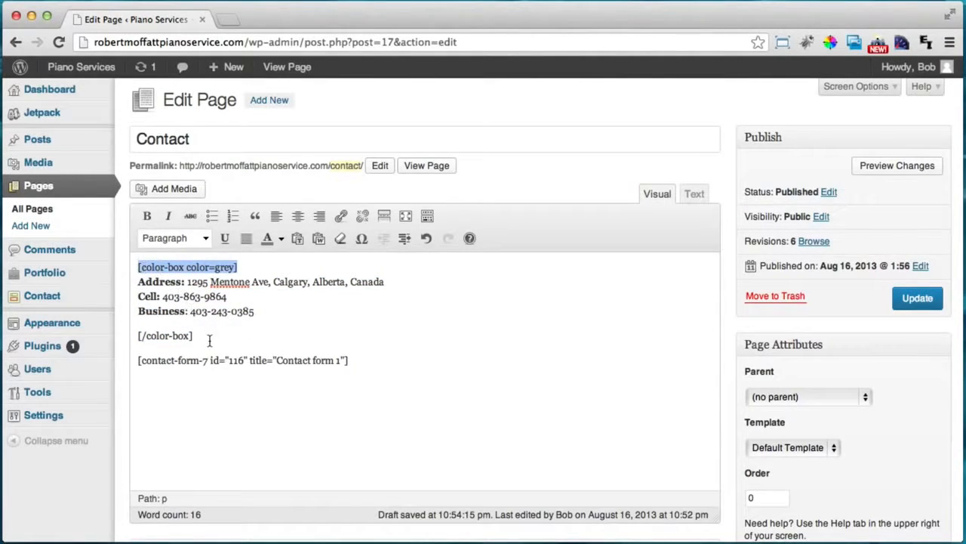
drag(210, 340, 139, 336)
drag(285, 315, 140, 280)
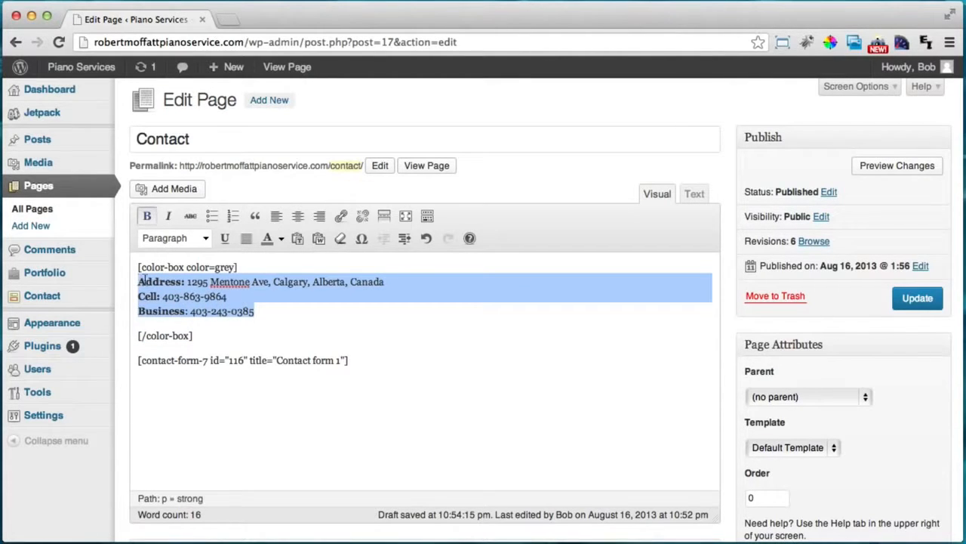
click(264, 339)
- Update the Contact page and view the live Contact page in a new tab
click(915, 302)
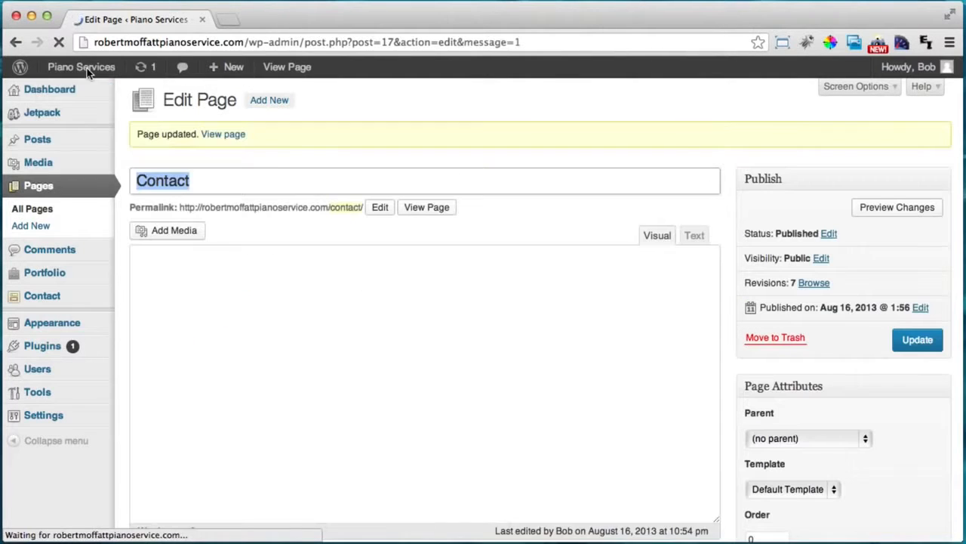
super+click(101, 66)
click(299, 18)
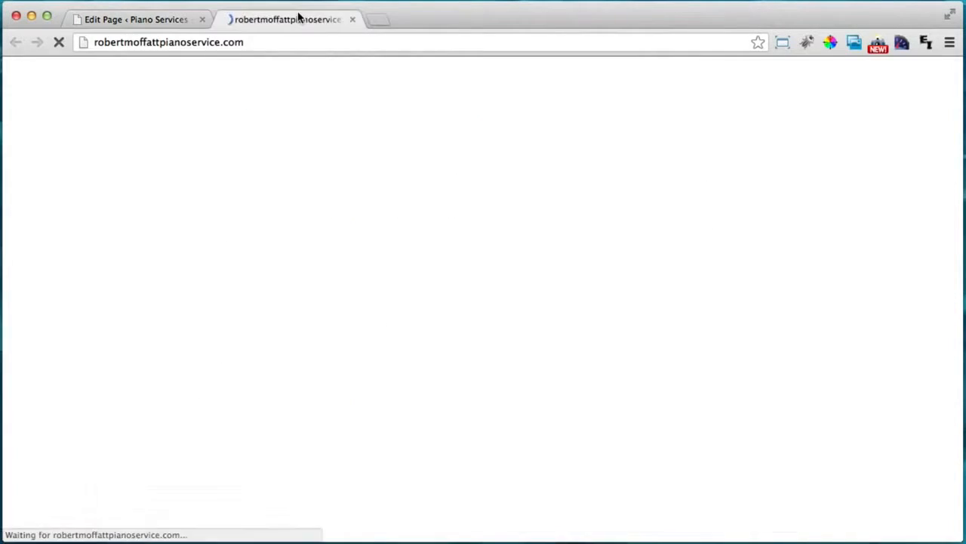
click(813, 160)
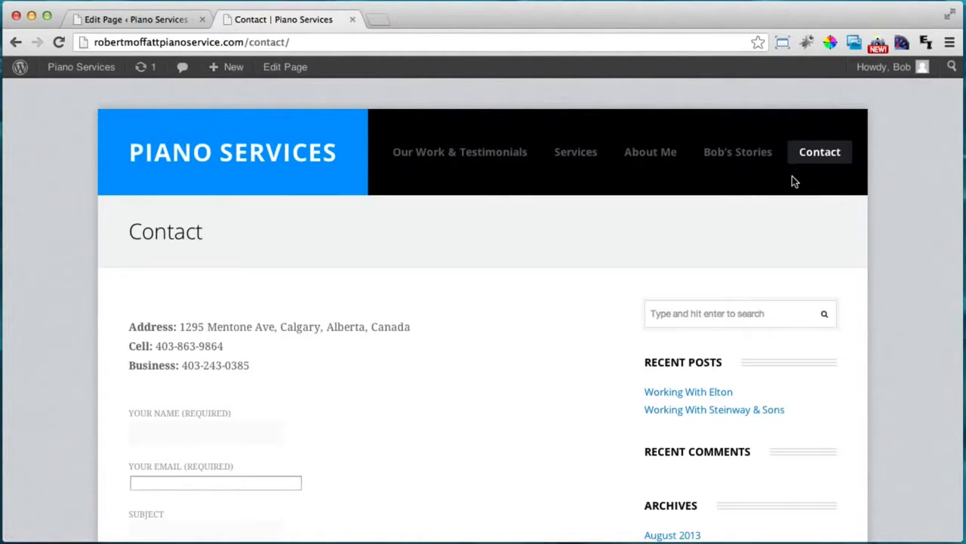
click(165, 19)
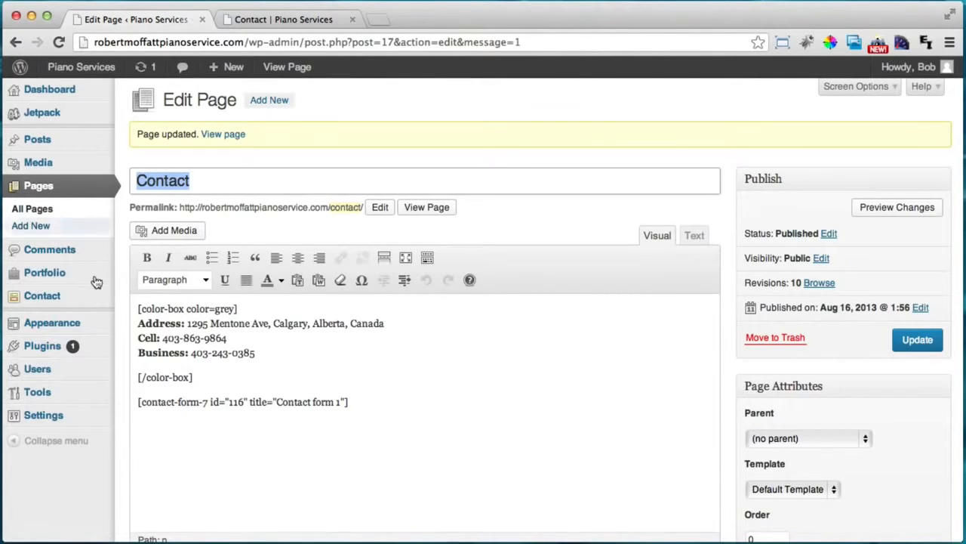
- Change the box colour from grey to gray, update, and reload the live Contact page
click(230, 311)
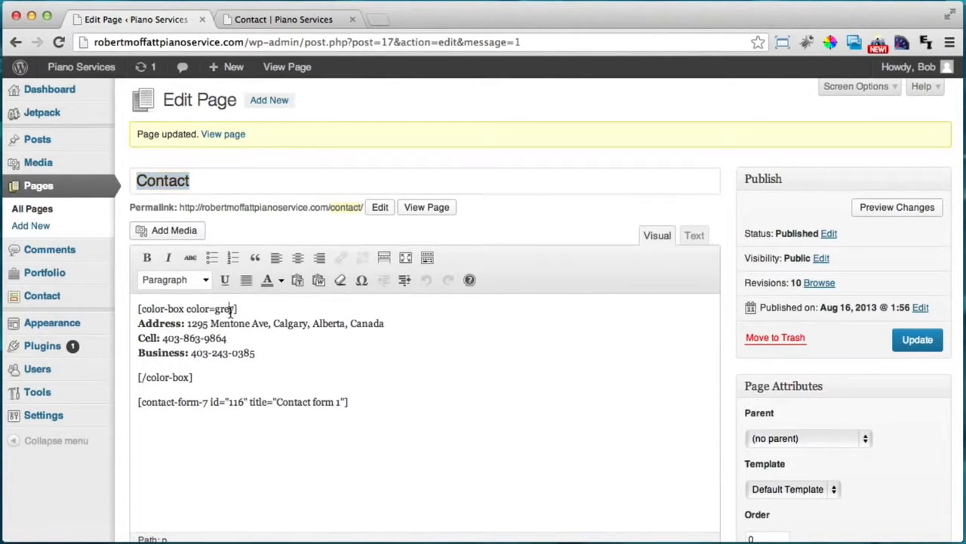
key(BackSpace)
text(a)
click(910, 342)
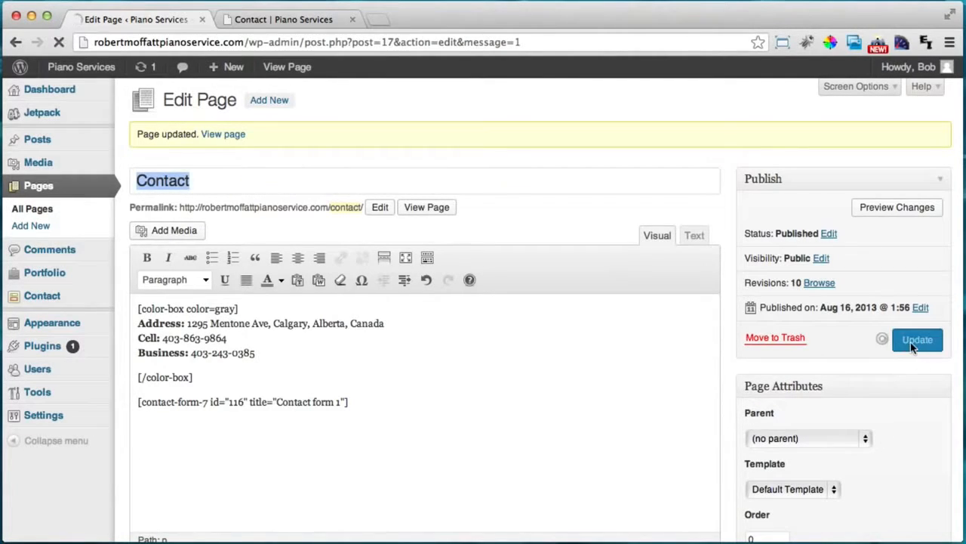
click(276, 22)
click(58, 41)
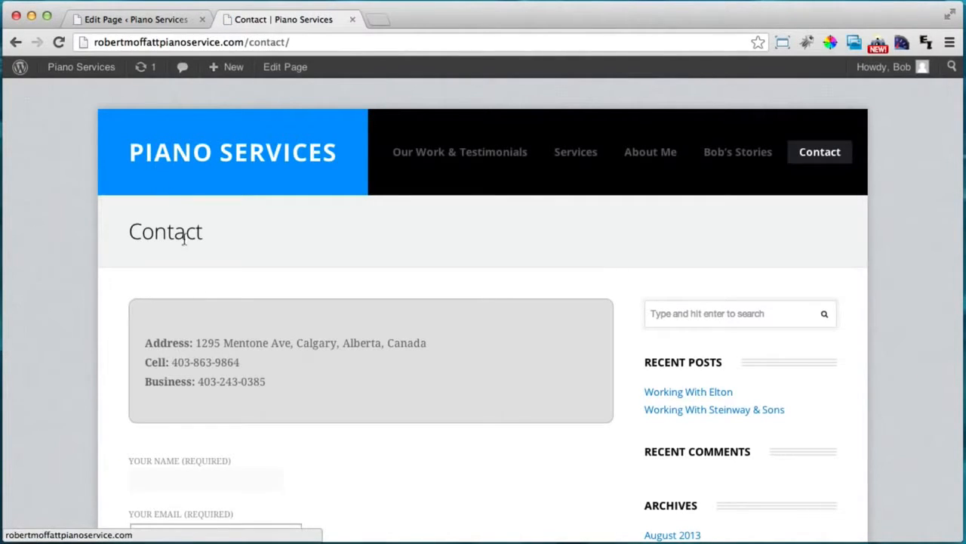
scroll(230, 382, down, 1)
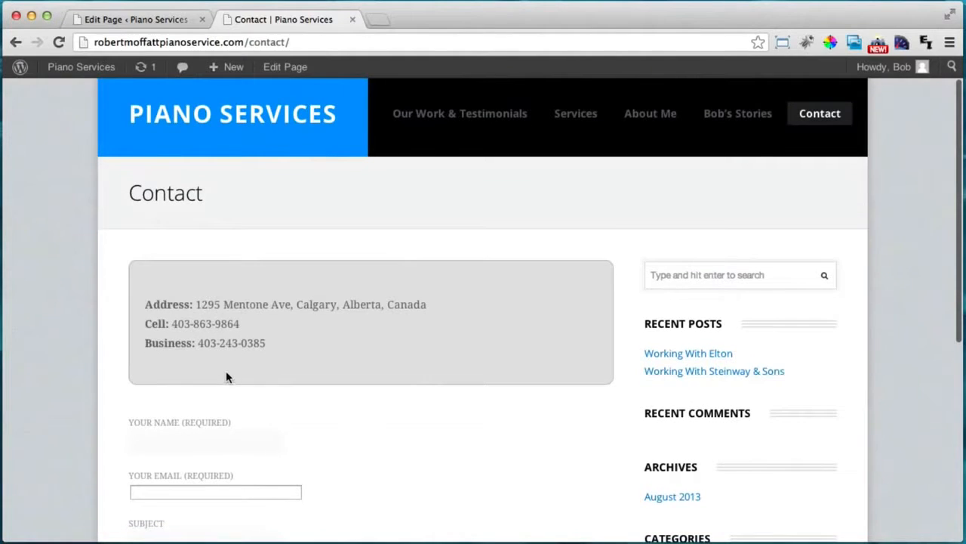
click(166, 19)
- Move [/color-box] onto the end of the Business line, update, and recheck the live page
click(154, 369)
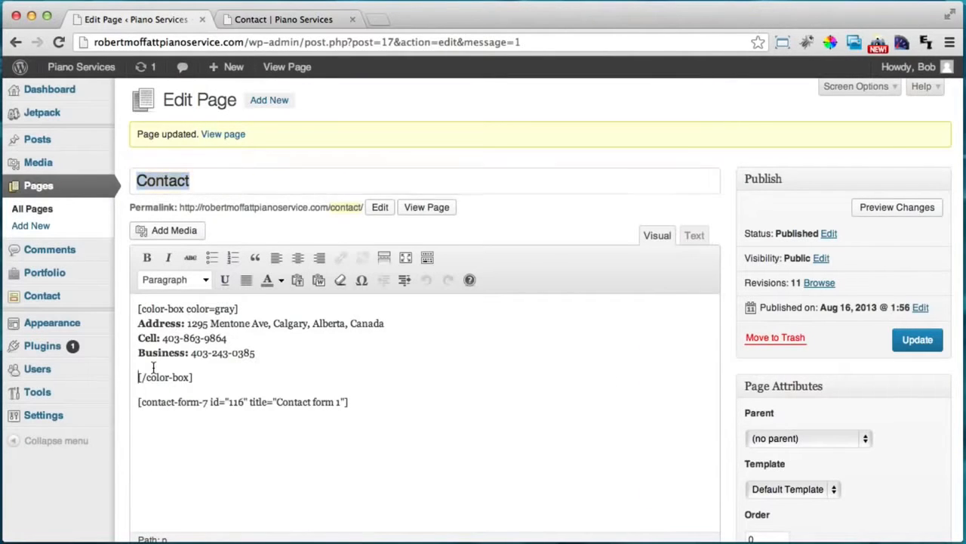
key(BackSpace)
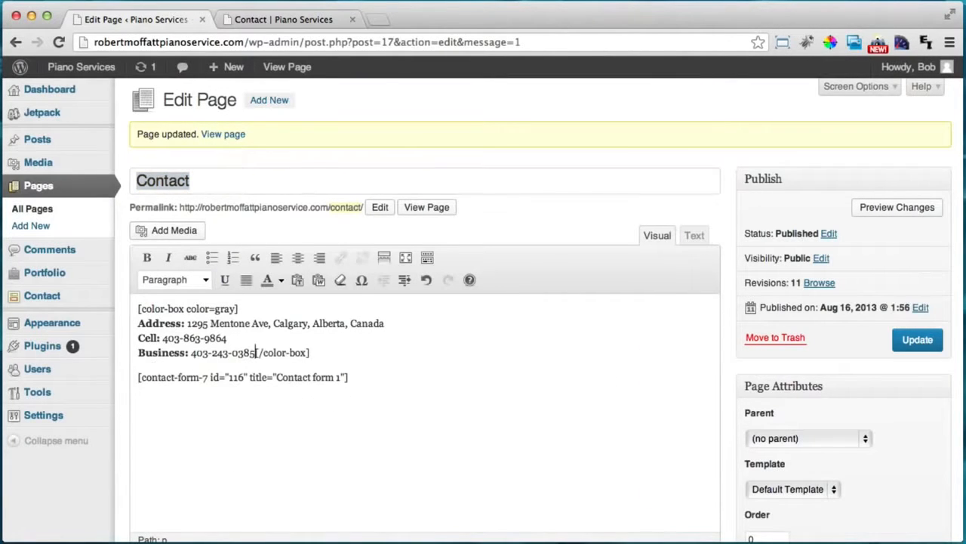
click(911, 339)
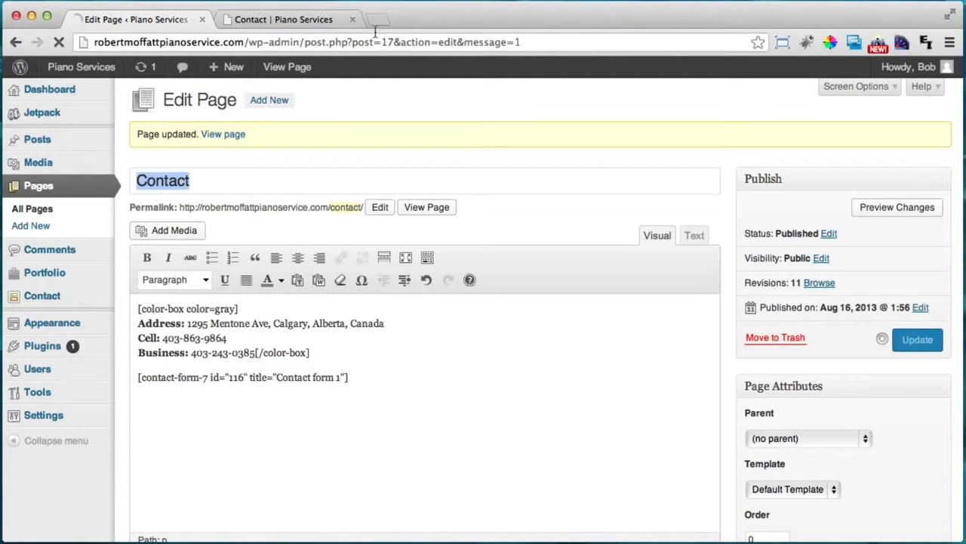
click(312, 19)
click(58, 42)
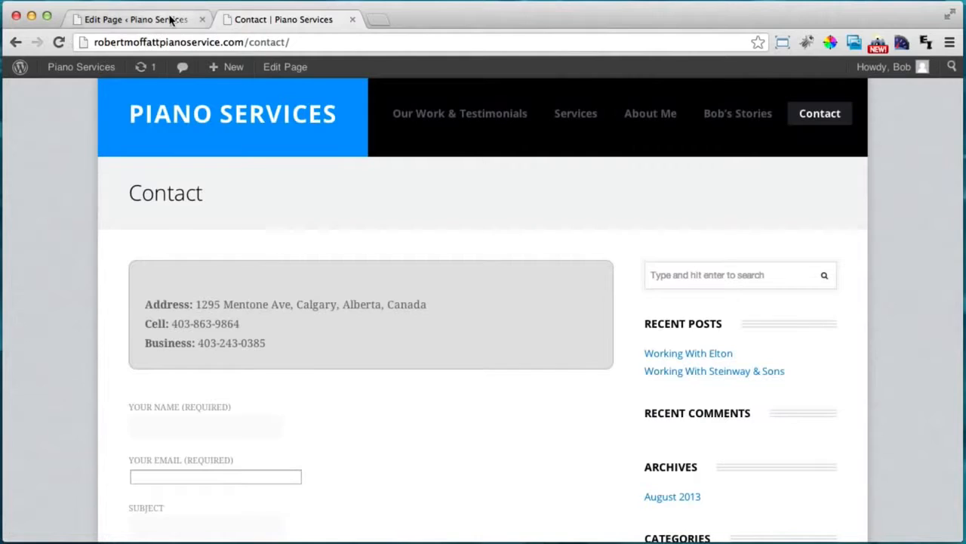
click(173, 17)
click(138, 324)
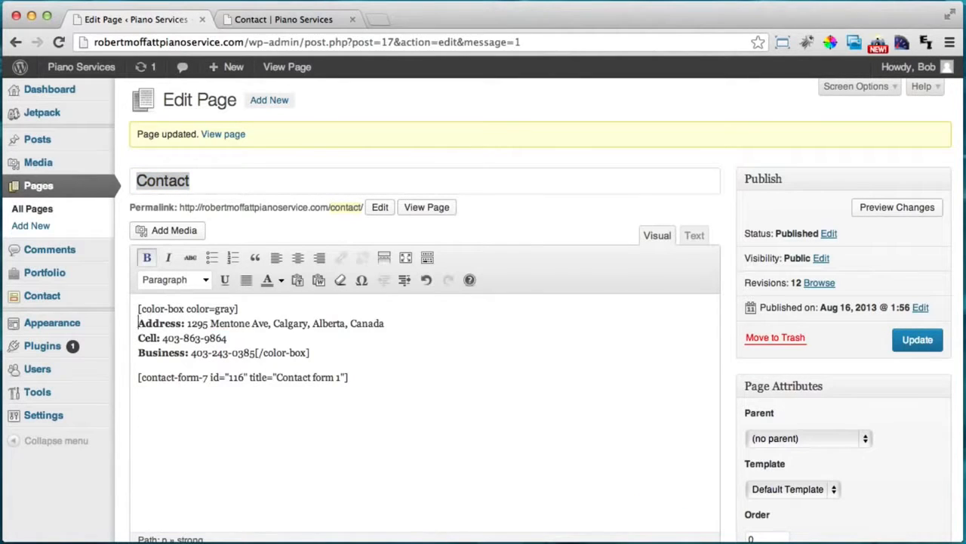
- Join the Address line onto the opening shortcode, update, and check the grey box on the live page
key(BackSpace)
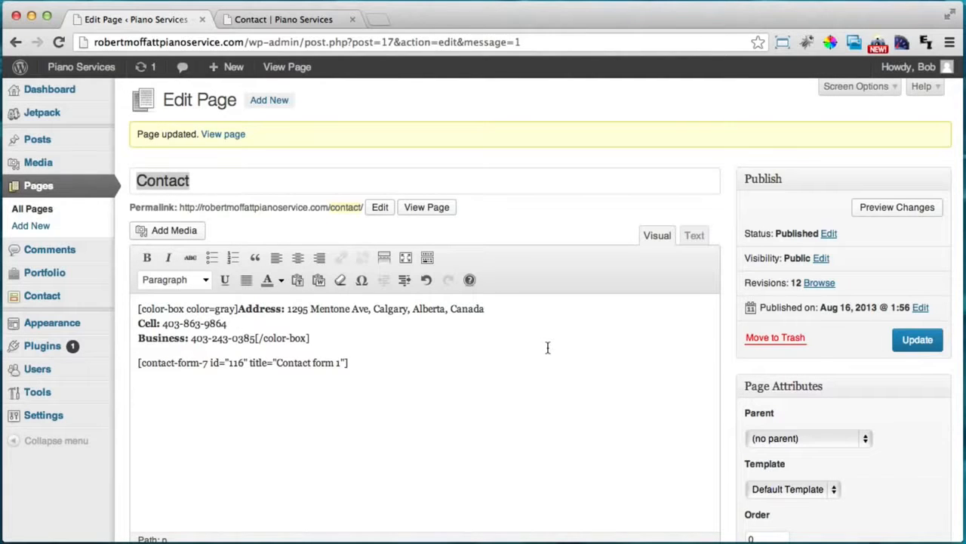
click(917, 339)
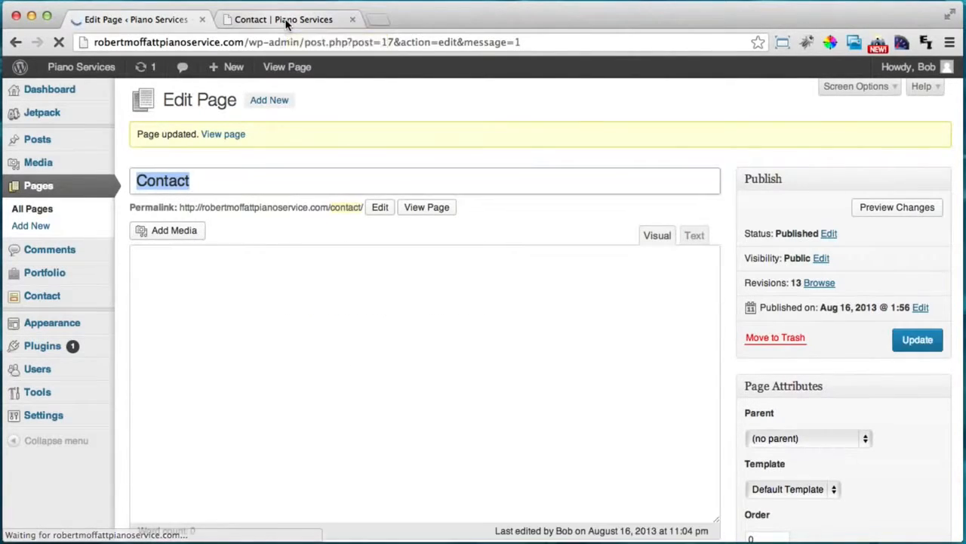
click(286, 22)
click(58, 42)
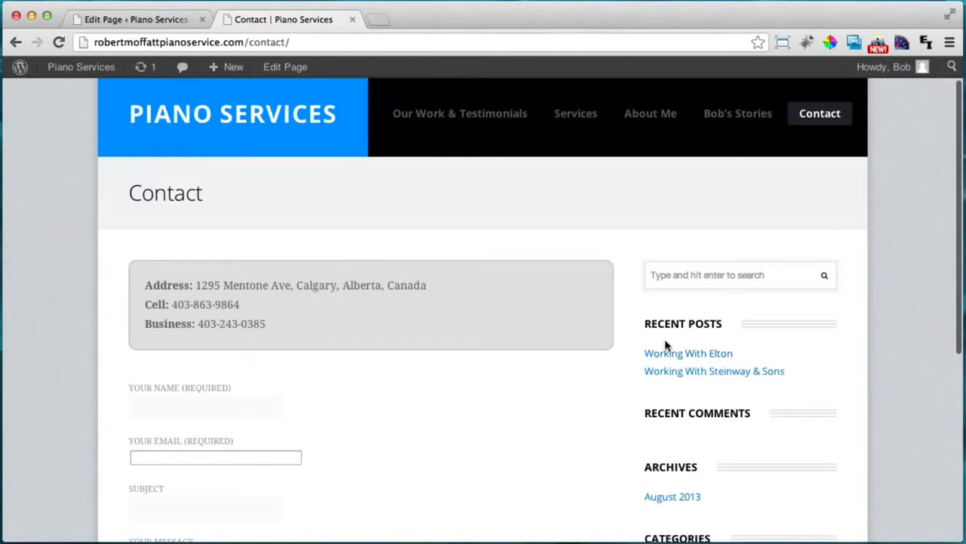
scroll(663, 341, down, 3)
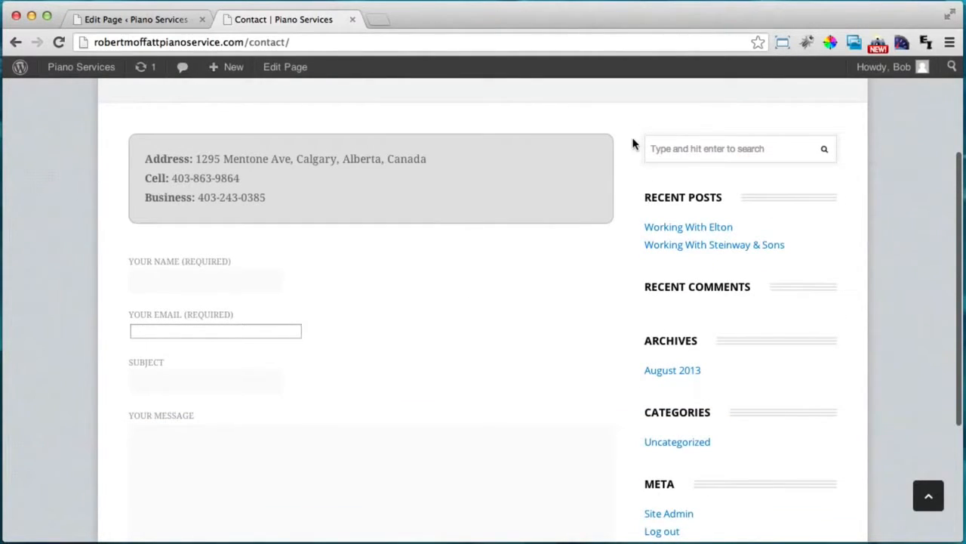
scroll(658, 460, down, 3)
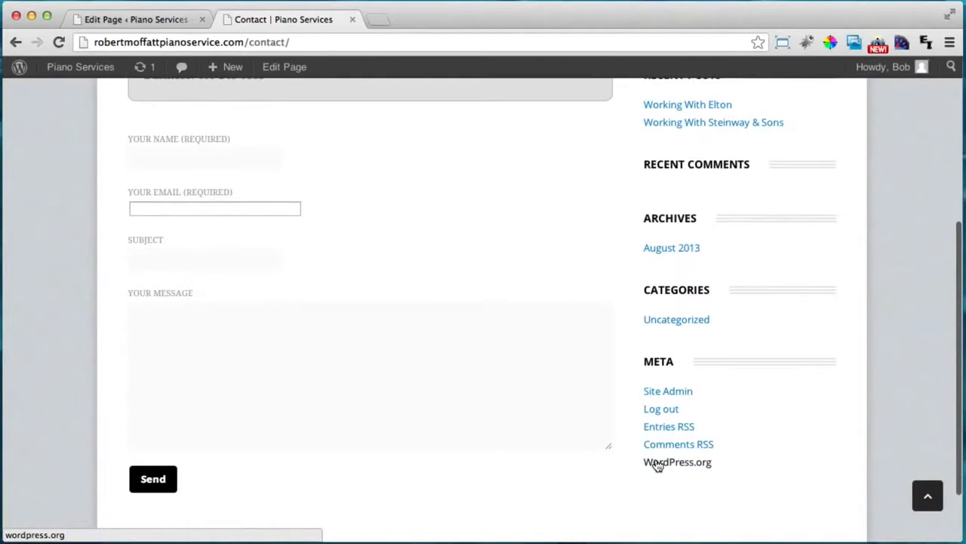
scroll(811, 496, up, 5)
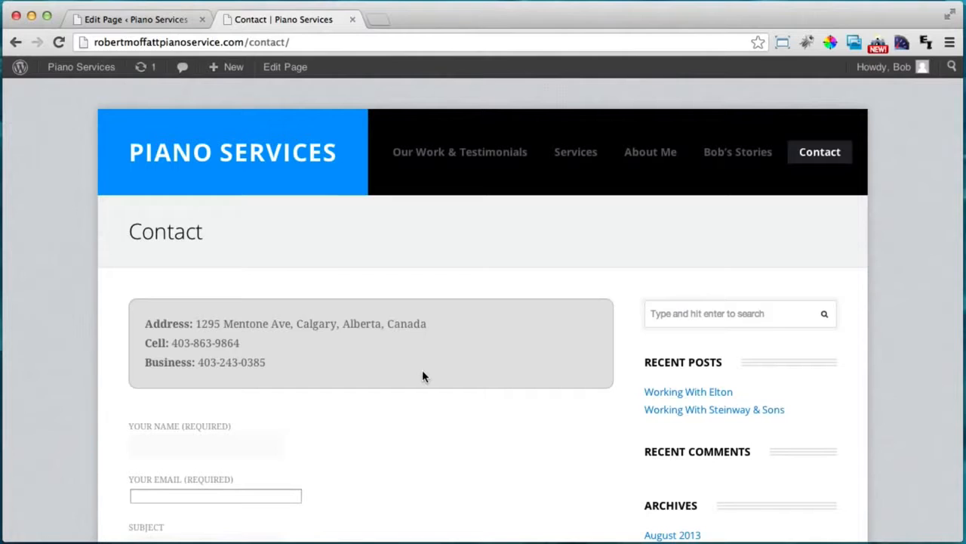
- Open Google Maps in a new window and search for 'calgary alberta'
key(super+n)
text(maps.)
key(Return)
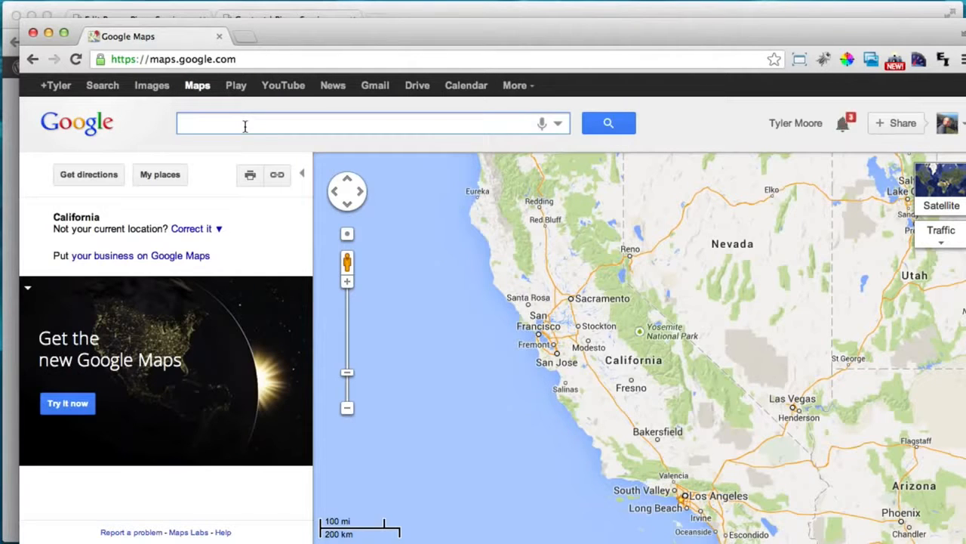
text(ca)
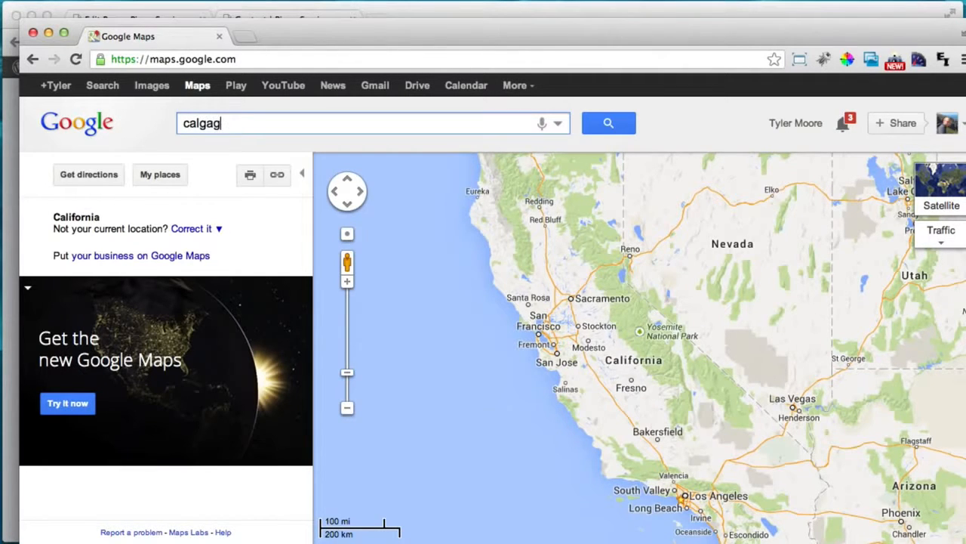
text(lgary )
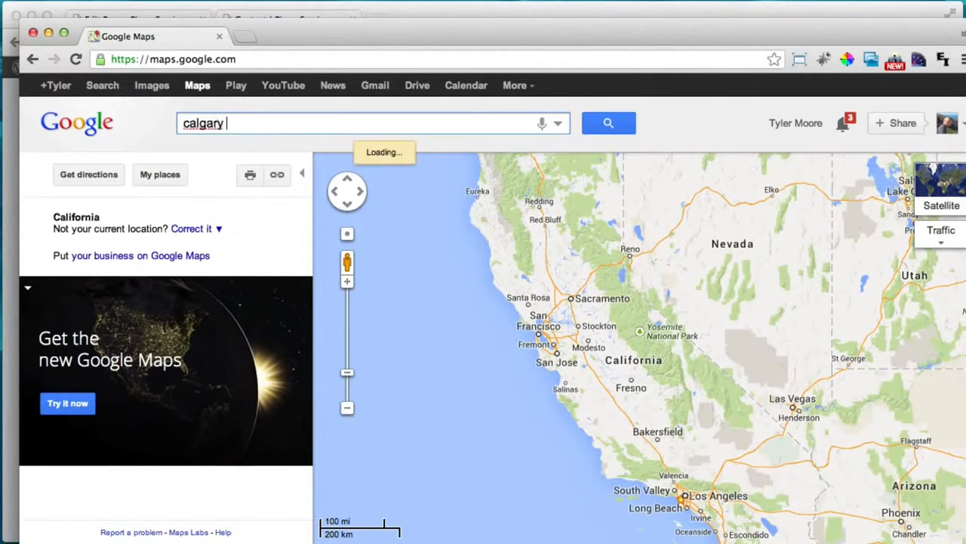
text(alberta)
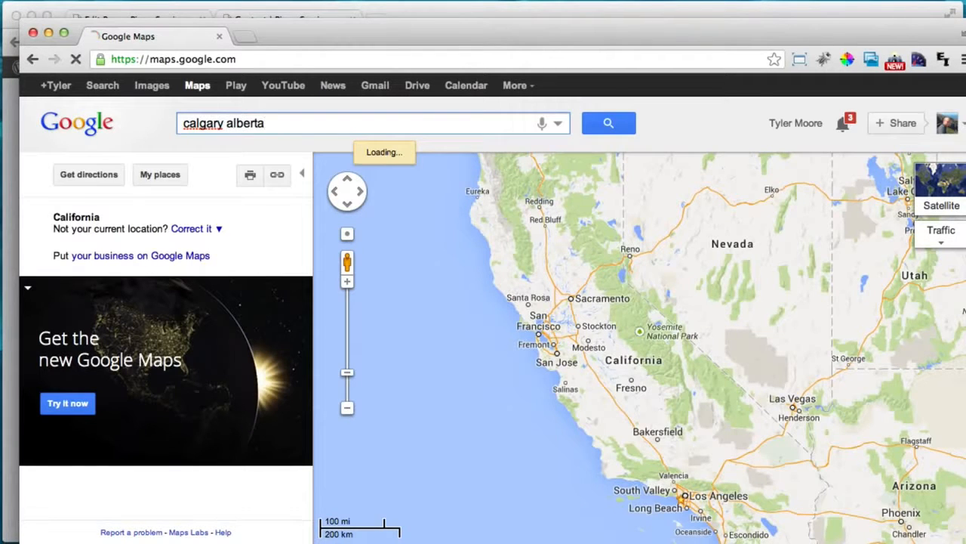
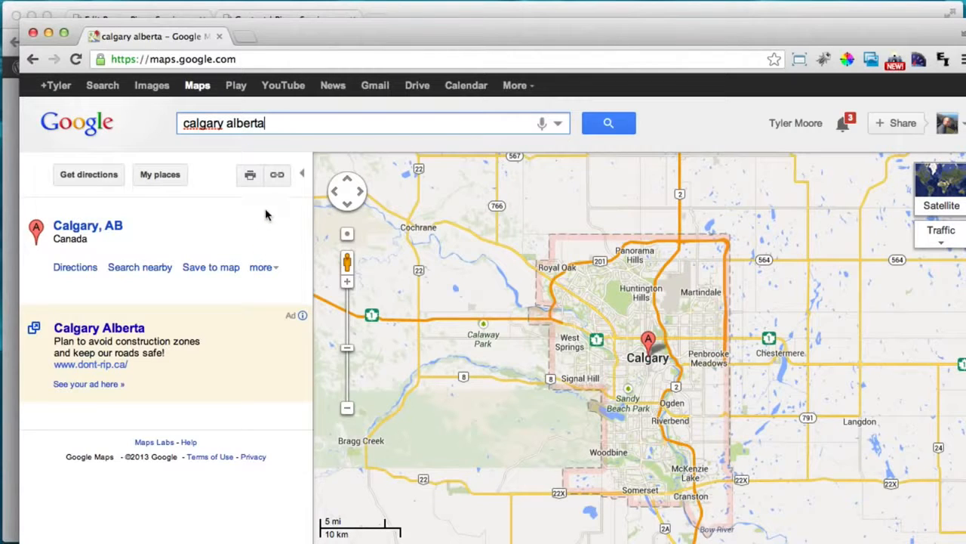
- Open the embedded-map customization page for Calgary, AB, showing the preview and iframe code
click(278, 177)
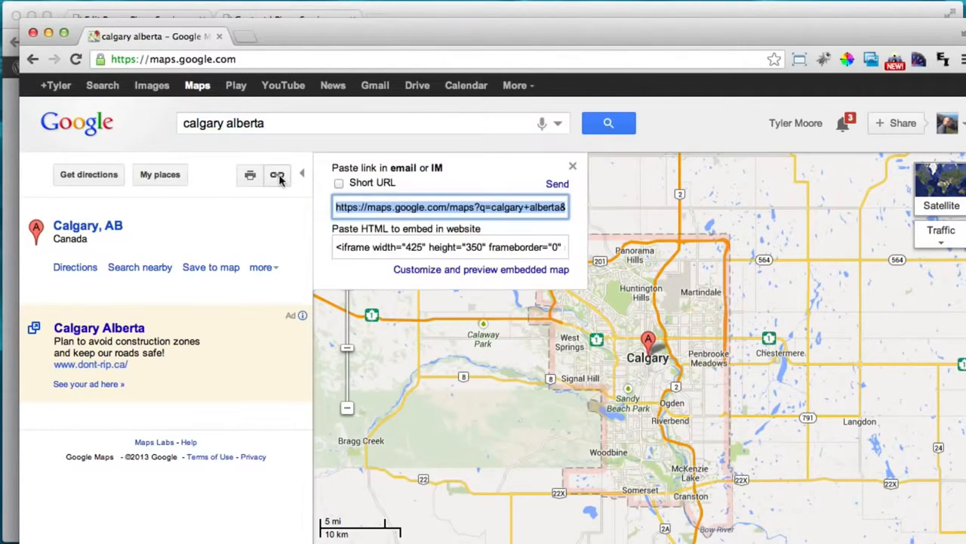
click(420, 272)
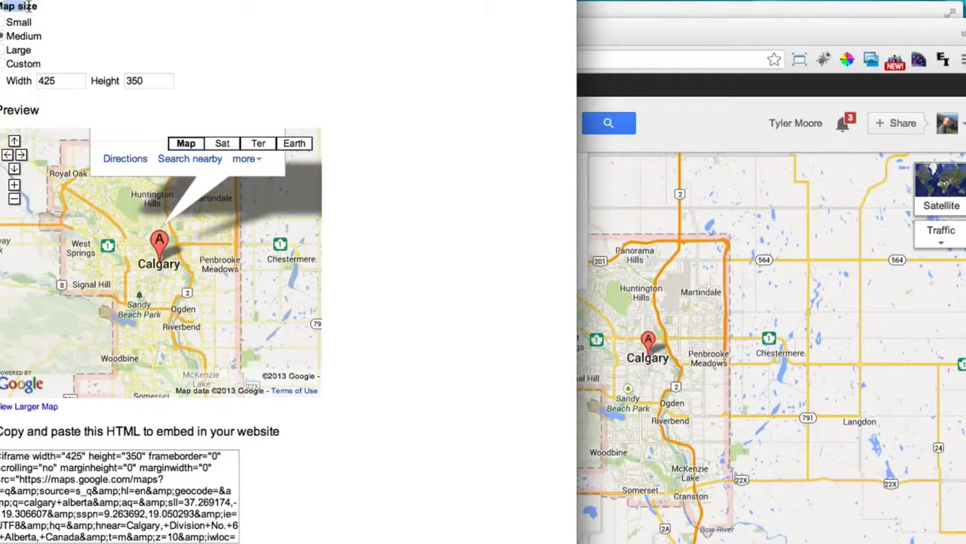
- Set the embedded map to a custom size of 250 wide by 700 high
click(3, 65)
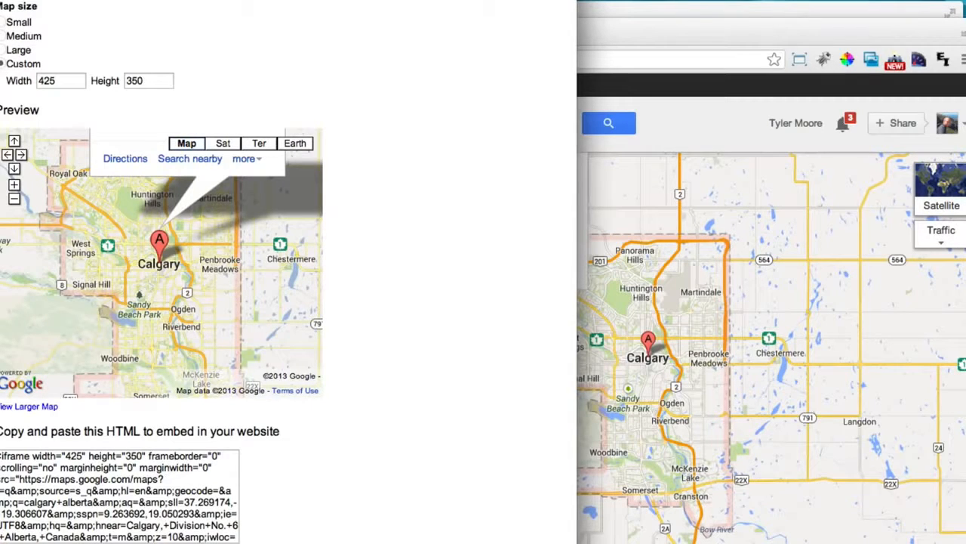
double_click(46, 72)
text(70)
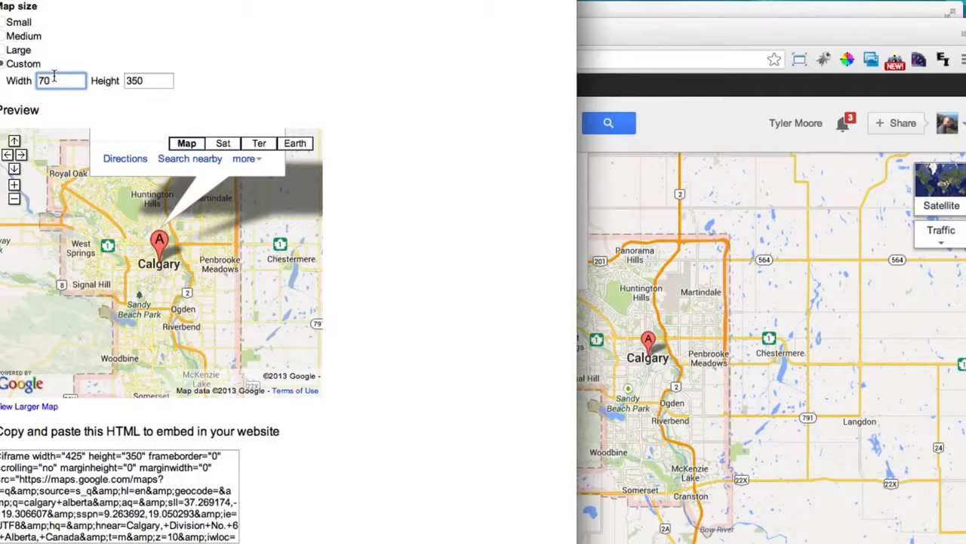
drag(54, 76, 36, 80)
text(250)
key(Tab)
text(7)
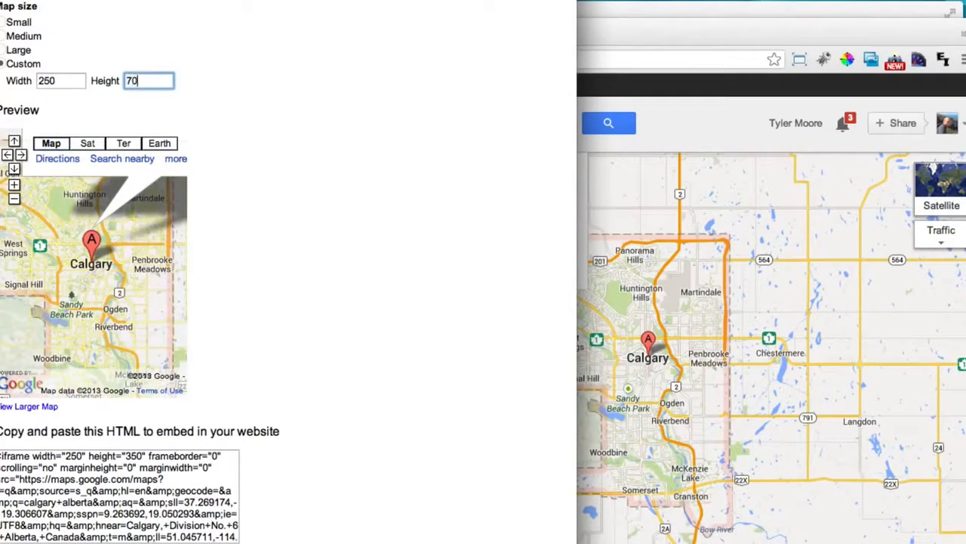
click(470, 164)
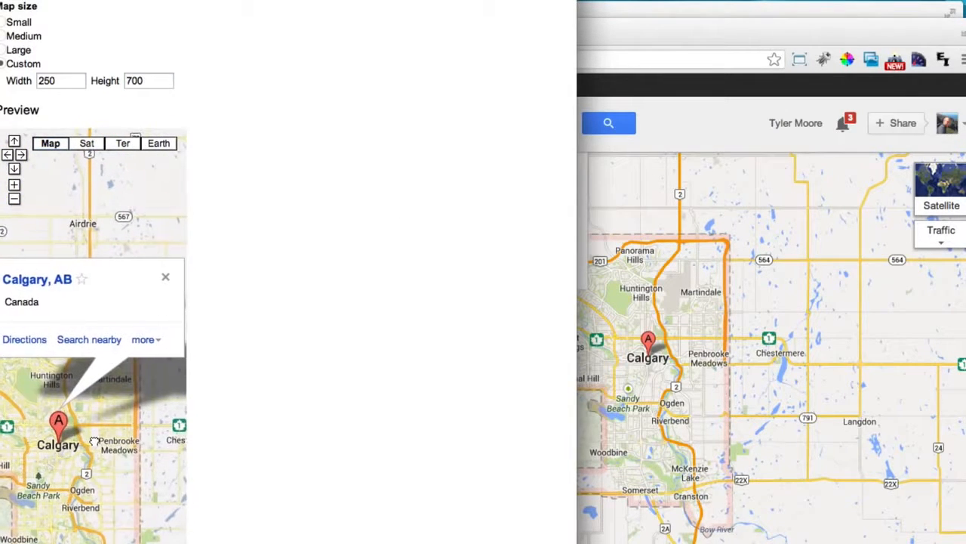
- Select and copy the full map embed HTML code, then close the Google Maps window
scroll(350, 267, down, 3)
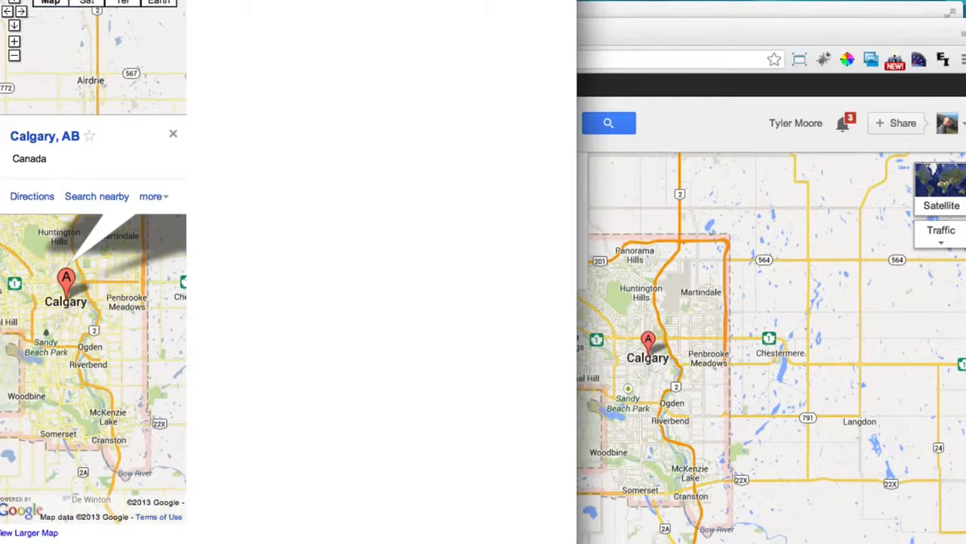
right_click(37, 337)
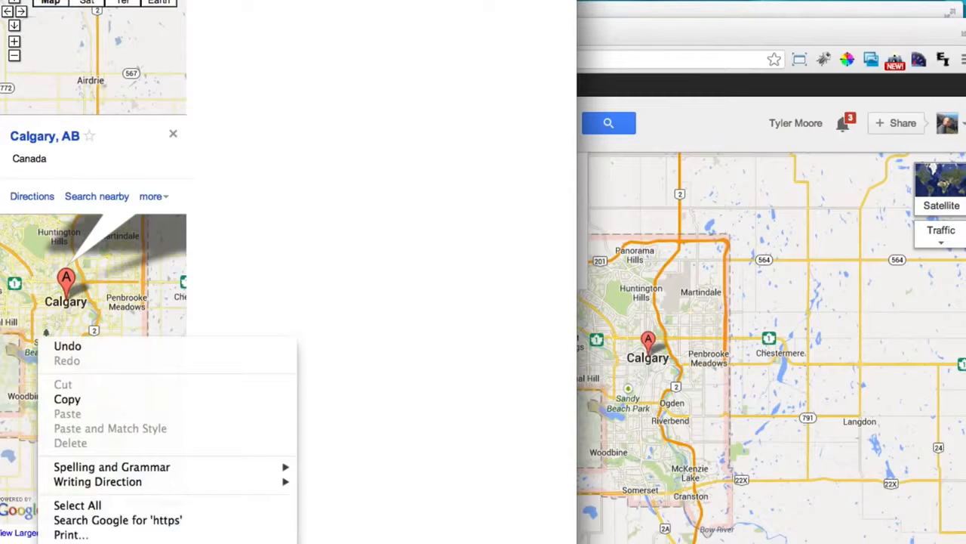
click(92, 506)
right_click(65, 376)
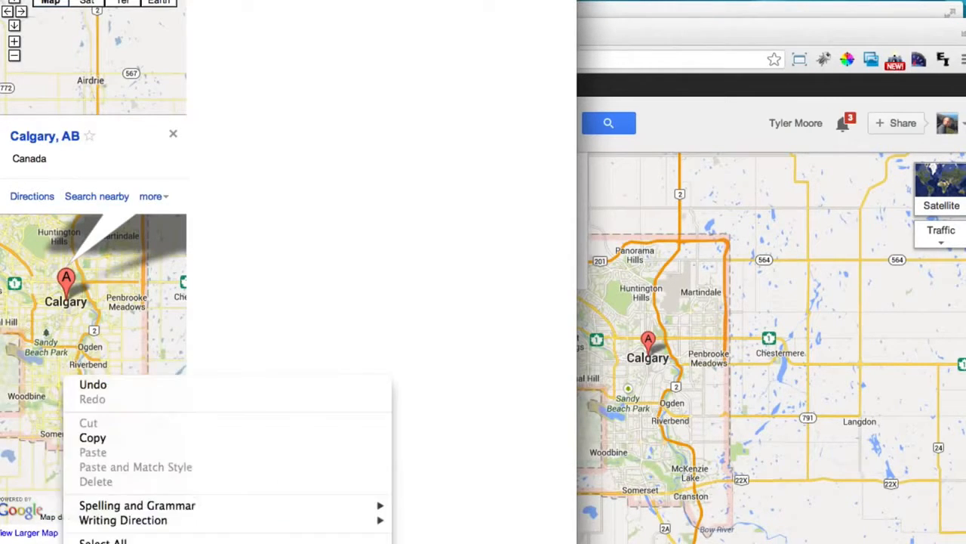
click(55, 539)
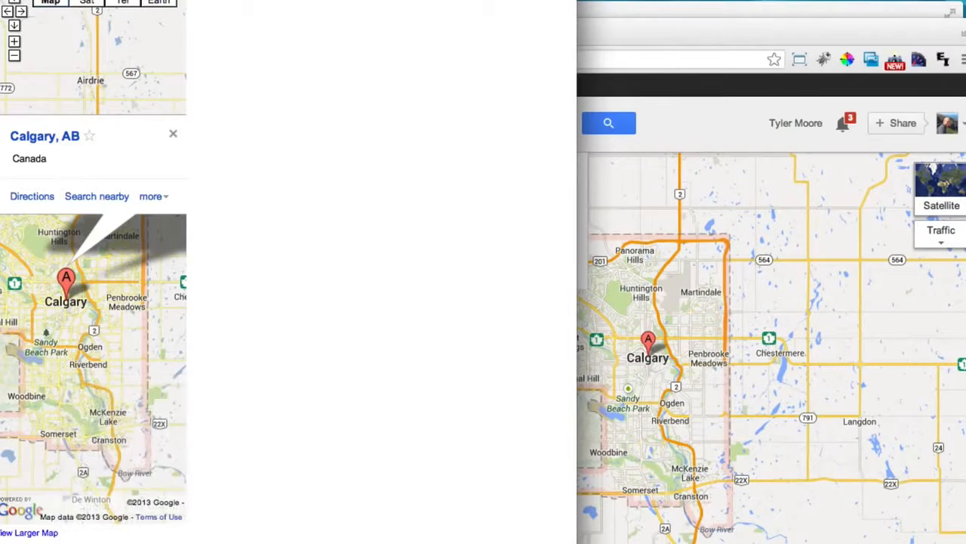
right_click(54, 539)
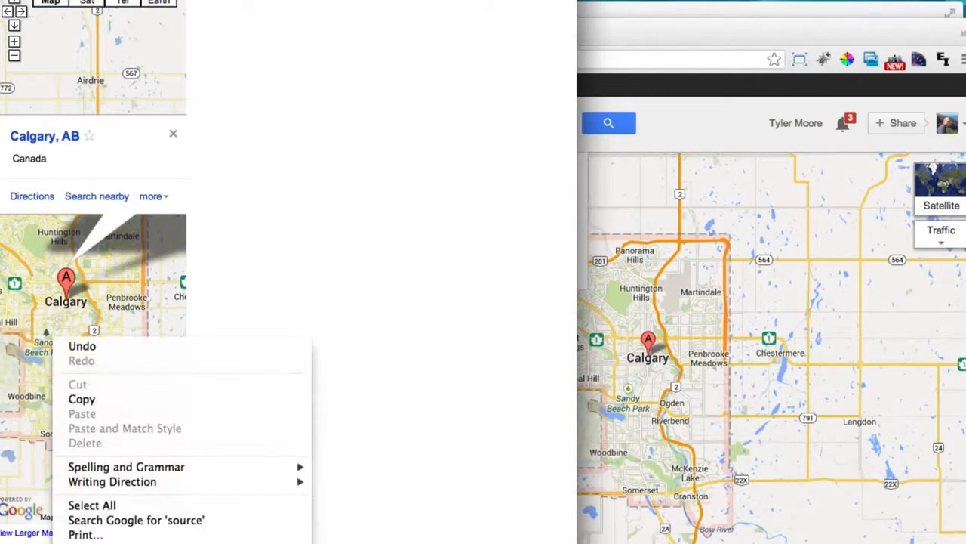
click(103, 506)
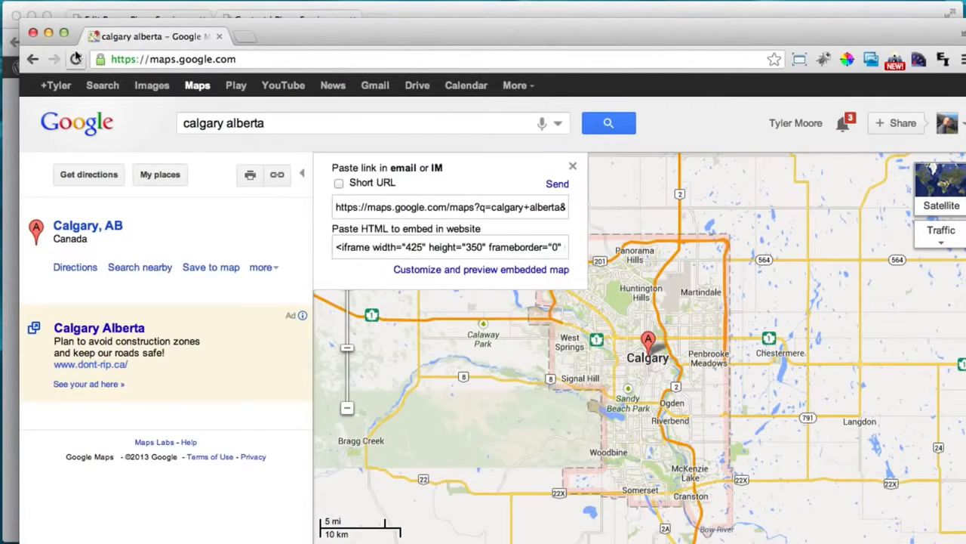
click(32, 34)
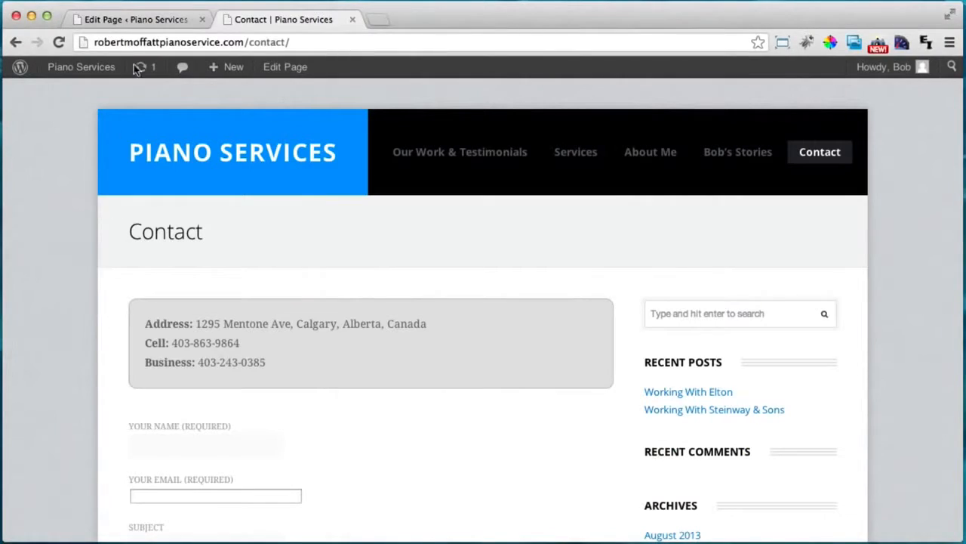
- Open Appearance > Widgets and compare against the live Contact page's current sidebar
click(136, 20)
mouse_move(65, 320)
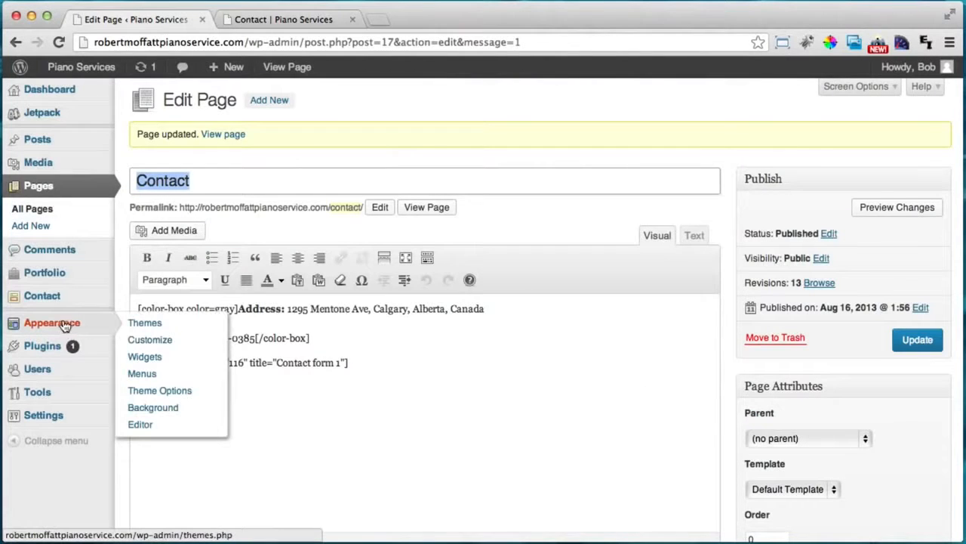
click(154, 359)
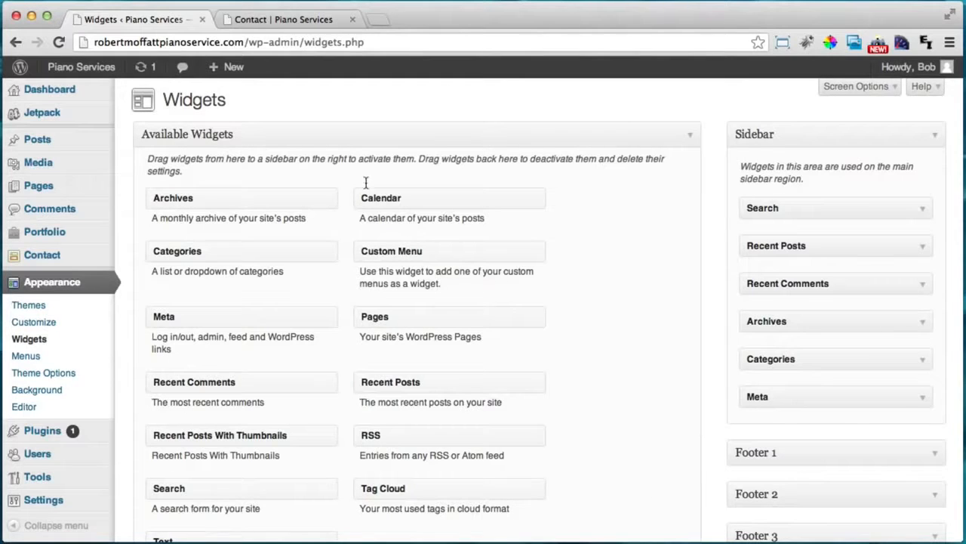
click(306, 26)
scroll(664, 340, down, 5)
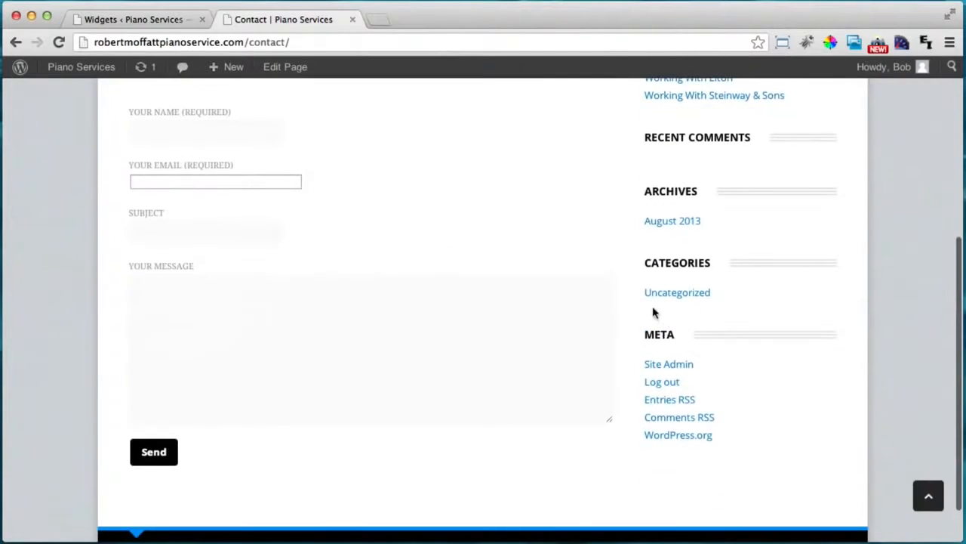
scroll(667, 282, up, 2)
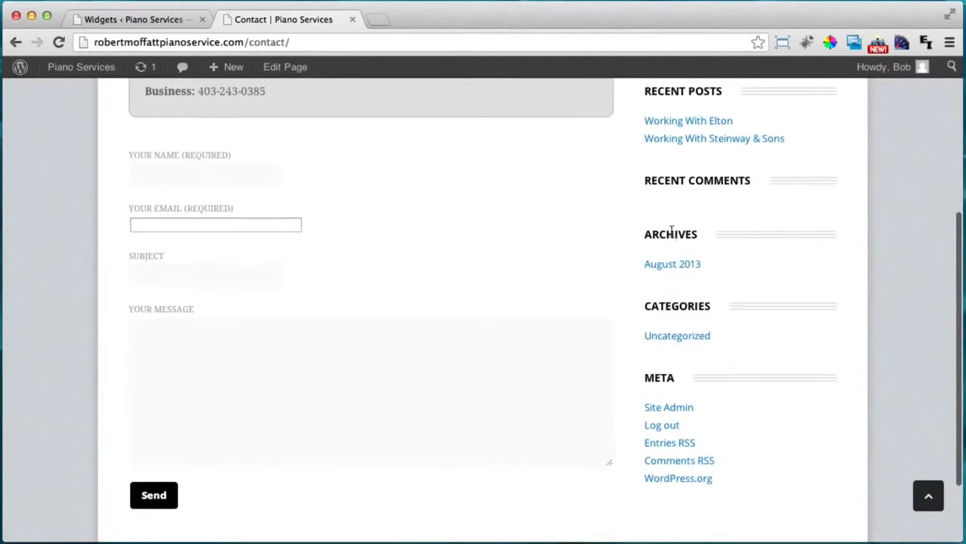
click(115, 23)
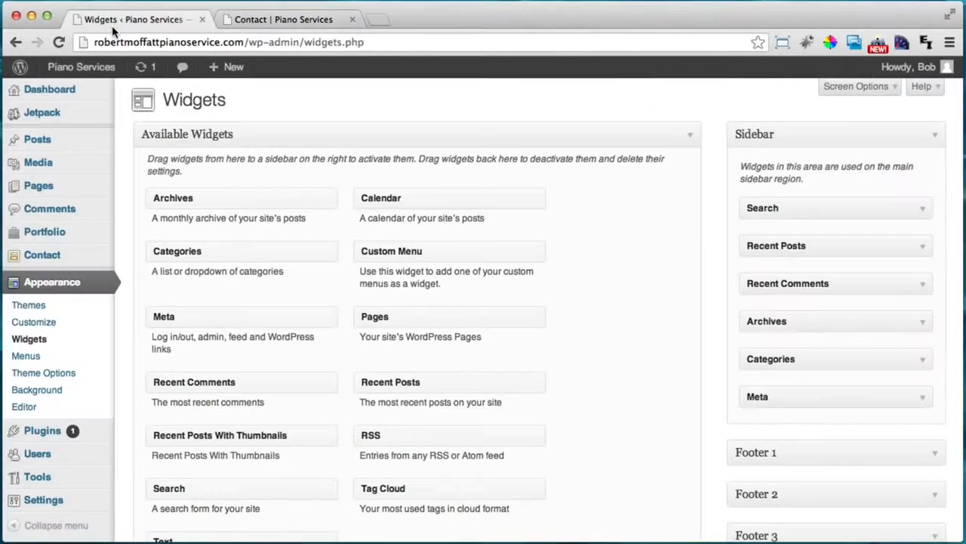
- Remove Meta, Categories, Archives, Recent Comments, Recent Posts and Search from the Sidebar
drag(782, 397, 472, 391)
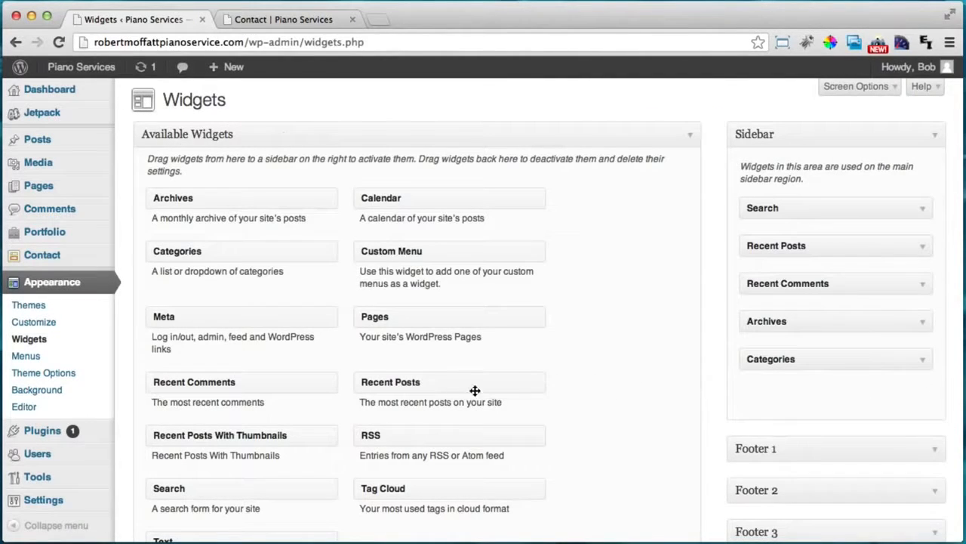
drag(841, 360, 523, 359)
drag(765, 323, 691, 302)
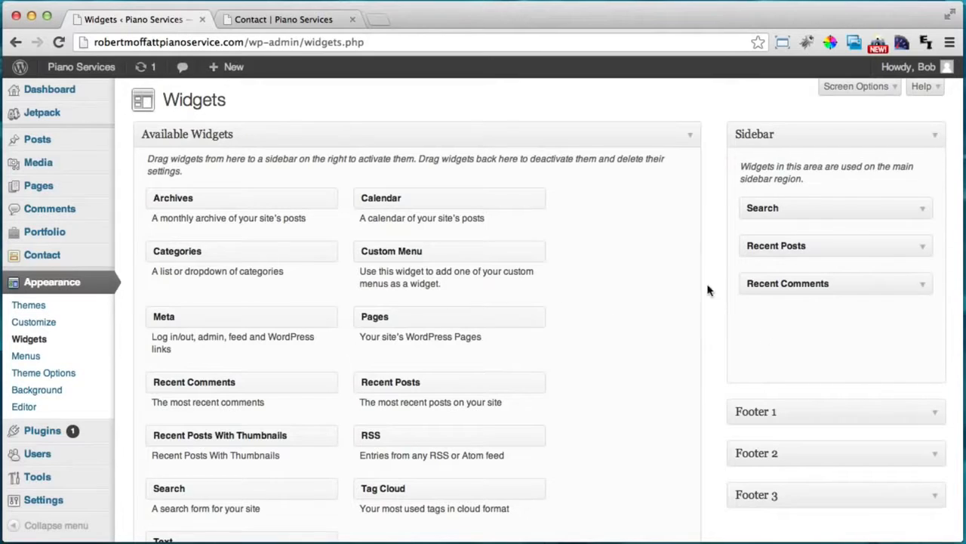
drag(747, 284, 656, 276)
drag(809, 252, 521, 231)
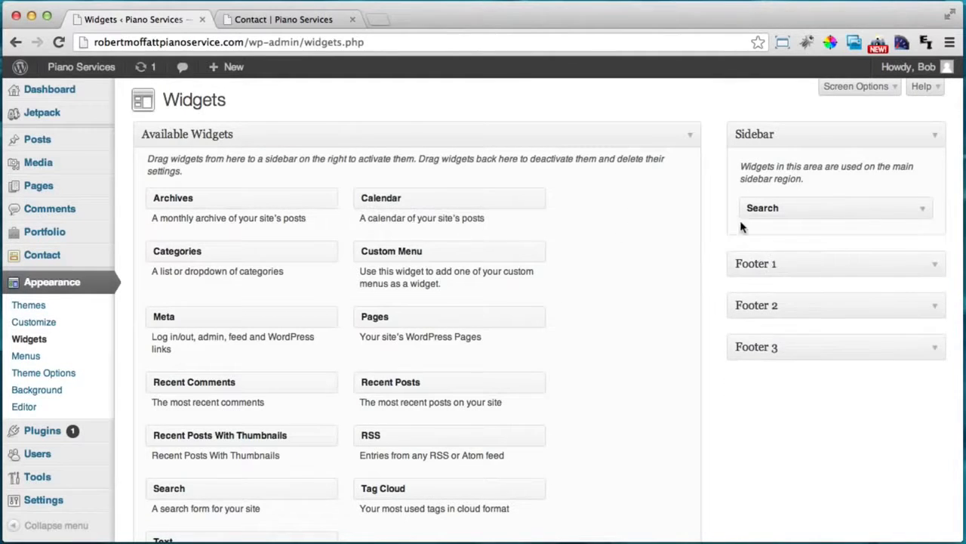
drag(763, 209, 453, 196)
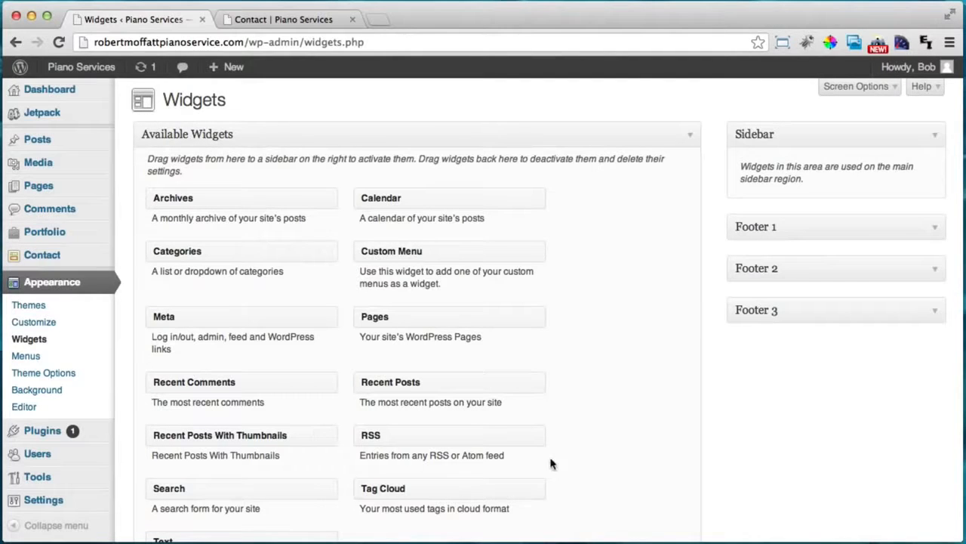
- Add a new Text widget to the Sidebar
drag(741, 166, 883, 189)
click(883, 190)
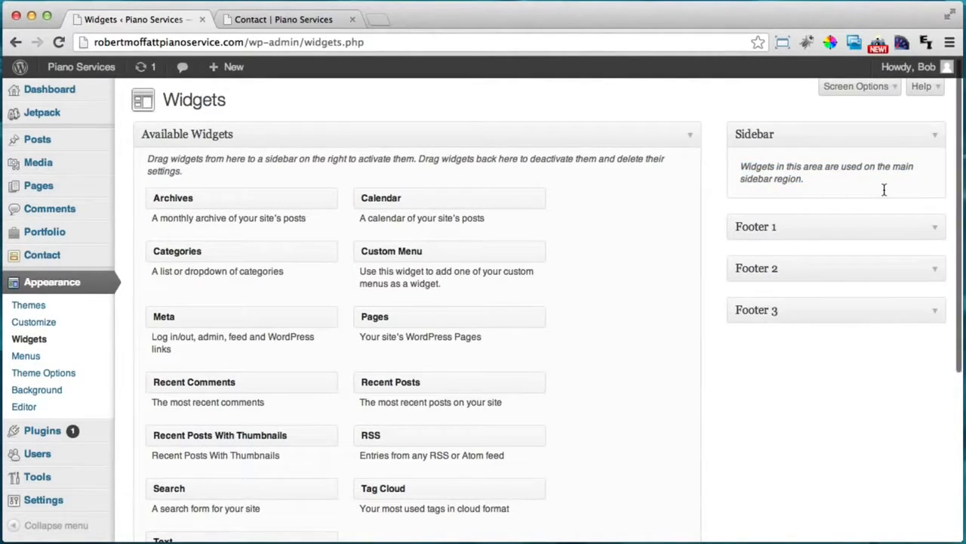
scroll(884, 190, down, 3)
scroll(71, 370, up, 2)
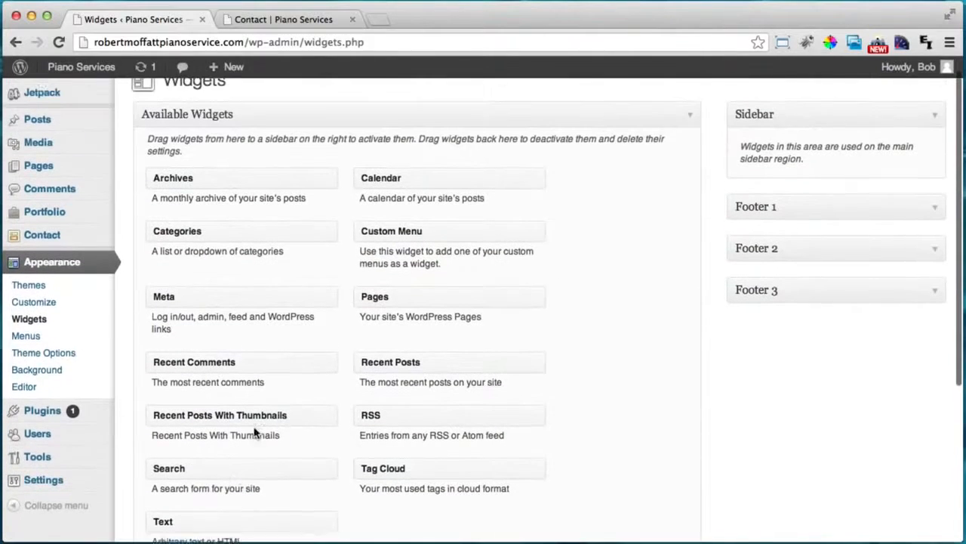
drag(167, 522, 766, 181)
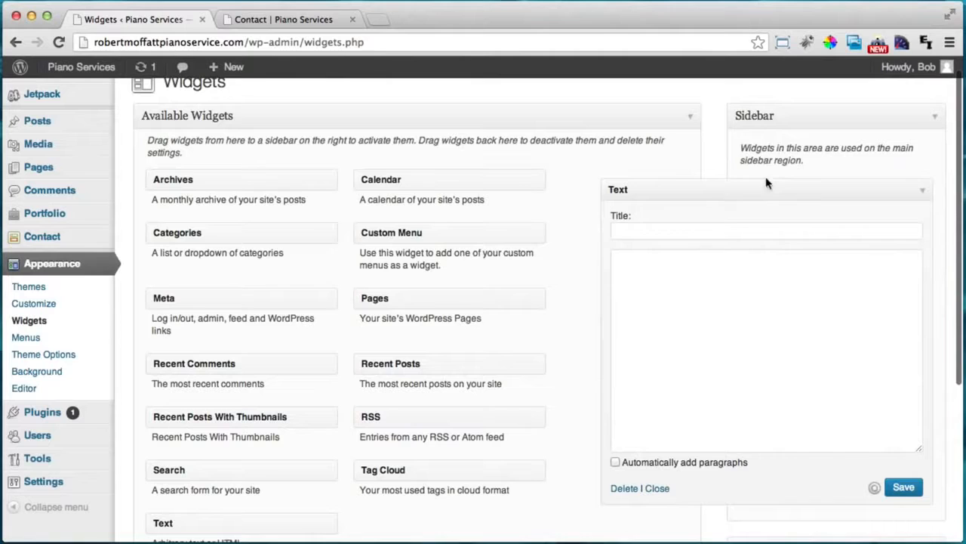
- Title the Text widget 'Service Area', paste the Calgary map embed code, and save it
click(696, 230)
text(Service Area)
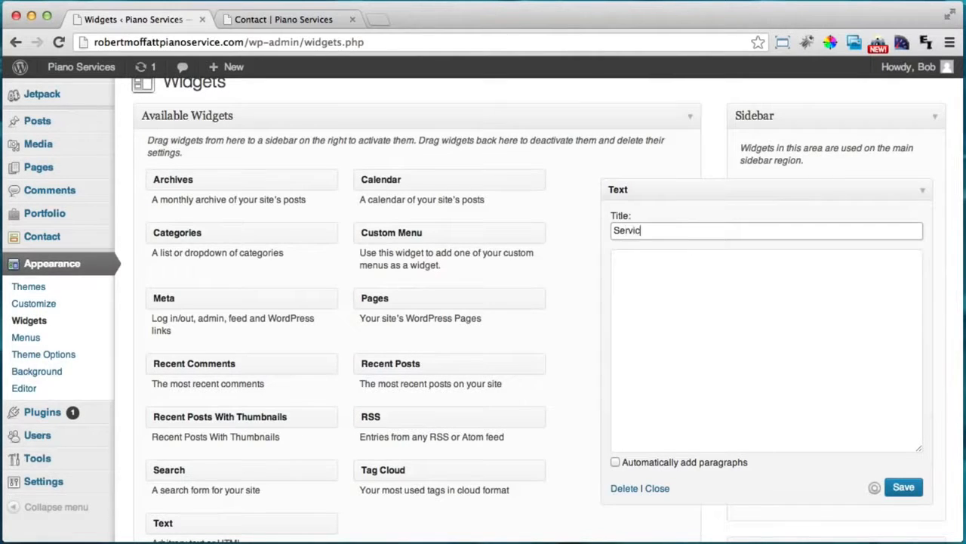
click(686, 274)
text(<iframe width="250" height="700" frameborder="0" scrolling="no" marginheight="0" marginwidth="0" src="https://maps.google.com/maps?f=q&amp;source=s_q&amp;hl=en&amp;geocode=&amp;q=calgary+alberta&amp;aq=&amp;sll=37.269174,-119.306607&amp;sspn=9.263692,19.050293&amp;ie=UTF8&amp;hq=&amp;hnear=Calgary,+Division+No.+6,+Alberta,+Canada&amp;t=m&amp;ll=51.097485,-114.013367&amp;spn=0.603698,0.341949&amp;z=10&amp;iwloc=A&amp;output=embed"></iframe><br /><small><a href="https://maps.google.com/maps?f=q&amp;source=embed&amp;hl=en&amp;geocode=&amp;q=calgary+alberta&amp;aq=&amp;sll=37.269174,-119.306607&amp;sspn=9.263692,19.050293&amp;ie=UTF8&amp;hq=&amp;hnear=Calgary,+Division+No.+6,+Alberta,+Canada&amp;t=m&amp;ll=51.097485,-114.013367&amp;spn=0.603698,0.341949&amp;z=10&amp;iwloc=A" style="color:#0000FF;text-align:left">View Larger Map</a></small>)
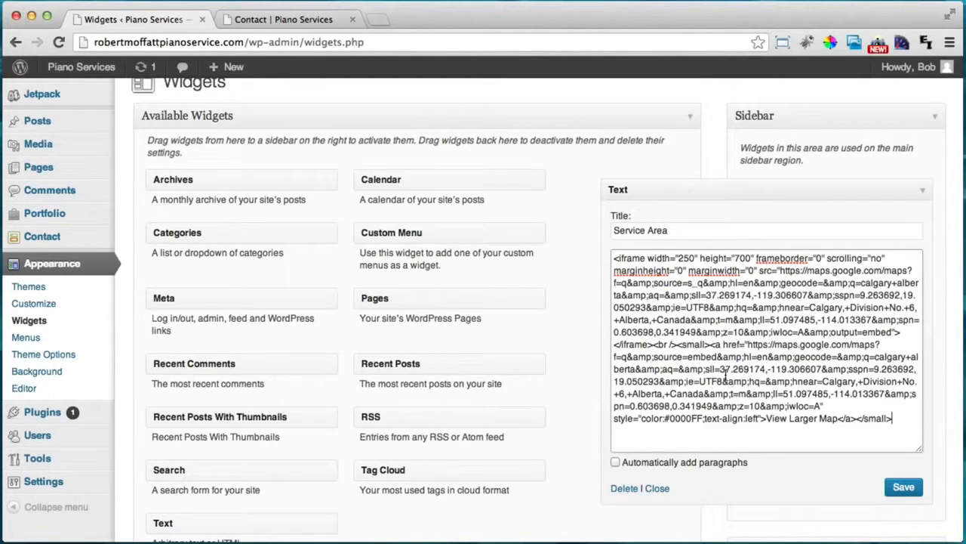
click(902, 487)
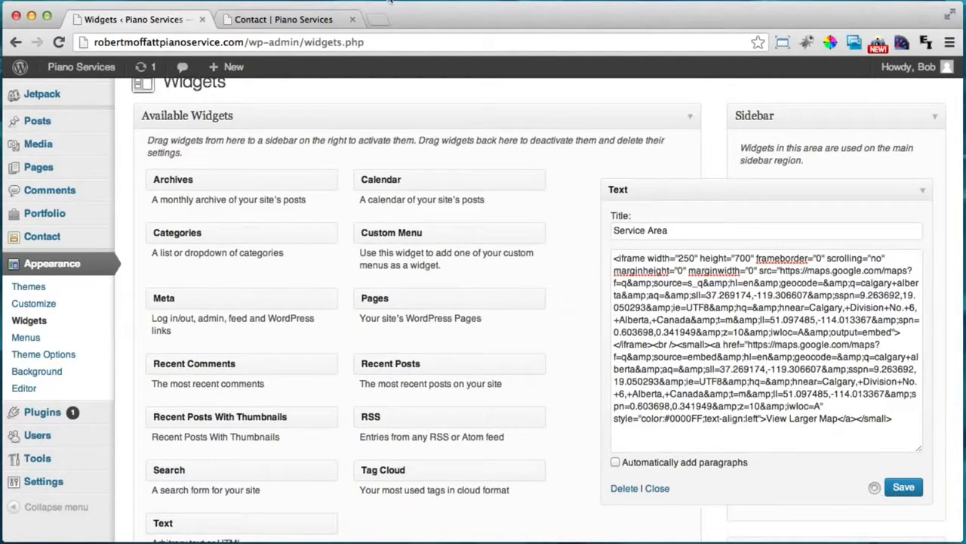
- Reload the live Contact page to view the map, then return to the Widgets page
click(307, 18)
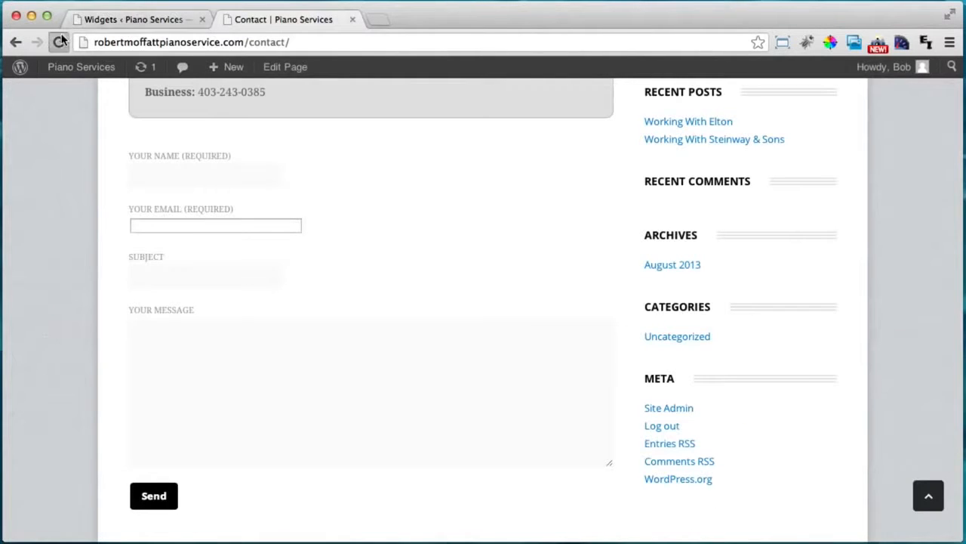
click(61, 42)
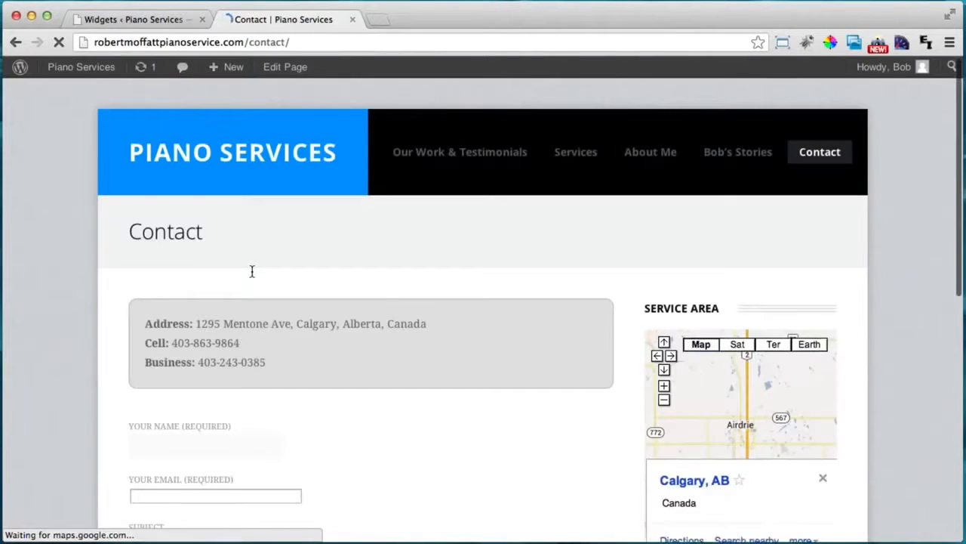
scroll(252, 272, down, 1)
scroll(252, 271, up, 3)
scroll(252, 272, down, 1)
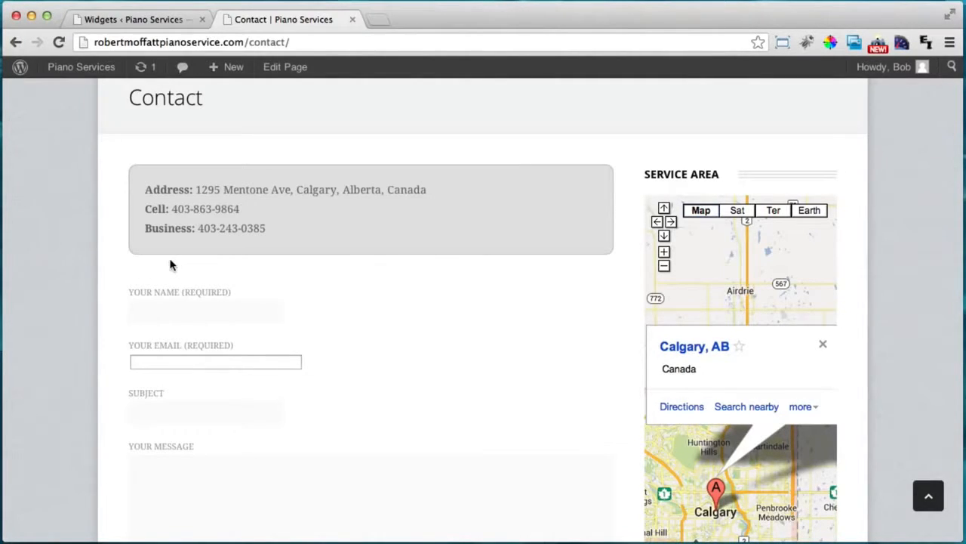
click(160, 21)
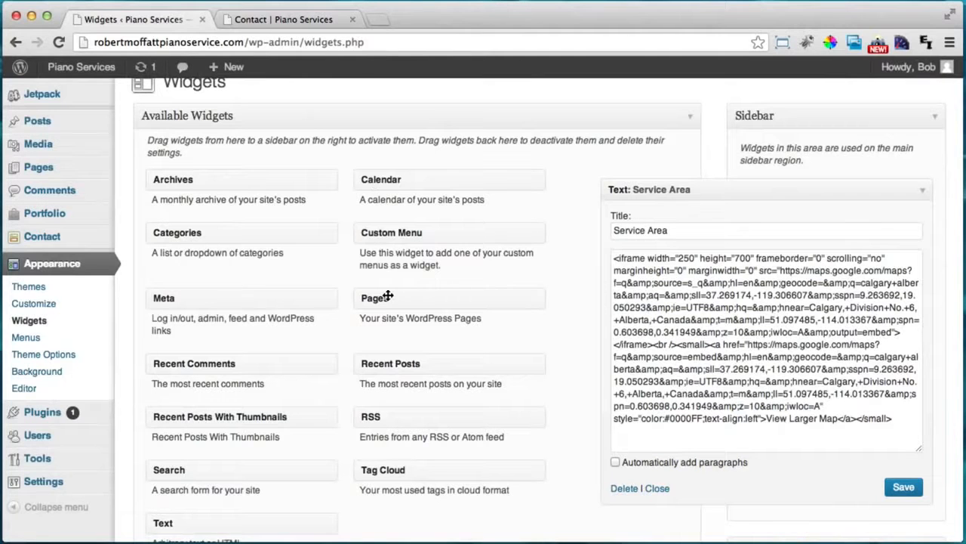
- Add an intro line inviting visitors to call or email for a quote above the contact-form shortcode, then update
scroll(387, 296, up, 1)
mouse_move(47, 169)
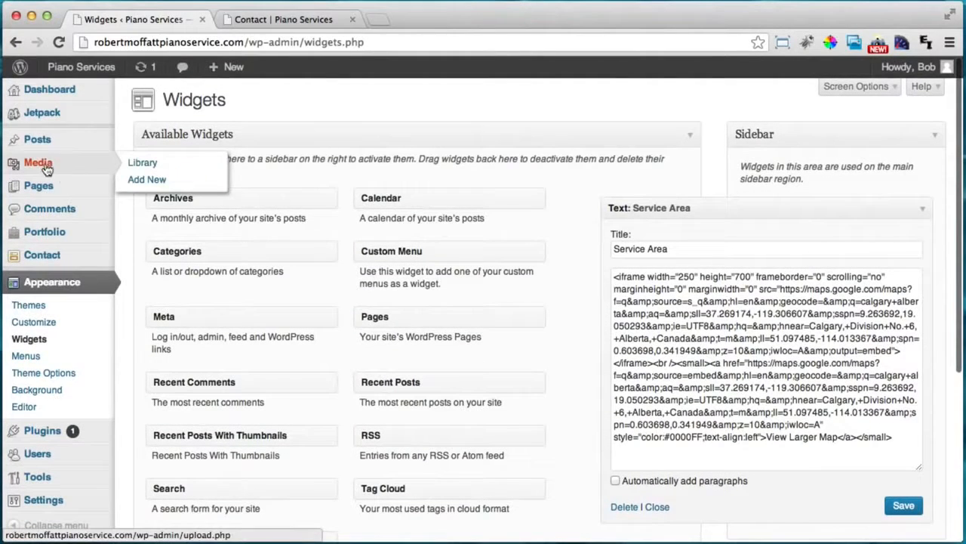
click(42, 186)
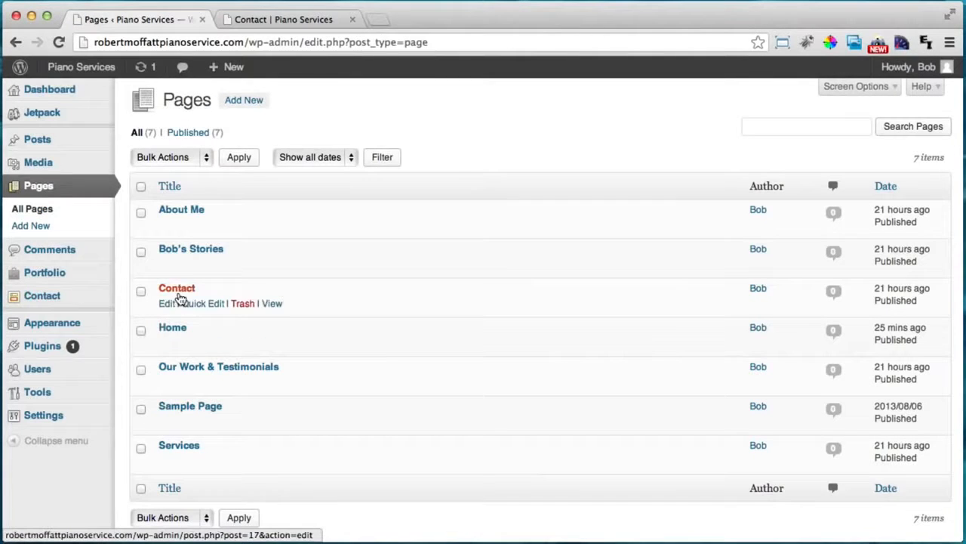
click(166, 304)
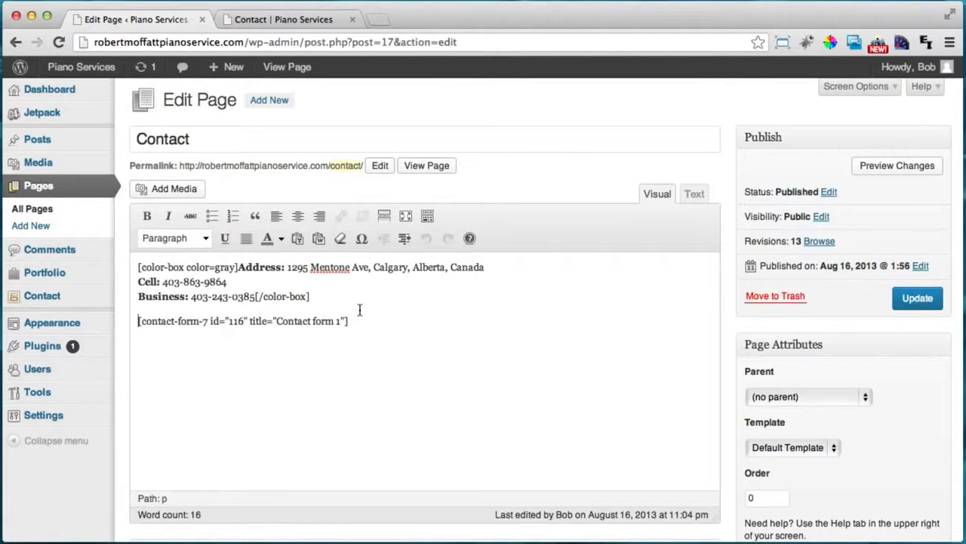
click(138, 320)
key(Return)
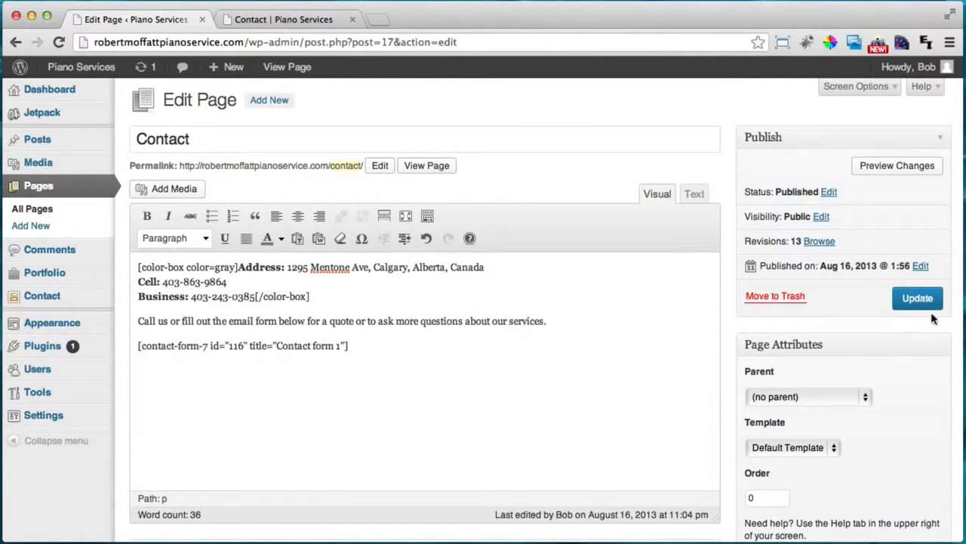
click(917, 298)
- Reload the live Contact page to check the intro line and Service Area map
click(283, 19)
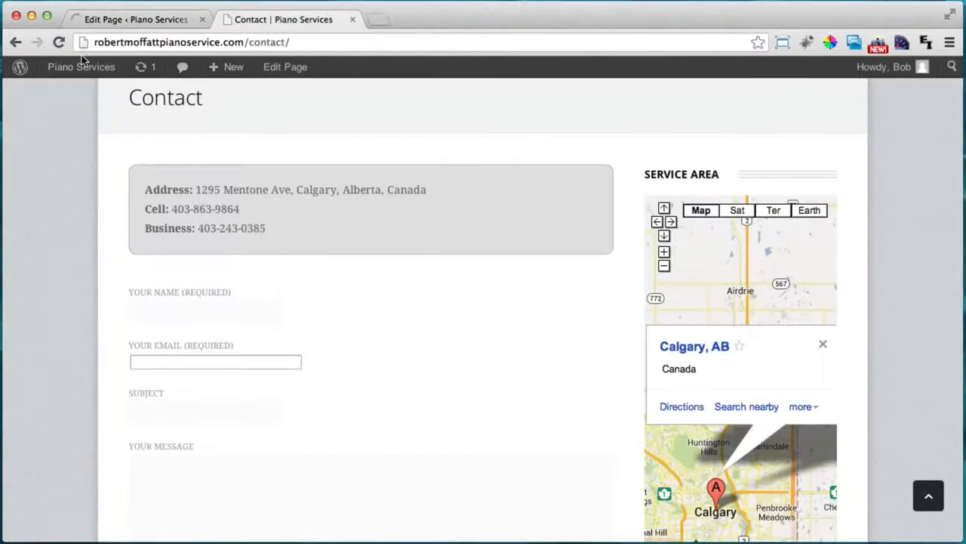
click(66, 42)
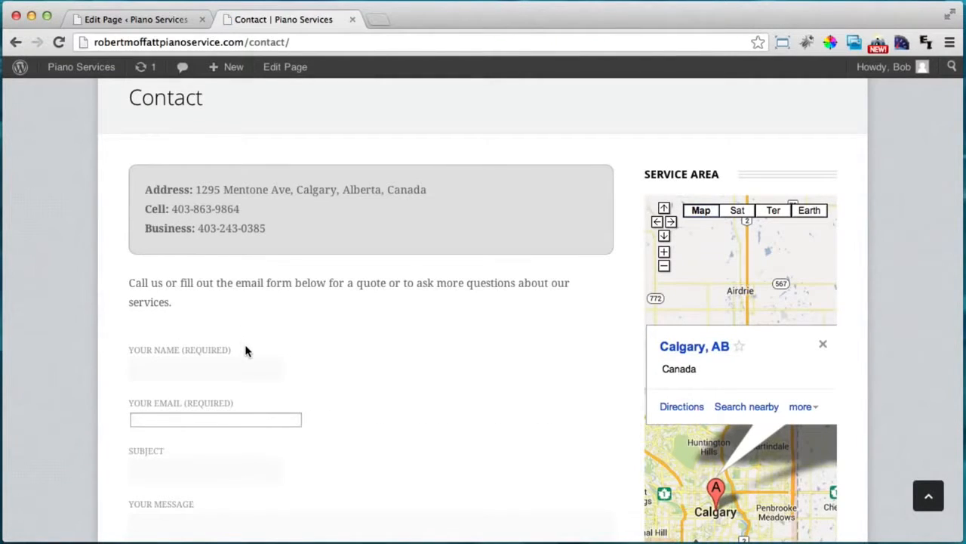
scroll(246, 350, down, 5)
scroll(245, 350, up, 7)
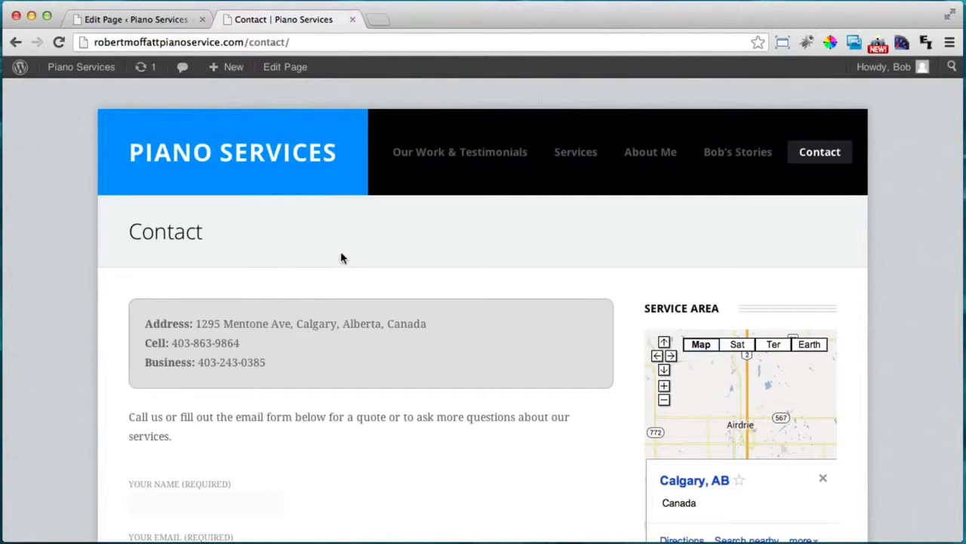
- Open fiverr.com in a new window and browse Graphics & Design > Logo Design gigs
key(super+n)
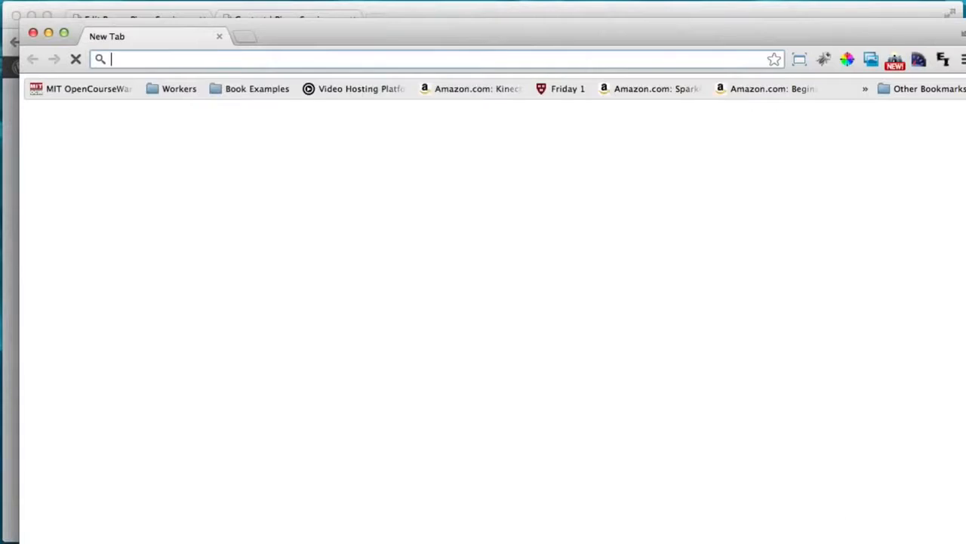
text(fiv)
key(Return)
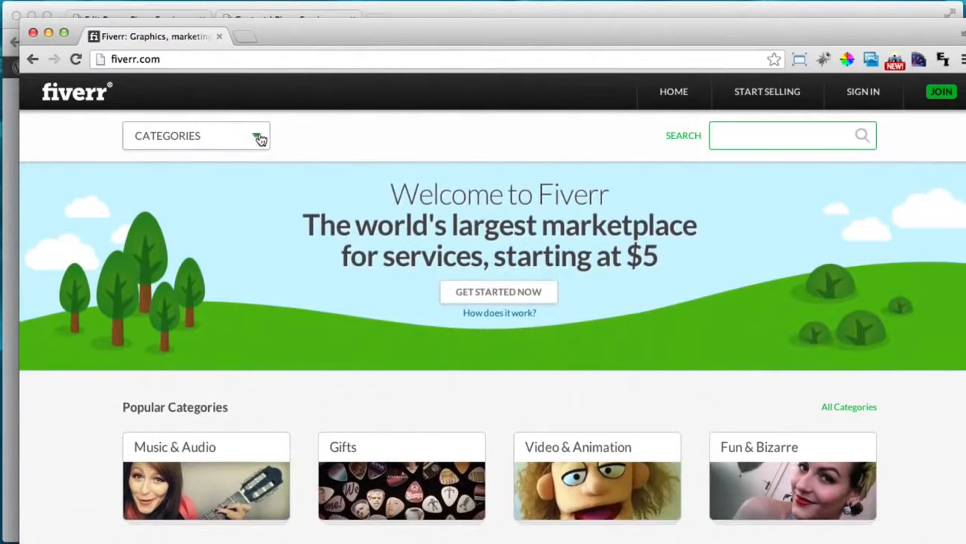
click(259, 139)
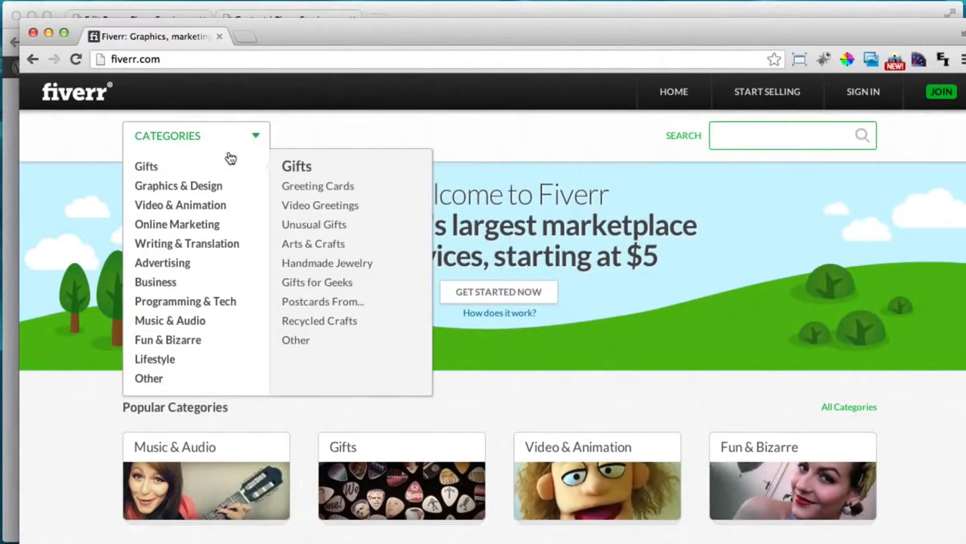
click(196, 186)
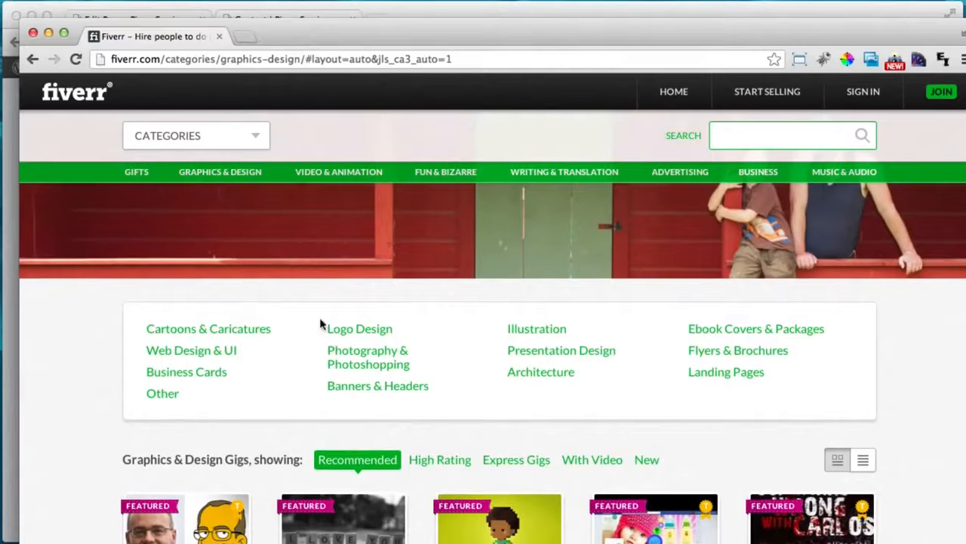
click(362, 331)
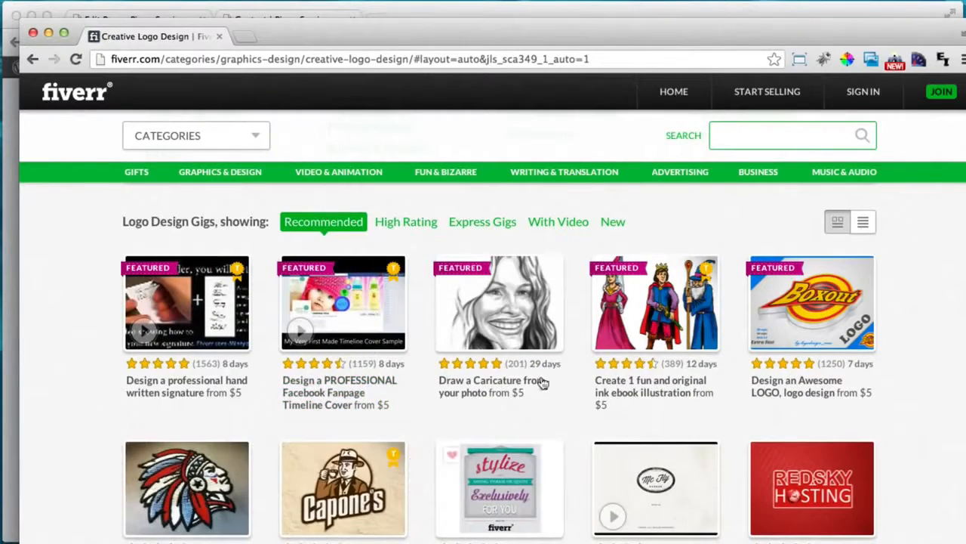
scroll(502, 404, down, 1)
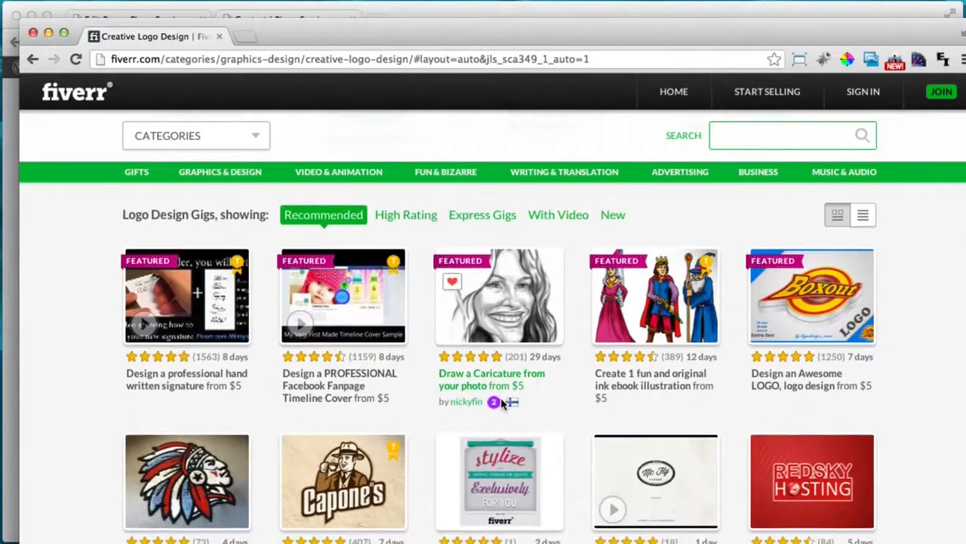
scroll(502, 404, up, 5)
scroll(502, 403, down, 3)
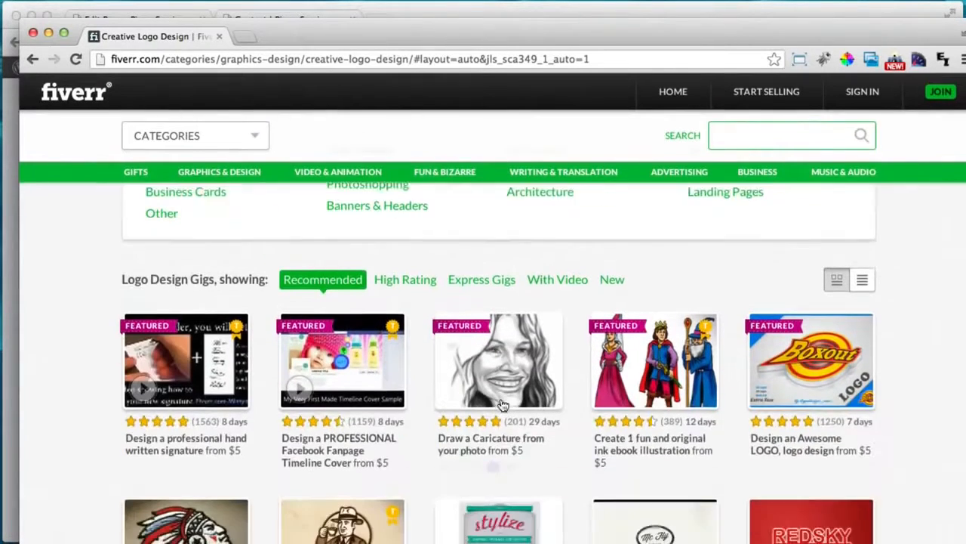
scroll(501, 404, up, 2)
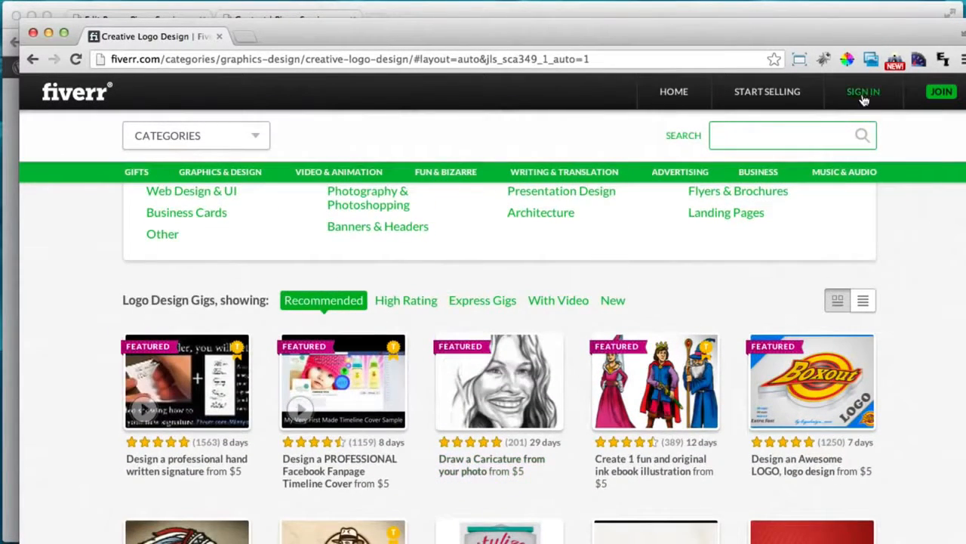
scroll(307, 244, down, 6)
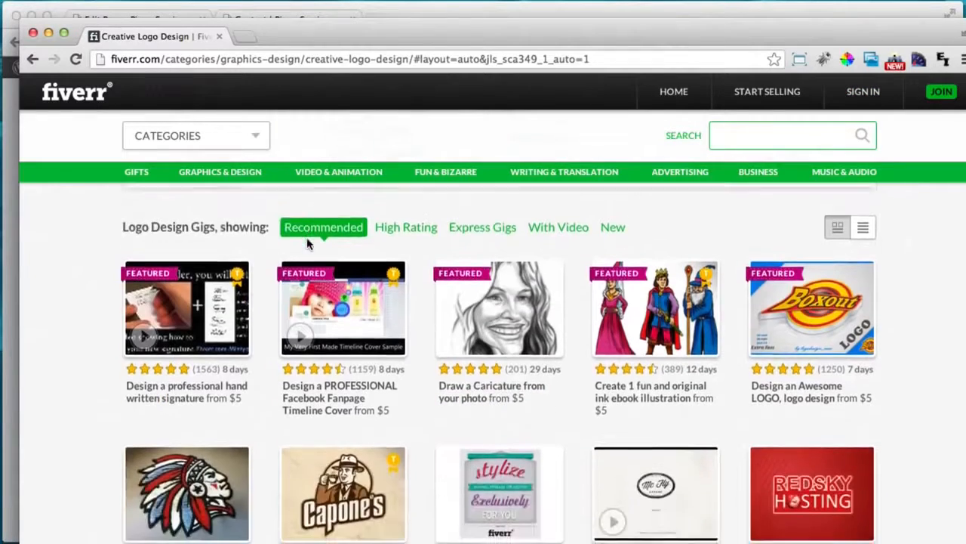
scroll(309, 245, up, 7)
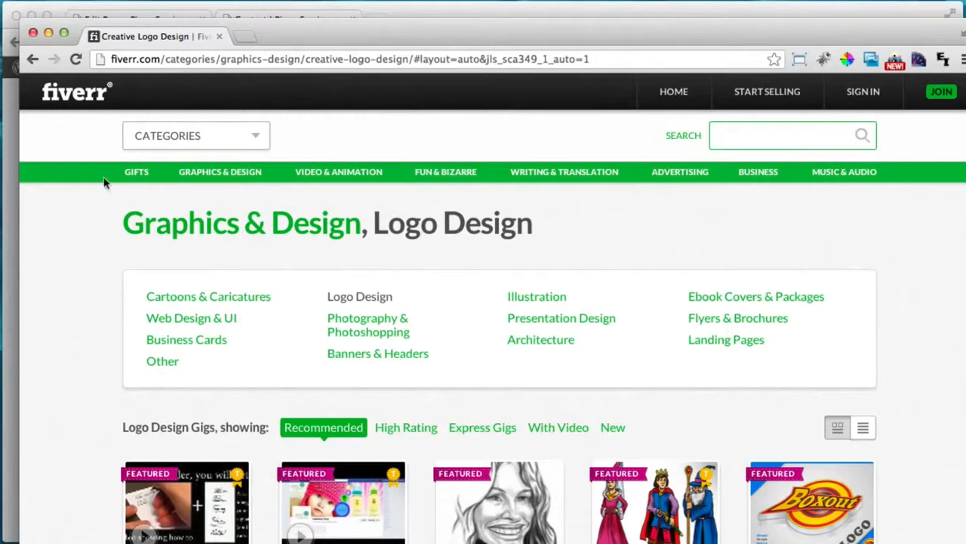
drag(286, 33, 417, 33)
- Minimize Fiverr and open the Delta Theme Options General settings in WordPress admin
click(177, 34)
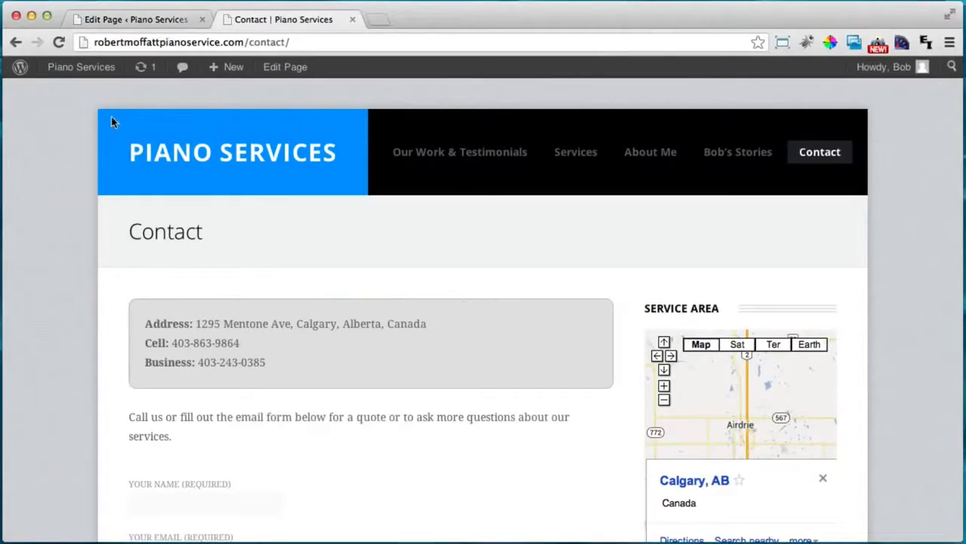
click(148, 18)
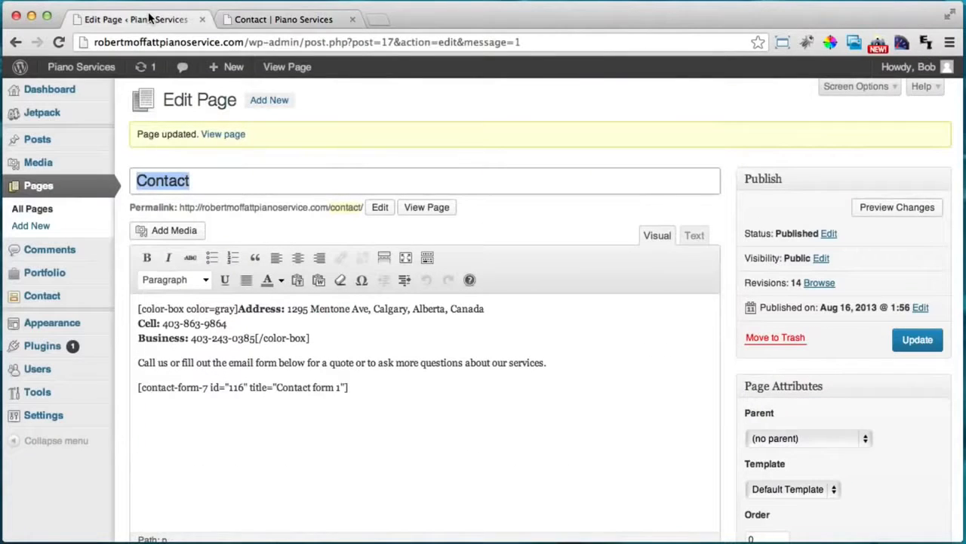
mouse_move(59, 326)
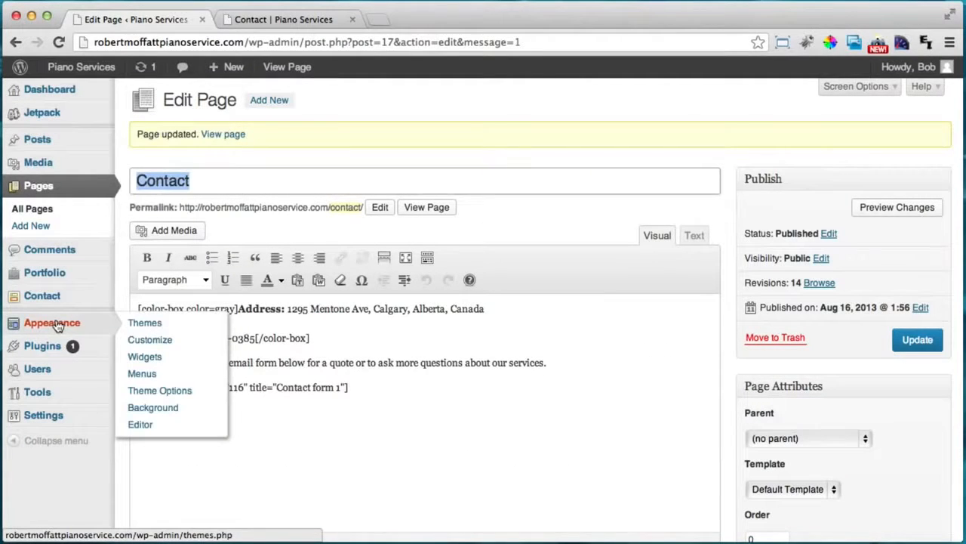
click(177, 394)
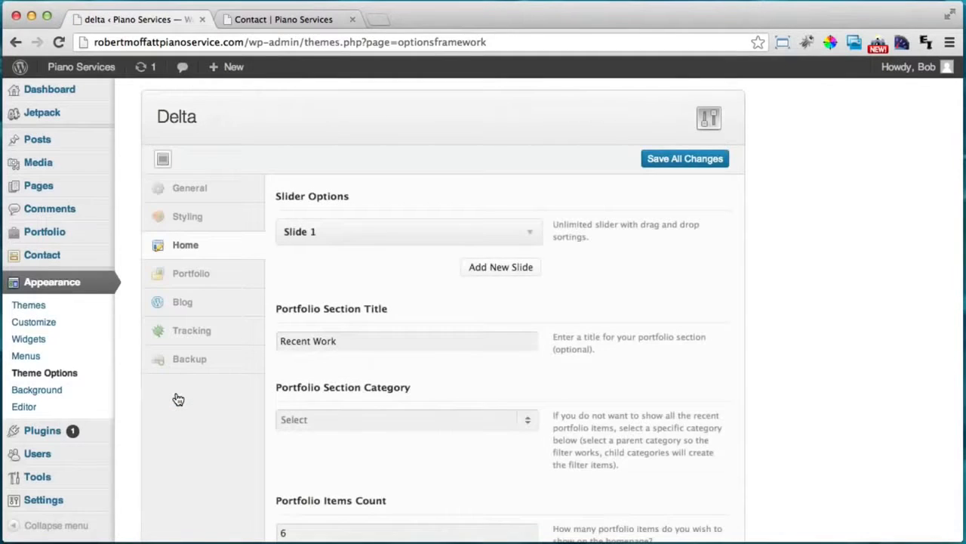
click(230, 192)
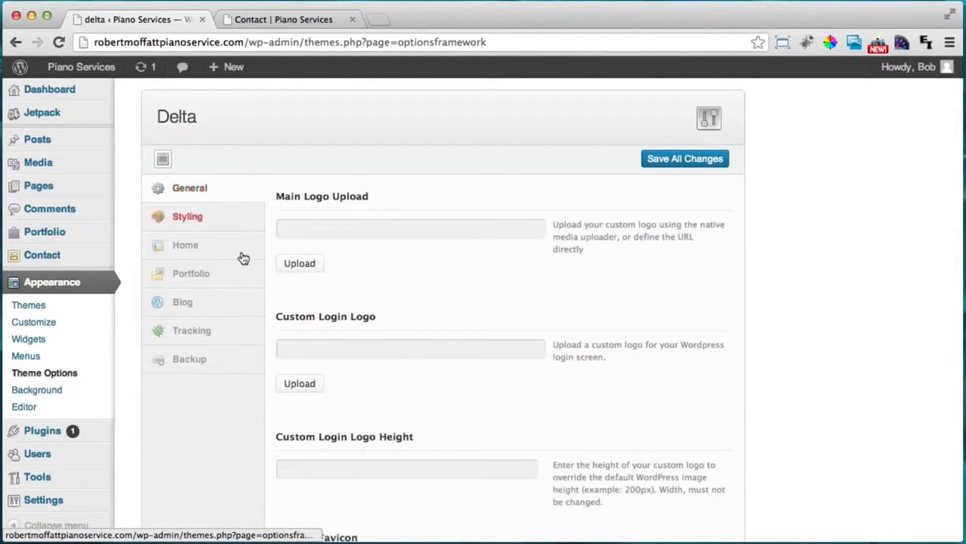
- Upload logo.jpg as the Main Logo at full size and save all theme option changes
click(300, 263)
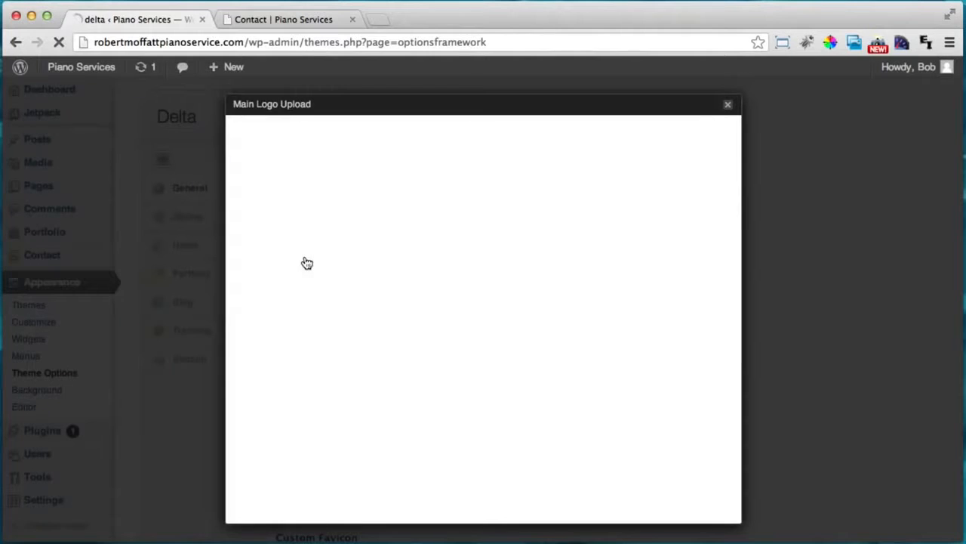
click(478, 287)
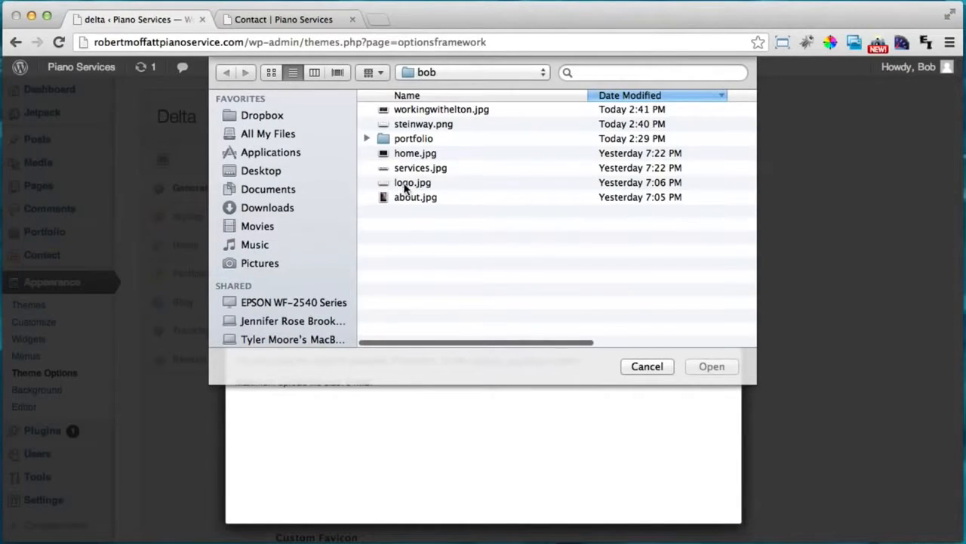
click(402, 183)
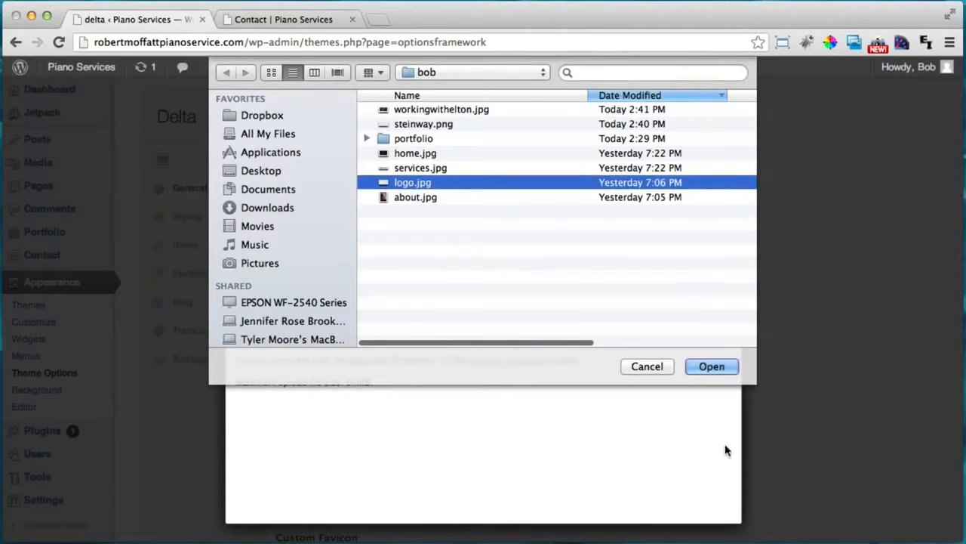
click(713, 368)
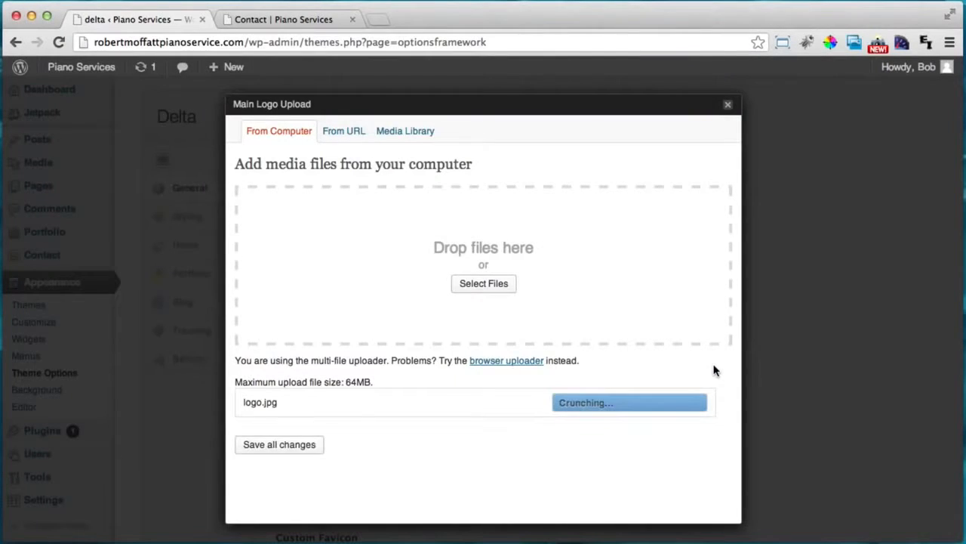
scroll(714, 370, down, 5)
scroll(714, 369, down, 5)
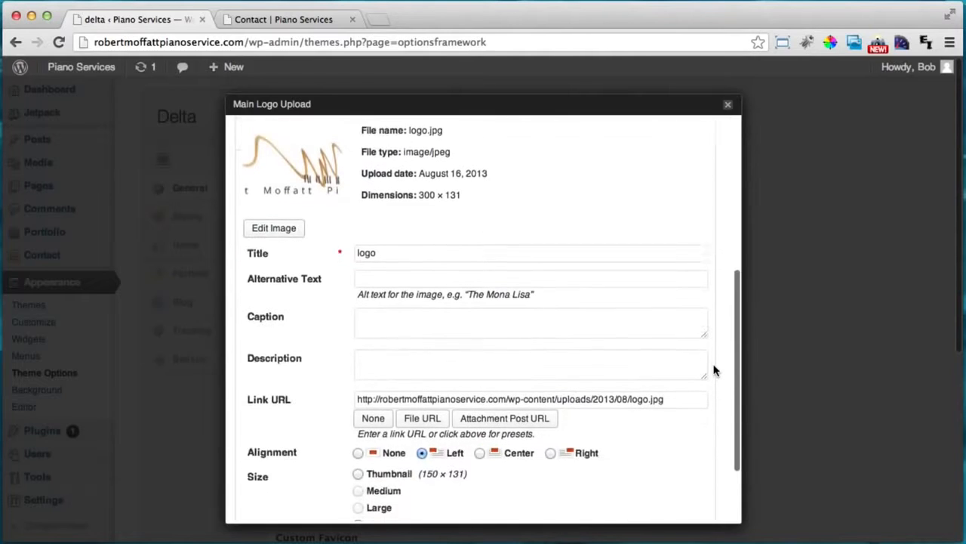
scroll(715, 370, down, 2)
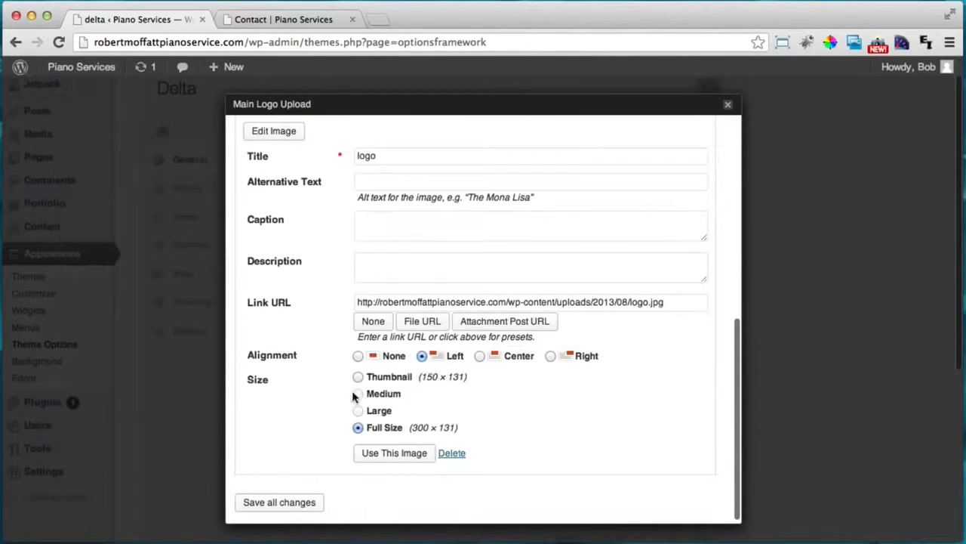
click(398, 452)
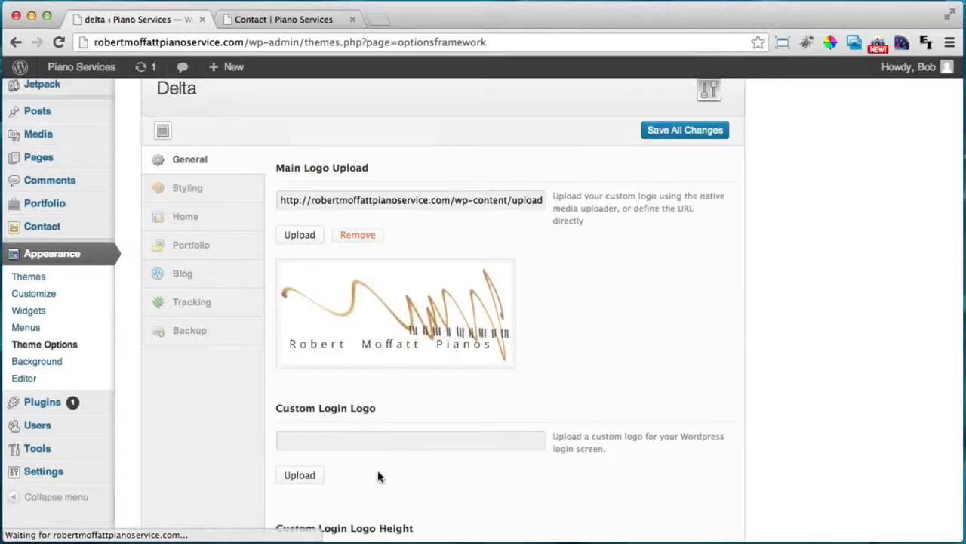
click(684, 129)
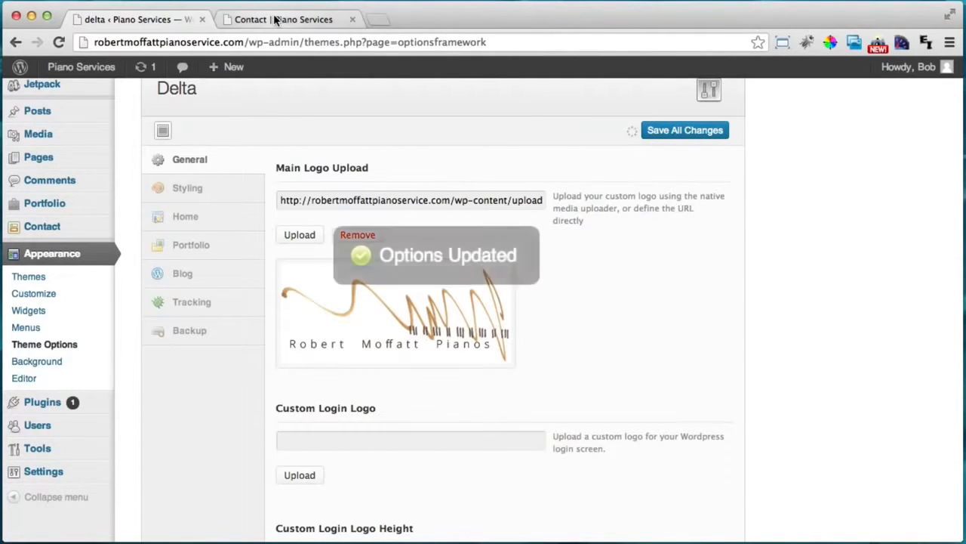
click(277, 18)
- Reload the site to confirm the new logo, then open the Working With Elton post via Bob's Stories
click(59, 42)
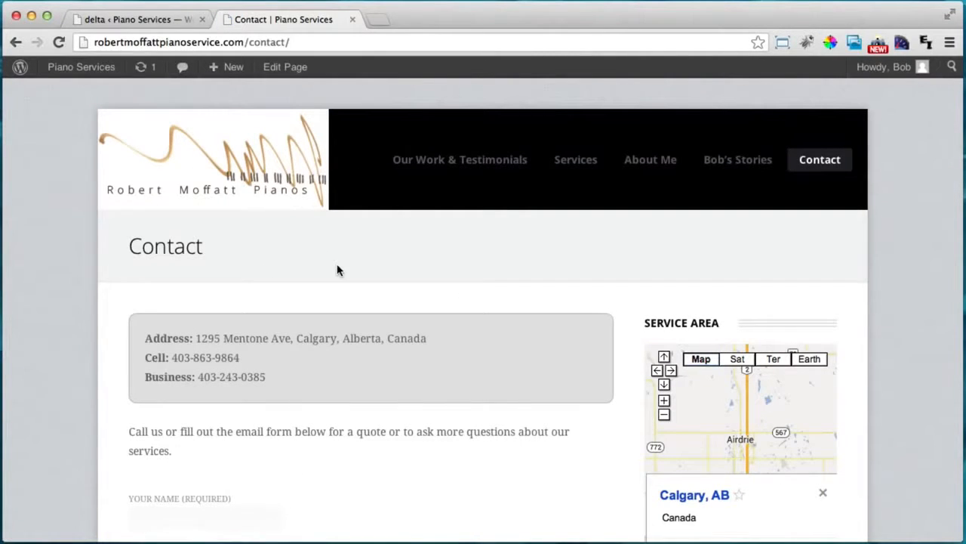
click(711, 162)
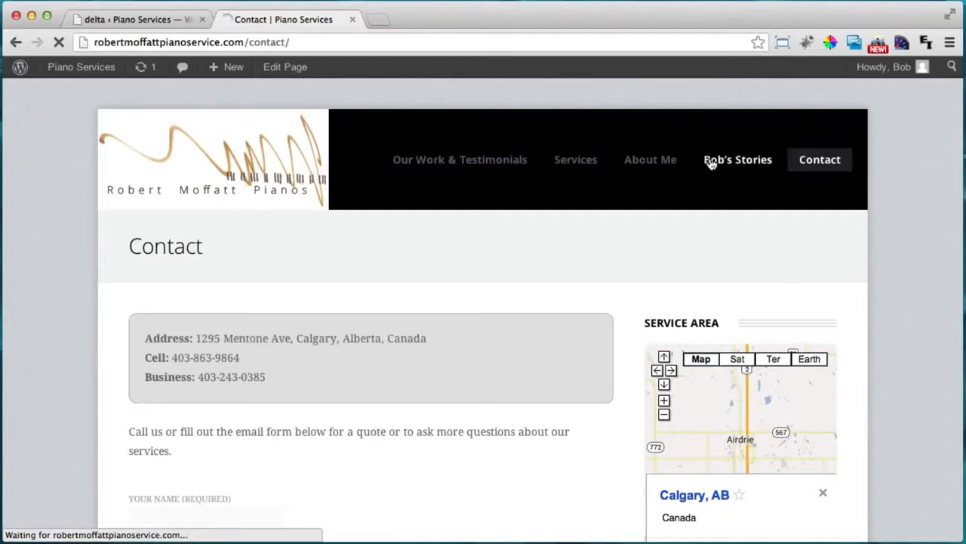
scroll(503, 257, down, 5)
scroll(504, 259, up, 1)
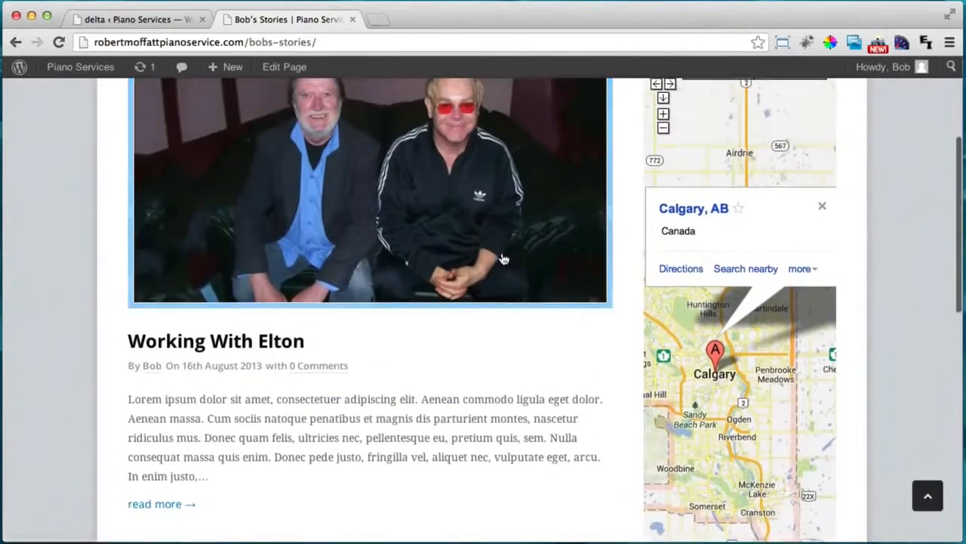
scroll(504, 259, up, 1)
scroll(389, 81, up, 3)
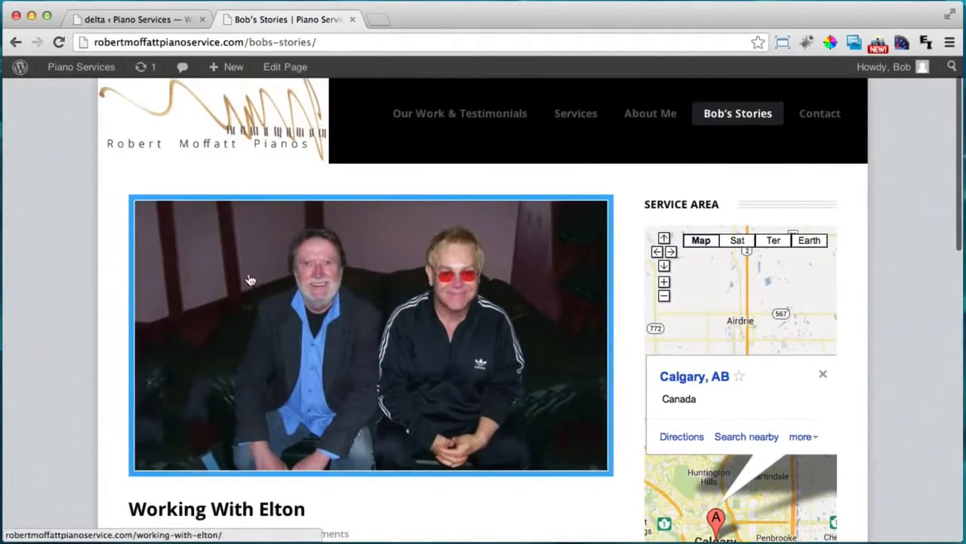
click(189, 512)
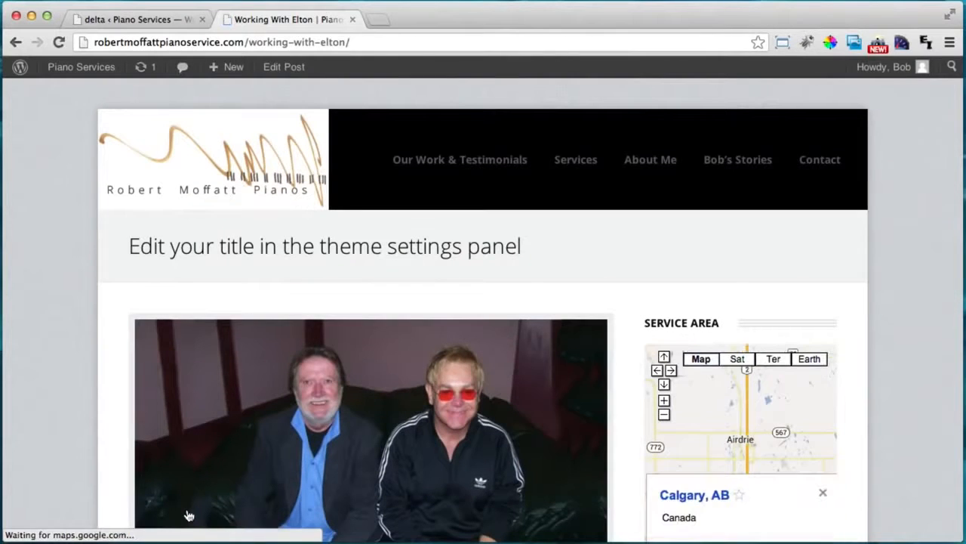
- Select the placeholder blog title heading on the Working With Elton post
drag(134, 246, 492, 240)
double_click(492, 240)
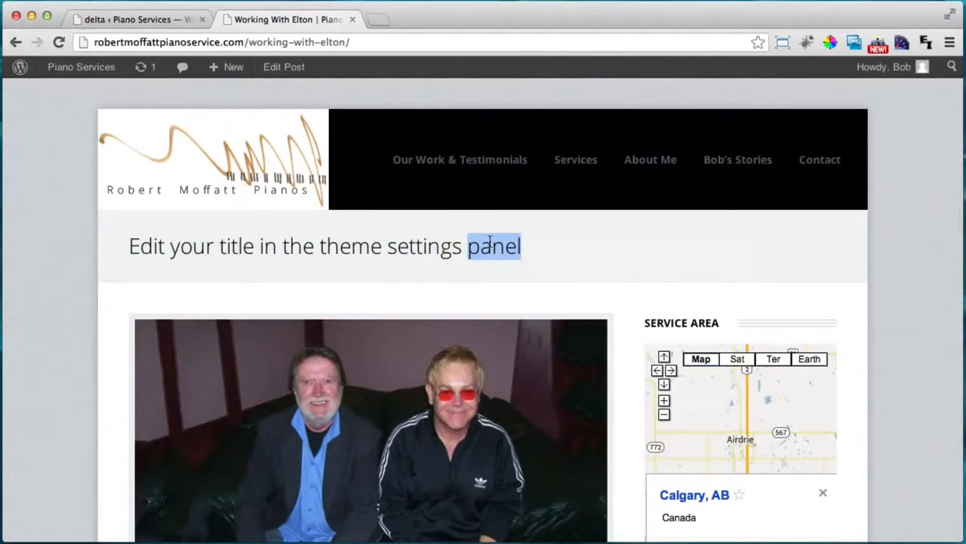
triple_click(300, 262)
click(296, 260)
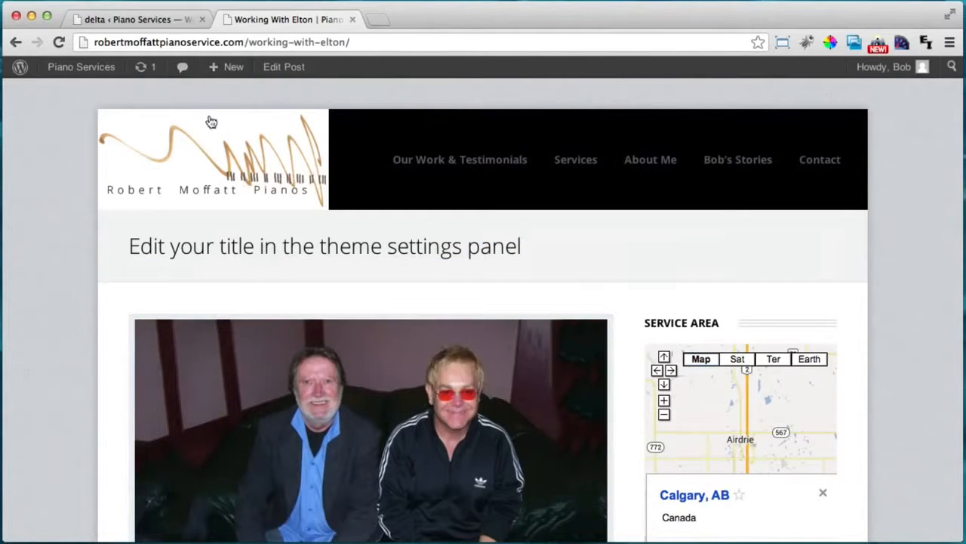
click(171, 21)
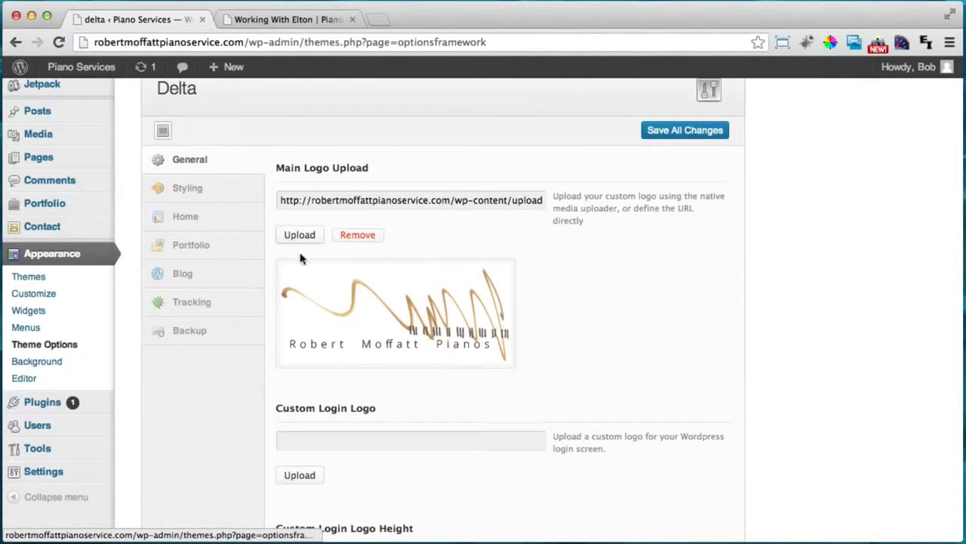
scroll(325, 272, down, 1)
scroll(325, 272, down, 5)
scroll(323, 269, up, 6)
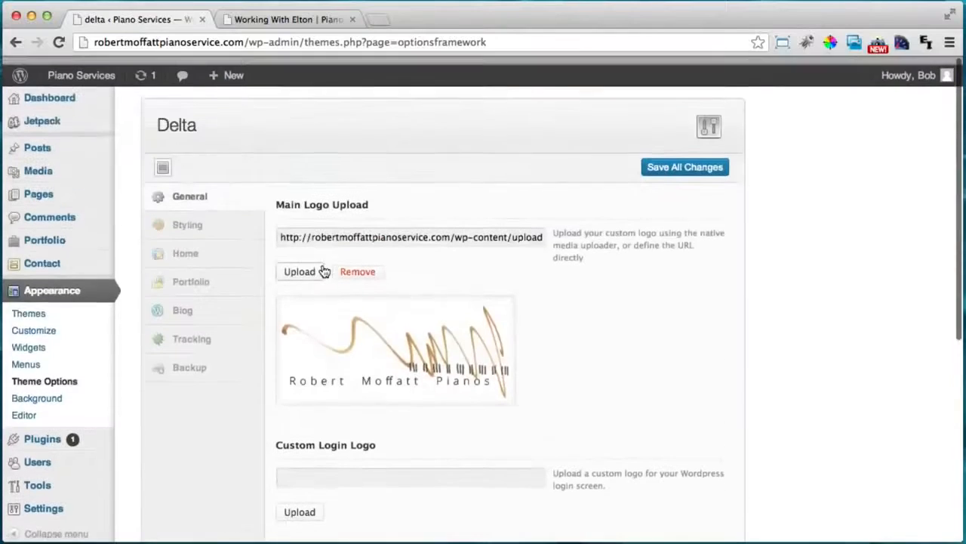
click(177, 308)
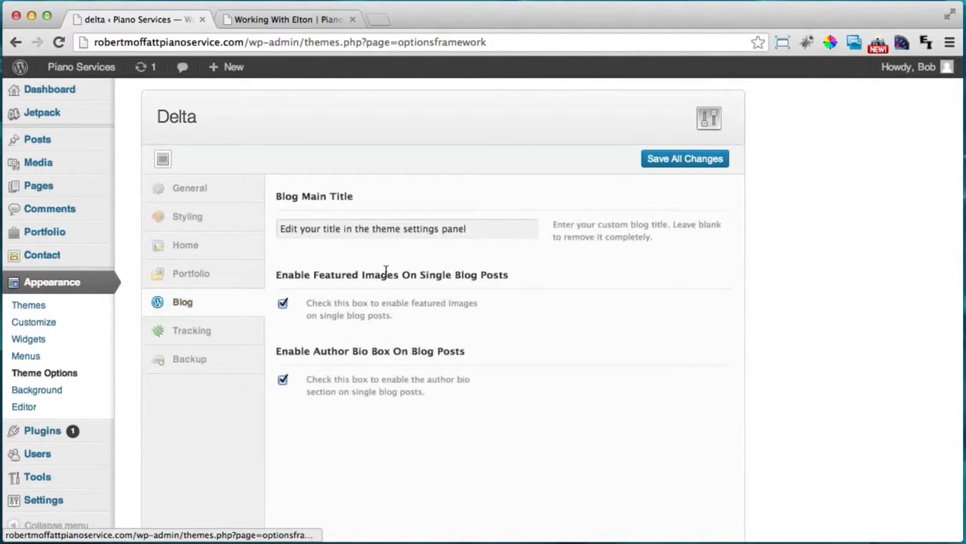
triple_click(355, 234)
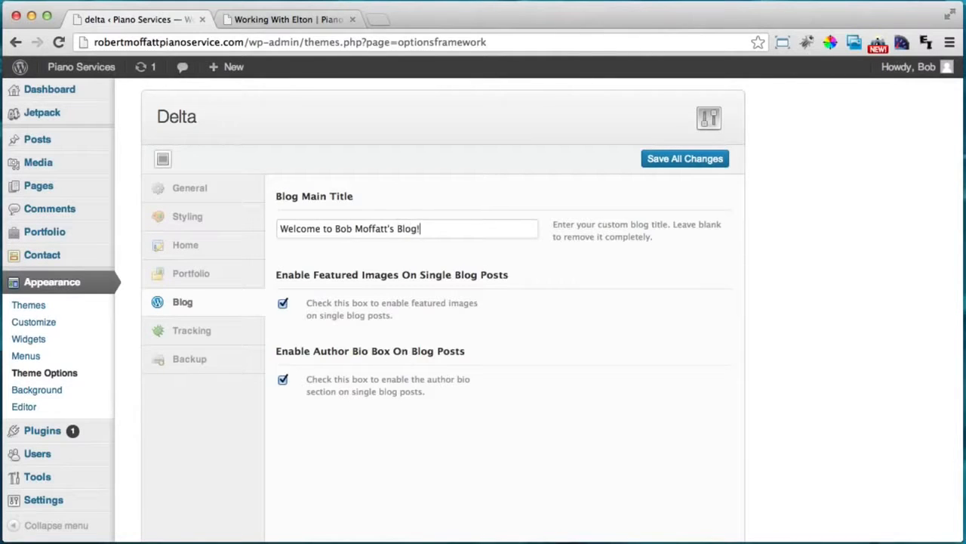
click(656, 159)
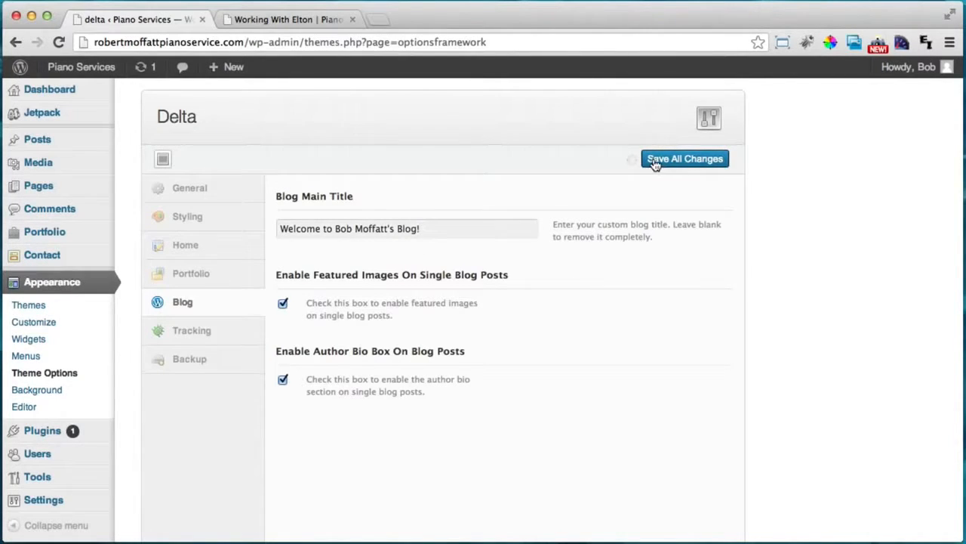
click(257, 21)
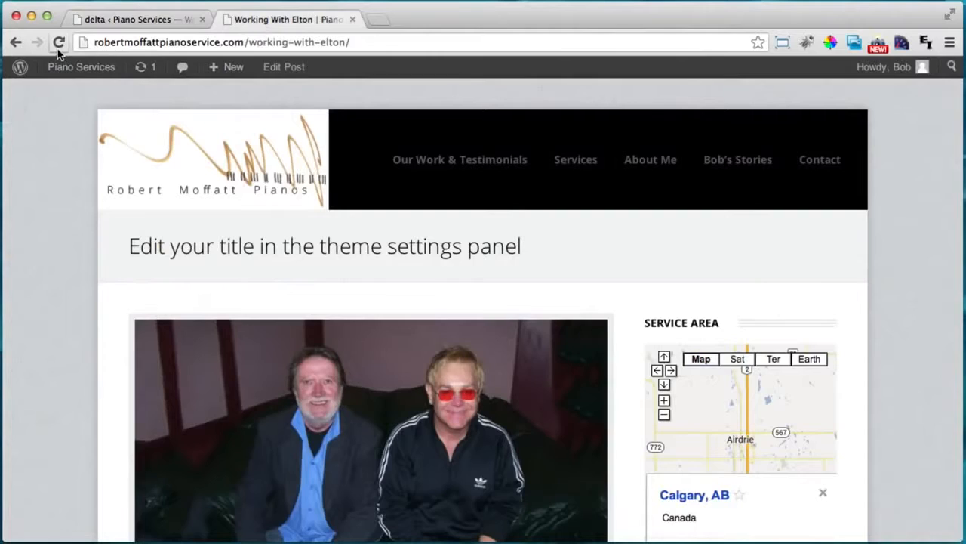
click(59, 46)
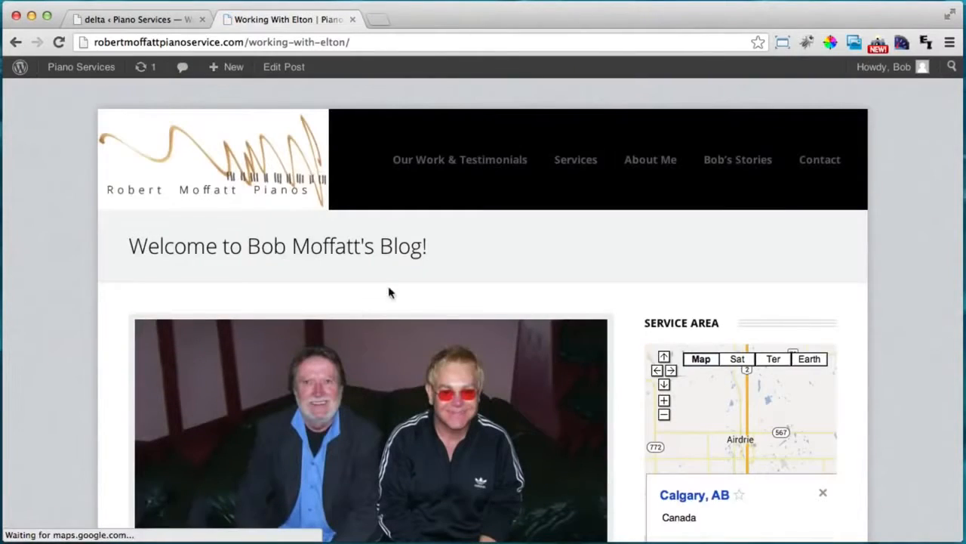
scroll(384, 246, down, 10)
scroll(384, 245, up, 10)
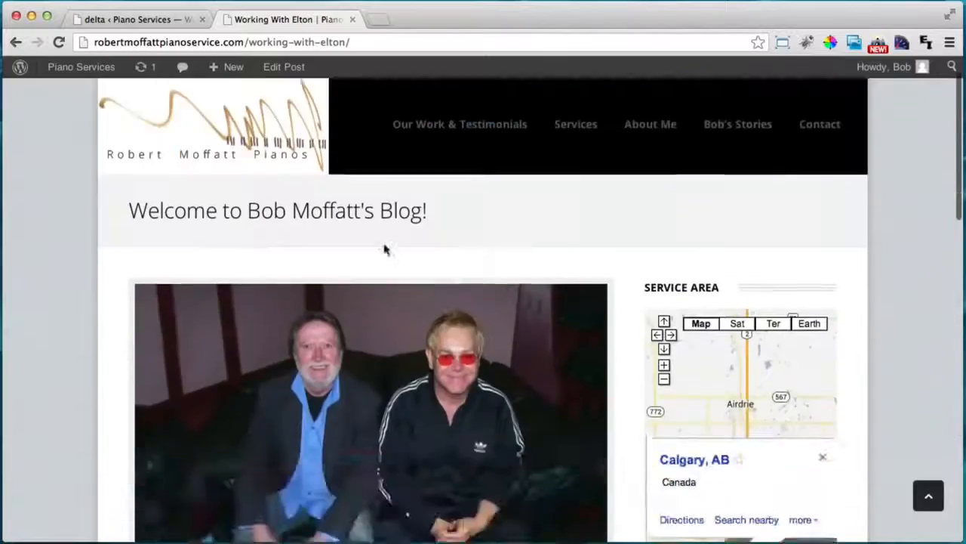
scroll(384, 245, up, 2)
- Return home via the logo and browse Our Work & Testimonials, including the Honens Competition portfolio
click(220, 179)
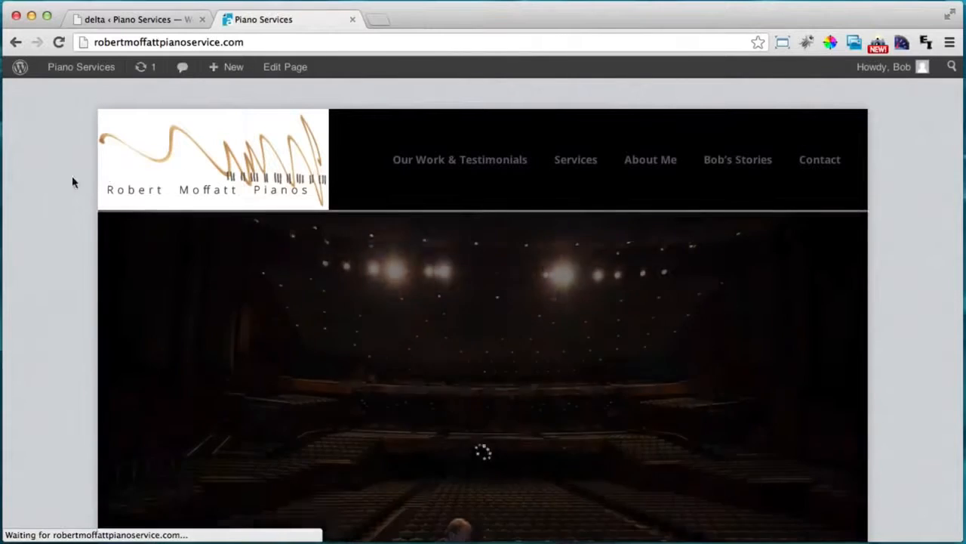
scroll(91, 280, down, 3)
scroll(724, 257, down, 4)
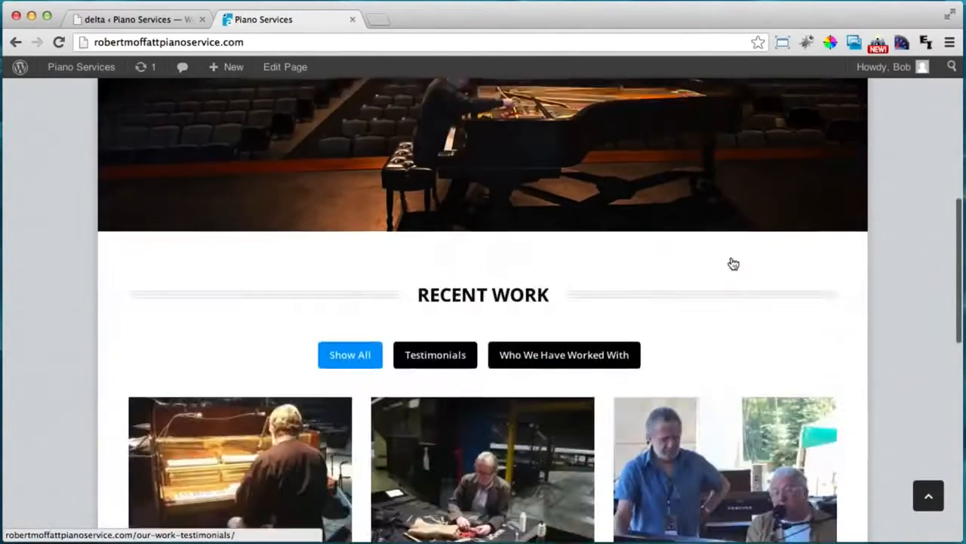
scroll(733, 263, down, 1)
scroll(158, 282, down, 1)
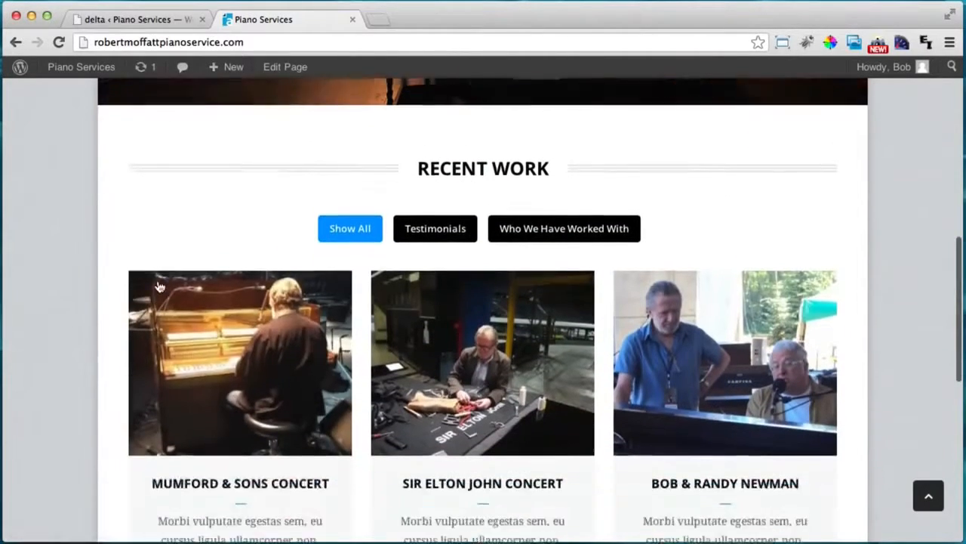
scroll(158, 286, down, 3)
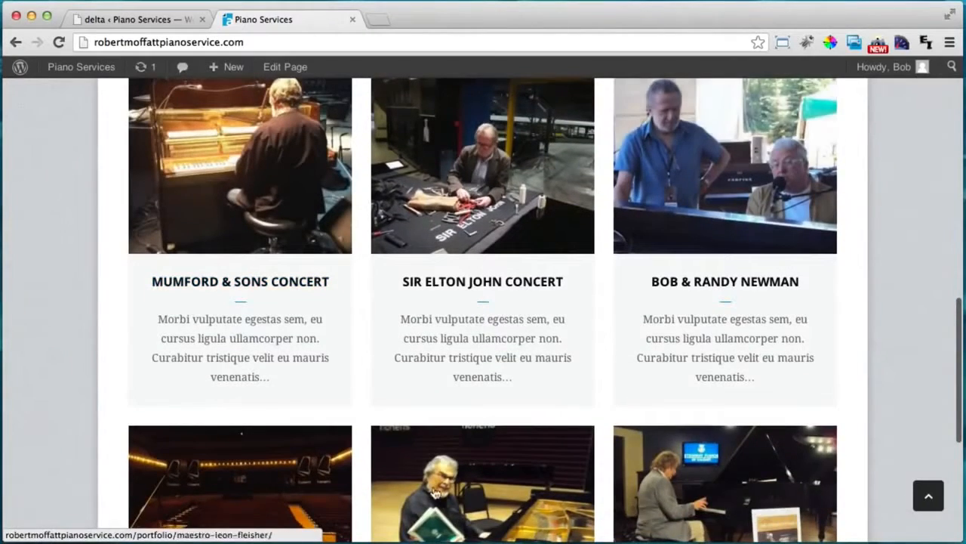
click(436, 492)
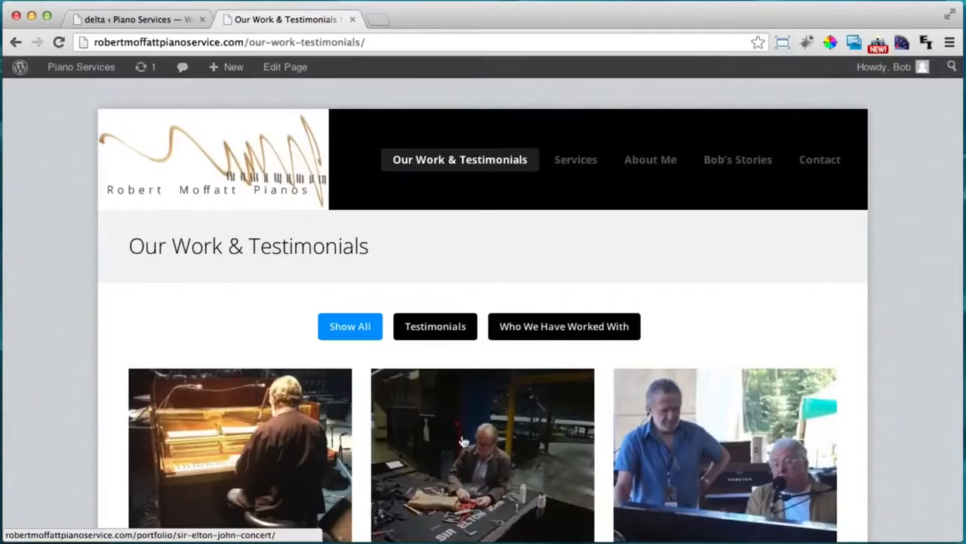
scroll(462, 436, down, 3)
scroll(234, 393, down, 4)
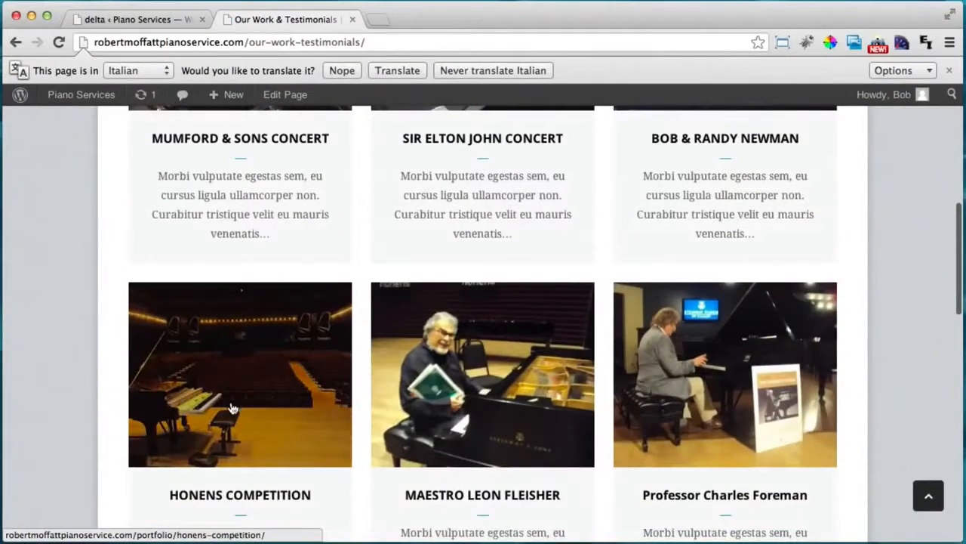
click(335, 433)
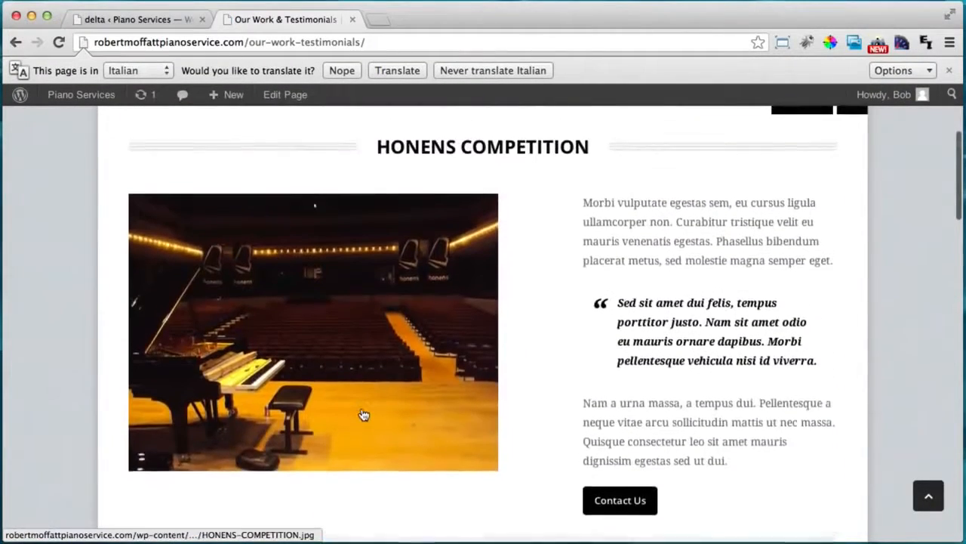
scroll(363, 413, down, 3)
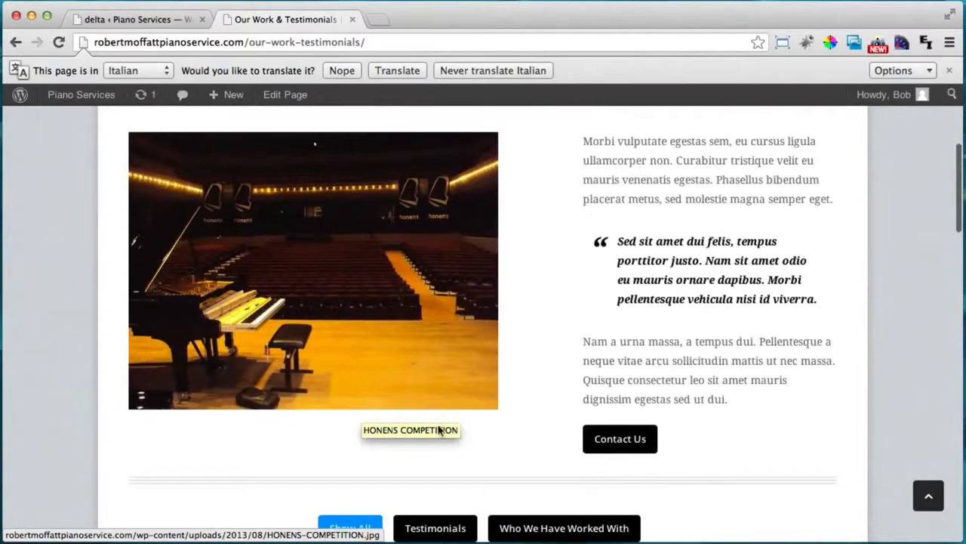
- Review the Contact, About Me and Services pages in turn
click(649, 438)
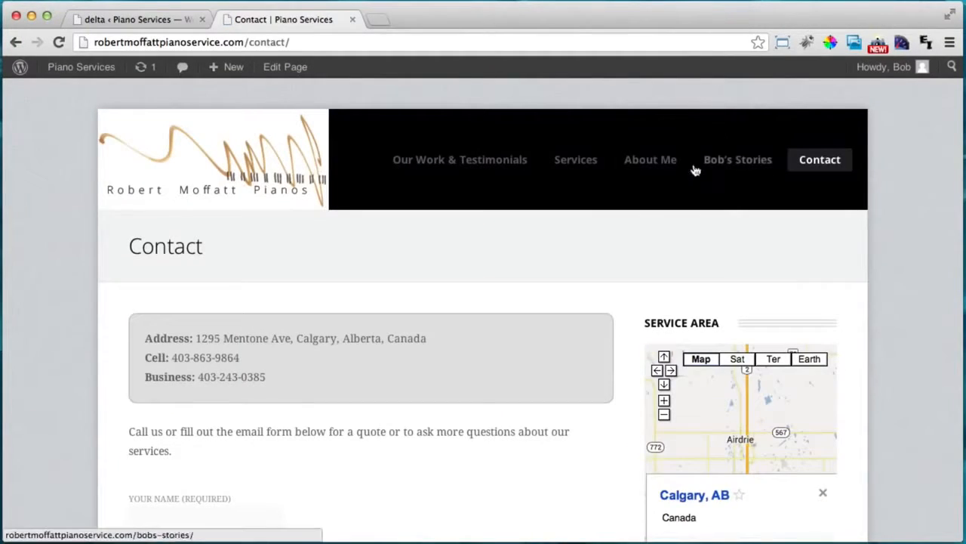
click(639, 161)
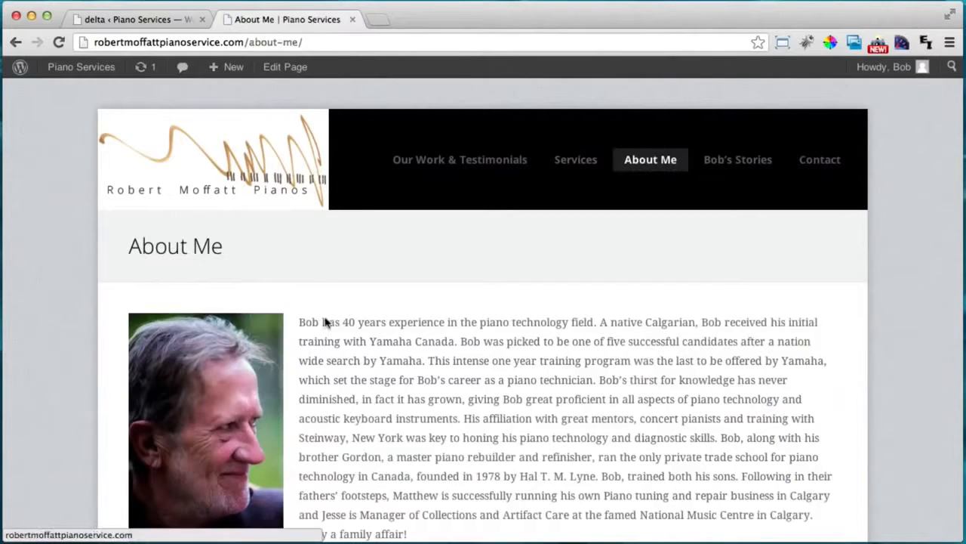
scroll(325, 321, down, 2)
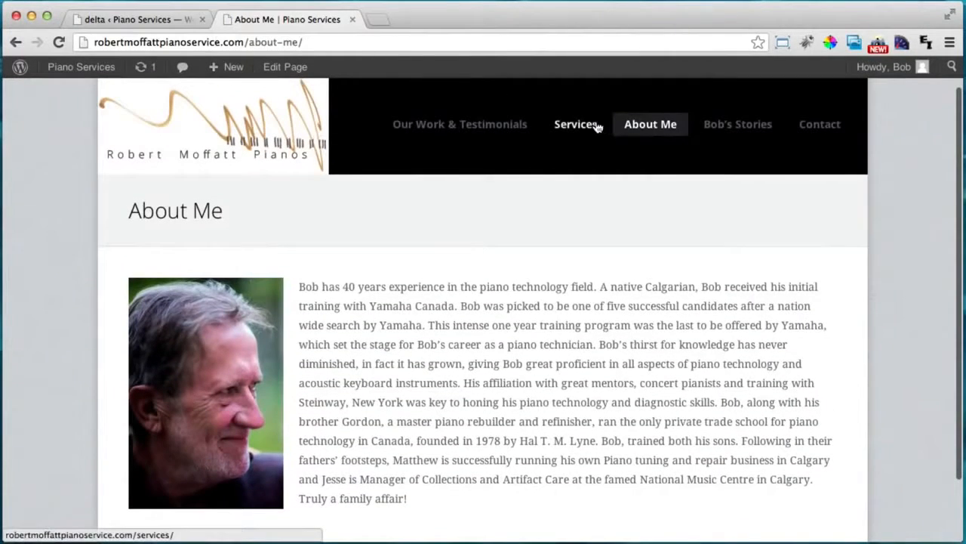
click(595, 126)
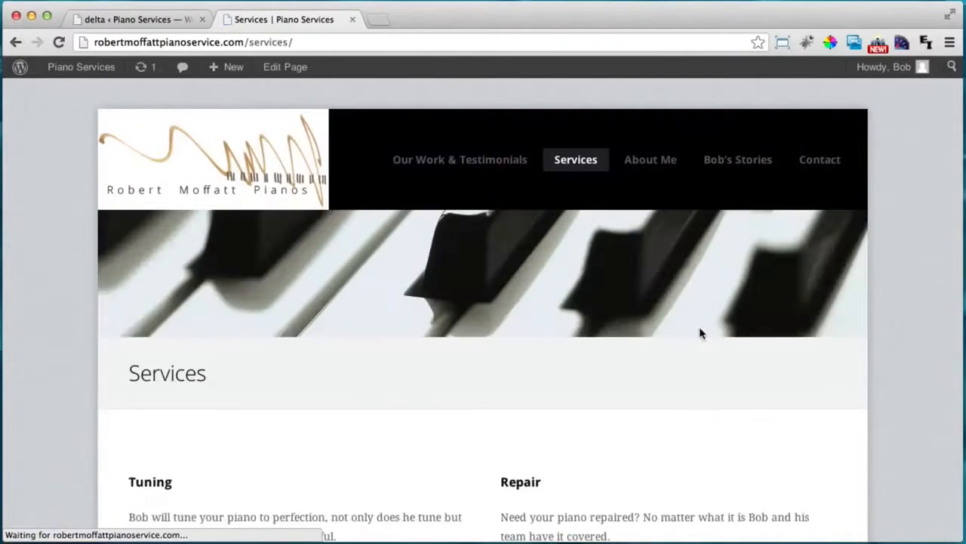
scroll(700, 330, up, 5)
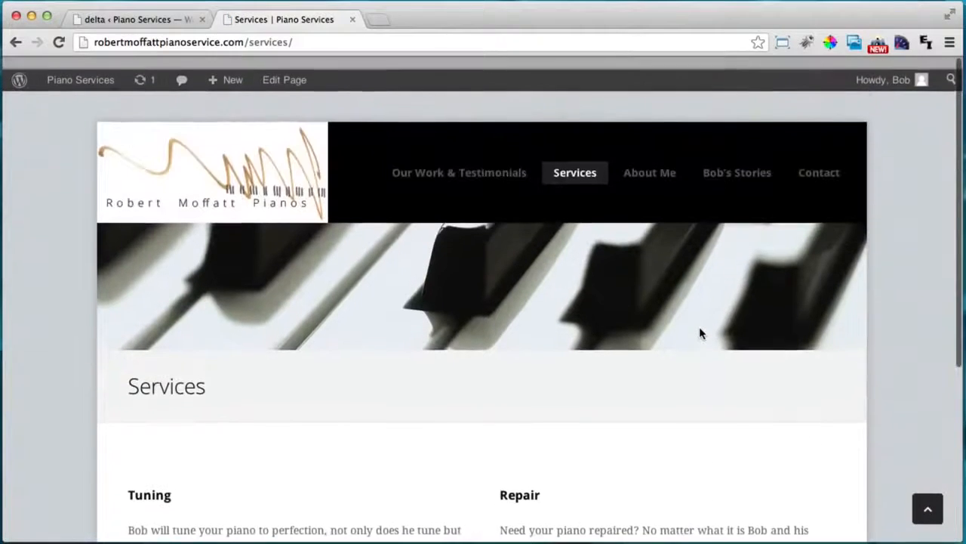